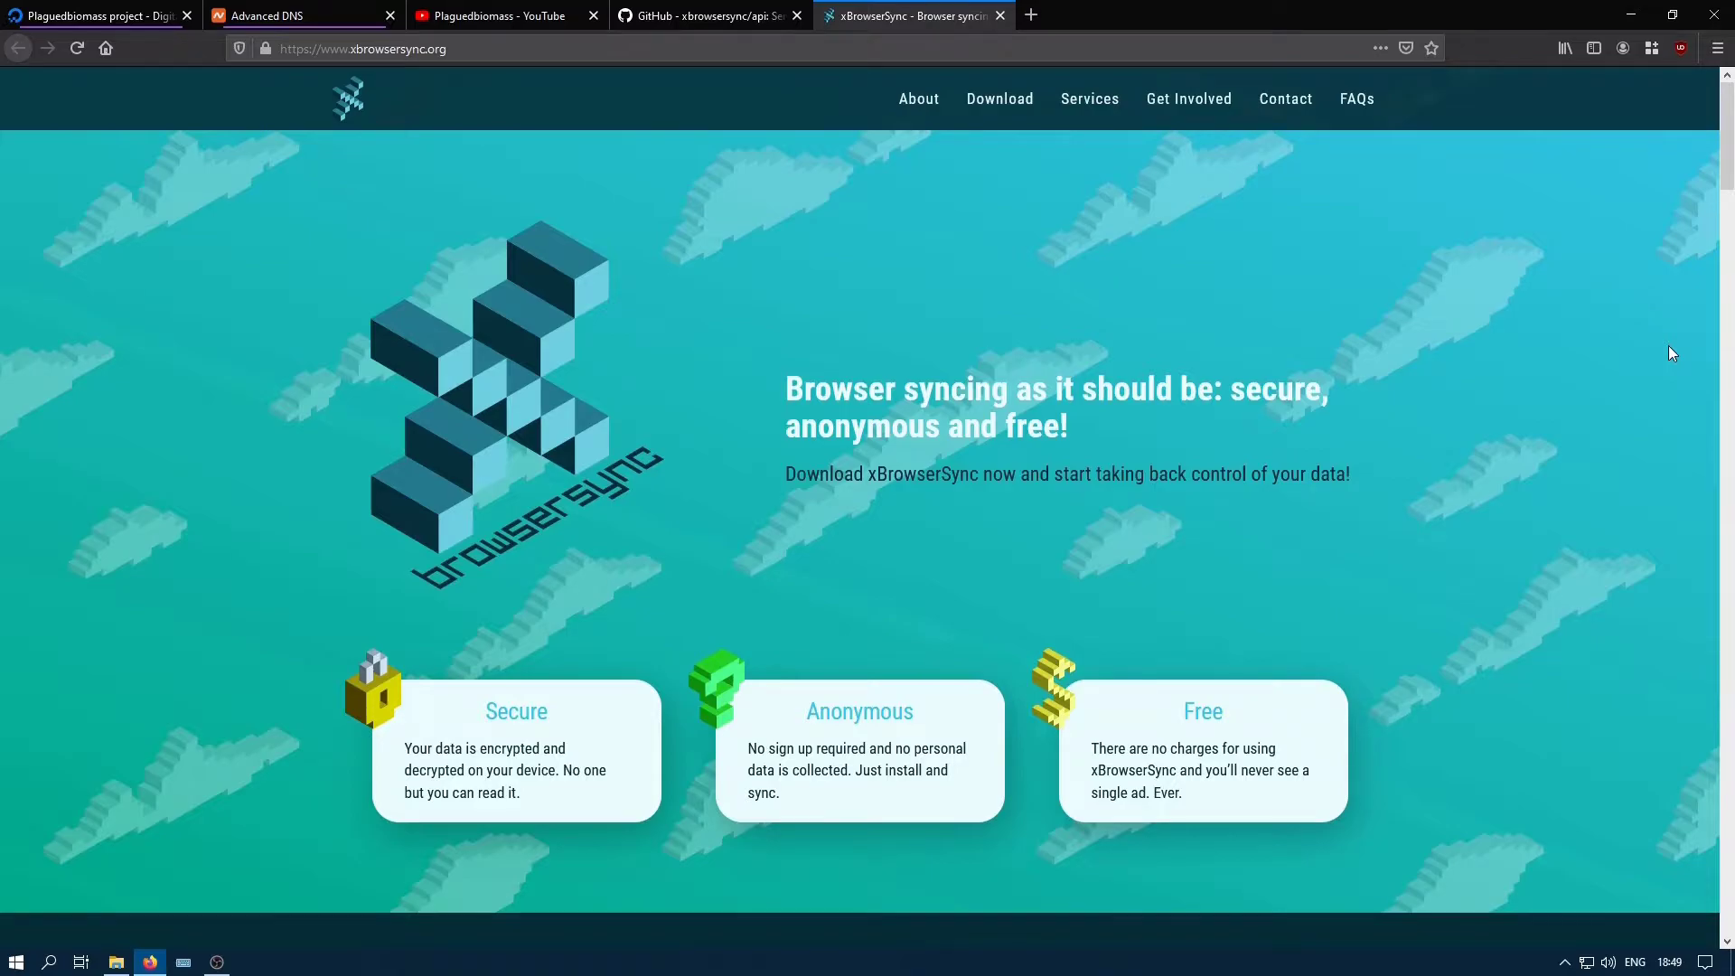
# Review the xBrowserSync download buttons and Services table, then switch to the xbrowsersync/api GitHub tab.
pyautogui.scroll(-10, 1359, 229)
pyautogui.scroll(1, 1365, 230)
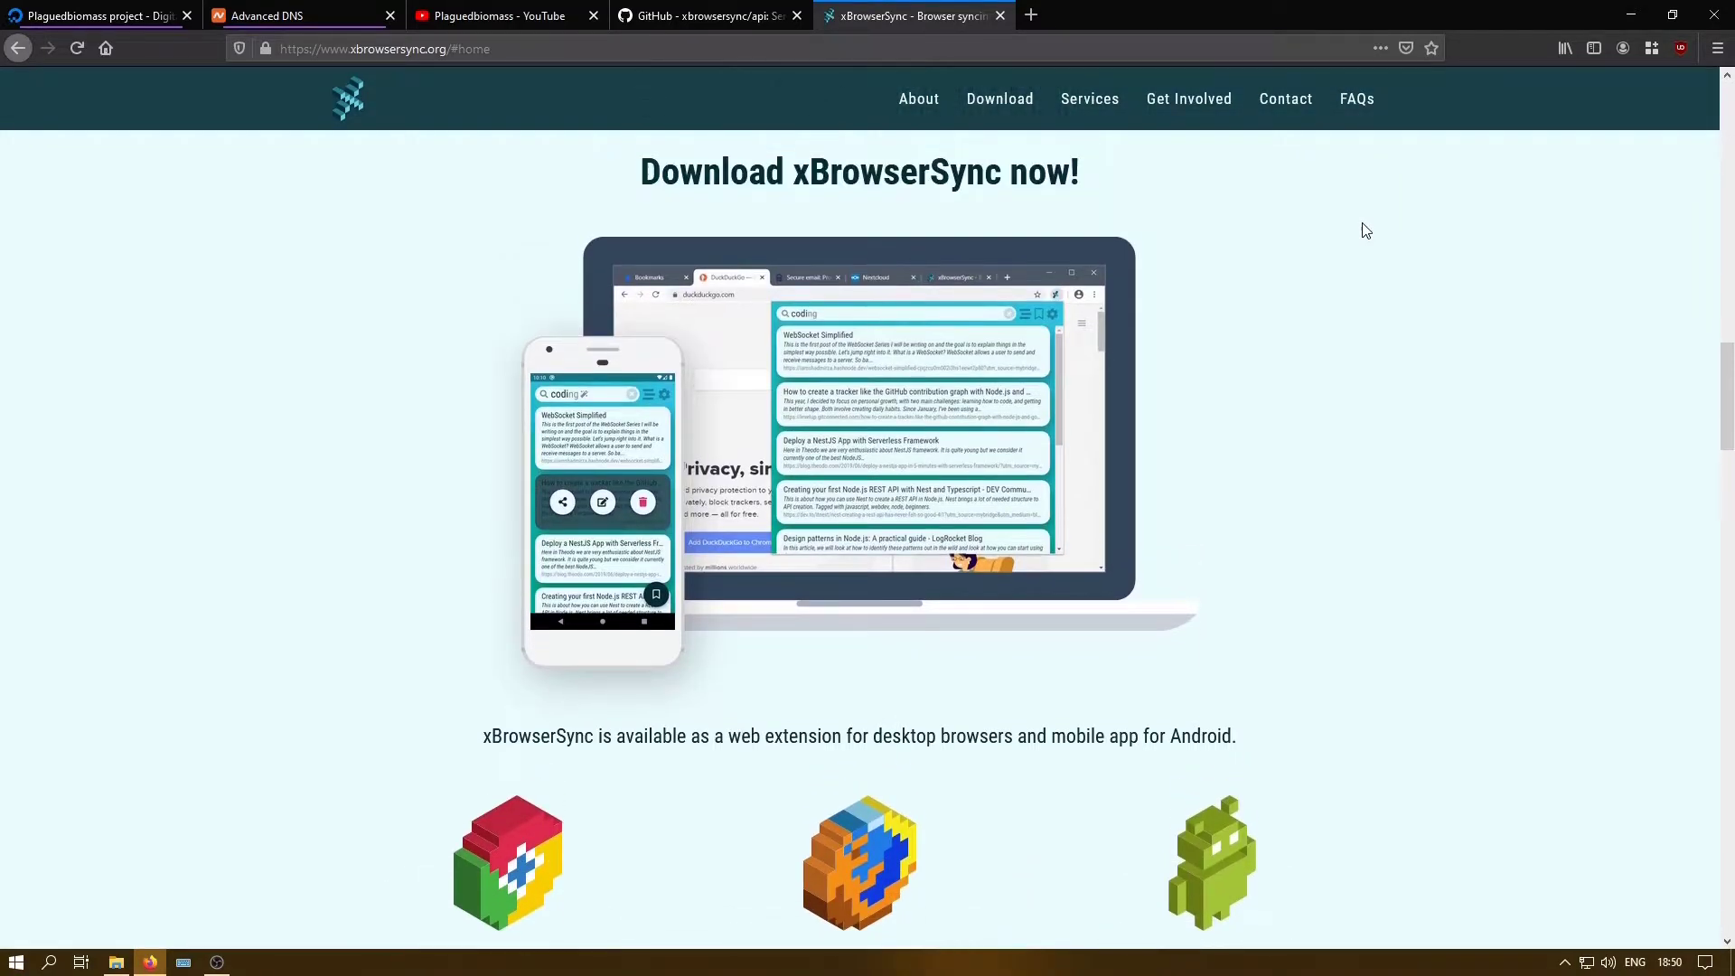
pyautogui.scroll(-2, 1365, 229)
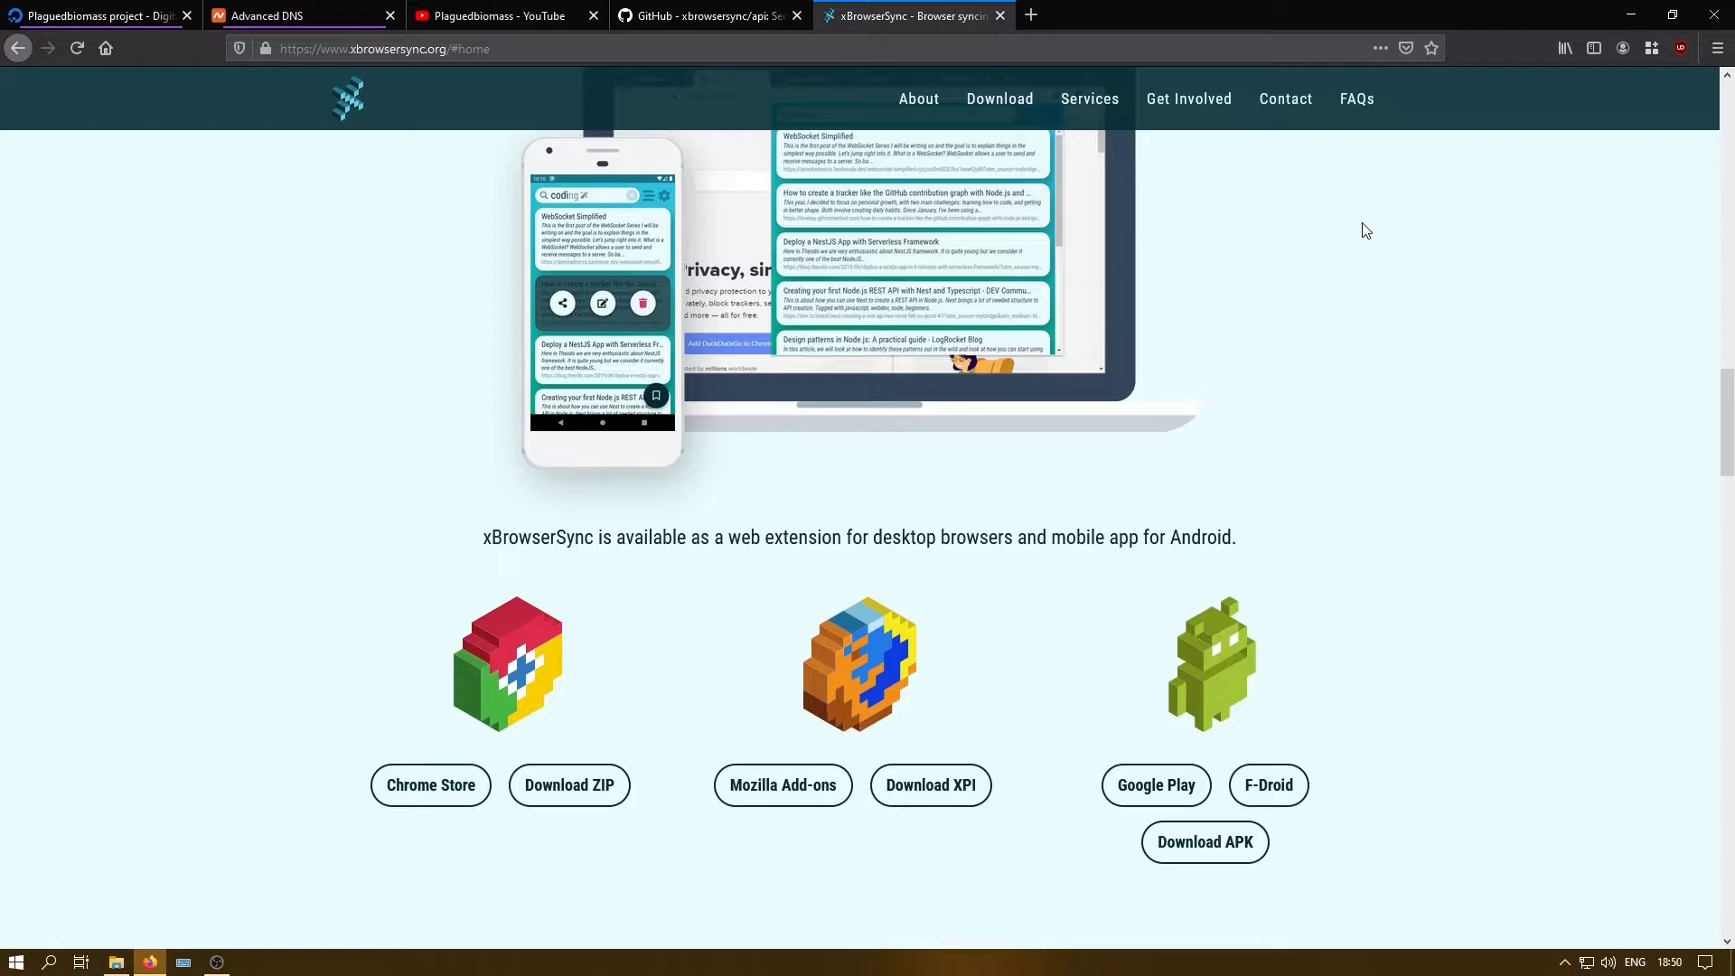
pyautogui.scroll(-2, 1365, 230)
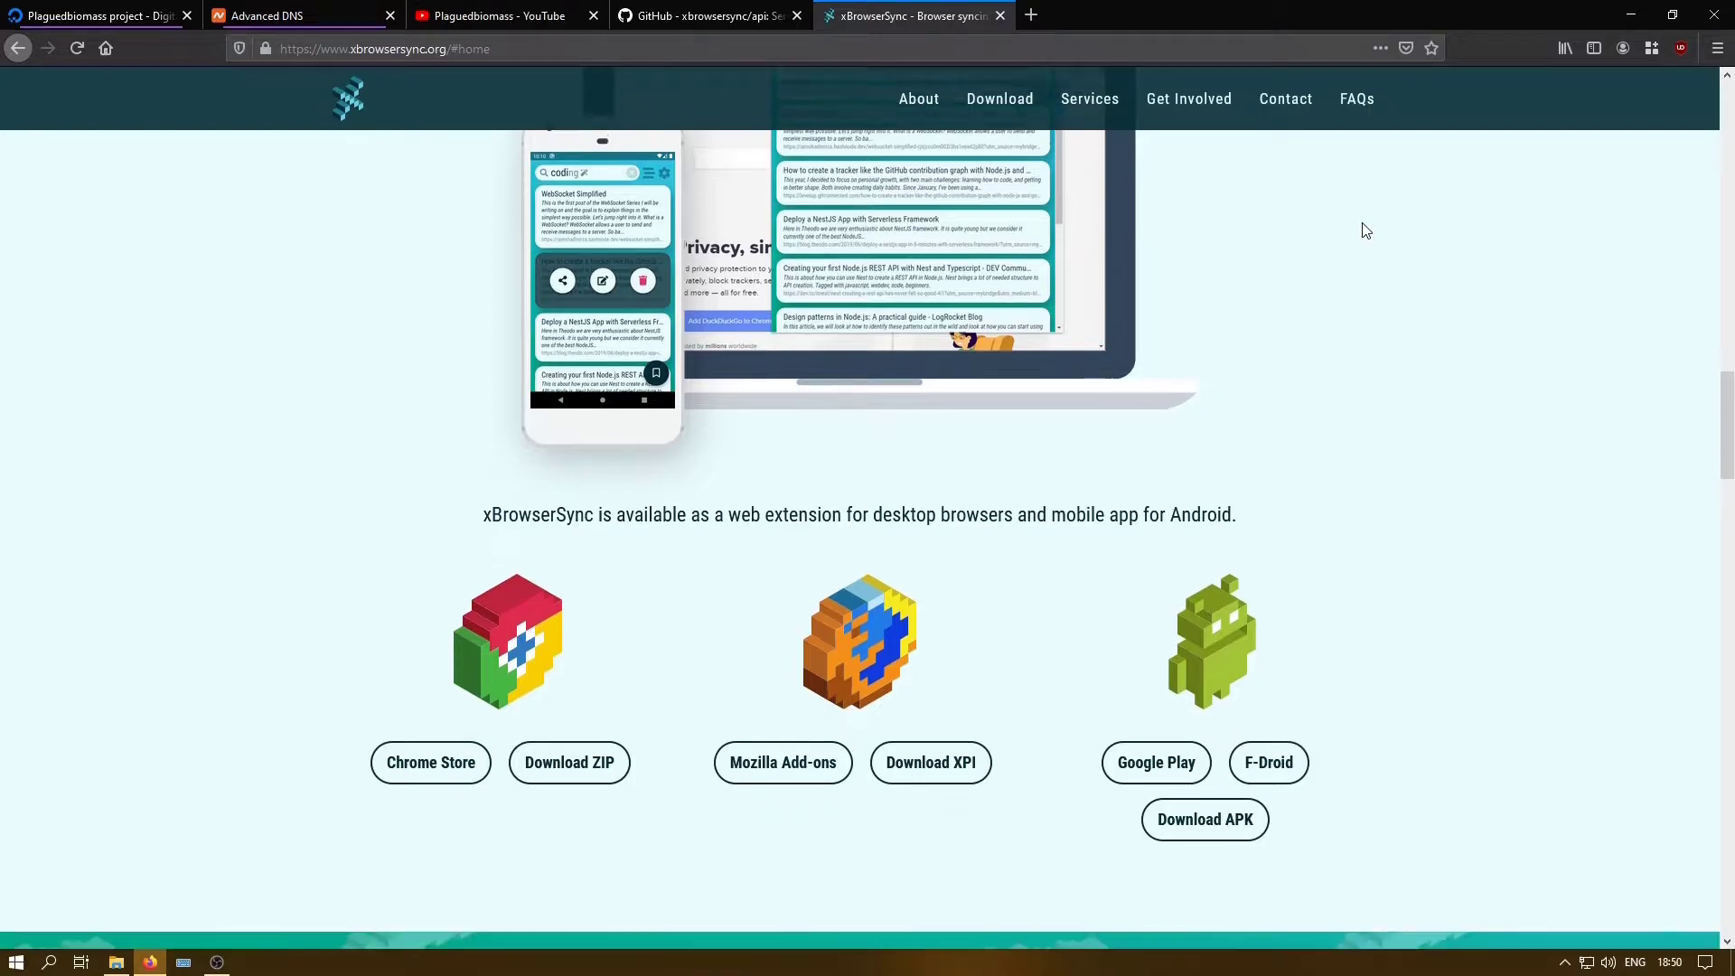
pyautogui.scroll(-9, 1366, 231)
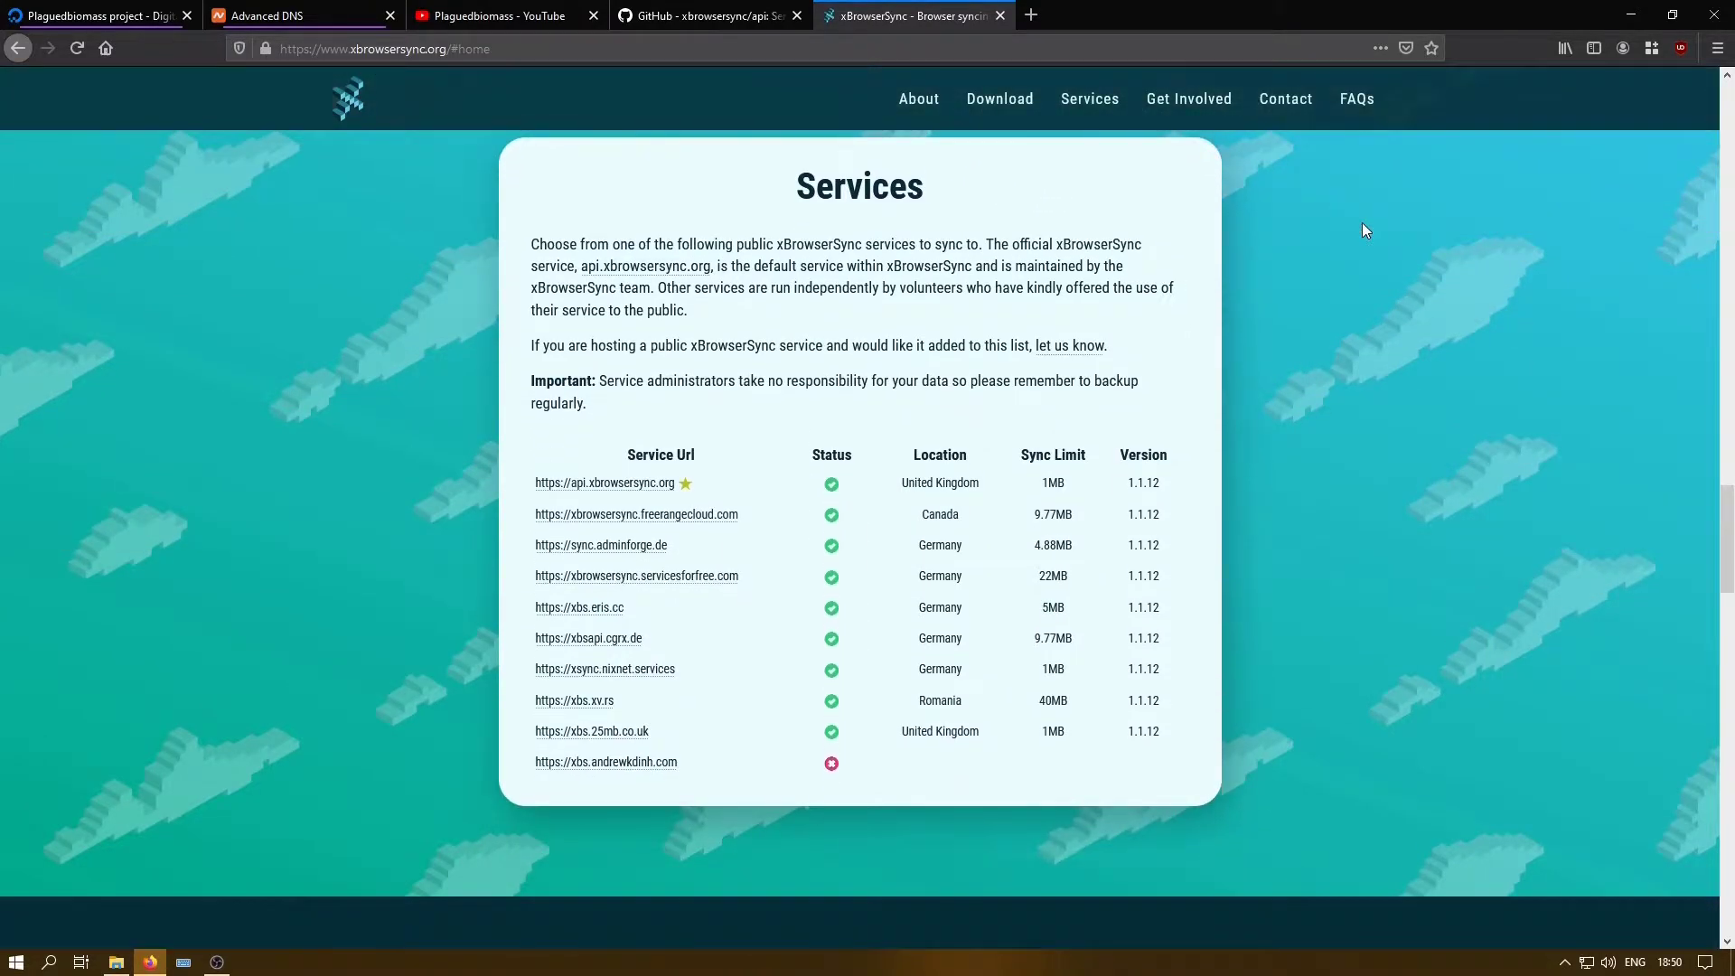
pyautogui.scroll(1, 1366, 230)
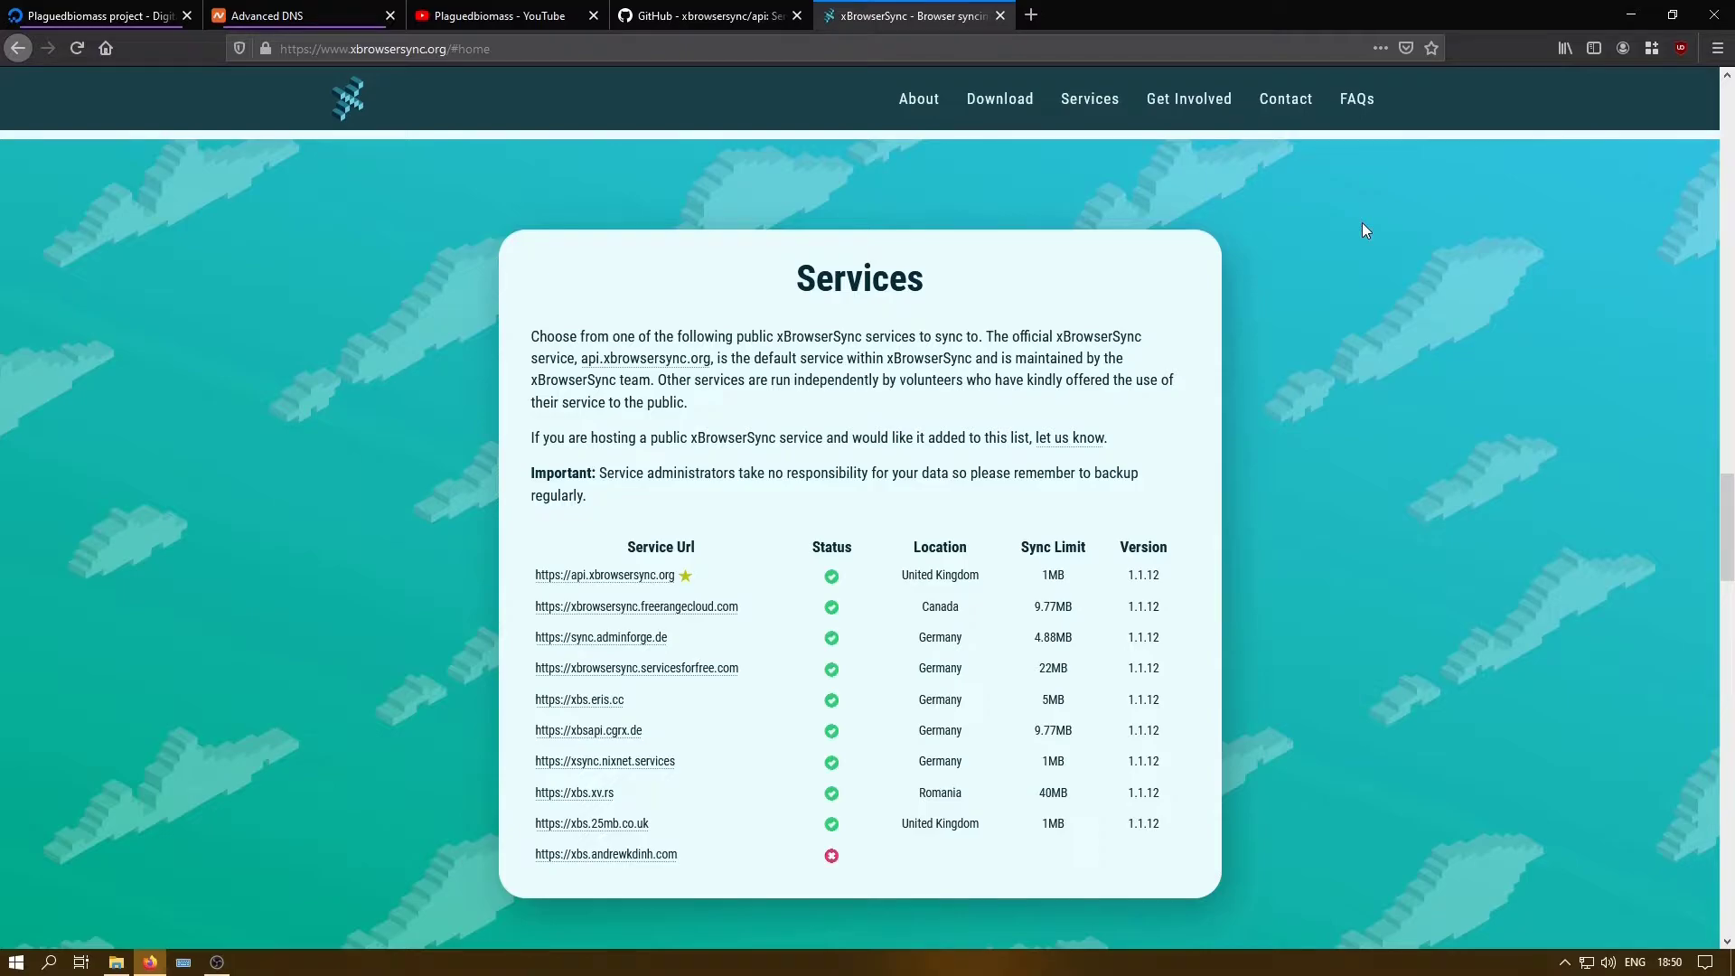
pyautogui.hotkey('ctrl', 'shift', 'Tab')
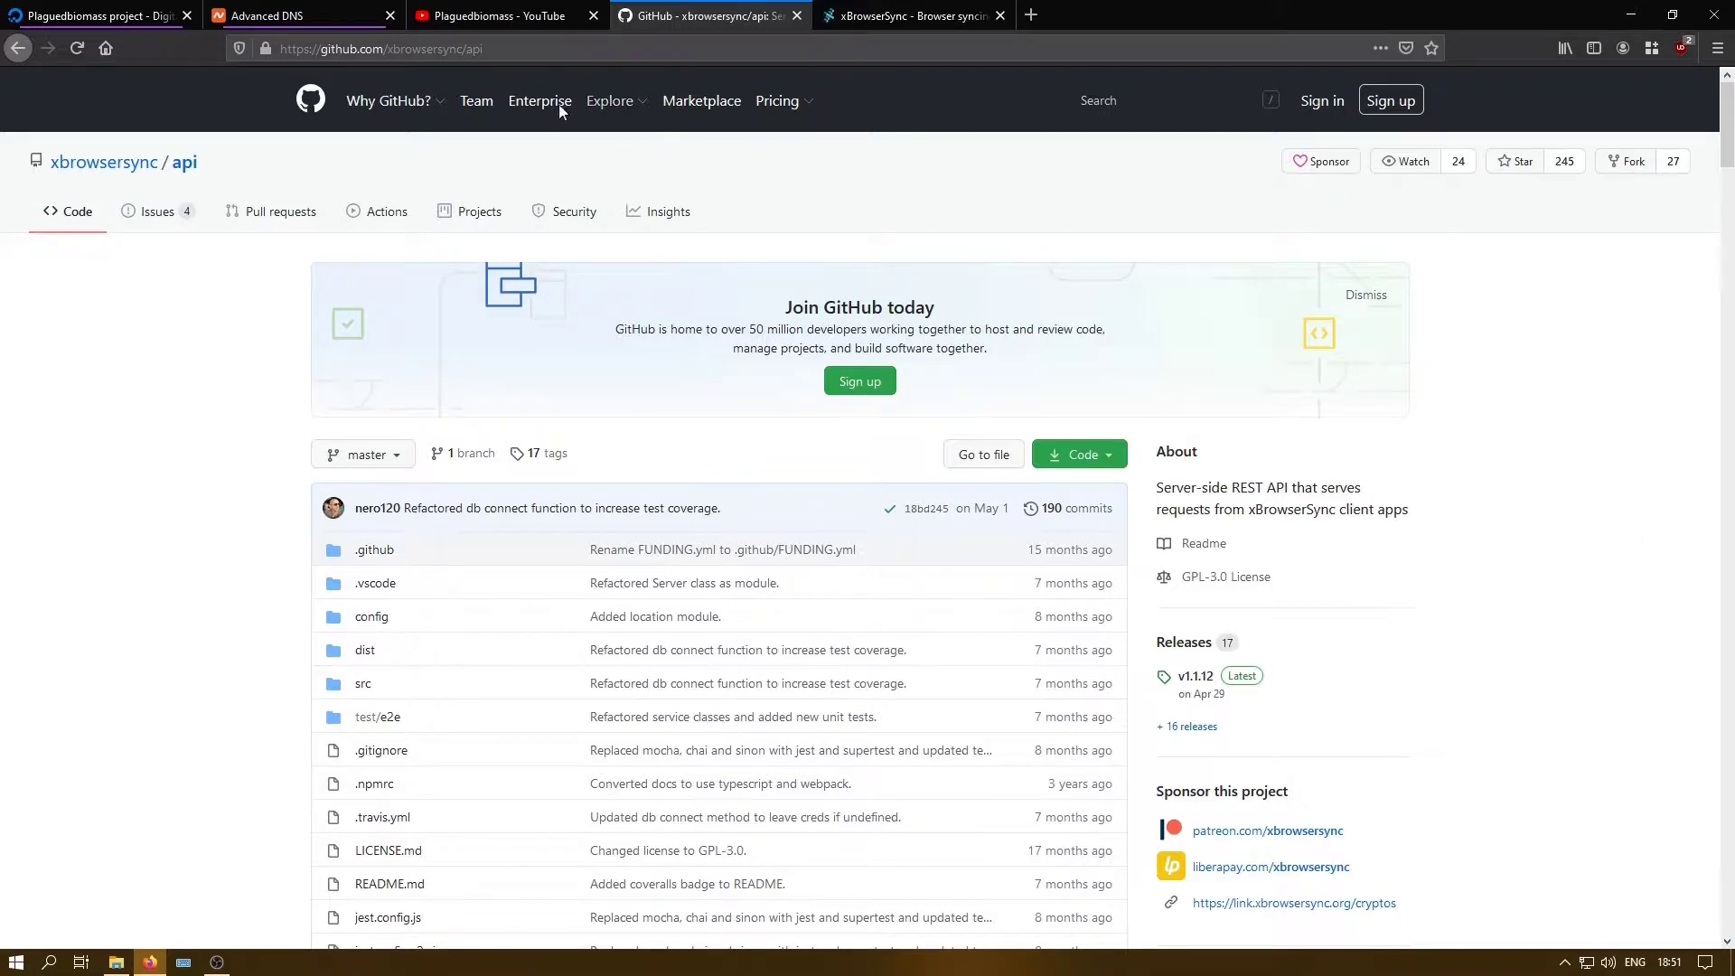
# Read the xbrowsersync/api README down to Manual installation, then return to the DigitalOcean Plaguedbiomass project.
pyautogui.moveTo(485, 48); pyautogui.dragTo(276, 48)
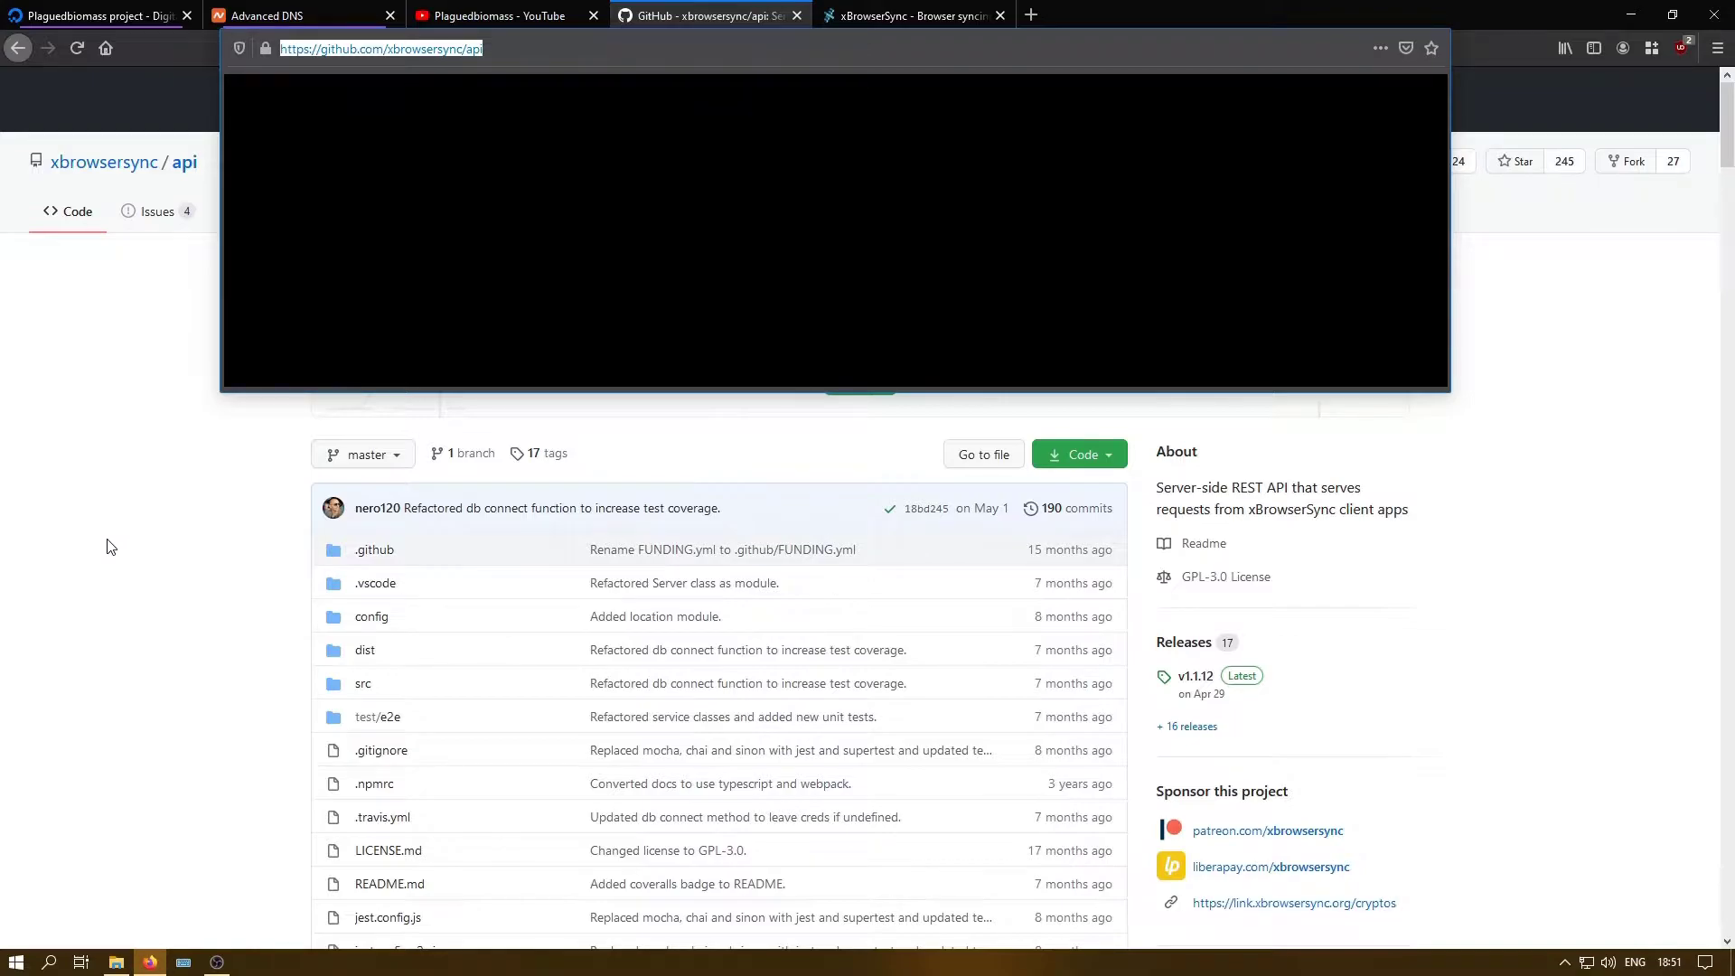
pyautogui.click(1531, 492)
pyautogui.scroll(-10, 1534, 493)
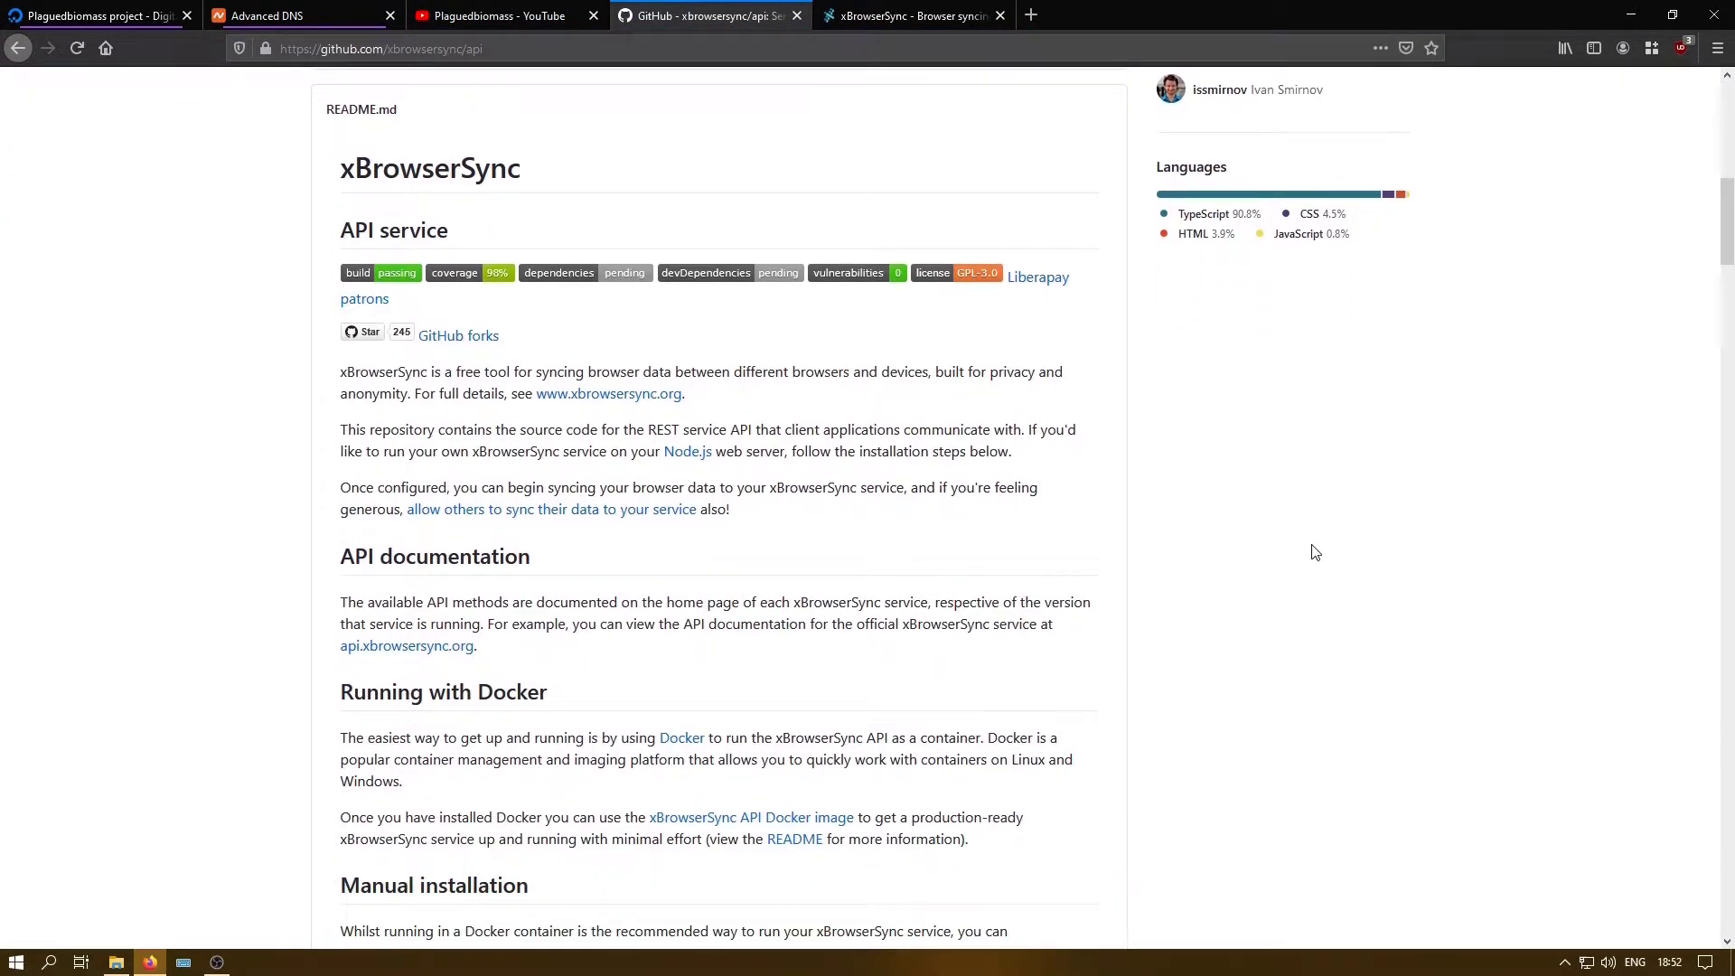
pyautogui.scroll(-3, 1313, 551)
pyautogui.scroll(-3, 1315, 552)
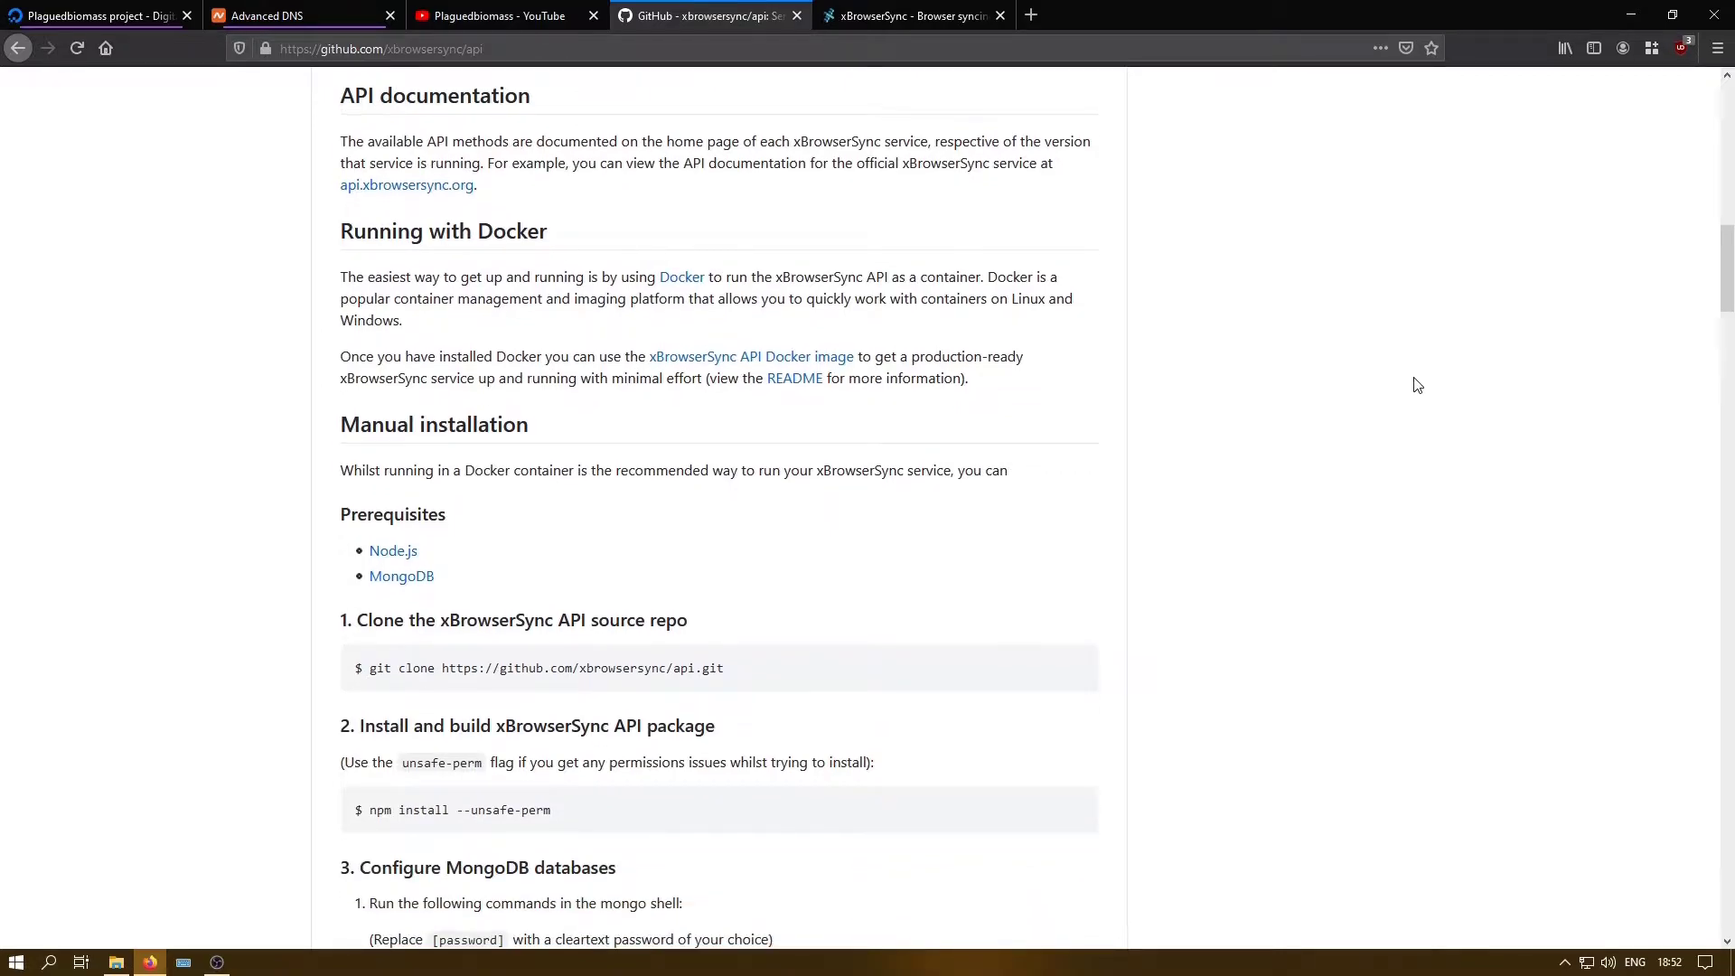
pyautogui.scroll(-3, 1417, 384)
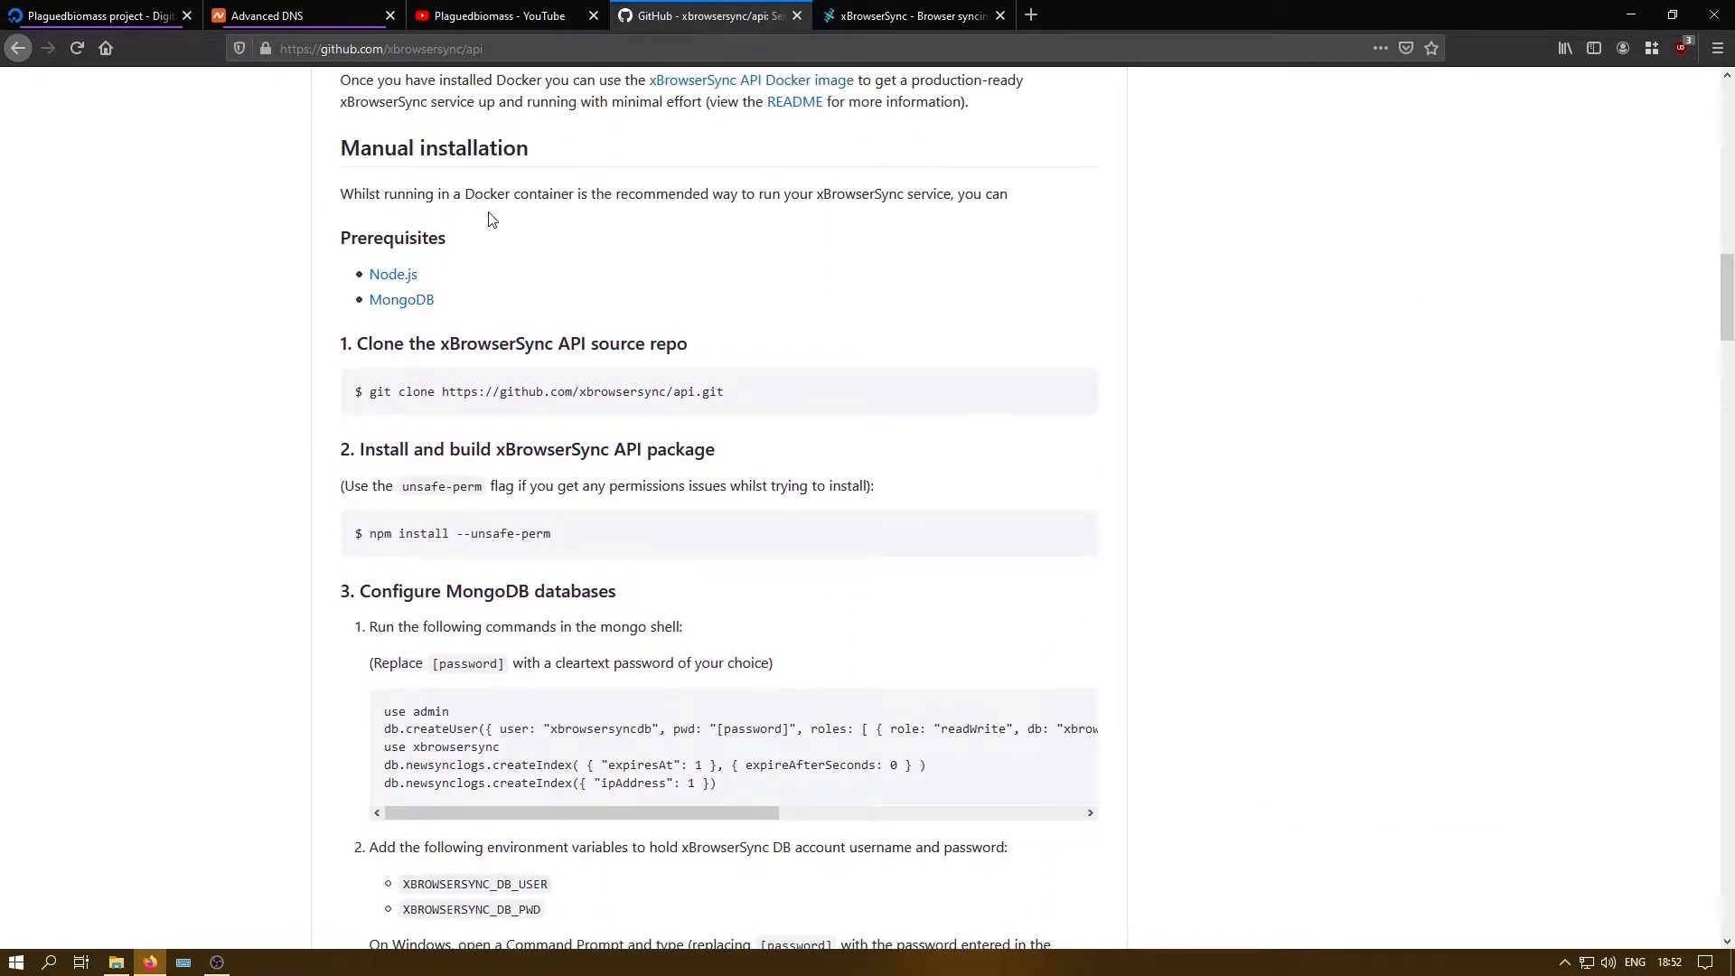
pyautogui.click(128, 8)
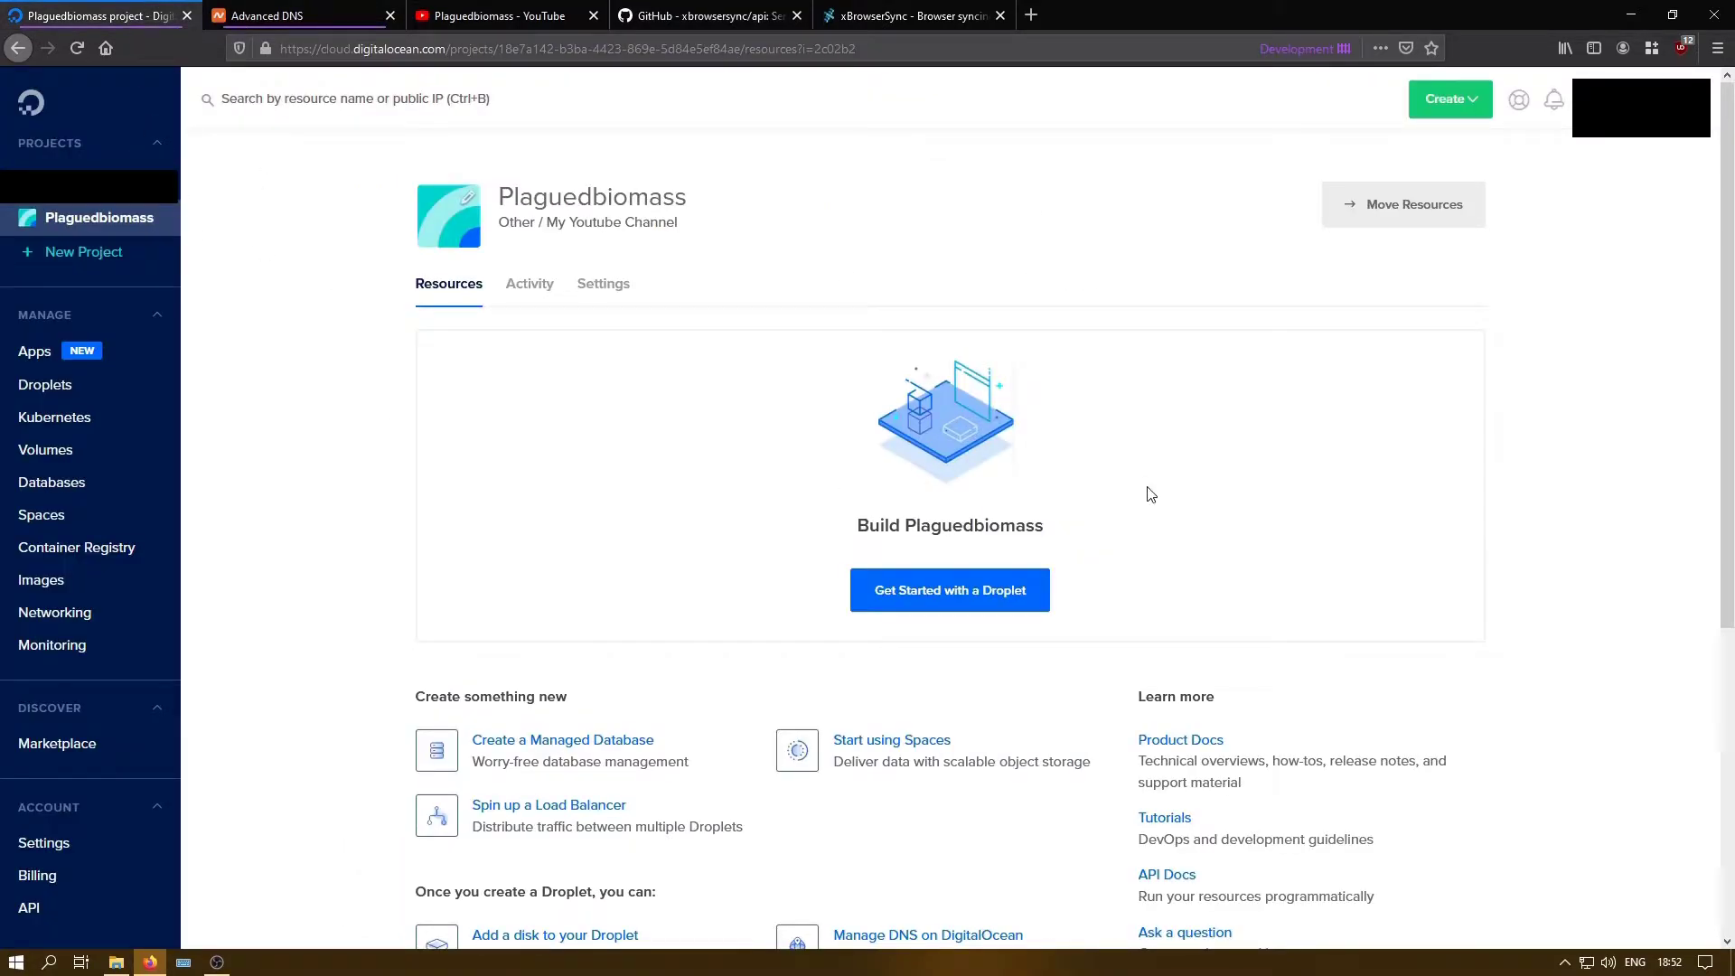
# Start a new droplet on the $5/mo Basic plan in the Bangalore datacenter.
pyautogui.click(1469, 99)
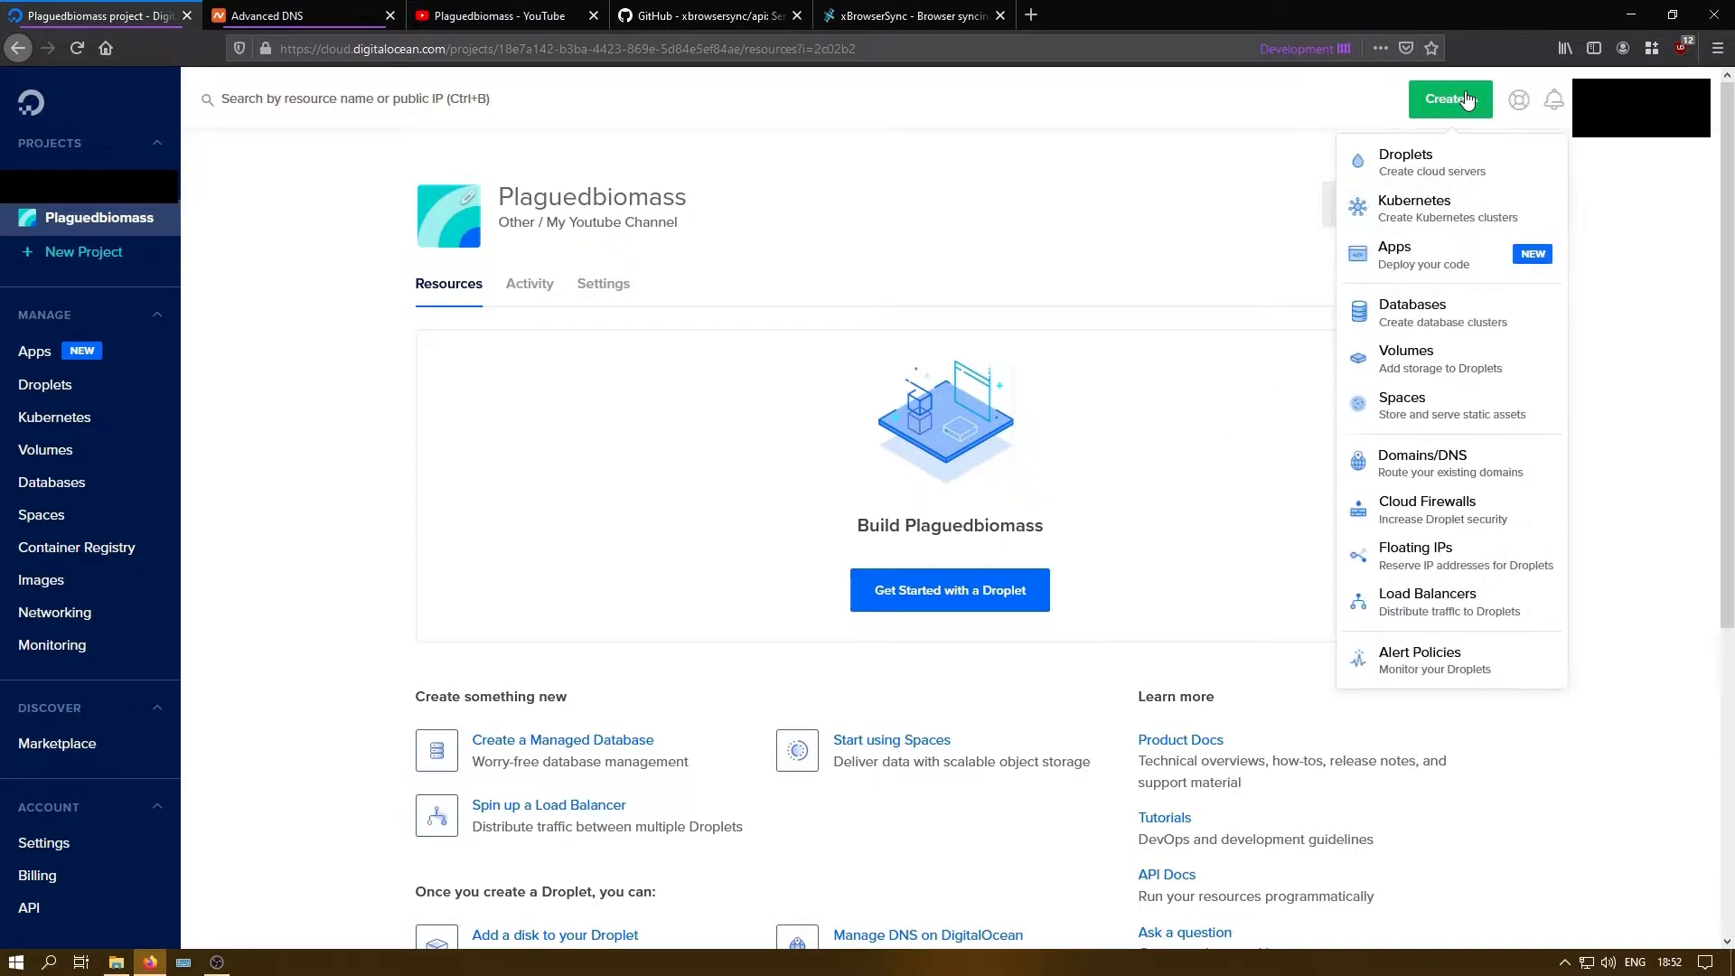
pyautogui.click(1406, 172)
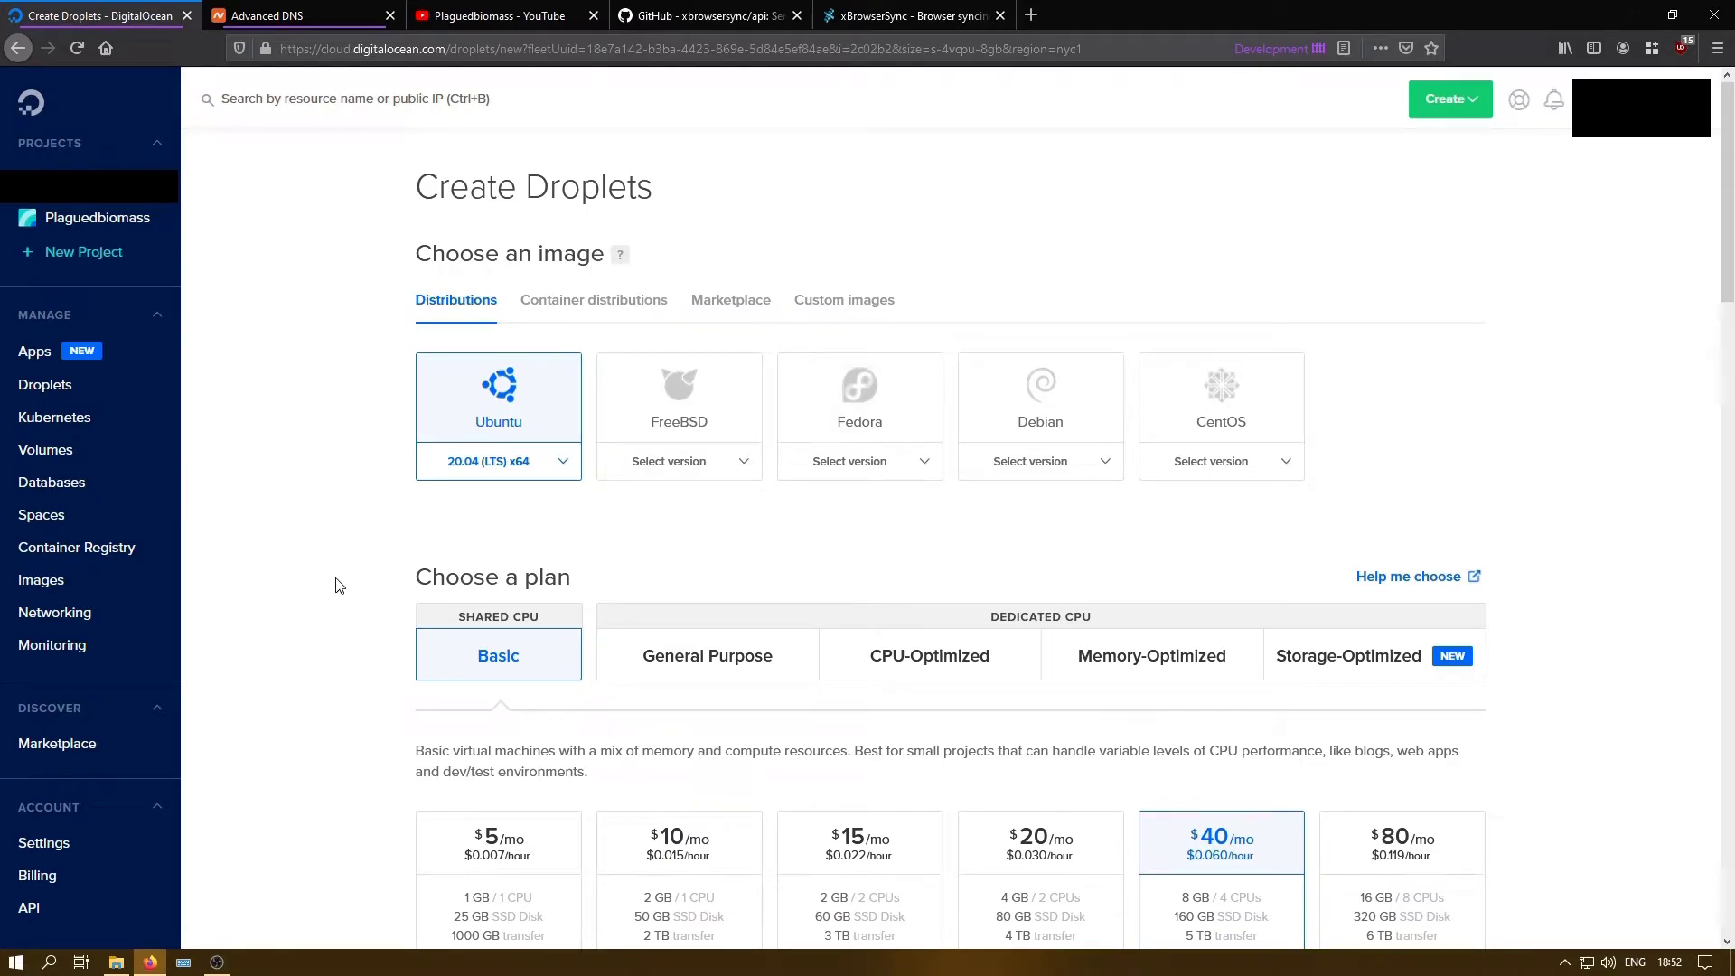
pyautogui.scroll(-1, 352, 583)
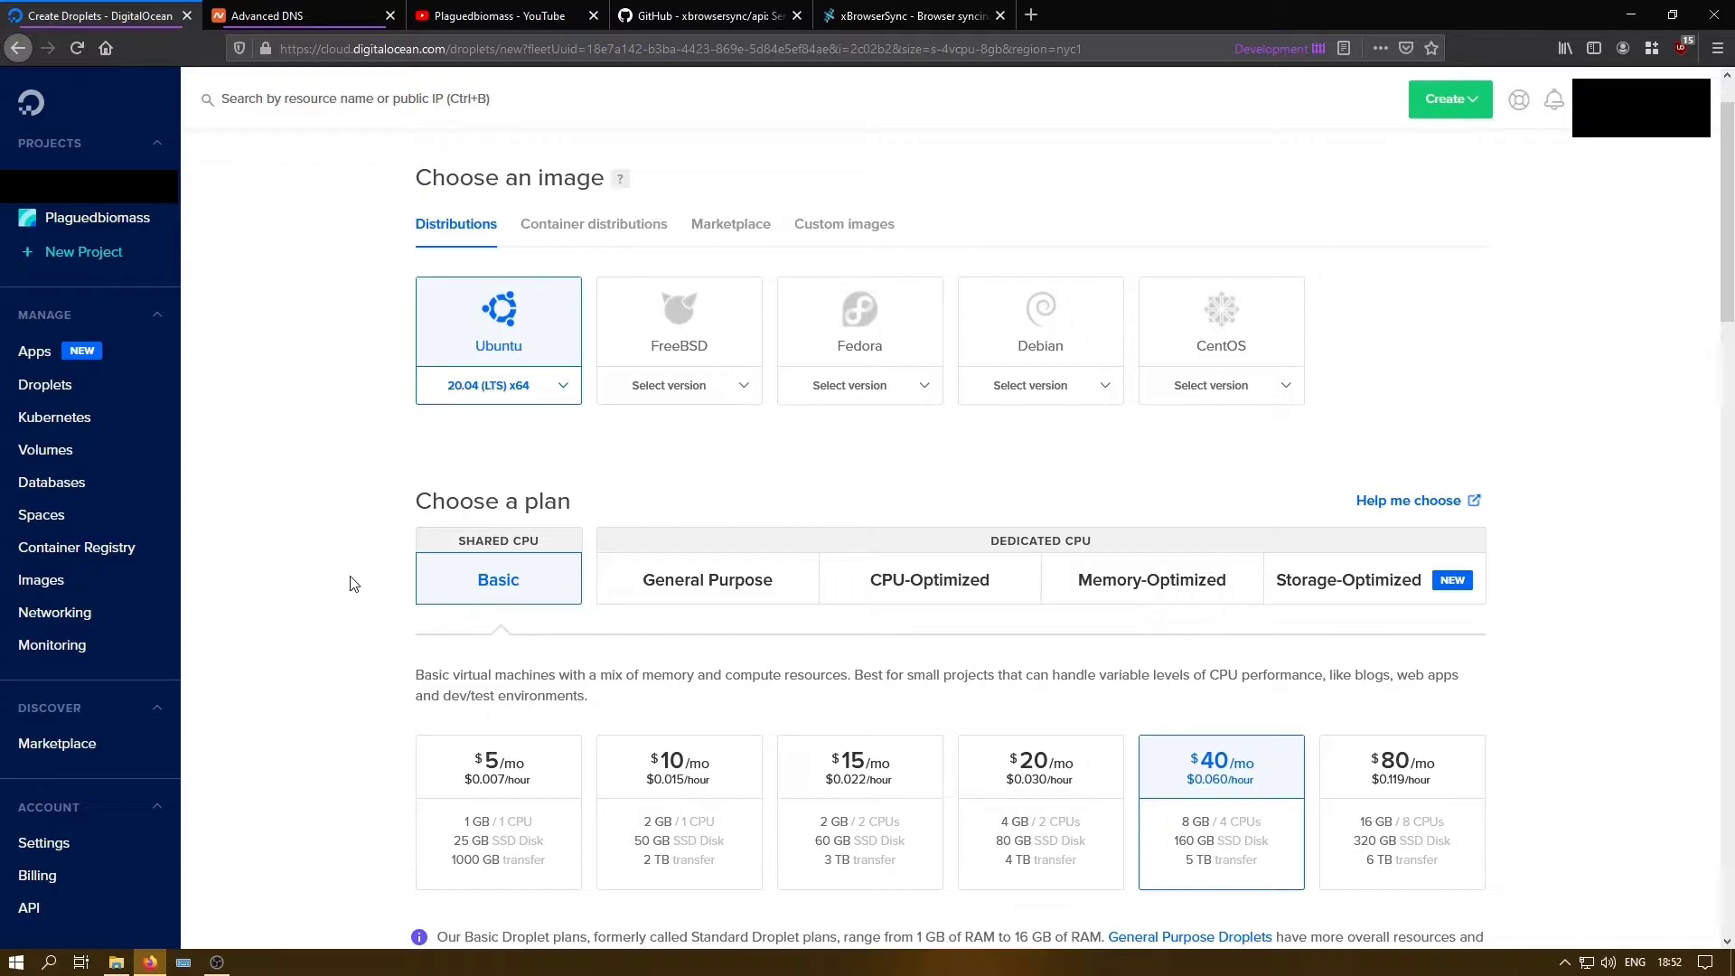
pyautogui.scroll(-3, 353, 584)
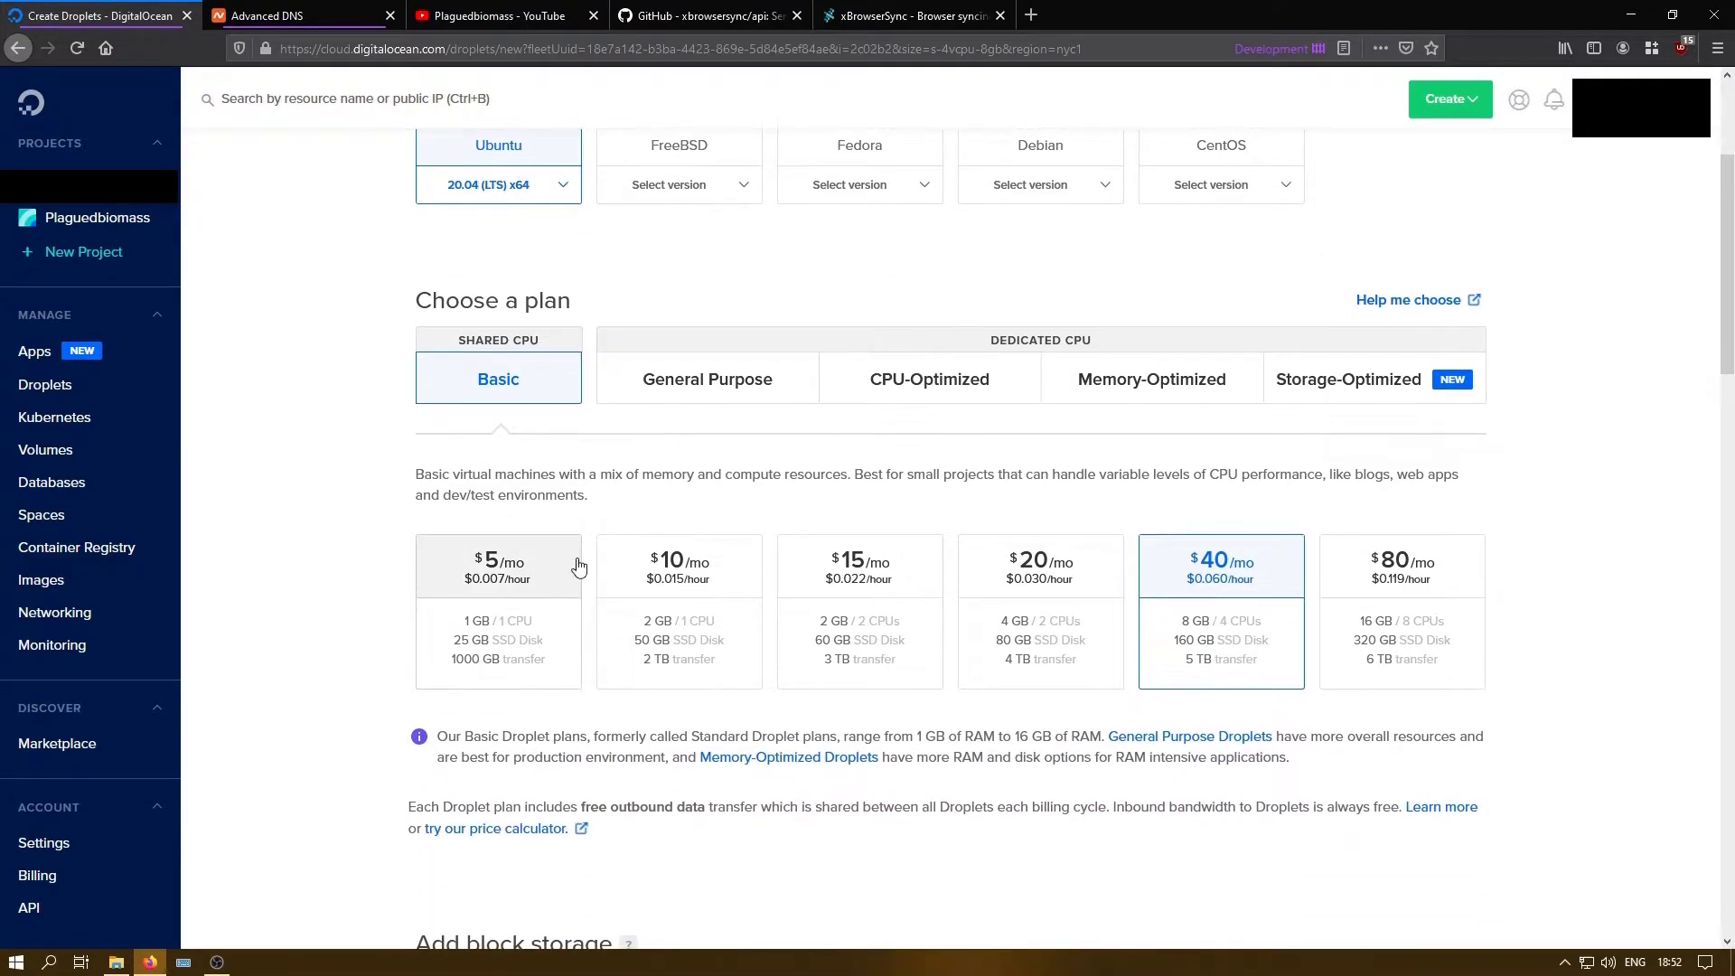
pyautogui.click(522, 584)
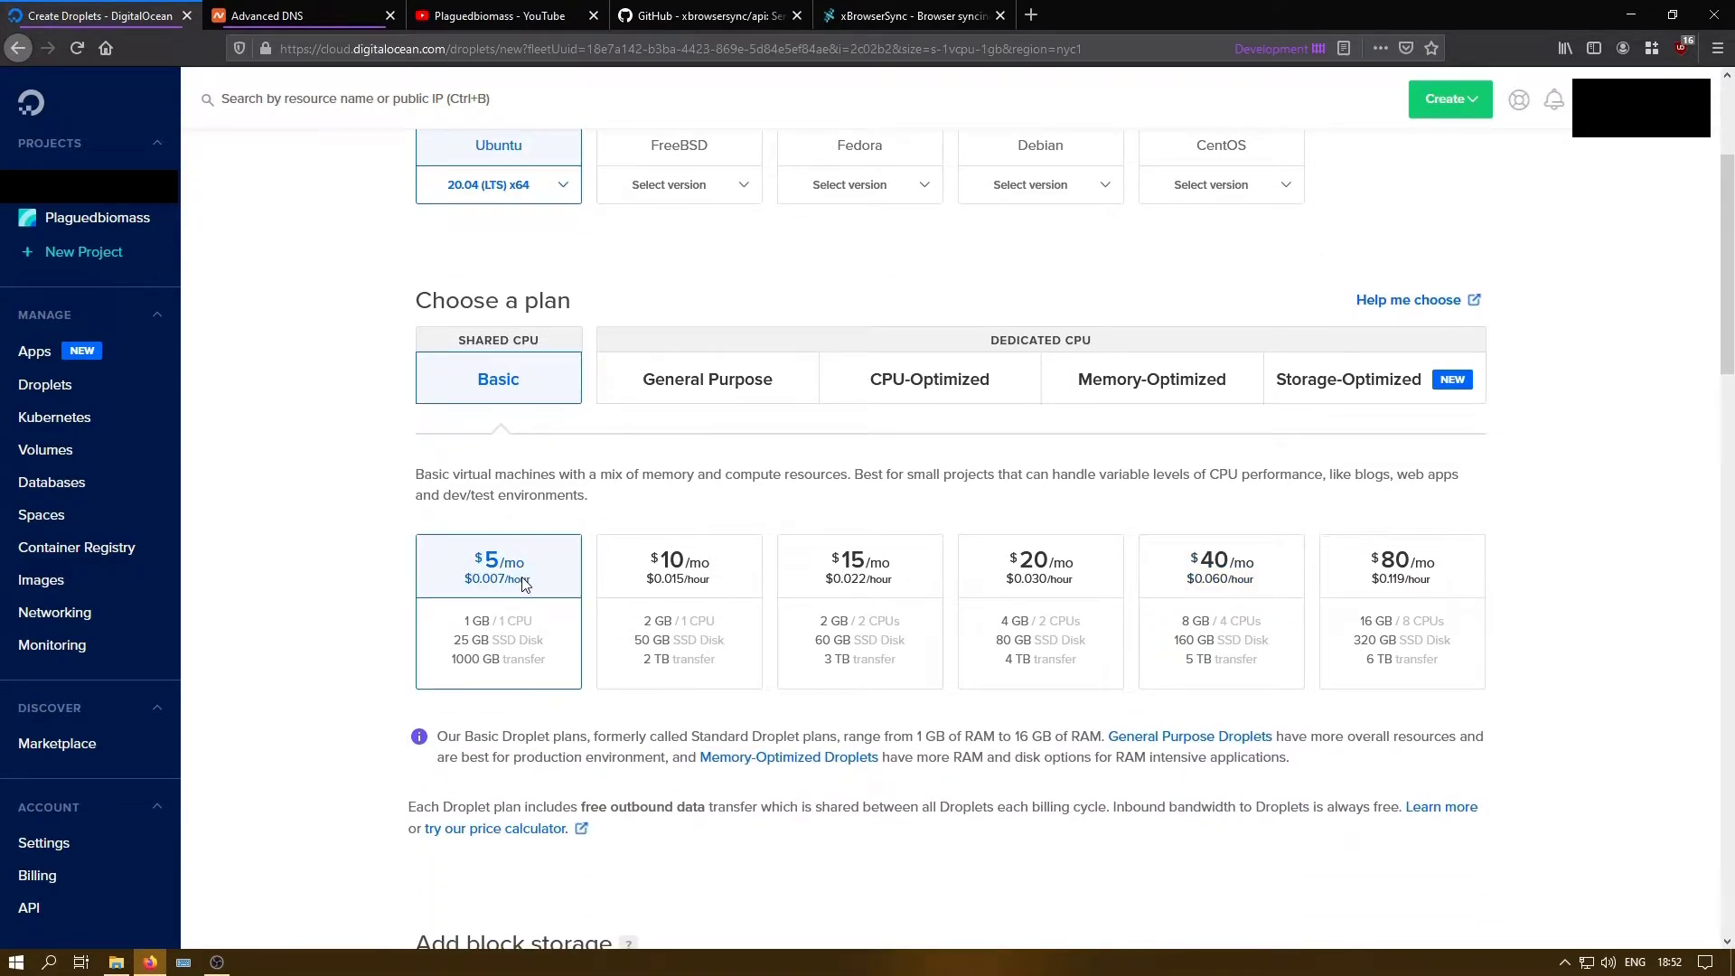
pyautogui.scroll(-10, 352, 578)
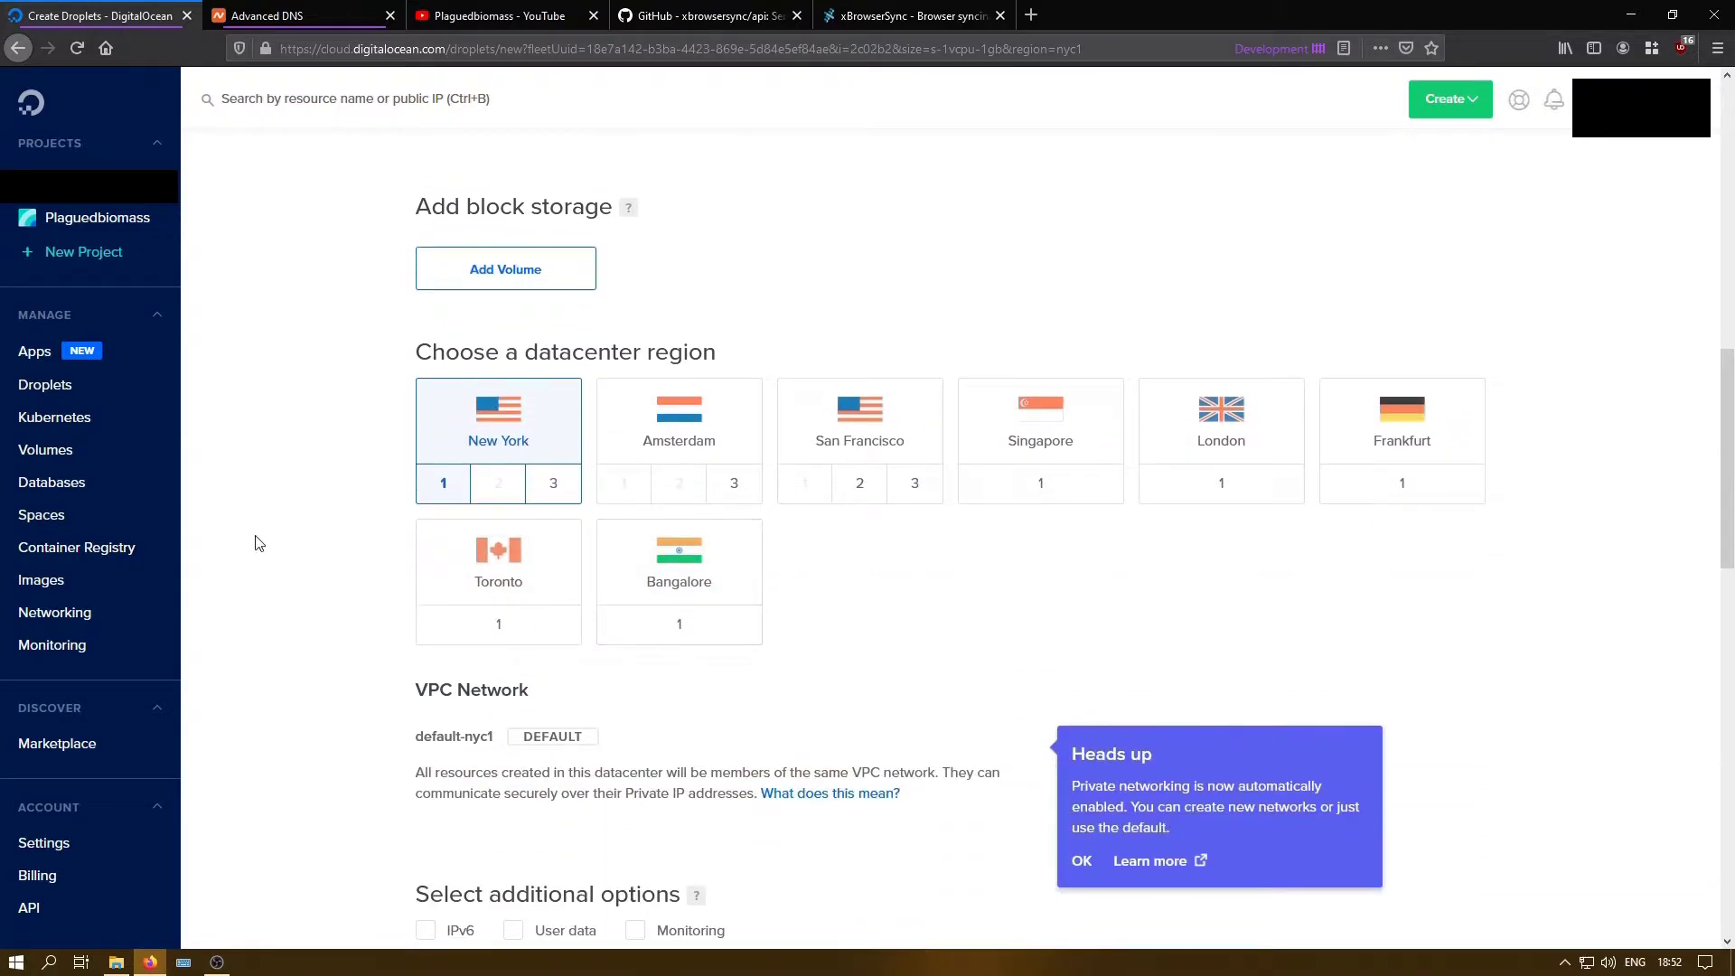
pyautogui.click(1080, 860)
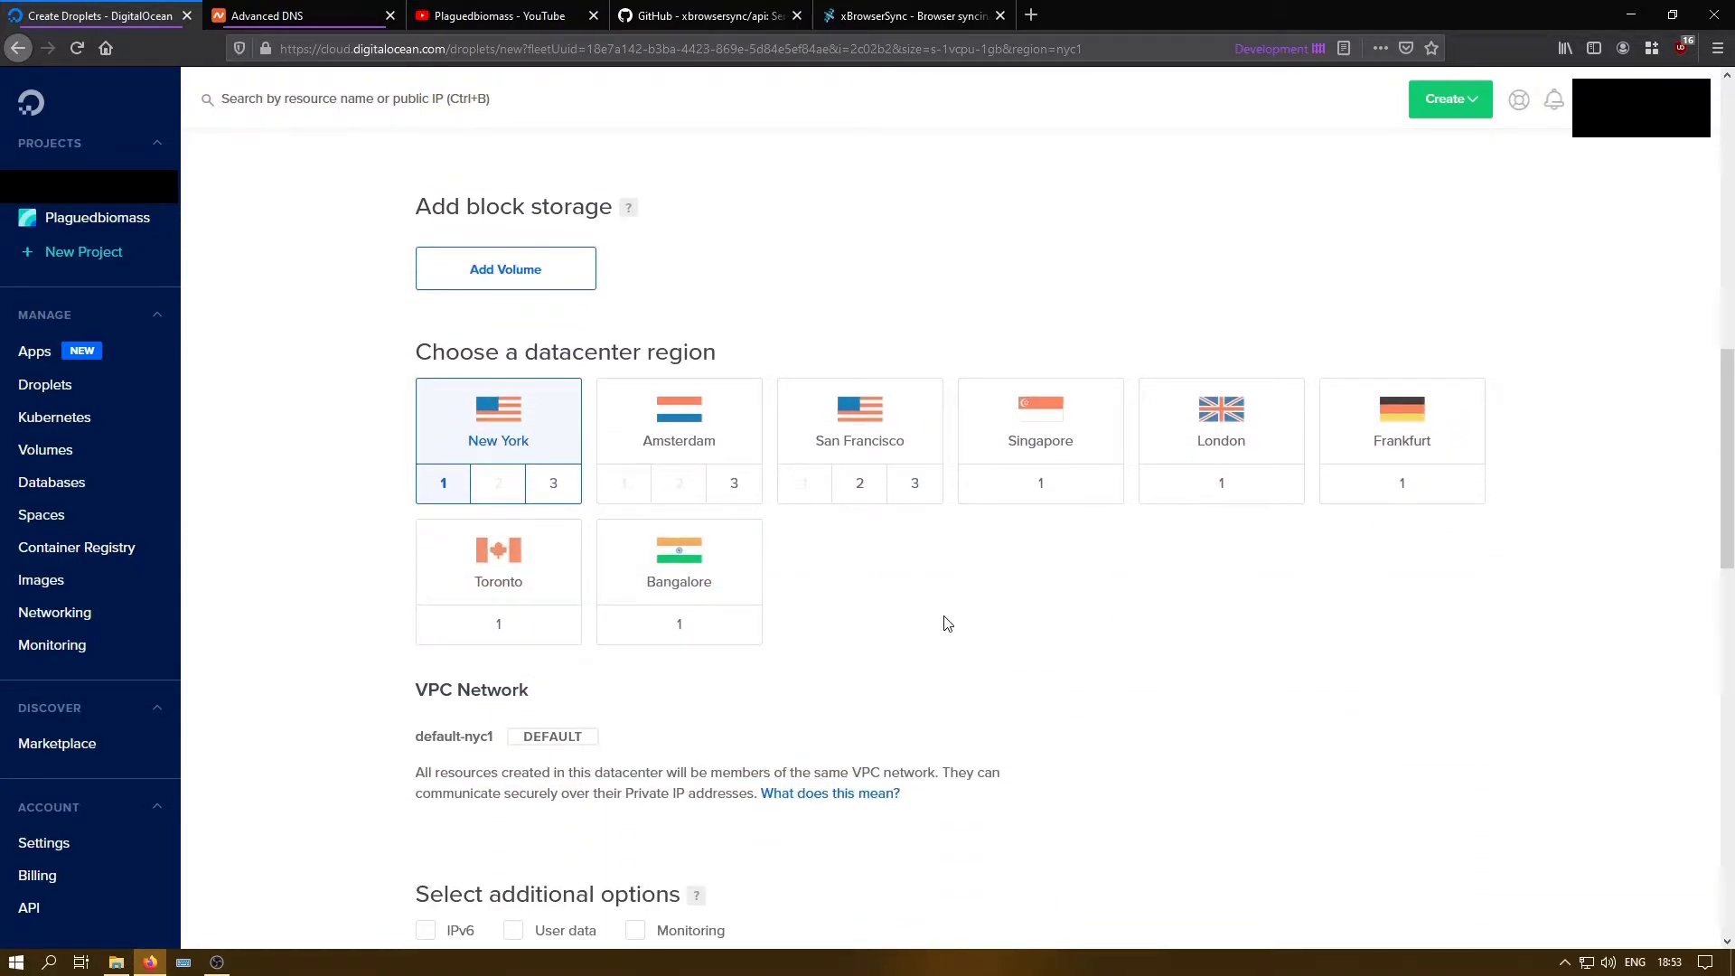
pyautogui.click(723, 592)
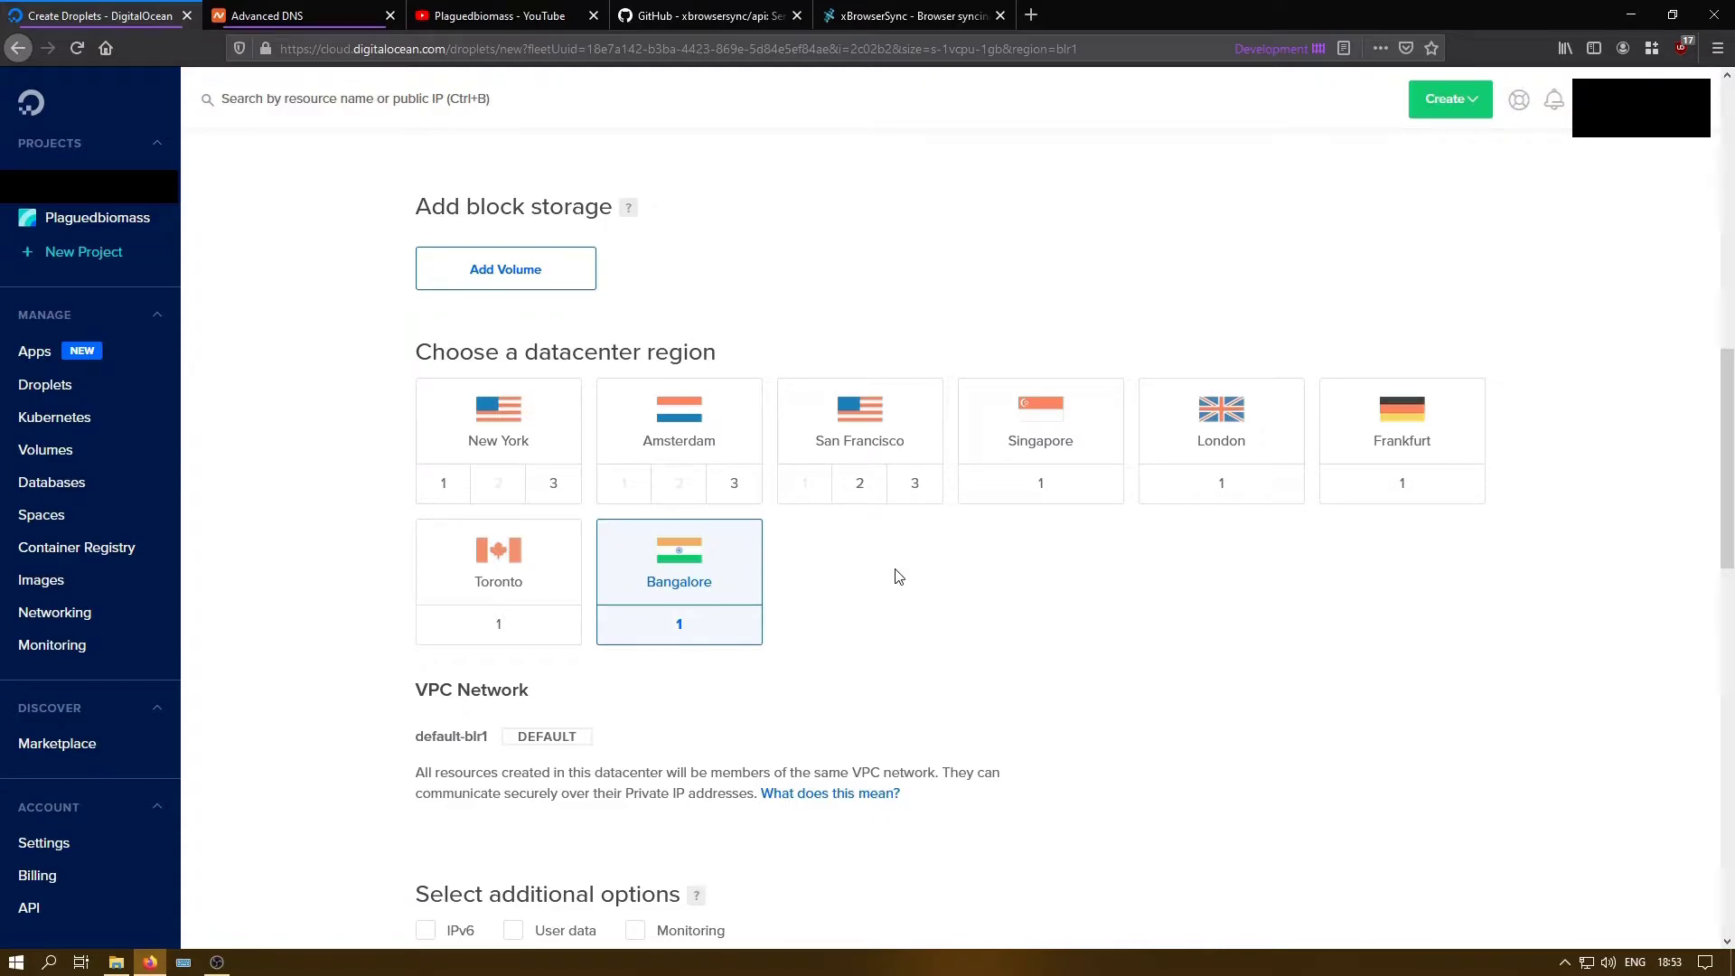
# Enable Monitoring and choose Password authentication instead of SSH keys.
pyautogui.scroll(-5, 899, 576)
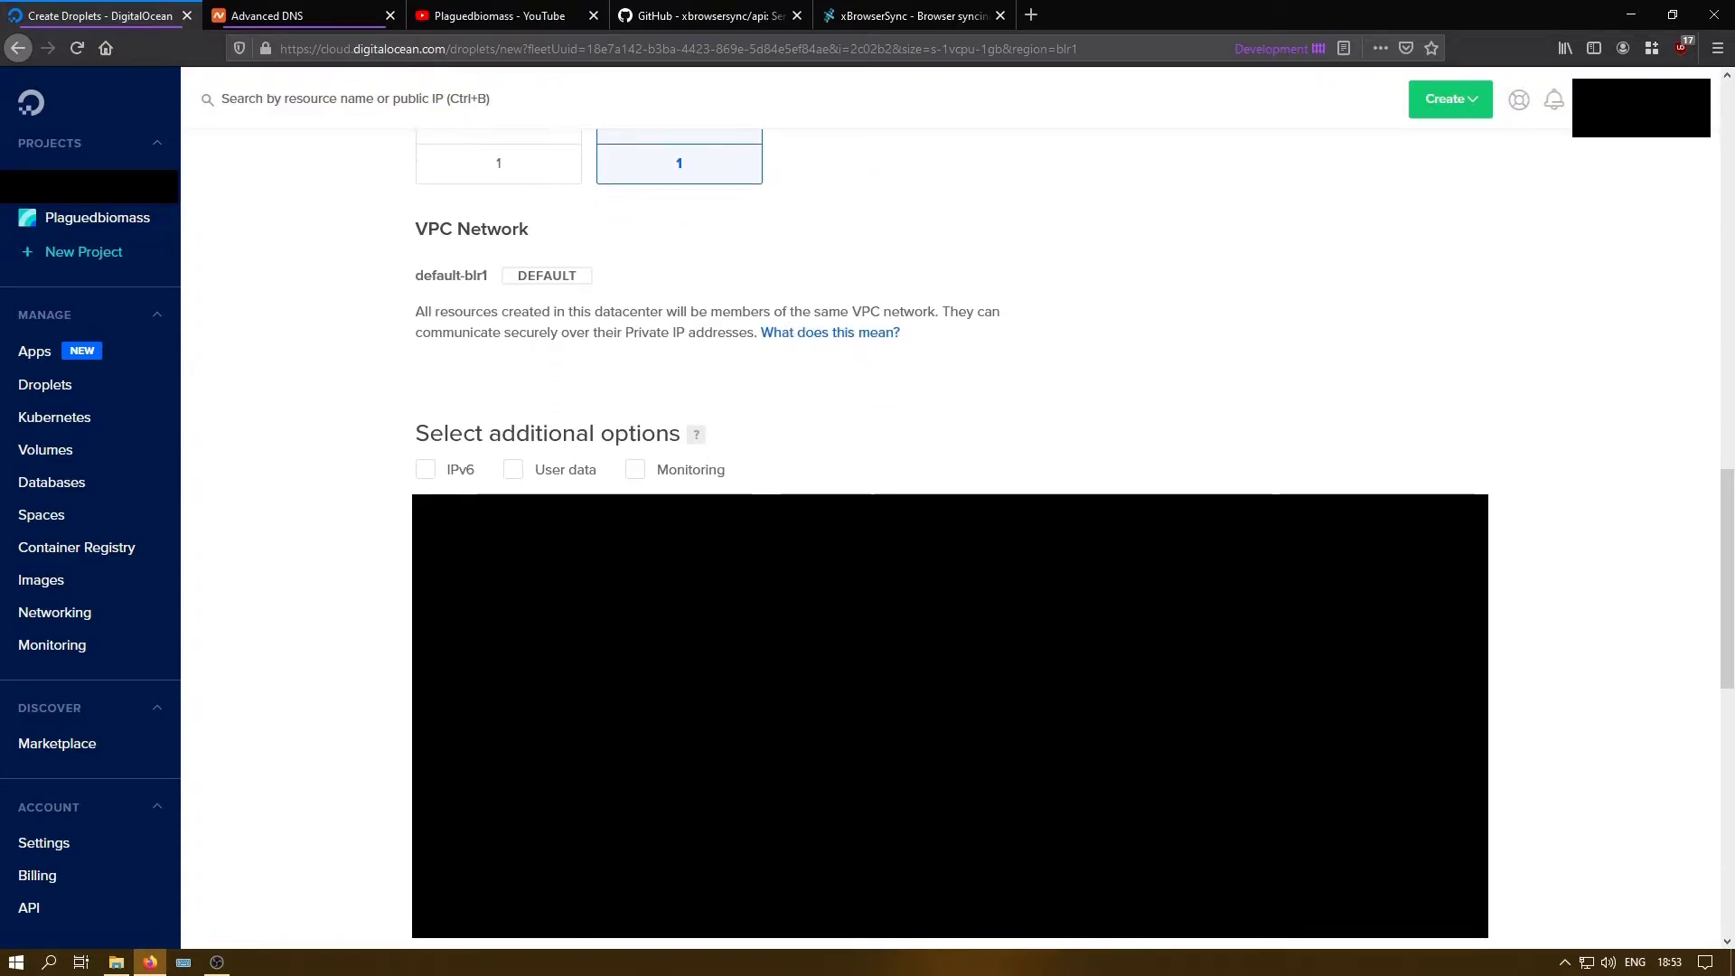
pyautogui.click(635, 469)
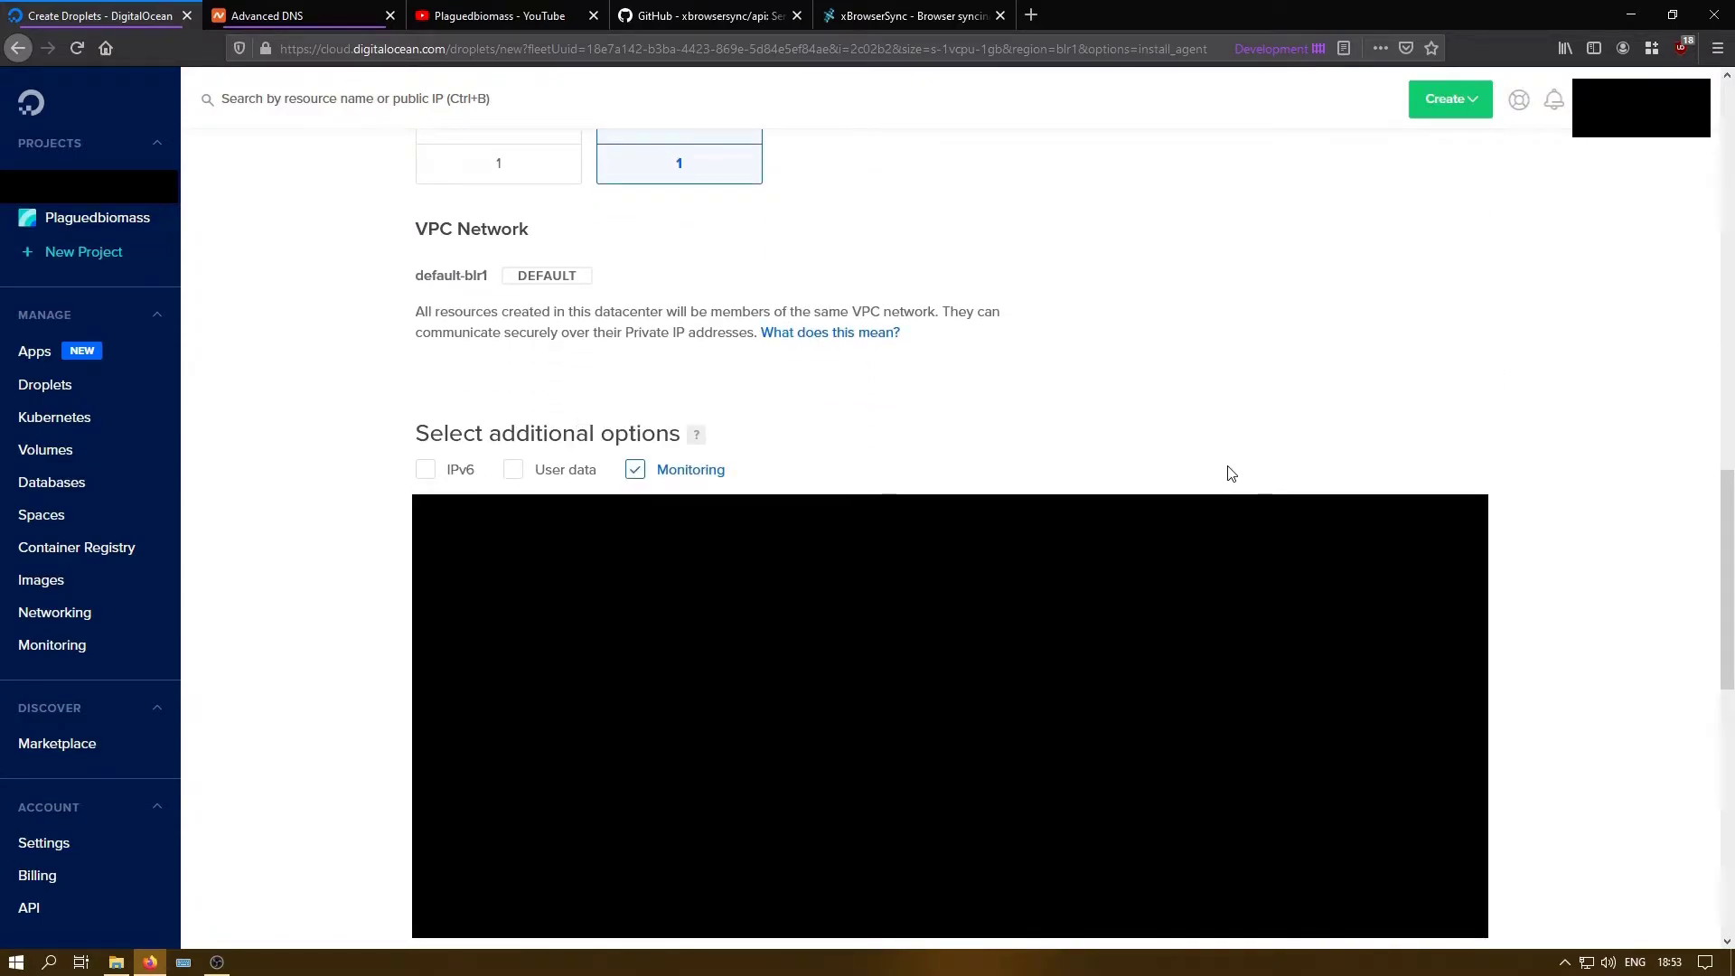
pyautogui.scroll(-2, 1225, 472)
pyautogui.click(994, 436)
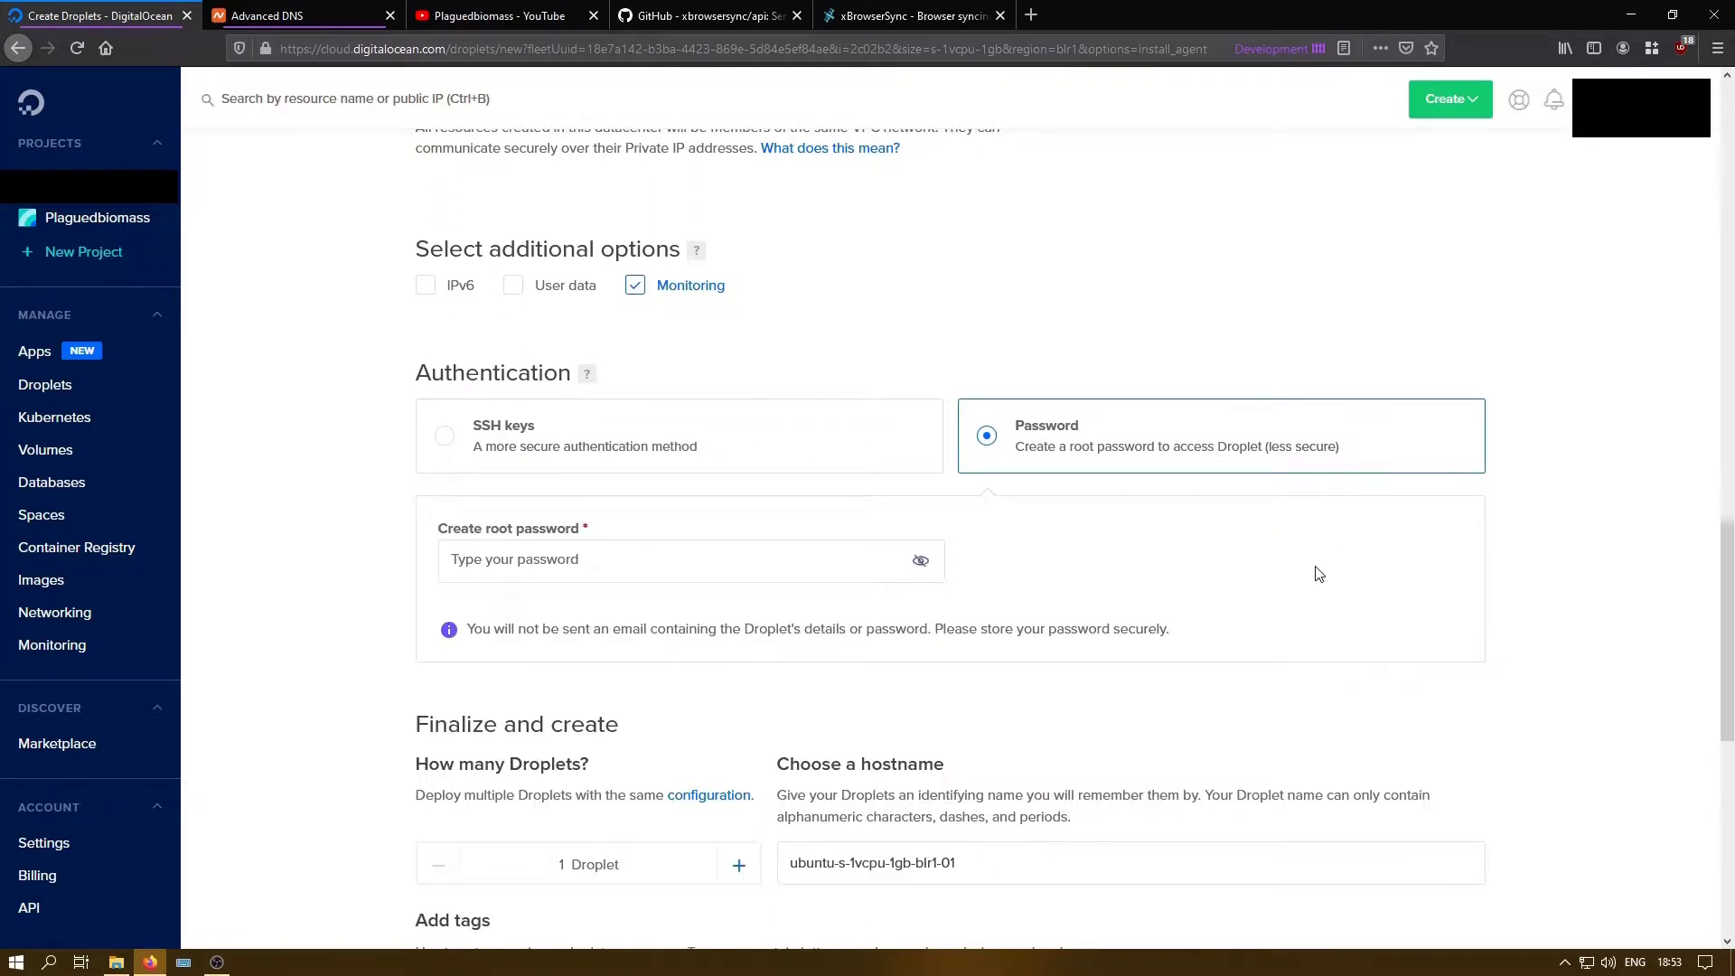
# Enter a root password for the droplet.
pyautogui.scroll(-1, 1310, 564)
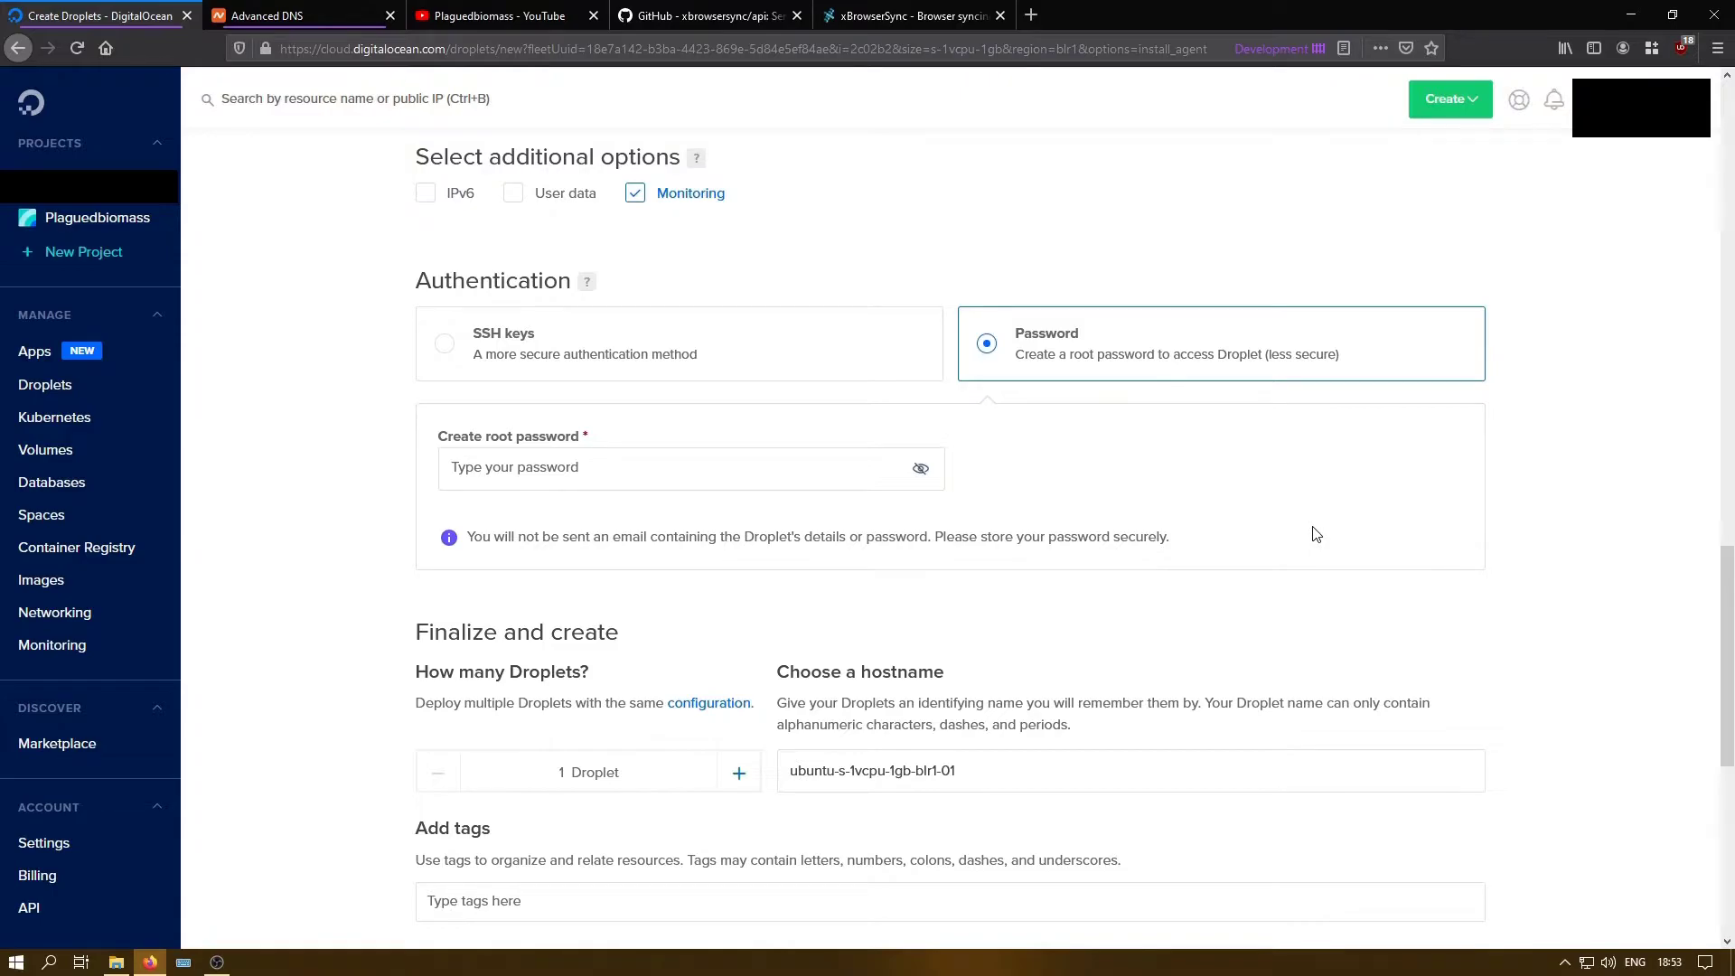
pyautogui.click(545, 477)
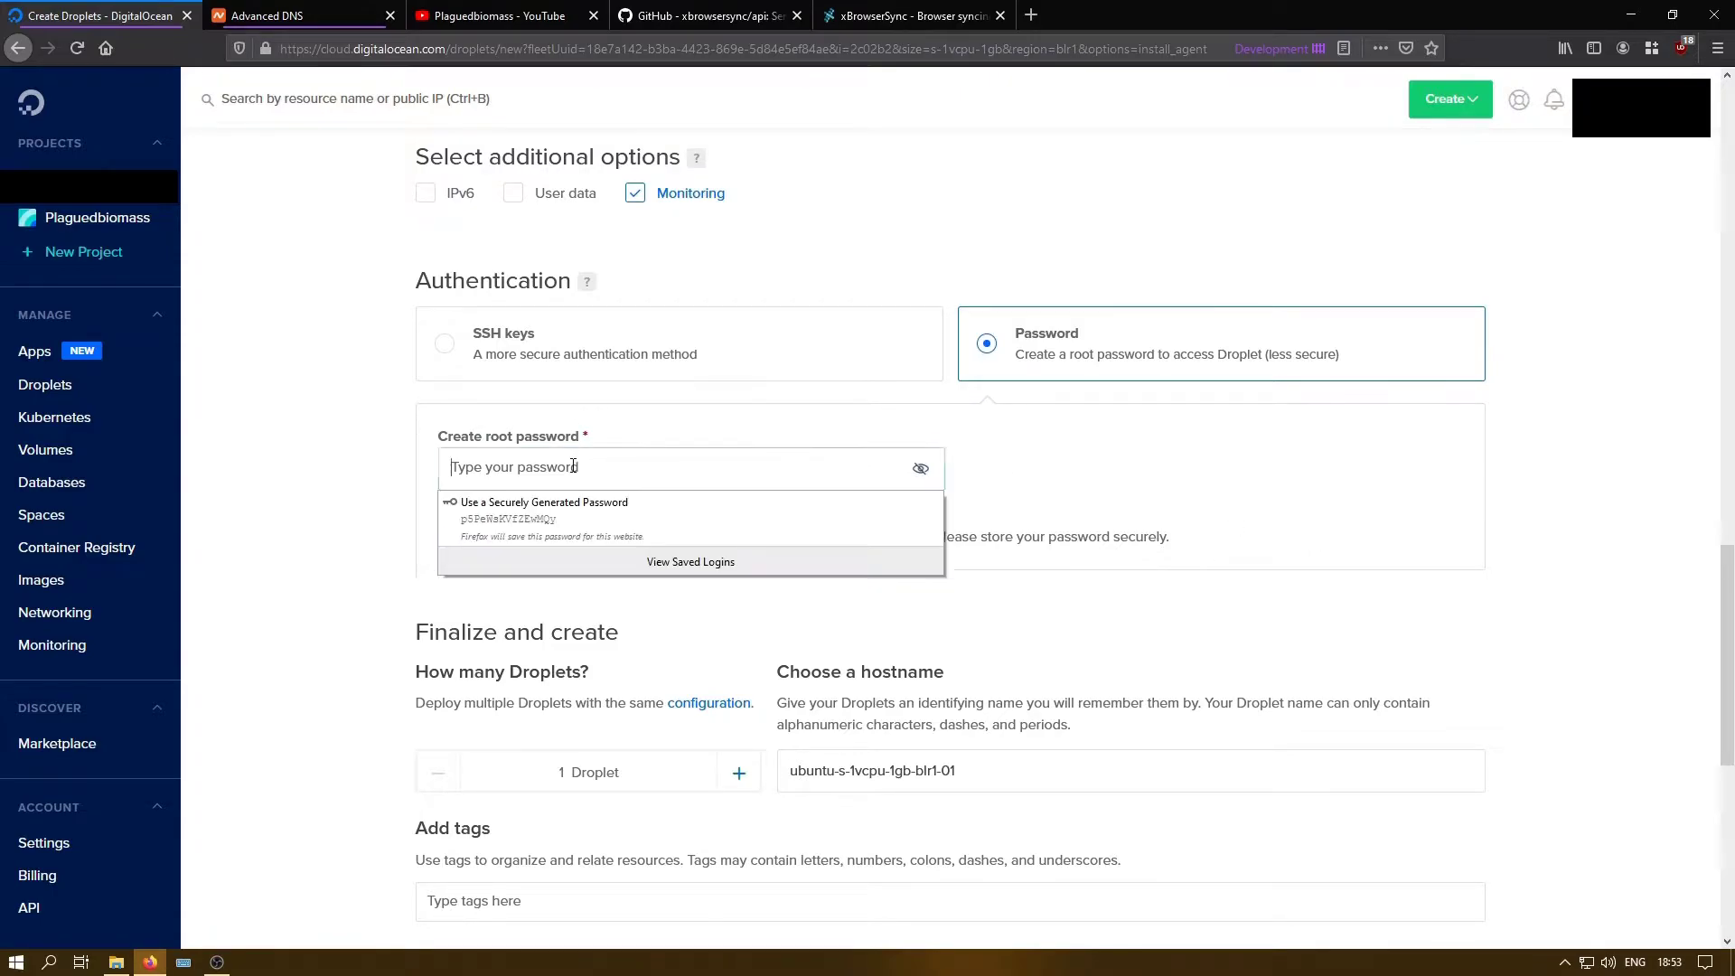
pyautogui.write('•••••••')
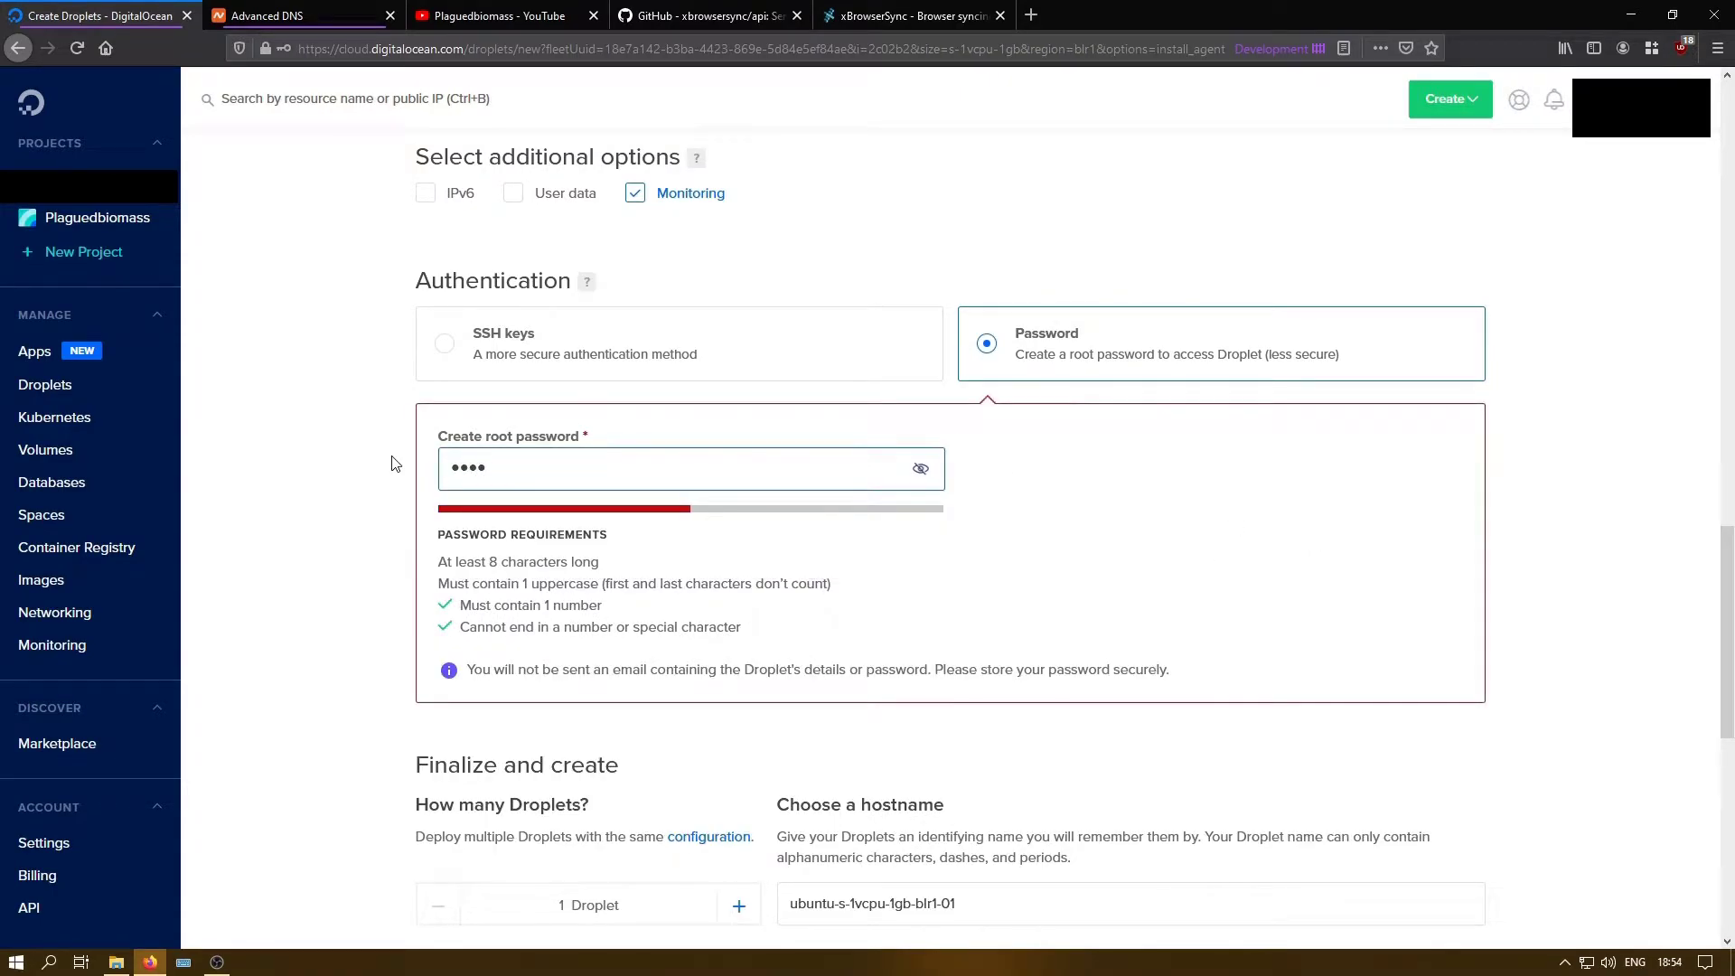
pyautogui.write('••')
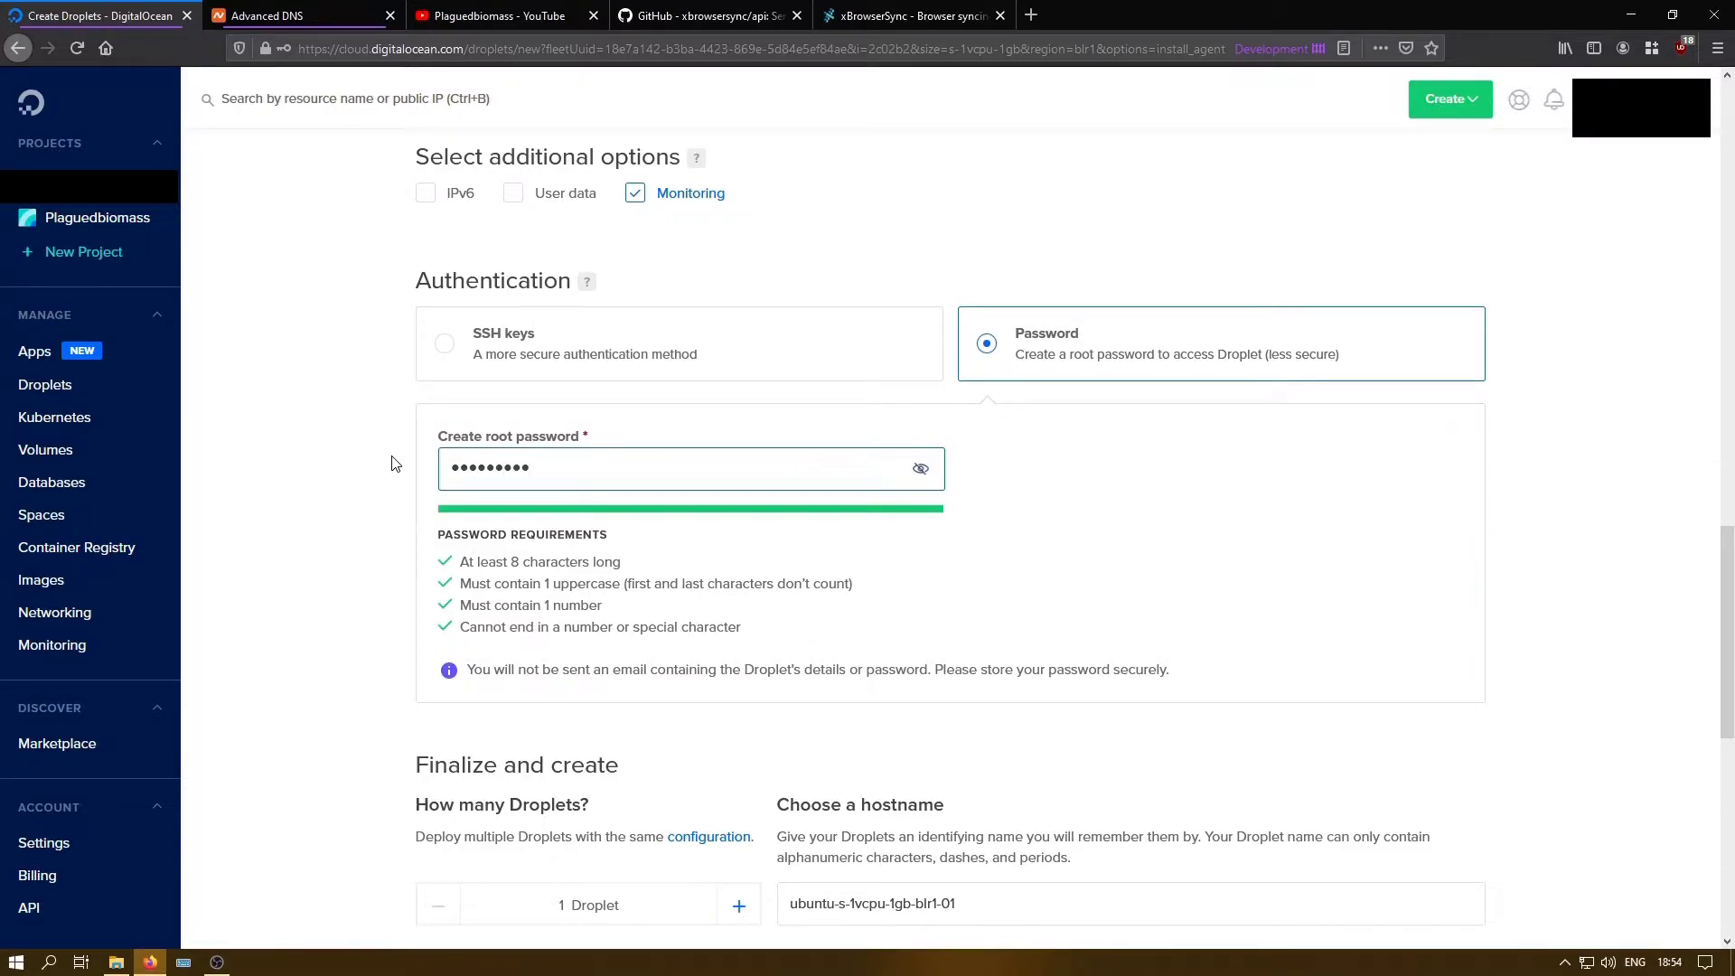
# Replace the default hostname with xbs.plaguedbiomass.com.
pyautogui.scroll(-5, 253, 741)
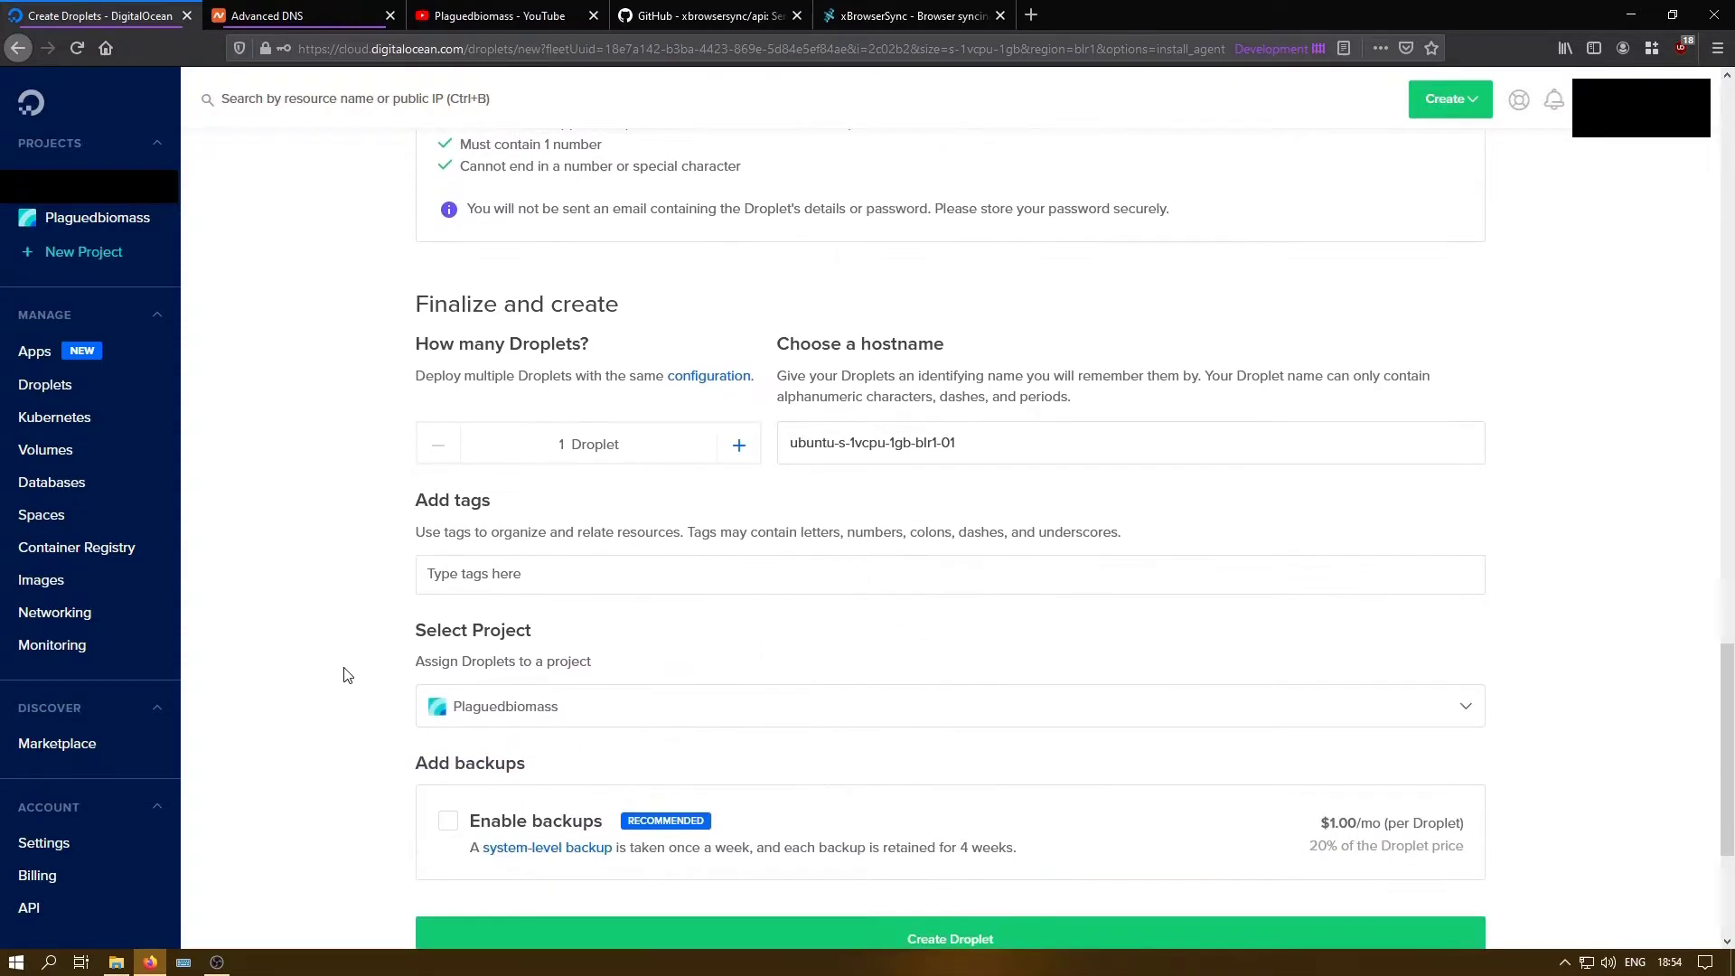
pyautogui.click(1022, 439)
pyautogui.hotkey('ctrl', 'a')
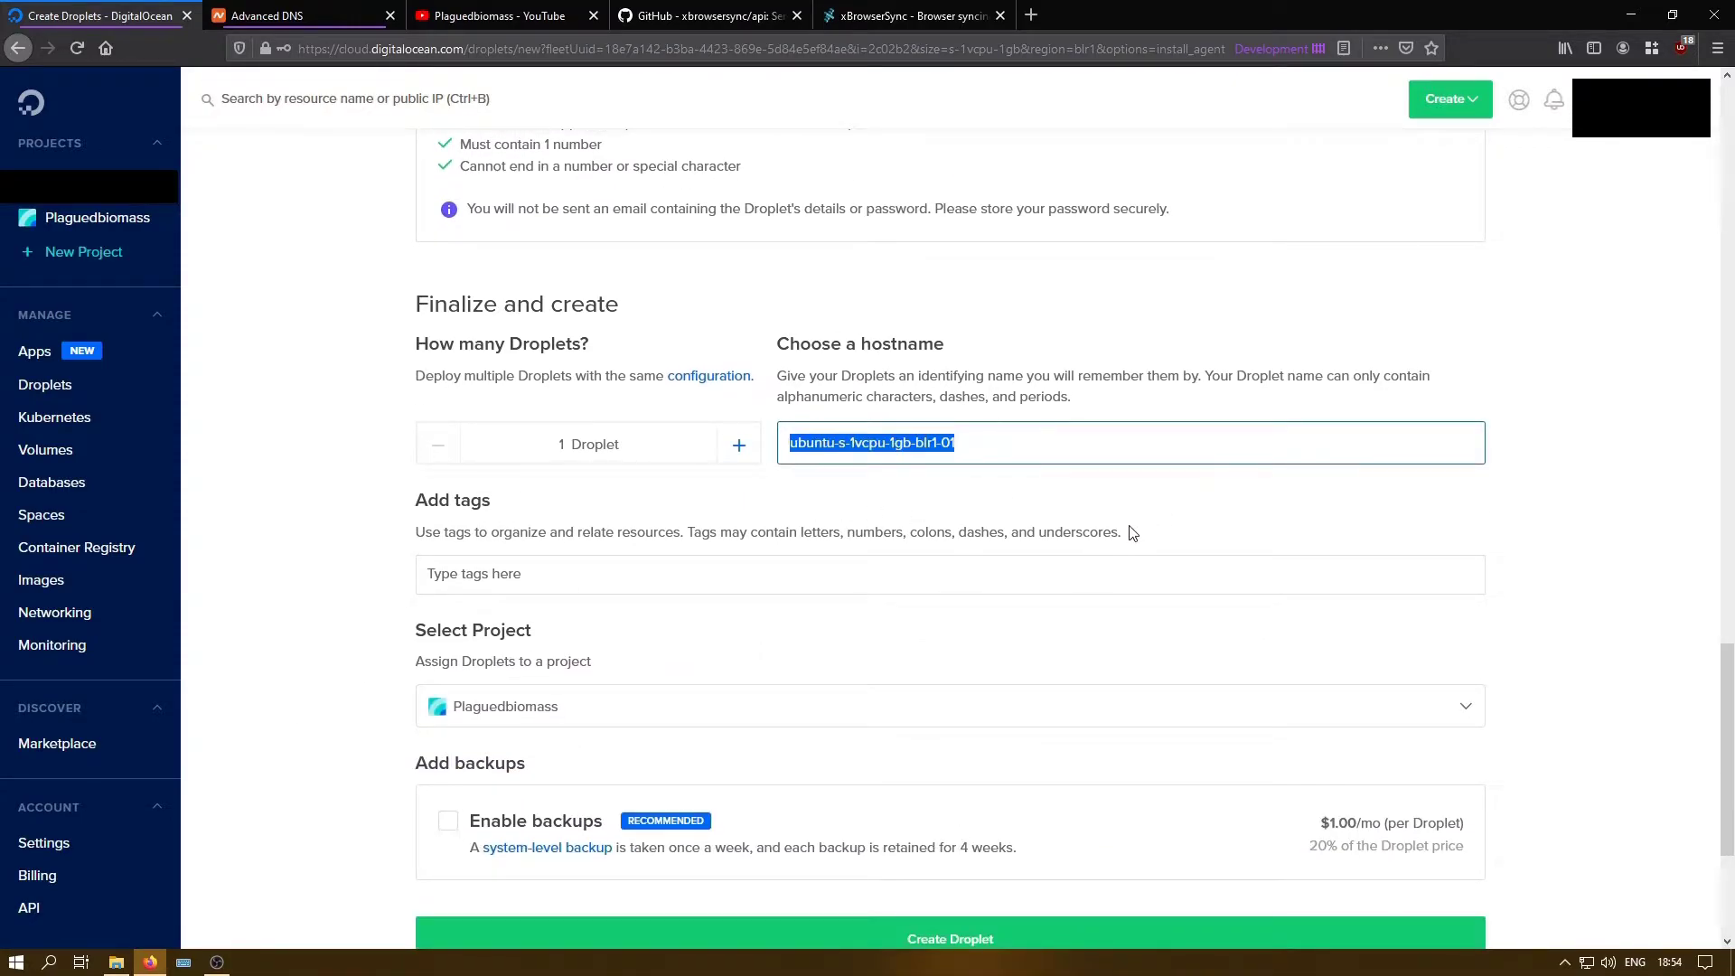
pyautogui.write('xbs')
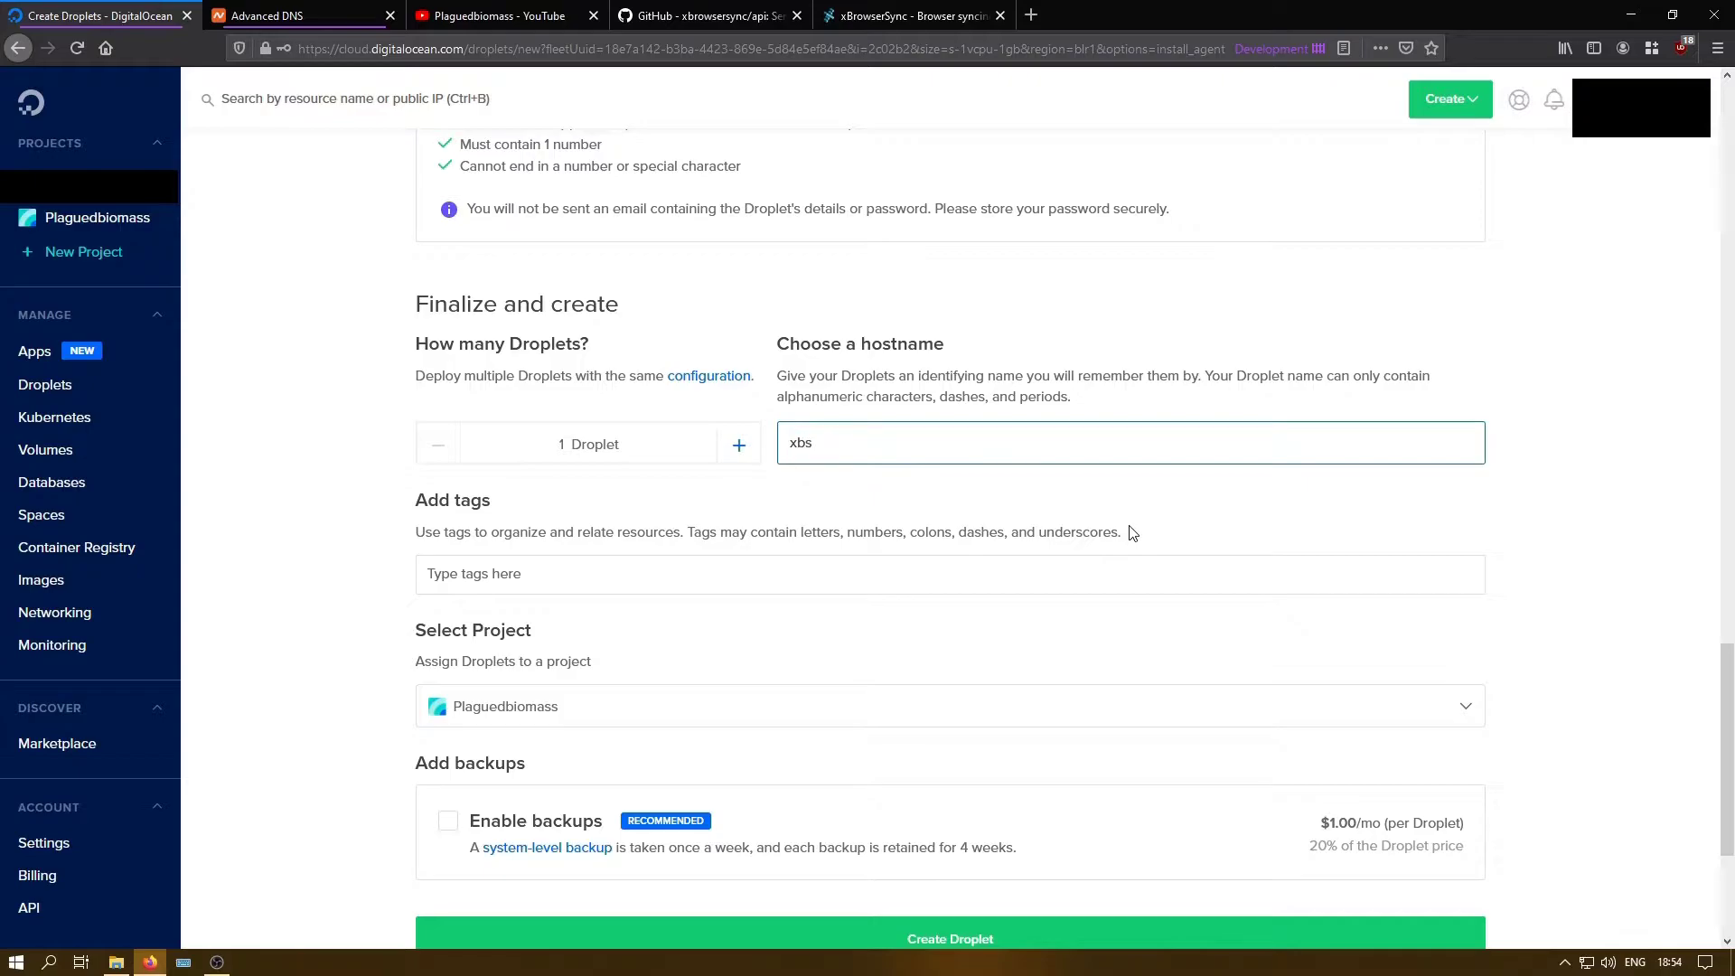
pyautogui.write('.plaguedbiomass.com')
pyautogui.click(1569, 474)
pyautogui.scroll(-2, 1568, 470)
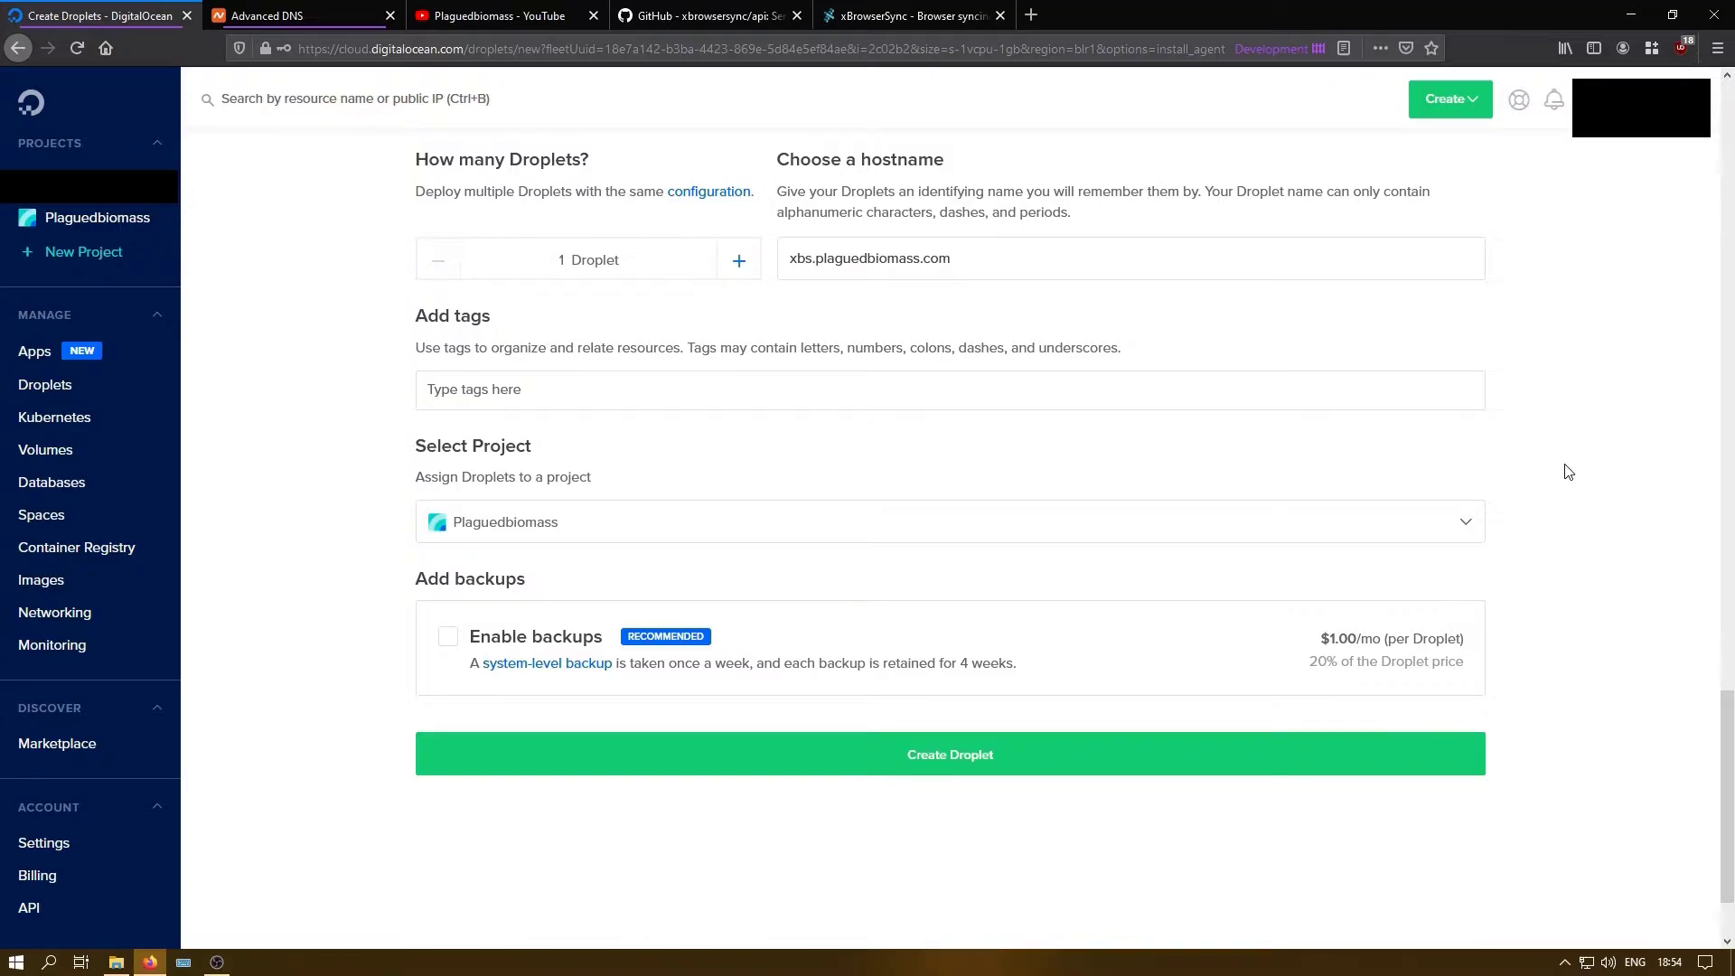
pyautogui.scroll(-2, 1567, 471)
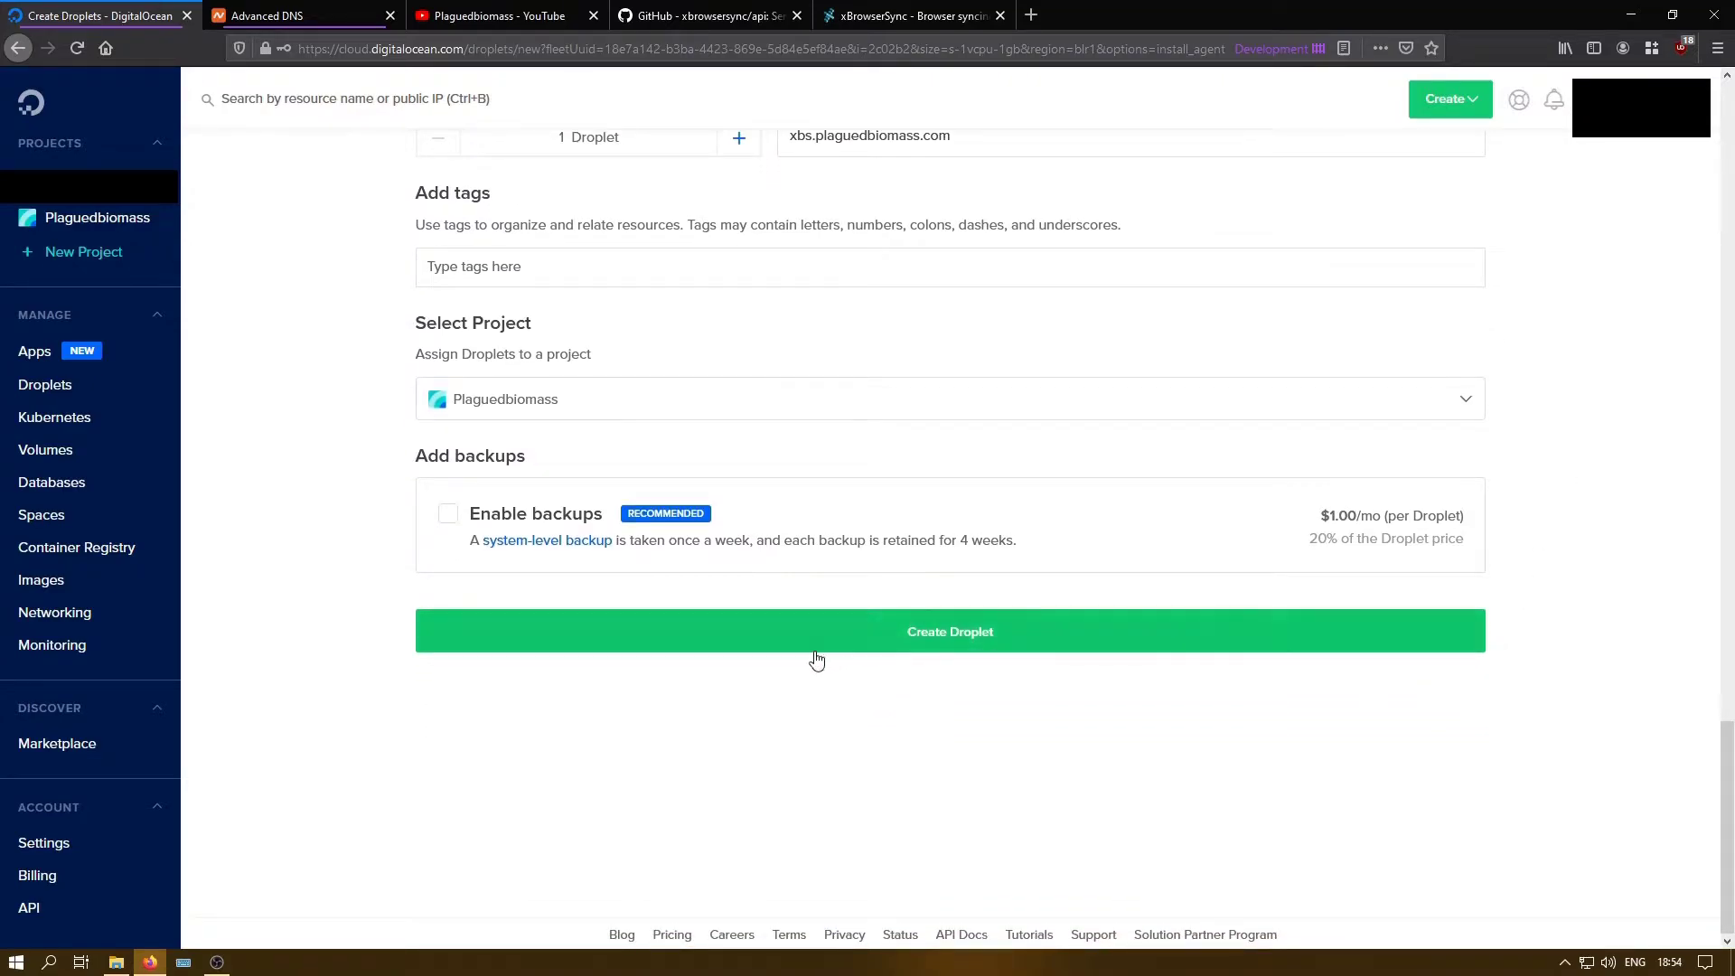
# Create the xbs.plaguedbiomass.com droplet, declining the browser's password save, and copy its IPv4 128.199.21.180.
pyautogui.click(957, 631)
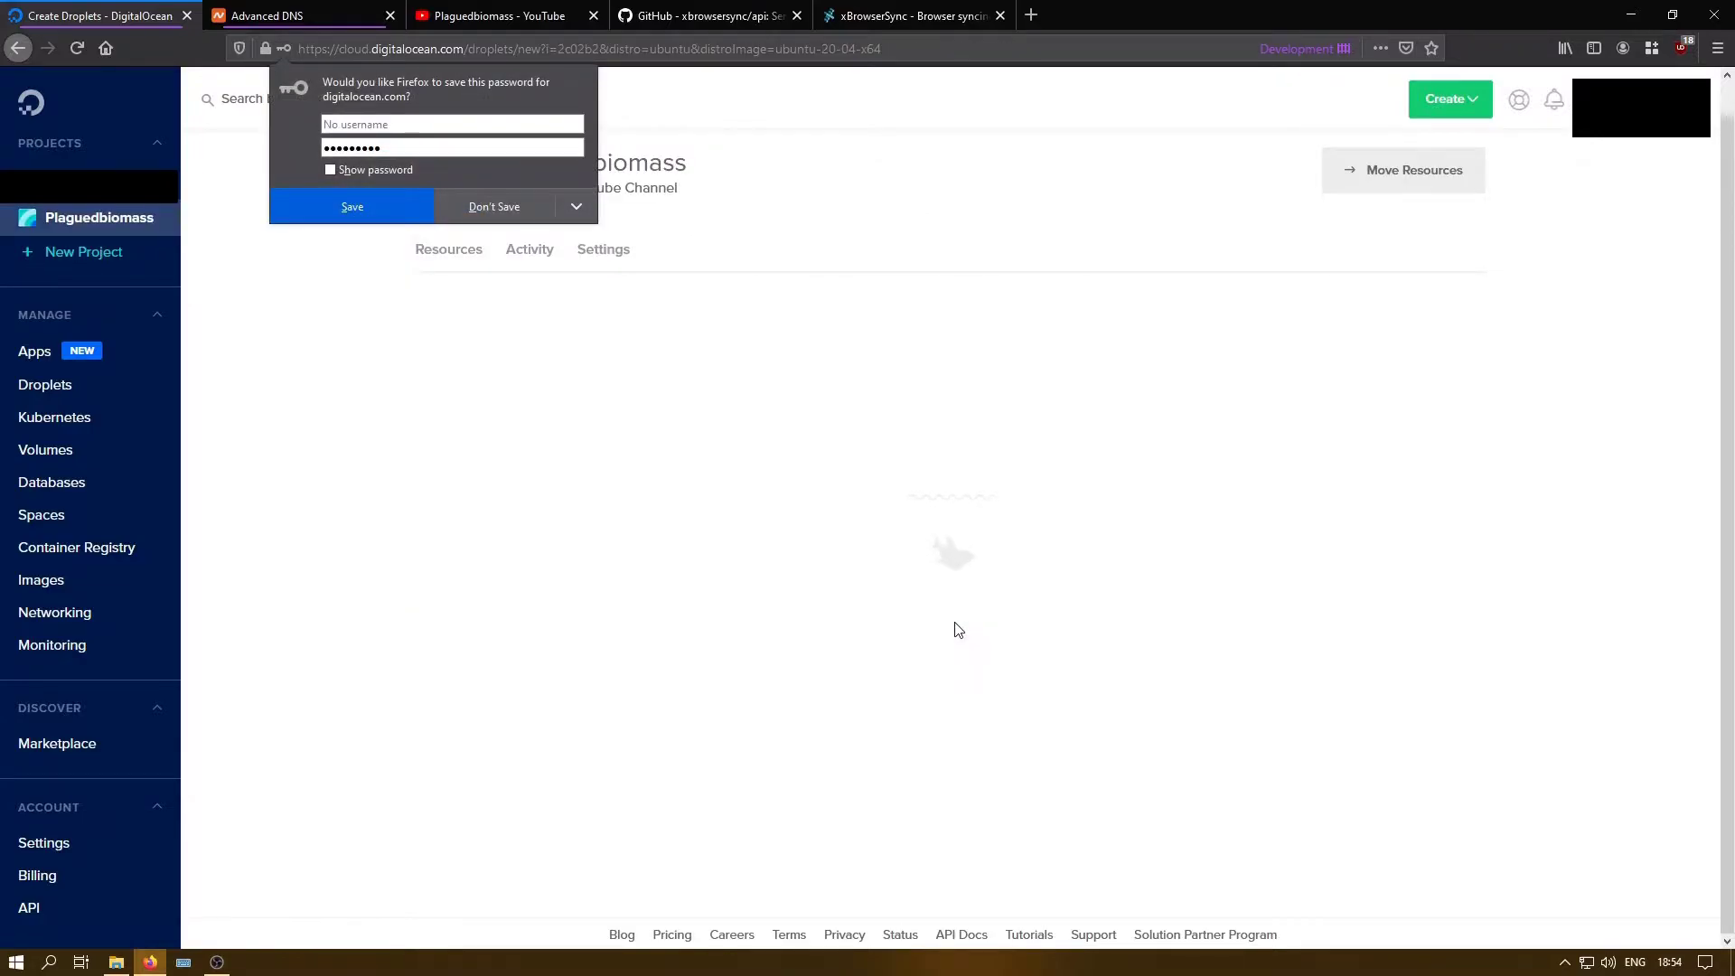
pyautogui.click(501, 203)
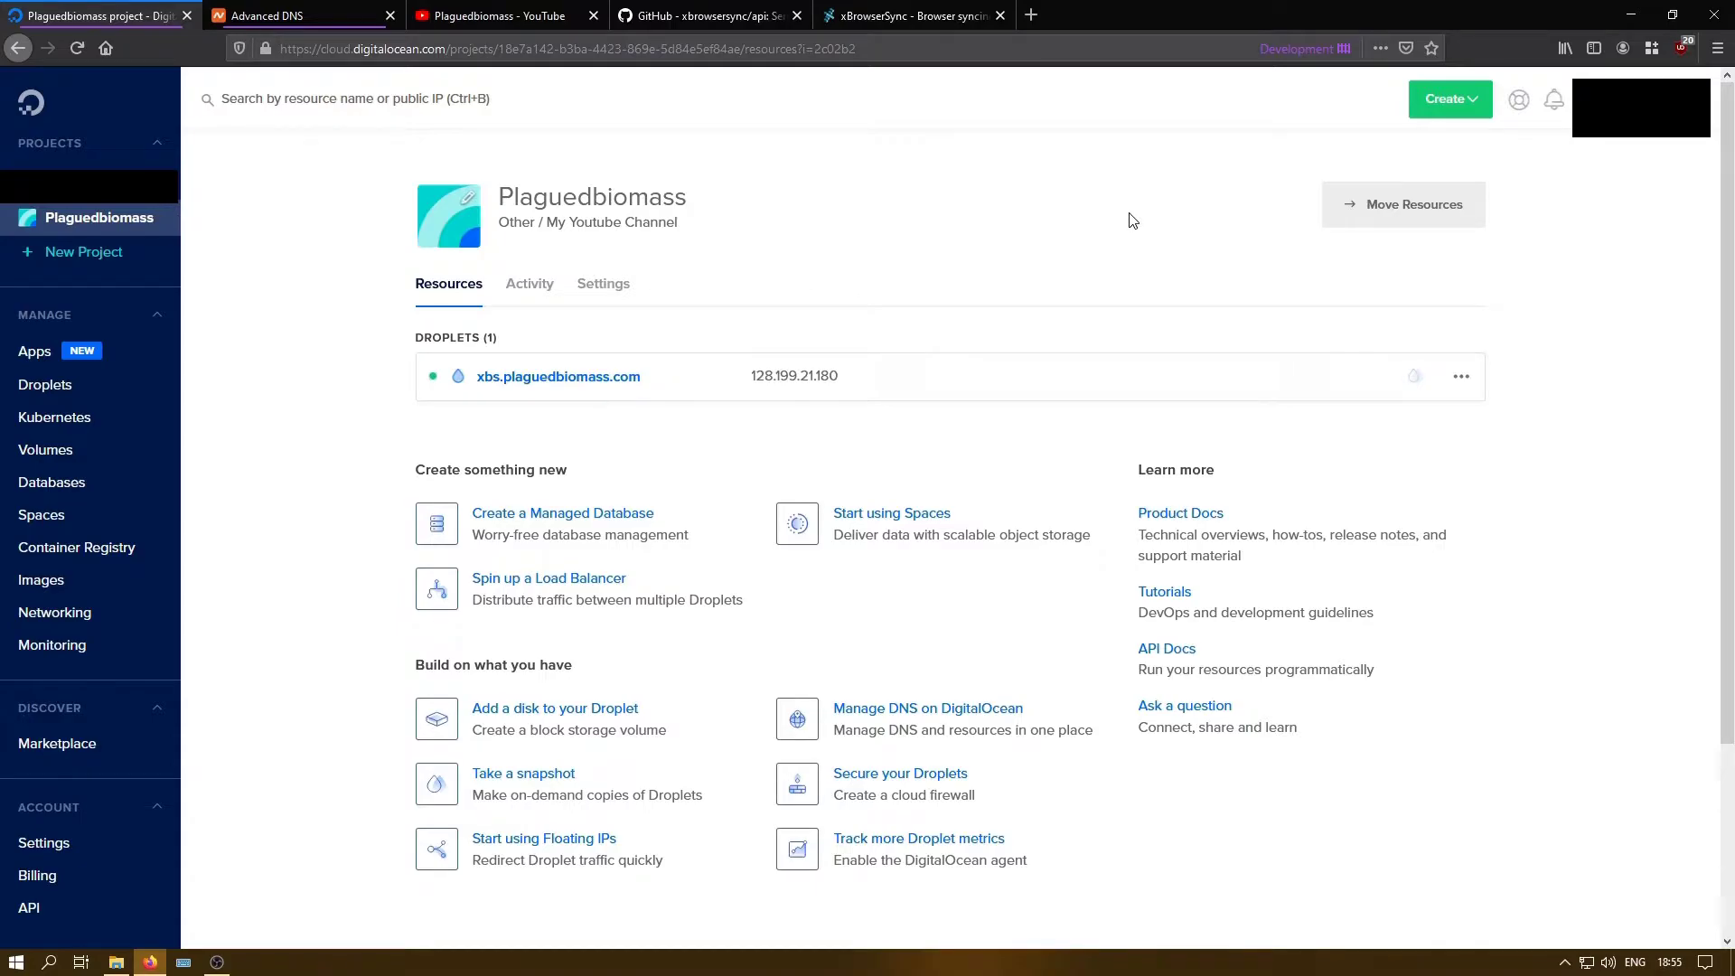
pyautogui.click(542, 384)
pyautogui.scroll(-1, 837, 666)
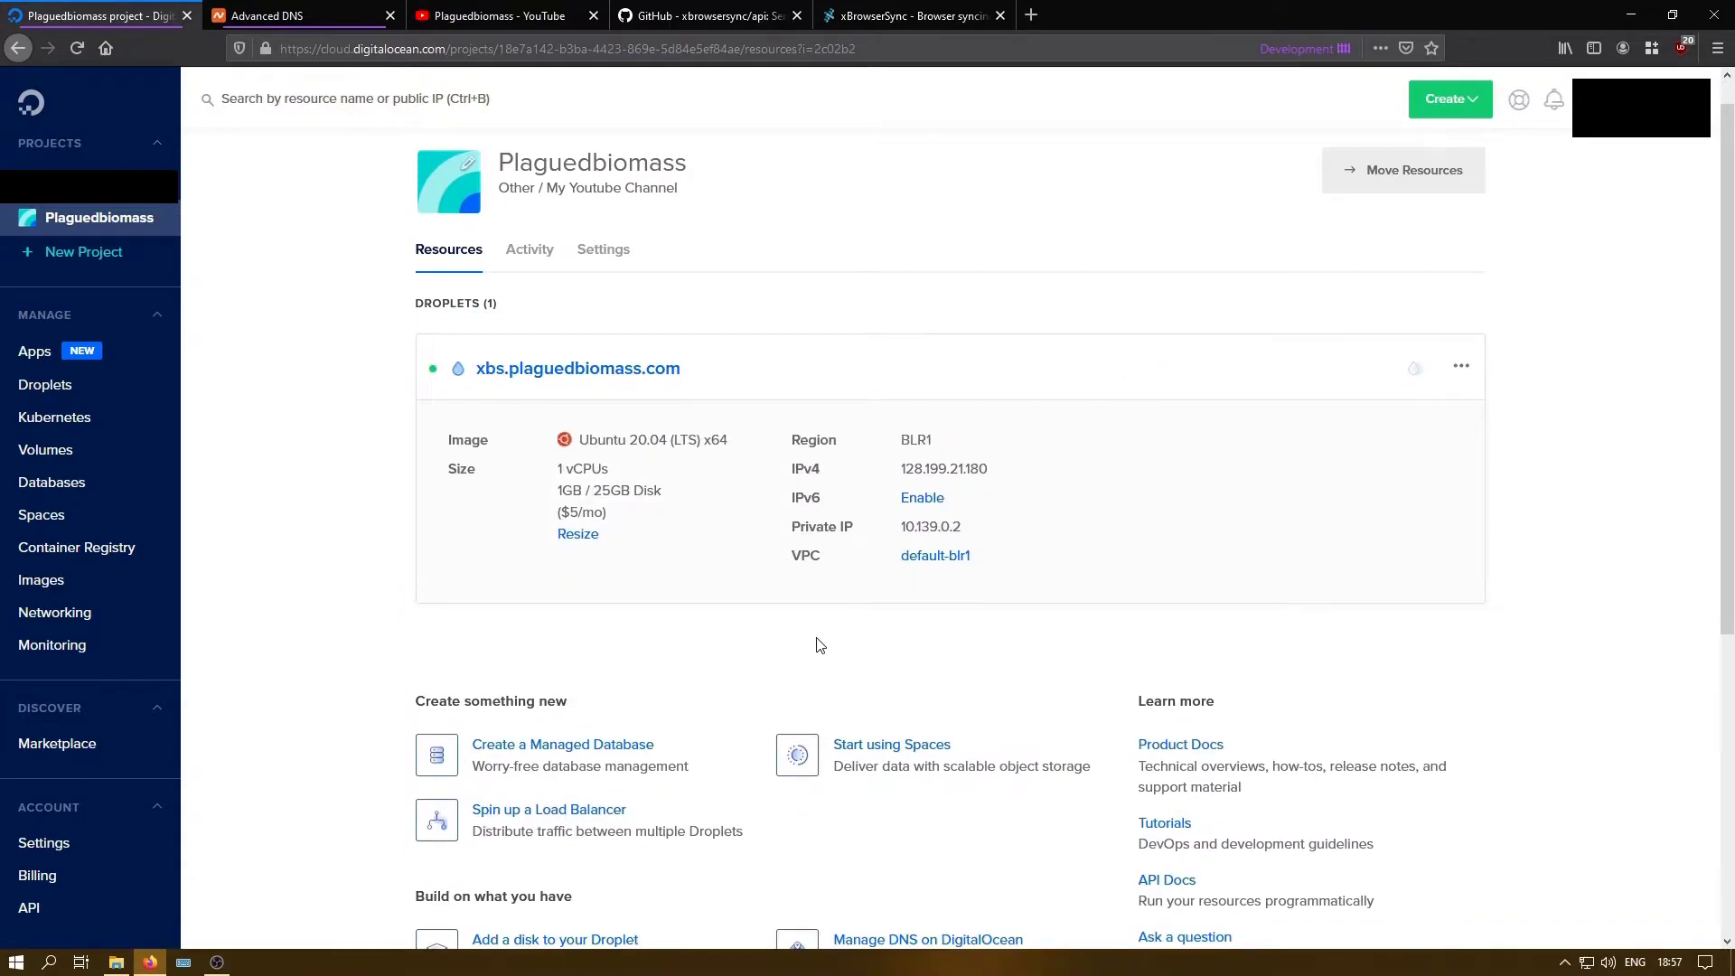
pyautogui.click(688, 370)
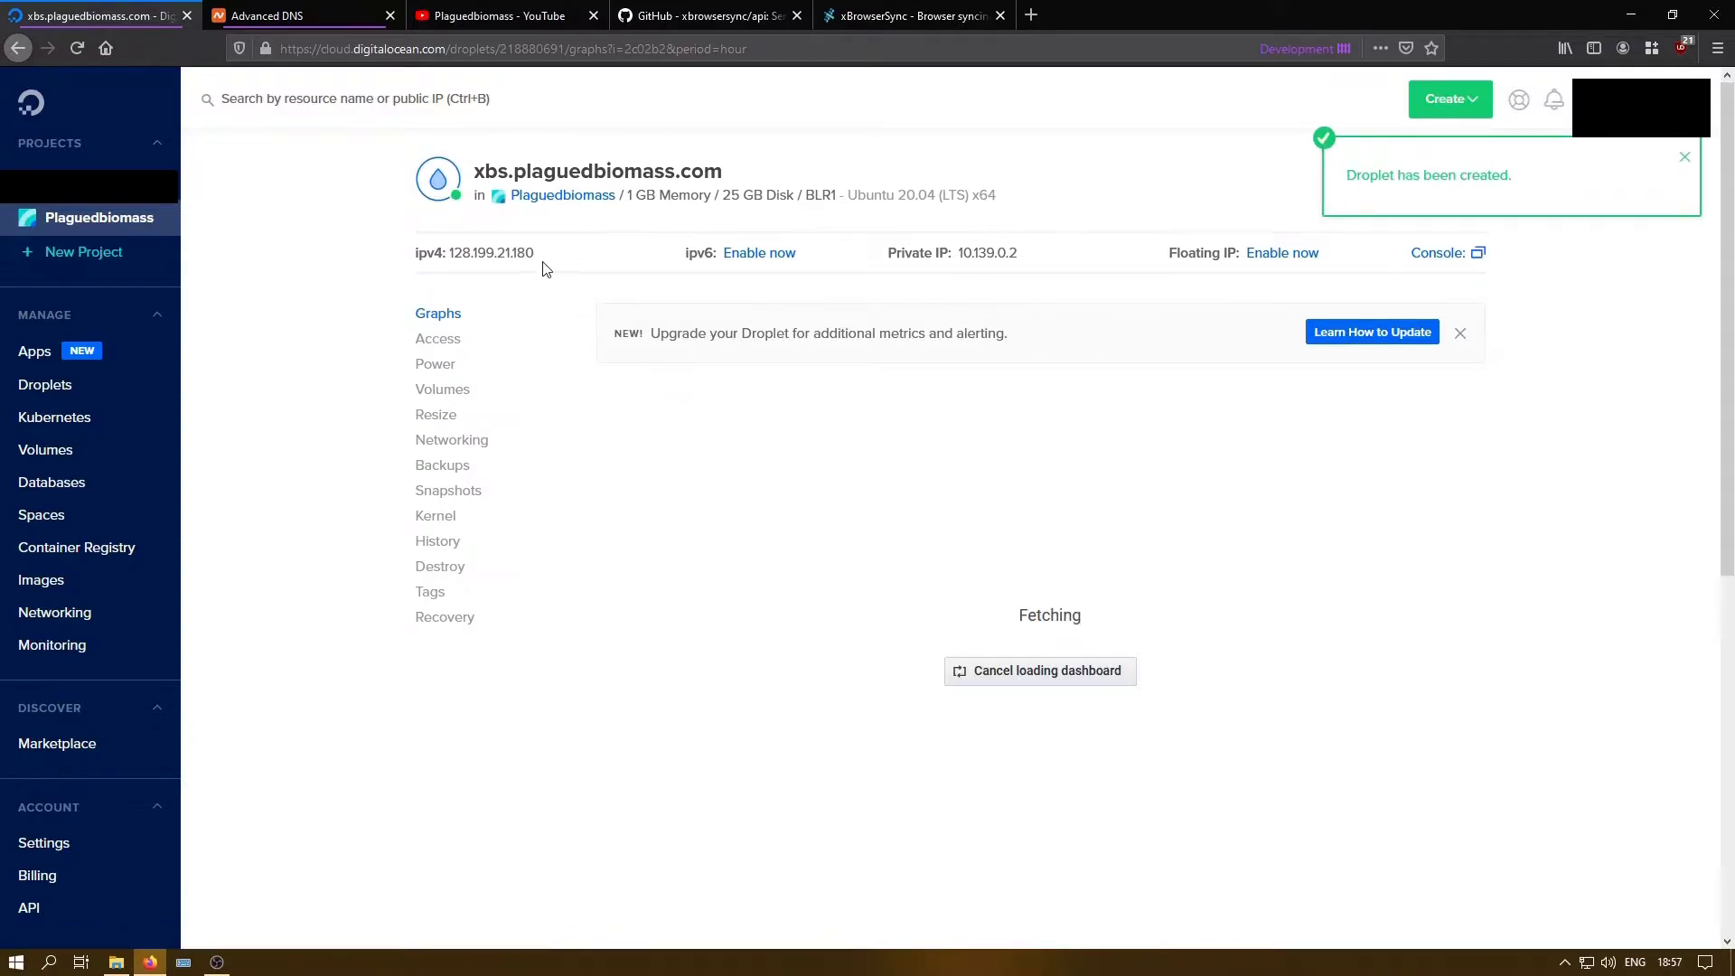
pyautogui.click(566, 259)
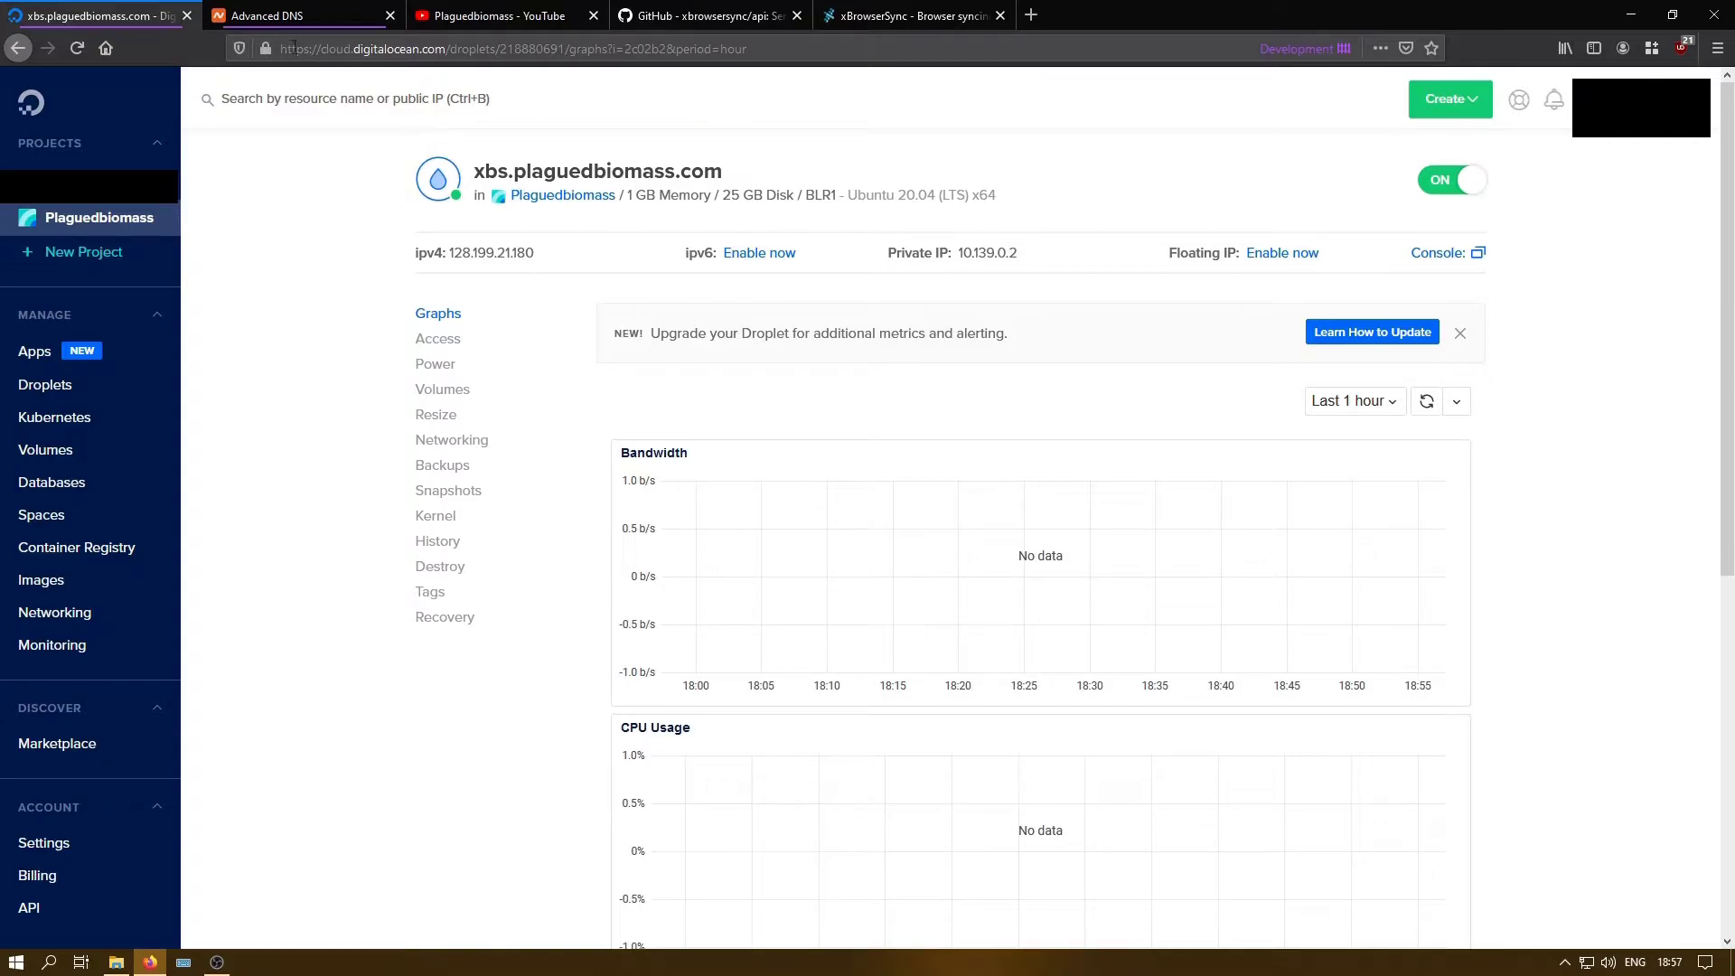
pyautogui.click(298, 16)
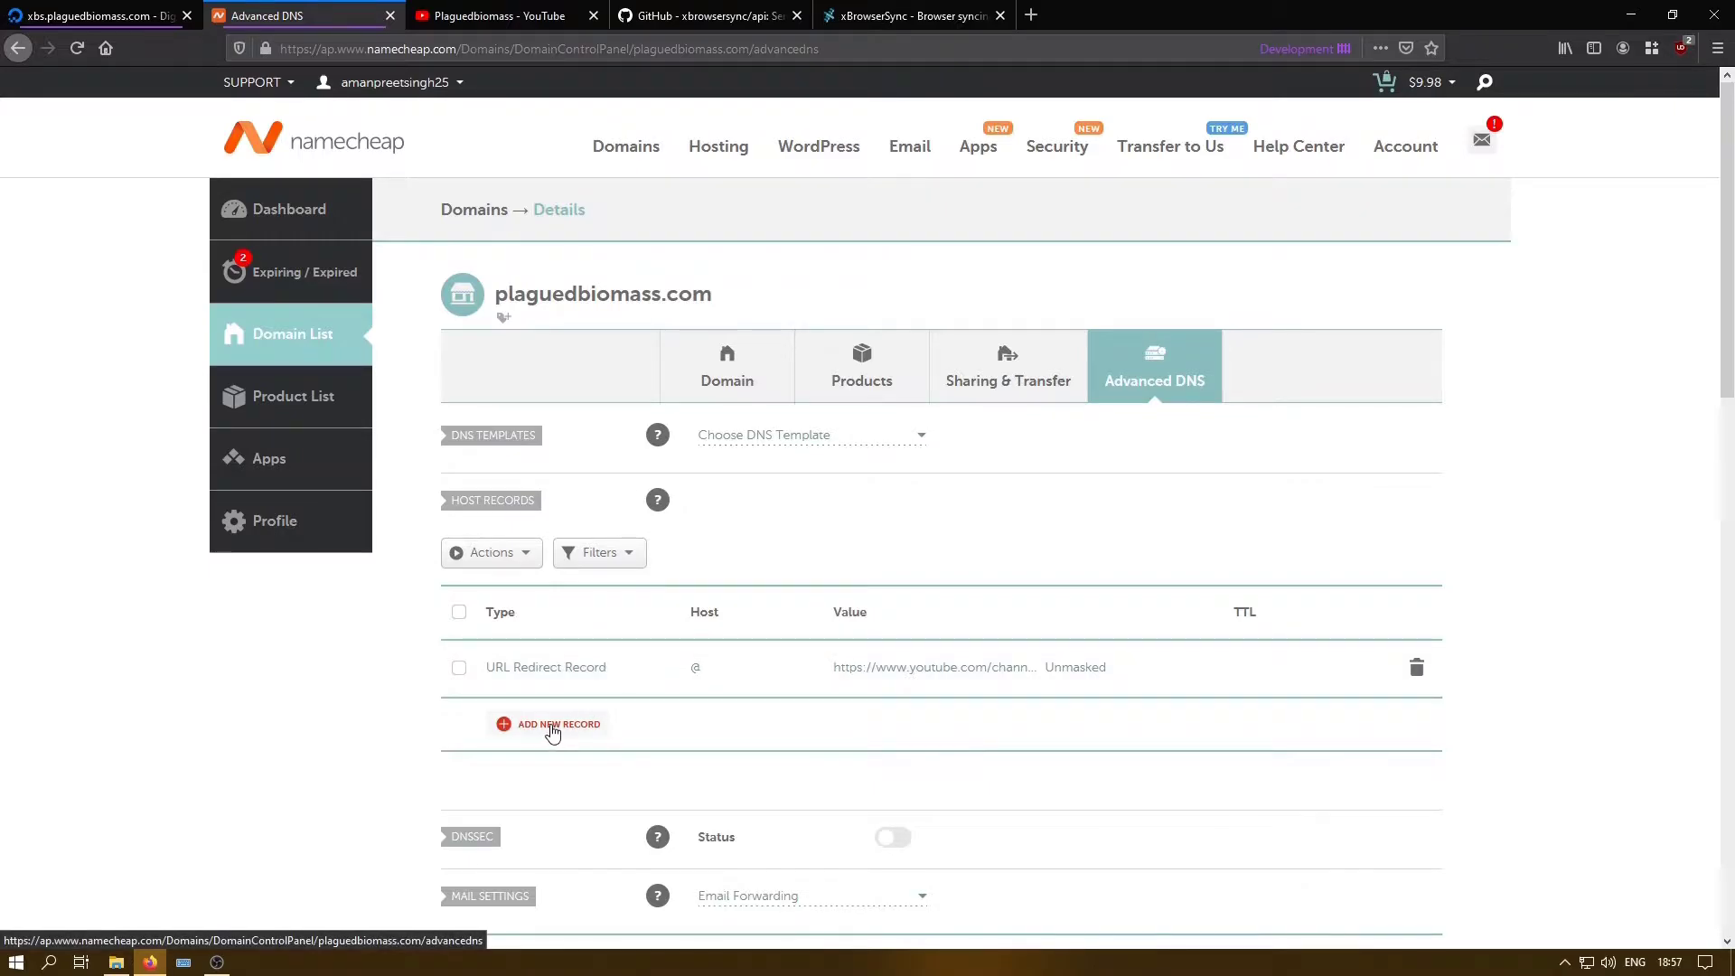
# Add a new A Record with host xbs to plaguedbiomass.com's host records.
pyautogui.click(553, 725)
pyautogui.scroll(-4, 554, 732)
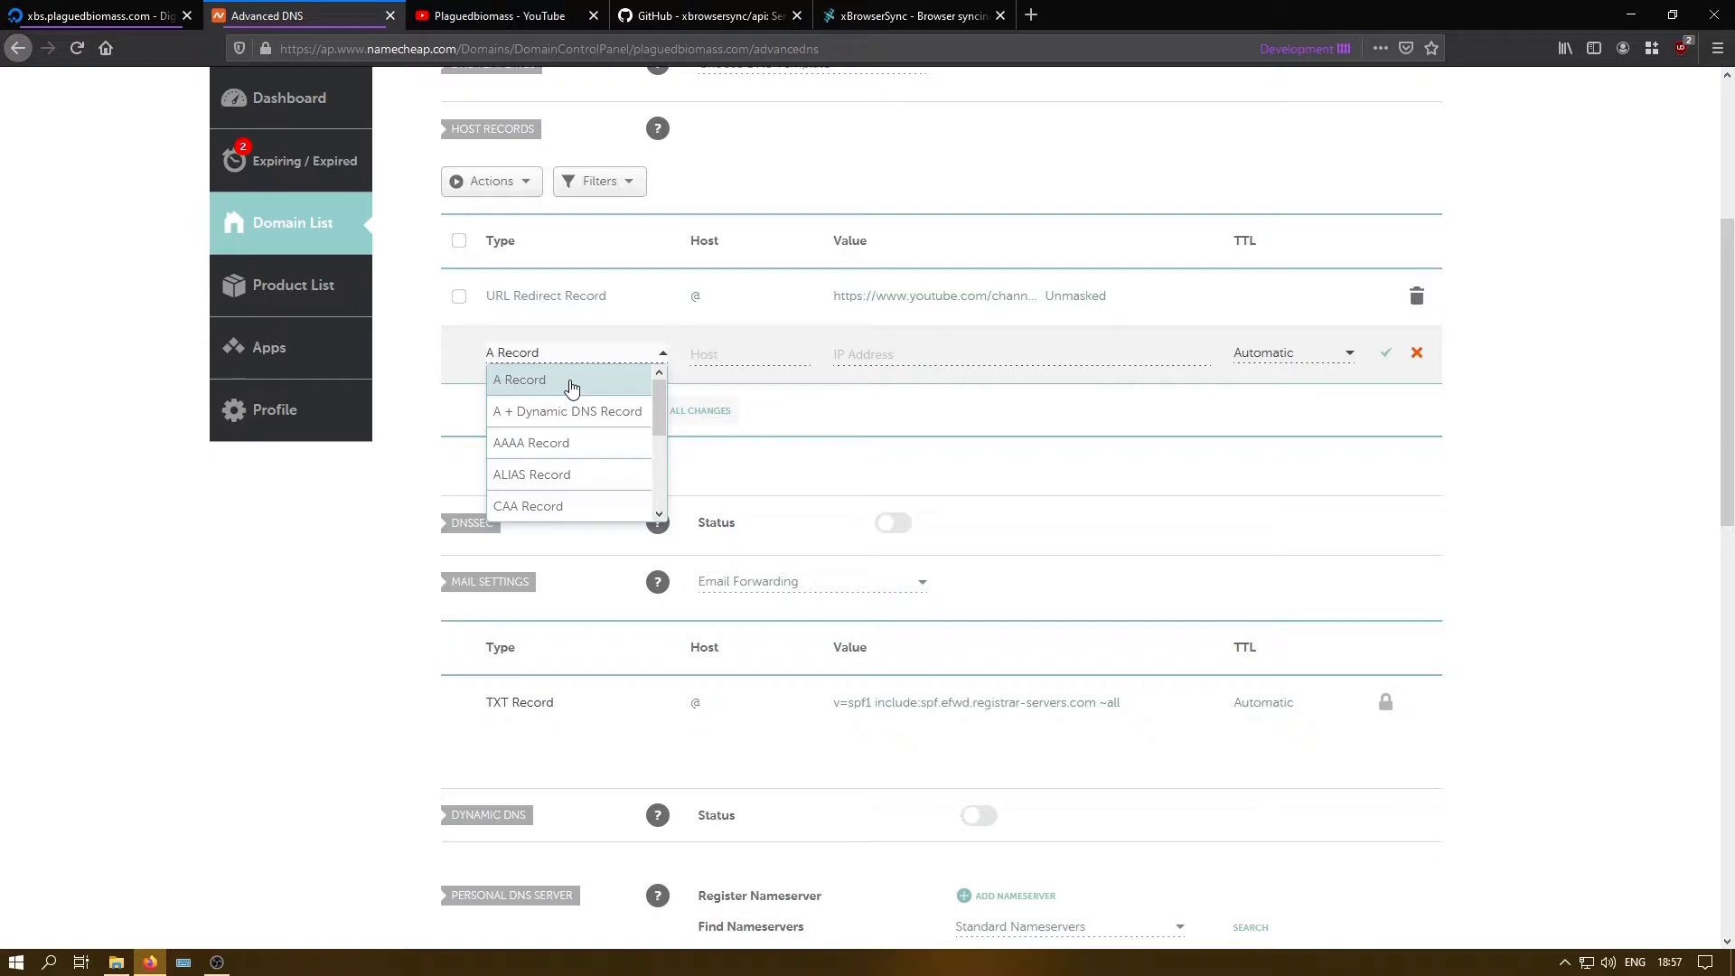
pyautogui.click(571, 382)
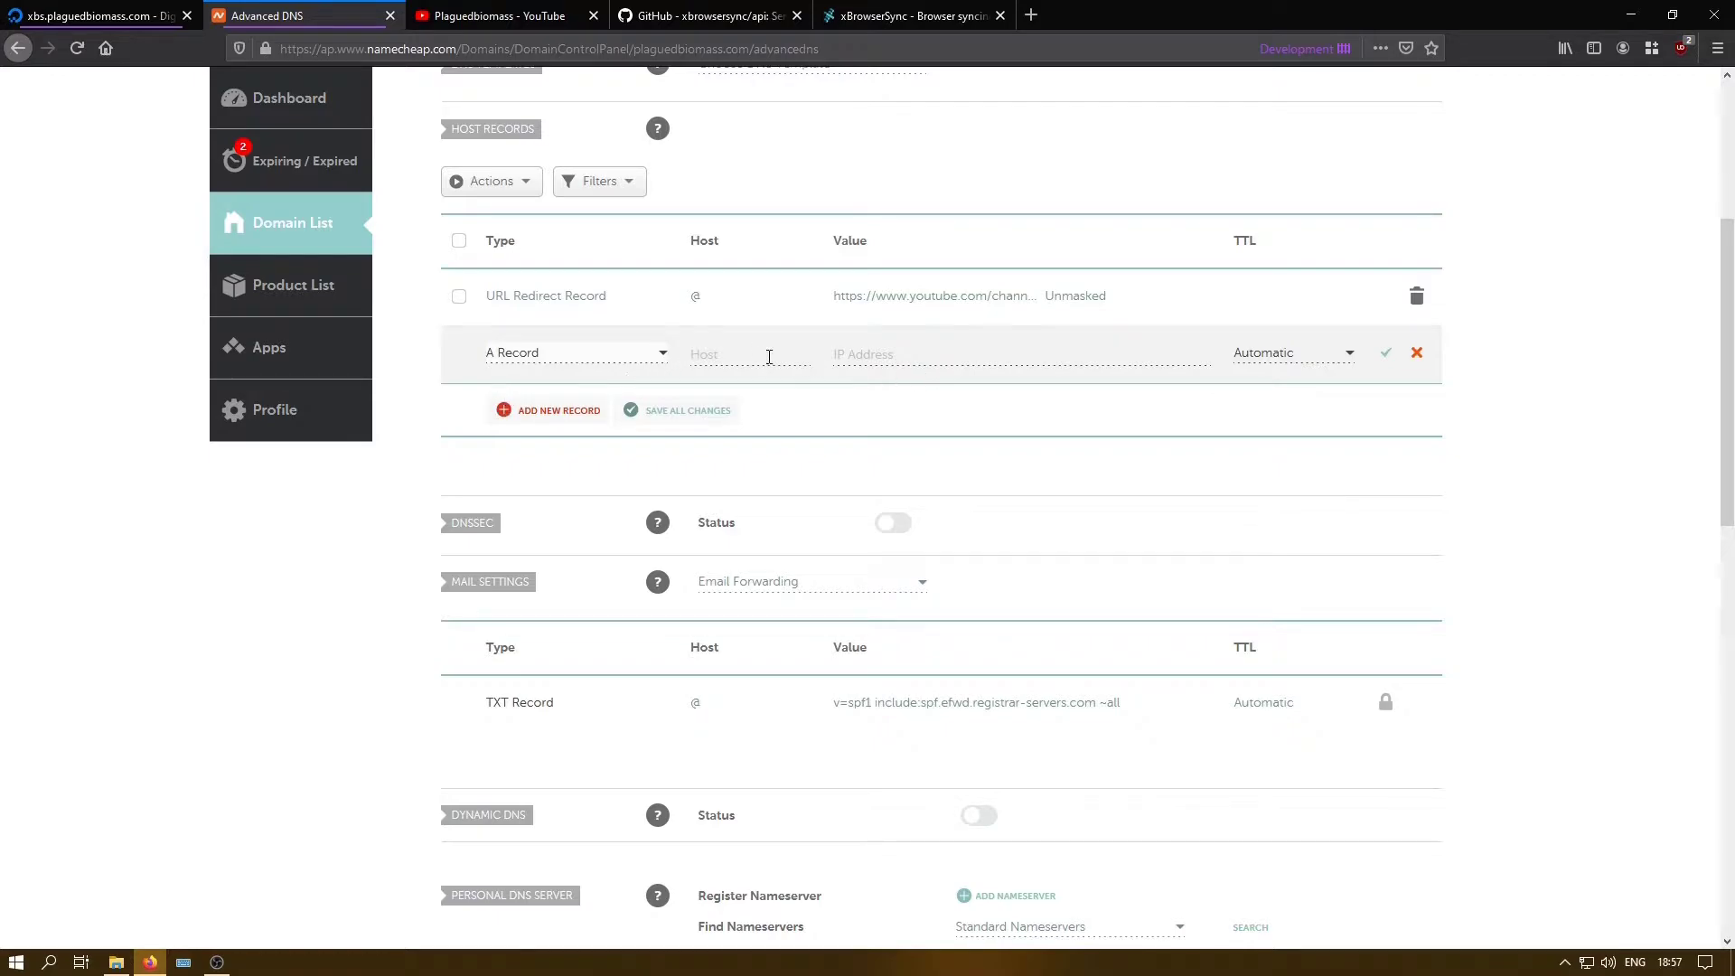
pyautogui.click(748, 357)
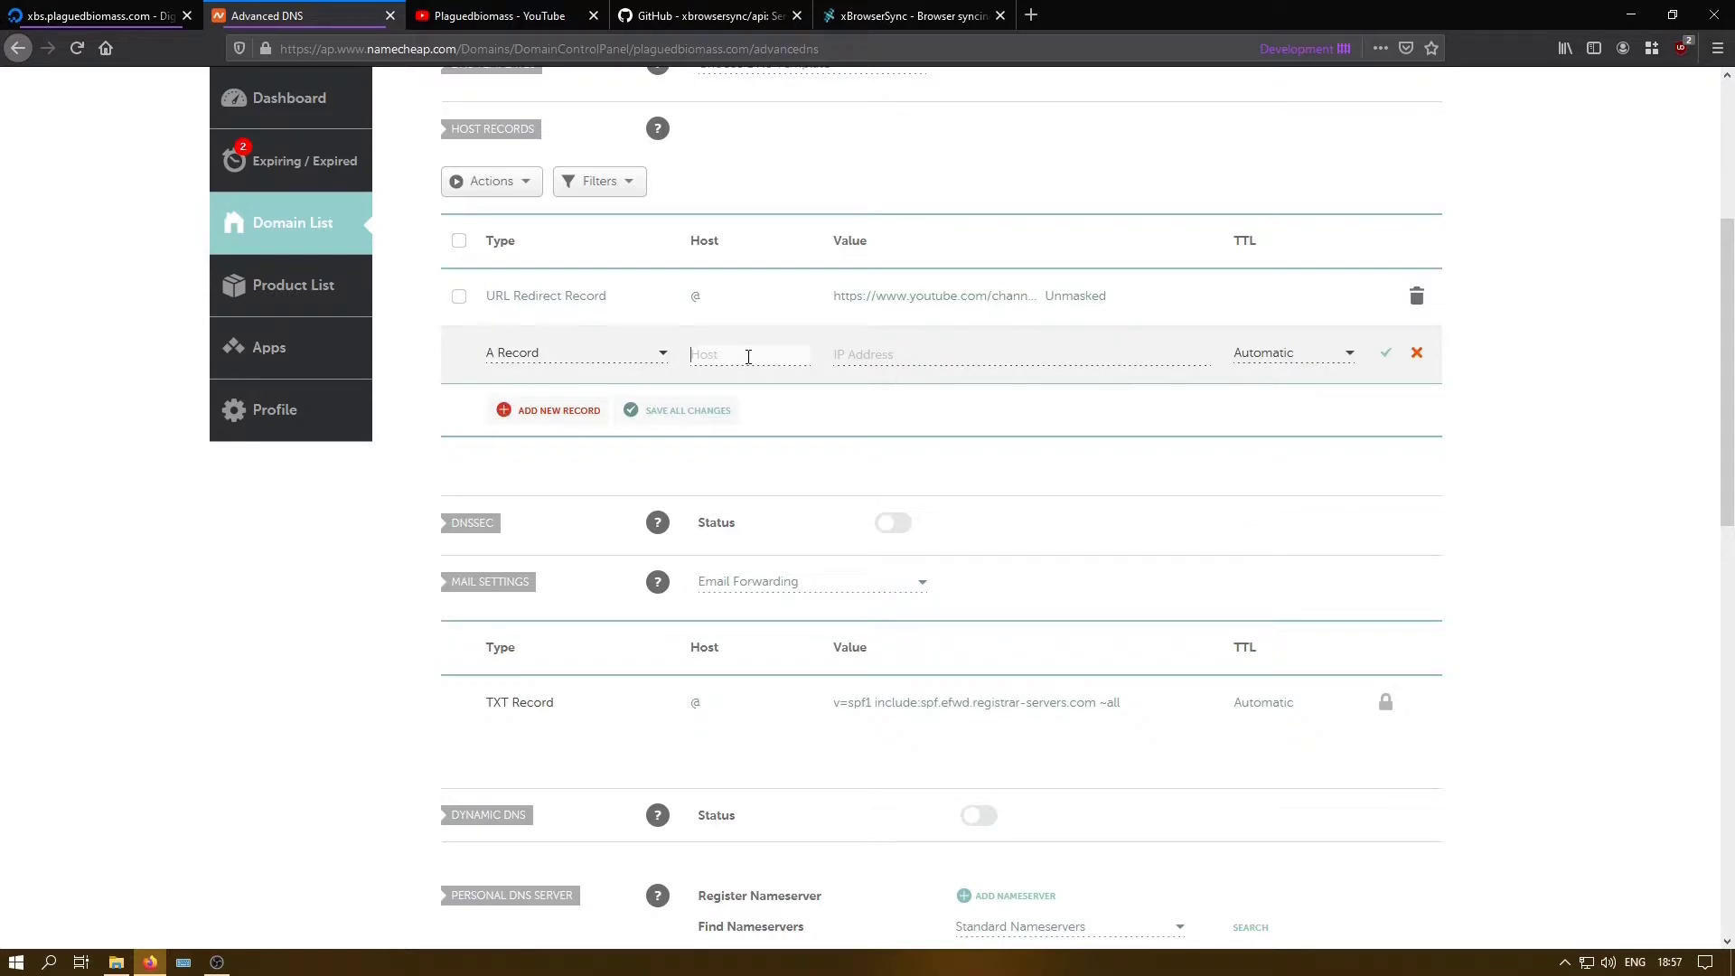
pyautogui.write('xbs')
pyautogui.press('BackSpace')
pyautogui.click(878, 355)
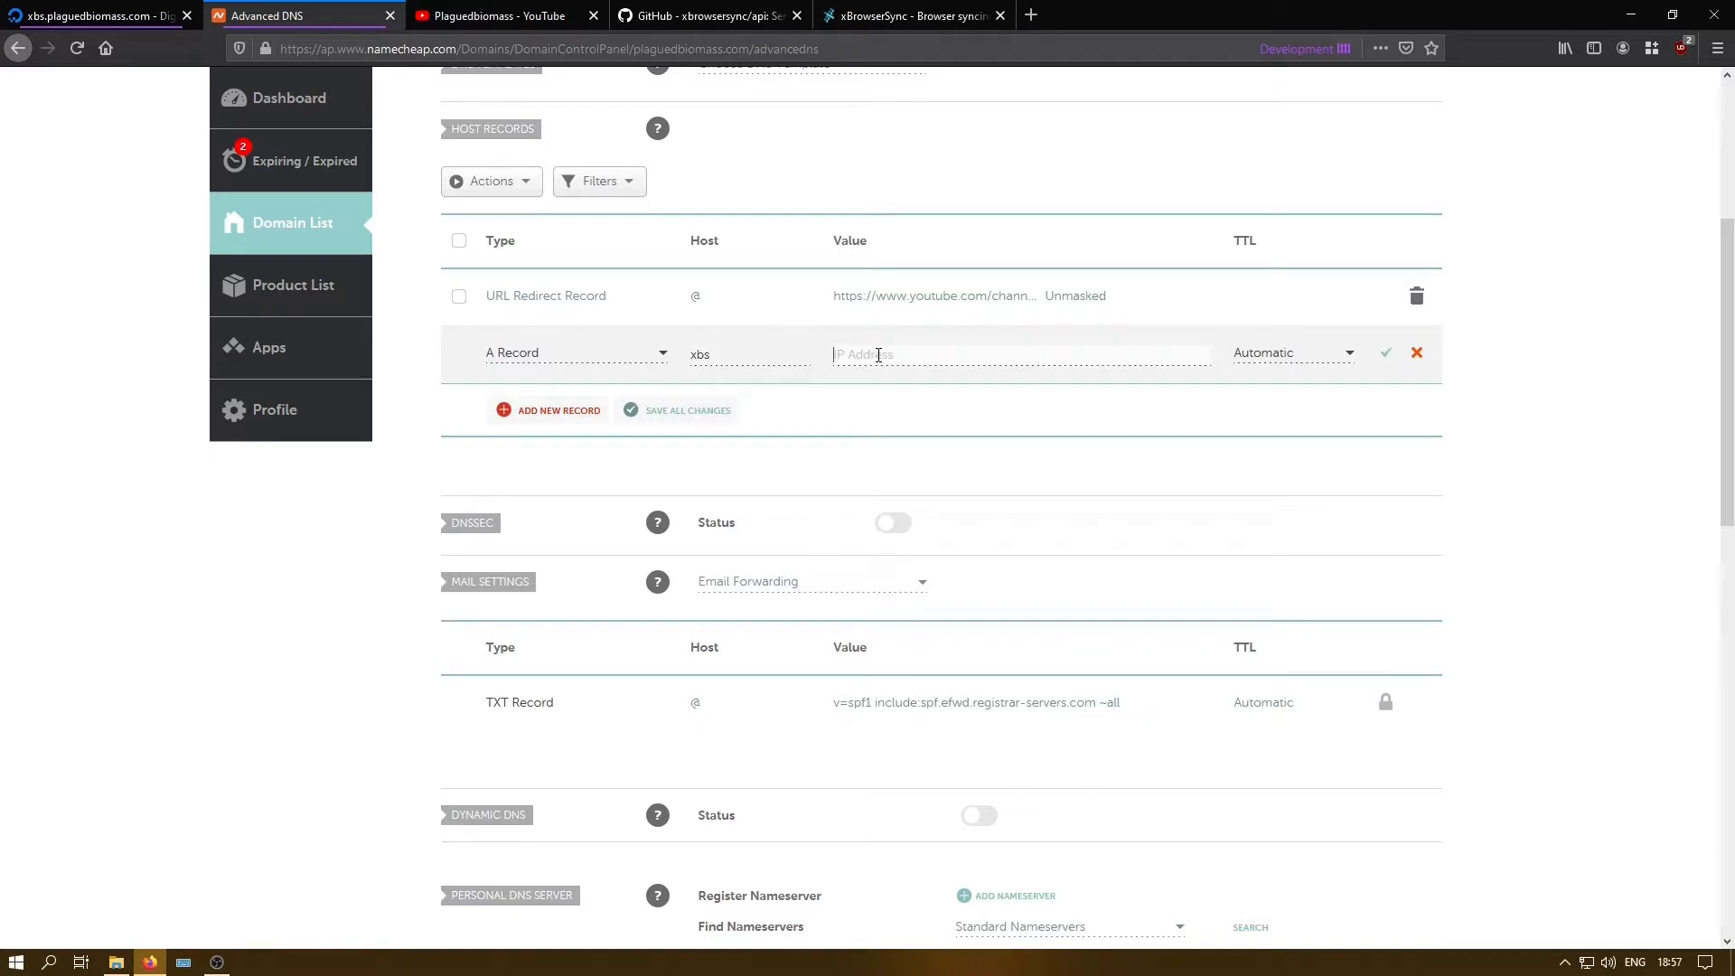
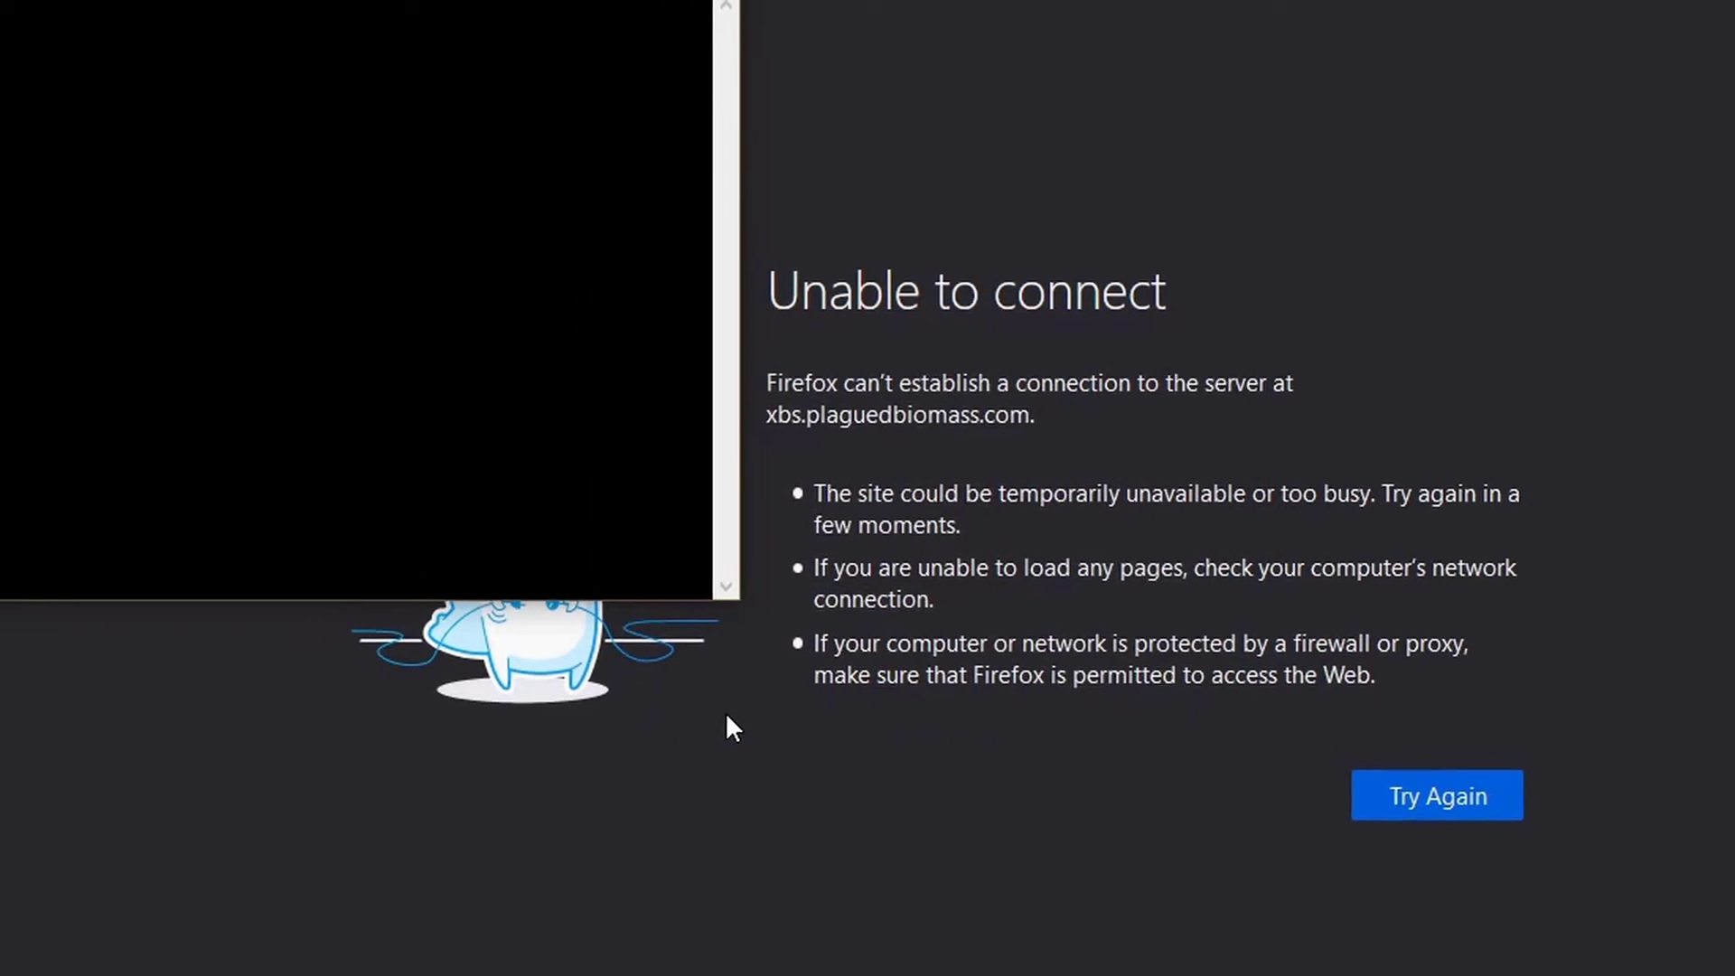
# Log in to the server as root with the account password.
pyautogui.write('root')
pyautogui.press('Return')
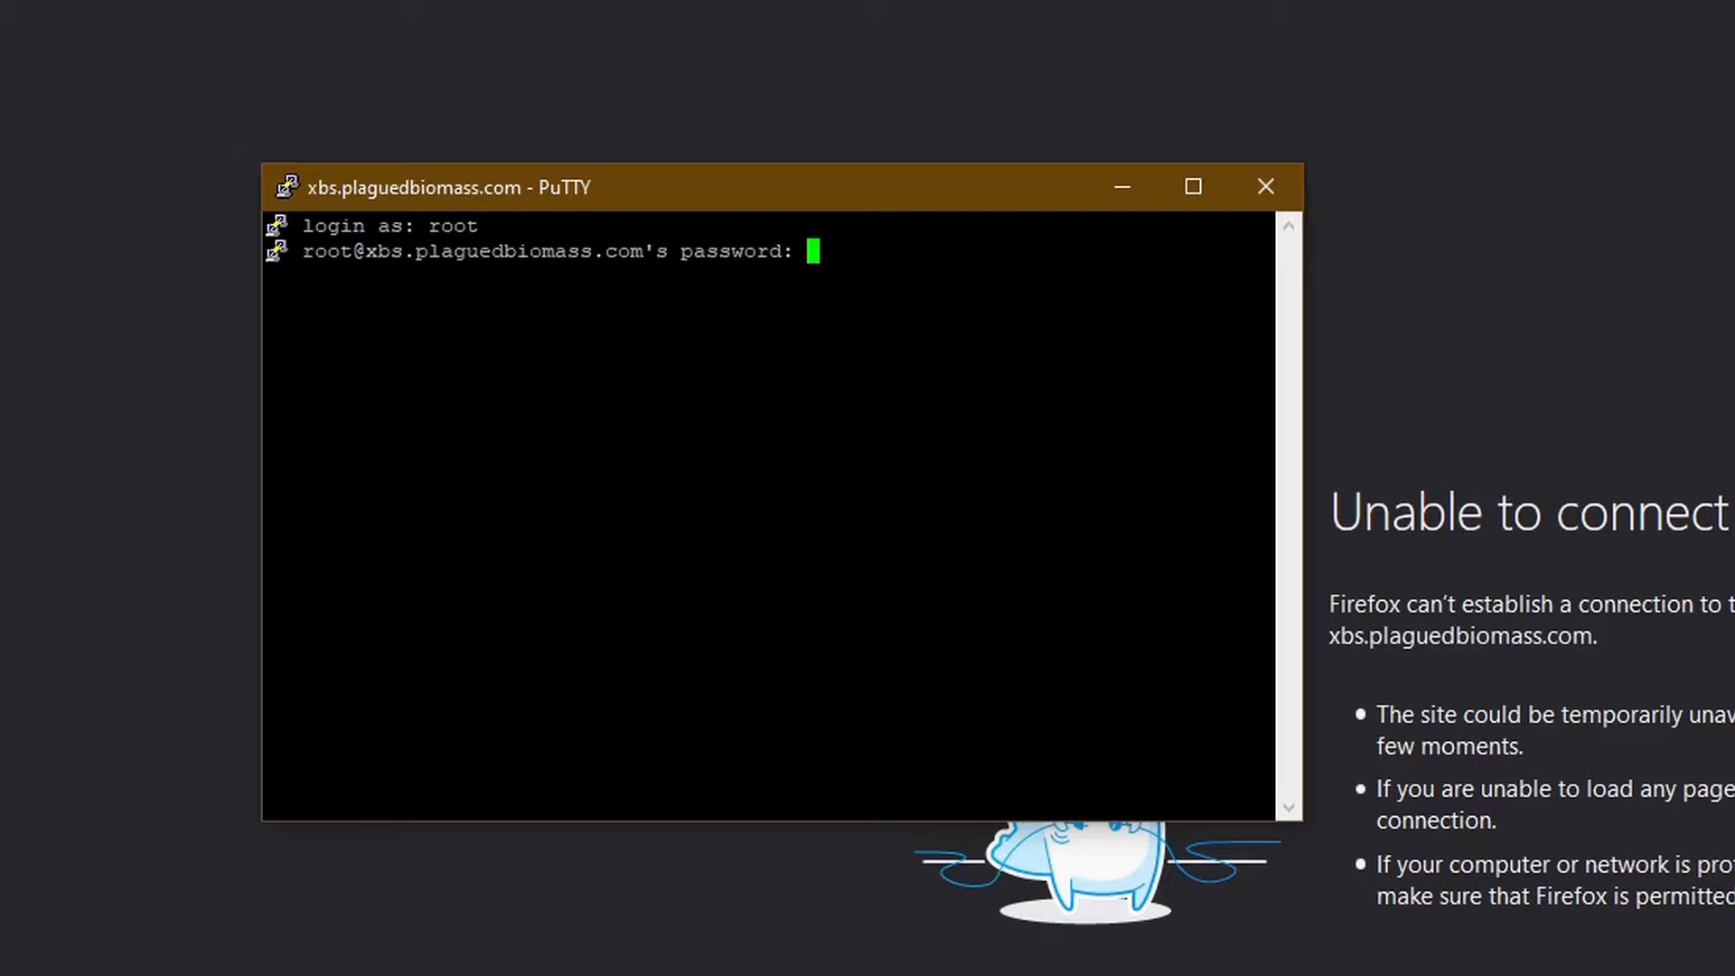
pyautogui.press('Return')
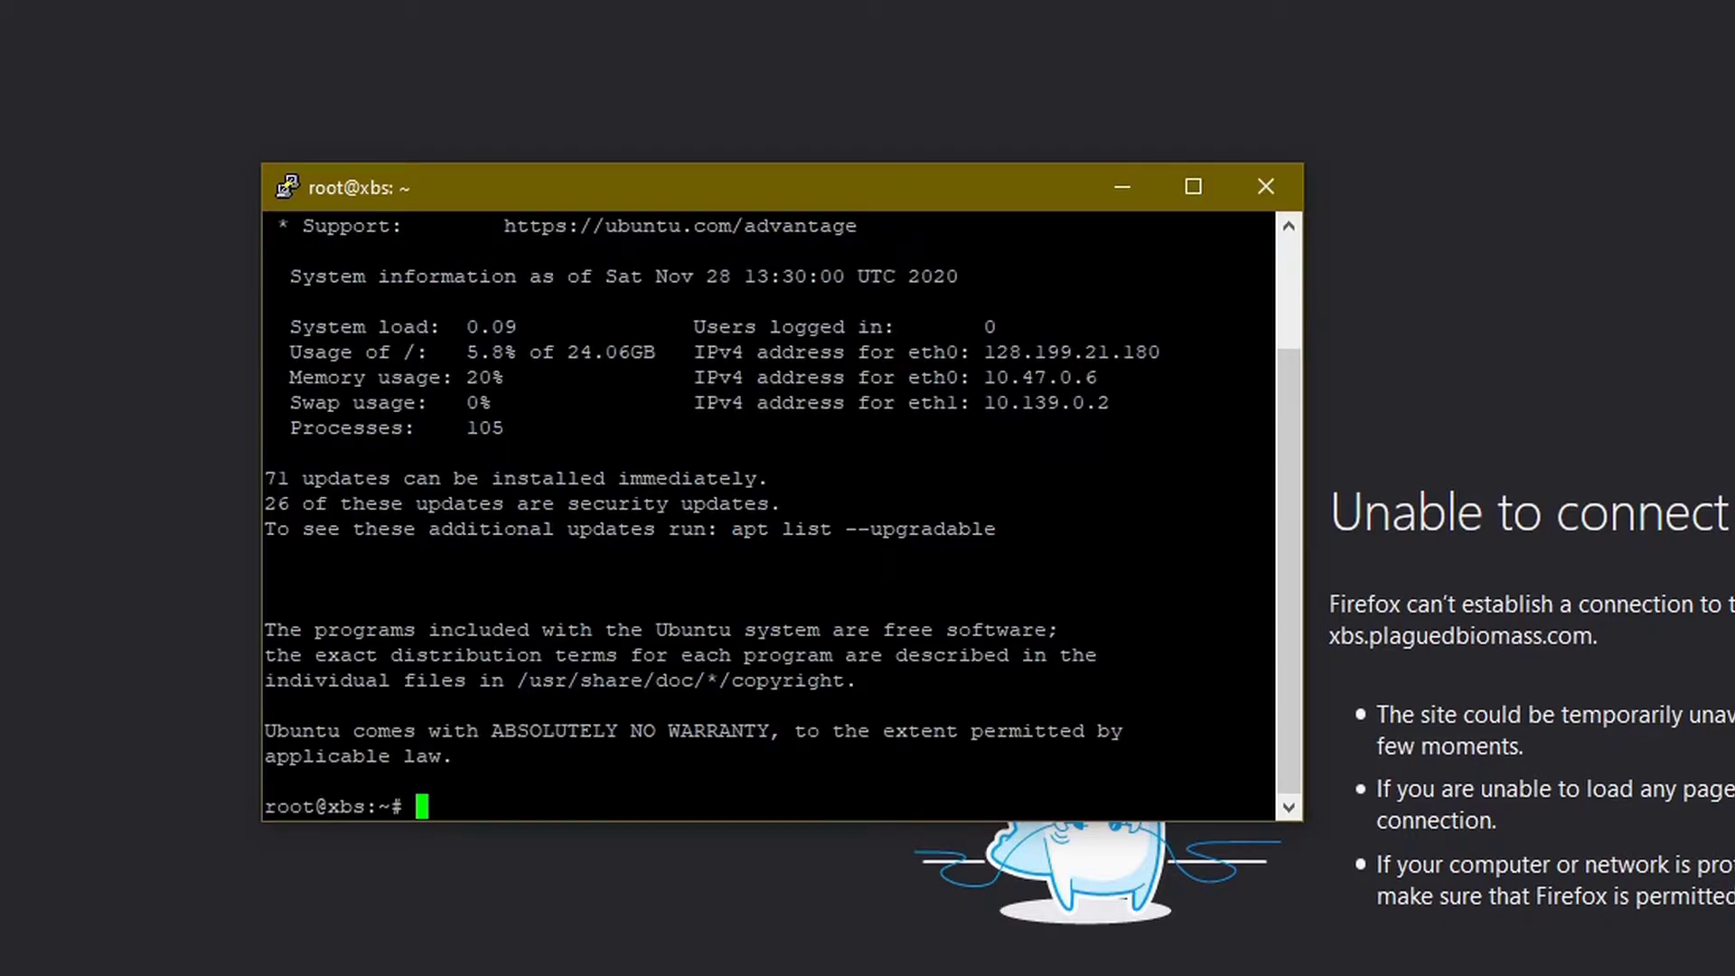
# Run apt update and apt upgrade, confirming the upgrades with y.
pyautogui.write('apt update')
pyautogui.press('Return')
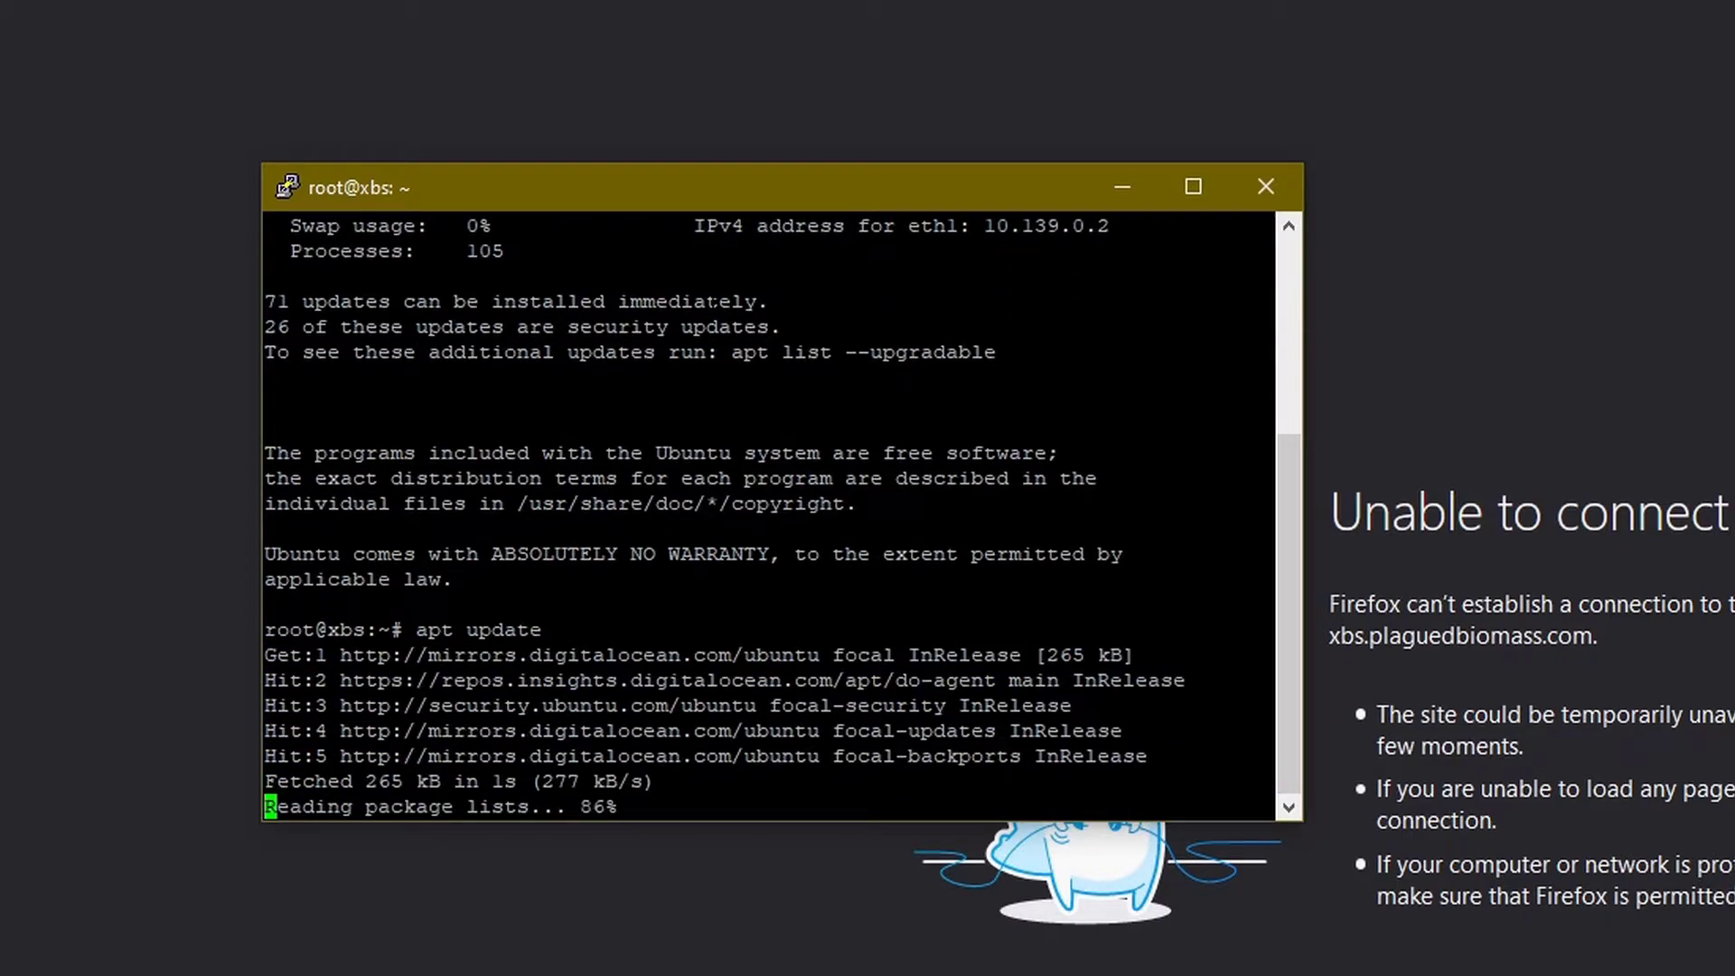
pyautogui.write('apt ')
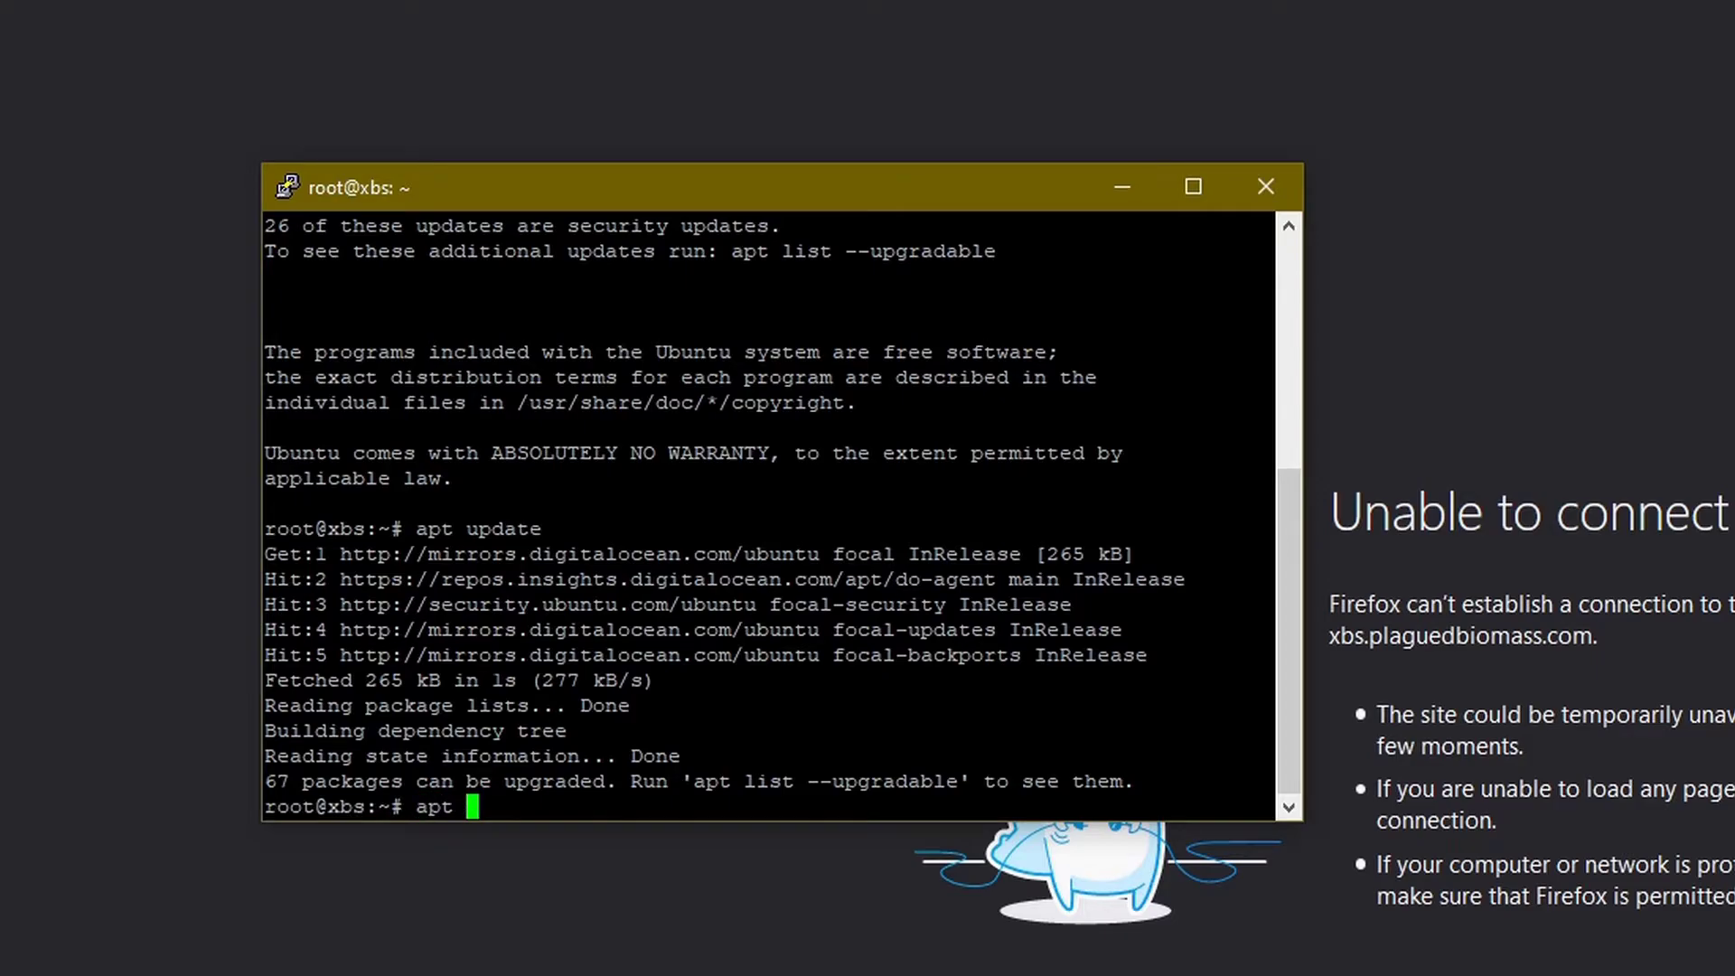
pyautogui.write('upgrade')
pyautogui.press('Return')
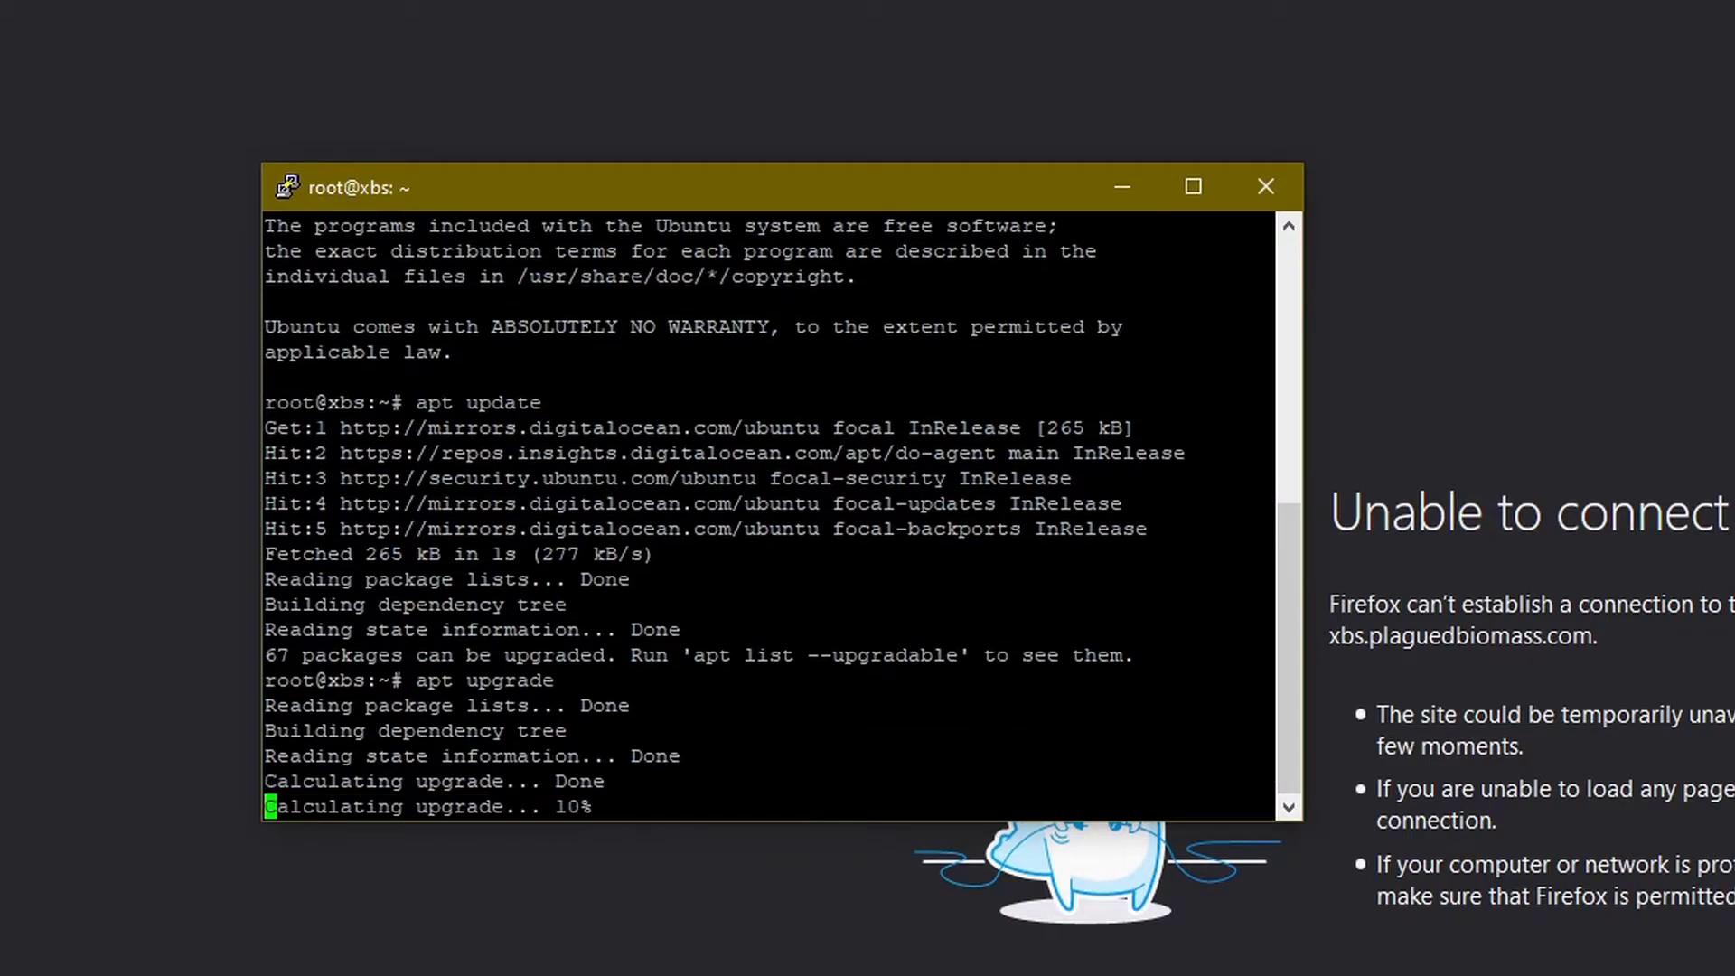
pyautogui.write('y')
pyautogui.press('Return')
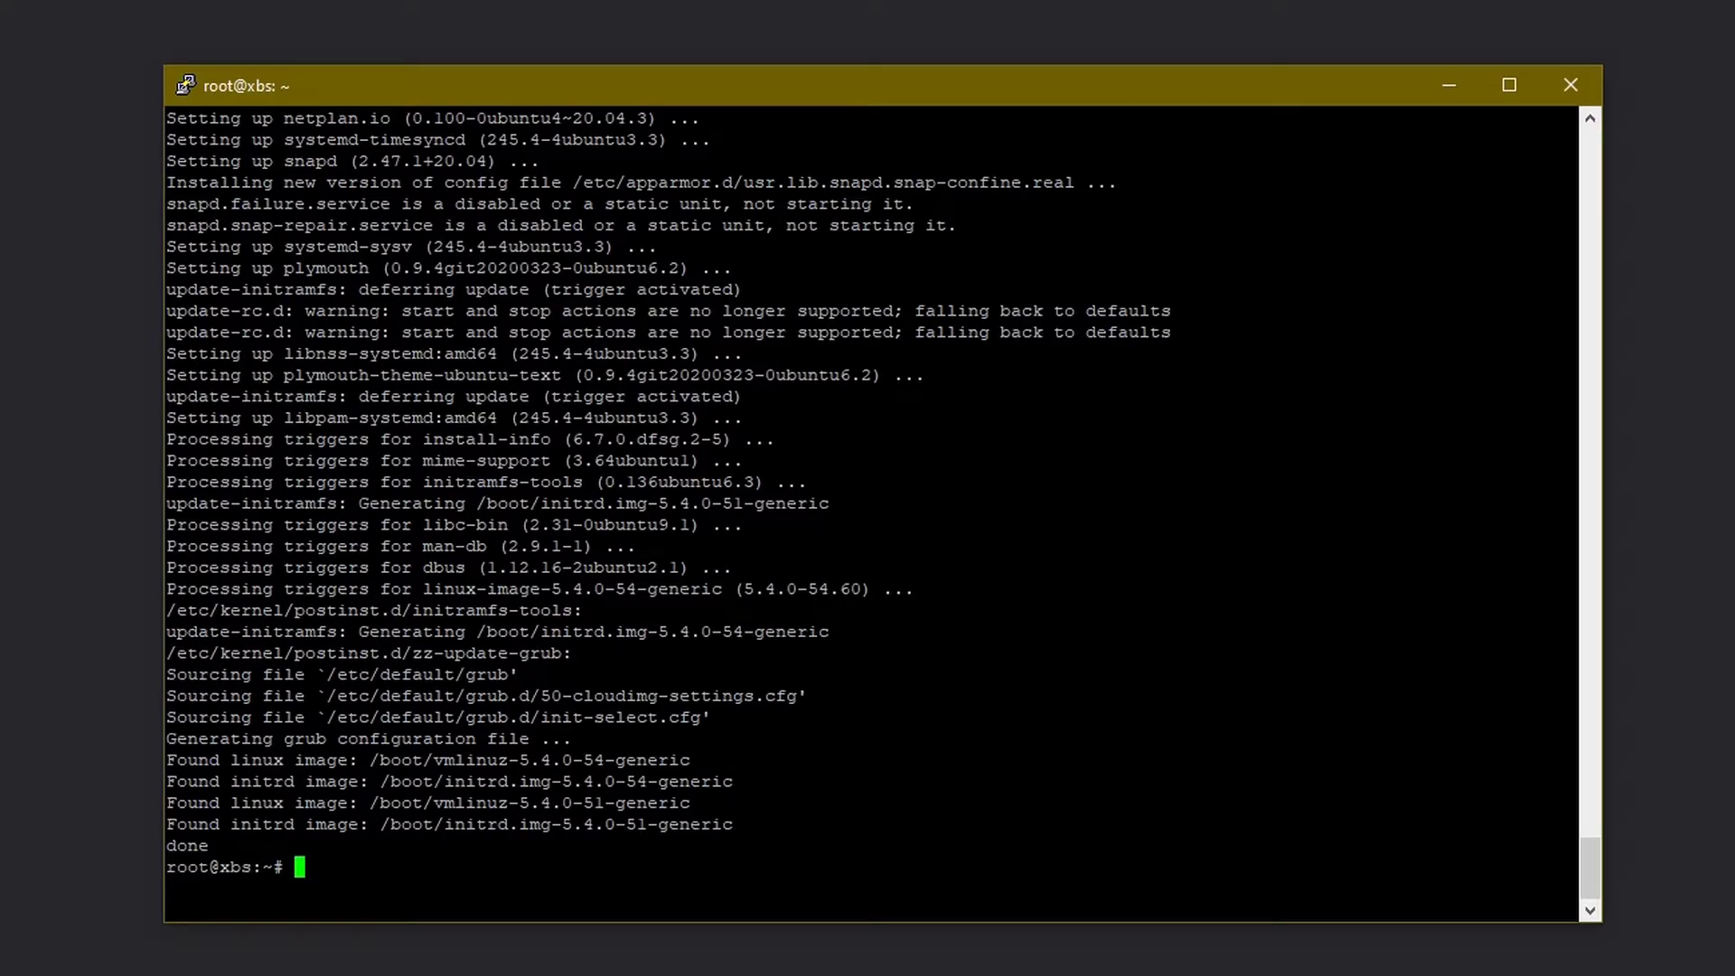
# Reboot the server and dismiss the connection-closed error.
pyautogui.write('reboot')
pyautogui.press('Return')
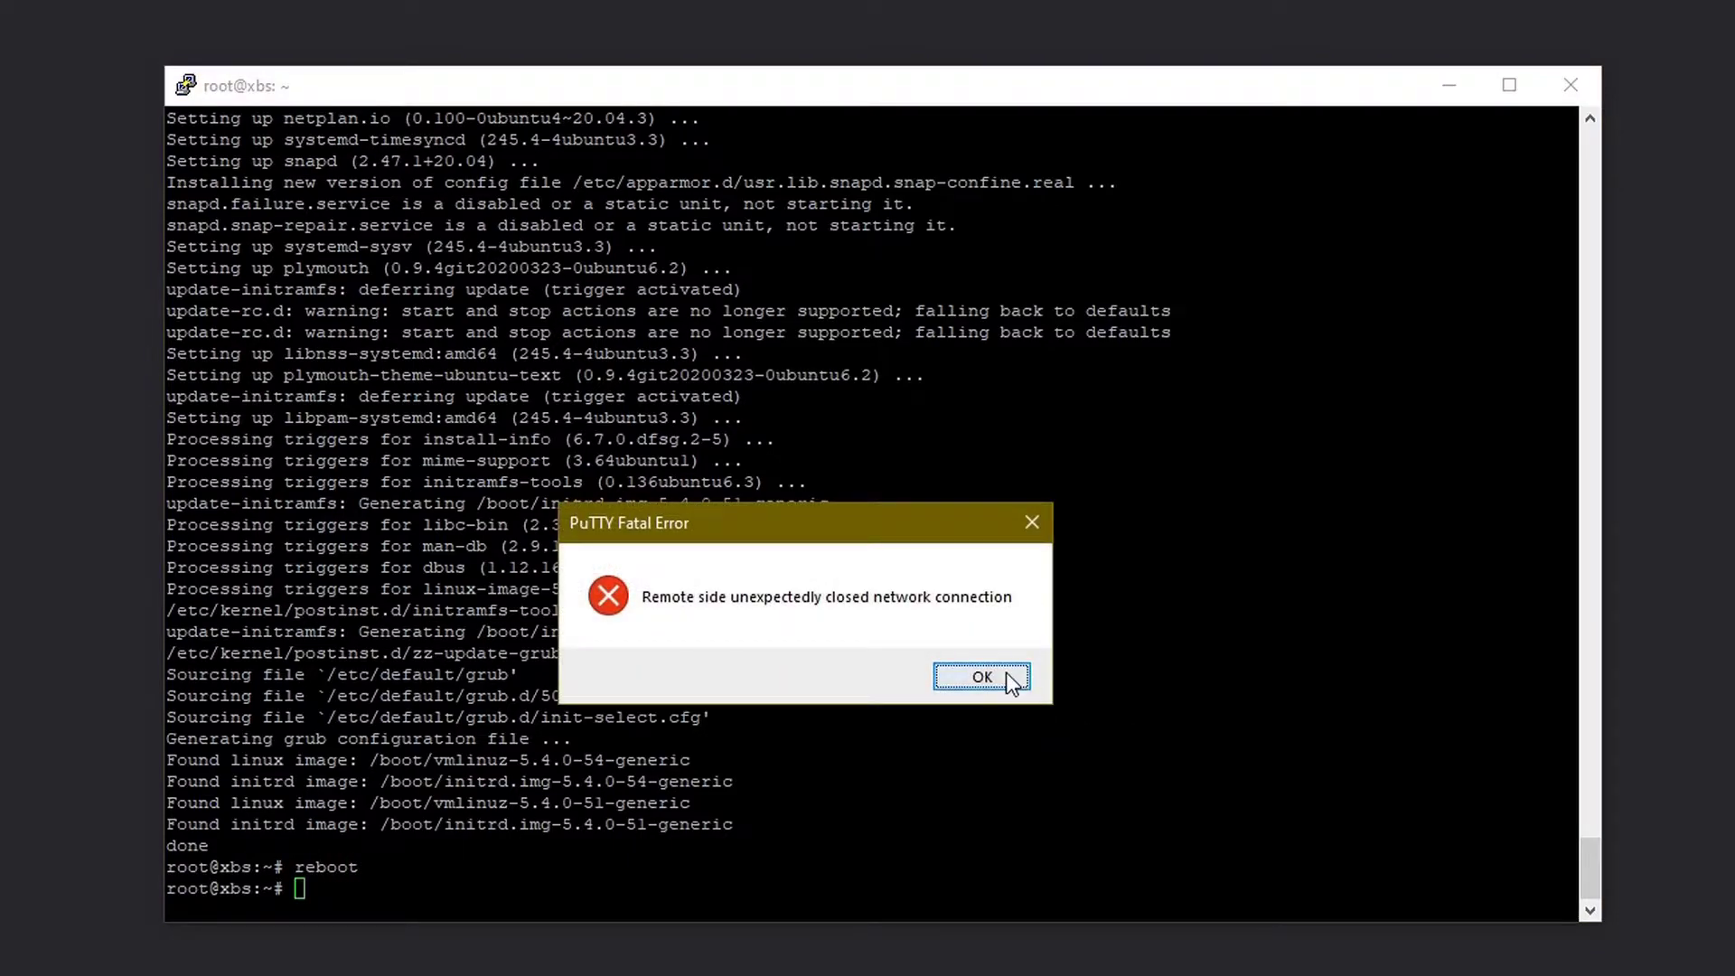
pyautogui.click(981, 677)
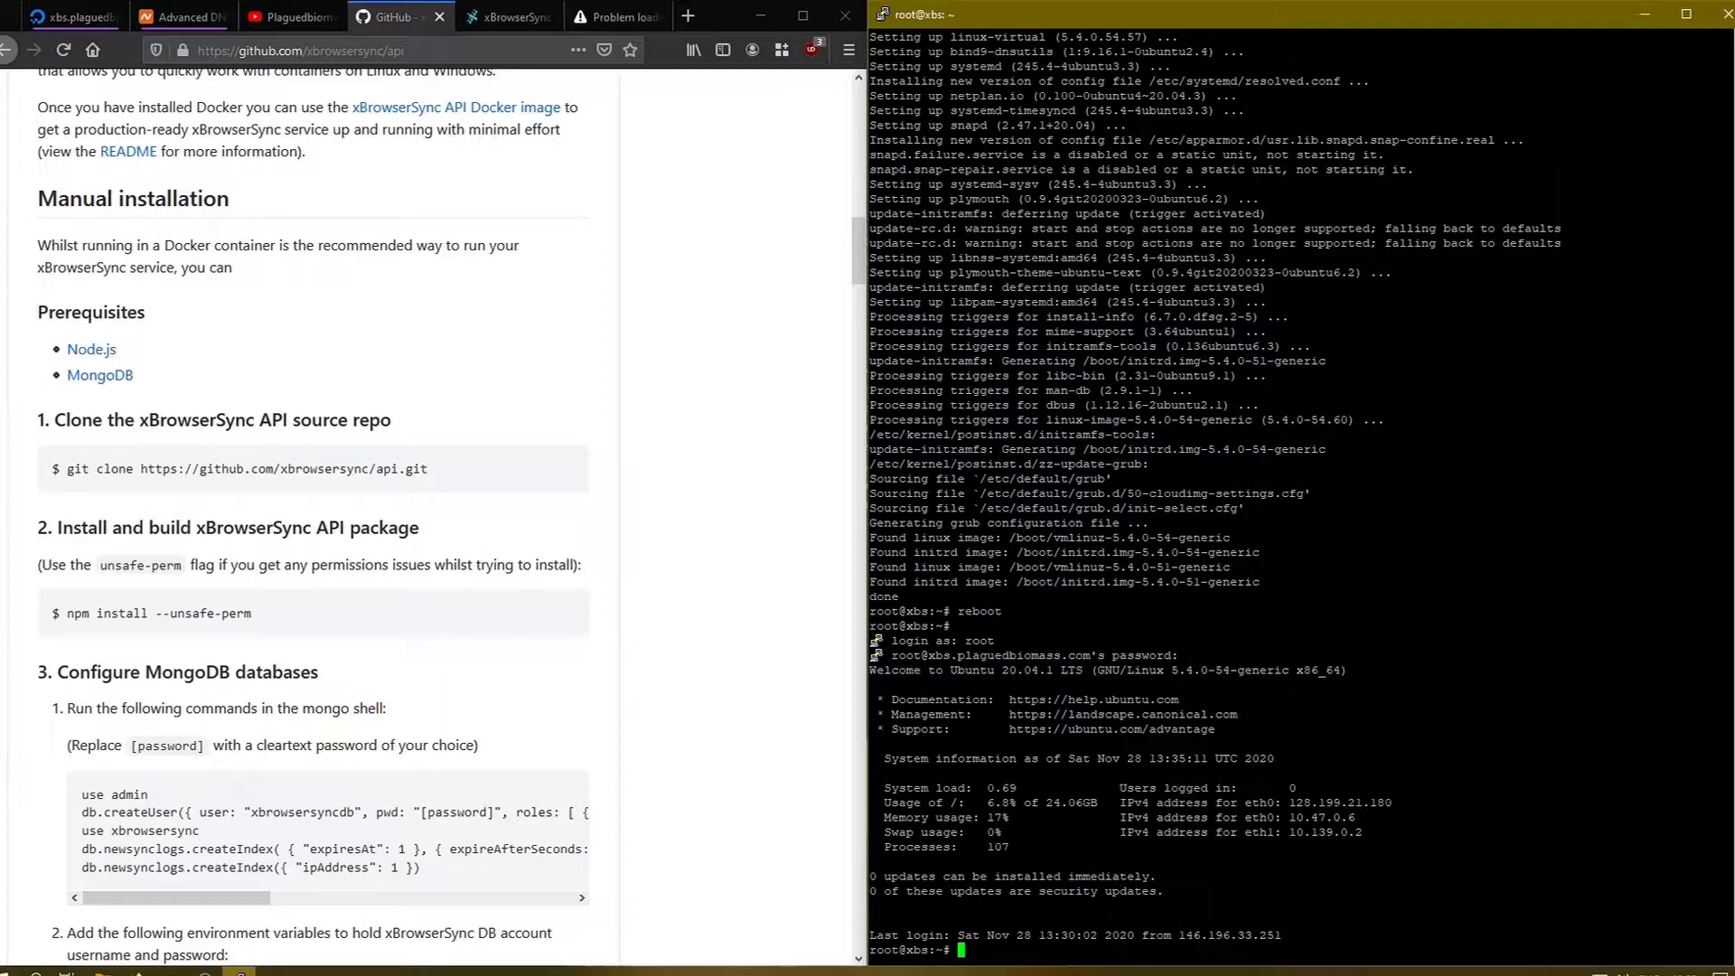
# Clear the terminal and list the current home directory.
pyautogui.write('clear')
pyautogui.press('Return')
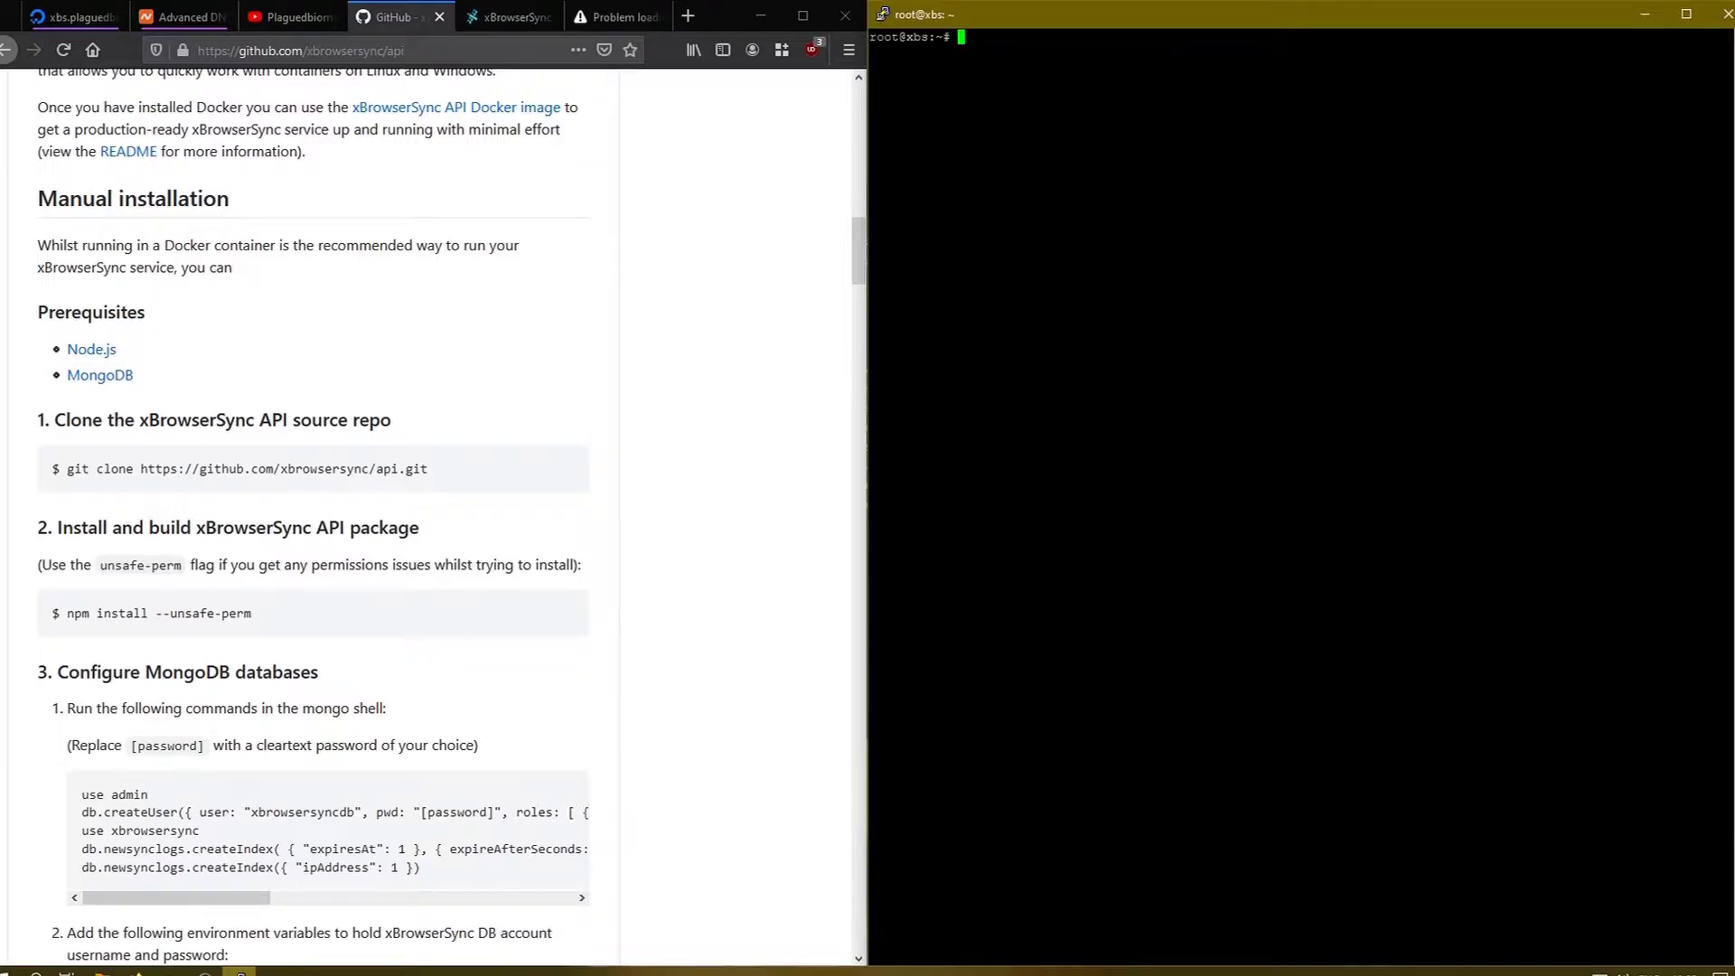
pyautogui.write('ls\\')
pyautogui.press('BackSpace')
pyautogui.press('Return')
# Navigate from the filesystem root into /home, listing each directory's contents.
pyautogui.write('cd /')
pyautogui.press('Return')
pyautogui.write('ls')
pyautogui.press('Return')
pyautogui.write('cd home/')
pyautogui.press('Return')
pyautogui.write('ls')
pyautogui.press('Return')
# Create the xbs folder under /home and move into it.
pyautogui.write('m')
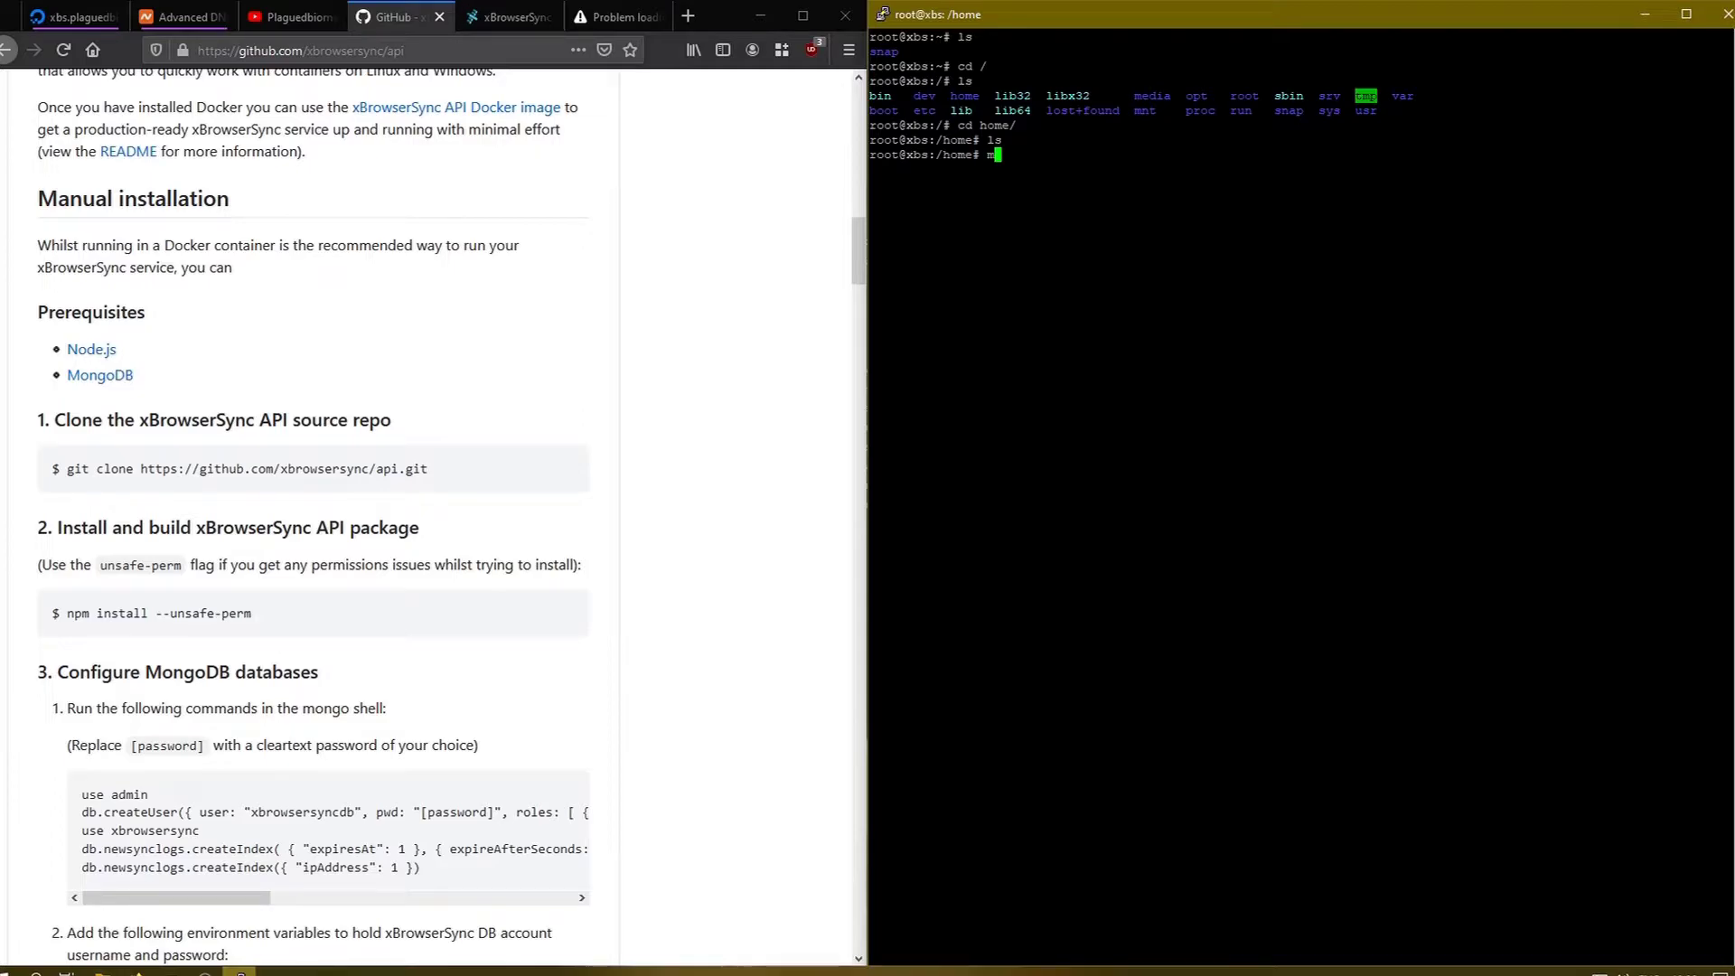
pyautogui.write('kdir xbs')
pyautogui.press('Return')
pyautogui.write('ls')
pyautogui.press('Return')
pyautogui.write('c')
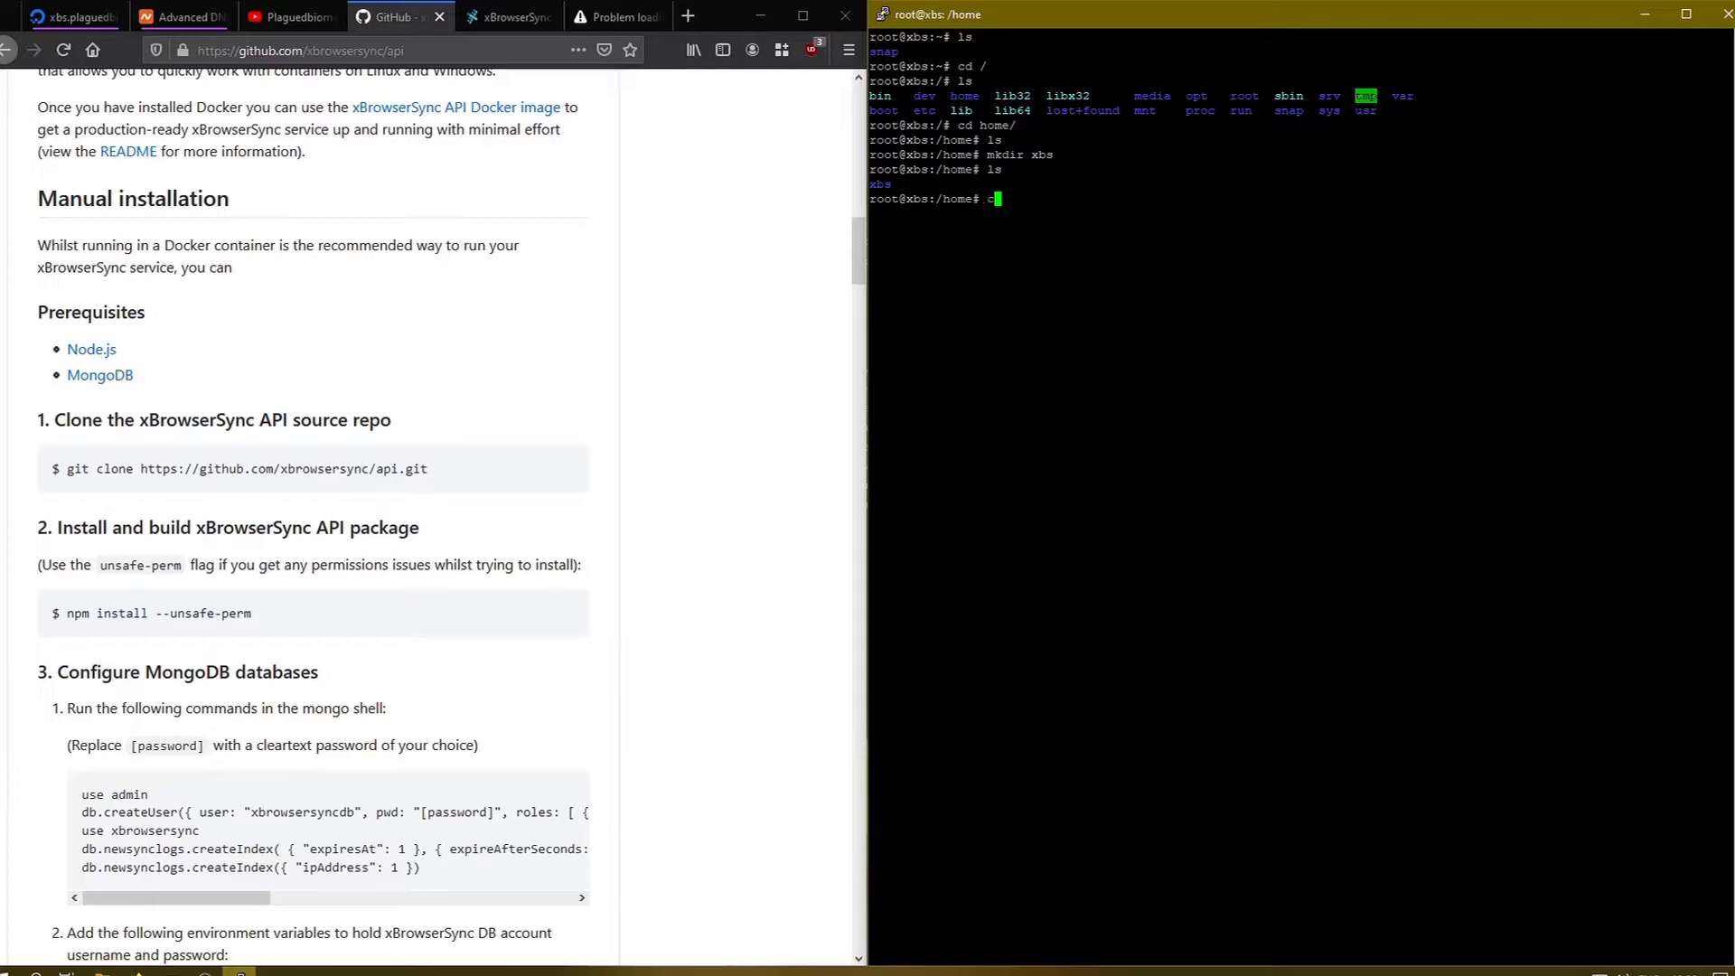
pyautogui.write('d x')
pyautogui.press('Tab')
pyautogui.press('Return')
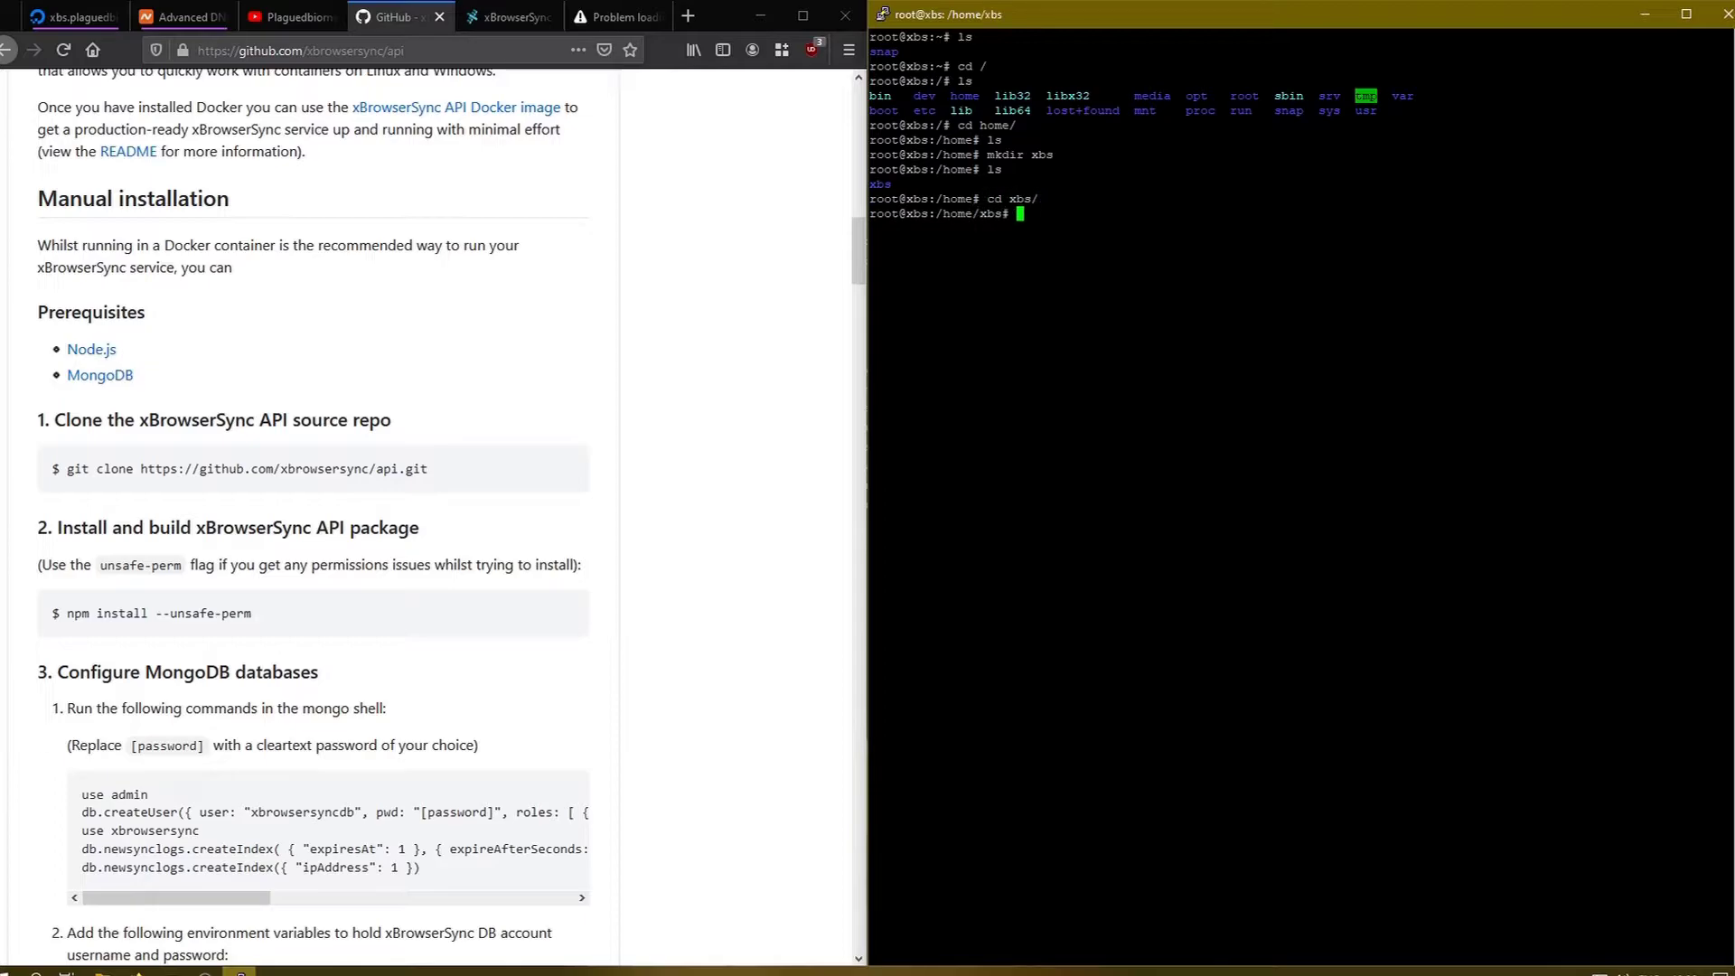
# Install MongoDB with apt install mongodb, confirming with y.
pyautogui.write('apt install mongodb')
pyautogui.press('Return')
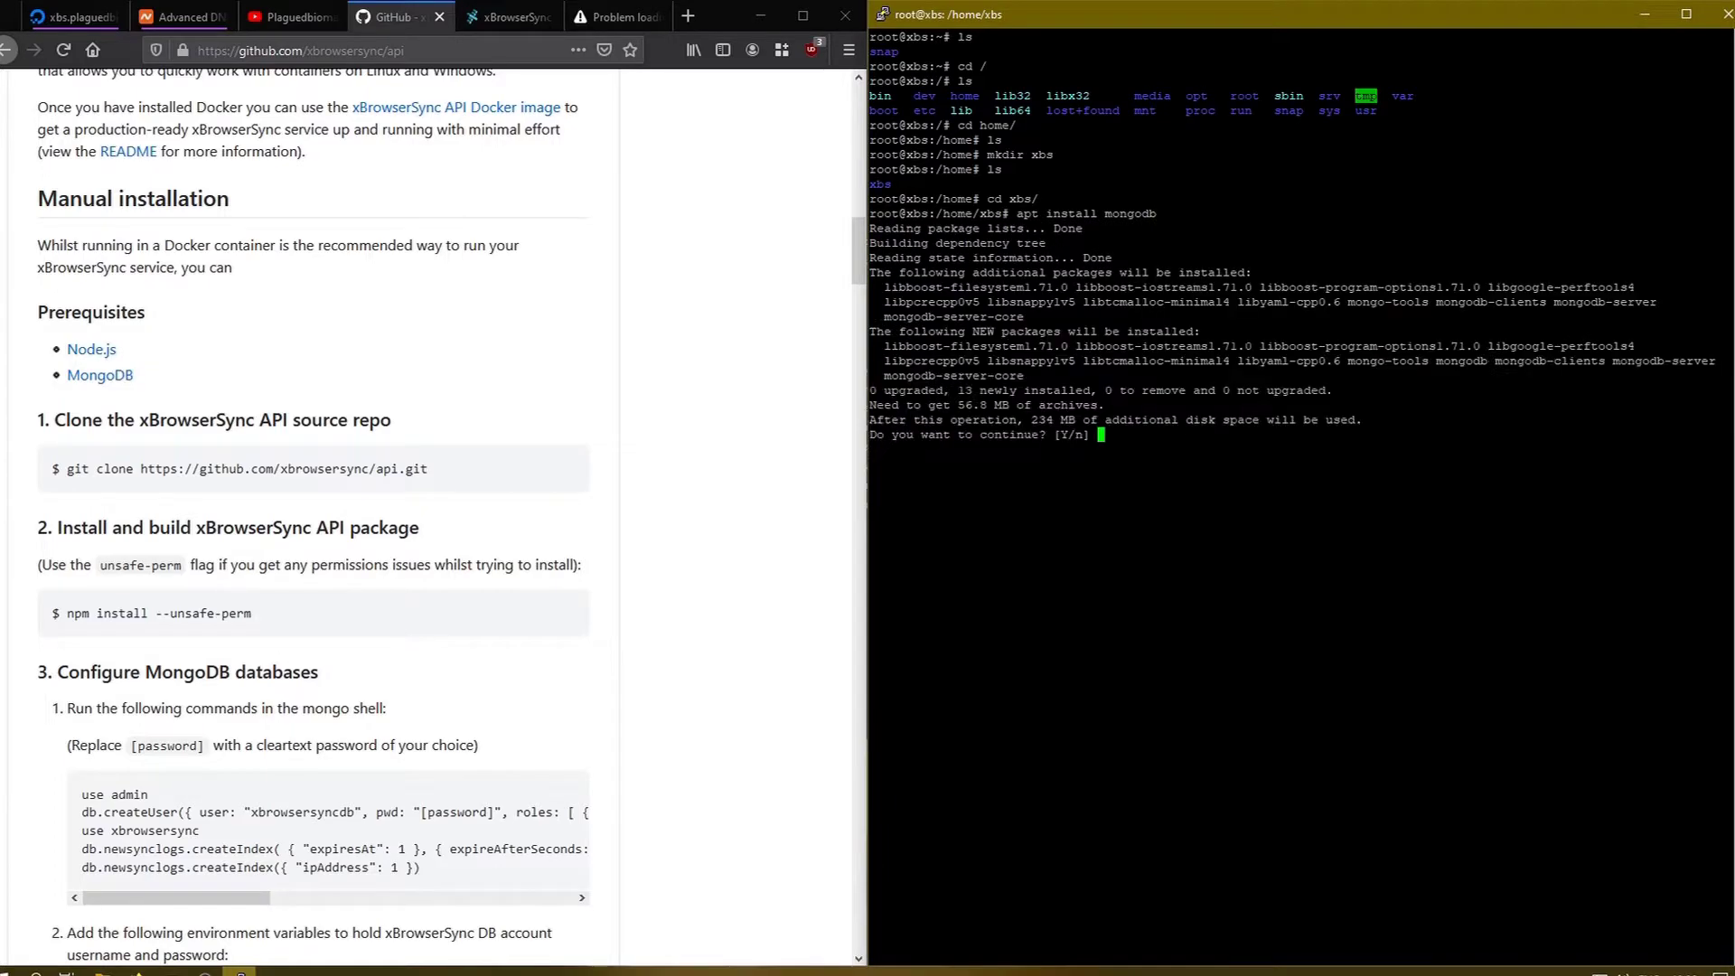
pyautogui.write('y')
pyautogui.press('Return')
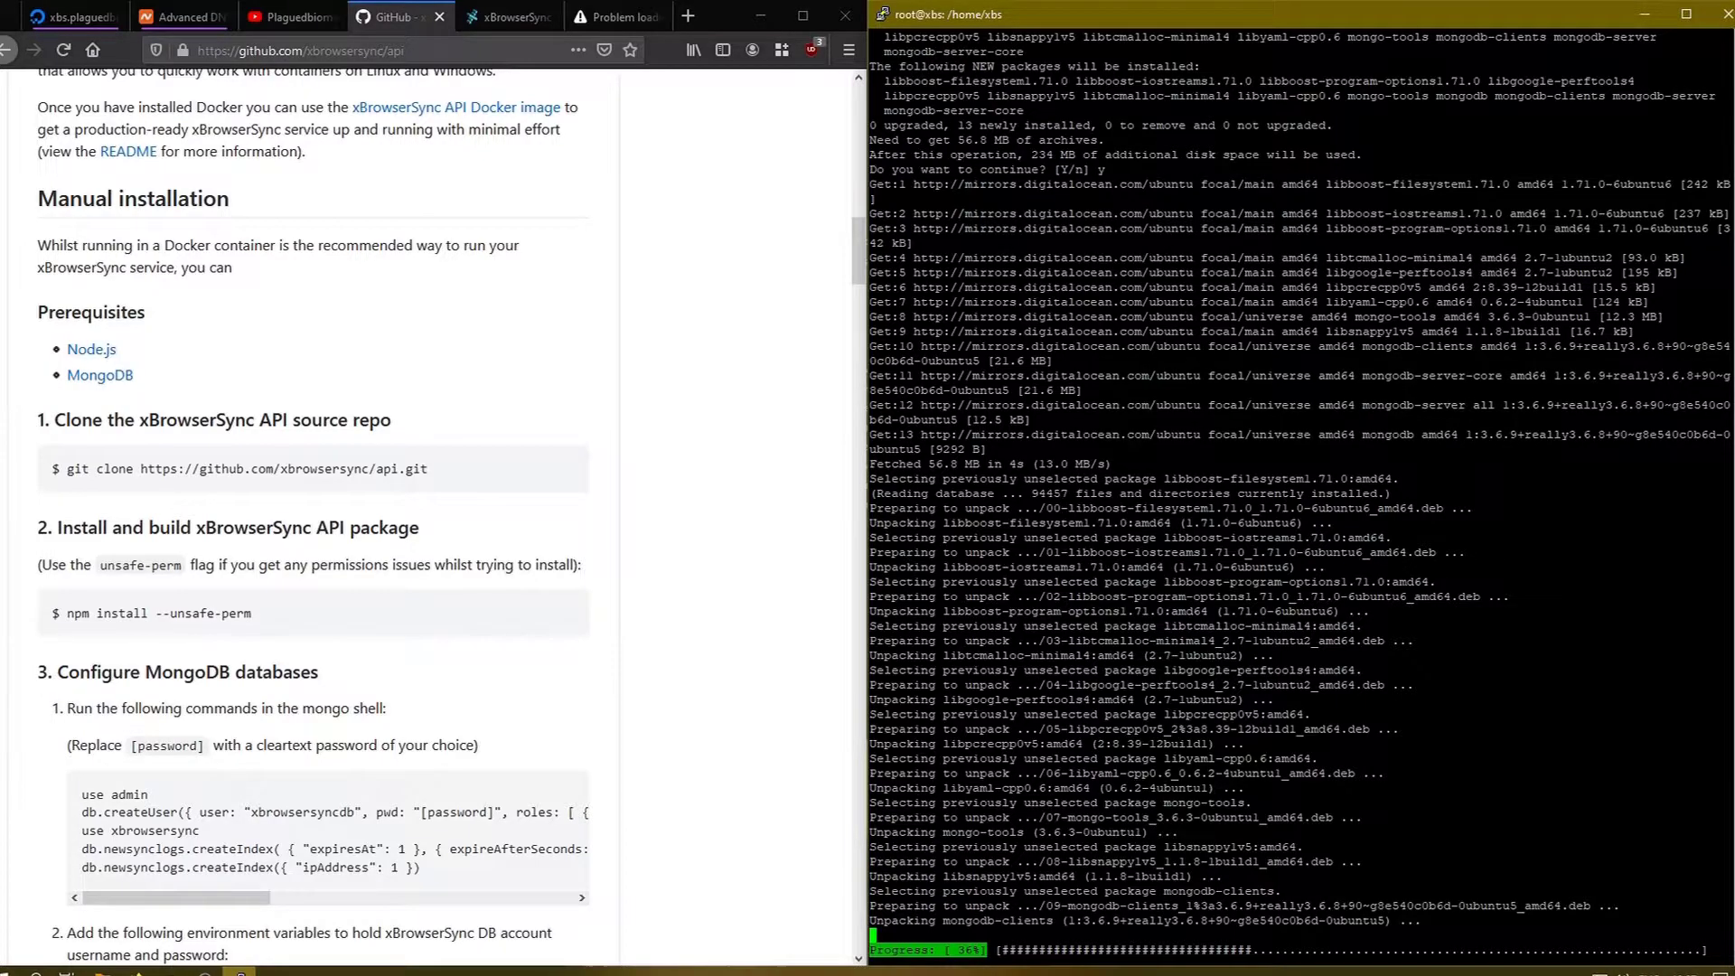
pyautogui.scroll(15, 653, 356)
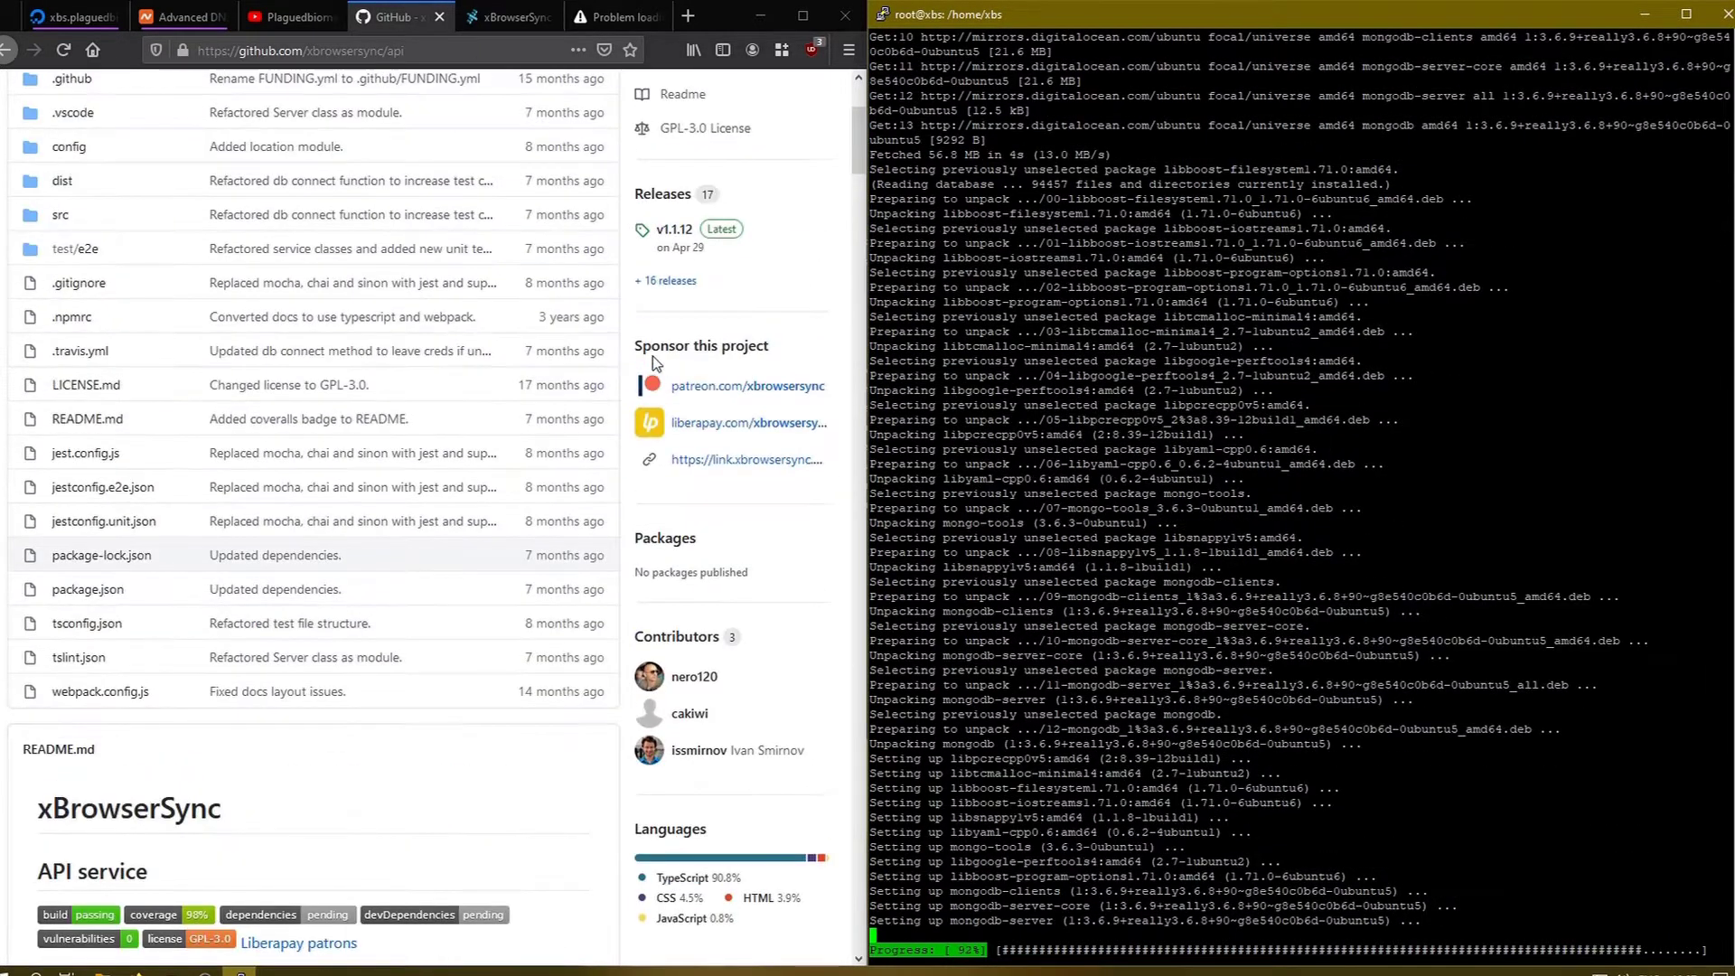
# Open the v1.1.12 release page in a new tab, review it, then close it.
pyautogui.scroll(2, 653, 356)
pyautogui.rightClick(676, 324)
pyautogui.click(727, 340)
pyautogui.click(434, 16)
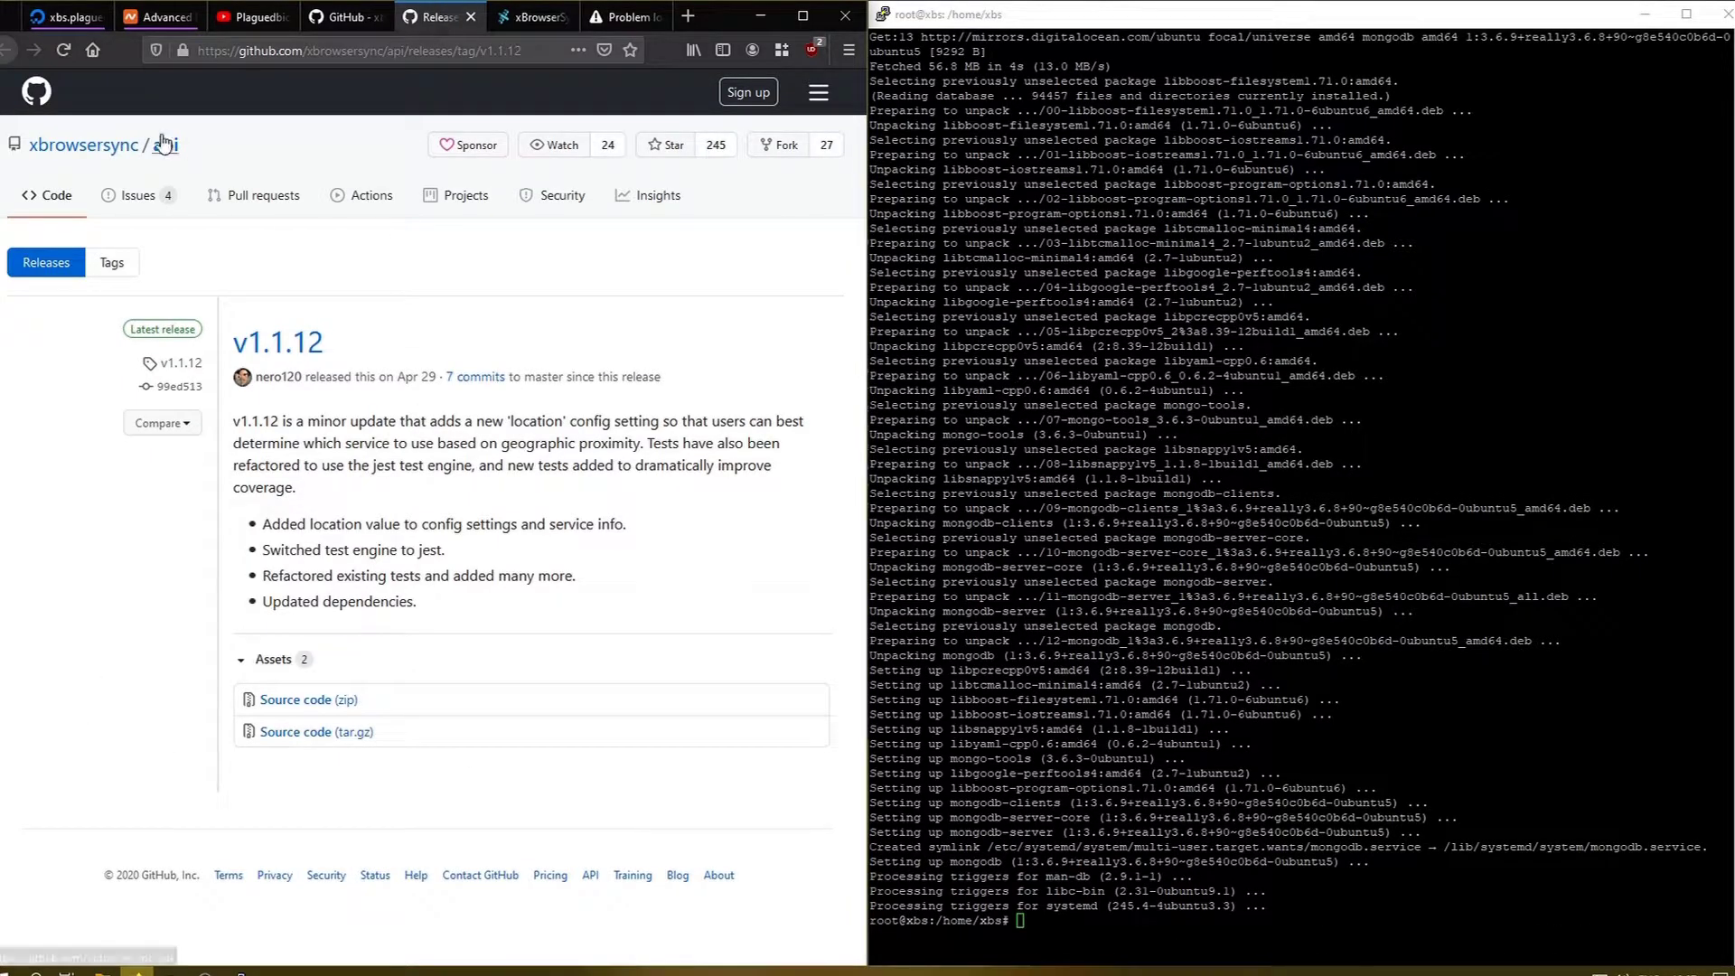
pyautogui.click(348, 16)
pyautogui.scroll(-10, 490, 714)
pyautogui.scroll(-7, 490, 713)
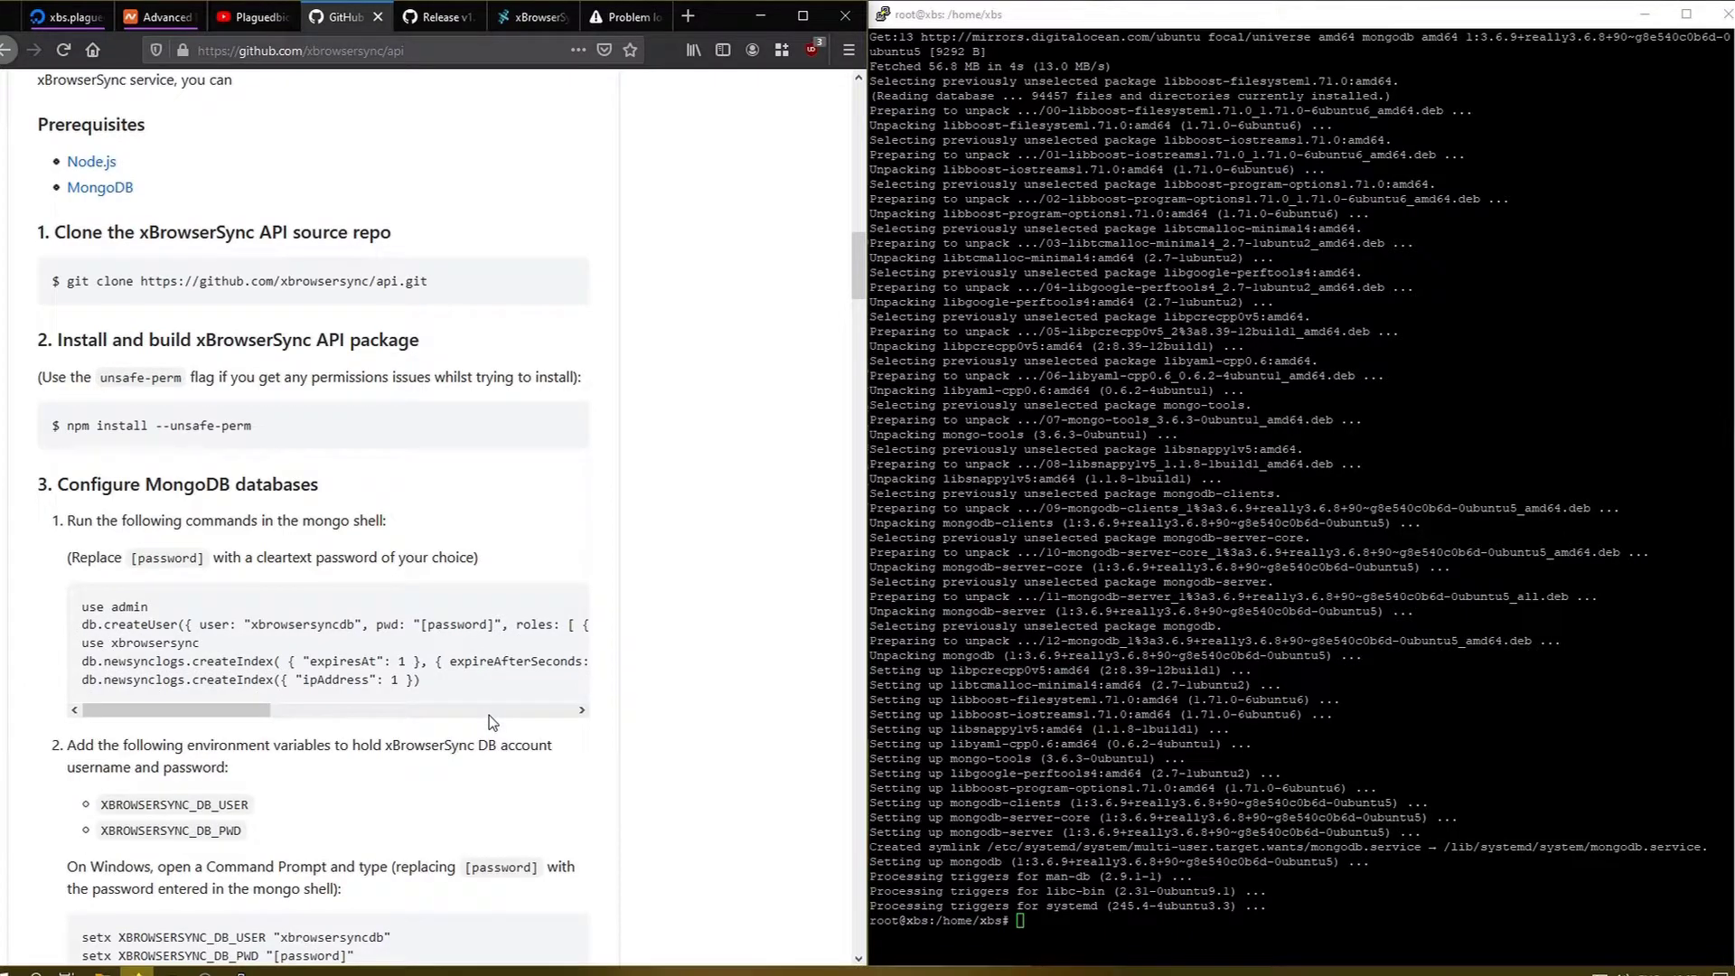
pyautogui.click(434, 17)
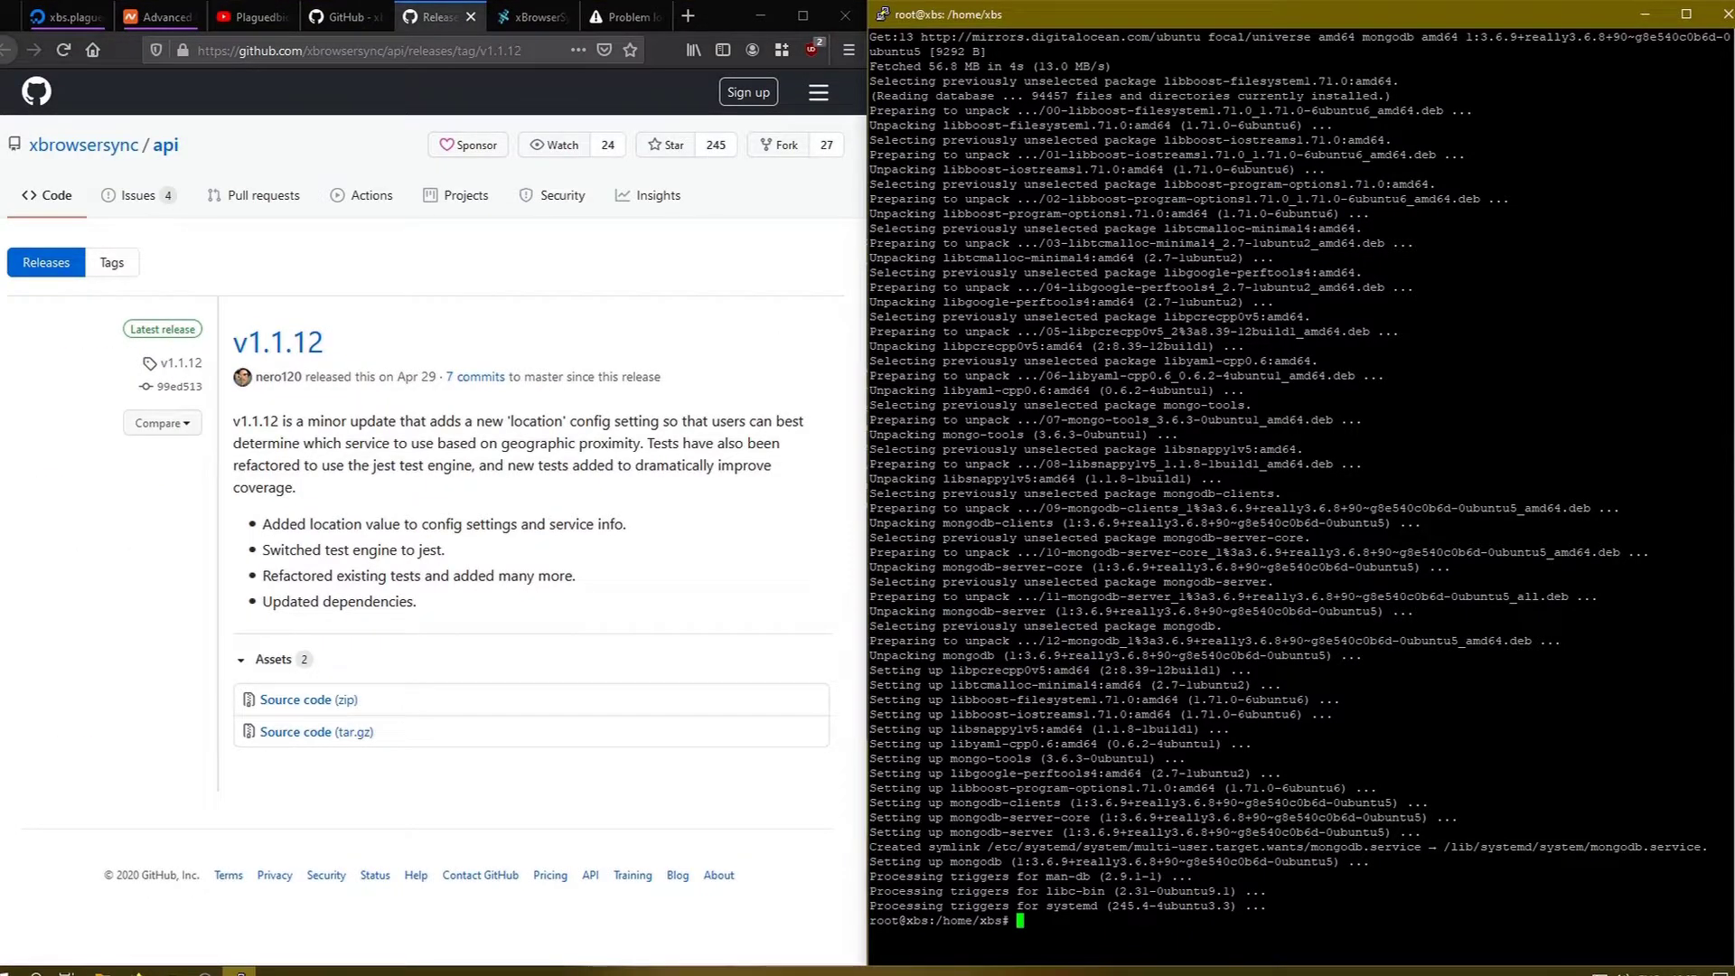
pyautogui.hotkey('ctrl', 'w')
# Install npm on the server with apt install npm, confirming with y.
pyautogui.write('apt install')
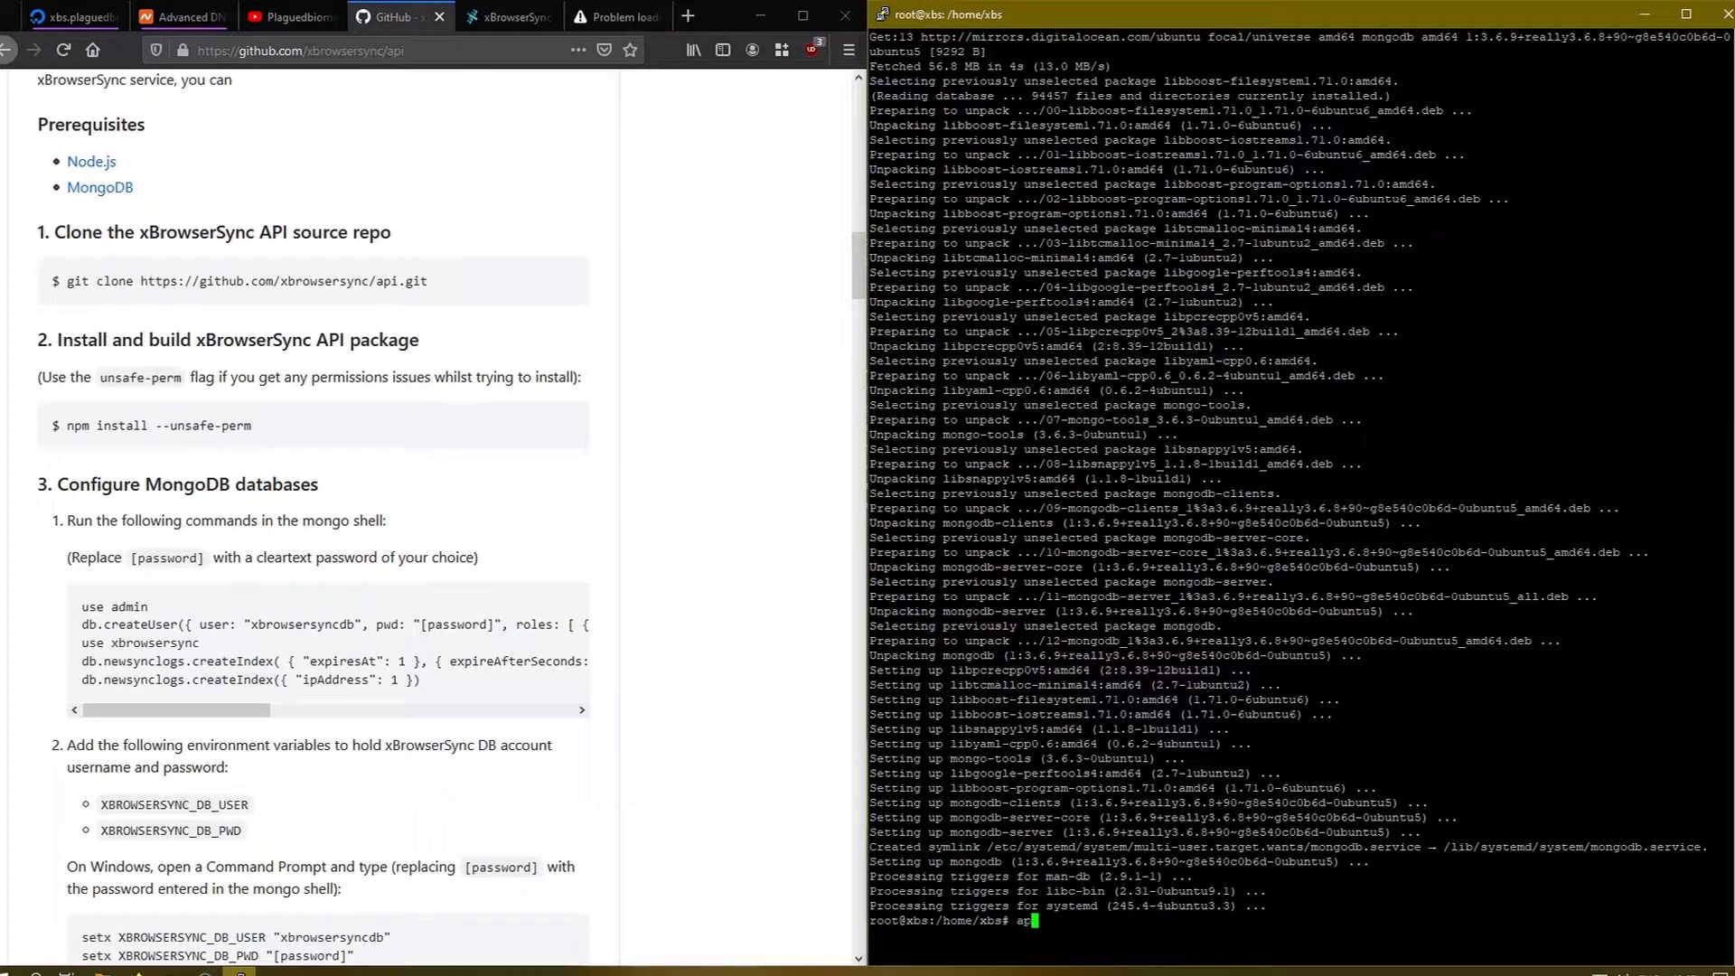
pyautogui.write(' npm')
pyautogui.press('Return')
pyautogui.write('y')
pyautogui.press('Return')
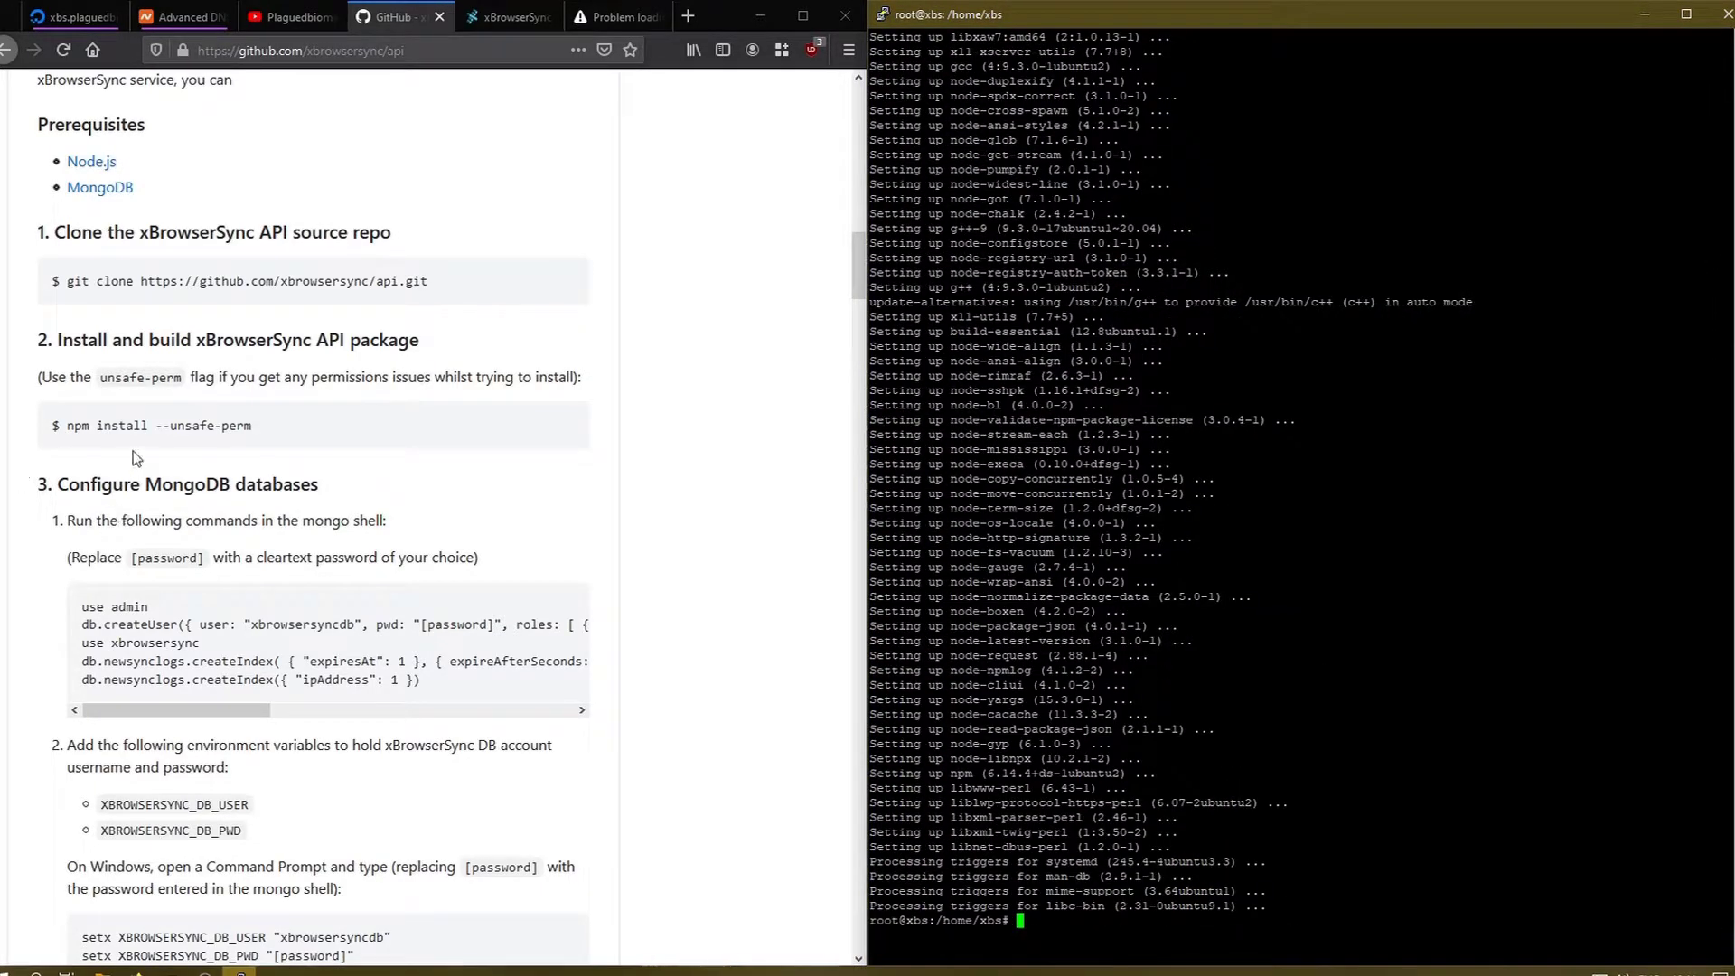
# Clone the xBrowserSync API repository into /home/xbs using the README's git clone command.
pyautogui.click(451, 290)
pyautogui.moveTo(450, 290); pyautogui.dragTo(59, 286)
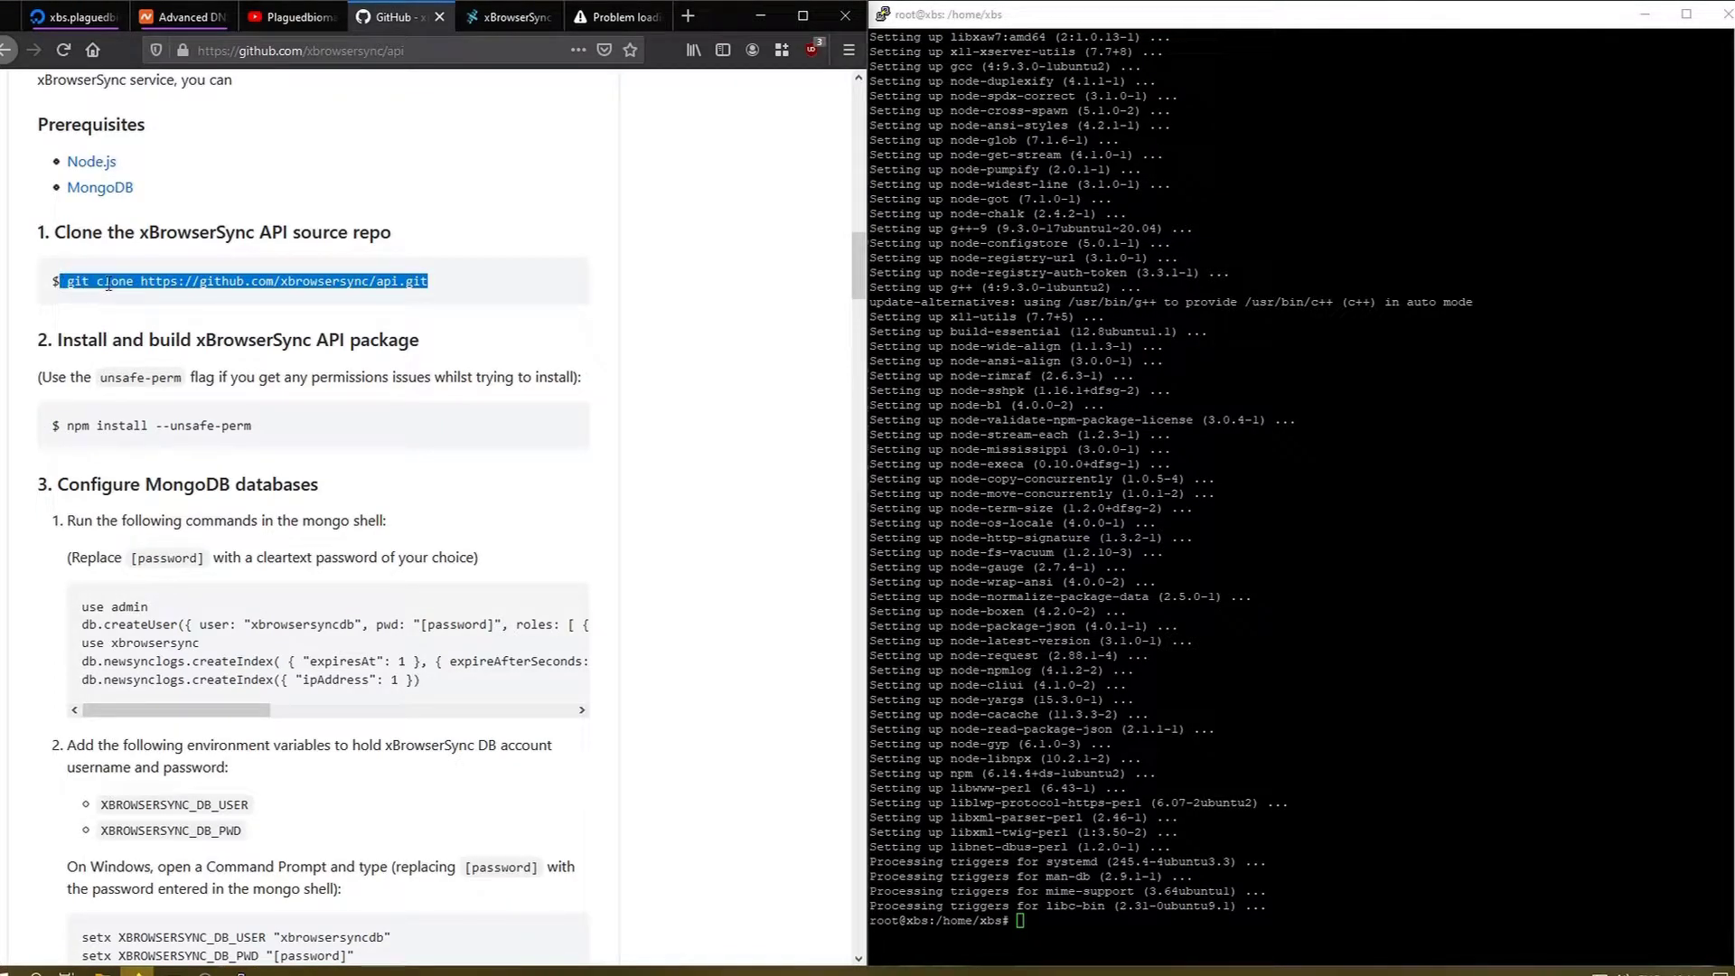
pyautogui.moveTo(417, 300)
pyautogui.mouseDown()
pyautogui.moveTo(449, 291)
pyautogui.moveTo(236, 284)
pyautogui.moveTo(72, 306)
pyautogui.mouseUp()
pyautogui.rightClick(123, 276)
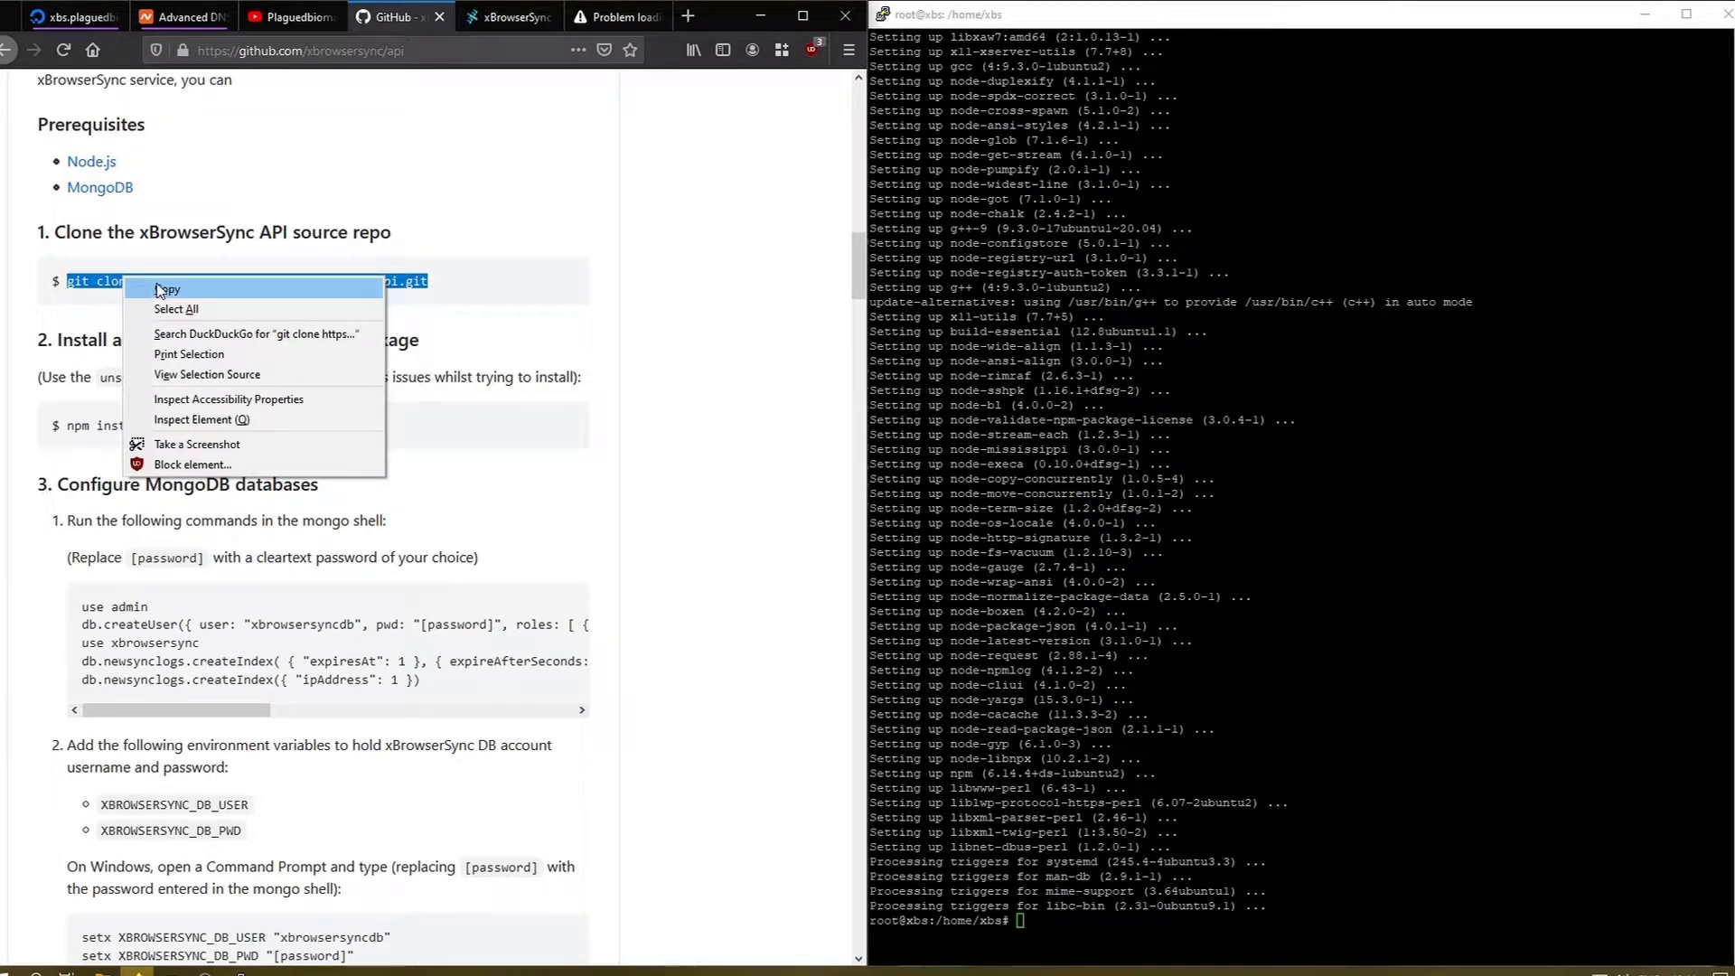
pyautogui.click(161, 290)
pyautogui.hotkey('alt', 'Tab')
pyautogui.press('shift+Insert')
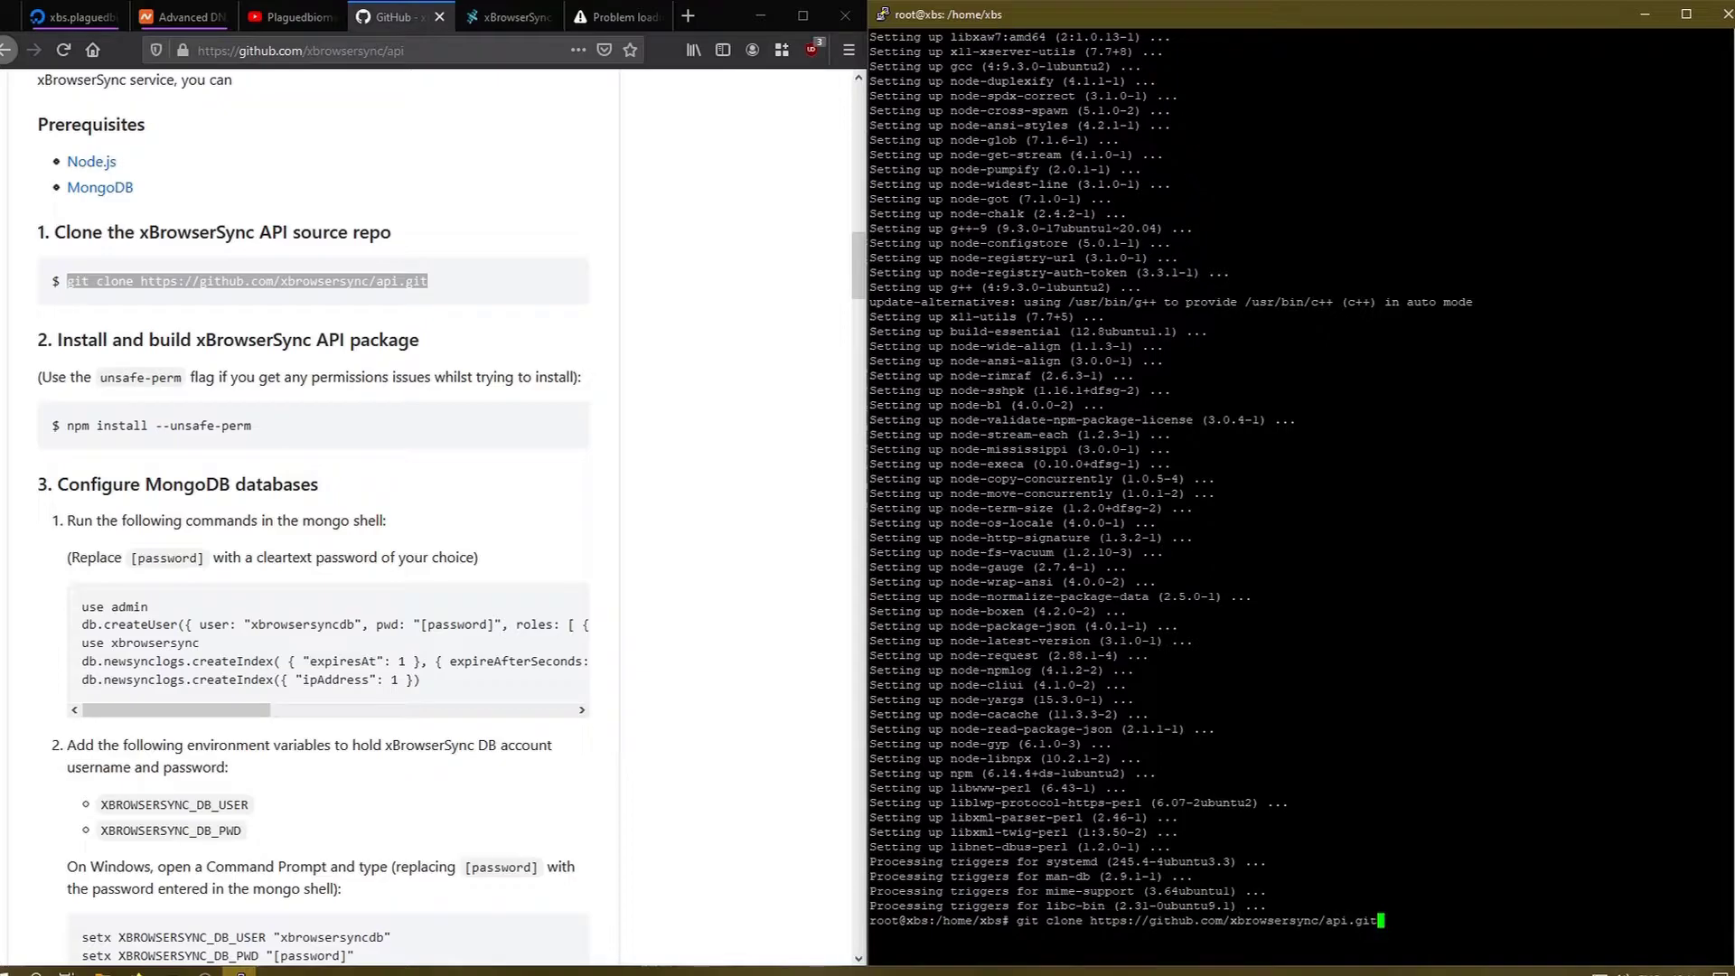
pyautogui.press('Return')
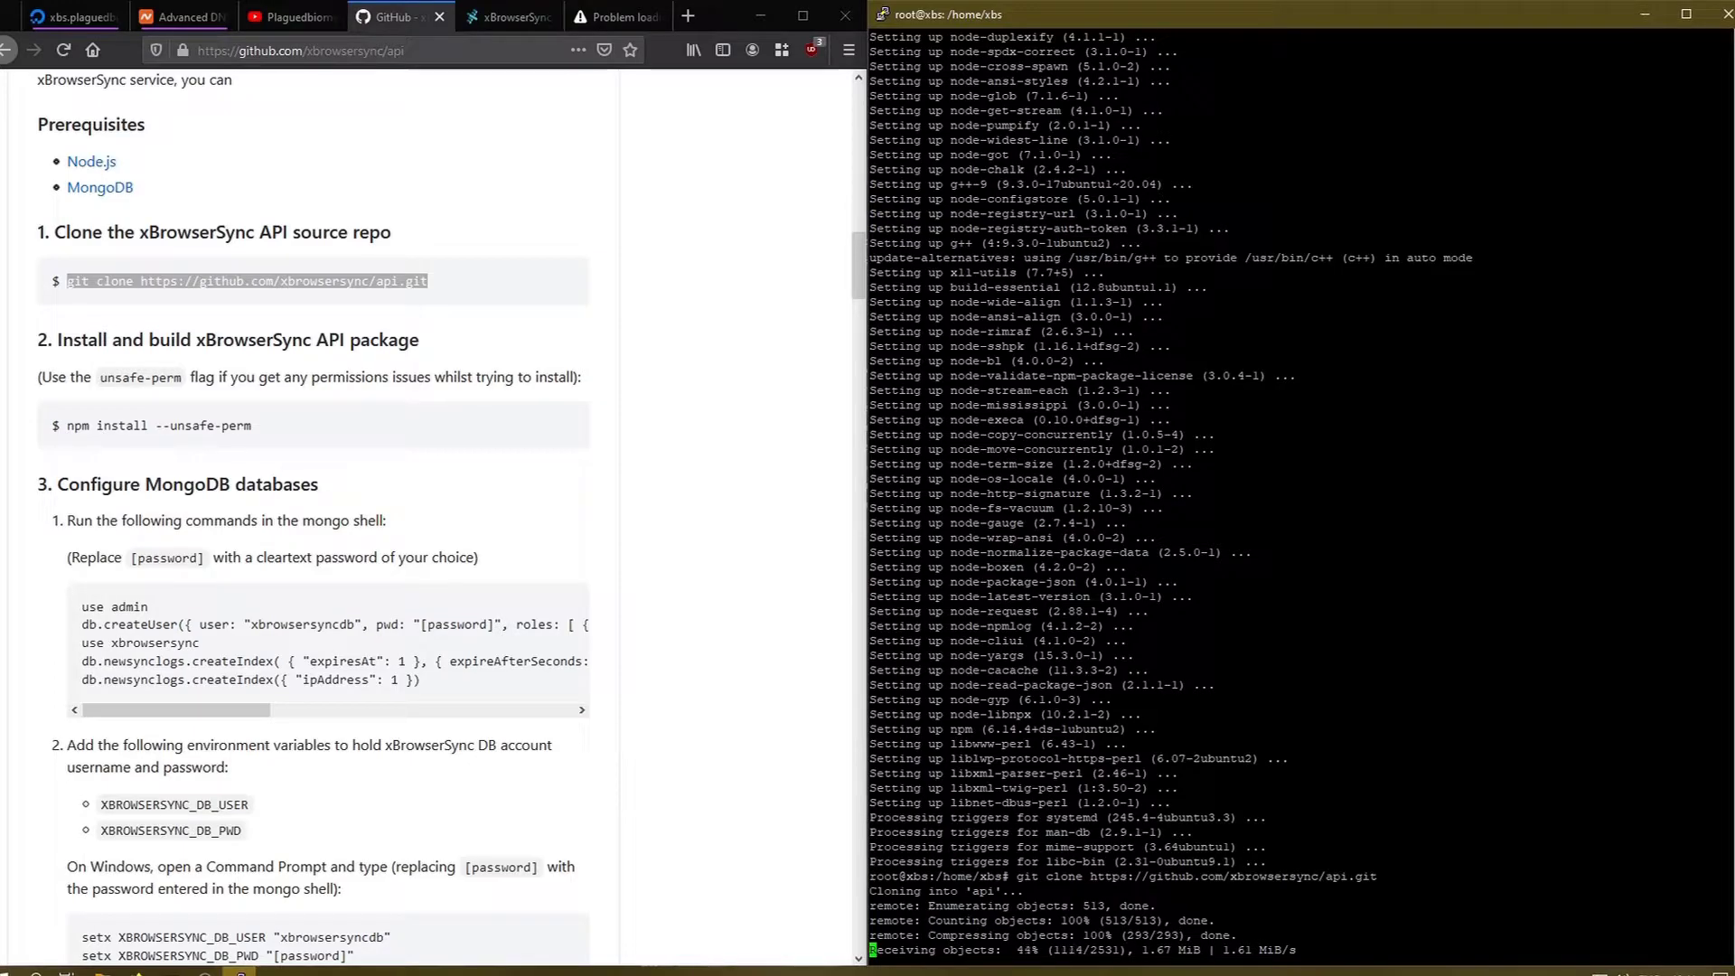
pyautogui.write('ls')
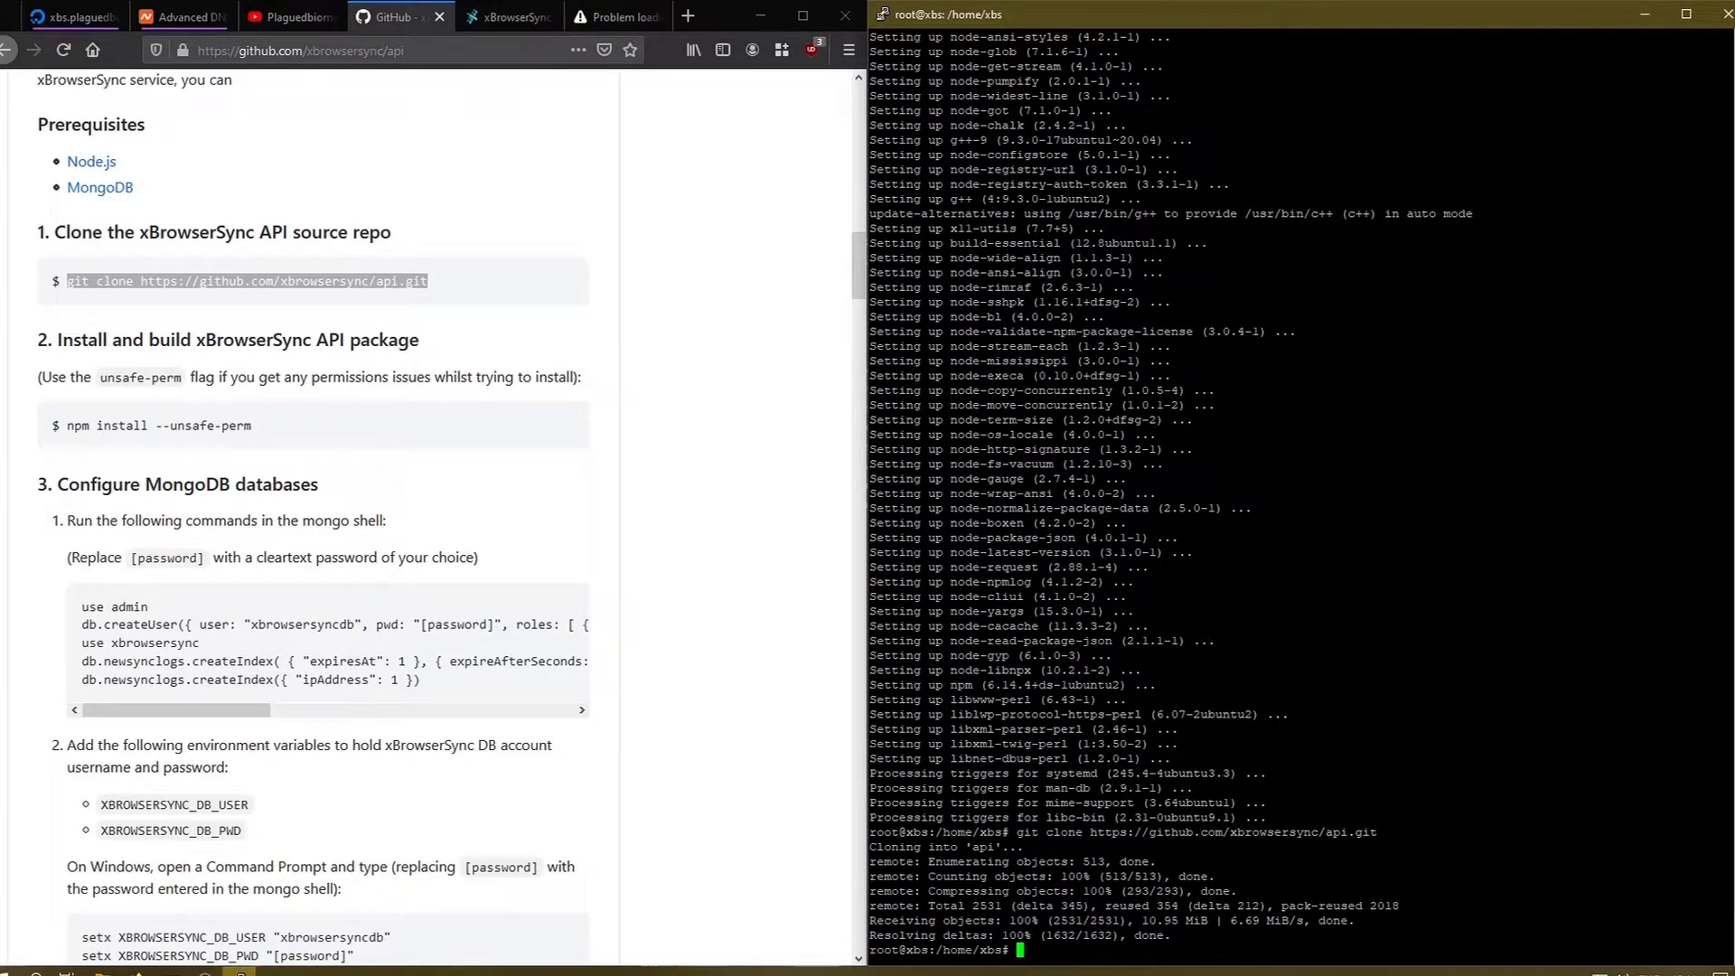
pyautogui.press('Return')
# Enter the api folder and run npm install --unsafe-perm from the README.
pyautogui.write('cd a')
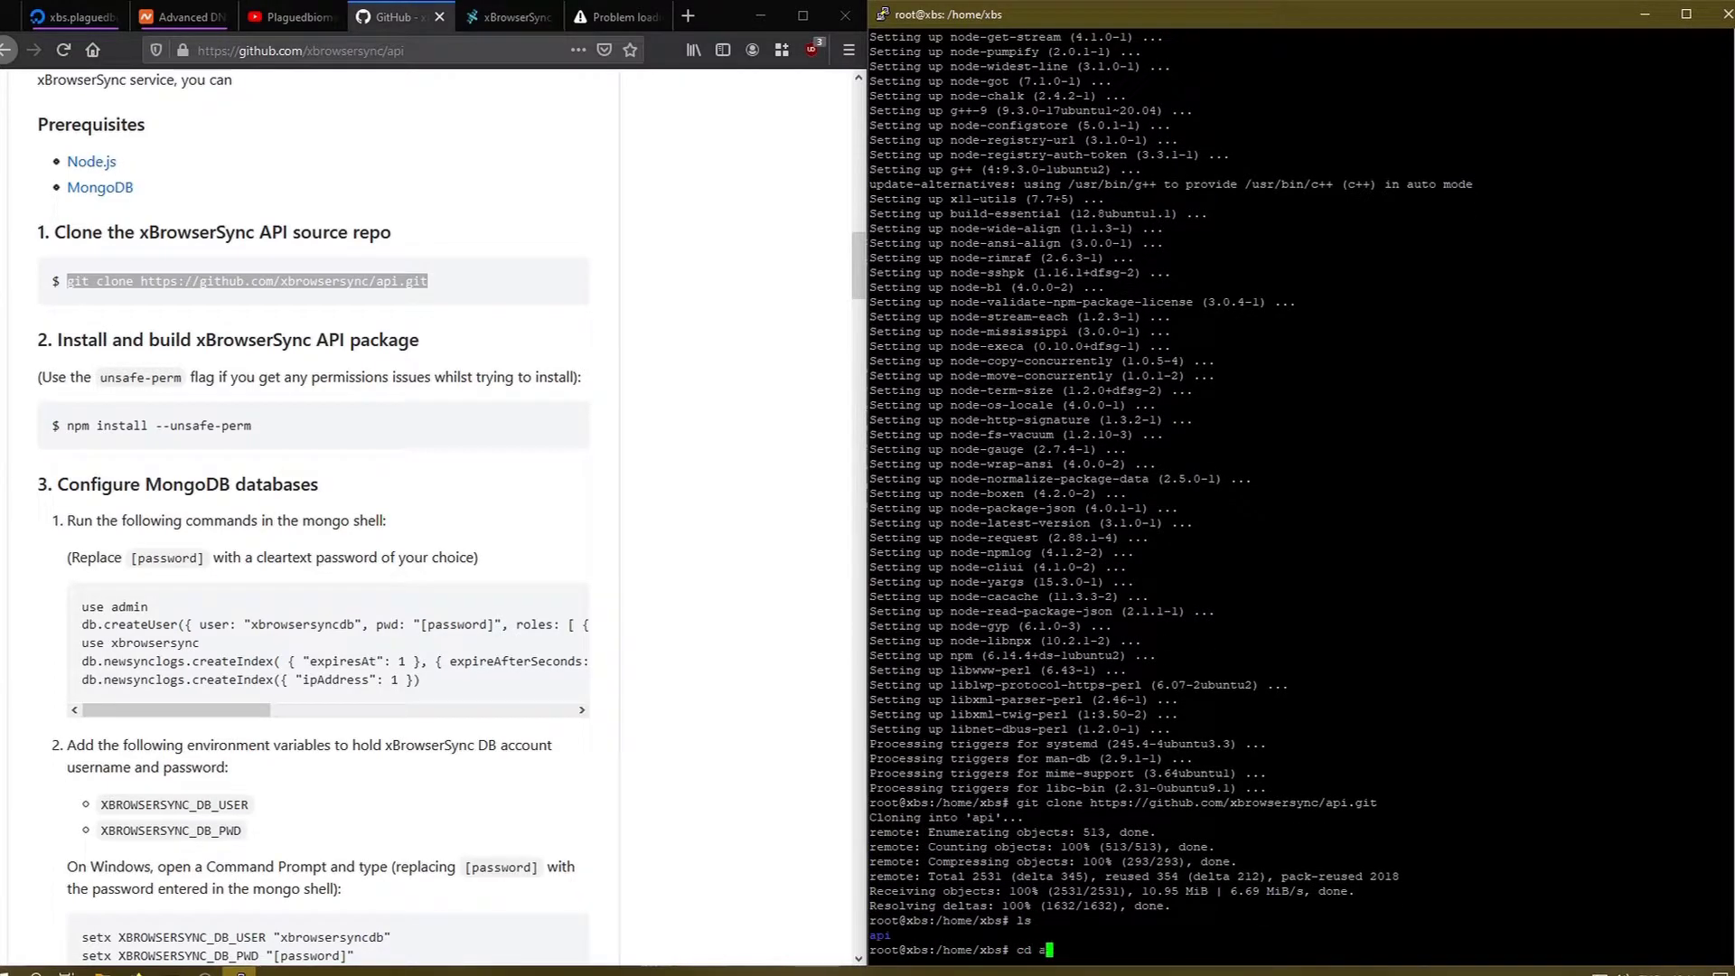
pyautogui.press('Tab')
pyautogui.press('Return')
pyautogui.write('ls')
pyautogui.press('Return')
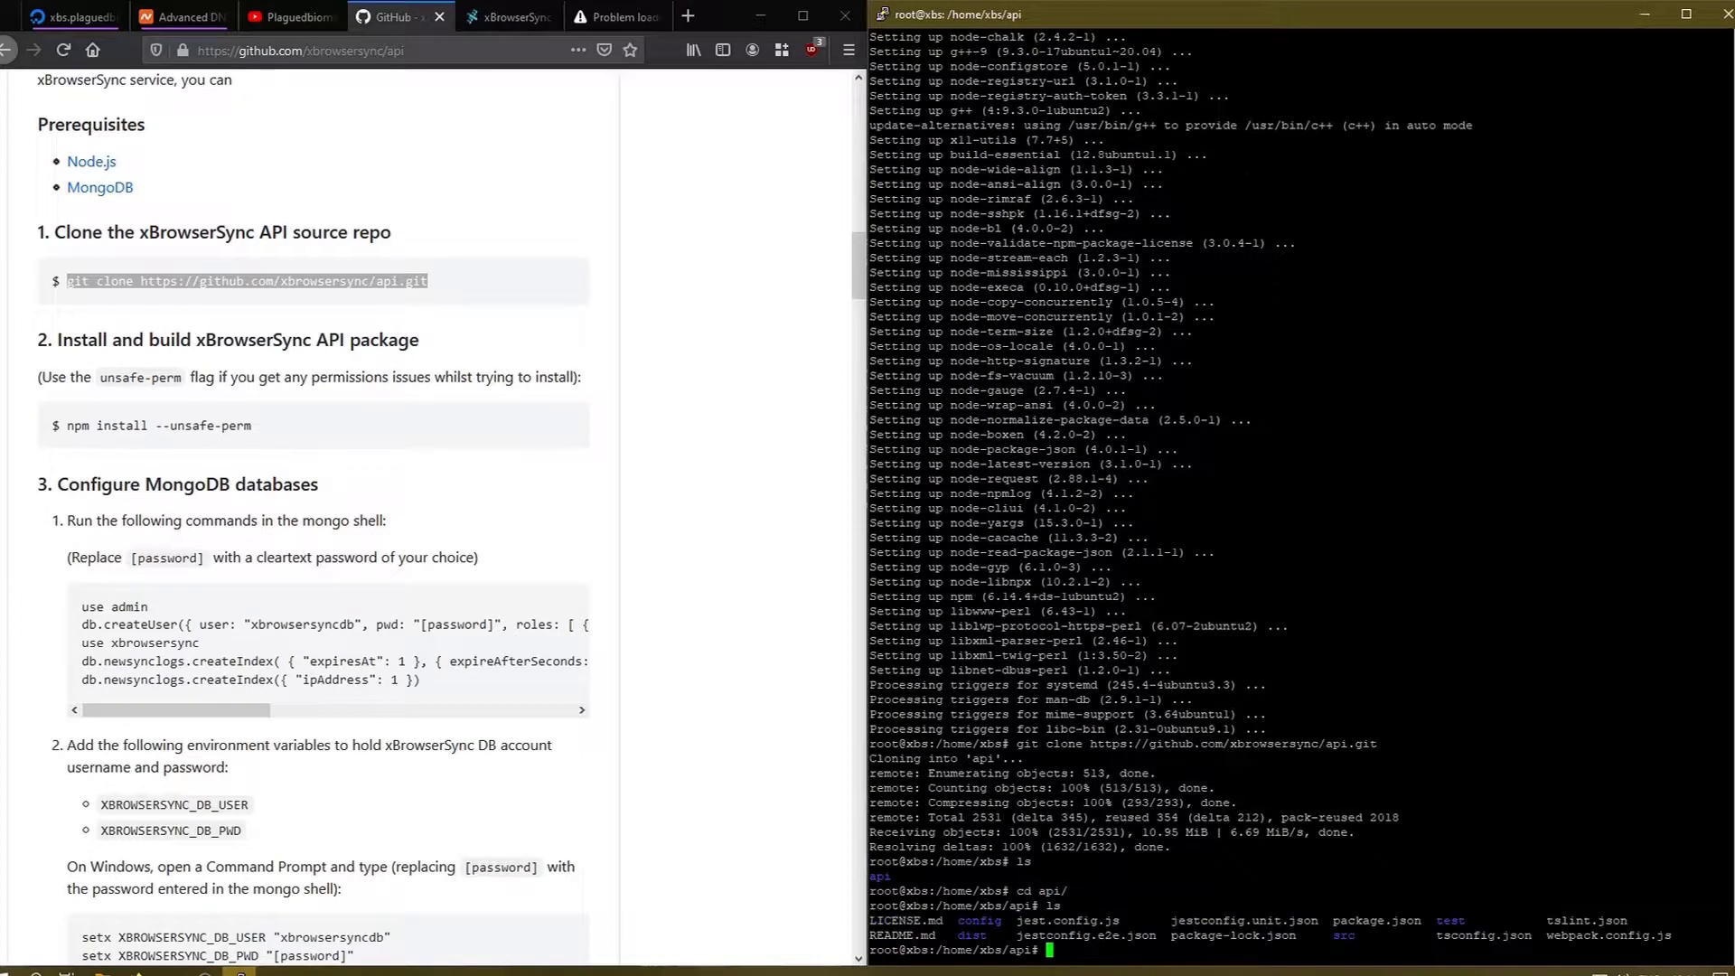
pyautogui.moveTo(253, 427); pyautogui.dragTo(66, 444)
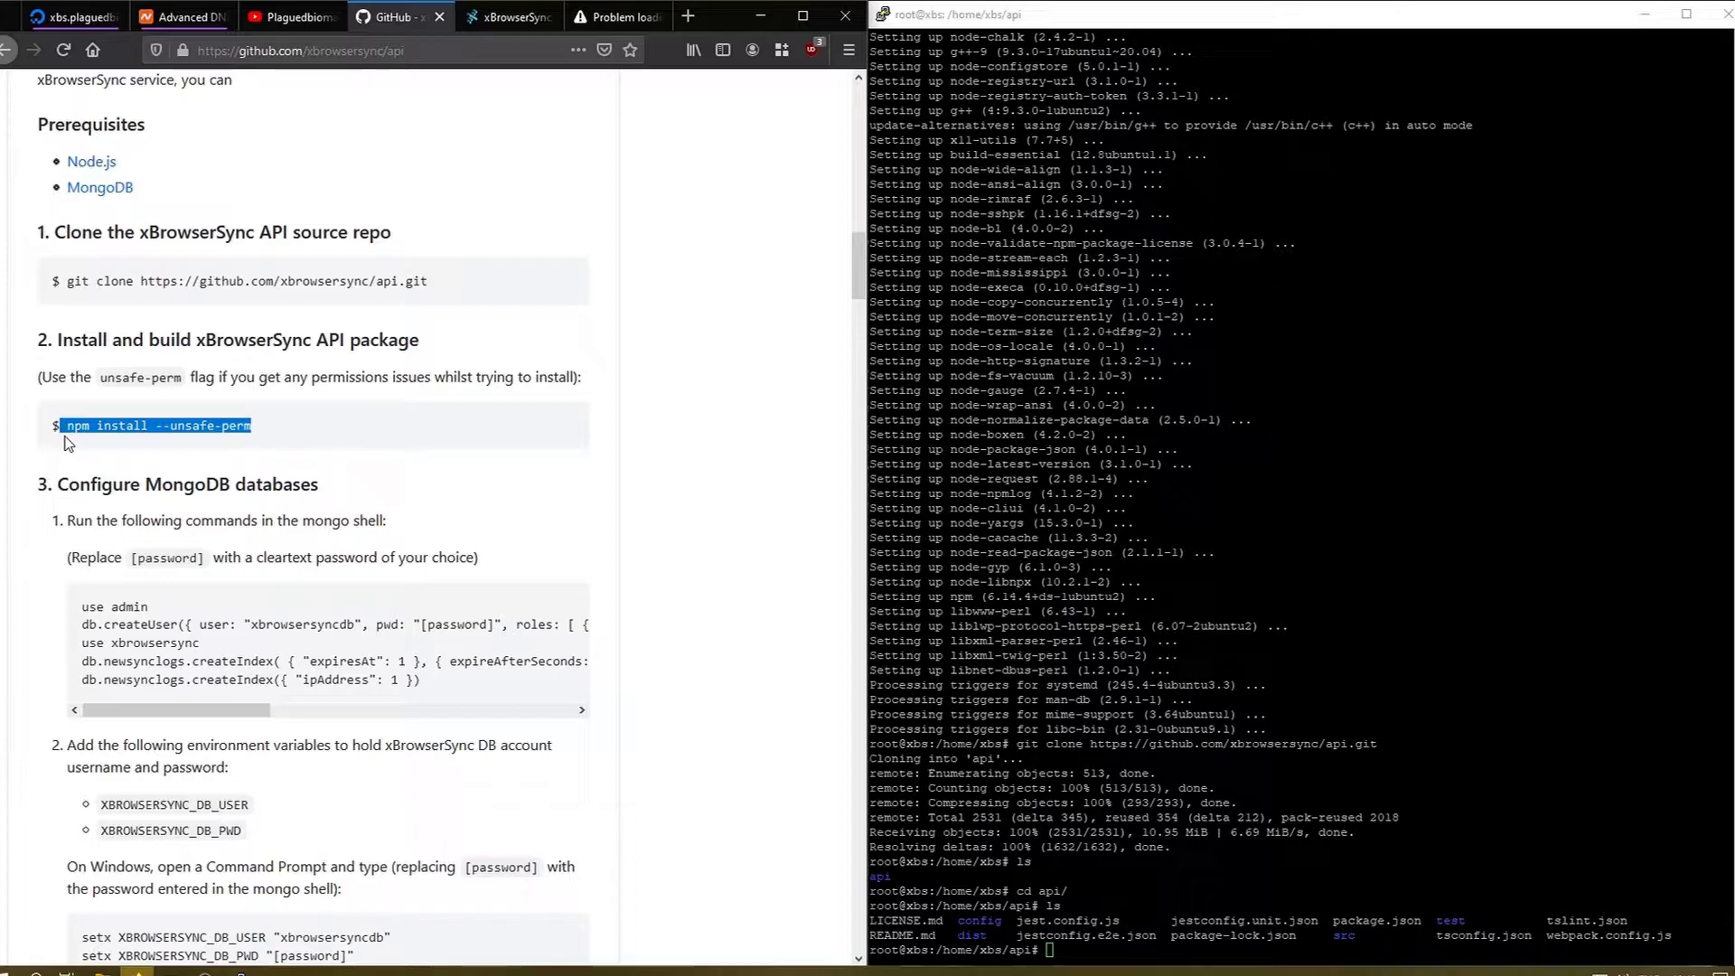
pyautogui.click(245, 429)
pyautogui.moveTo(273, 433); pyautogui.dragTo(68, 448)
pyautogui.rightClick(168, 426)
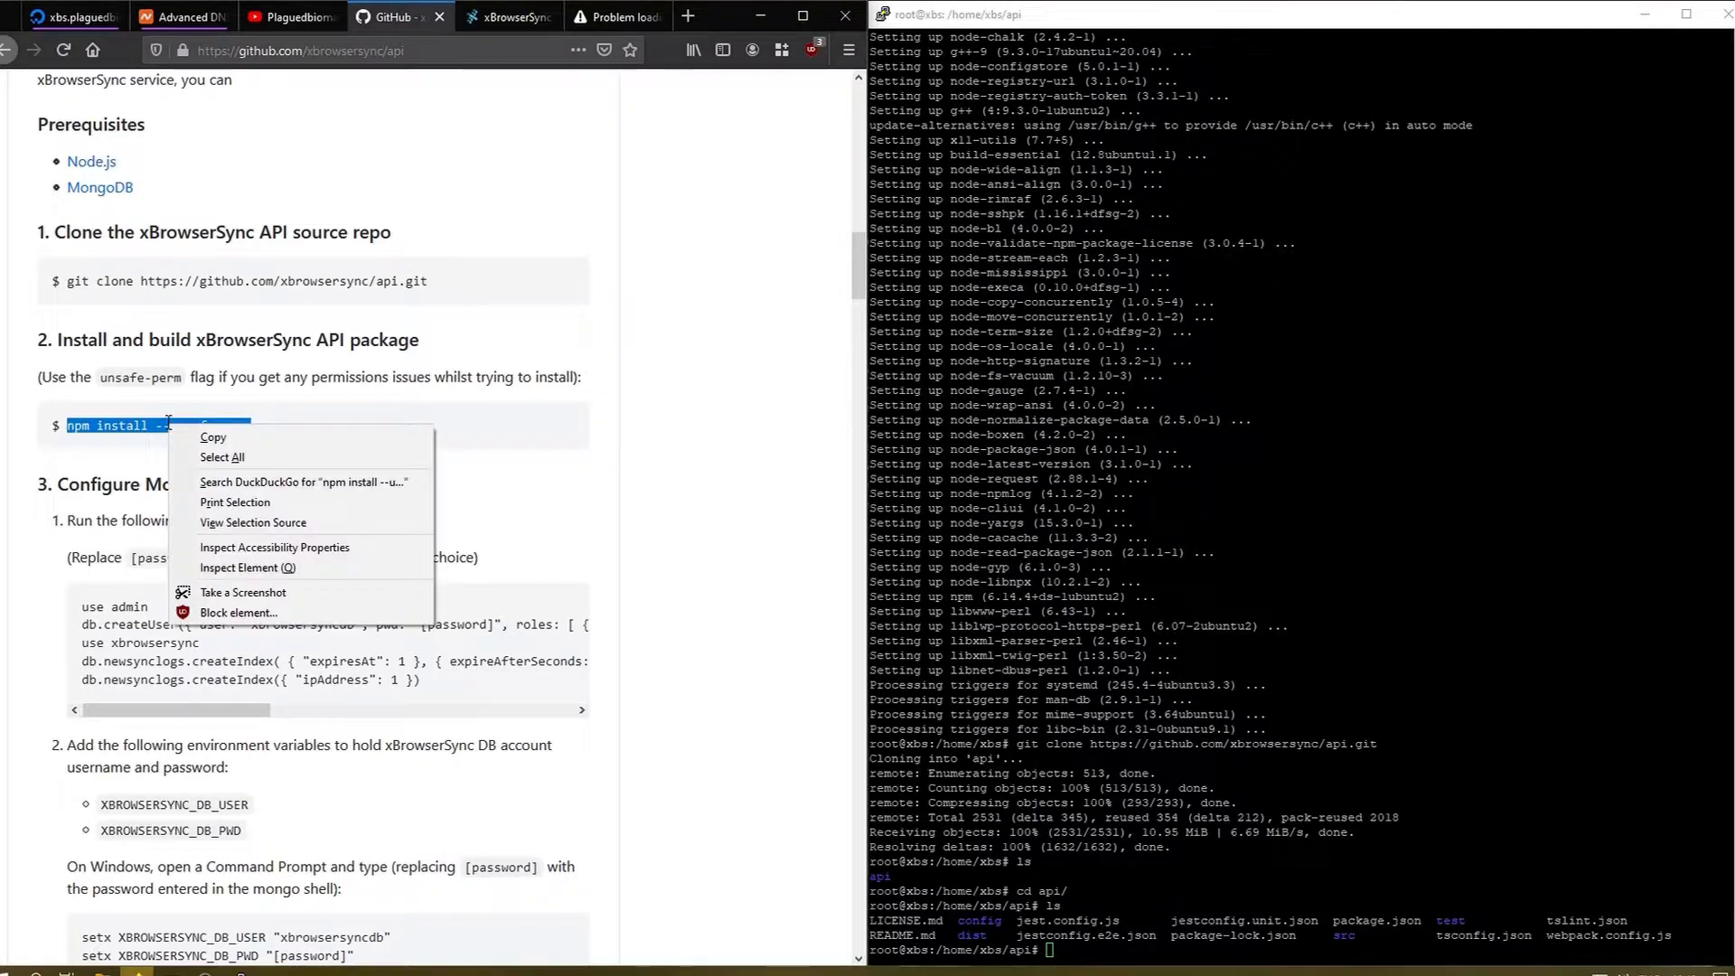
pyautogui.click(242, 439)
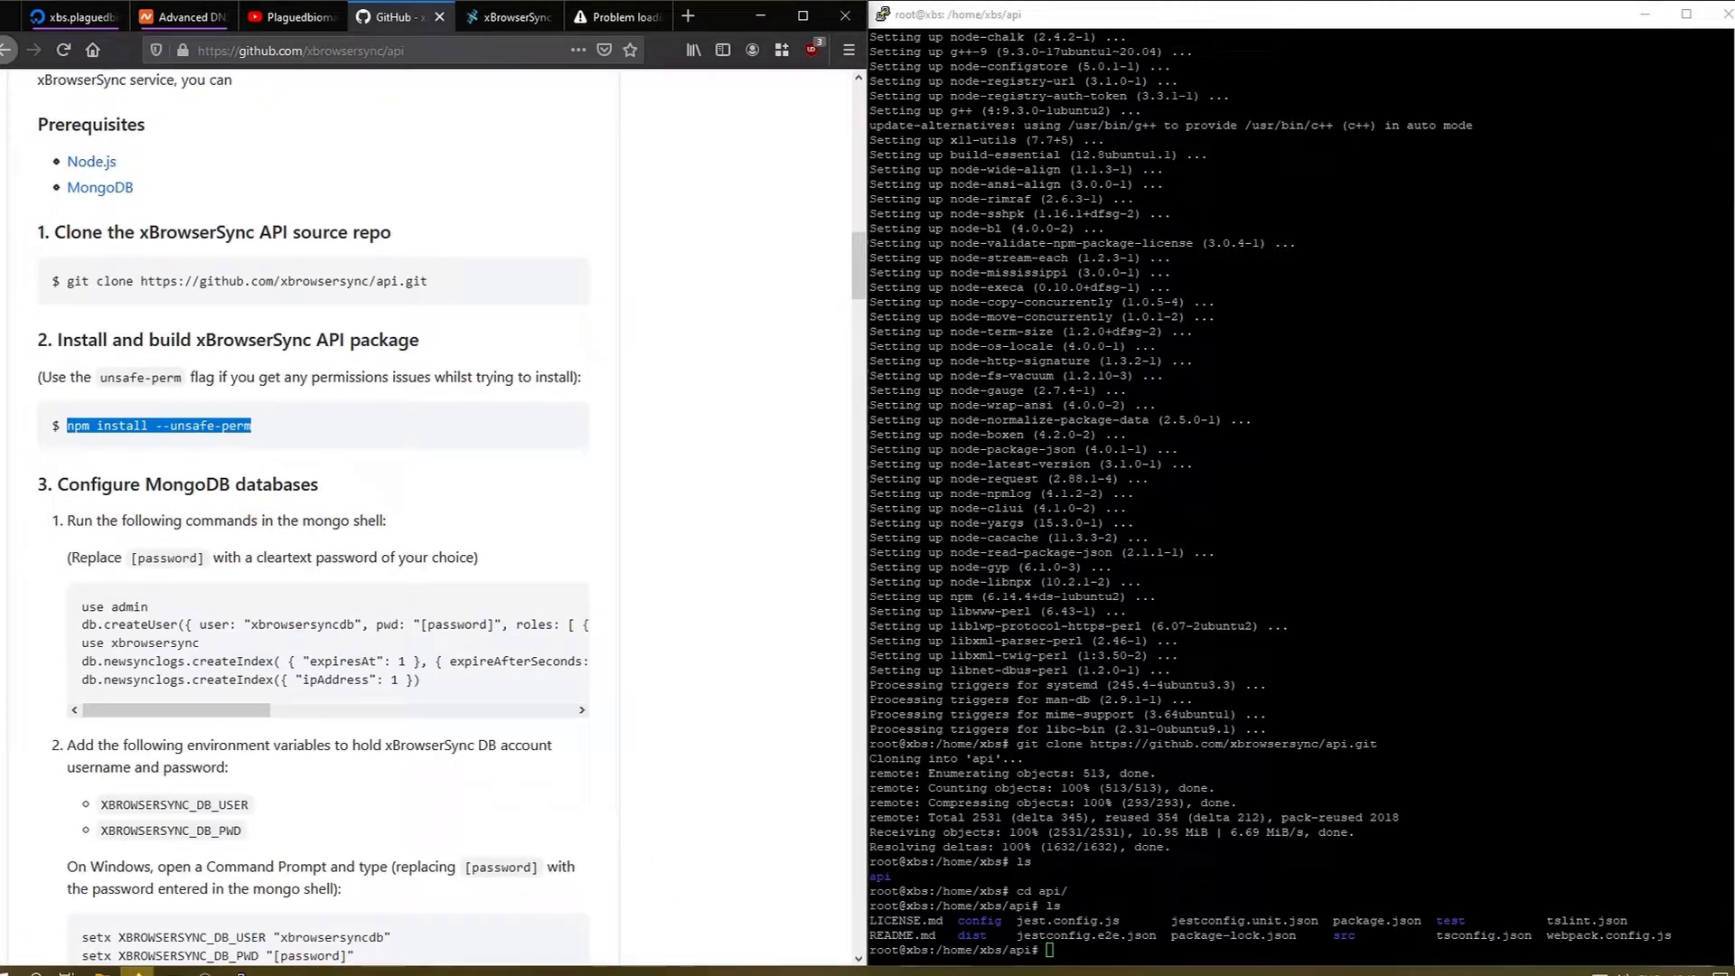
pyautogui.hotkey('alt', 'Tab')
pyautogui.press('shift+Insert')
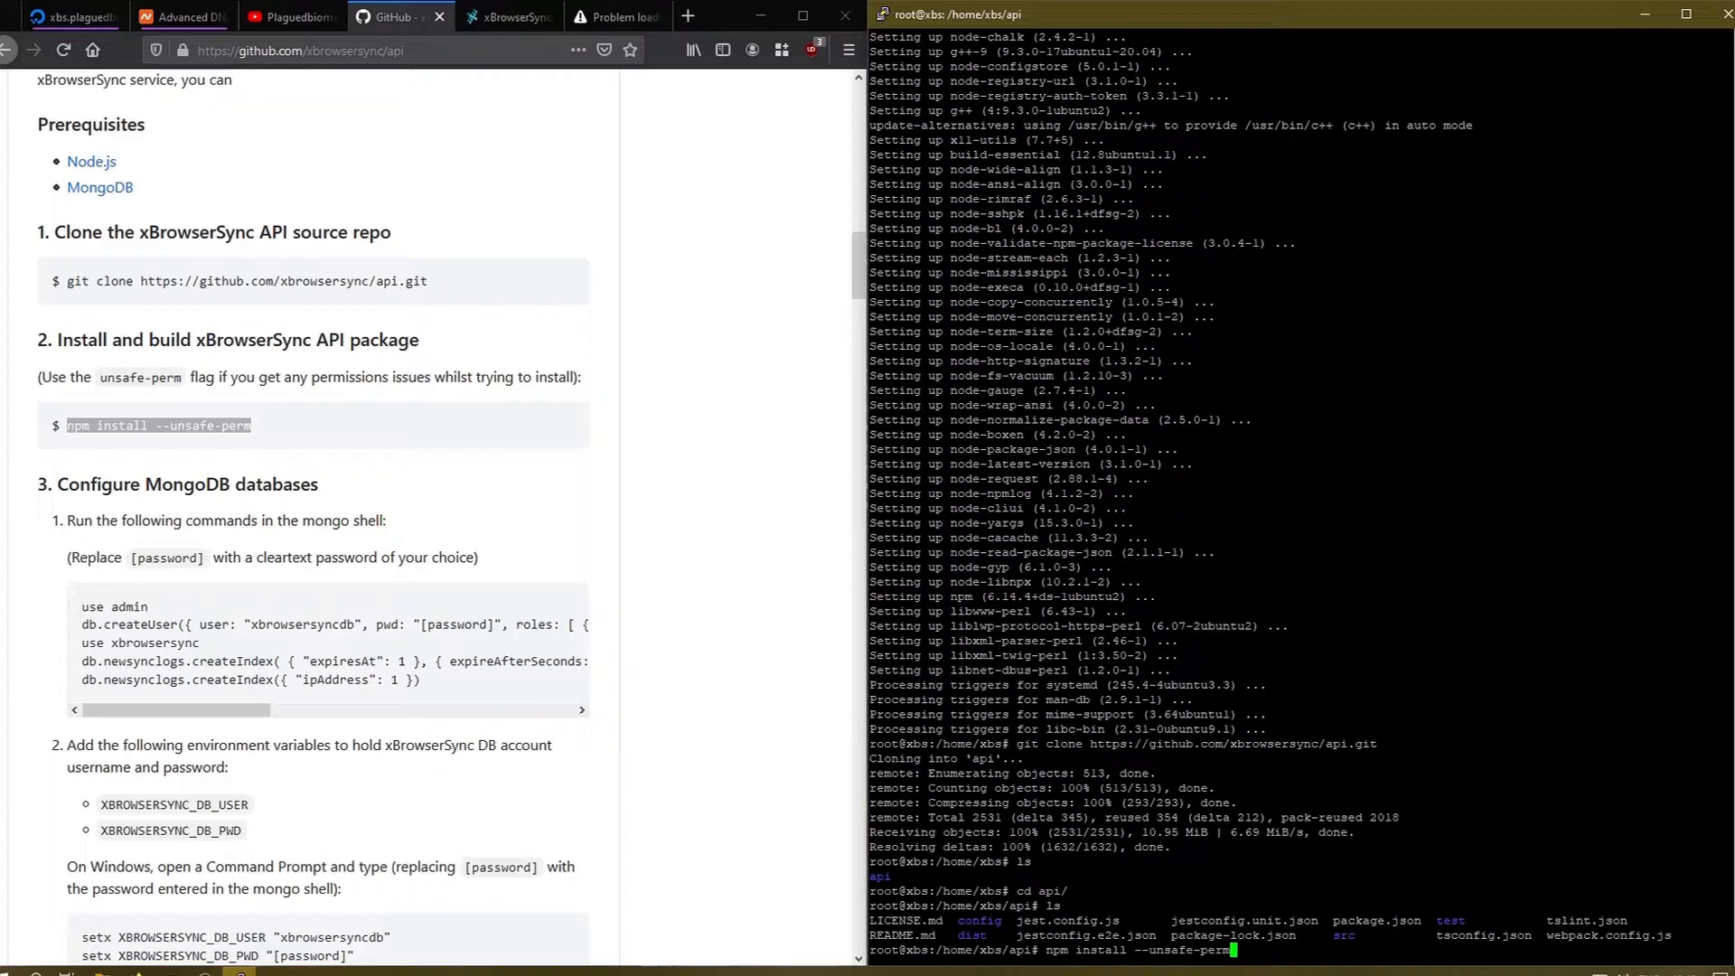
pyautogui.press('Return')
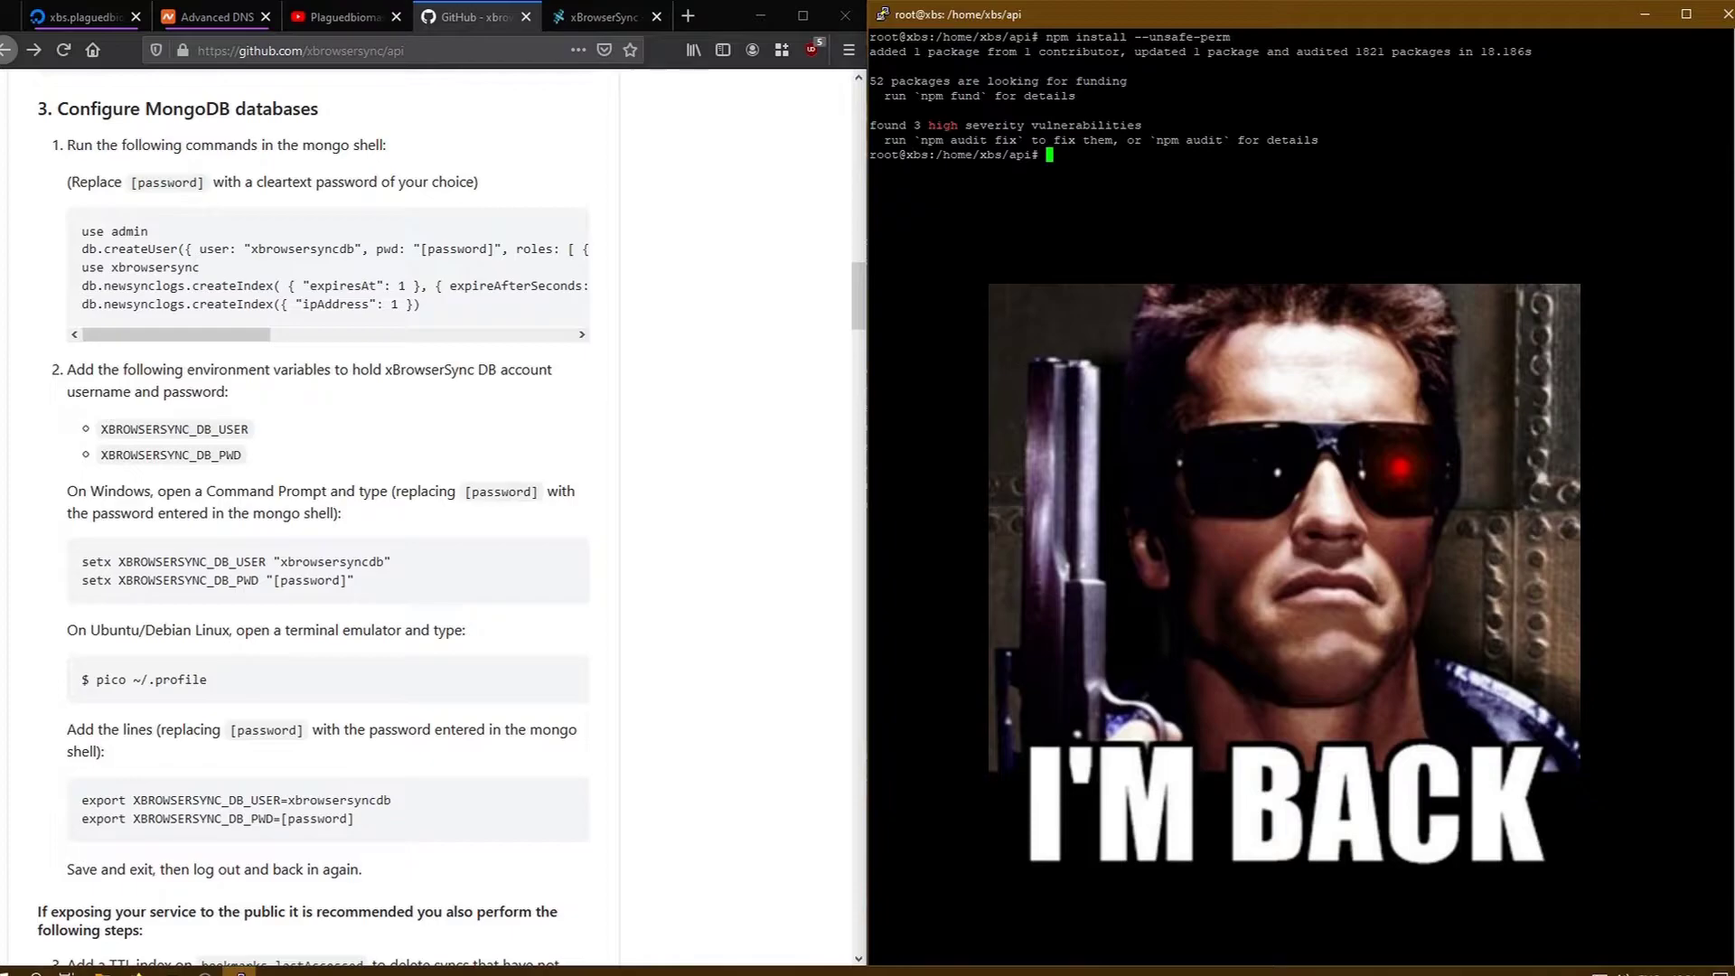
# Start the mongo shell and switch to the admin database.
pyautogui.write('mongo')
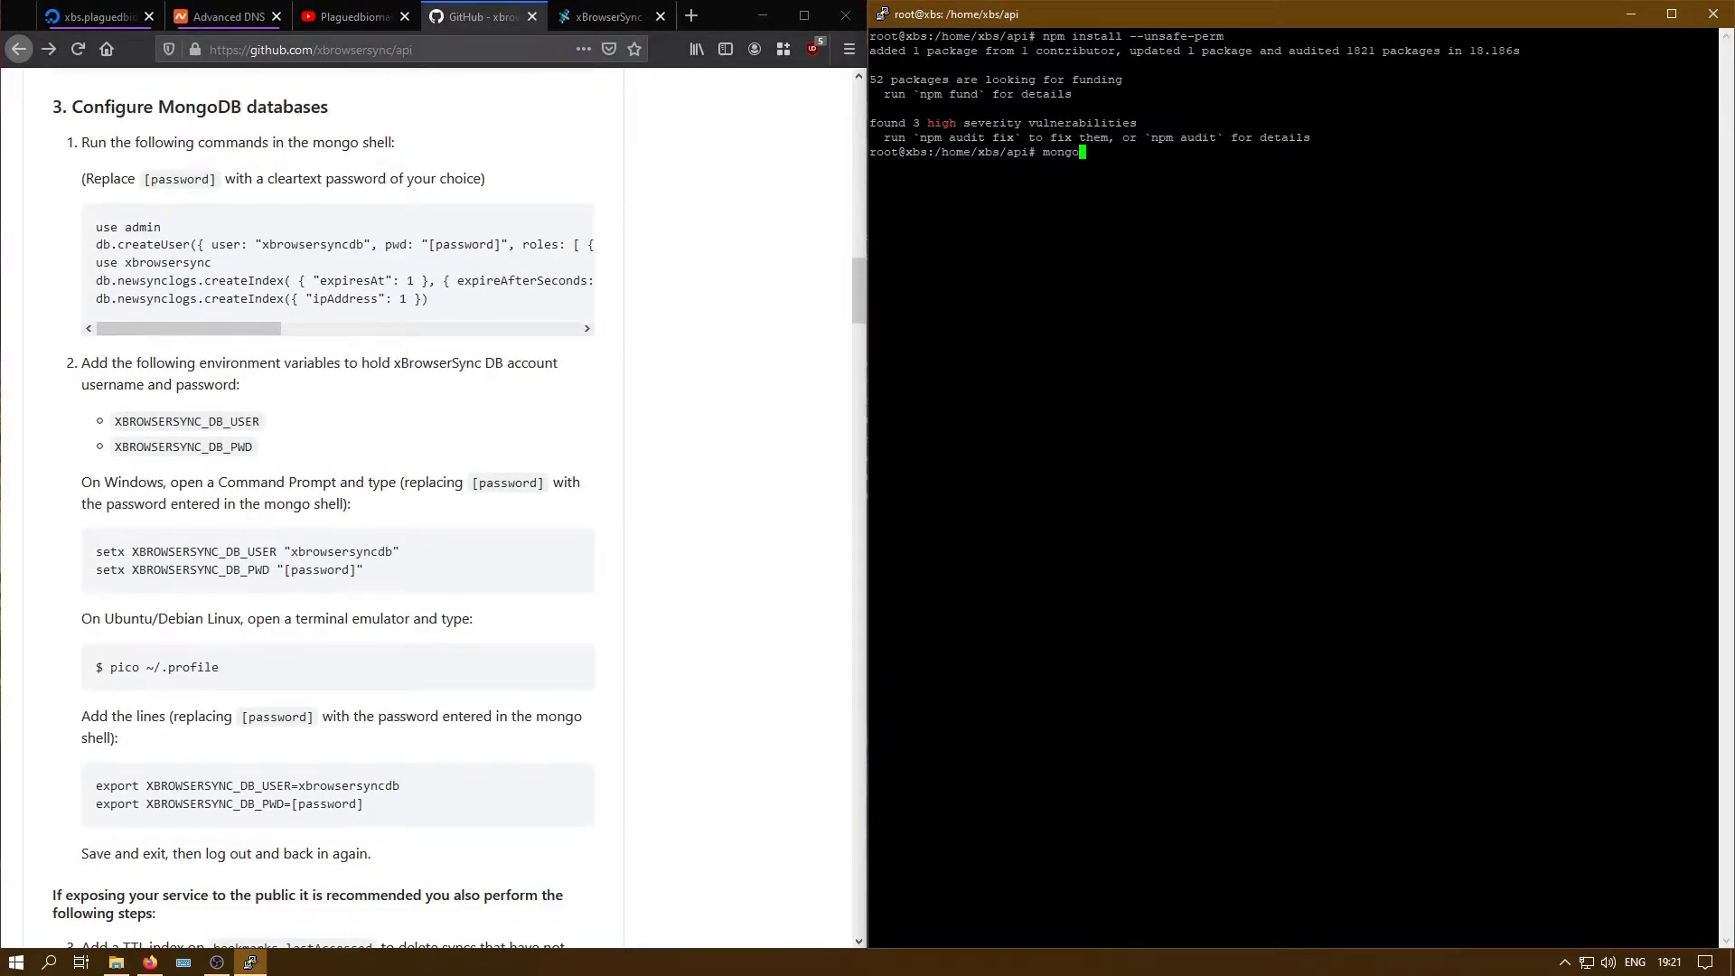
pyautogui.press('Return')
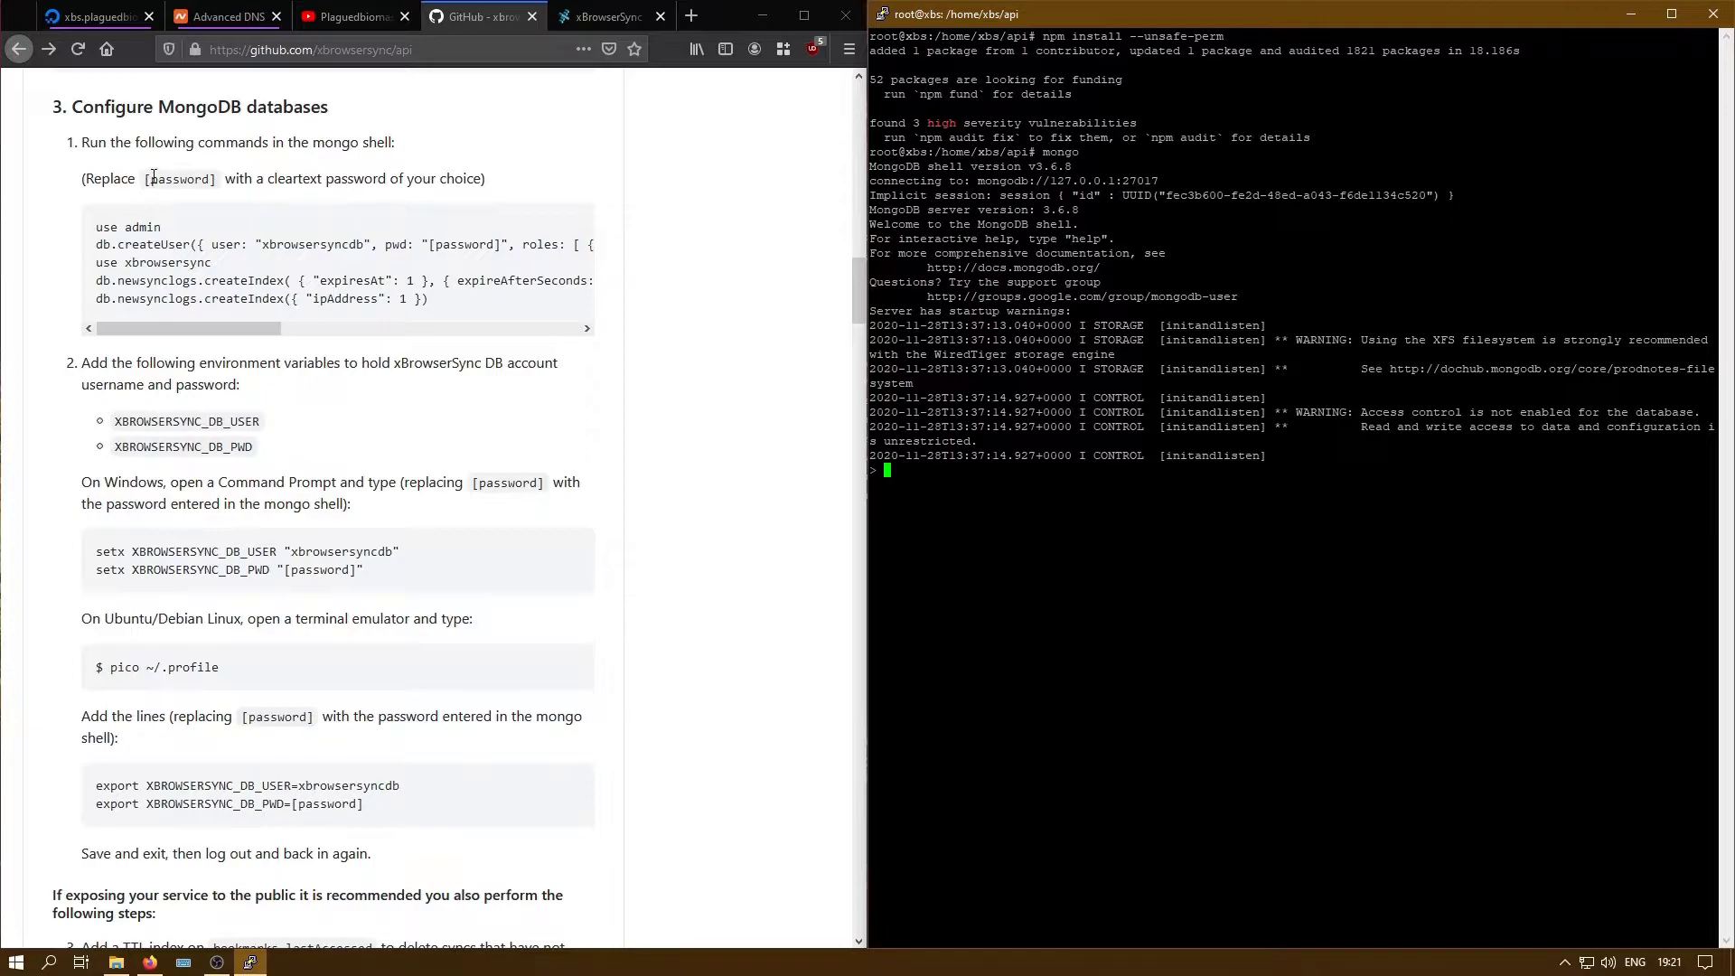
pyautogui.moveTo(95, 227); pyautogui.dragTo(161, 226)
pyautogui.rightClick(161, 226)
pyautogui.click(189, 240)
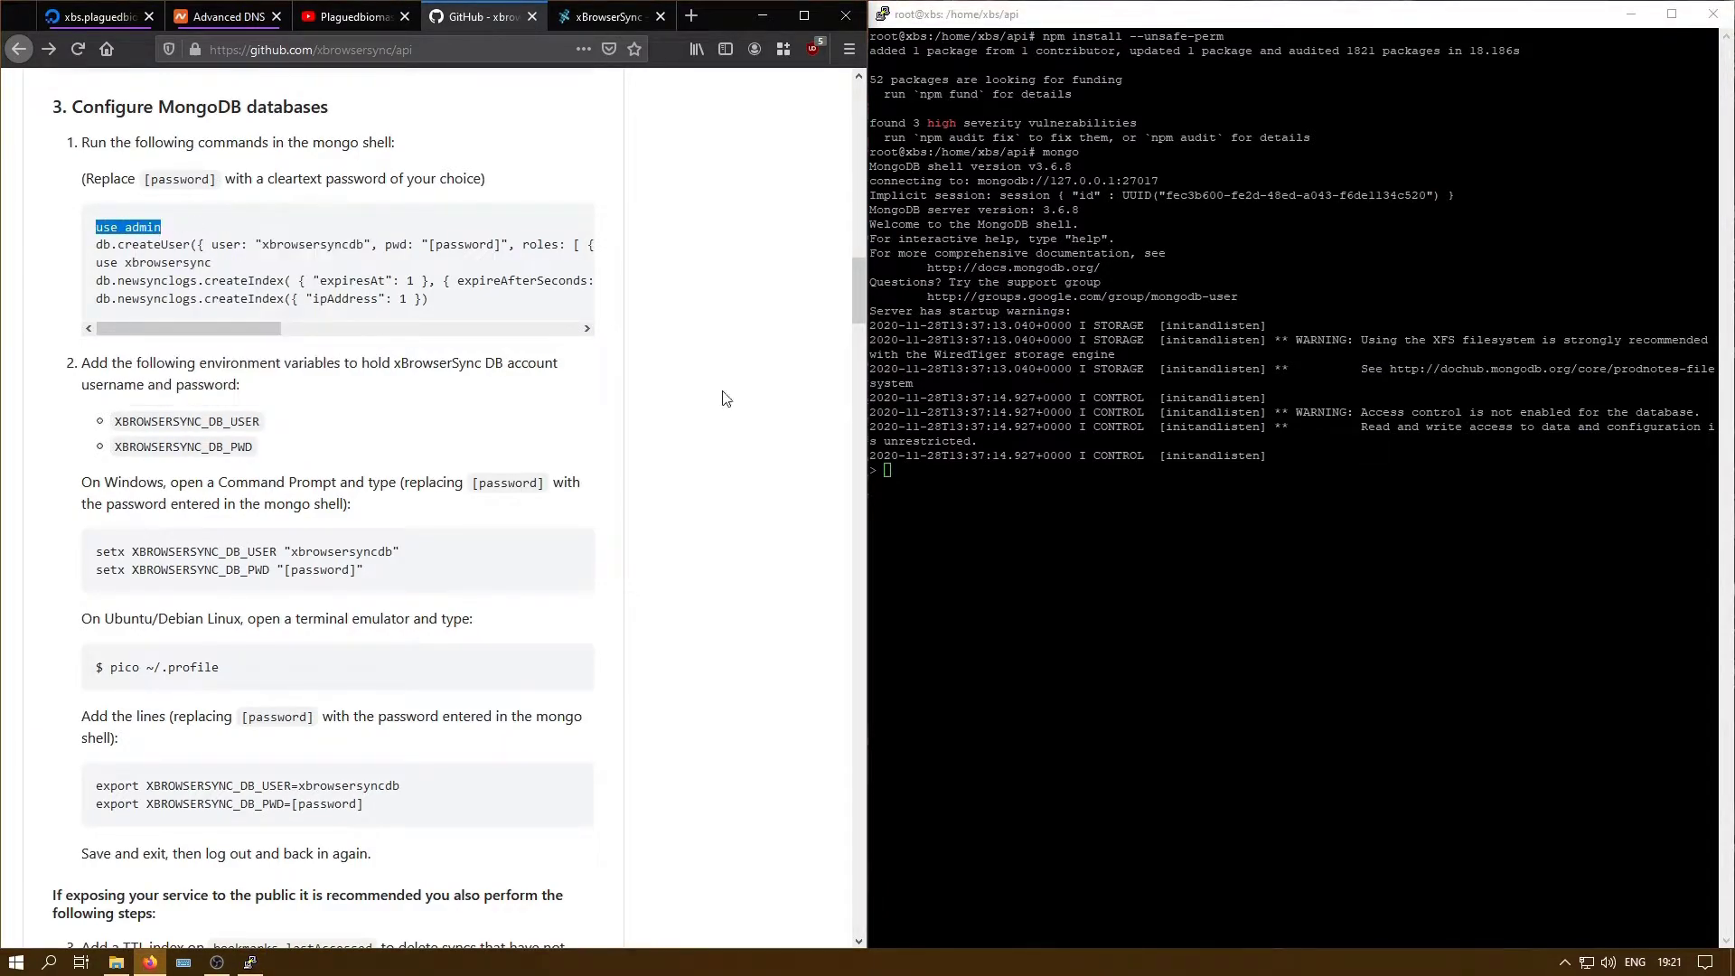
pyautogui.rightClick(1175, 587)
pyautogui.press('Return')
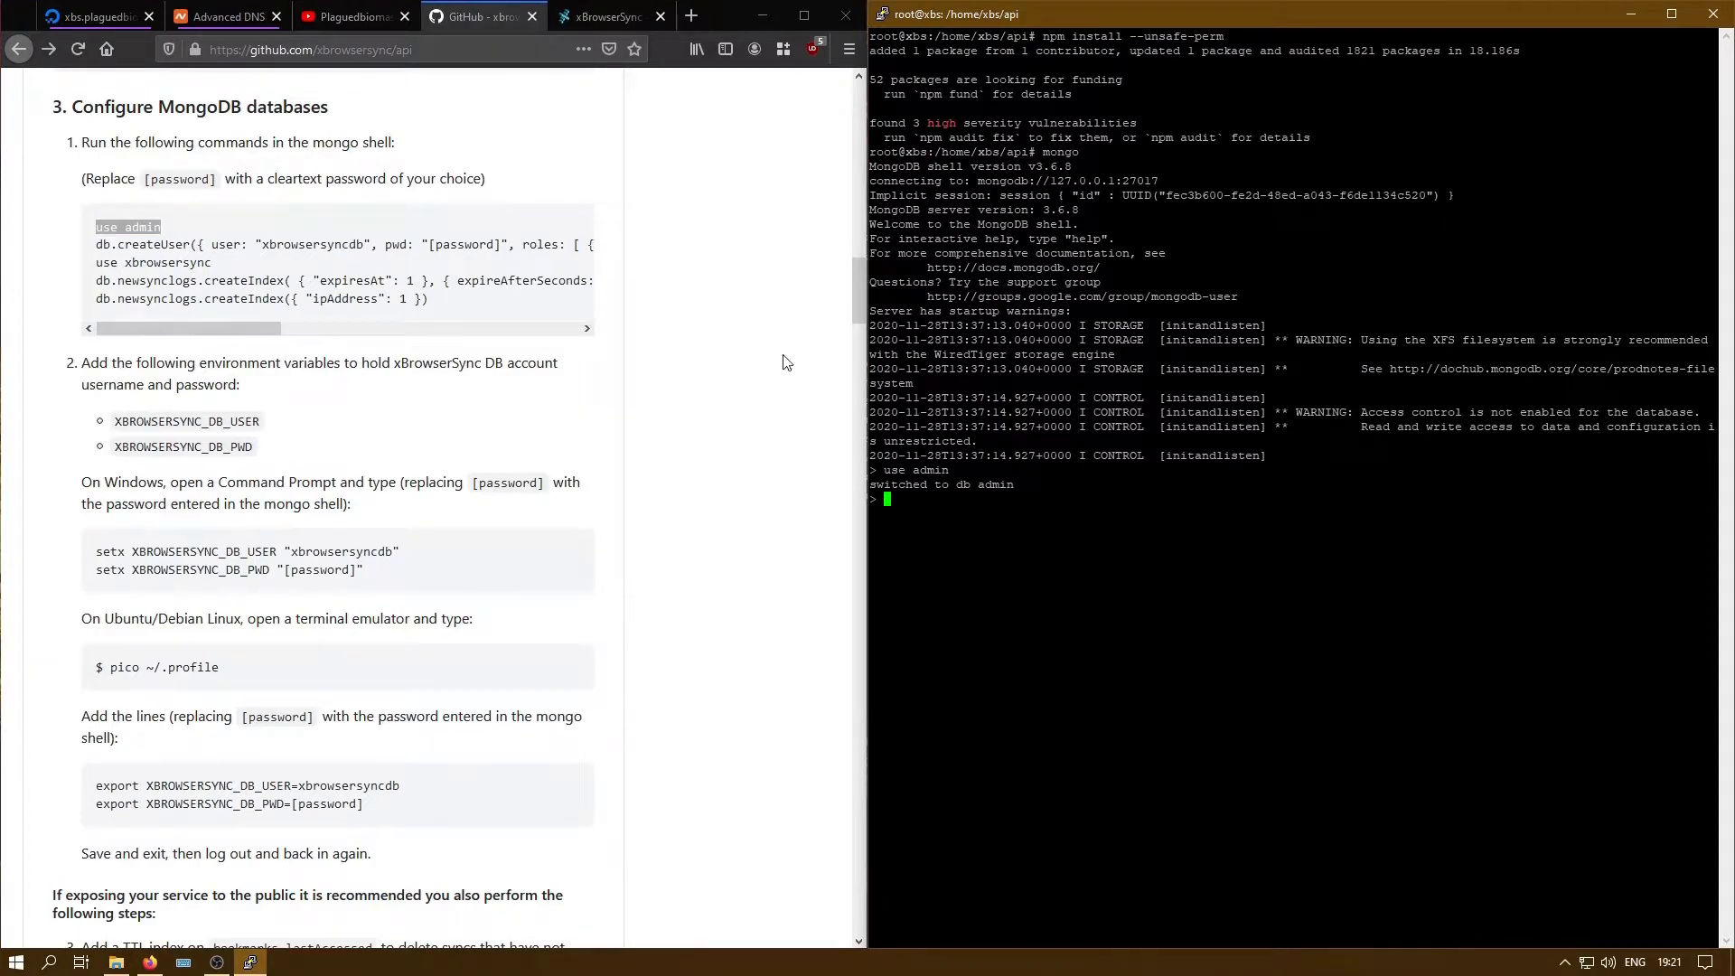
# Create the xbrowsersyncdb user with db.createUser, substituting the chosen password.
pyautogui.moveTo(95, 244)
pyautogui.mouseDown()
pyautogui.moveTo(227, 266)
pyautogui.moveTo(596, 246)
pyautogui.moveTo(533, 317)
pyautogui.moveTo(622, 316)
pyautogui.moveTo(361, 262)
pyautogui.moveTo(115, 268)
pyautogui.moveTo(98, 242)
pyautogui.mouseUp()
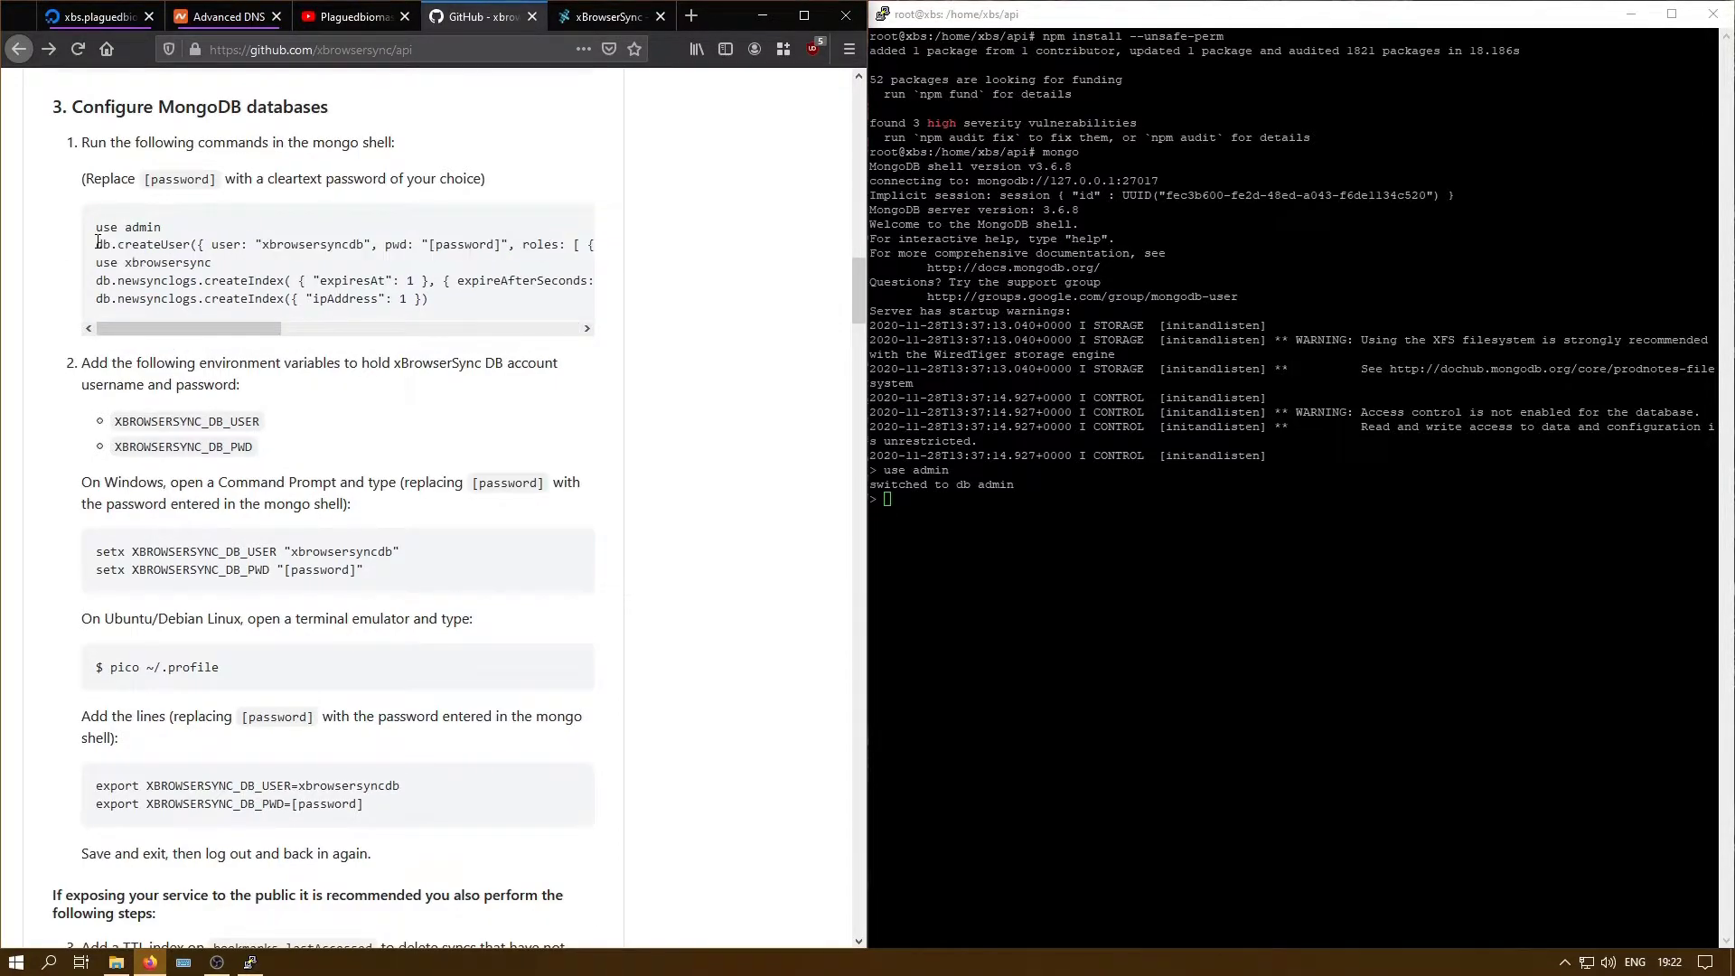
pyautogui.tripleClick(526, 246)
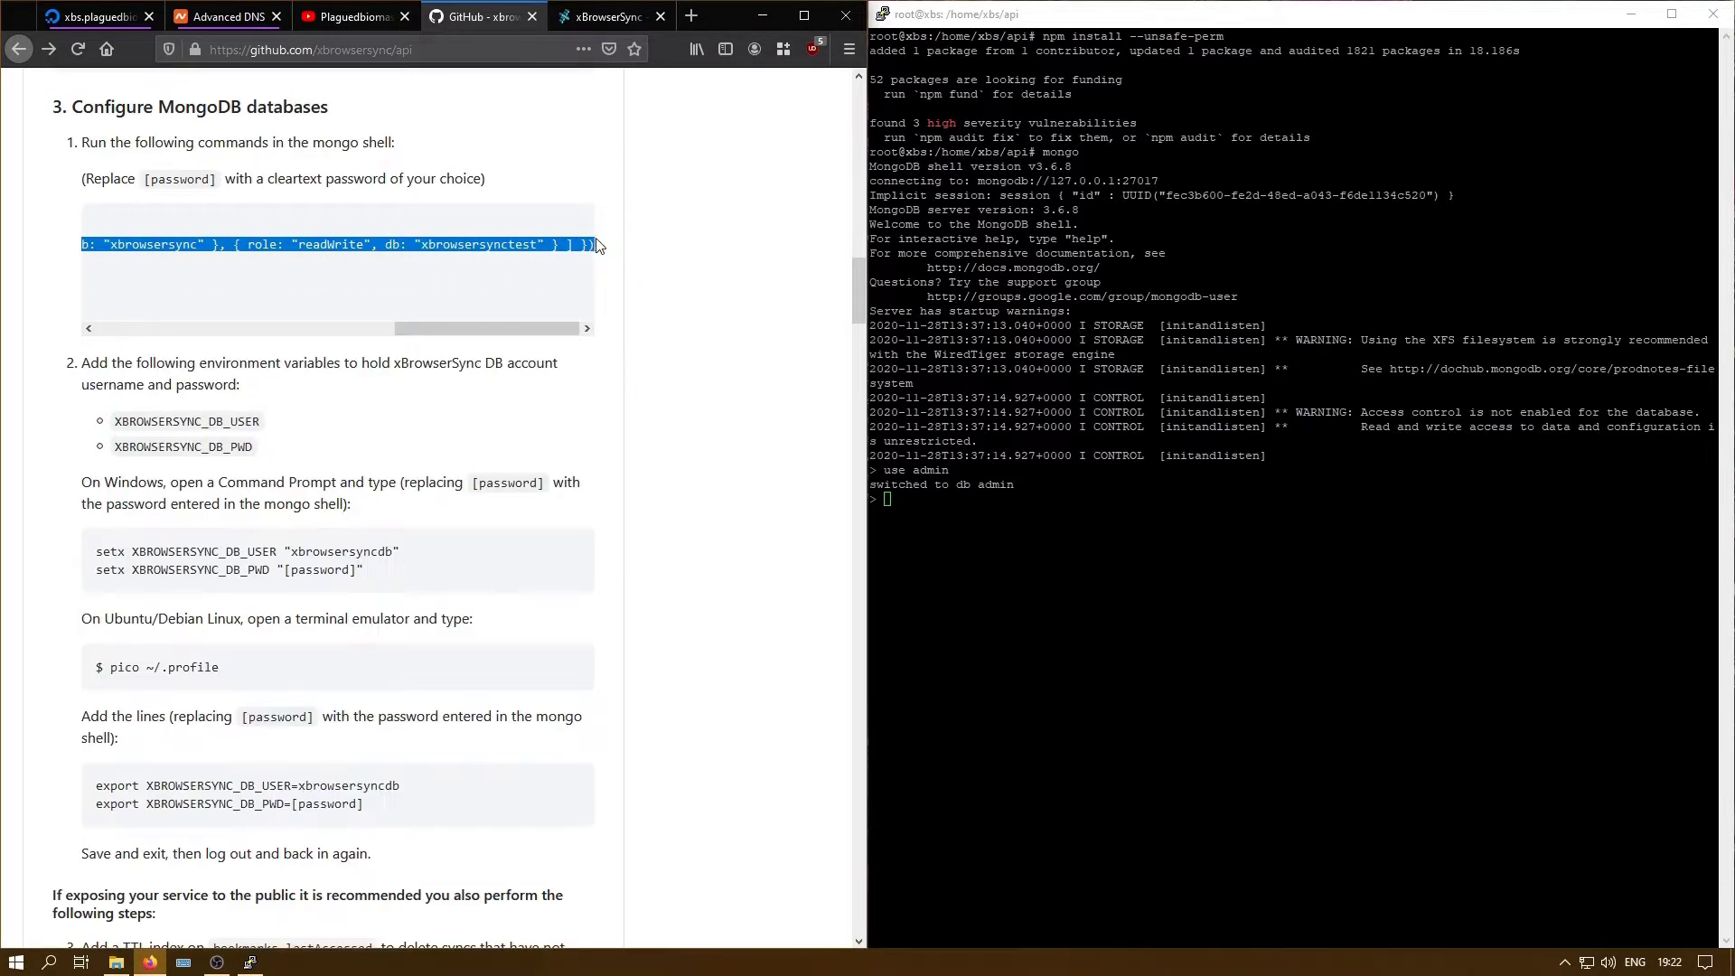
pyautogui.rightClick(527, 248)
pyautogui.click(556, 262)
pyautogui.press('Left')
pyautogui.press('Left')
pyautogui.press('Left')
pyautogui.press('Left')
pyautogui.press('Left')
pyautogui.press('Left')
pyautogui.press('Left')
pyautogui.press('Left')
pyautogui.press('Left')
pyautogui.press('Left')
pyautogui.press('Left')
pyautogui.press('Left')
pyautogui.press('Left')
pyautogui.press('Left')
pyautogui.press('Left')
pyautogui.press('Left')
pyautogui.press('Left')
pyautogui.press('Left')
pyautogui.press('Left')
pyautogui.press('Left')
pyautogui.press('Right')
pyautogui.press('BackSpace')
pyautogui.press('BackSpace')
pyautogui.press('BackSpace')
pyautogui.press('BackSpace')
pyautogui.press('BackSpace')
pyautogui.press('BackSpace')
pyautogui.press('BackSpace')
pyautogui.press('BackSpace')
pyautogui.press('BackSpace')
pyautogui.press('BackSpace')
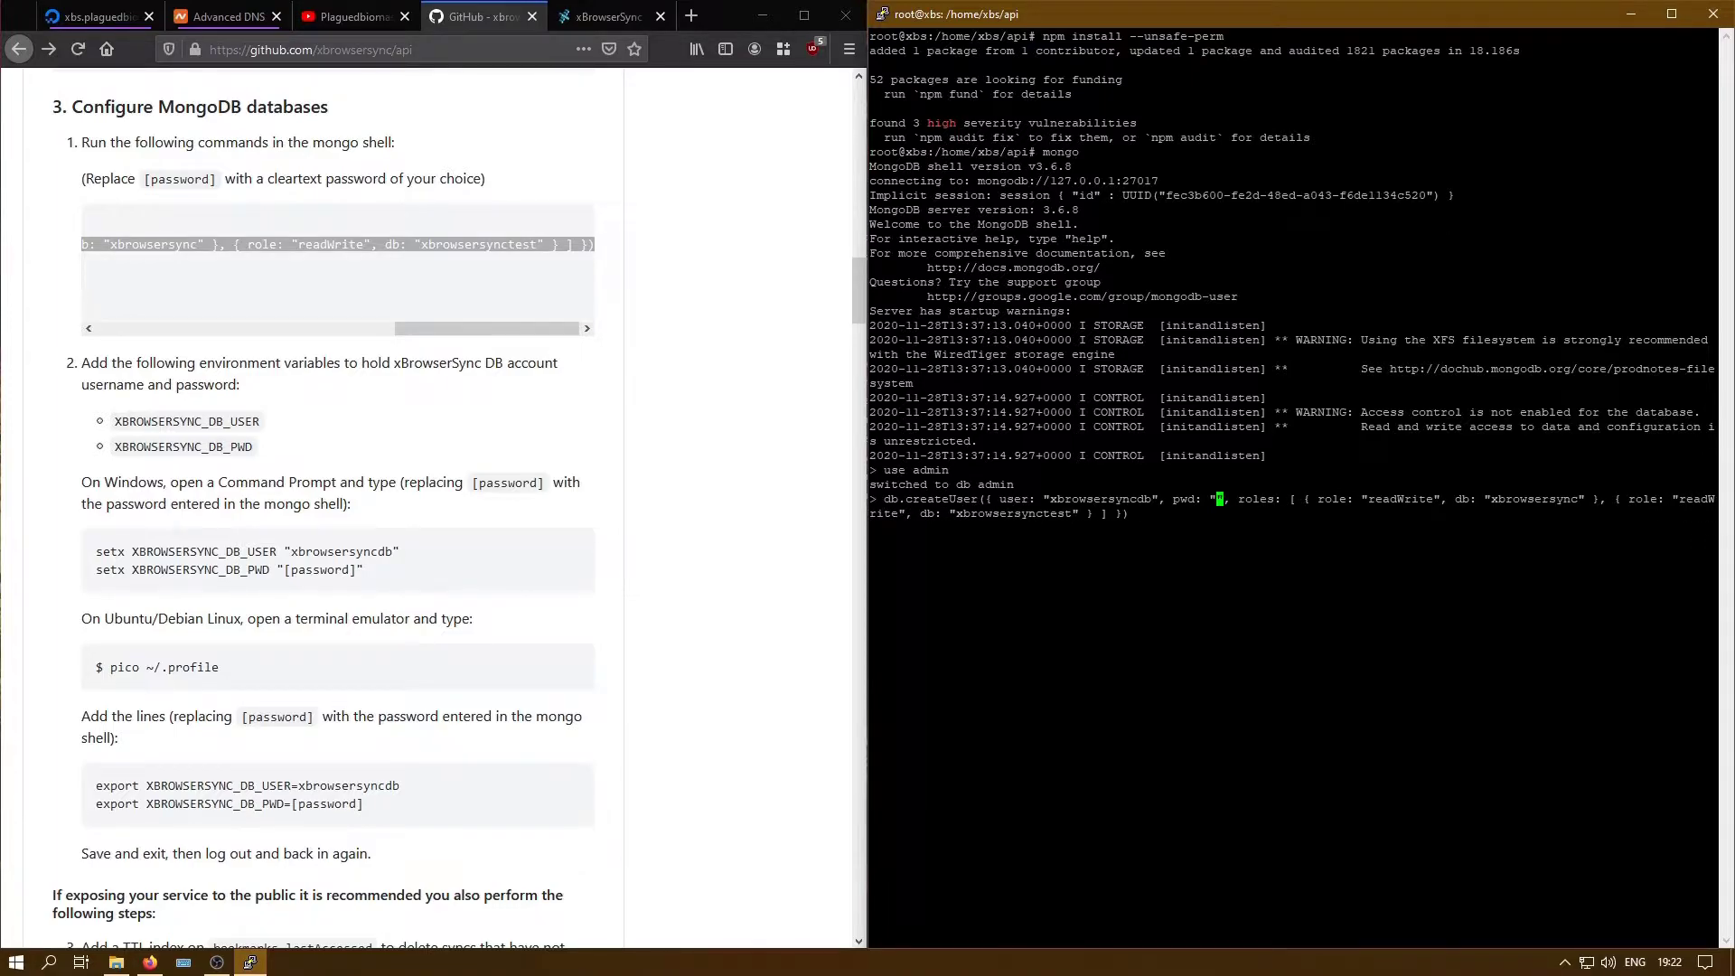
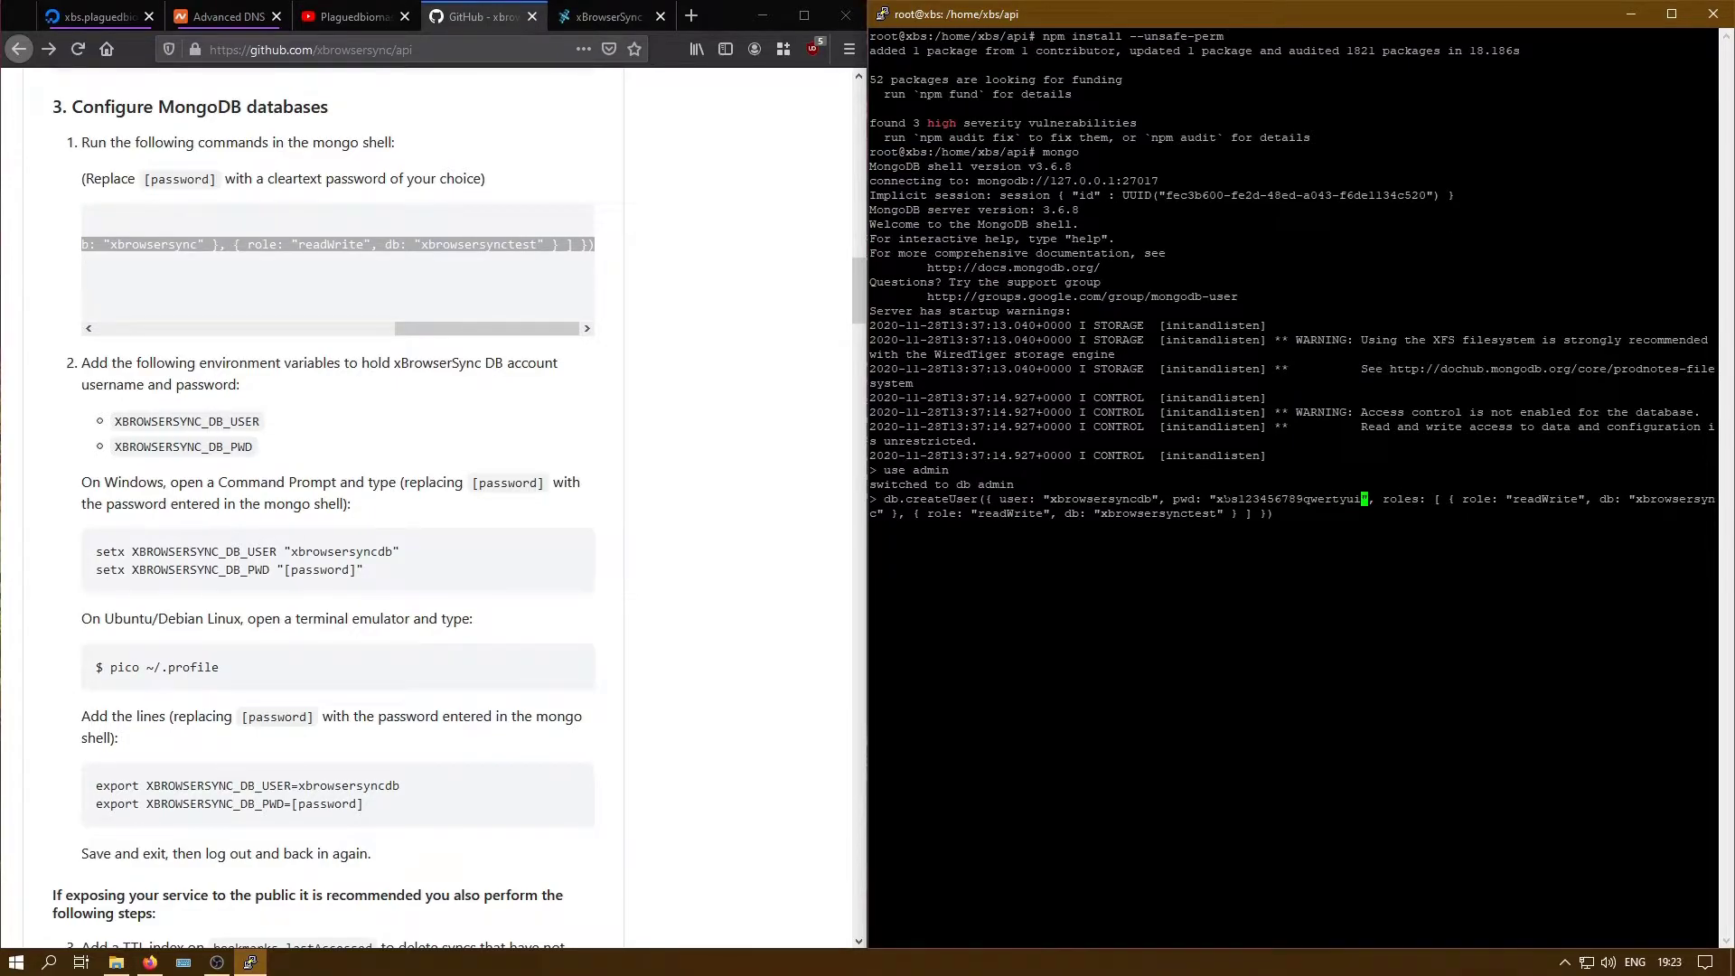
pyautogui.press('Right')
pyautogui.press('Right')
pyautogui.press('Right')
pyautogui.press('Right')
pyautogui.press('Right')
pyautogui.press('Right')
pyautogui.press('Right')
pyautogui.press('Right')
pyautogui.press('Right')
pyautogui.press('Right')
pyautogui.press('Right')
pyautogui.press('Right')
pyautogui.press('Right')
pyautogui.press('Right')
pyautogui.press('Right')
pyautogui.press('Right')
pyautogui.press('Right')
pyautogui.press('Right')
pyautogui.press('Right')
pyautogui.press('Right')
pyautogui.press('Return')
# Switch the mongo shell to the xbrowsersync database.
pyautogui.moveTo(470, 328); pyautogui.dragTo(171, 328)
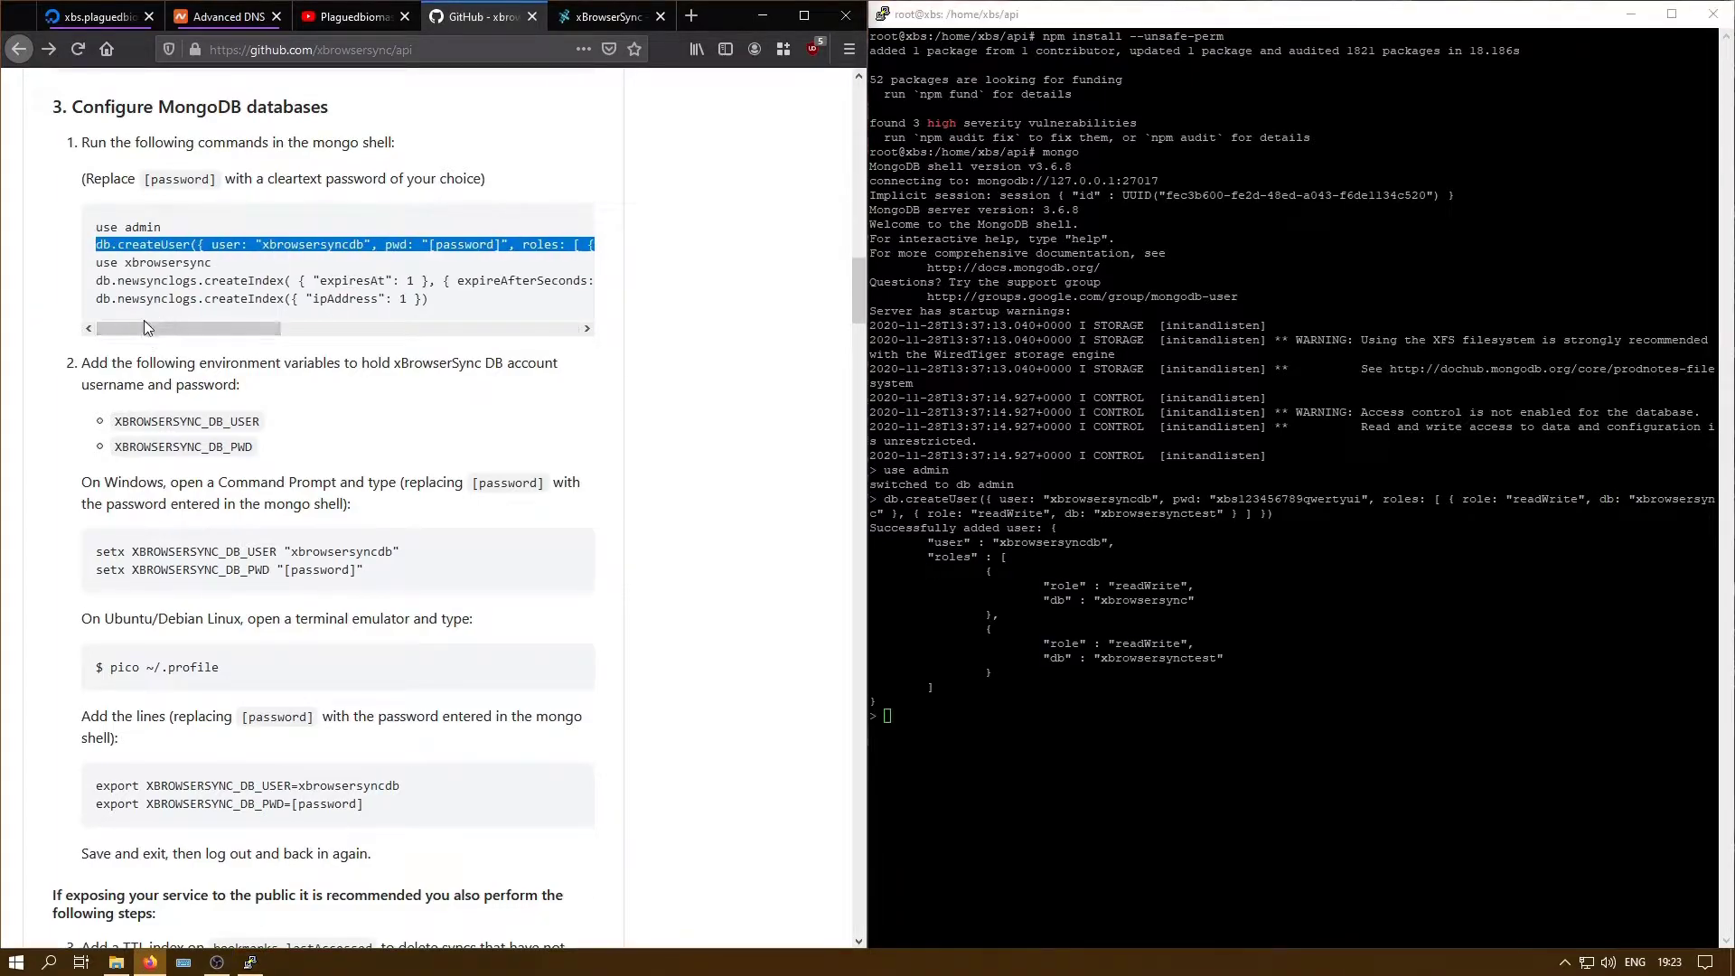
pyautogui.moveTo(94, 262); pyautogui.dragTo(214, 264)
pyautogui.rightClick(214, 264)
pyautogui.click(244, 276)
pyautogui.hotkey('alt', 'Tab')
pyautogui.press('shift+Insert')
pyautogui.press('Return')
# Create the expiresAt TTL index on newsynclogs.
pyautogui.moveTo(97, 283); pyautogui.dragTo(389, 281)
pyautogui.hotkey('ctrl', 'c')
pyautogui.hotkey('alt', 'Tab')
pyautogui.press('shift+Insert')
pyautogui.press('Return')
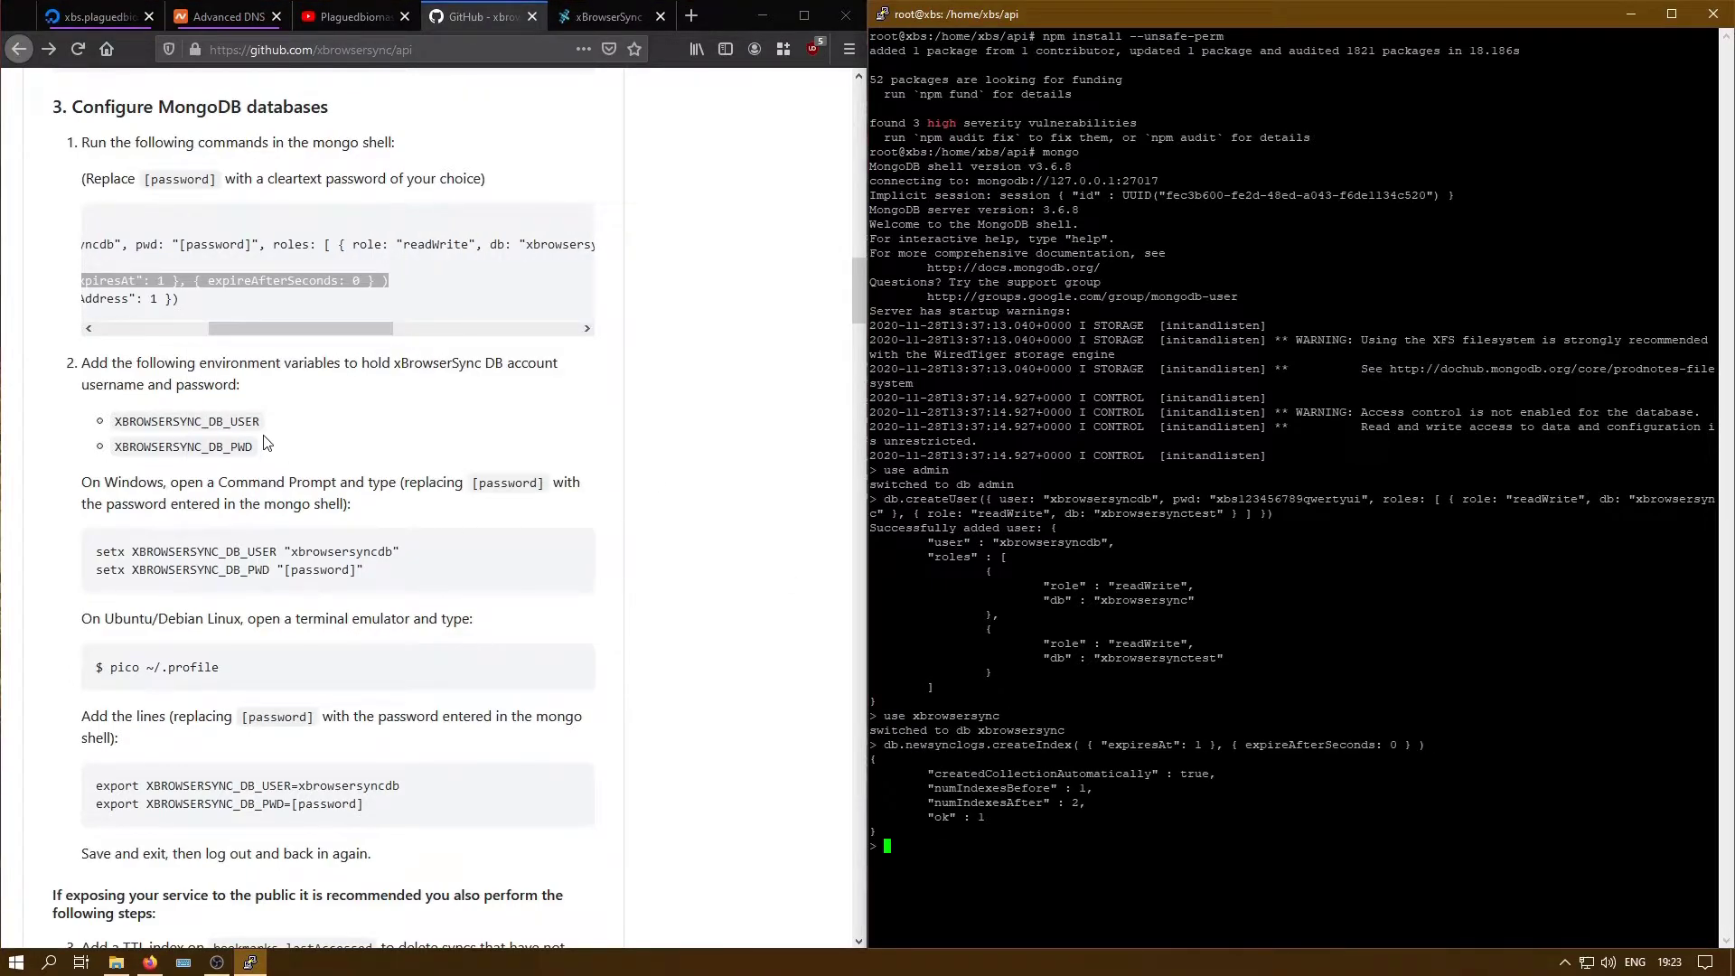
# Create the ipAddress index on newsynclogs and exit the mongo shell.
pyautogui.hotkey('alt', 'Tab')
pyautogui.hscroll(-5, 98, 300)
pyautogui.click(97, 300)
pyautogui.moveTo(97, 300); pyautogui.dragTo(428, 300)
pyautogui.rightClick(425, 301)
pyautogui.click(470, 318)
pyautogui.hotkey('alt', 'Tab')
pyautogui.press('shift+Insert')
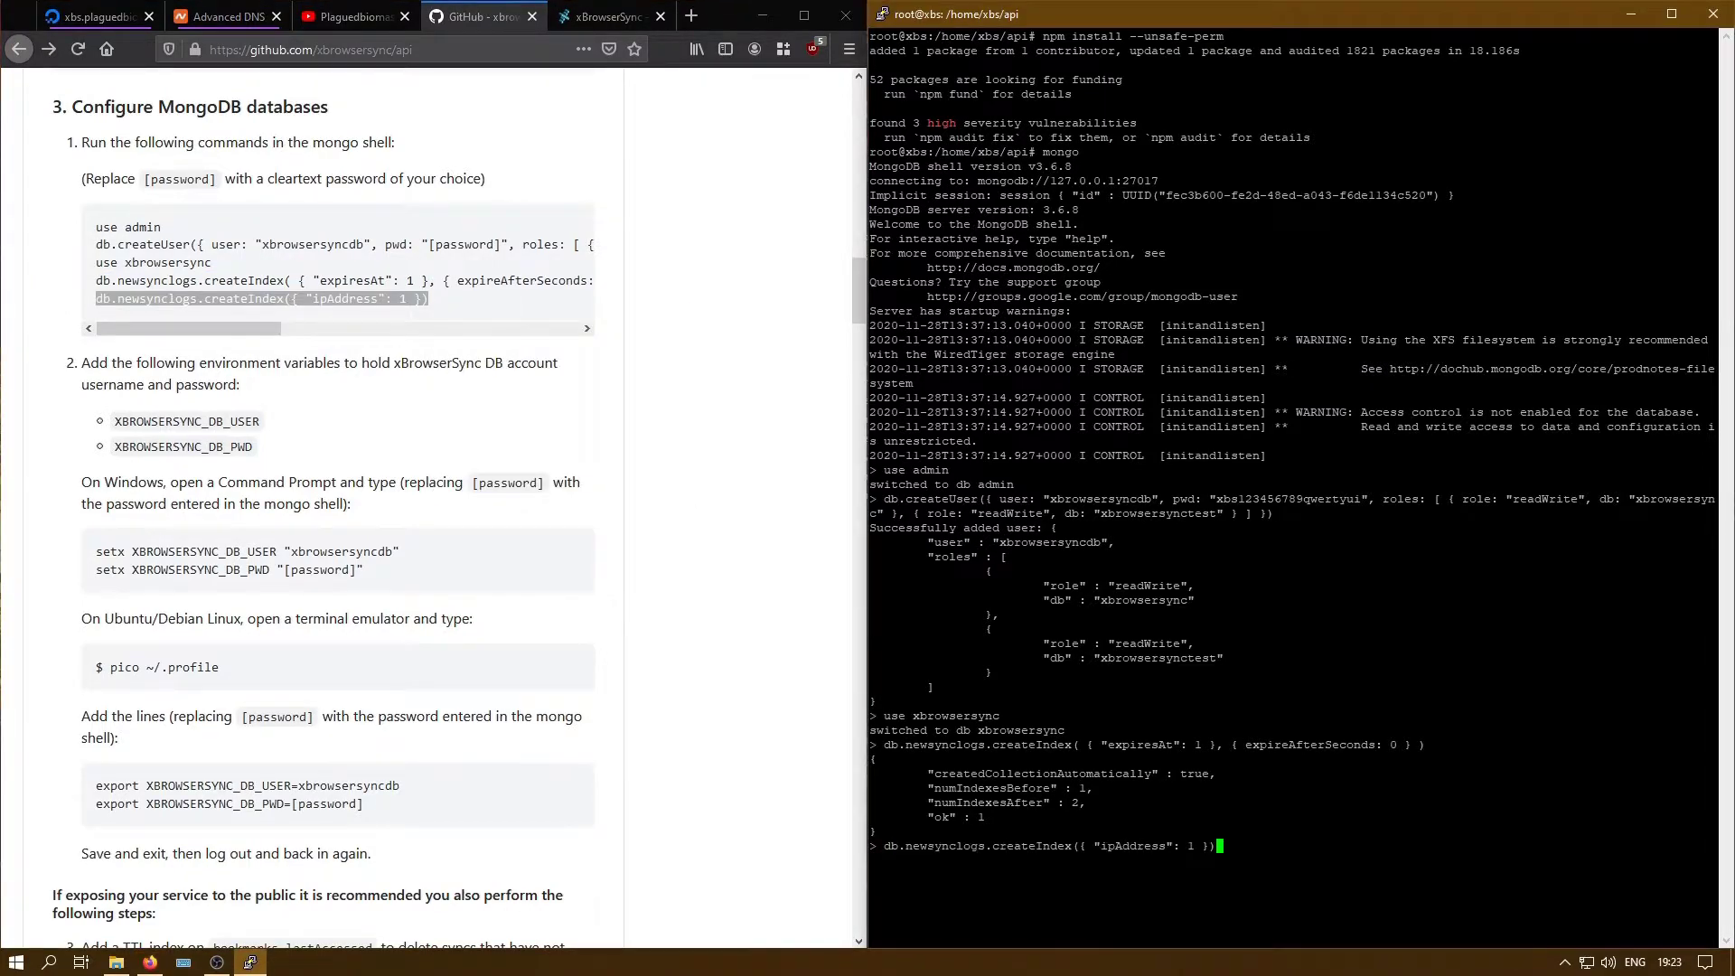
pyautogui.press('Return')
pyautogui.write('exit')
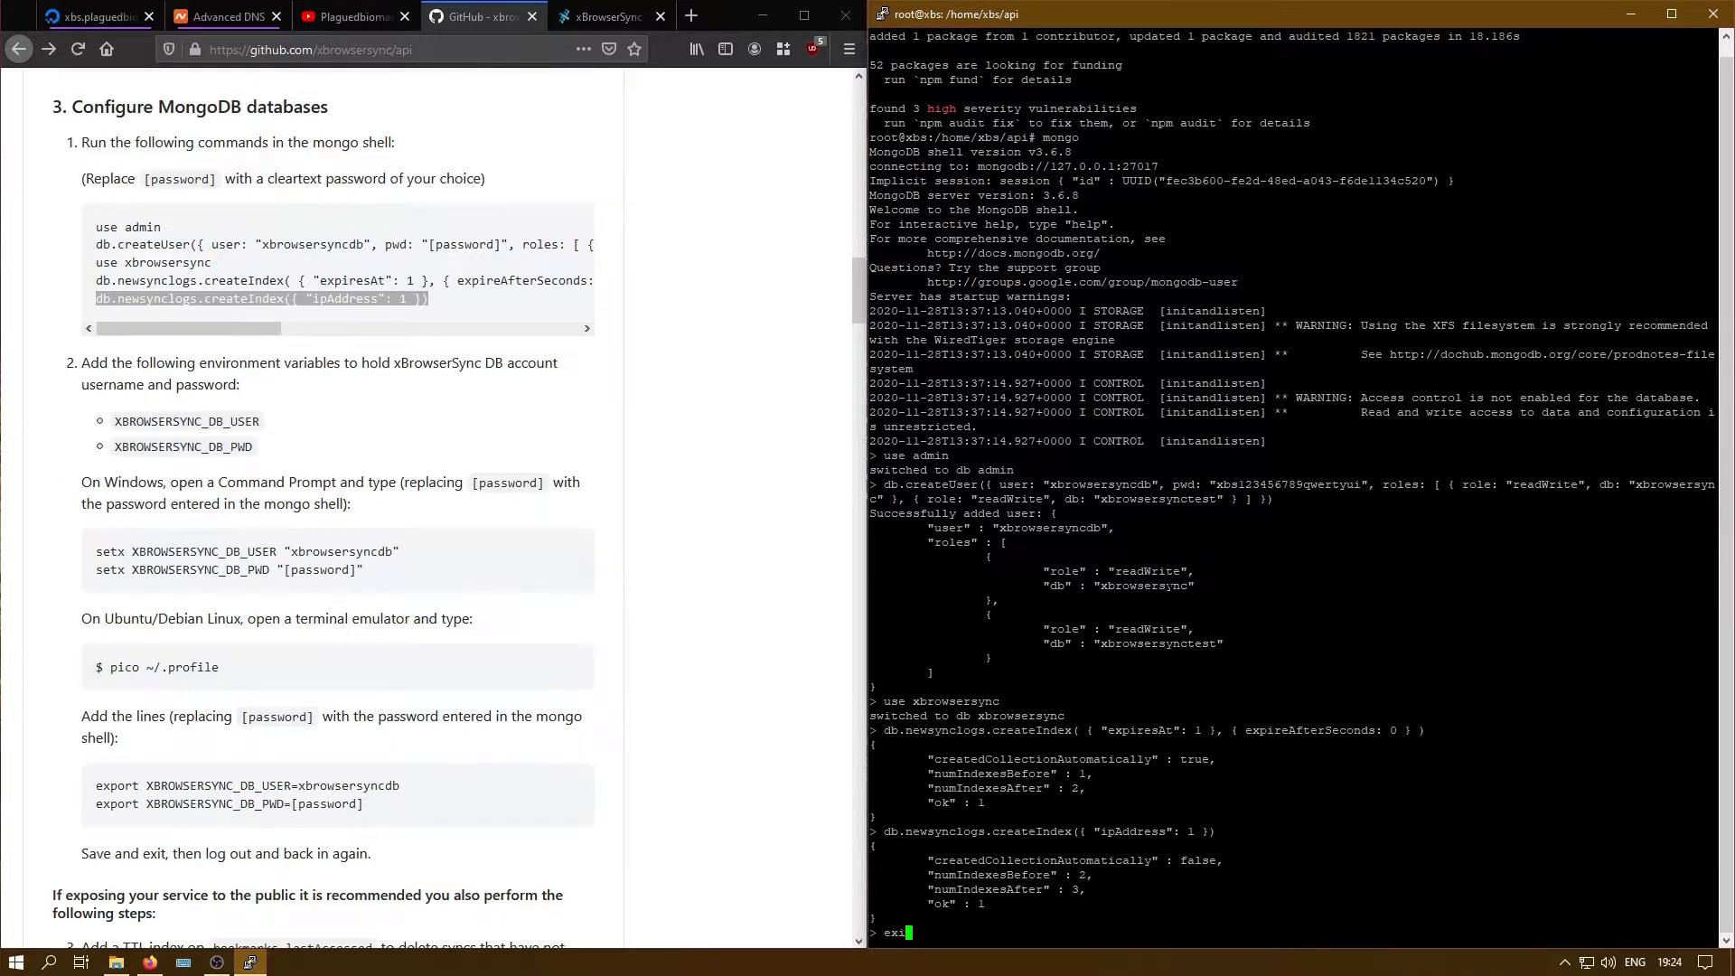
pyautogui.press('Return')
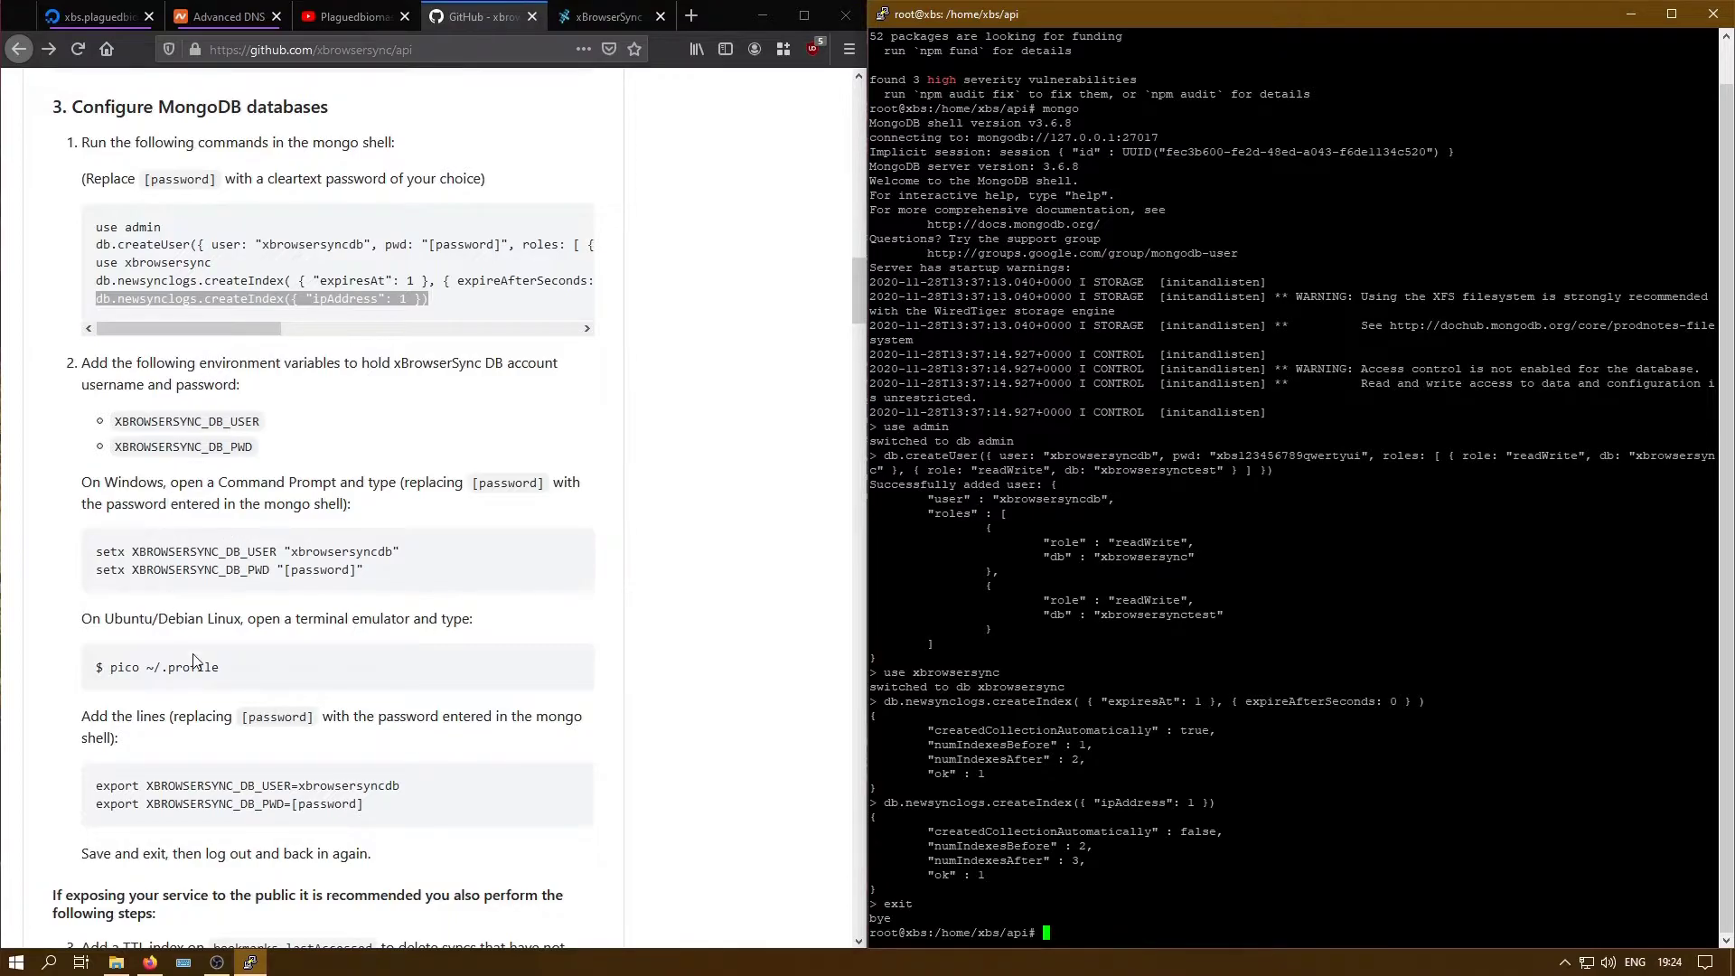
pyautogui.moveTo(243, 675); pyautogui.dragTo(114, 673)
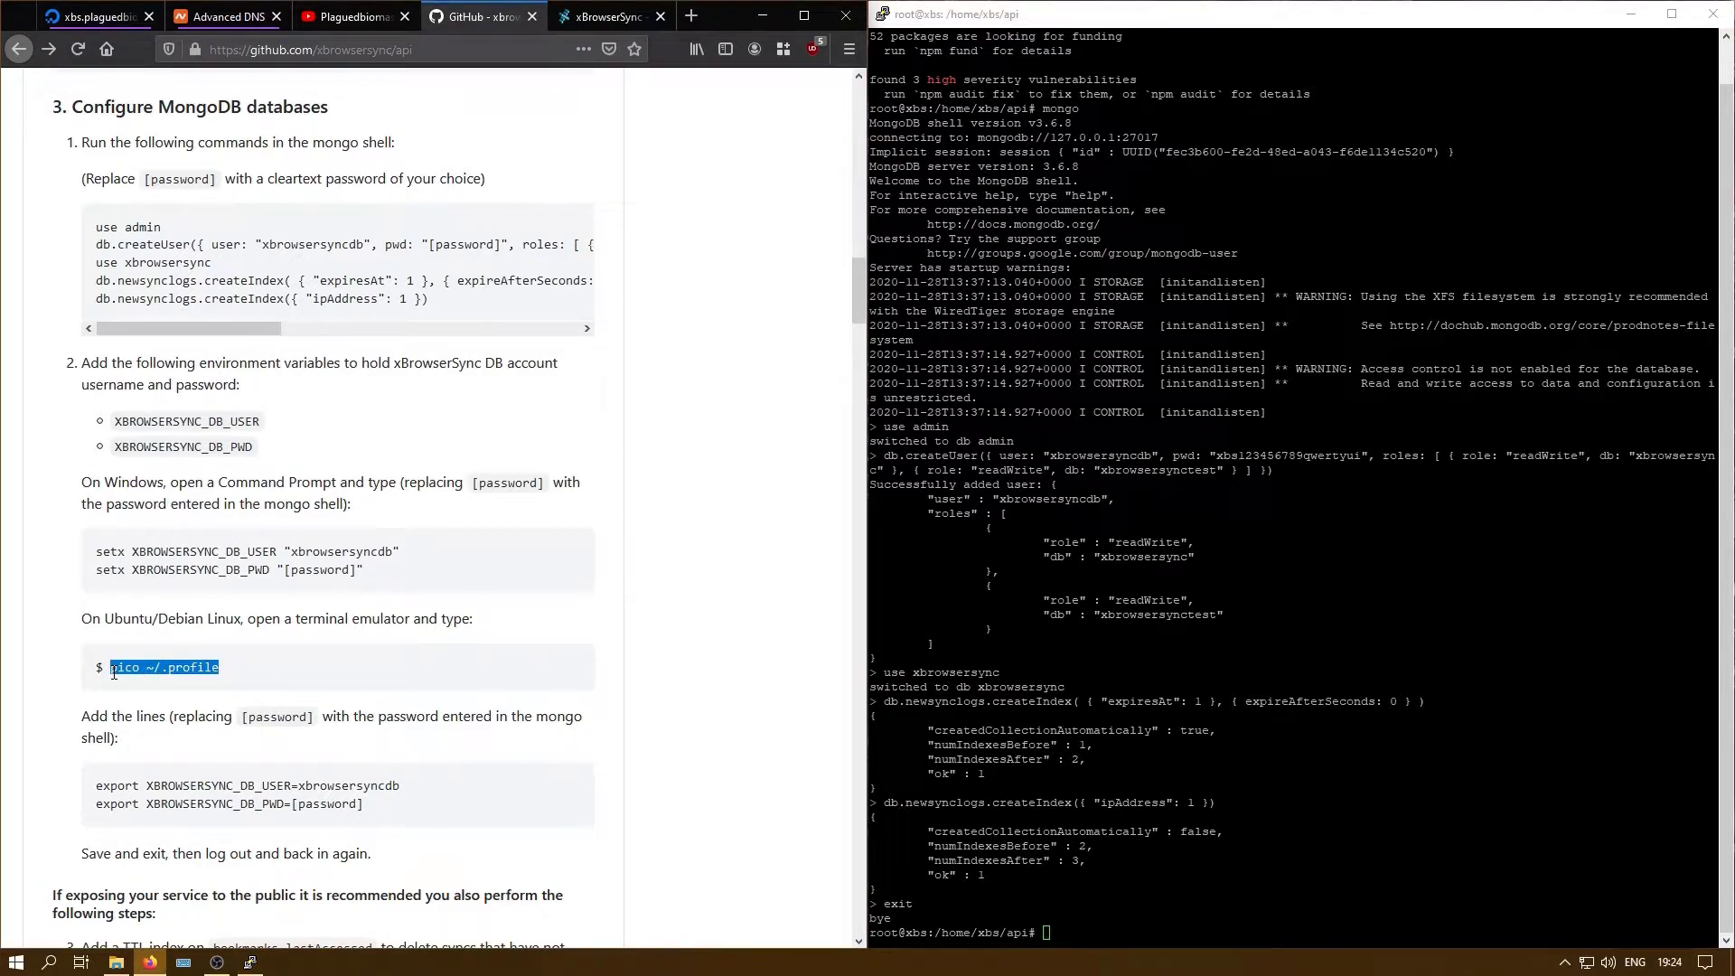
# Open /root/.profile in nano with pico ~/.profile.
pyautogui.rightClick(134, 667)
pyautogui.click(163, 685)
pyautogui.hotkey('alt', 'Tab')
pyautogui.press('shift+Insert')
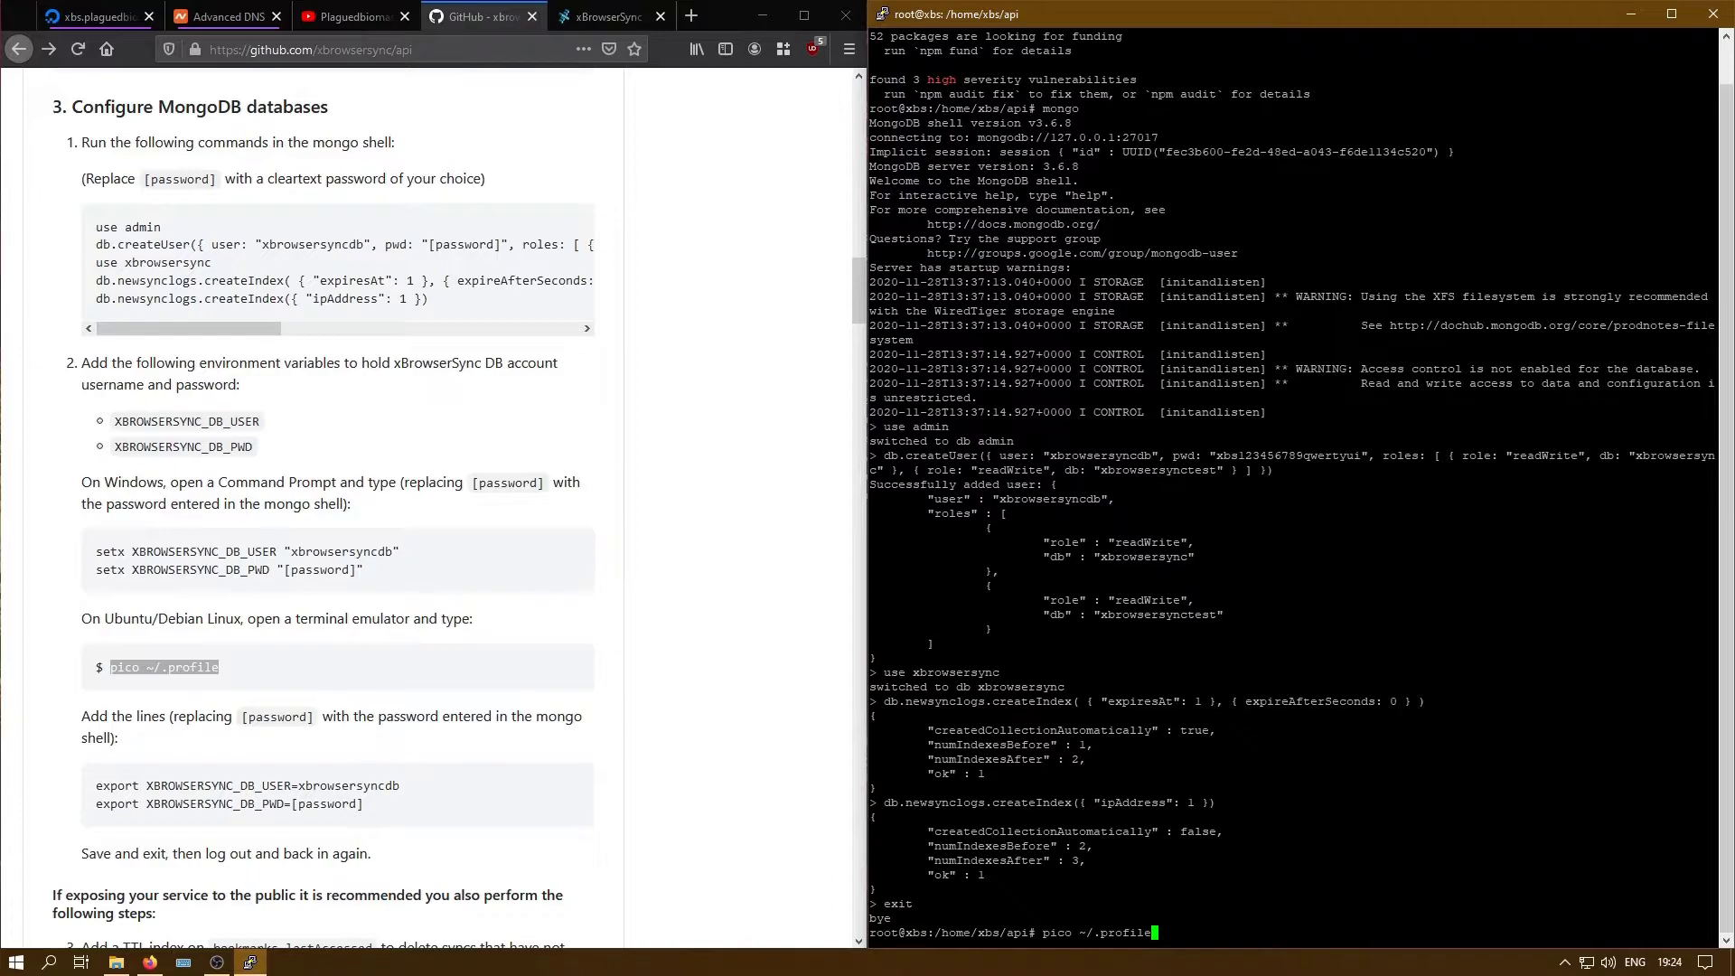
pyautogui.press('Return')
# Append the XBROWSERSYNC_DB_USER and XBROWSERSYNC_DB_PWD export lines, filling in the chosen password.
pyautogui.moveTo(364, 804); pyautogui.dragTo(95, 785)
pyautogui.rightClick(194, 800)
pyautogui.click(271, 608)
pyautogui.hotkey('alt', 'Tab')
pyautogui.hotkey('alt', '/')
pyautogui.press('Return')
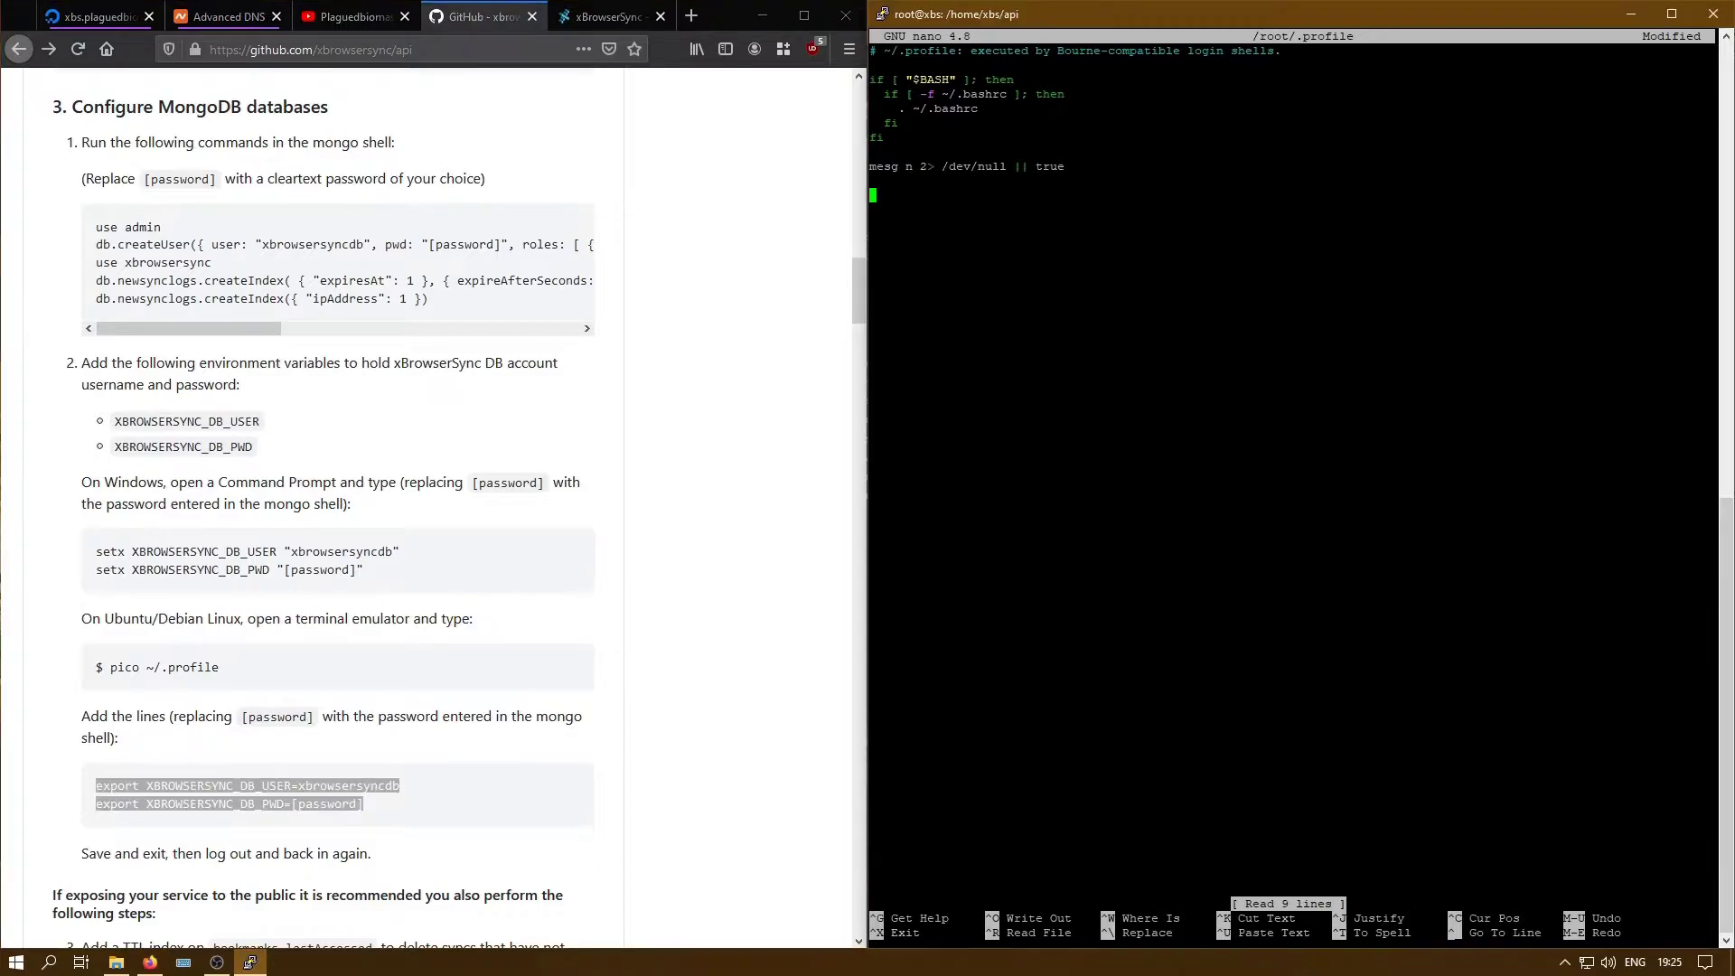
pyautogui.press('shift+Insert')
pyautogui.press('BackSpace')
pyautogui.press('BackSpace')
pyautogui.press('BackSpace')
pyautogui.press('BackSpace')
pyautogui.press('BackSpace')
pyautogui.press('BackSpace')
pyautogui.press('BackSpace')
pyautogui.press('BackSpace')
pyautogui.press('BackSpace')
pyautogui.press('BackSpace')
# Save .profile and exit nano back to the shell.
pyautogui.click(719, 608)
pyautogui.scroll(-4, 718, 608)
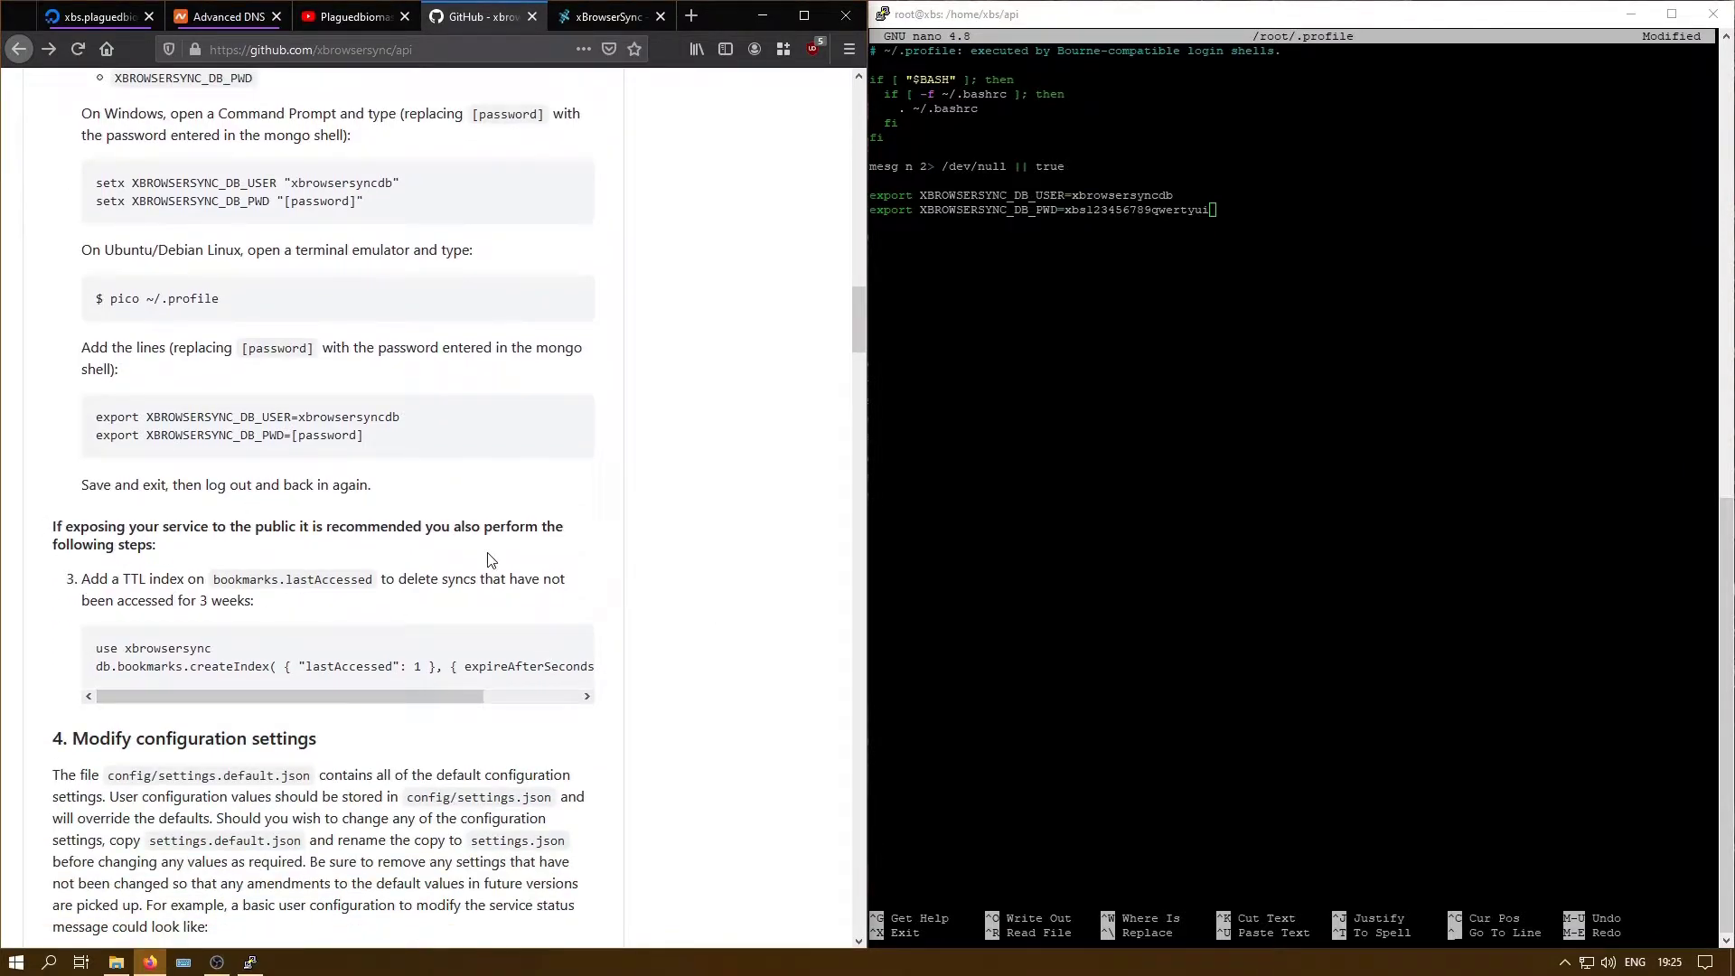
pyautogui.scroll(-1, 489, 561)
pyautogui.moveTo(311, 600); pyautogui.dragTo(250, 596)
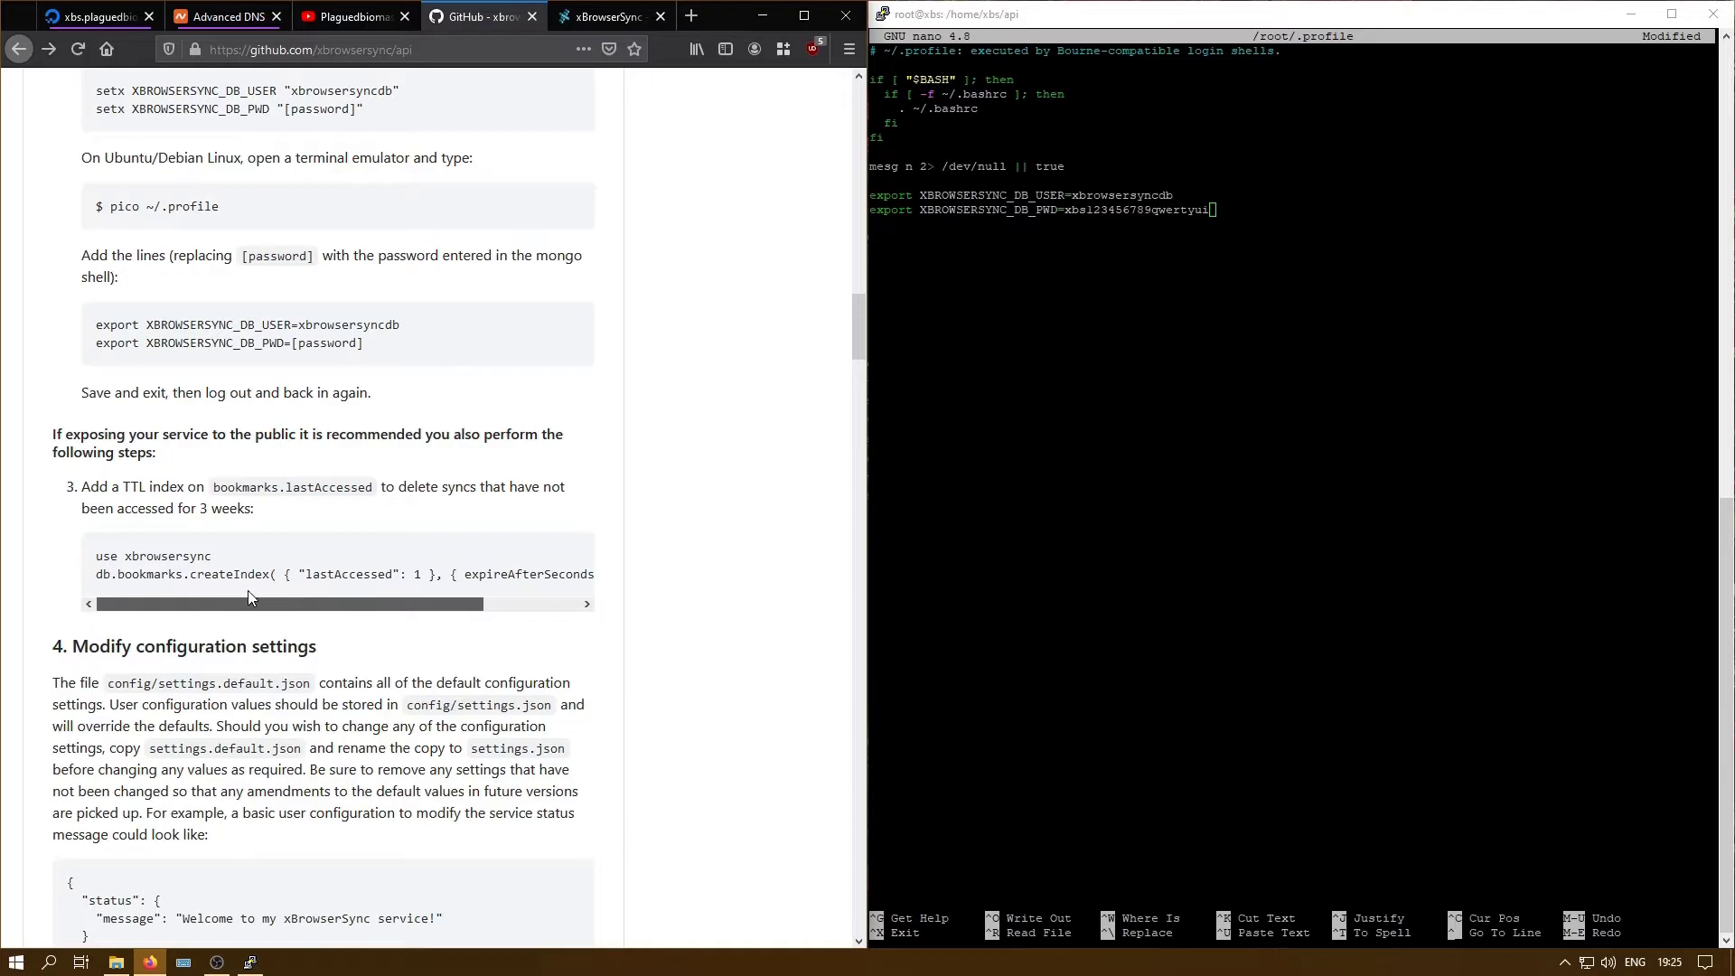
pyautogui.hotkey('alt', 'Tab')
pyautogui.hotkey('ctrl', 'x')
pyautogui.press('y')
pyautogui.press('Return')
pyautogui.press('Up')
pyautogui.press('Up')
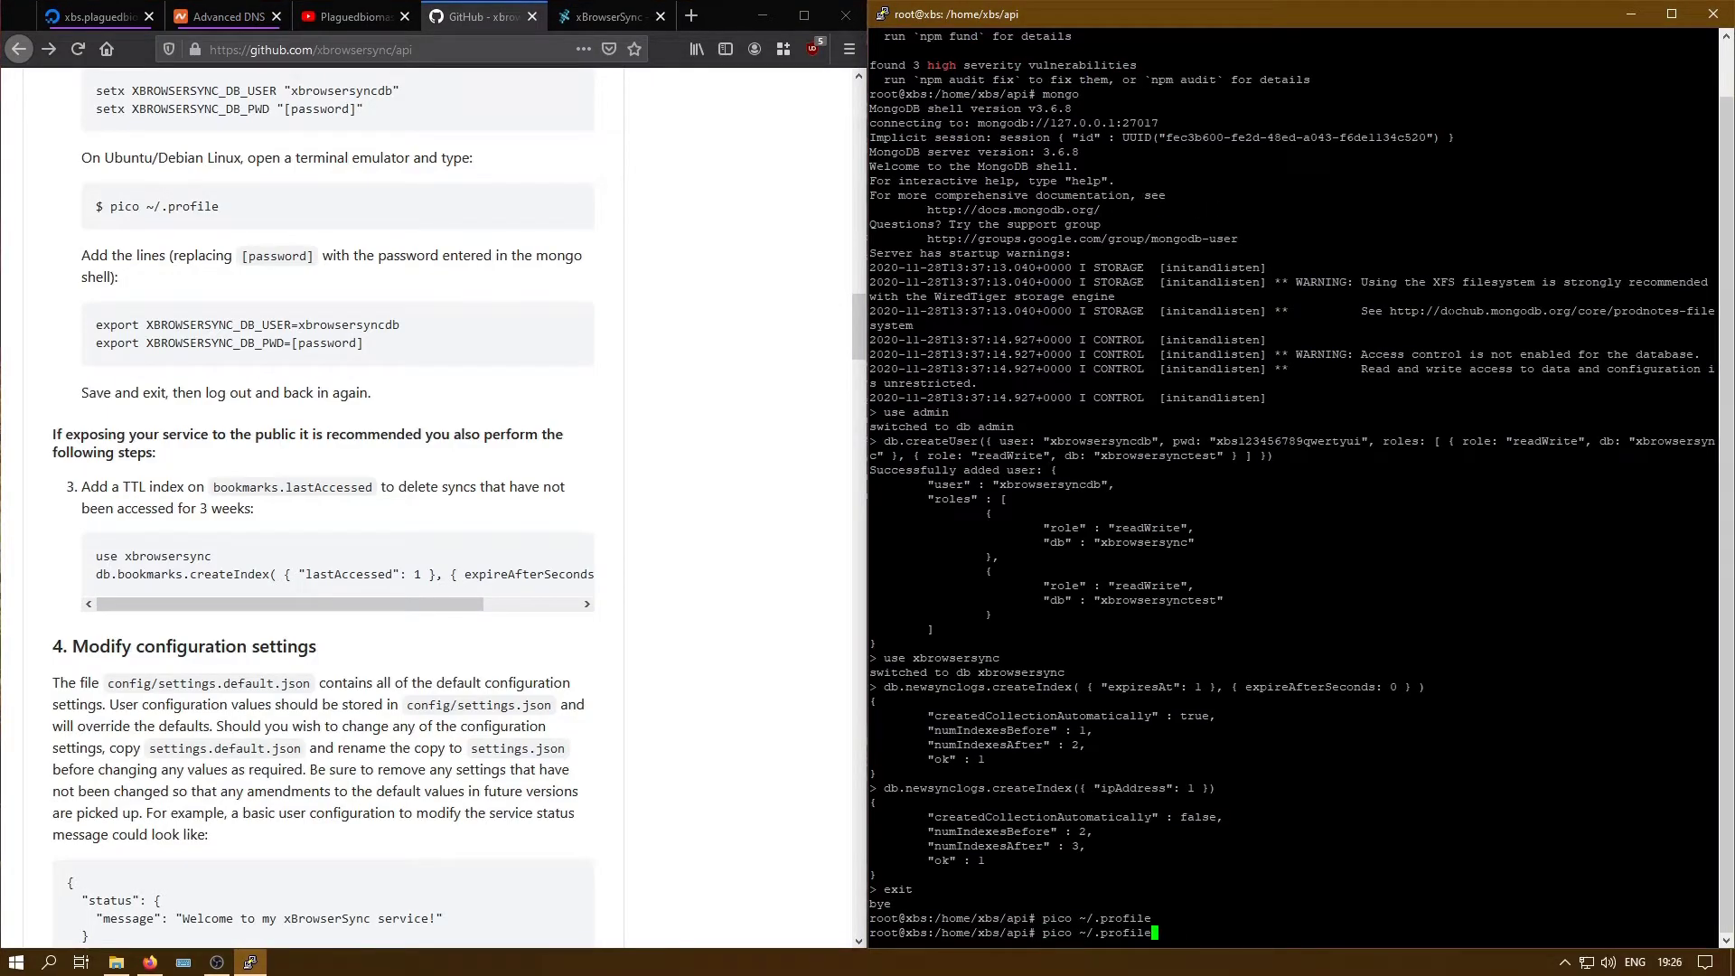
# Start the mongo shell and switch to the xbrowsersync database.
pyautogui.press('Return')
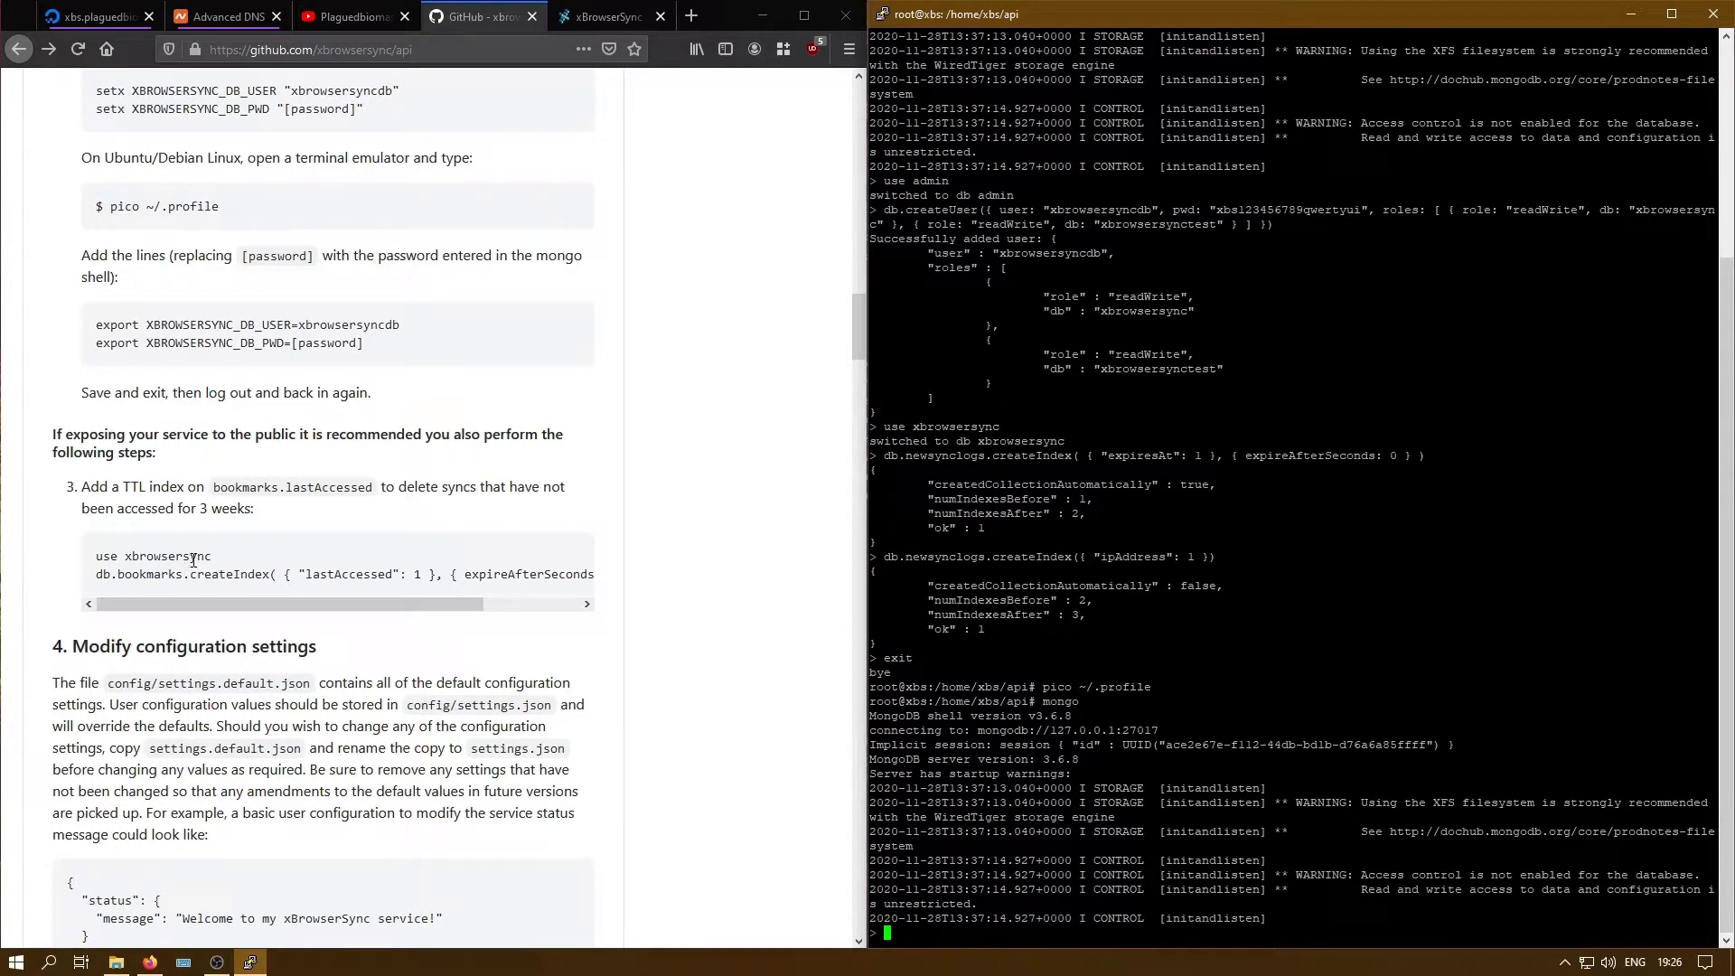
pyautogui.moveTo(217, 555); pyautogui.dragTo(96, 556)
pyautogui.rightClick(115, 555)
pyautogui.click(217, 583)
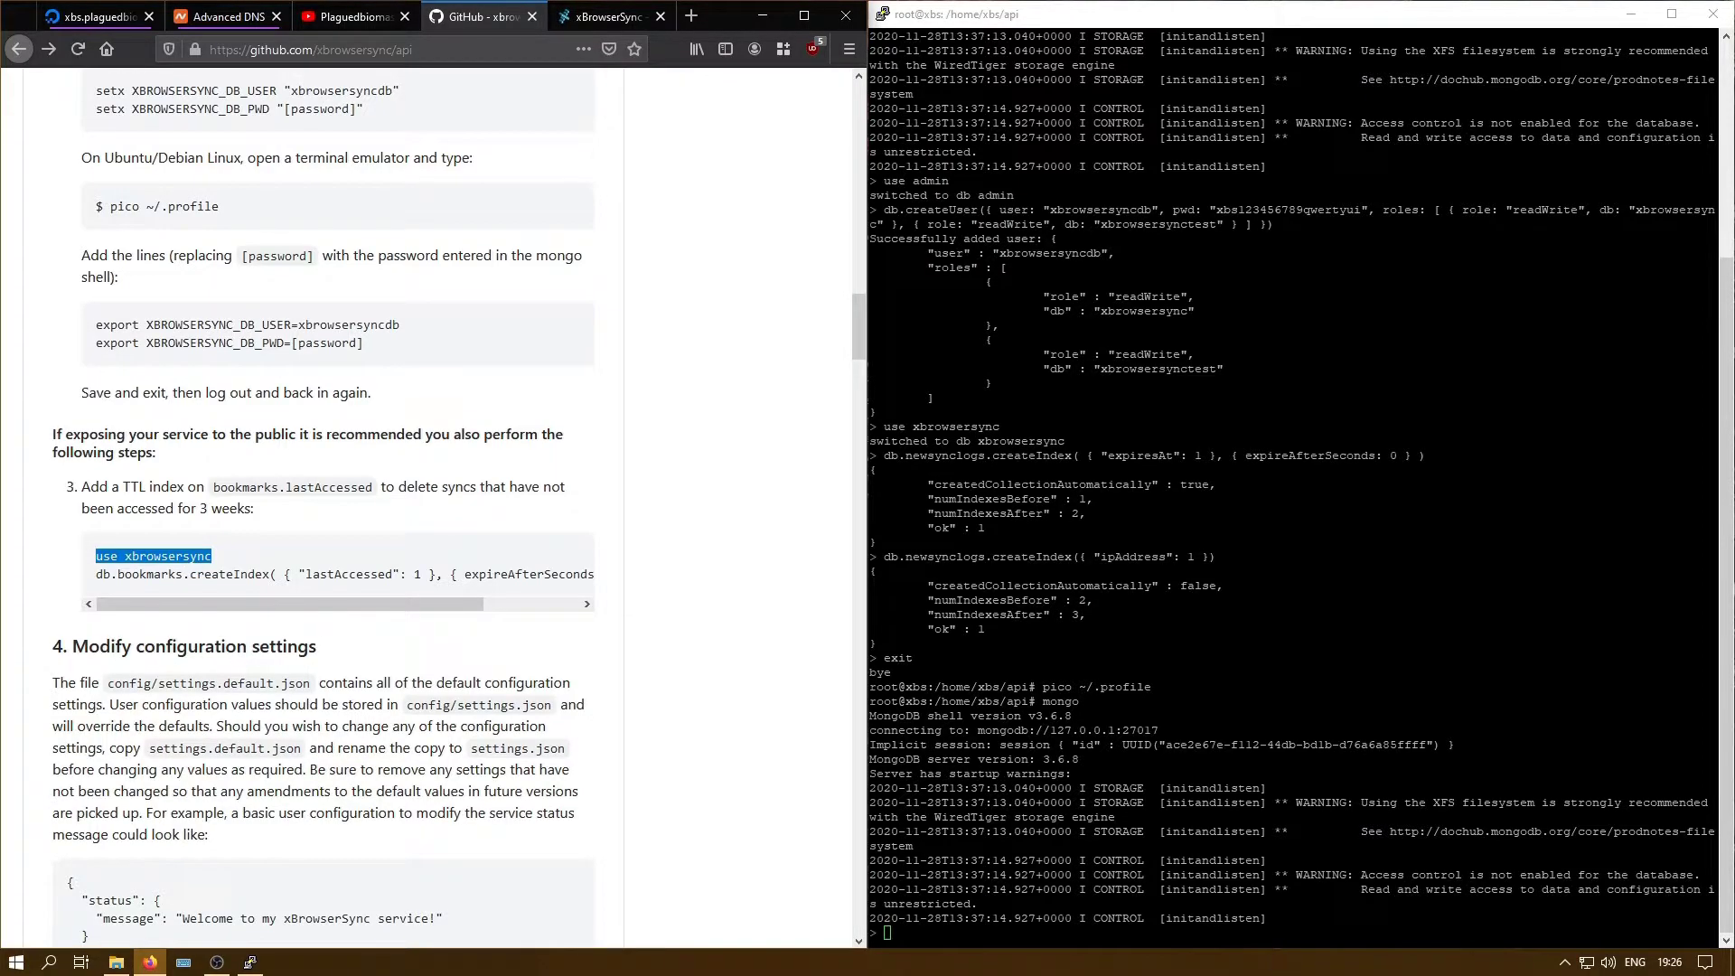
pyautogui.hotkey('alt', 'Tab')
pyautogui.press('shift+Insert')
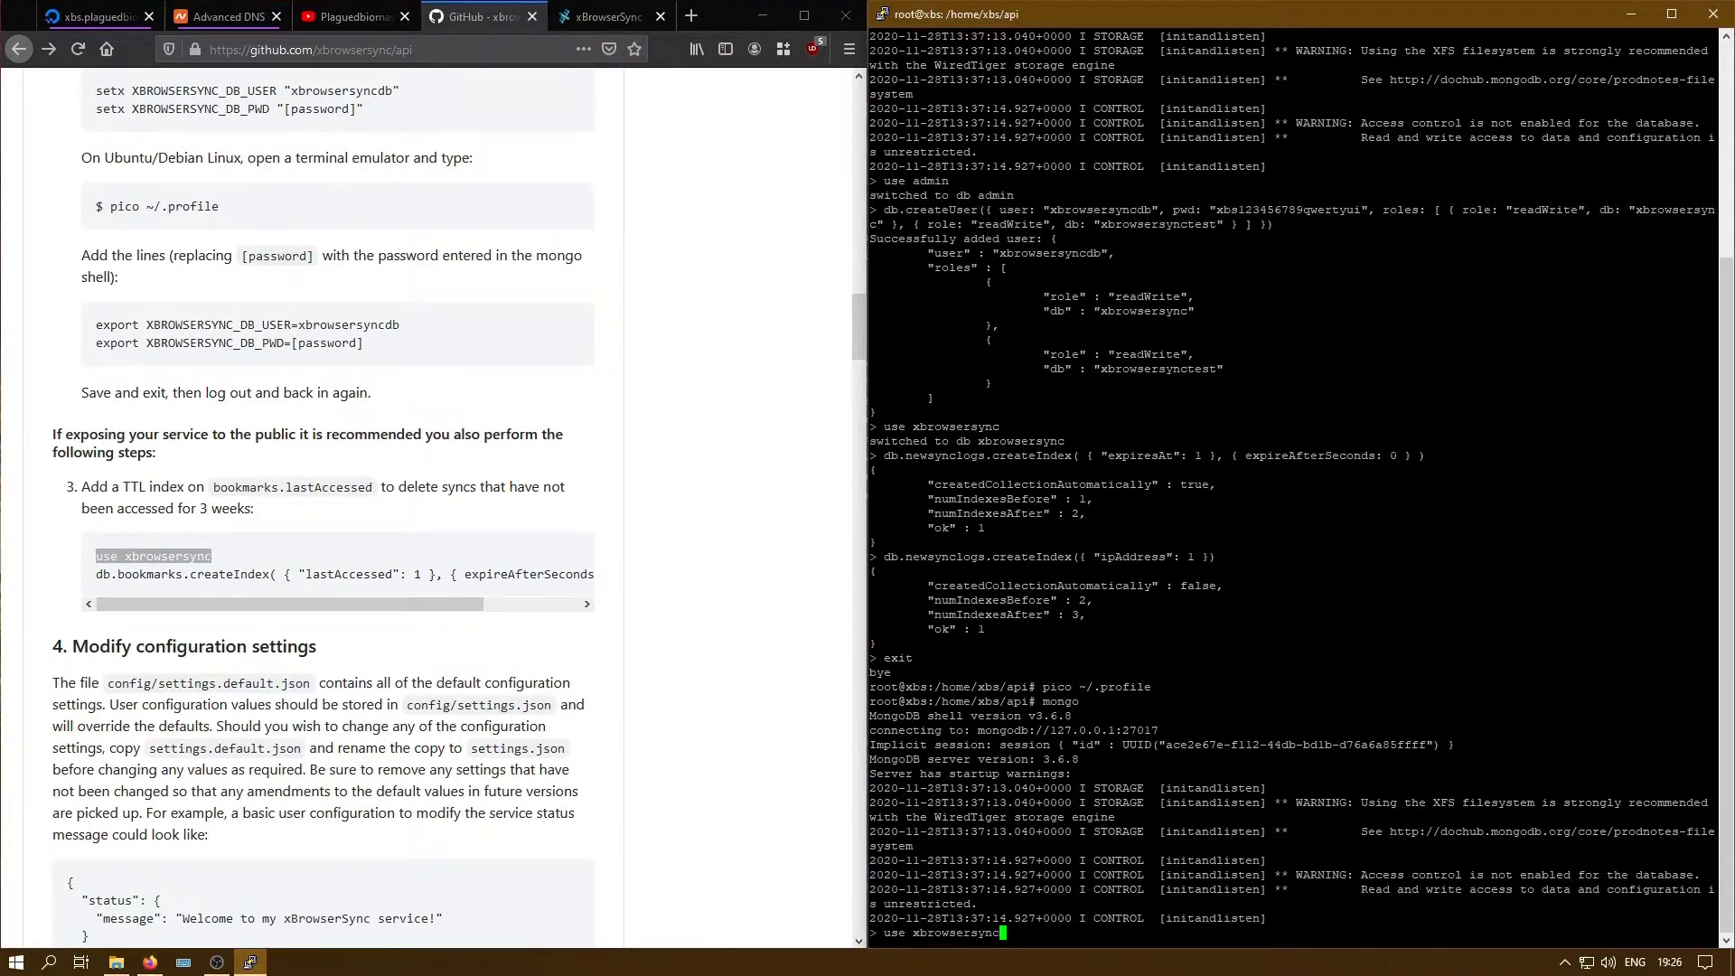
pyautogui.press('Return')
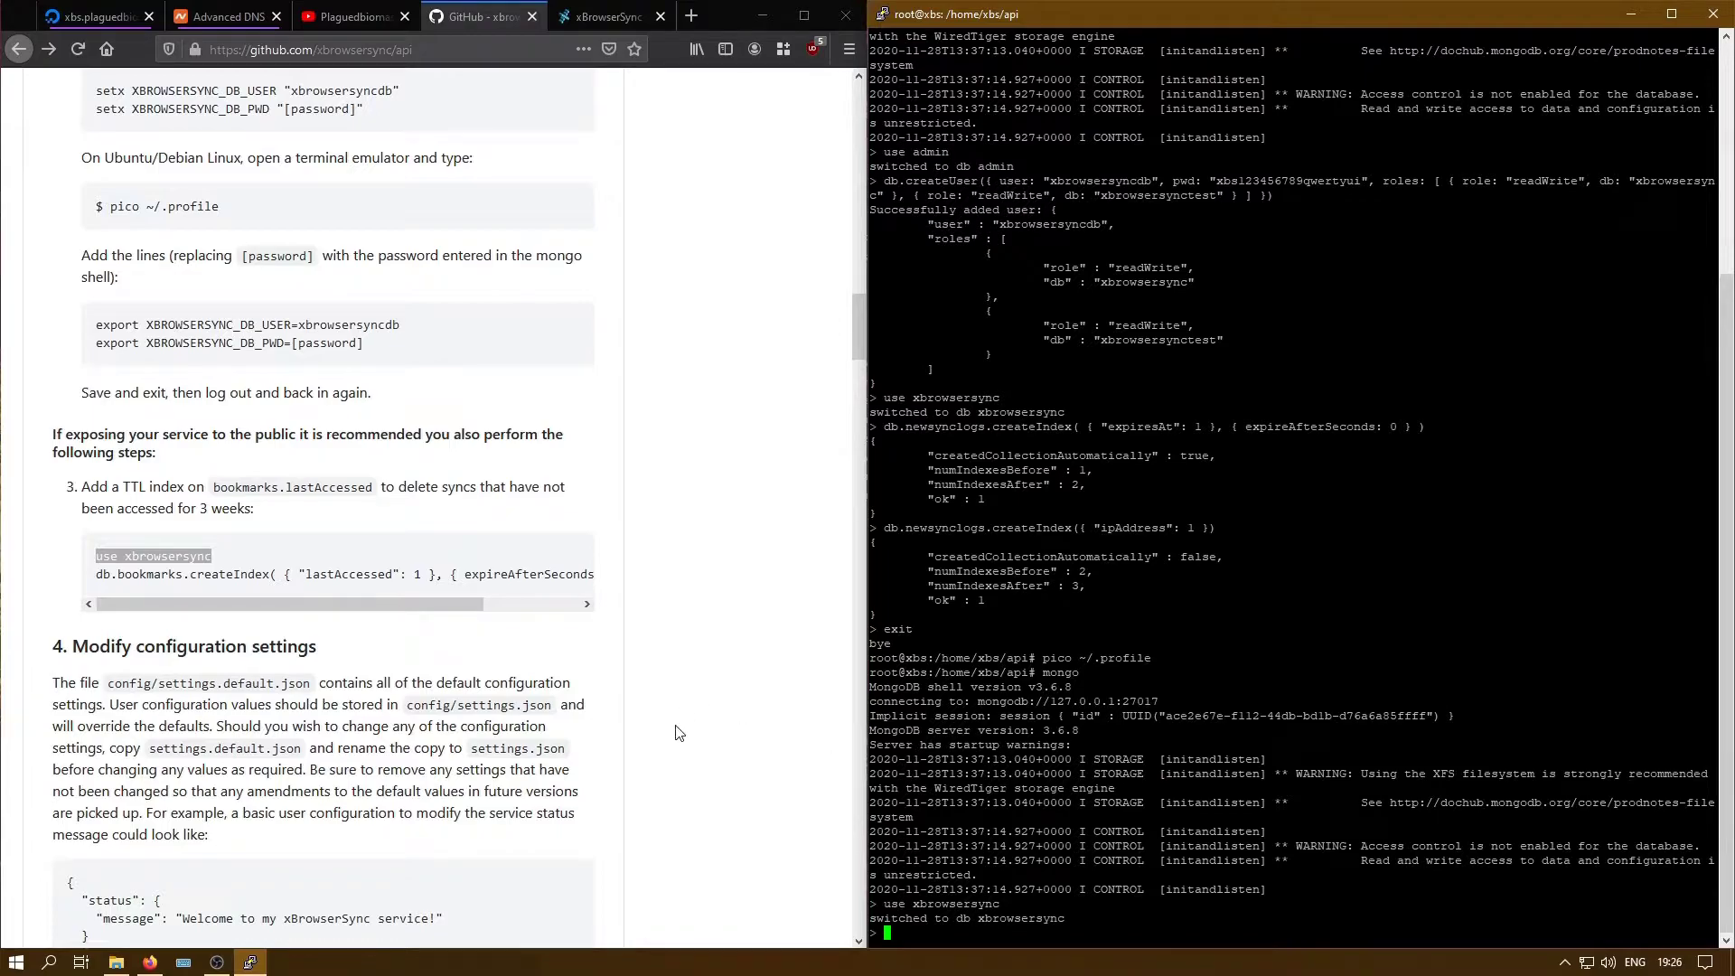
# Create a 21-day (21*86400 s) TTL index on bookmarks.lastAccessed, then exit mongo.
pyautogui.moveTo(95, 574); pyautogui.dragTo(598, 576)
pyautogui.rightClick(564, 569)
pyautogui.click(597, 582)
pyautogui.click(1075, 931)
pyautogui.rightClick(1075, 931)
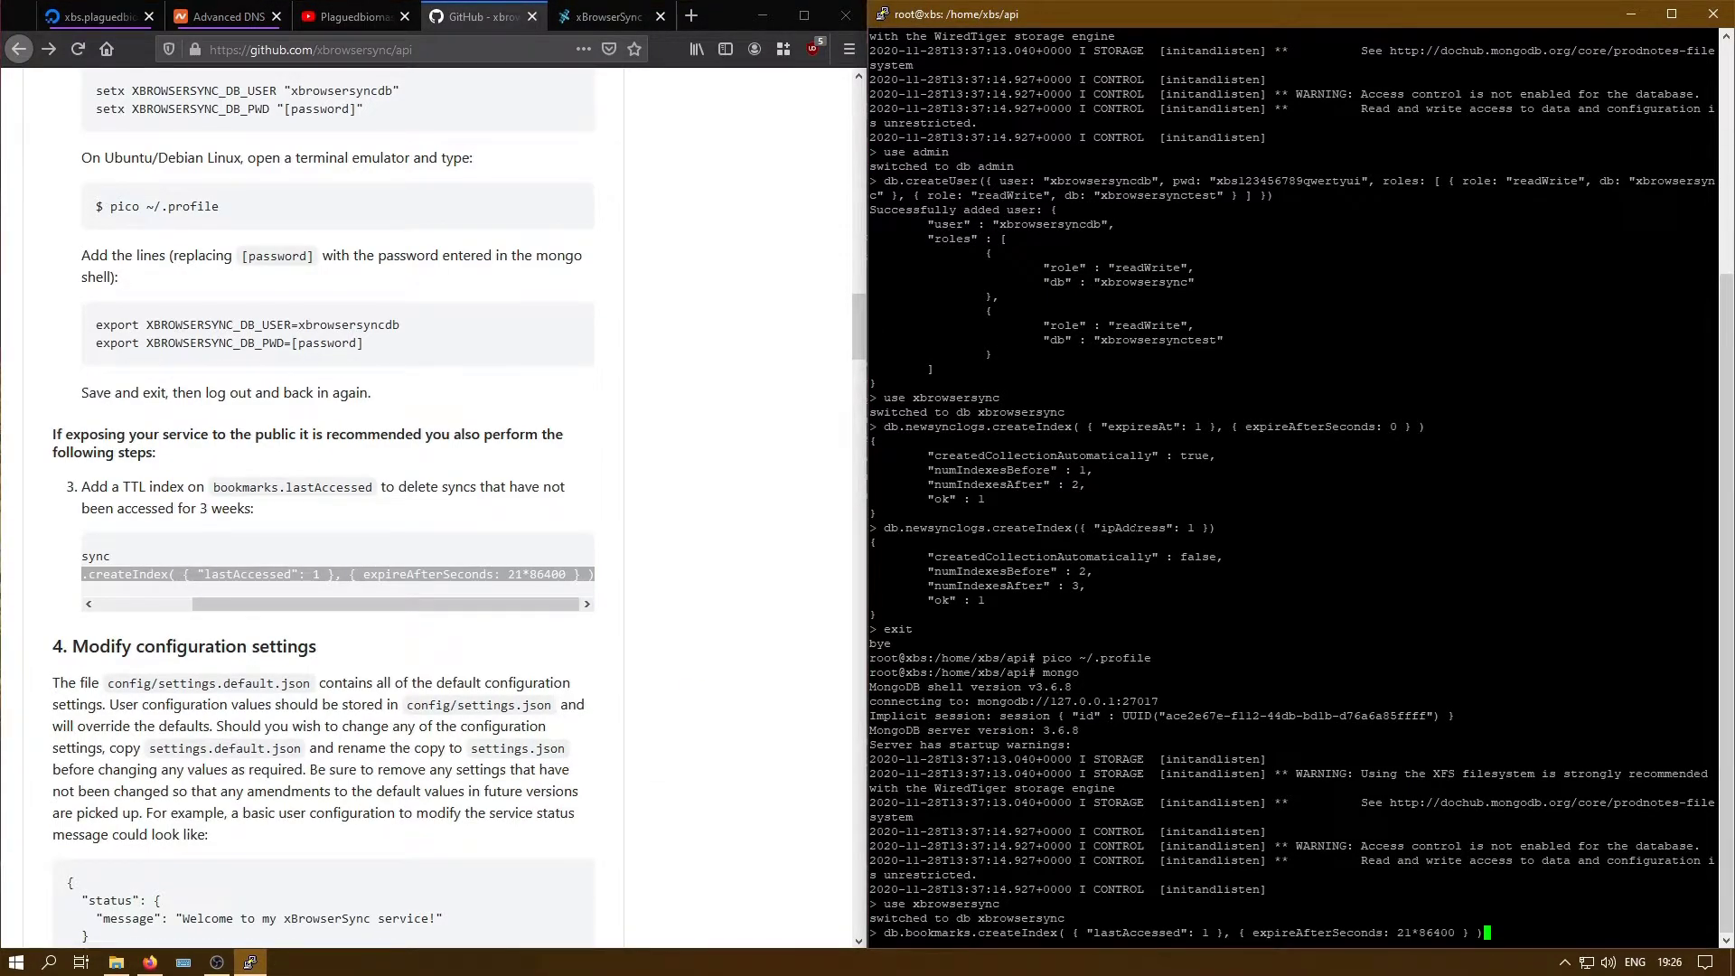
pyautogui.press('Return')
pyautogui.write('exit')
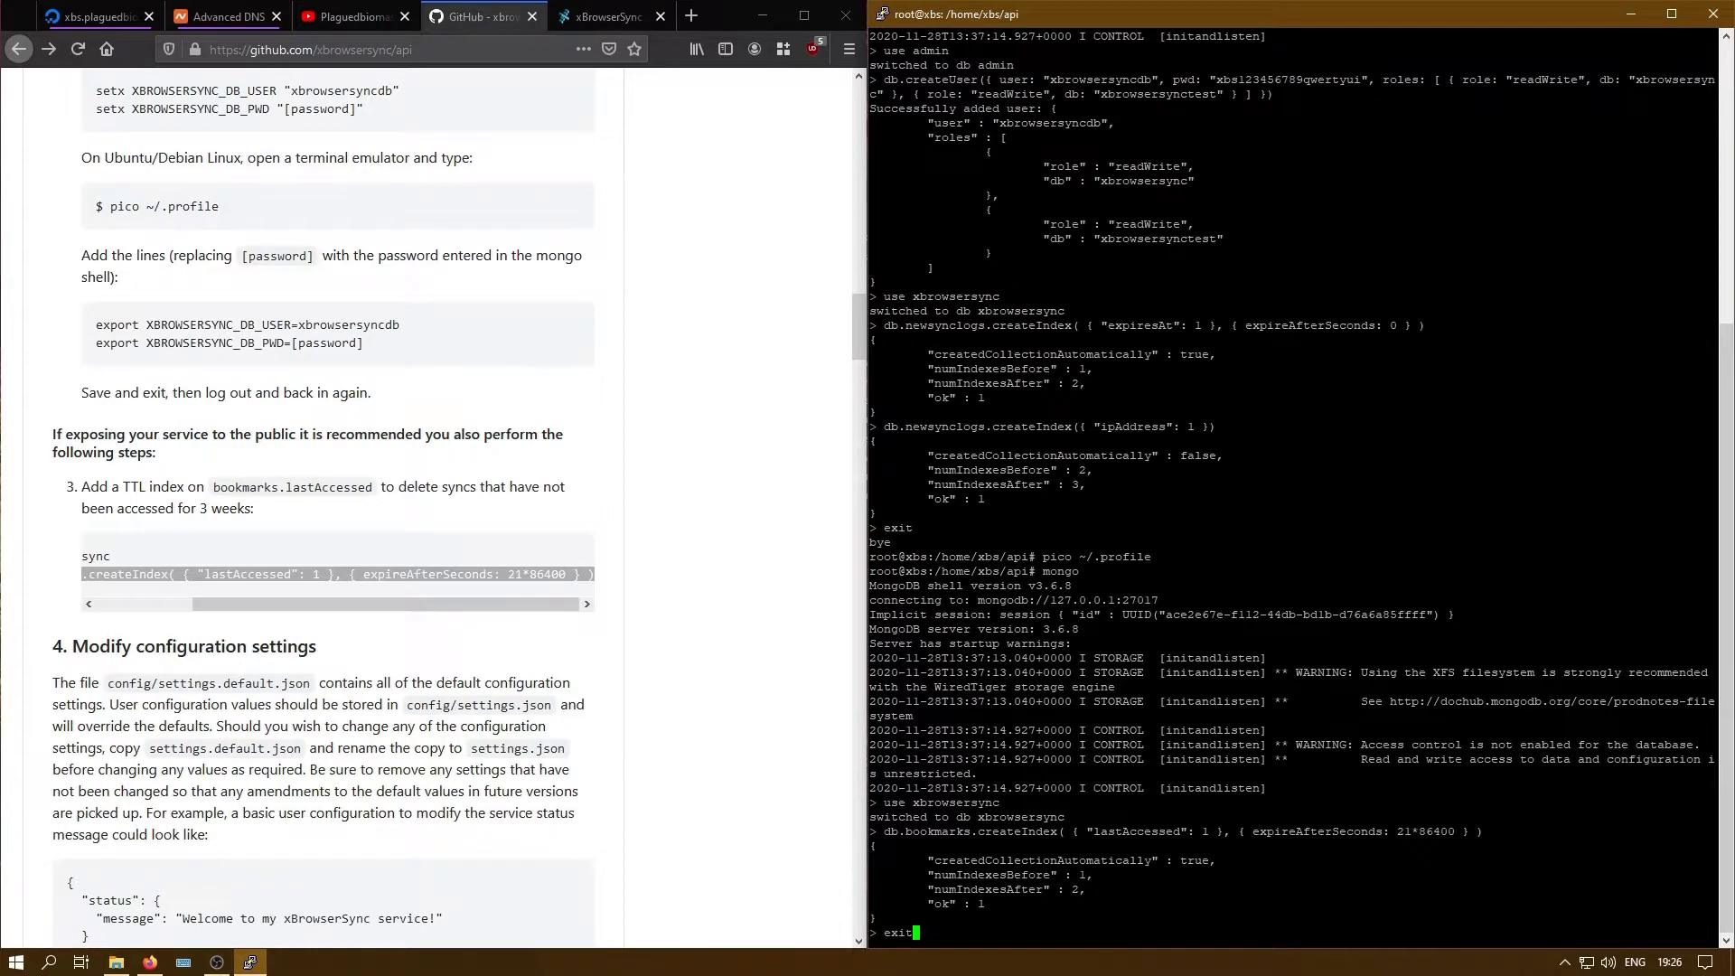
pyautogui.press('Return')
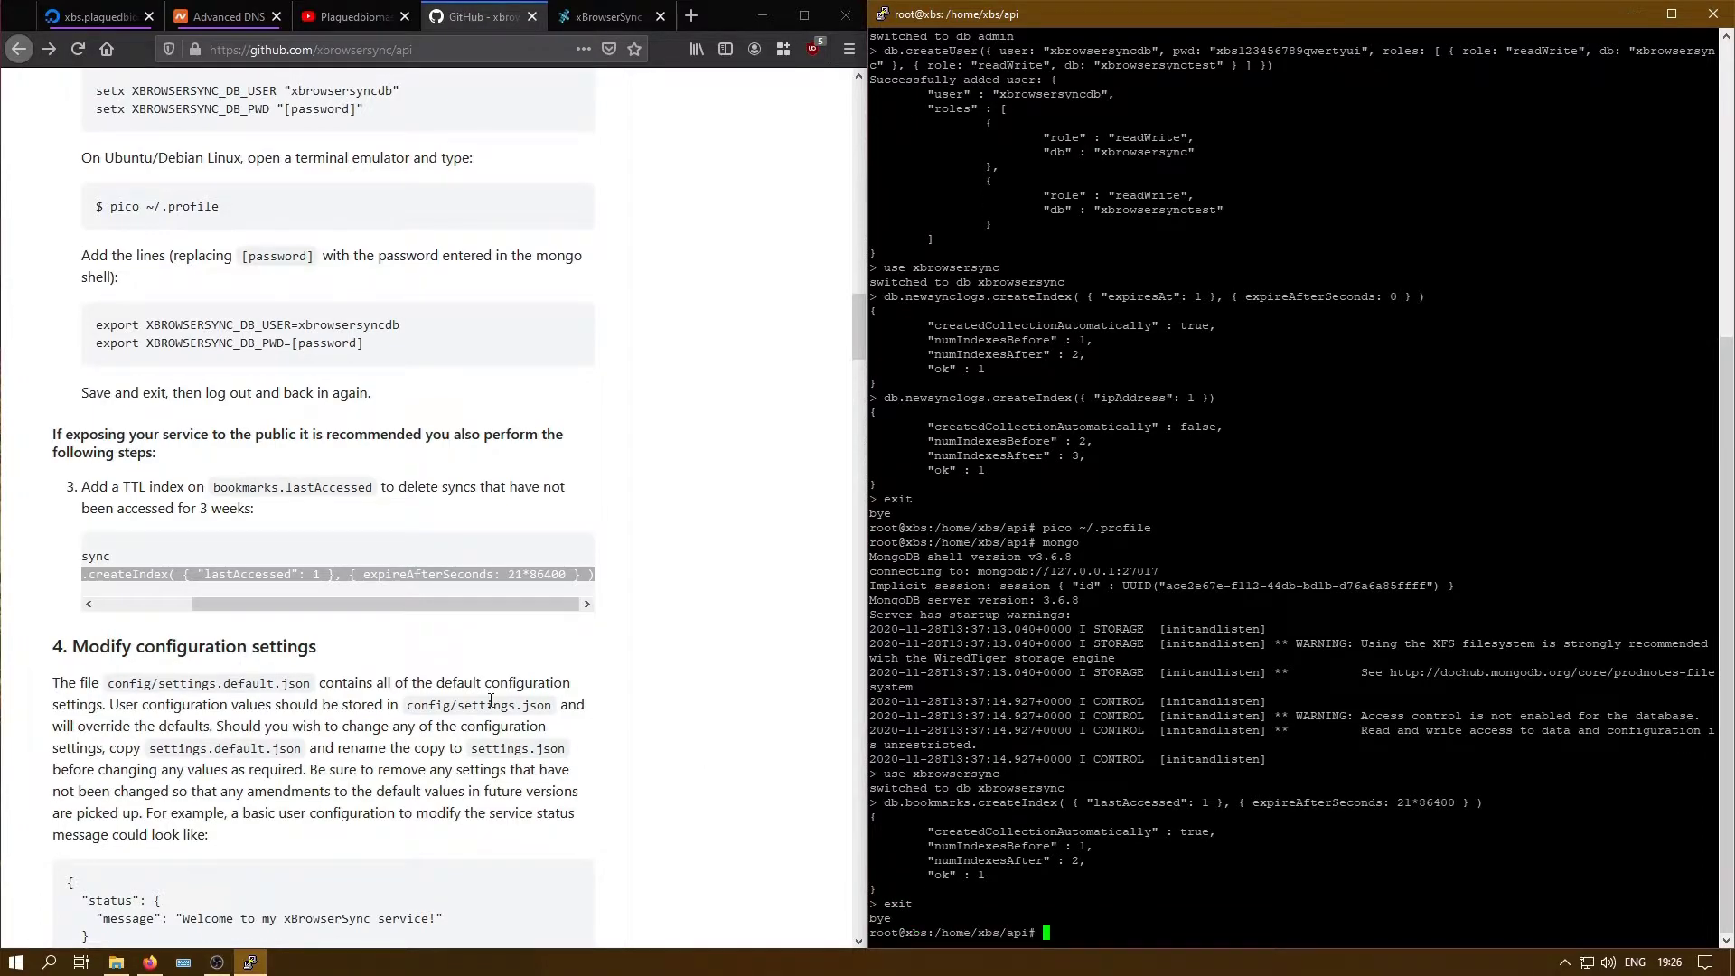
# Move from the api folder into its config folder and list the files there.
pyautogui.click(478, 672)
pyautogui.scroll(-1, 479, 672)
pyautogui.scroll(-3, 479, 673)
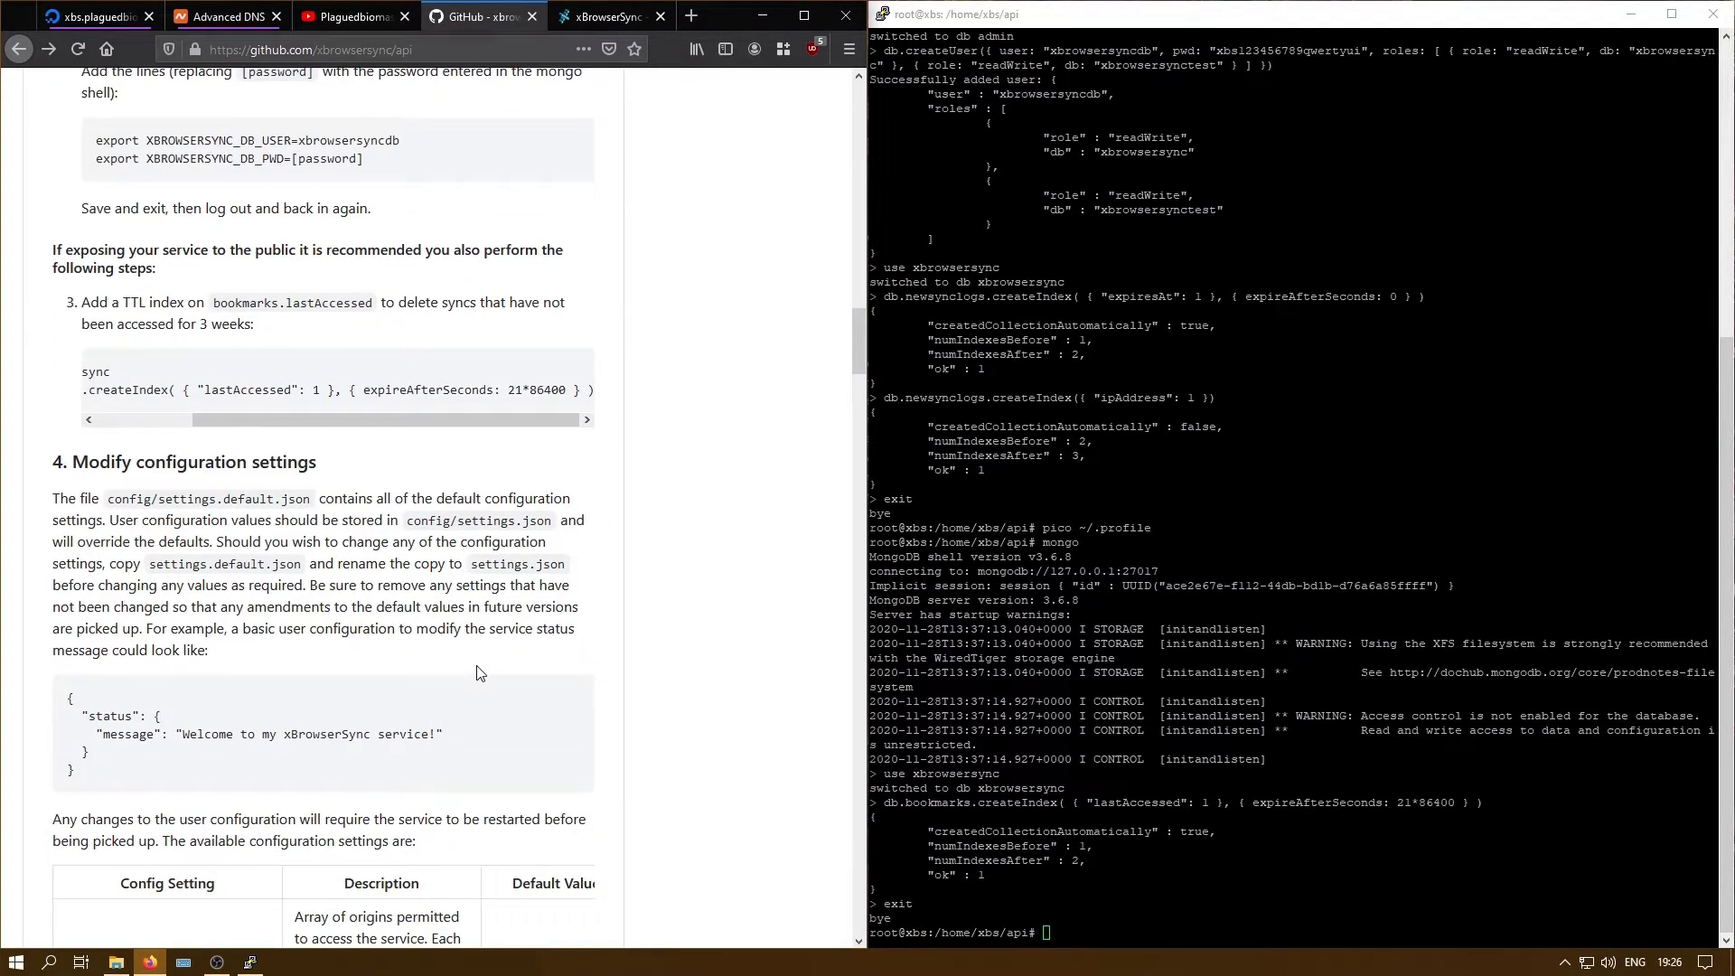
pyautogui.scroll(-5, 479, 672)
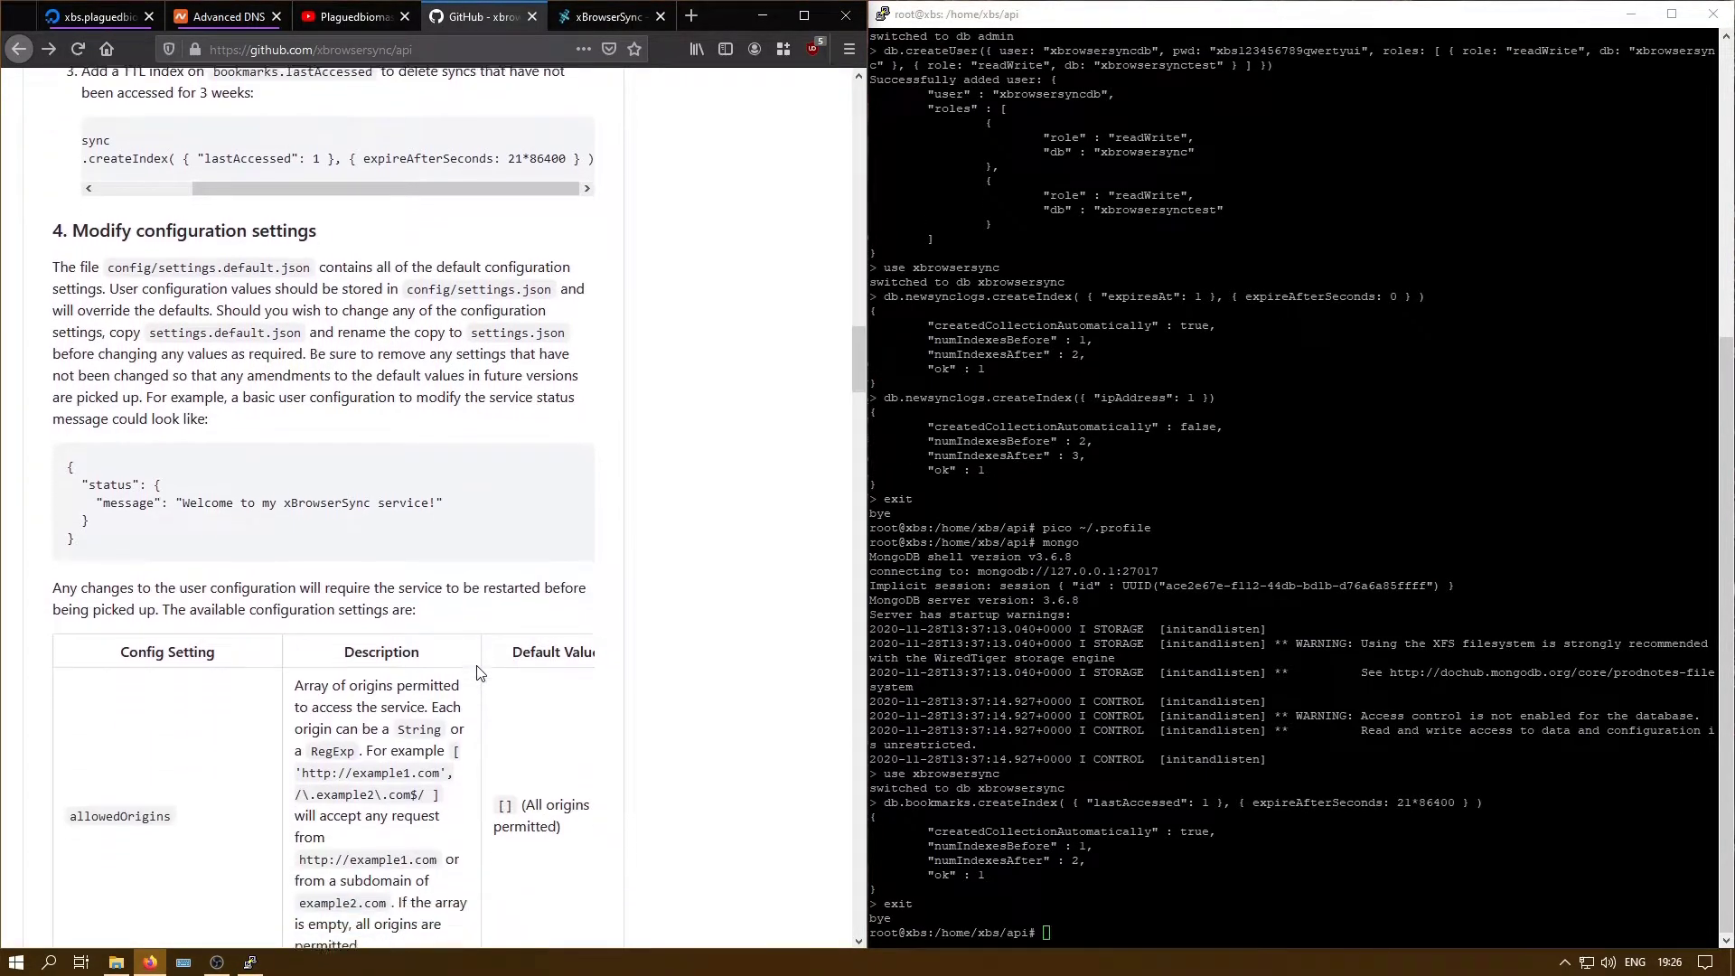
pyautogui.scroll(-2, 511, 641)
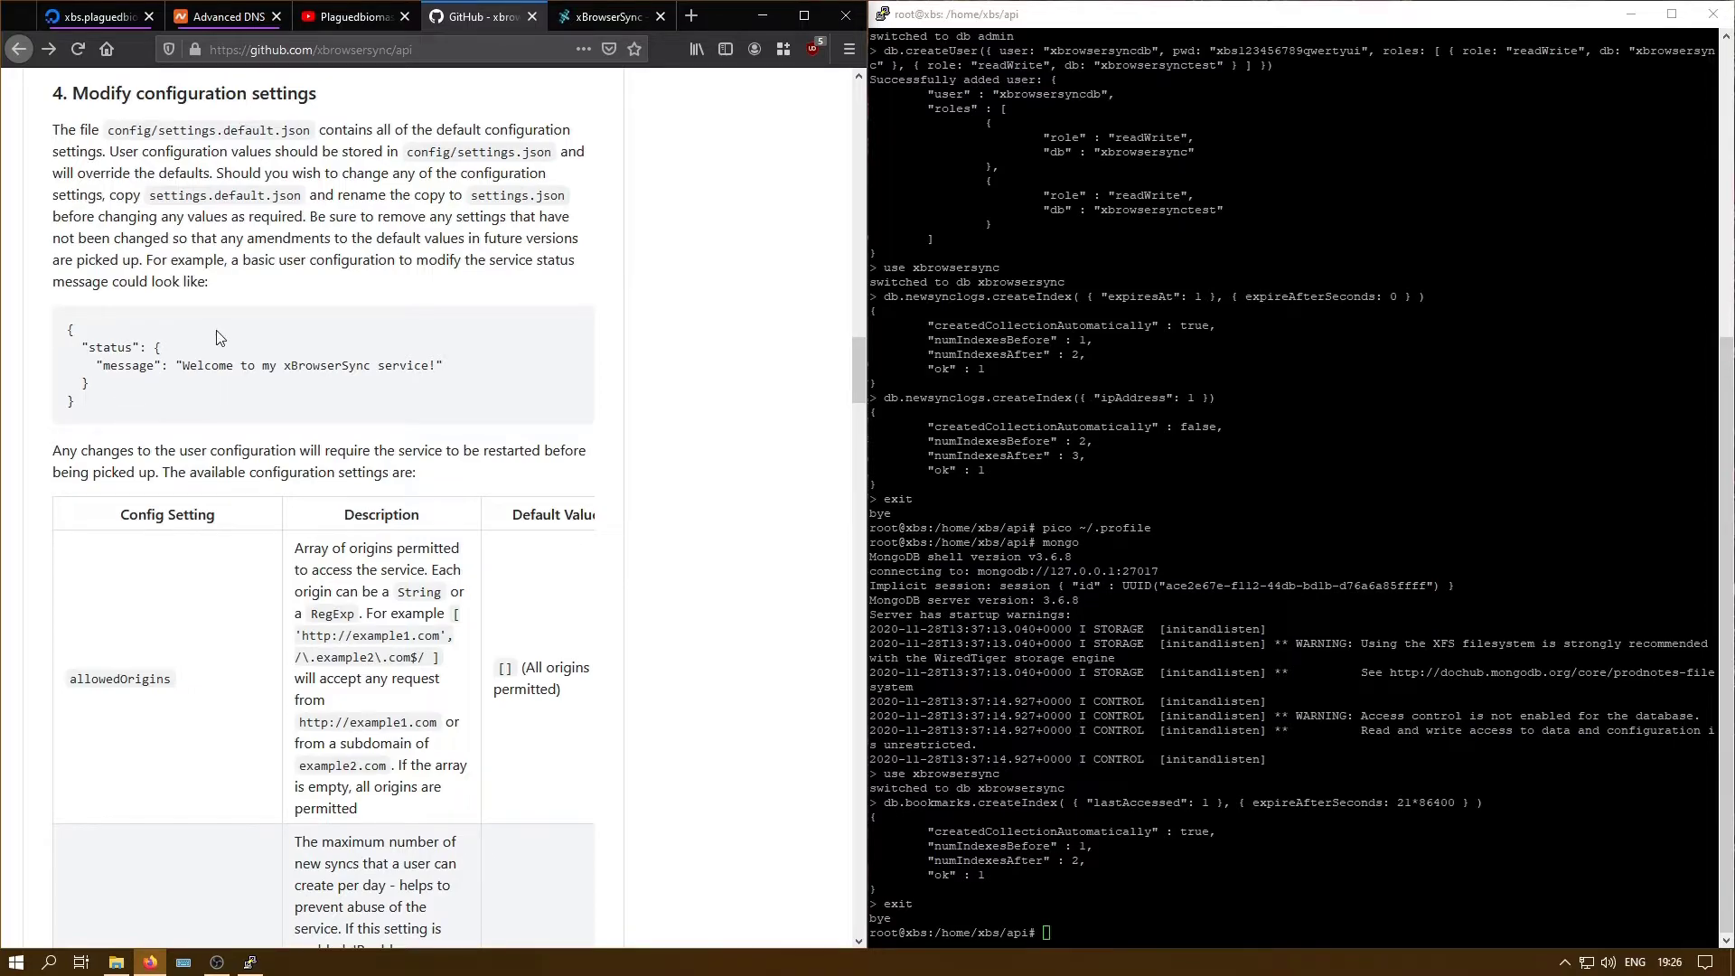
pyautogui.hotkey('alt', 'Tab')
pyautogui.write('ls')
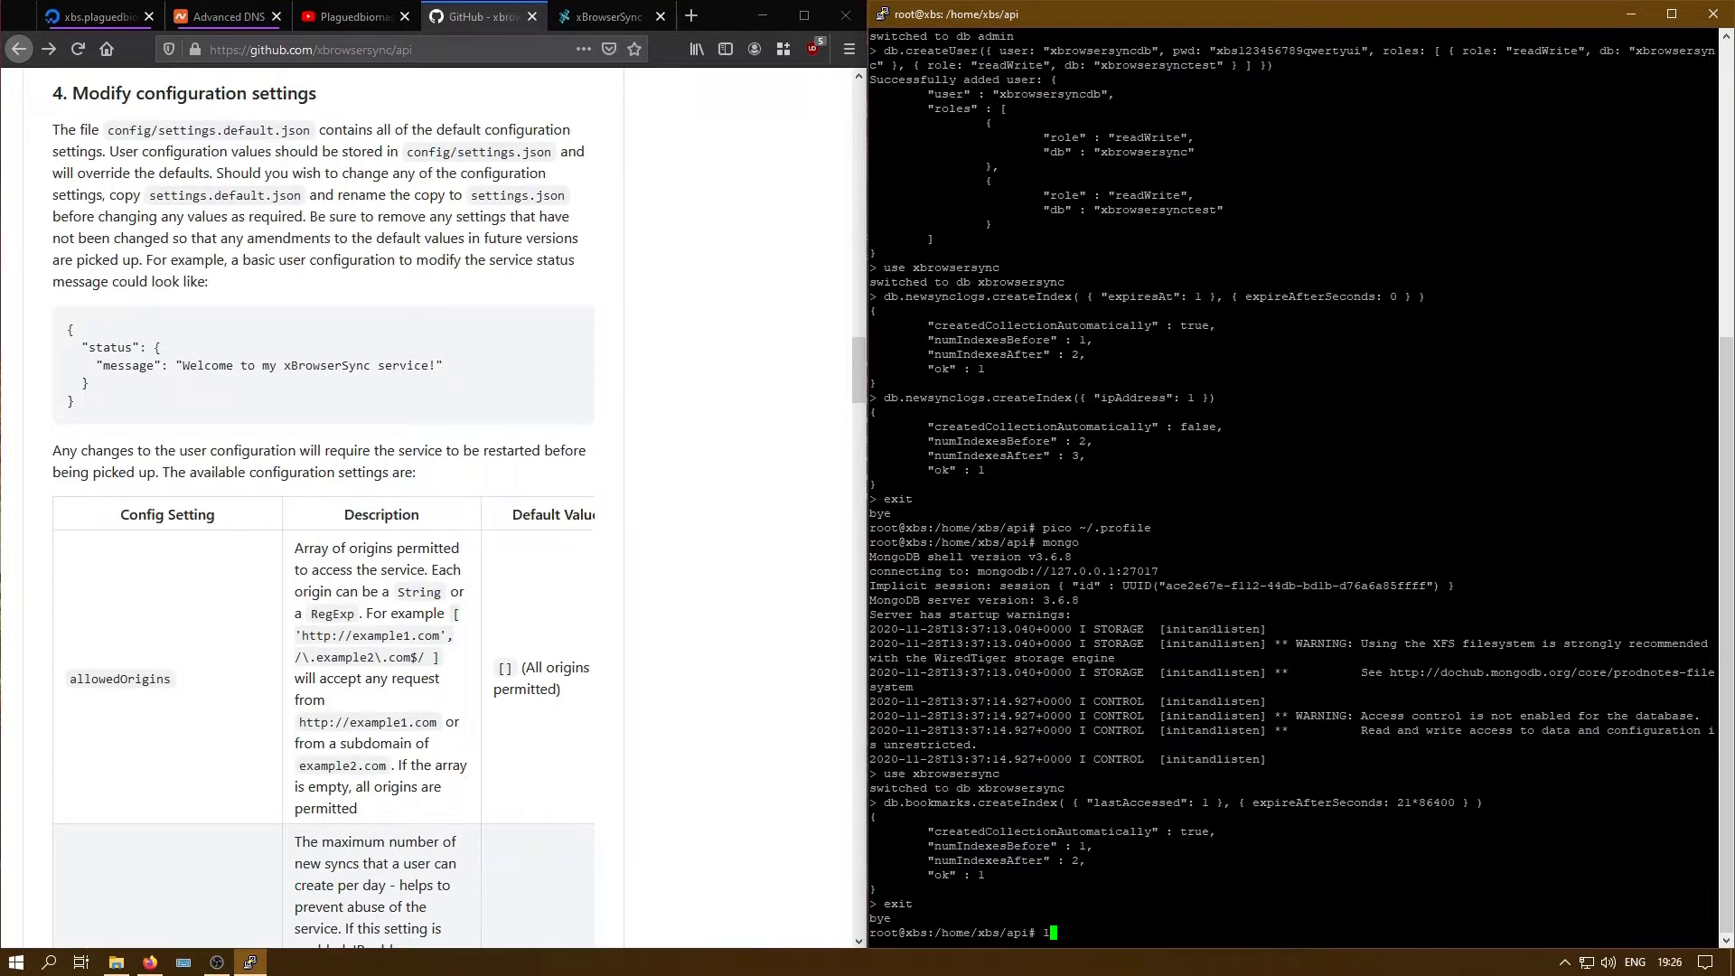
pyautogui.press('Return')
pyautogui.write('cd config')
pyautogui.press('Return')
pyautogui.write('ls')
pyautogui.press('Return')
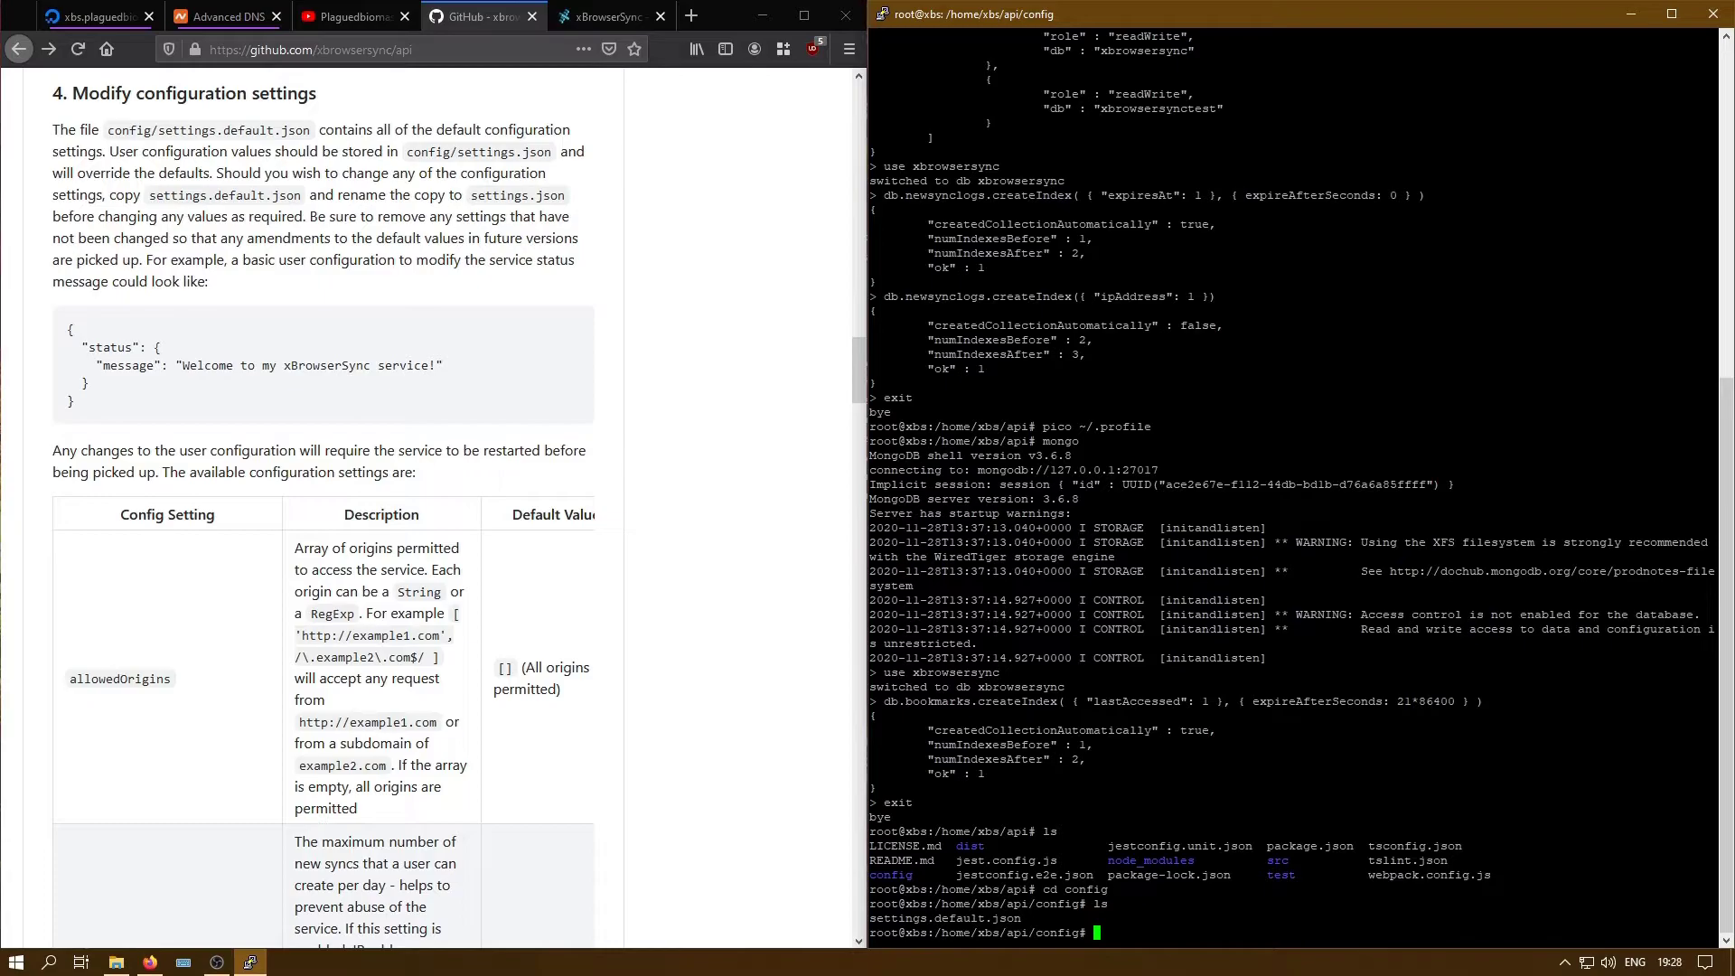
# Copy settings.default.json to settings.json, confirm it, and open it in nano.
pyautogui.write('cp s')
pyautogui.press('Tab')
pyautogui.write('settings.json')
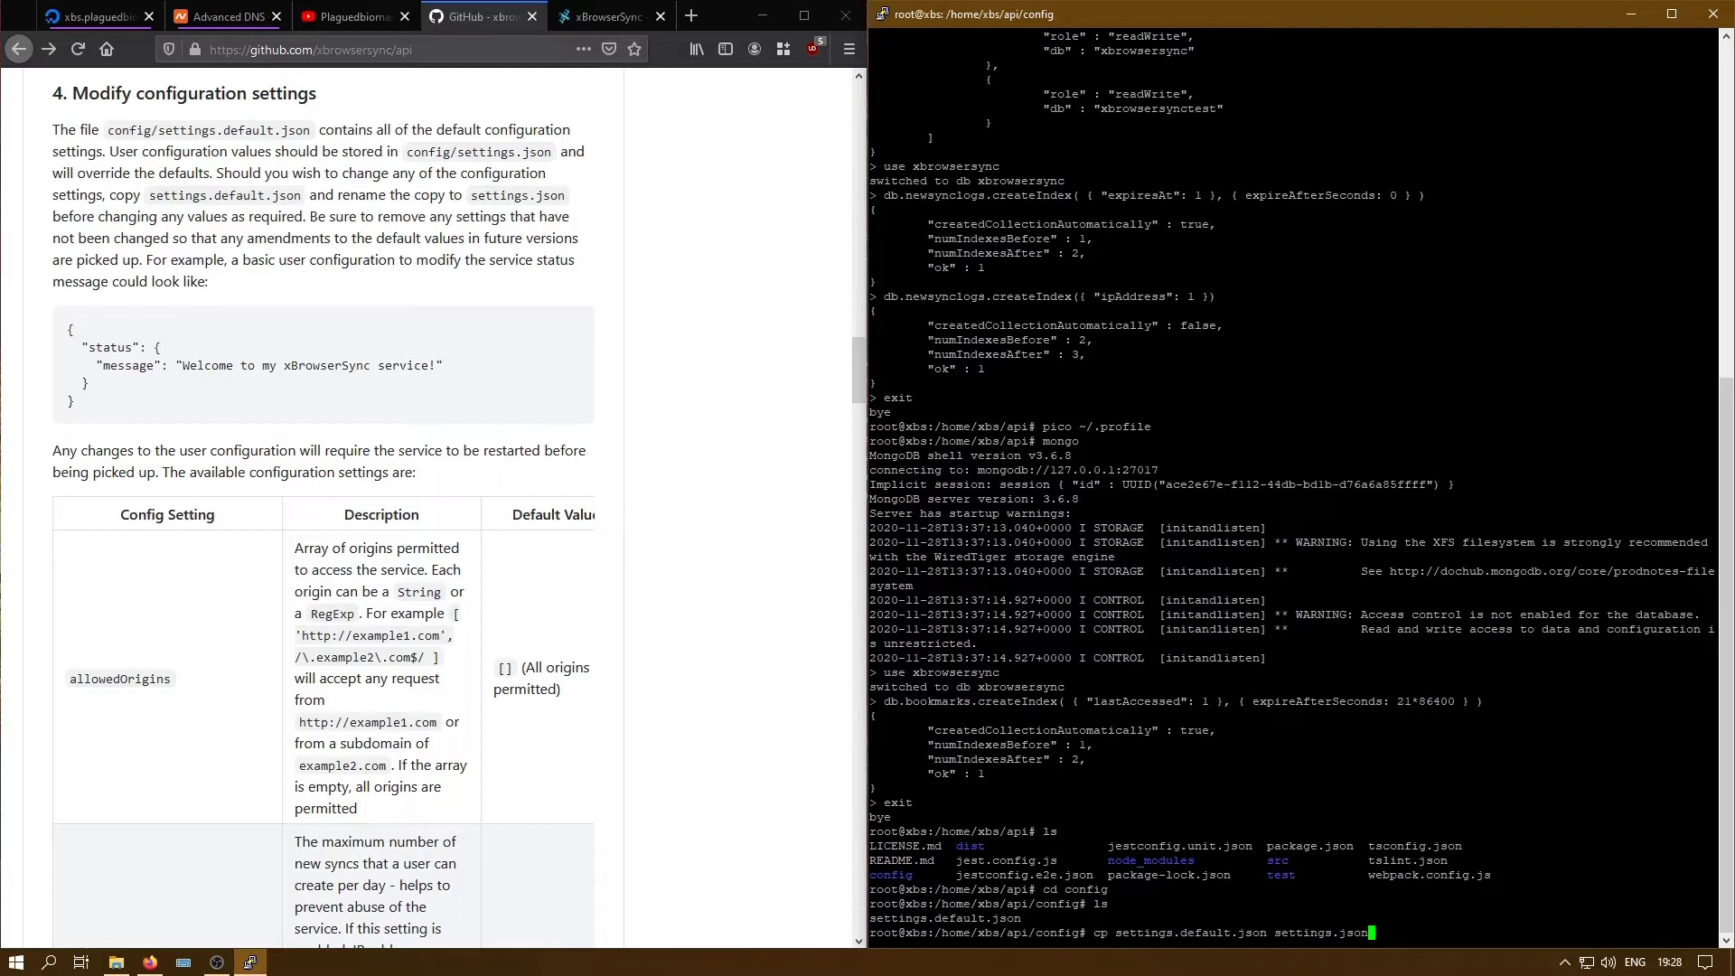
pyautogui.press('Return')
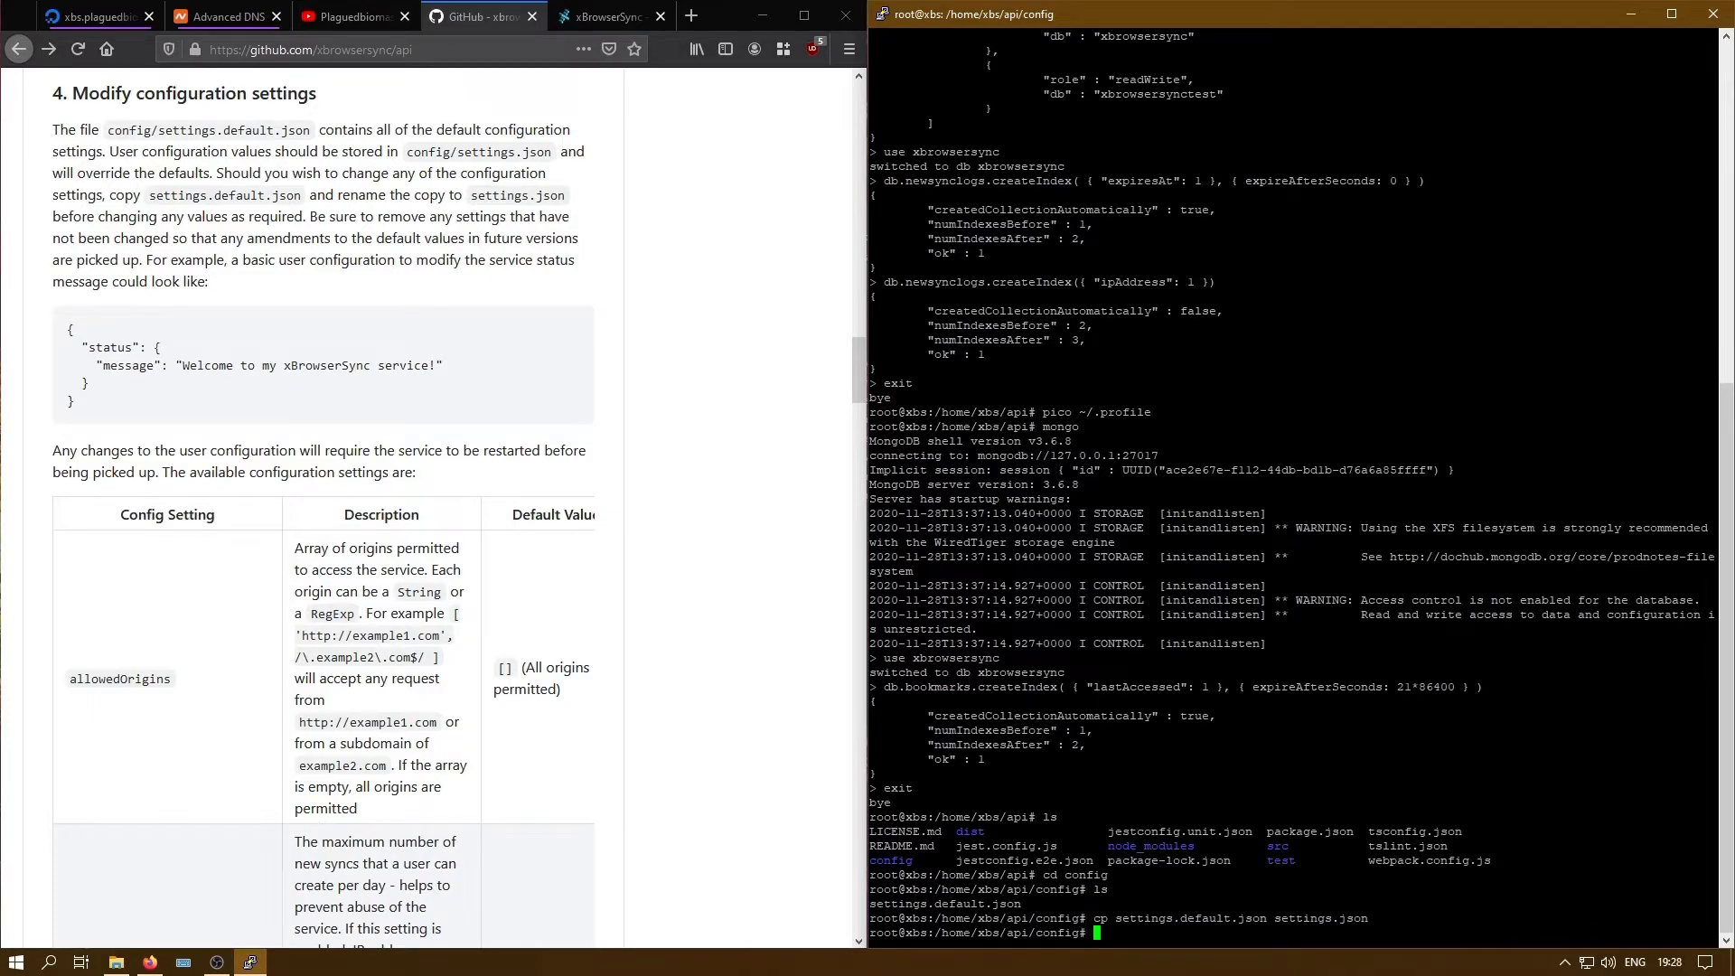
pyautogui.write('ls')
pyautogui.press('Return')
pyautogui.write('nano')
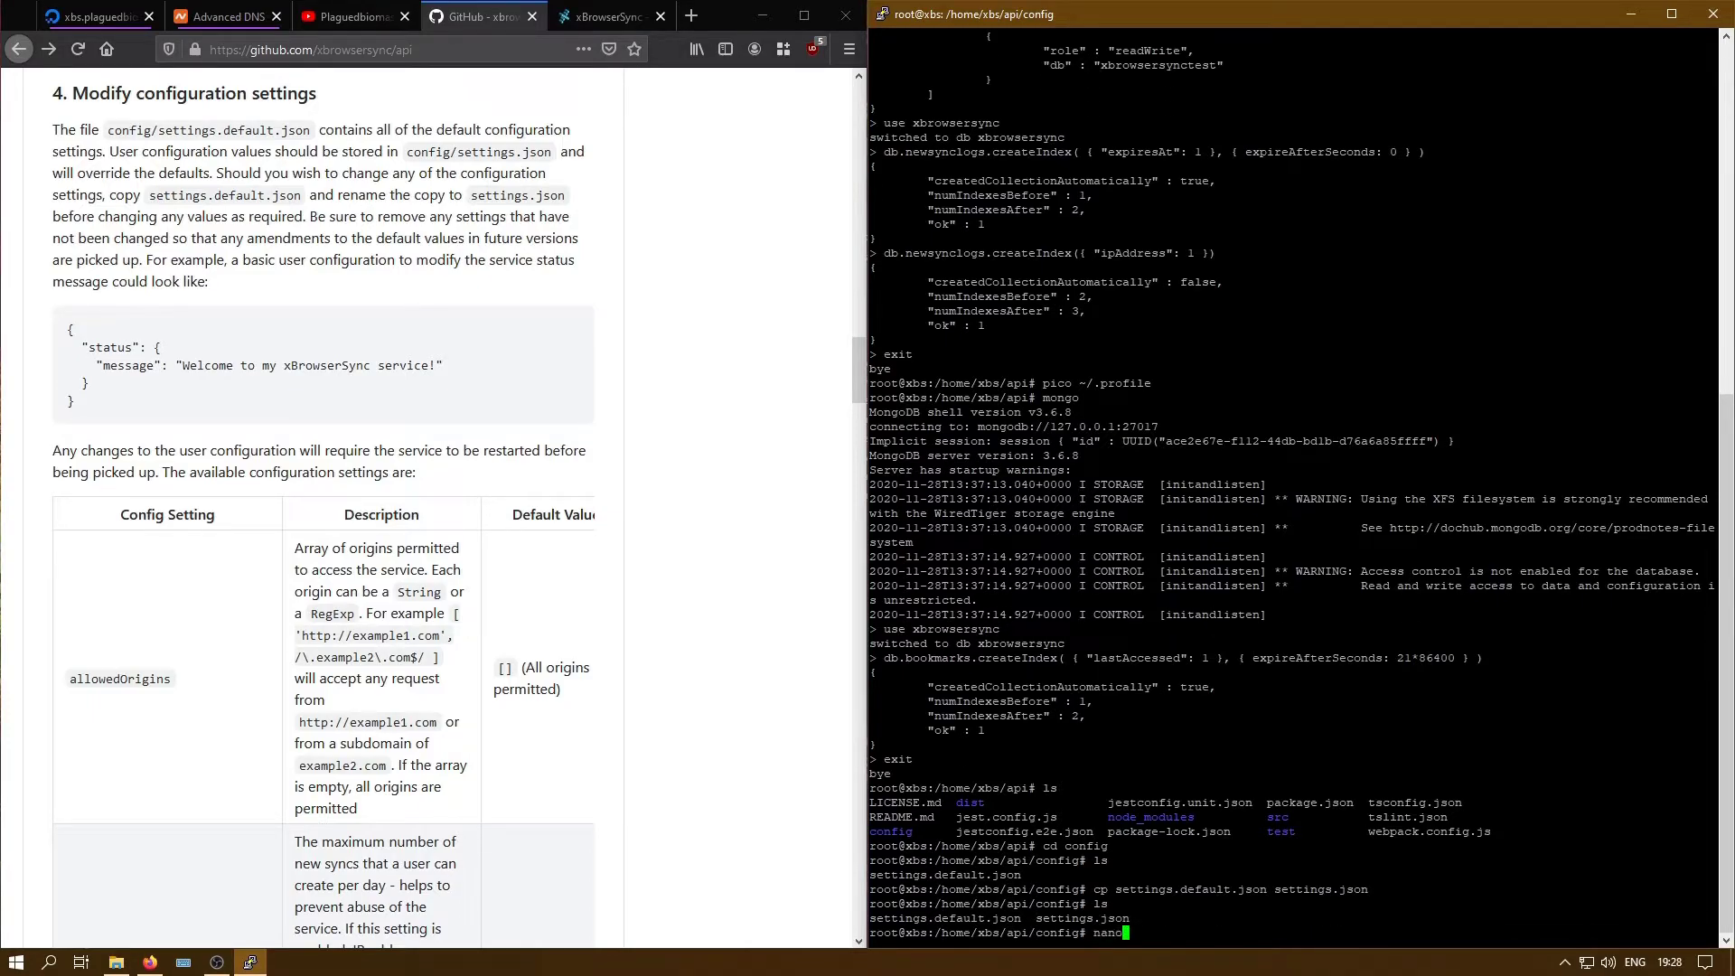
pyautogui.write(' settings.json')
pyautogui.press('Return')
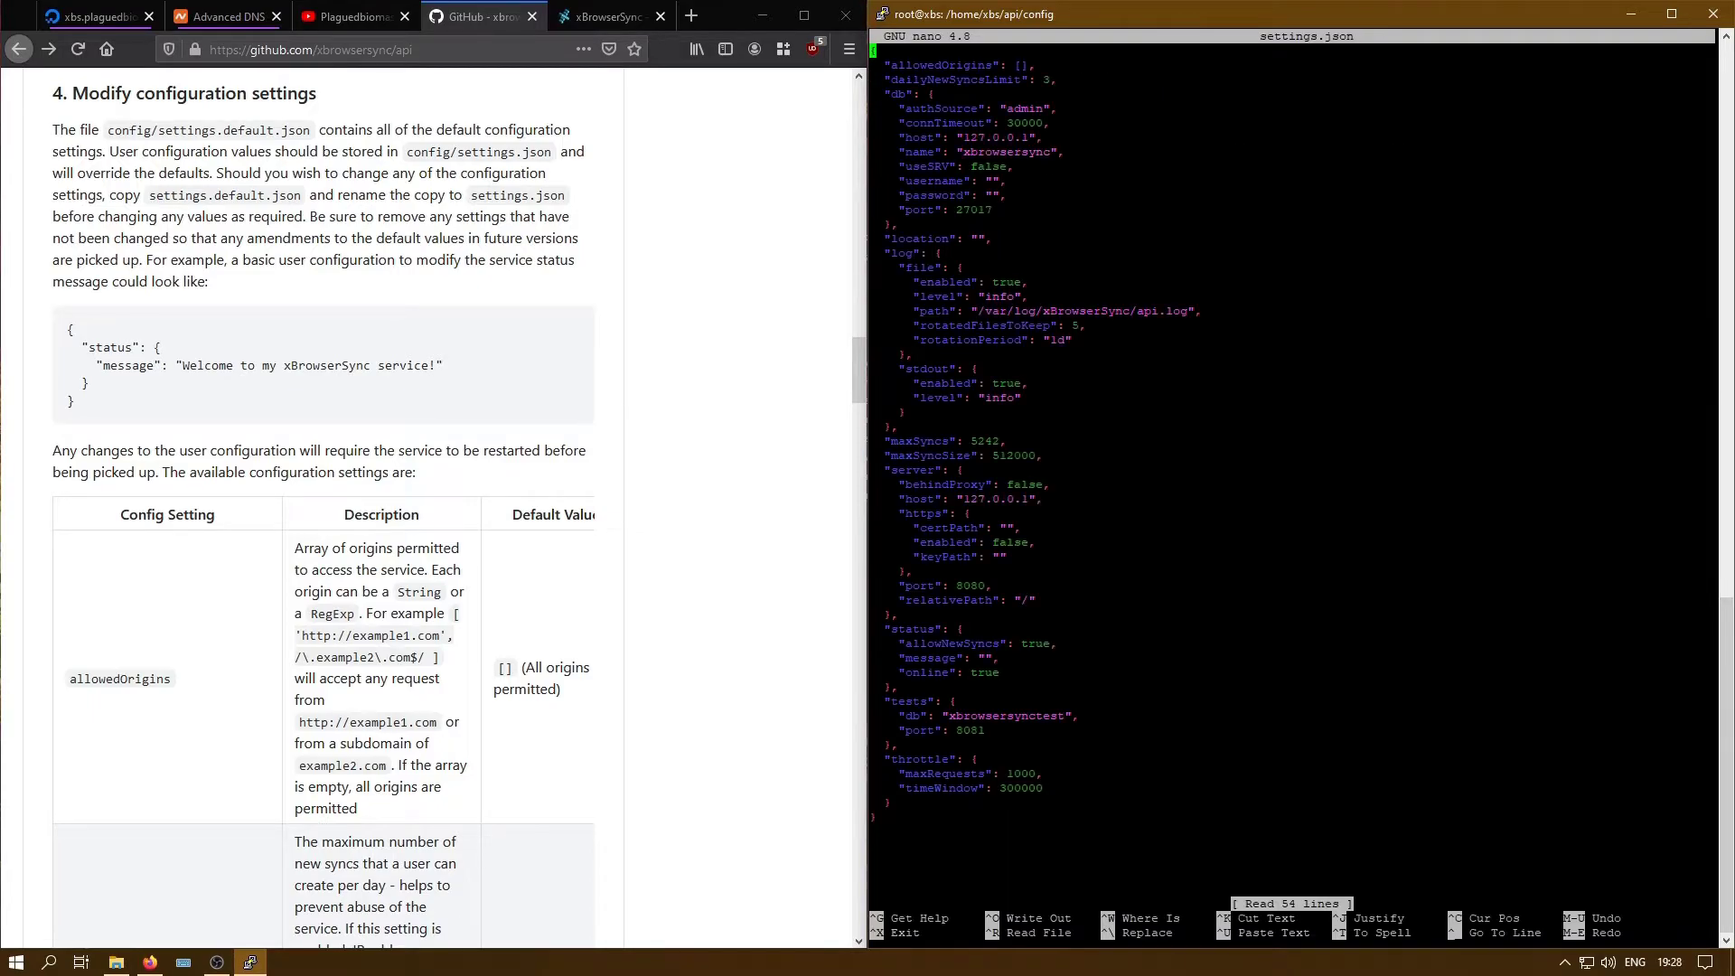
# Set dailyNewSyncsLimit to 100 and location to 'in'.
pyautogui.press('Down')
pyautogui.press('Right')
pyautogui.press('Right')
pyautogui.press('Right')
pyautogui.press('Right')
pyautogui.press('Right')
pyautogui.press('Right')
pyautogui.press('Right')
pyautogui.press('Right')
pyautogui.press('Right')
pyautogui.press('Right')
pyautogui.press('Right')
pyautogui.press('Right')
pyautogui.press('Right')
pyautogui.press('Right')
pyautogui.press('Right')
pyautogui.press('Right')
pyautogui.press('Right')
pyautogui.press('Right')
pyautogui.press('Right')
pyautogui.press('Right')
pyautogui.press('Right')
pyautogui.press('Right')
pyautogui.press('Right')
pyautogui.press('Down')
pyautogui.press('Delete')
pyautogui.write('100')
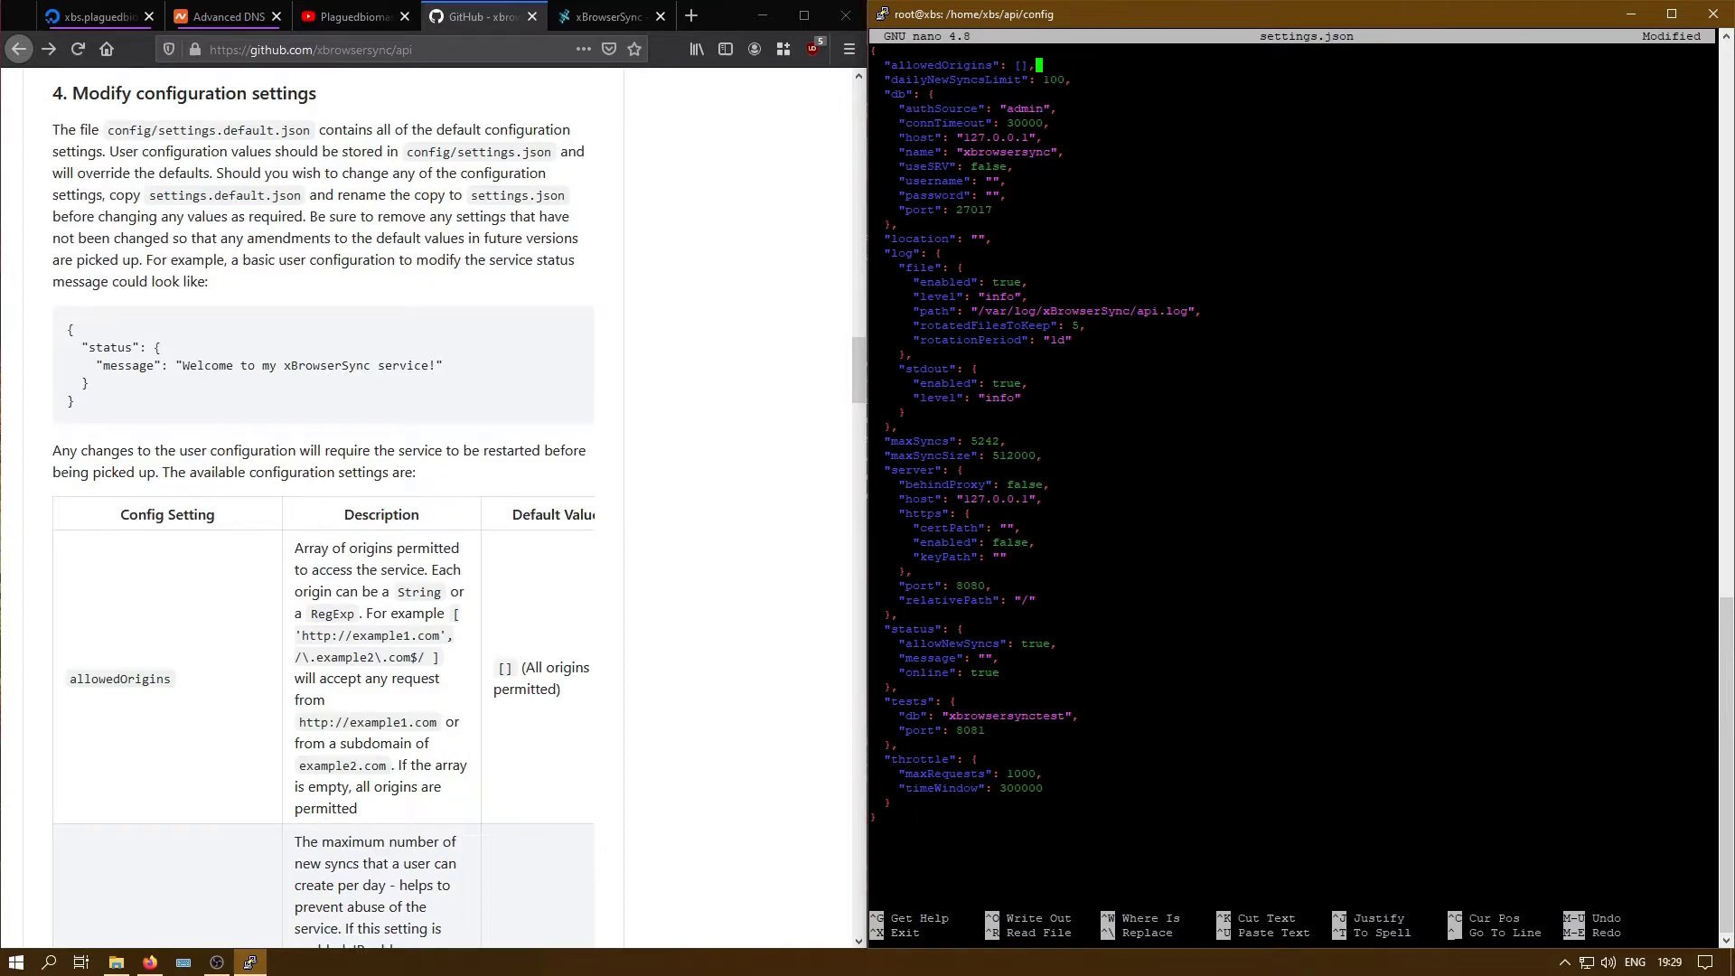
pyautogui.press('Up')
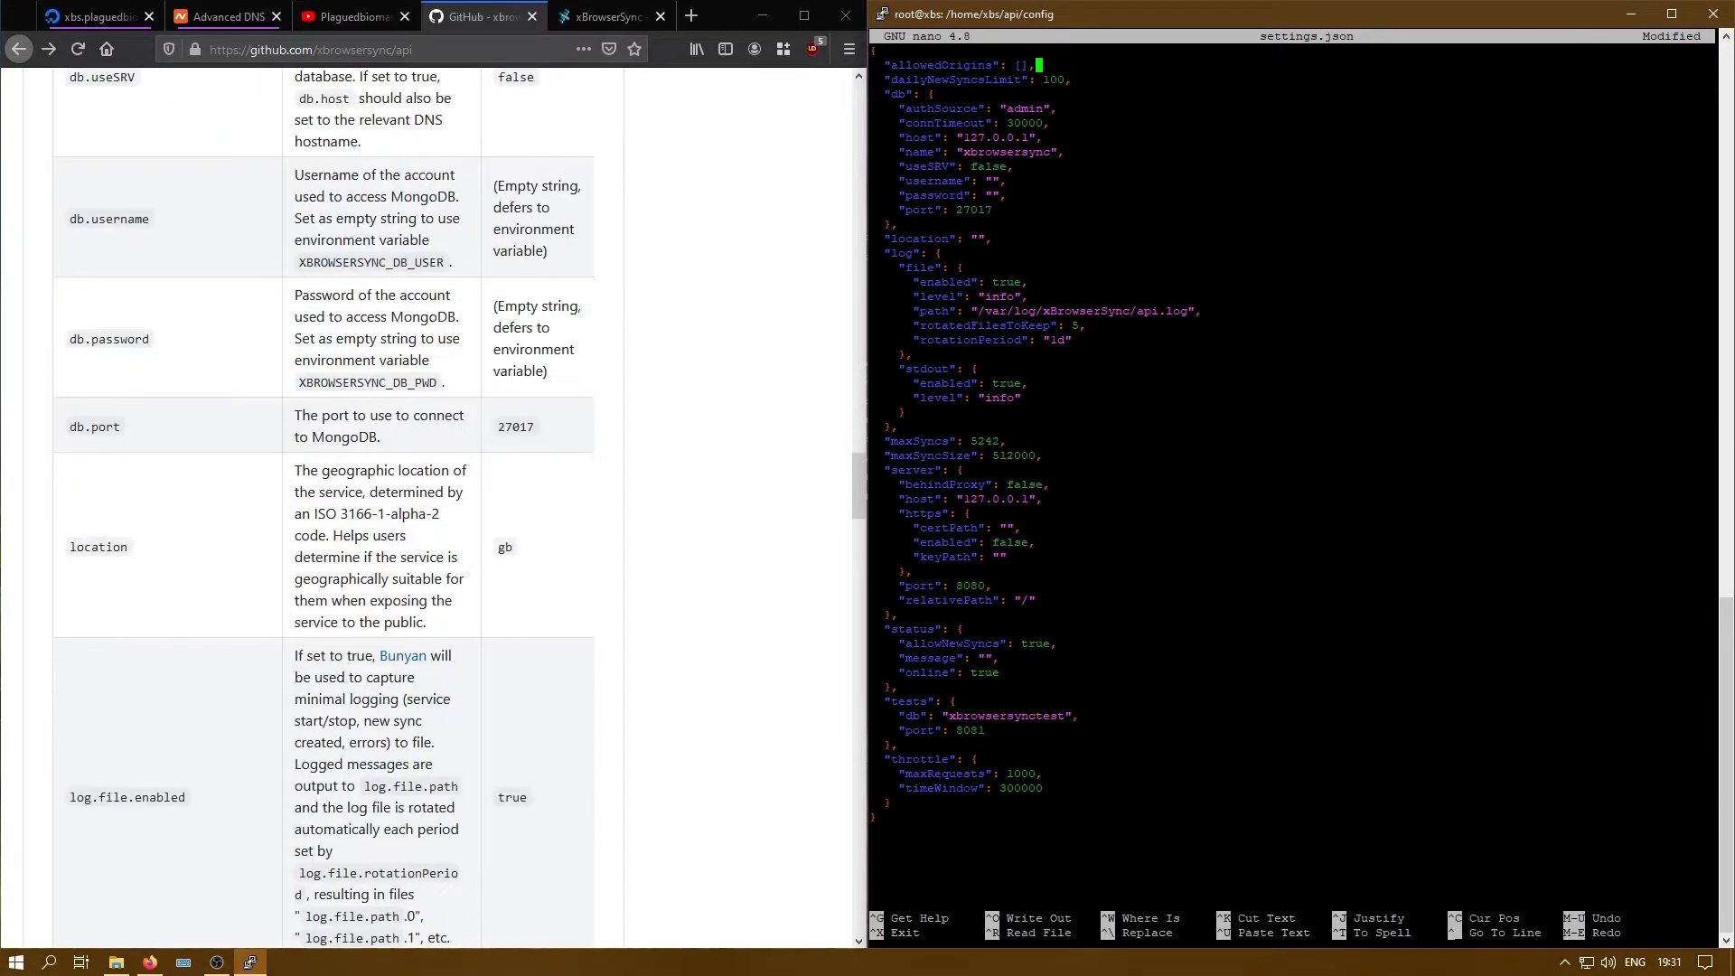
pyautogui.press('Down')
pyautogui.press('Down')
pyautogui.press('Down')
pyautogui.press('Down')
pyautogui.press('Down')
pyautogui.press('Down')
pyautogui.press('Down')
pyautogui.press('Down')
pyautogui.press('Down')
pyautogui.press('Down')
pyautogui.press('Down')
pyautogui.press('Down')
pyautogui.press('Left')
pyautogui.press('Left')
pyautogui.write('in')
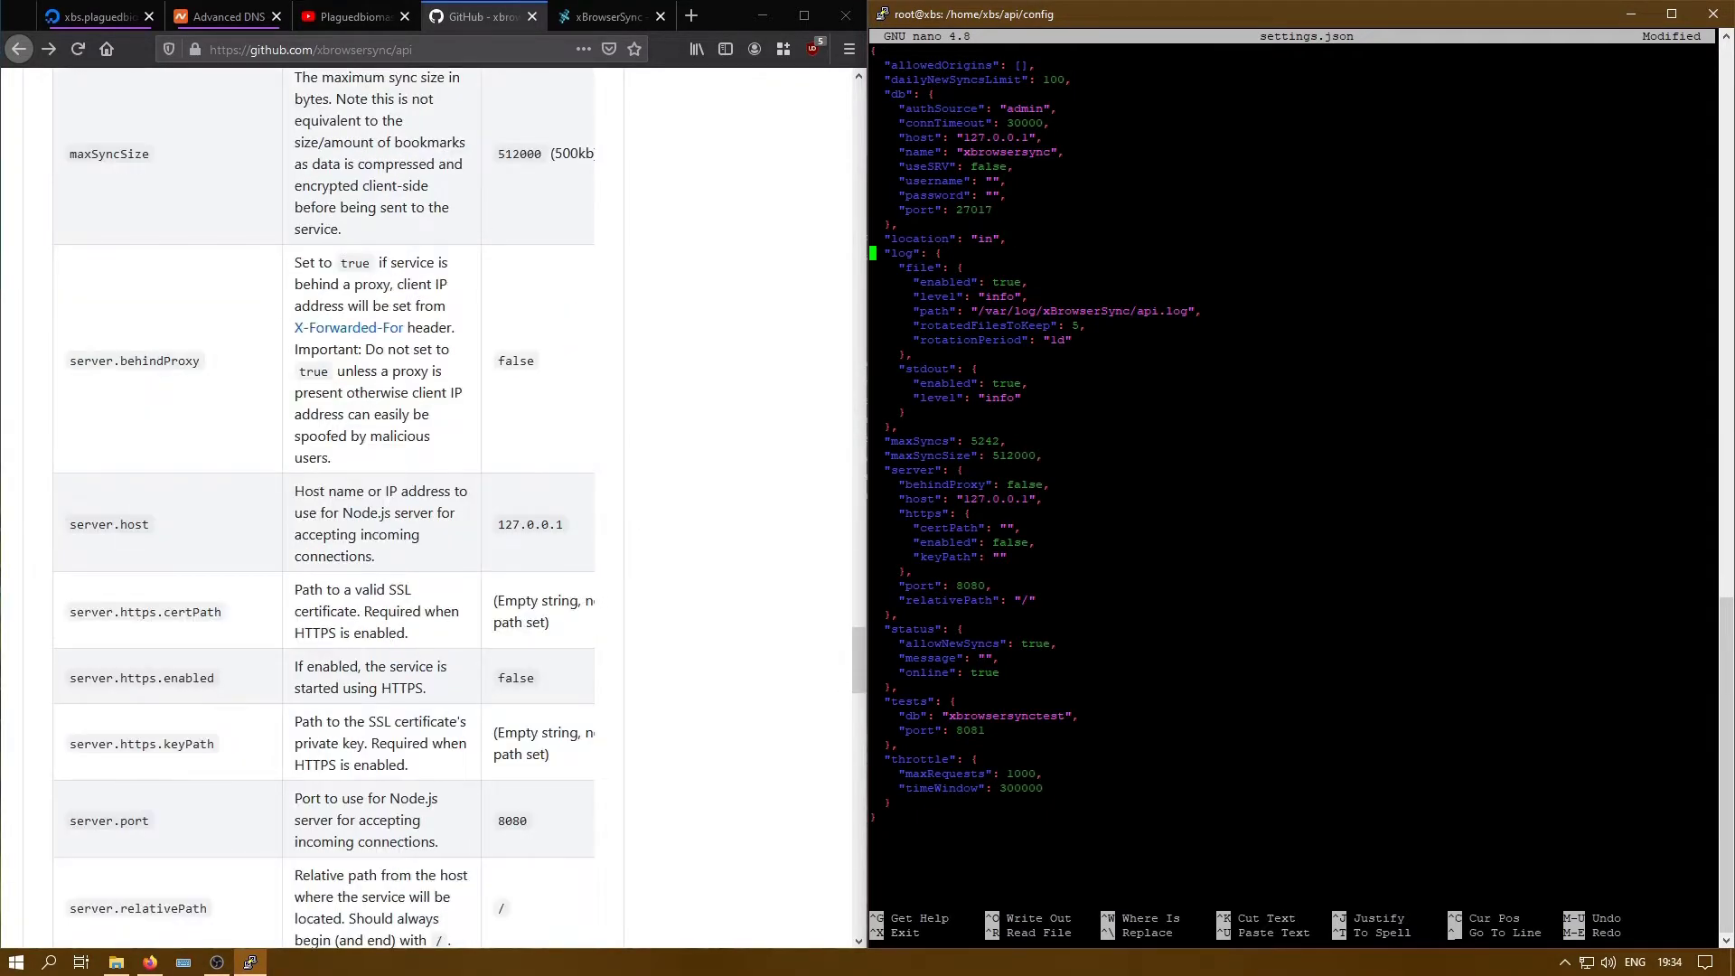
# Replace server host 127.0.0.1 with xbs.plaguedbiomass.com, copy the api.log path, and save.
pyautogui.press('Down')
pyautogui.press('Down')
pyautogui.press('Down')
pyautogui.press('Down')
pyautogui.press('Down')
pyautogui.press('Down')
pyautogui.press('Down')
pyautogui.press('Down')
pyautogui.press('Down')
pyautogui.press('Down')
pyautogui.press('Down')
pyautogui.press('Down')
pyautogui.press('Down')
pyautogui.press('Down')
pyautogui.press('Down')
pyautogui.press('Down')
pyautogui.press('Right')
pyautogui.press('Right')
pyautogui.press('Right')
pyautogui.press('Right')
pyautogui.press('Right')
pyautogui.press('Down')
pyautogui.press('End')
pyautogui.press('Left')
pyautogui.press('Left')
pyautogui.press('BackSpace')
pyautogui.press('BackSpace')
pyautogui.press('BackSpace')
pyautogui.press('BackSpace')
pyautogui.press('BackSpace')
pyautogui.press('BackSpace')
pyautogui.press('BackSpace')
pyautogui.press('BackSpace')
pyautogui.press('BackSpace')
pyautogui.write('xbs.plaguedbiomass.com')
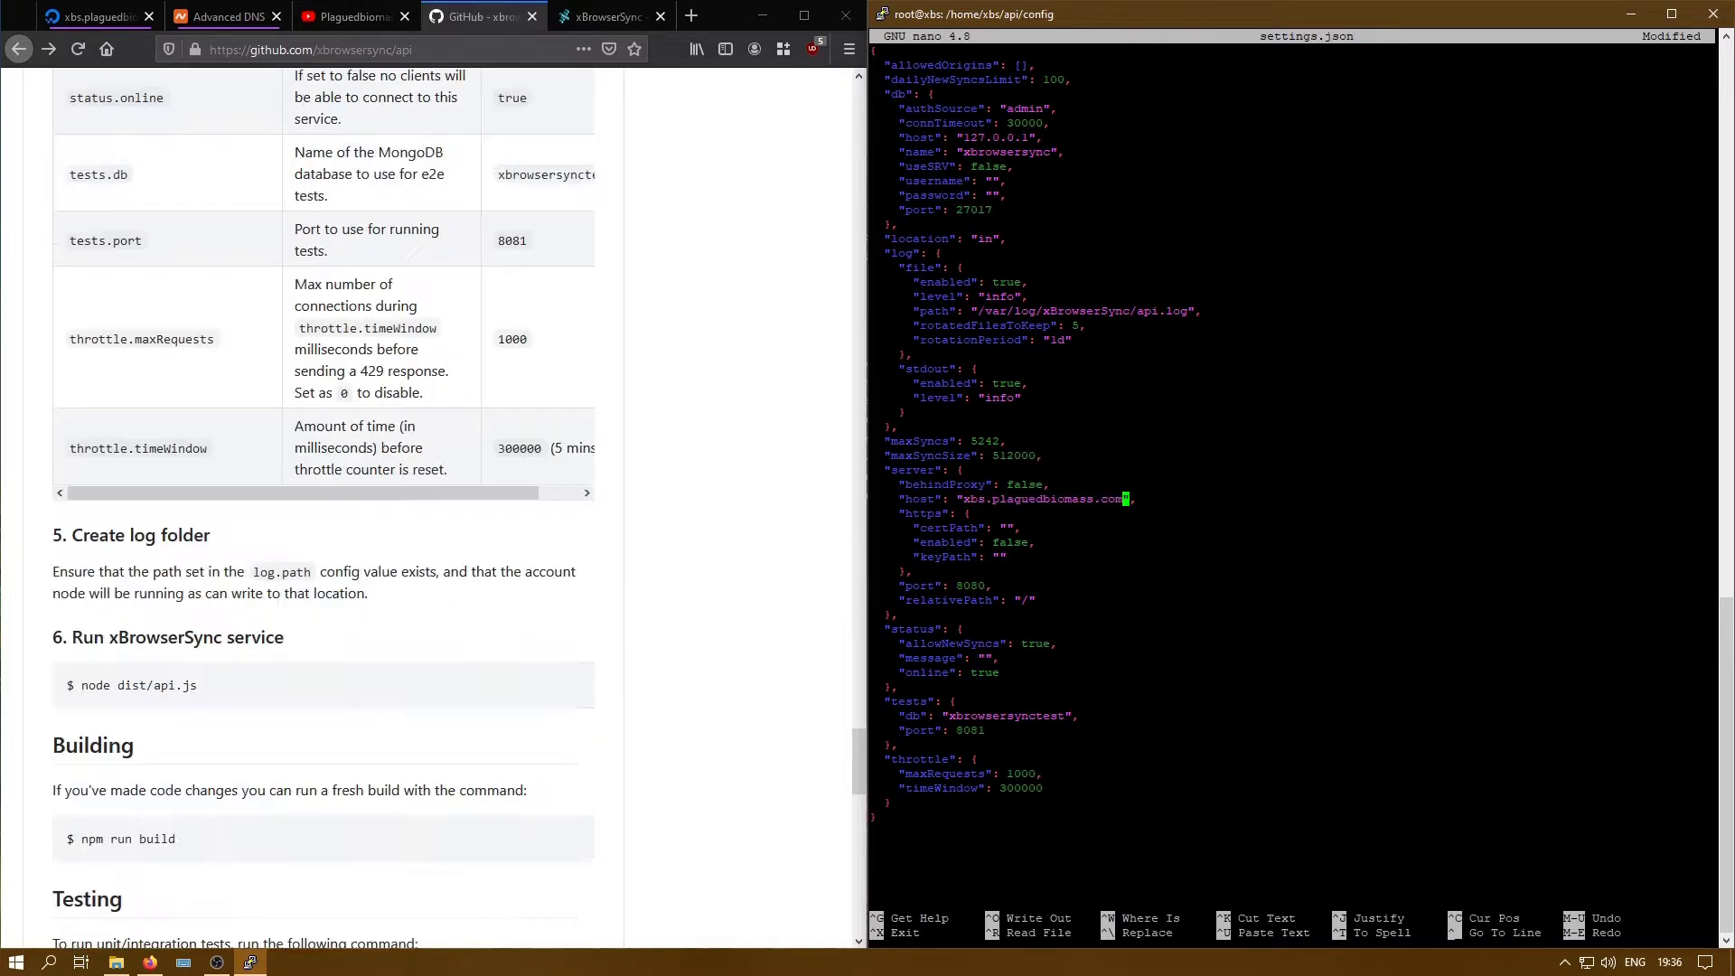
pyautogui.moveTo(978, 310); pyautogui.dragTo(1186, 311)
pyautogui.hotkey('ctrl', 'x')
pyautogui.press('y')
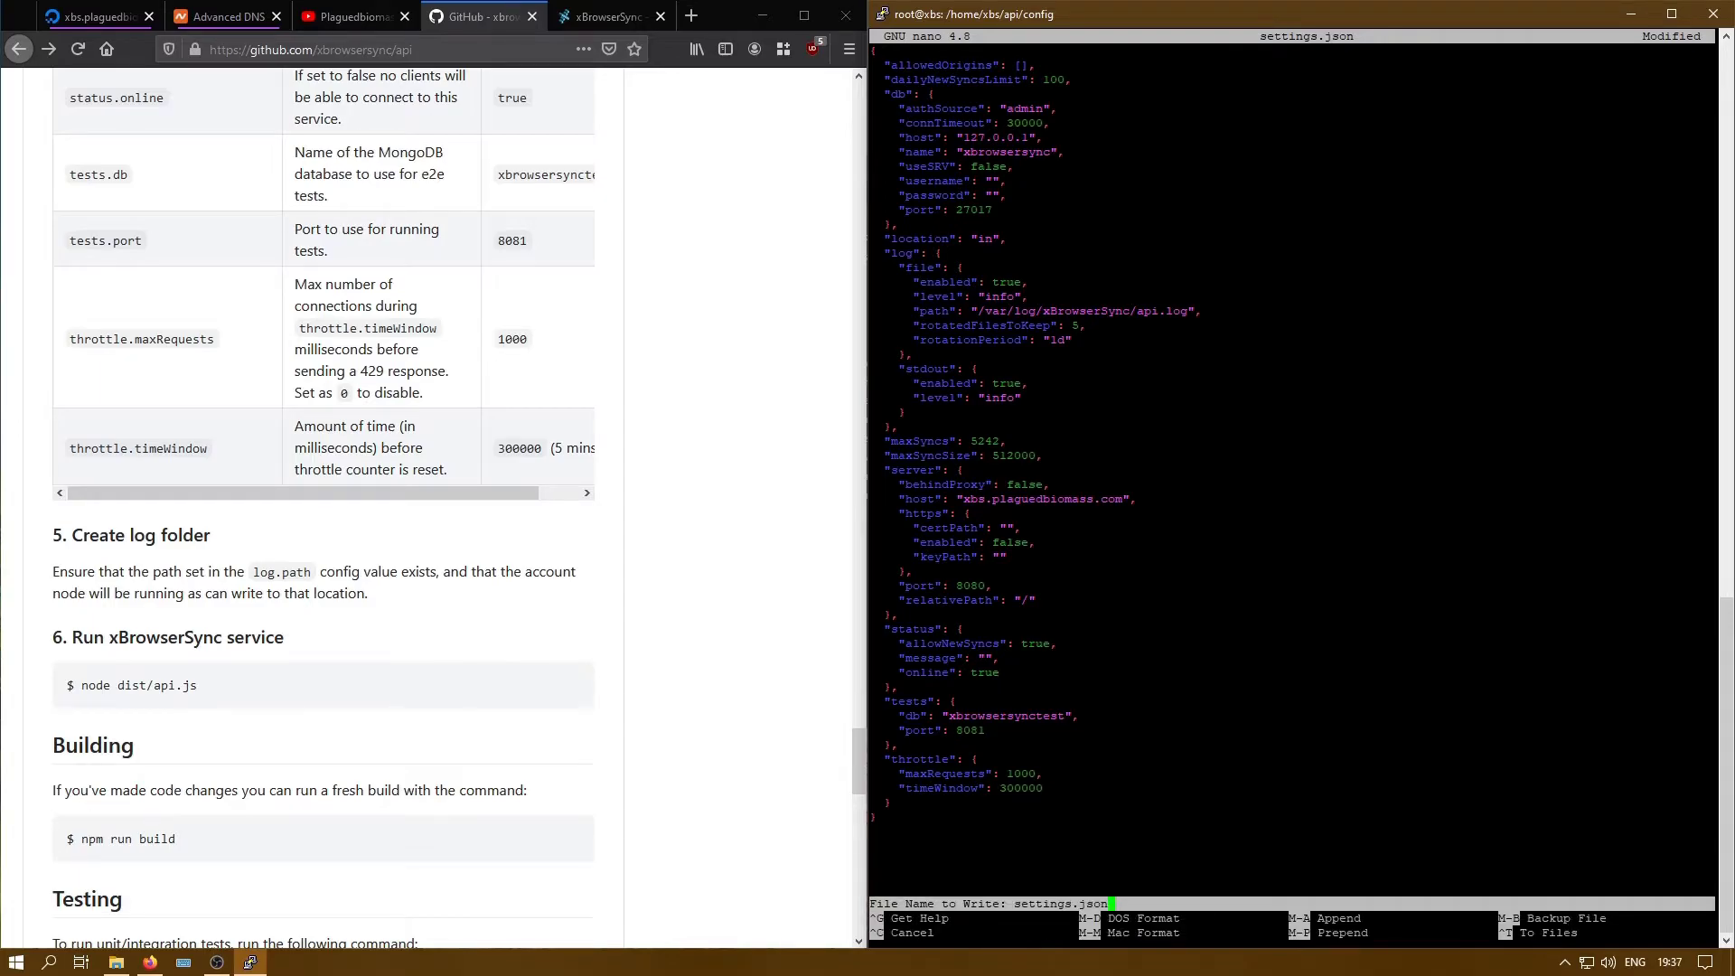
pyautogui.press('Return')
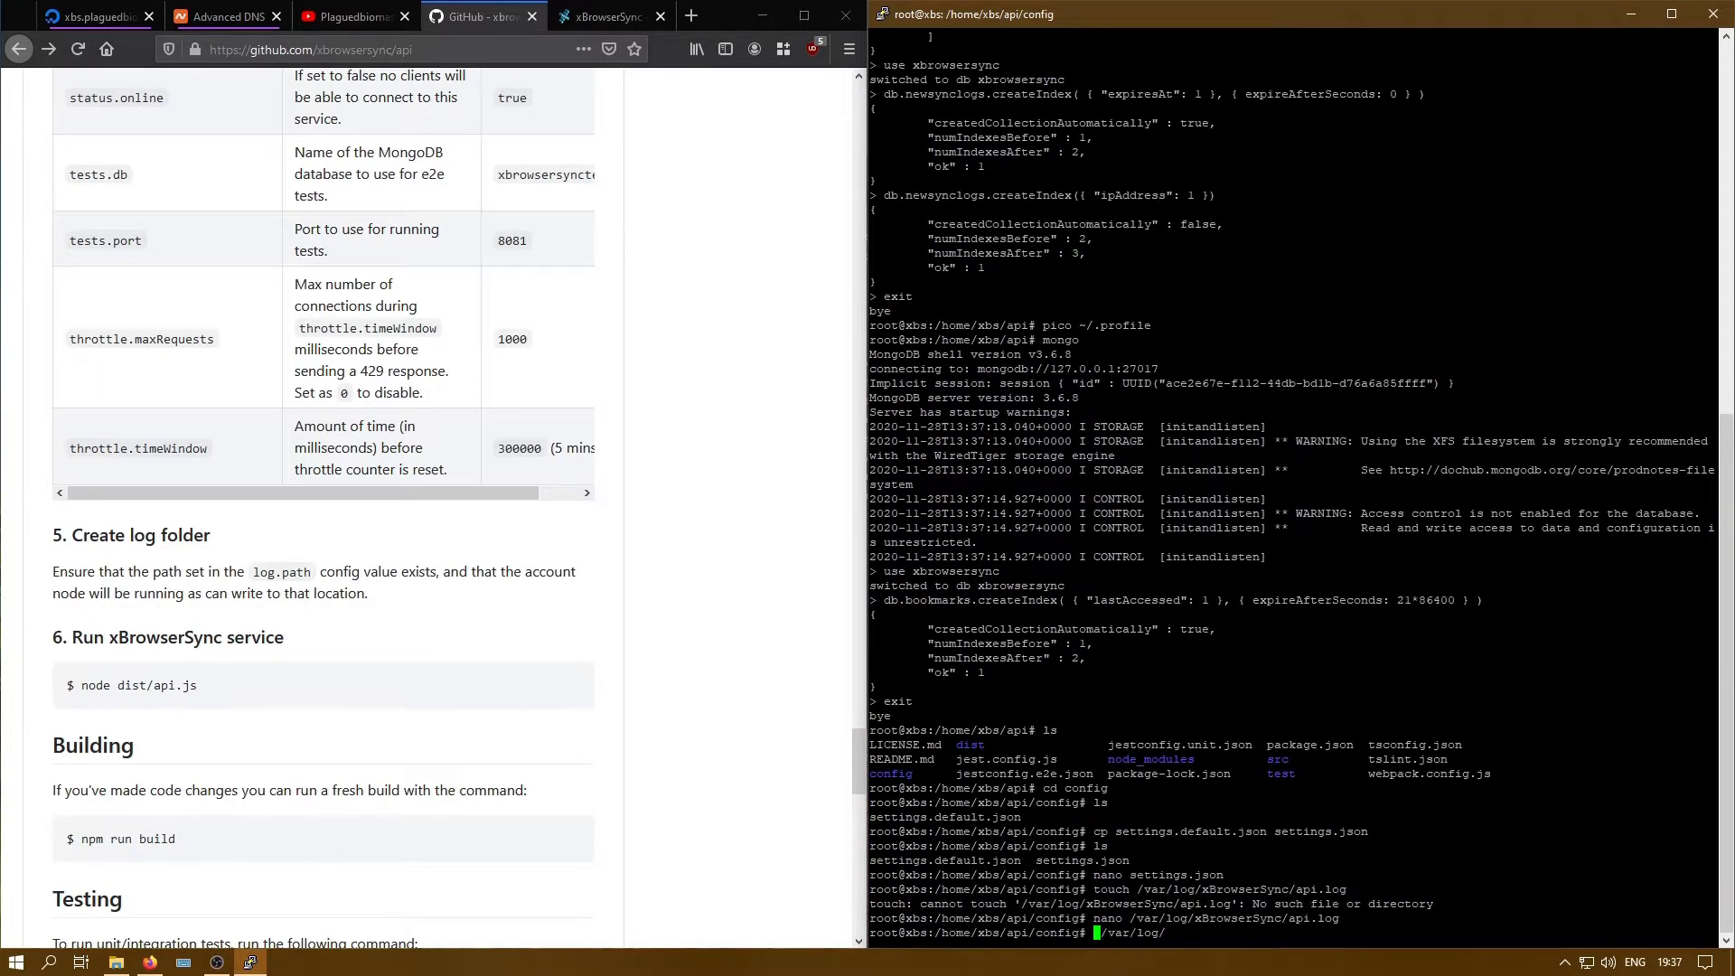
# Create the xBrowserSync folder inside /var/log.
pyautogui.write('cd /var/log/')
pyautogui.press('Return')
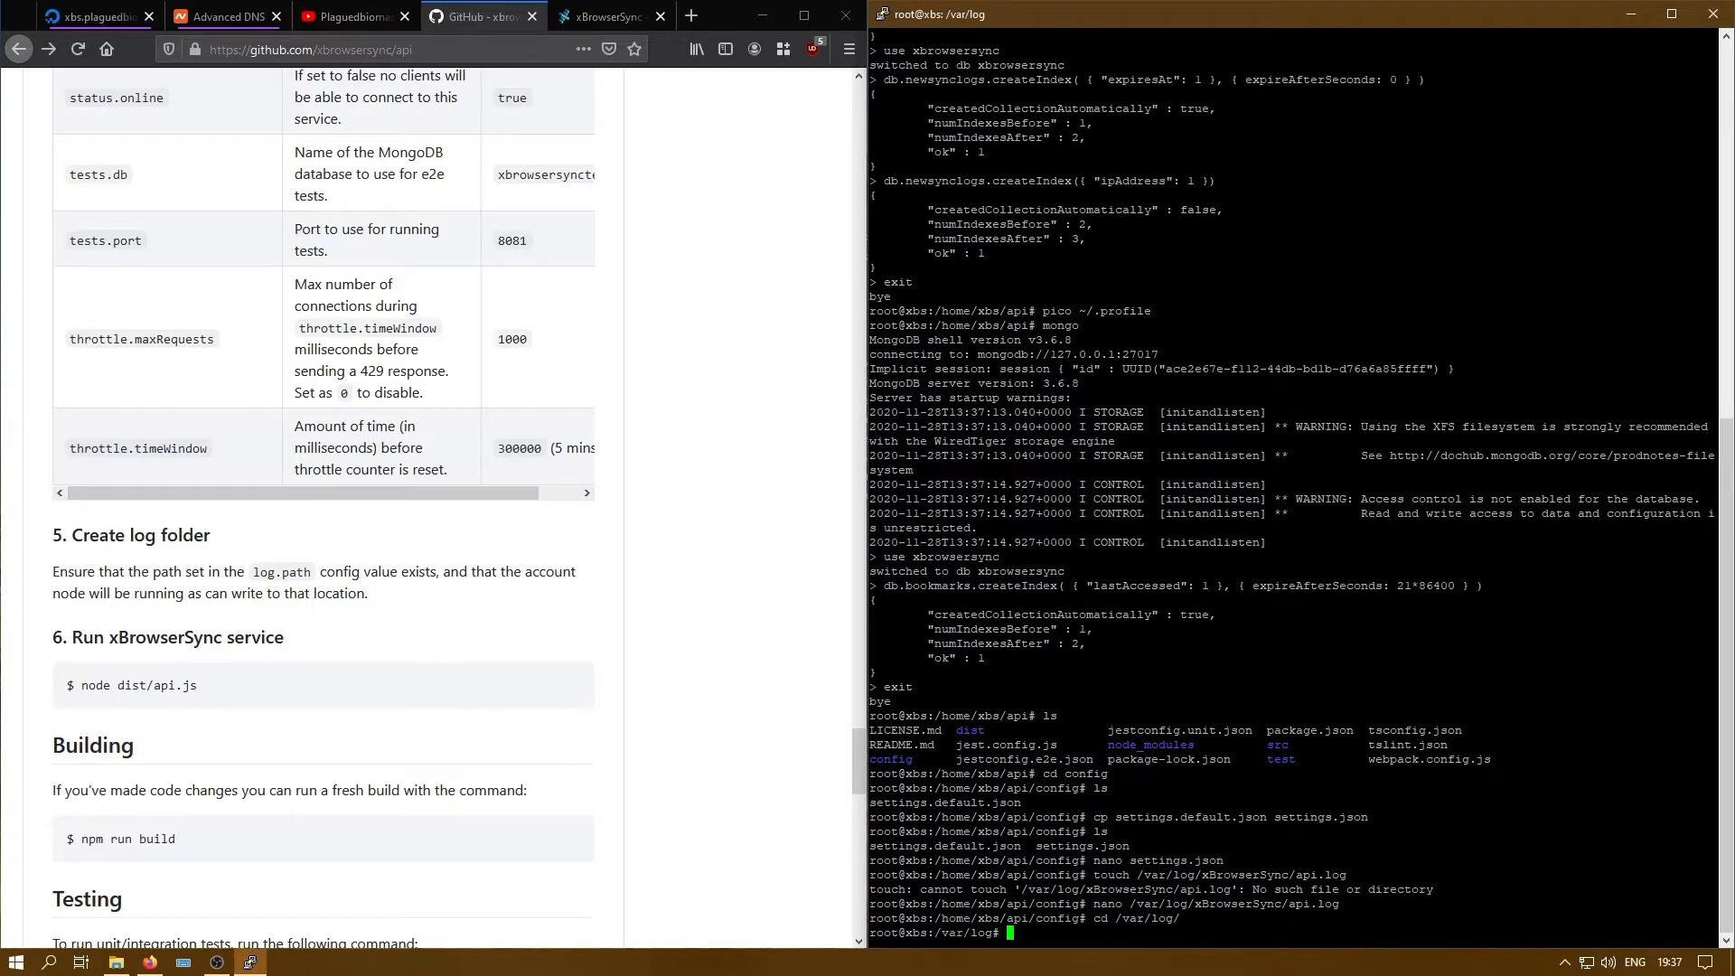
pyautogui.write('mkdir')
pyautogui.press('shift+Insert')
pyautogui.press('BackSpace')
pyautogui.press('BackSpace')
pyautogui.press('BackSpace')
pyautogui.press('BackSpace')
pyautogui.press('BackSpace')
pyautogui.press('BackSpace')
pyautogui.press('BackSpace')
pyautogui.press('BackSpace')
pyautogui.hotkey('ctrl', 'Left')
pyautogui.press('BackSpace')
pyautogui.press('BackSpace')
pyautogui.press('BackSpace')
pyautogui.press('BackSpace')
pyautogui.press('BackSpace')
pyautogui.press('BackSpace')
pyautogui.press('BackSpace')
pyautogui.press('BackSpace')
pyautogui.press('BackSpace')
pyautogui.press('Return')
# Create an empty api.log in /var/log/xBrowserSync and confirm it exists.
pyautogui.write('cd xBrowserSync/')
pyautogui.press('Return')
pyautogui.press('shift+Insert')
pyautogui.hotkey('ctrl', 'Left')
pyautogui.hotkey('ctrl', 'Left')
pyautogui.press('BackSpace')
pyautogui.press('BackSpace')
pyautogui.press('BackSpace')
pyautogui.press('BackSpace')
pyautogui.press('BackSpace')
pyautogui.press('BackSpace')
pyautogui.press('BackSpace')
pyautogui.press('BackSpace')
pyautogui.press('BackSpace')
pyautogui.press('BackSpace')
pyautogui.press('BackSpace')
pyautogui.press('BackSpace')
pyautogui.press('BackSpace')
pyautogui.press('BackSpace')
pyautogui.press('BackSpace')
pyautogui.press('BackSpace')
pyautogui.press('BackSpace')
pyautogui.press('BackSpace')
pyautogui.press('BackSpace')
pyautogui.press('BackSpace')
pyautogui.write('touch')
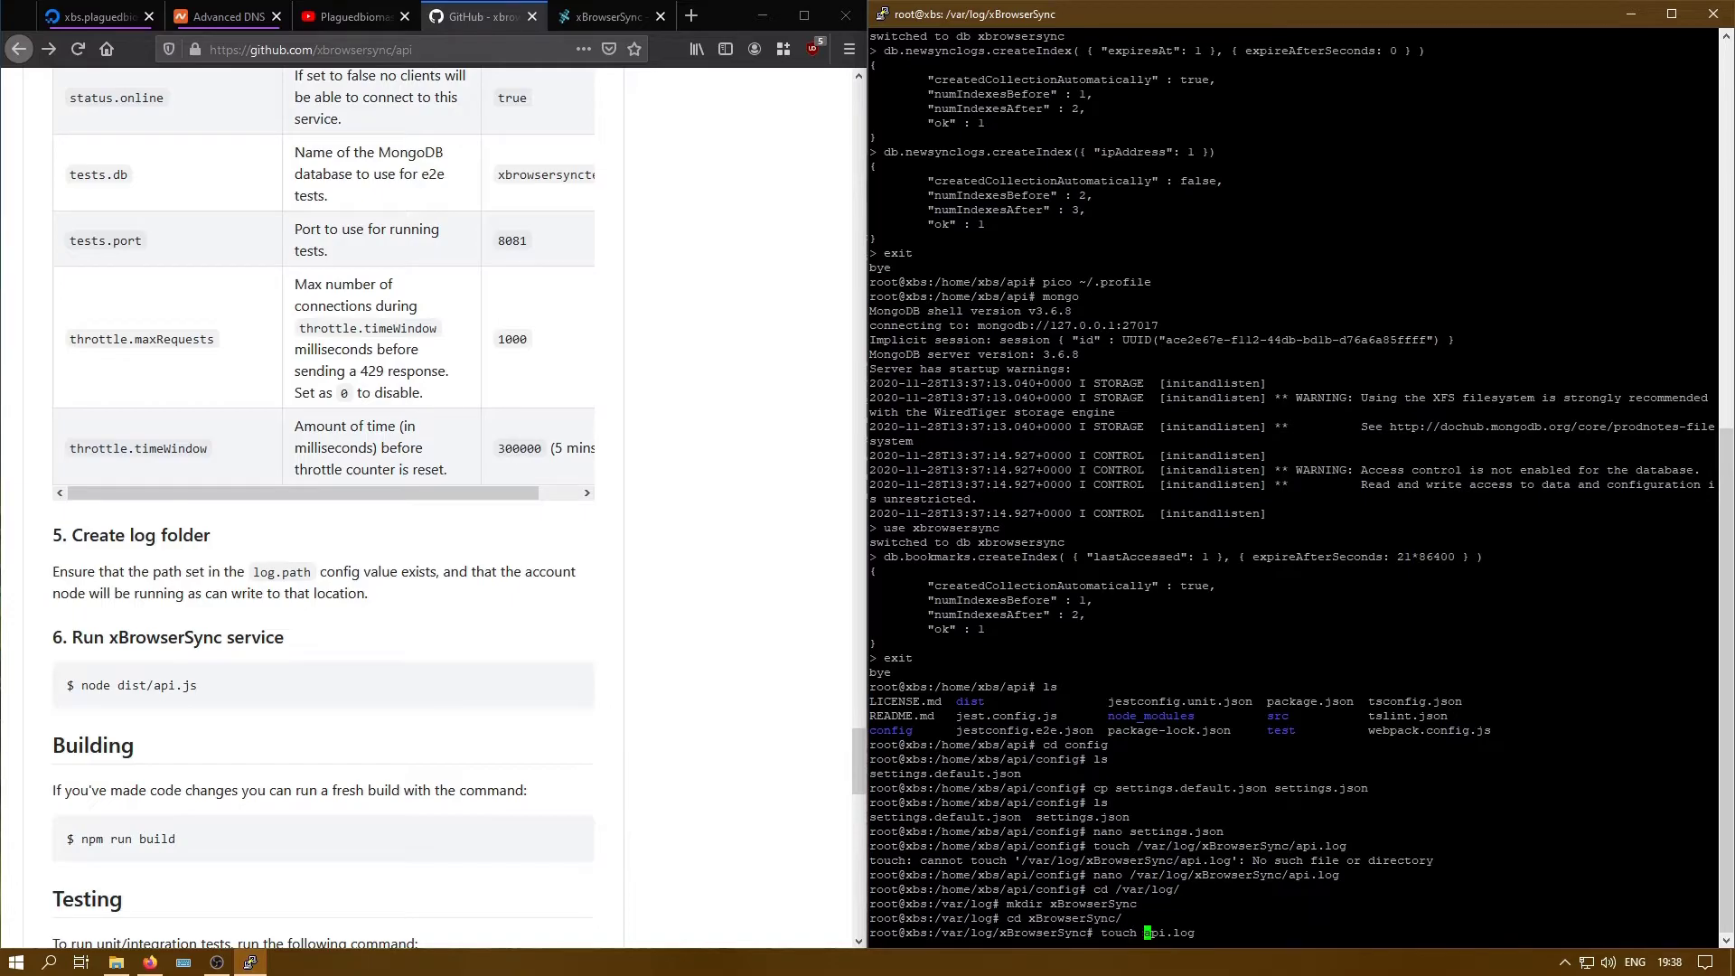
pyautogui.press('Return')
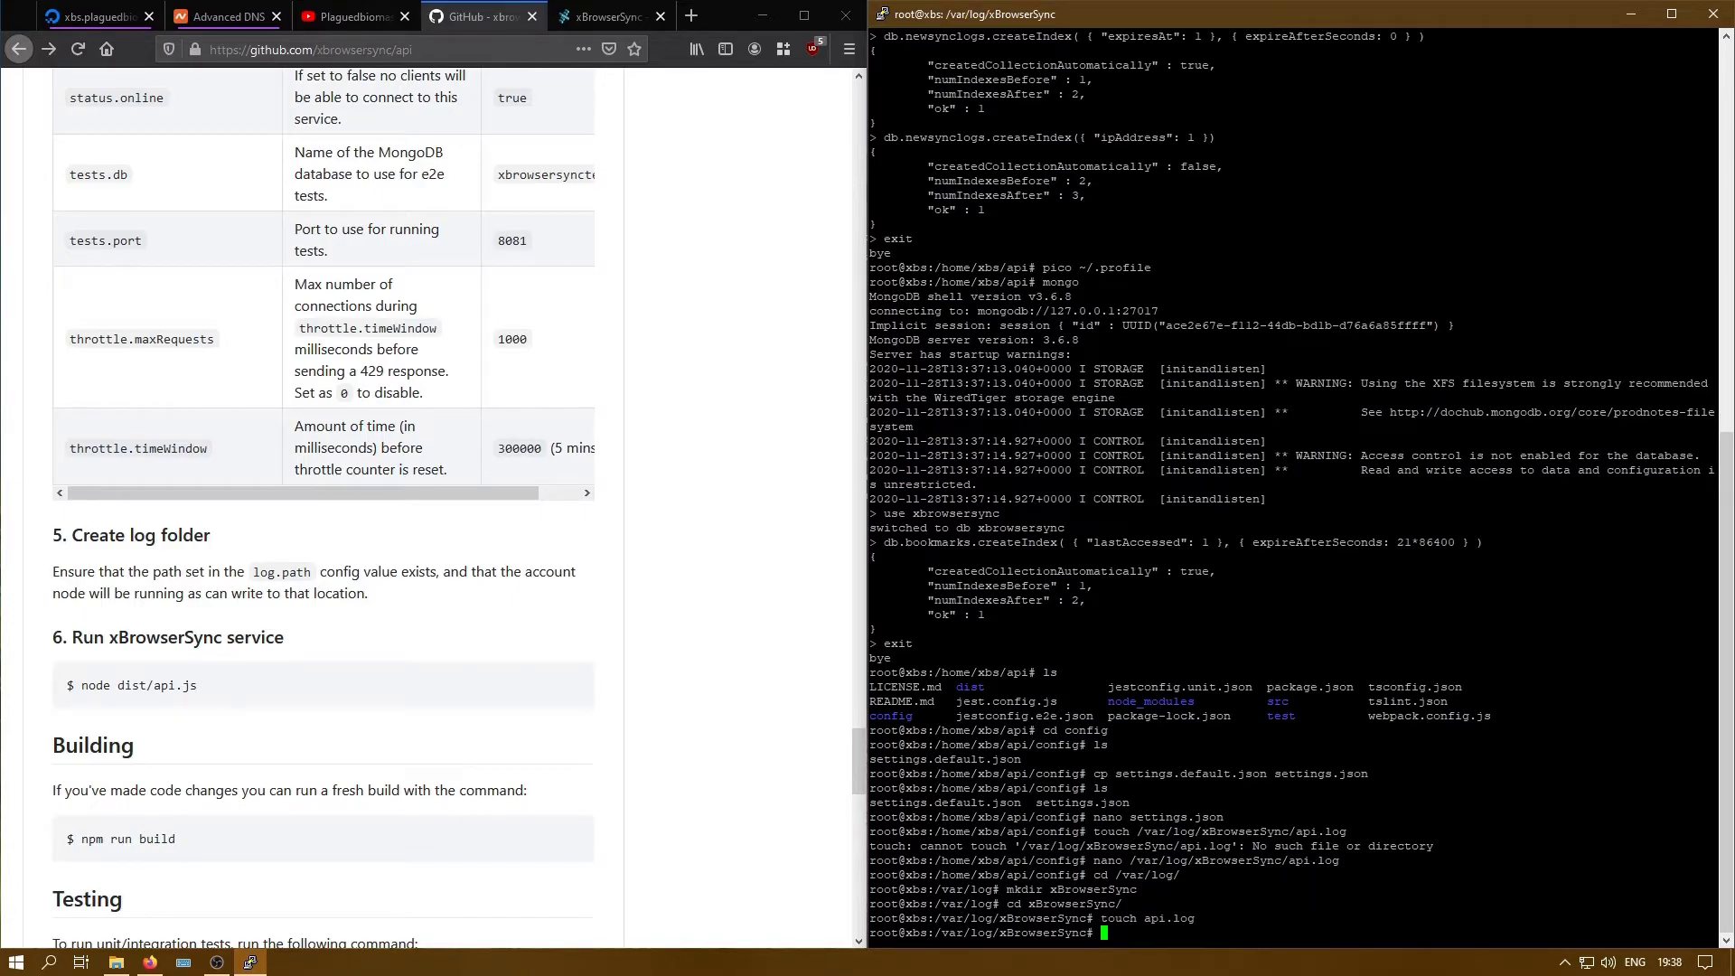
pyautogui.write('ls')
pyautogui.press('Return')
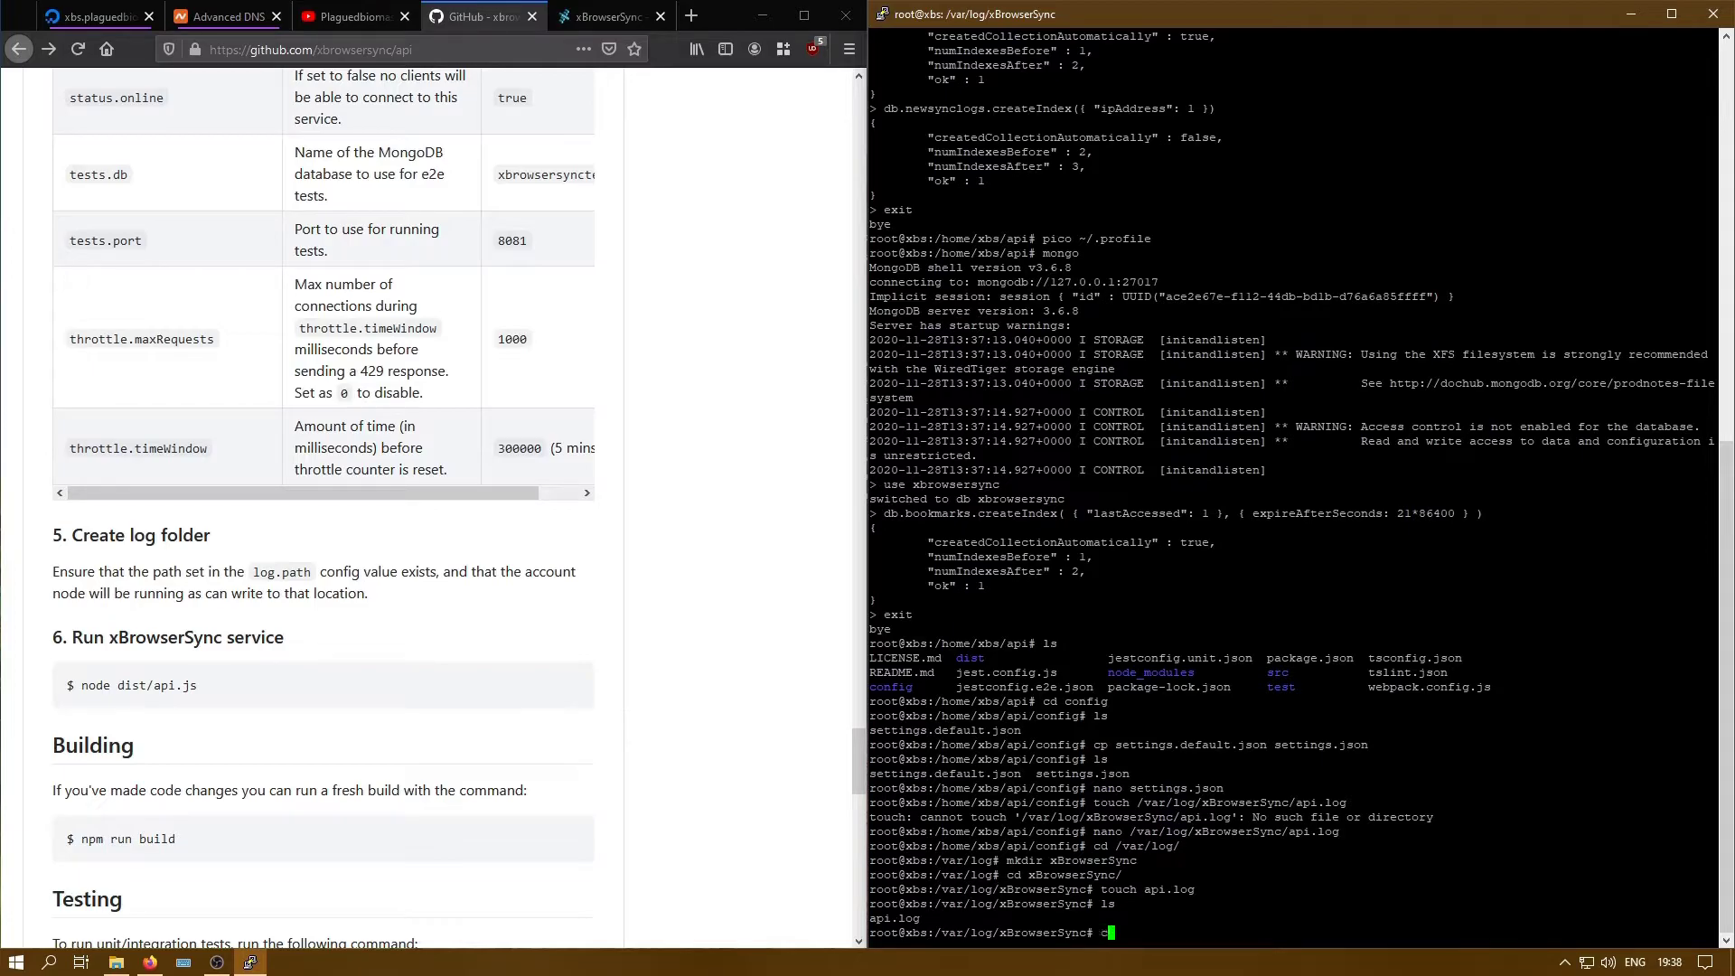
# Navigate from the log folder back to /home/xbs and list its contents.
pyautogui.write('cd ..')
pyautogui.press('Return')
pyautogui.write('cd /')
pyautogui.press('Return')
pyautogui.write('cd home/')
pyautogui.press('Return')
pyautogui.write('cd xbs/')
pyautogui.press('Return')
pyautogui.write('ls')
pyautogui.press('Return')
# Go into api/config and start installing letsencrypt with apt.
pyautogui.write('cd api/')
pyautogui.press('Return')
pyautogui.write('ls')
pyautogui.press('Return')
pyautogui.write('cd ')
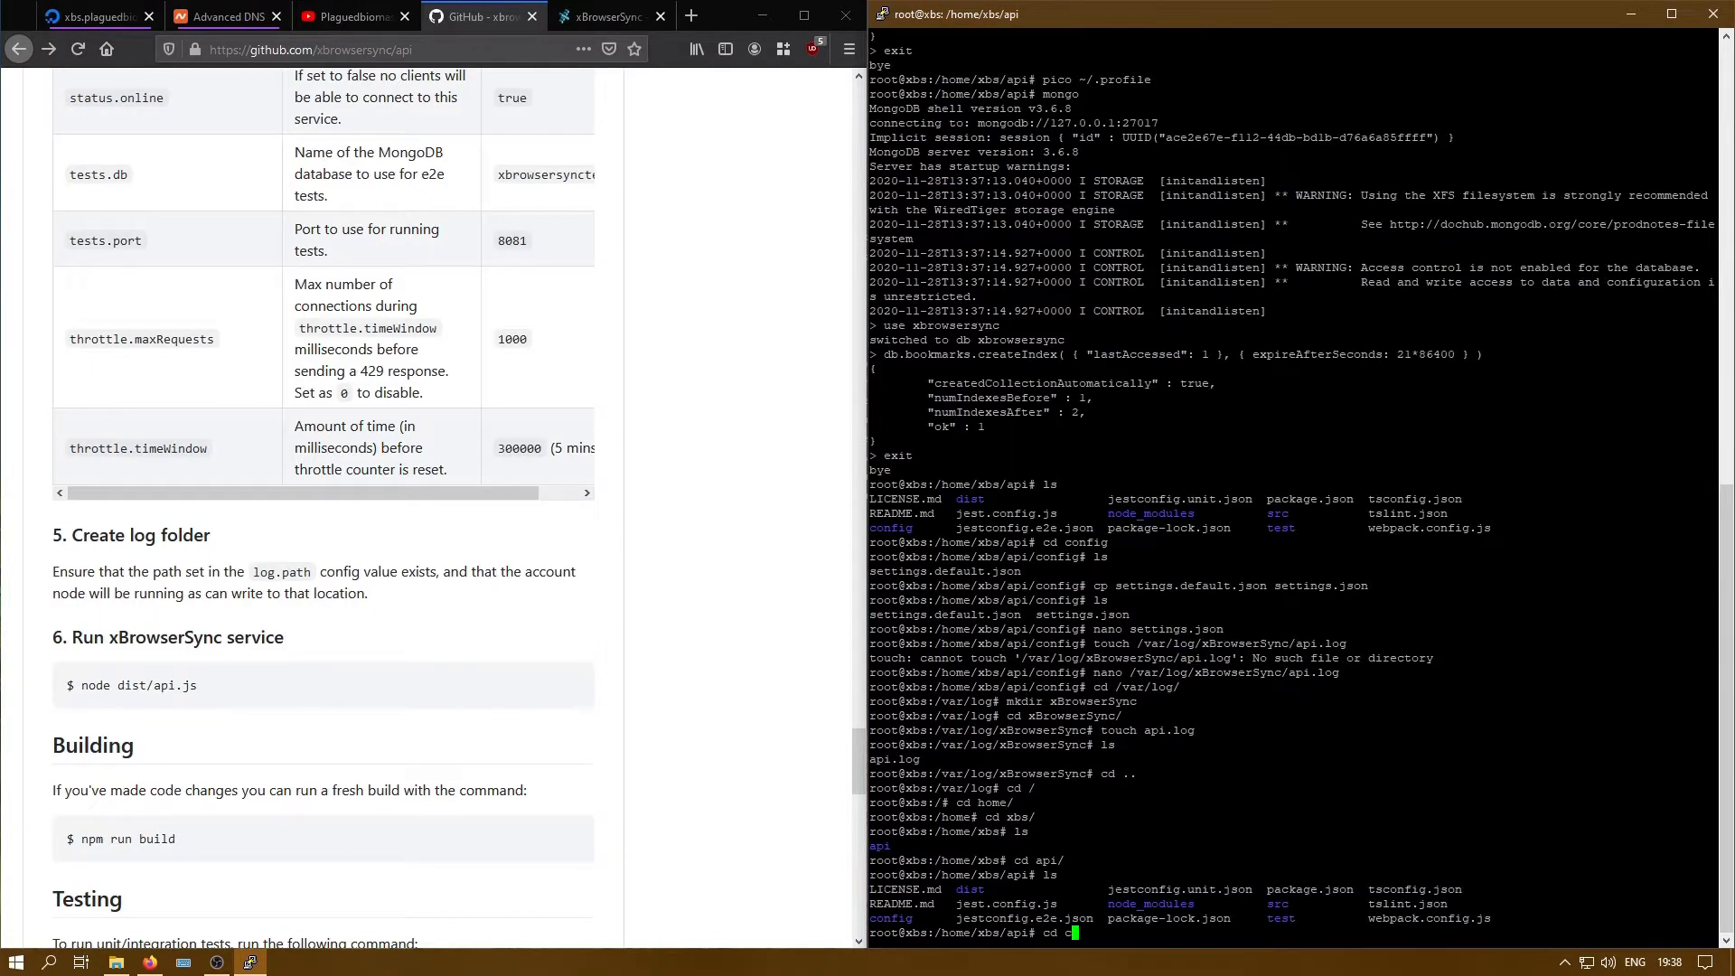
pyautogui.write('config/')
pyautogui.press('Return')
pyautogui.write('ls')
pyautogui.press('Return')
pyautogui.write('apt install letsencrypt')
pyautogui.press('Return')
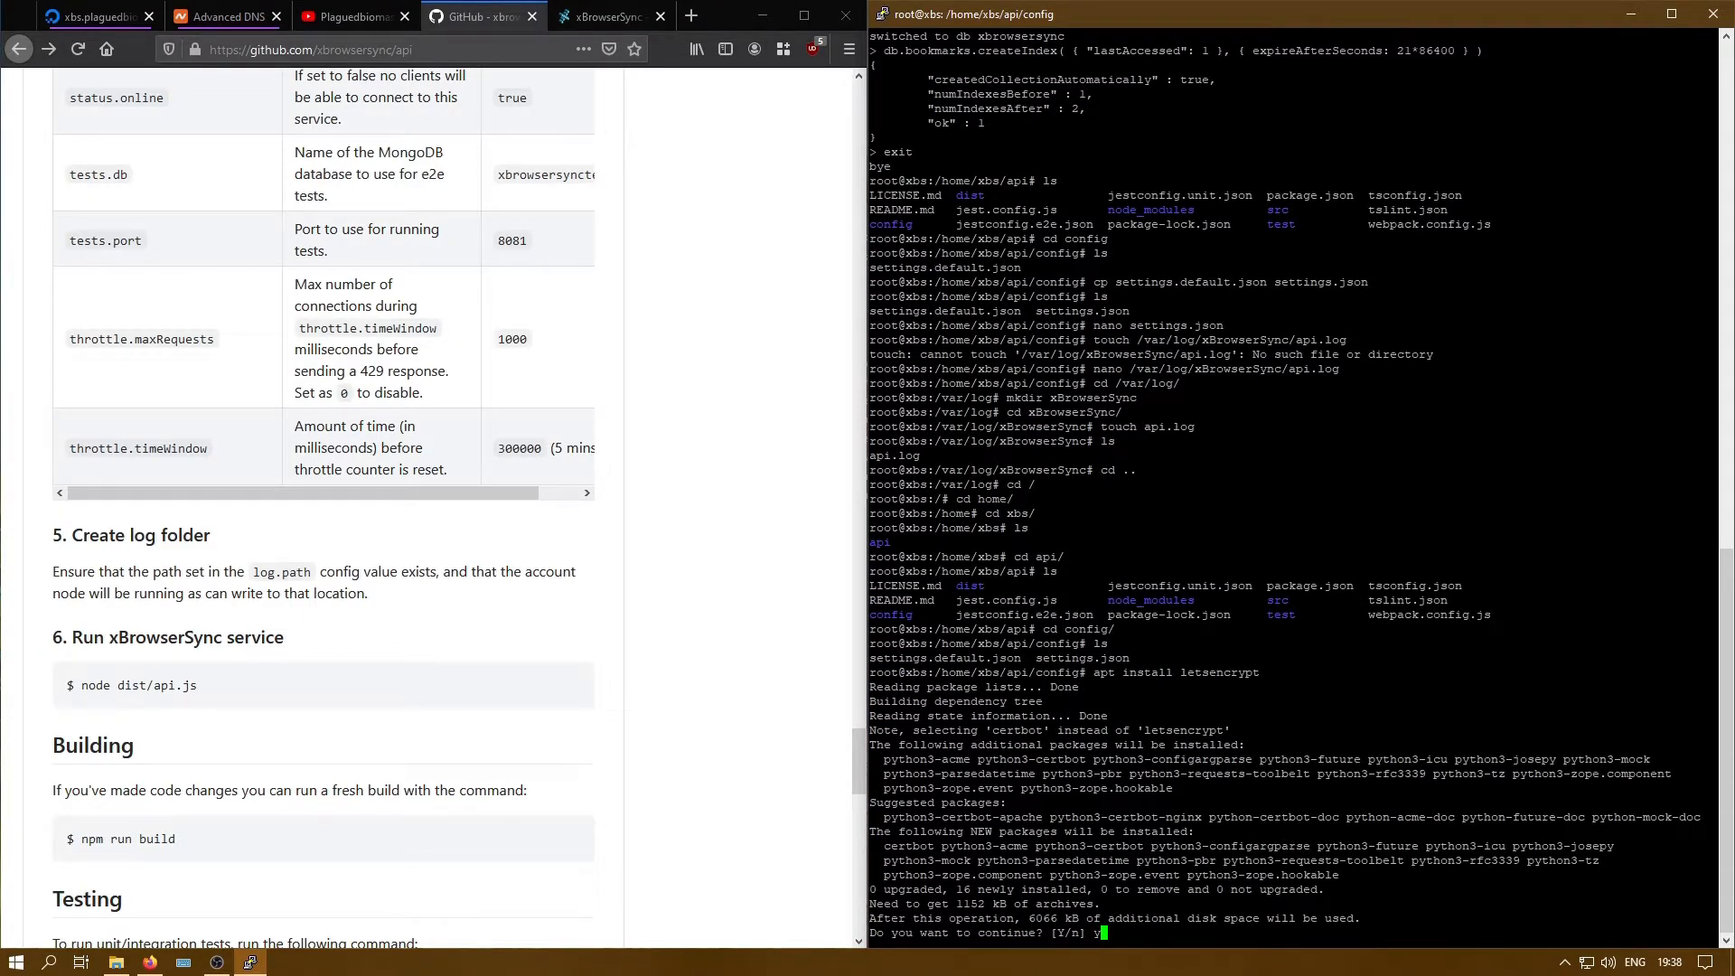
# Confirm the letsencrypt install and request a standalone certificate for xbs.plaguedbiomass.com.
pyautogui.press('Return')
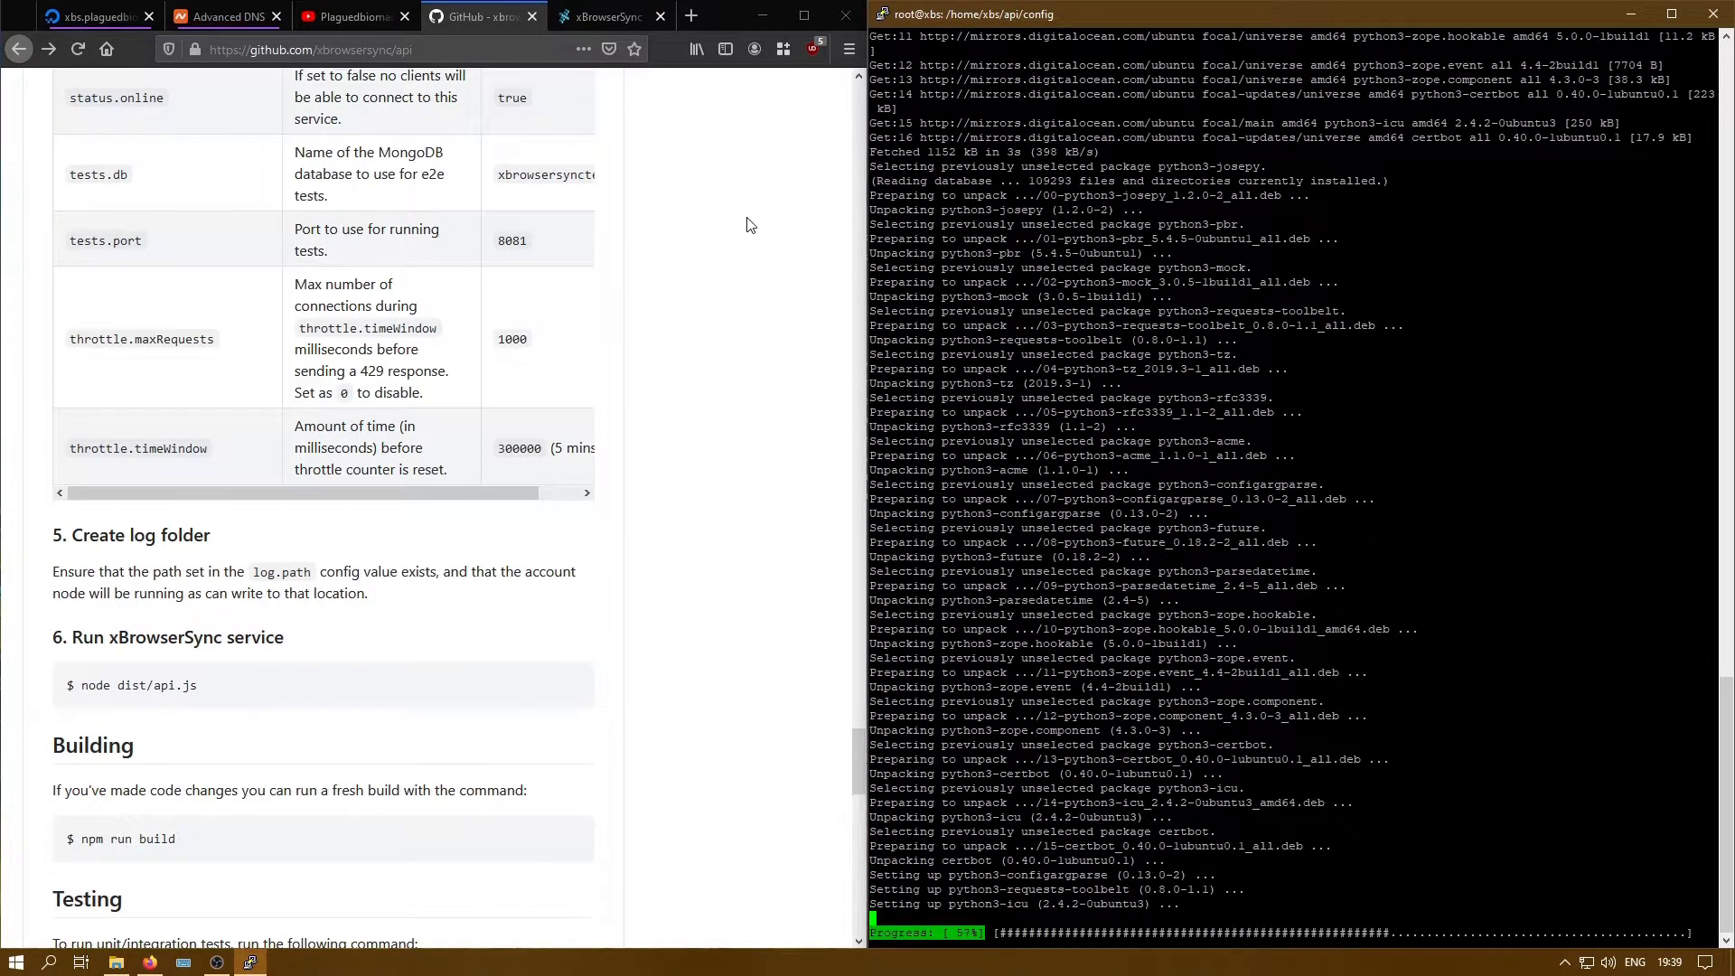
pyautogui.click(691, 16)
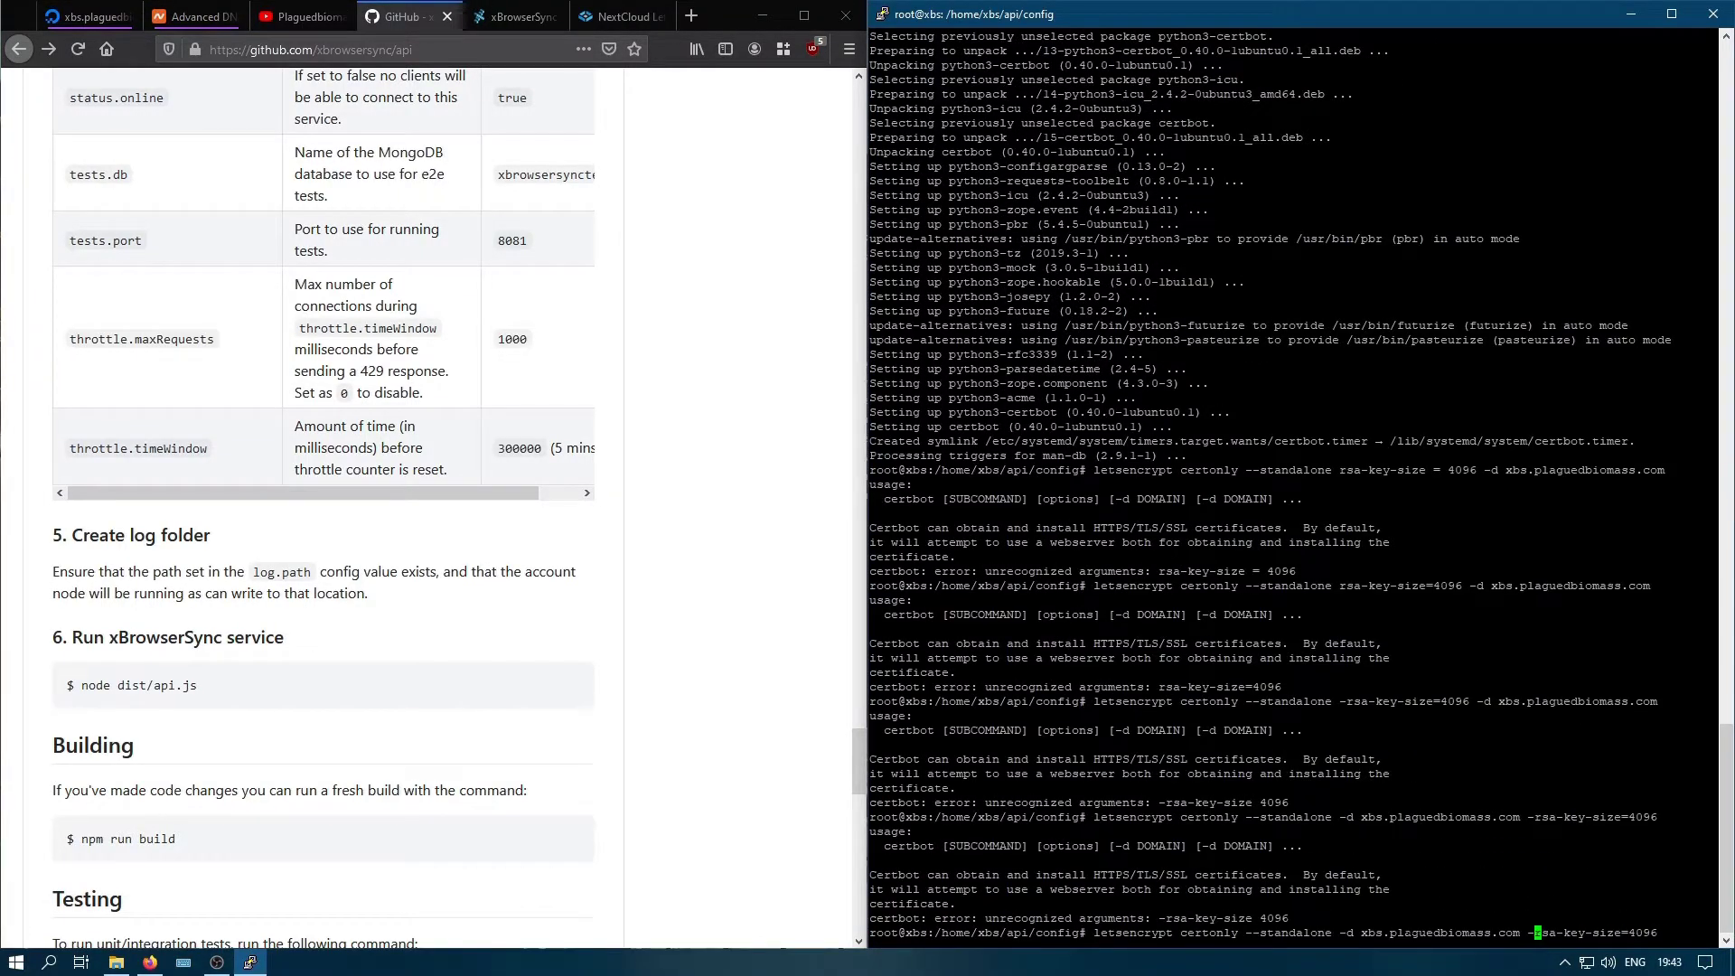
pyautogui.write('-')
pyautogui.press('Return')
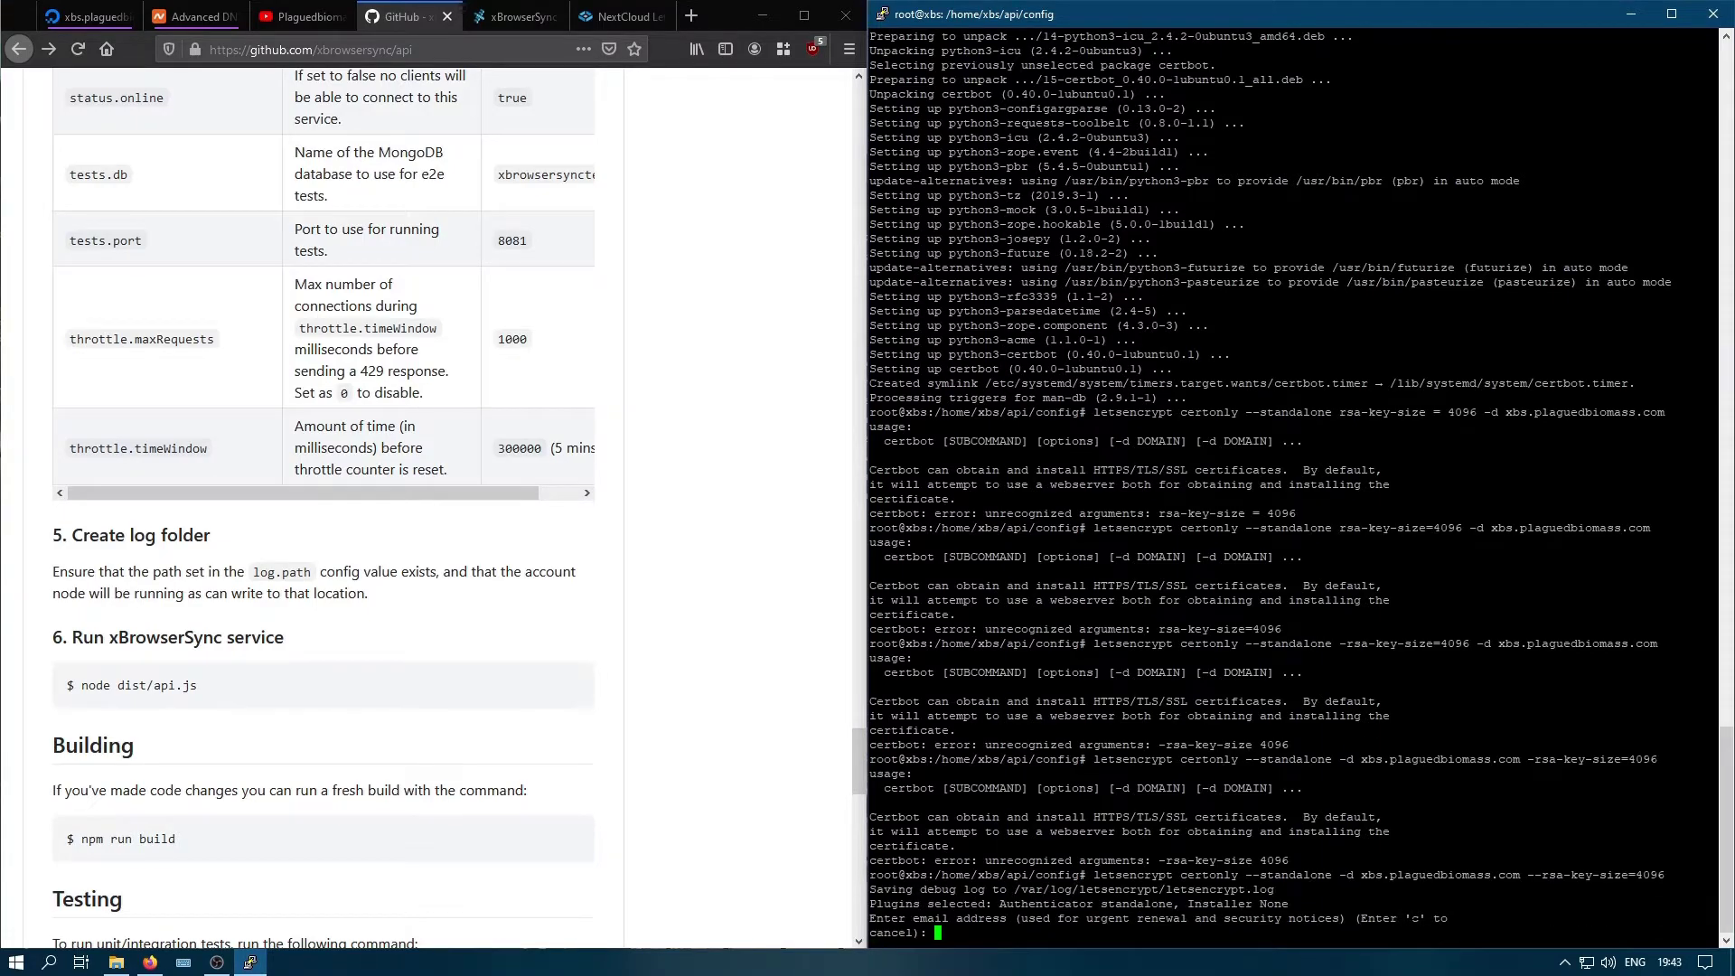
# Enter a contact e-mail, accept the terms, decline EFF sharing, and copy the fullchain path.
pyautogui.press('Return')
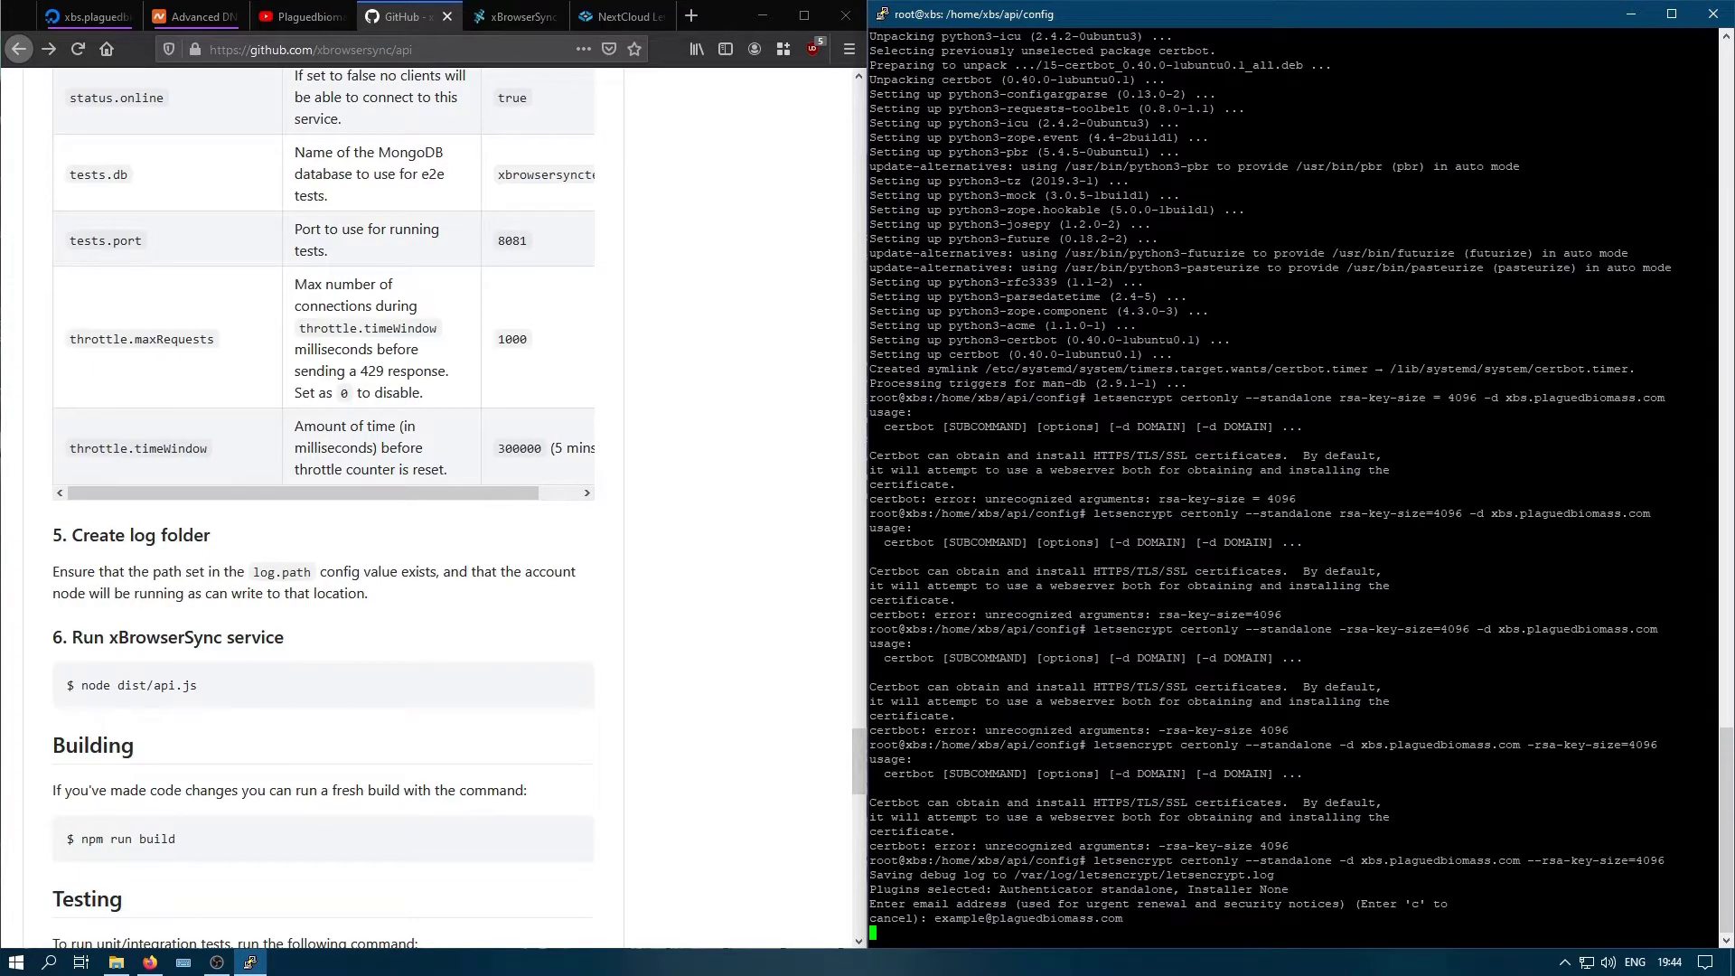
pyautogui.write('ancel:')
pyautogui.press('Return')
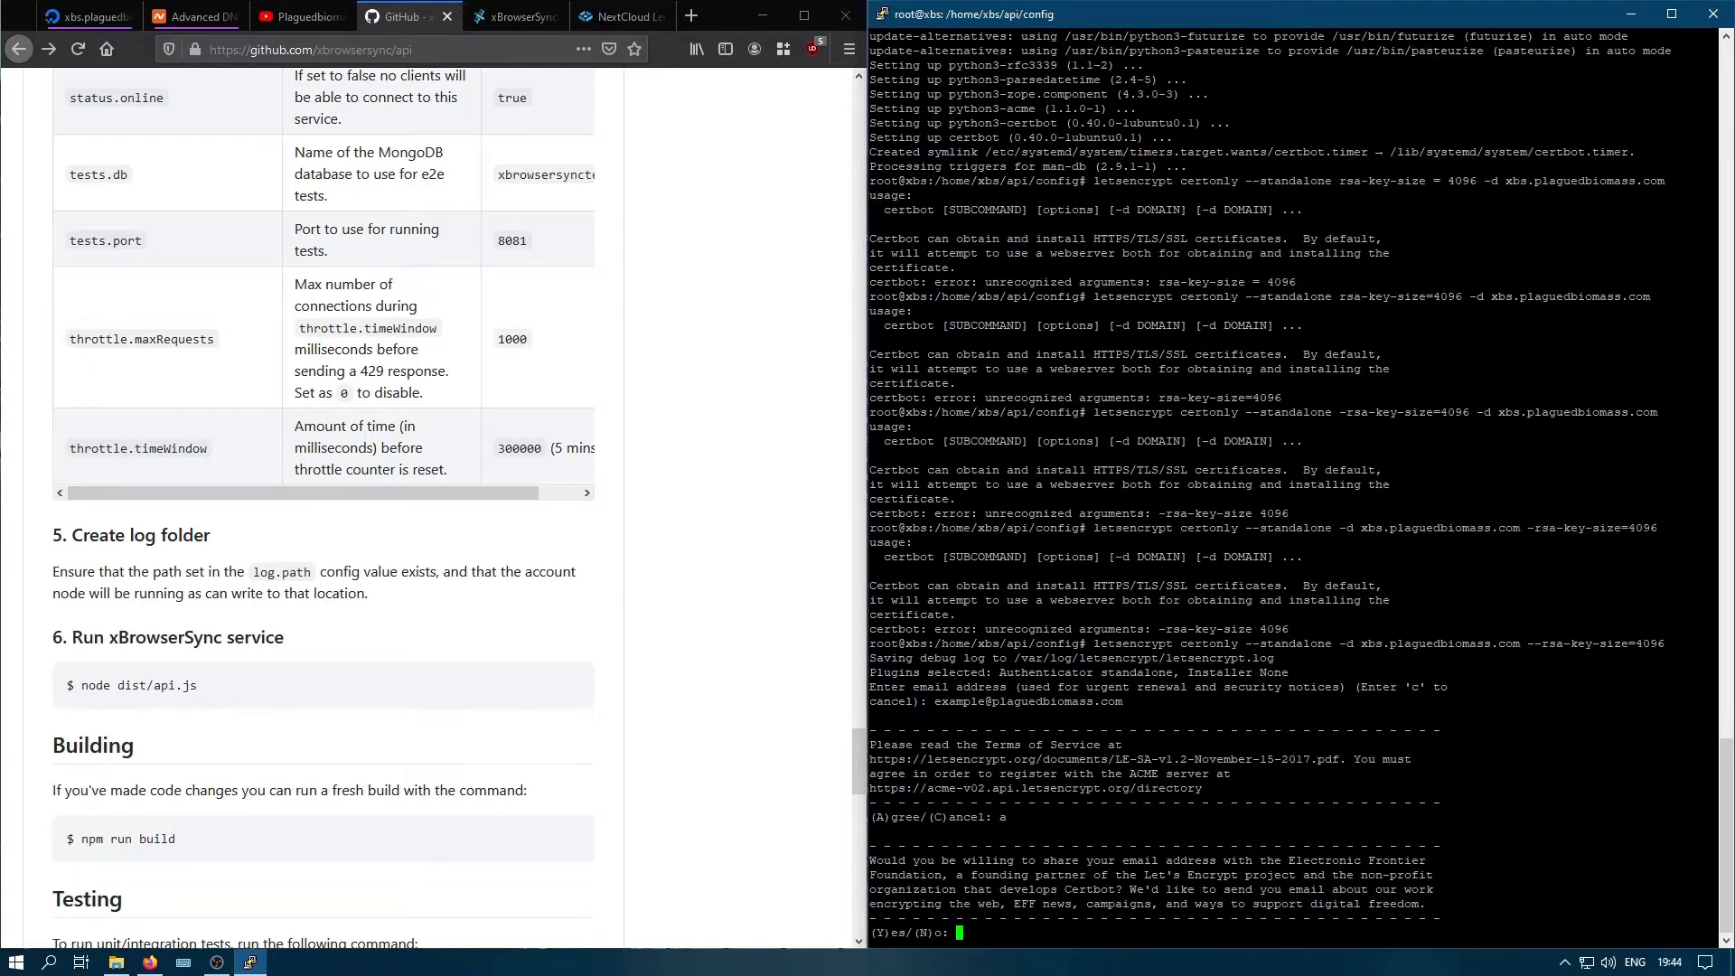
pyautogui.write('n')
pyautogui.press('Return')
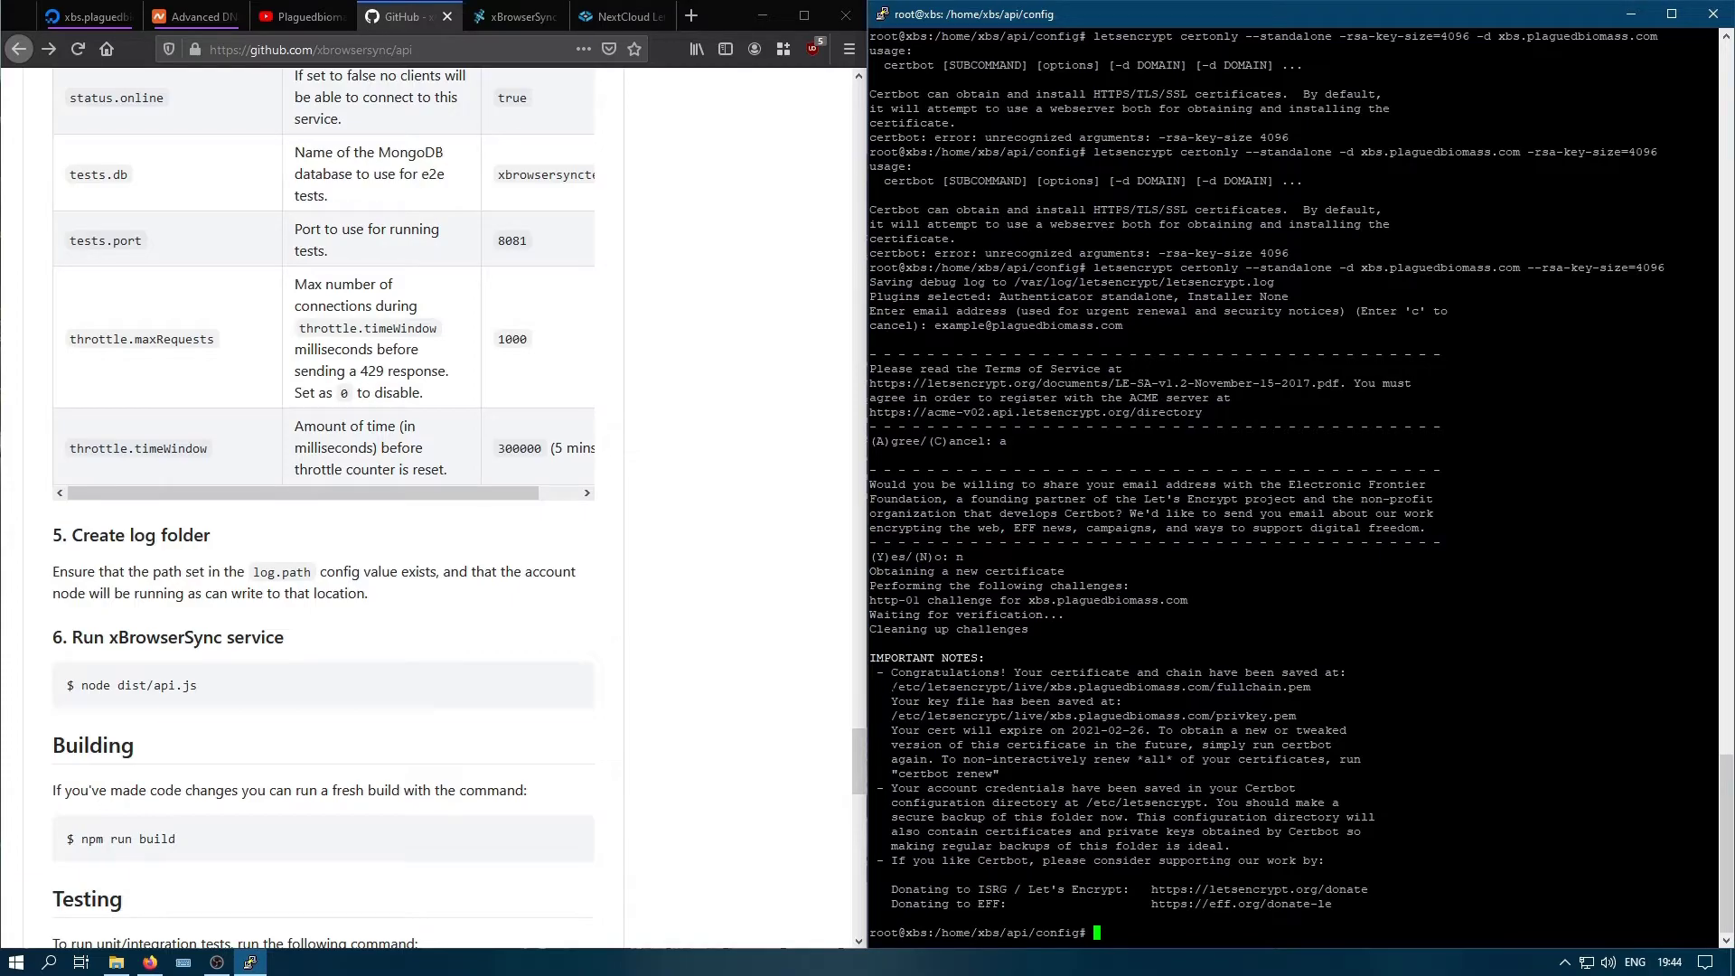
pyautogui.moveTo(892, 687); pyautogui.dragTo(1310, 687)
# Reopen settings.json from the config folder in nano.
pyautogui.write('ls')
pyautogui.press('Return')
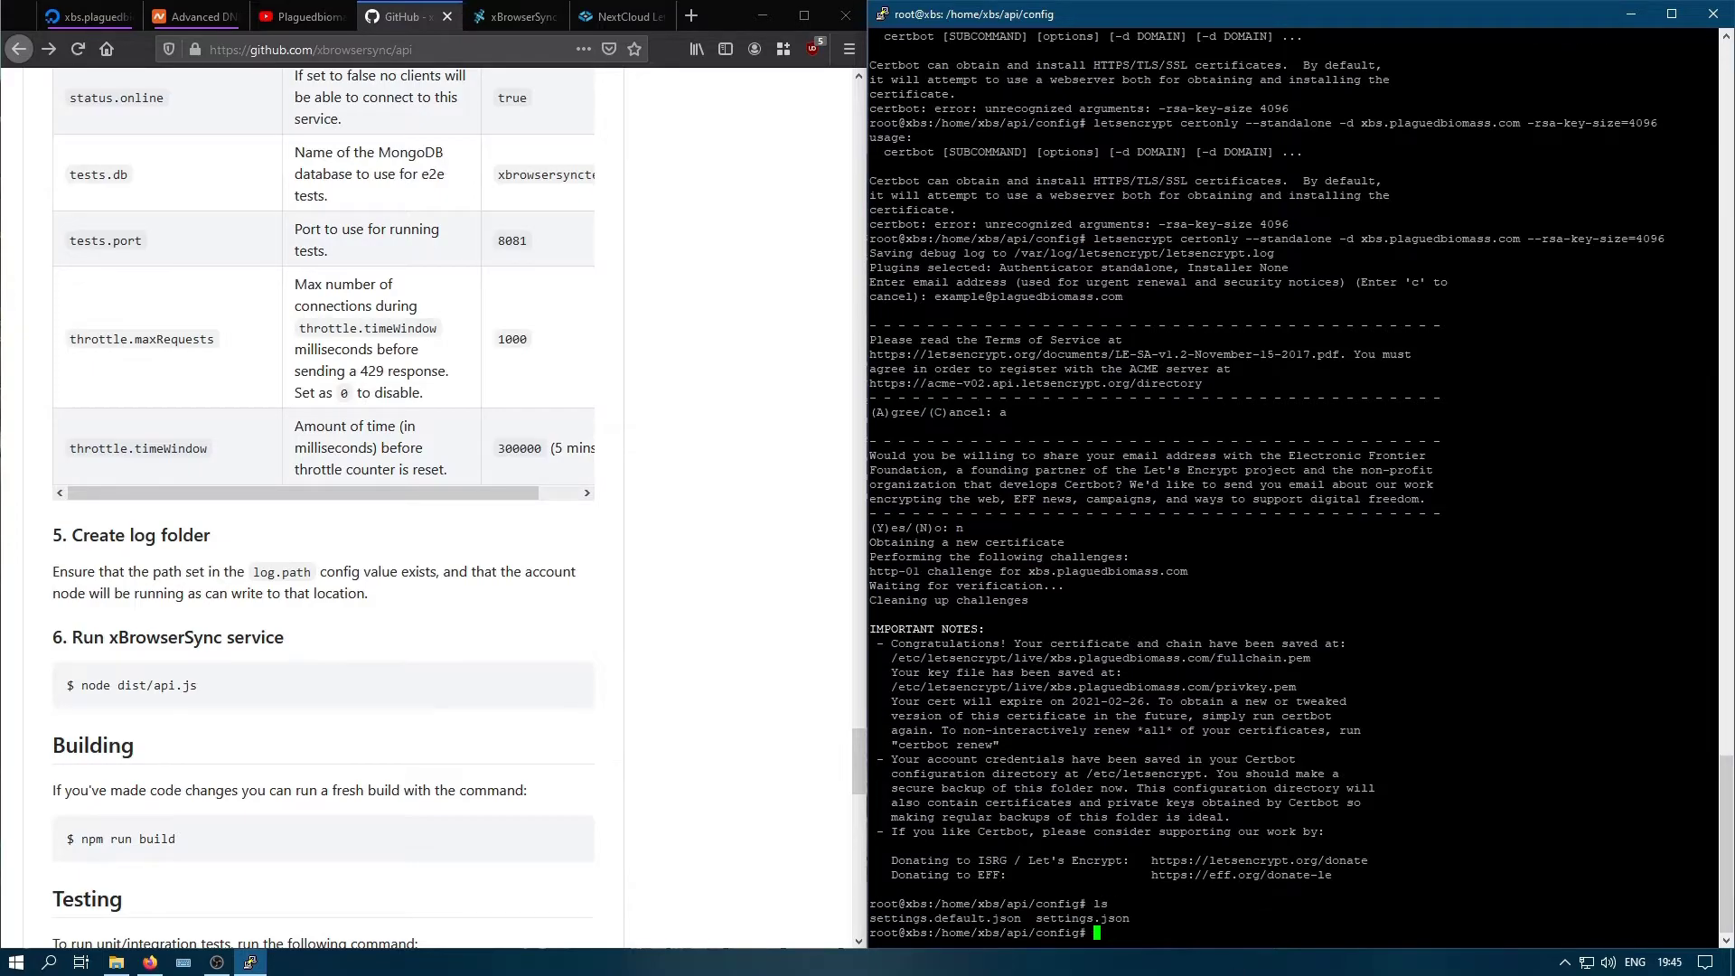
pyautogui.write('nano s')
pyautogui.press('Tab')
pyautogui.write('.')
pyautogui.press('BackSpace')
pyautogui.press('BackSpace')
pyautogui.write('.j')
pyautogui.press('Tab')
pyautogui.press('Return')
# Point certPath to the Let's Encrypt cert.pem and set HTTPS enabled to true.
pyautogui.press('Down')
pyautogui.press('Down')
pyautogui.press('Down')
pyautogui.press('Down')
pyautogui.press('Down')
pyautogui.press('Down')
pyautogui.press('Down')
pyautogui.press('Down')
pyautogui.press('Down')
pyautogui.press('Down')
pyautogui.press('Down')
pyautogui.press('Down')
pyautogui.press('Down')
pyautogui.press('Down')
pyautogui.press('Down')
pyautogui.press('Down')
pyautogui.press('Down')
pyautogui.press('Down')
pyautogui.press('Down')
pyautogui.press('Down')
pyautogui.press('Down')
pyautogui.press('Down')
pyautogui.press('Down')
pyautogui.press('Up')
pyautogui.press('Up')
pyautogui.press('Up')
pyautogui.press('Up')
pyautogui.press('Up')
pyautogui.press('Up')
pyautogui.press('Down')
pyautogui.press('Right')
pyautogui.press('Right')
pyautogui.press('Right')
pyautogui.press('Right')
pyautogui.press('Right')
pyautogui.press('Right')
pyautogui.press('Right')
pyautogui.press('Right')
pyautogui.press('Right')
pyautogui.press('Right')
pyautogui.press('Right')
pyautogui.press('Right')
pyautogui.press('Right')
pyautogui.press('Right')
pyautogui.press('Right')
pyautogui.press('Right')
pyautogui.press('Right')
pyautogui.press('Right')
pyautogui.press('Right')
pyautogui.write('/etc/letsencrypt/live/xbs.plaguedbiomass.com/fullchain.pem')
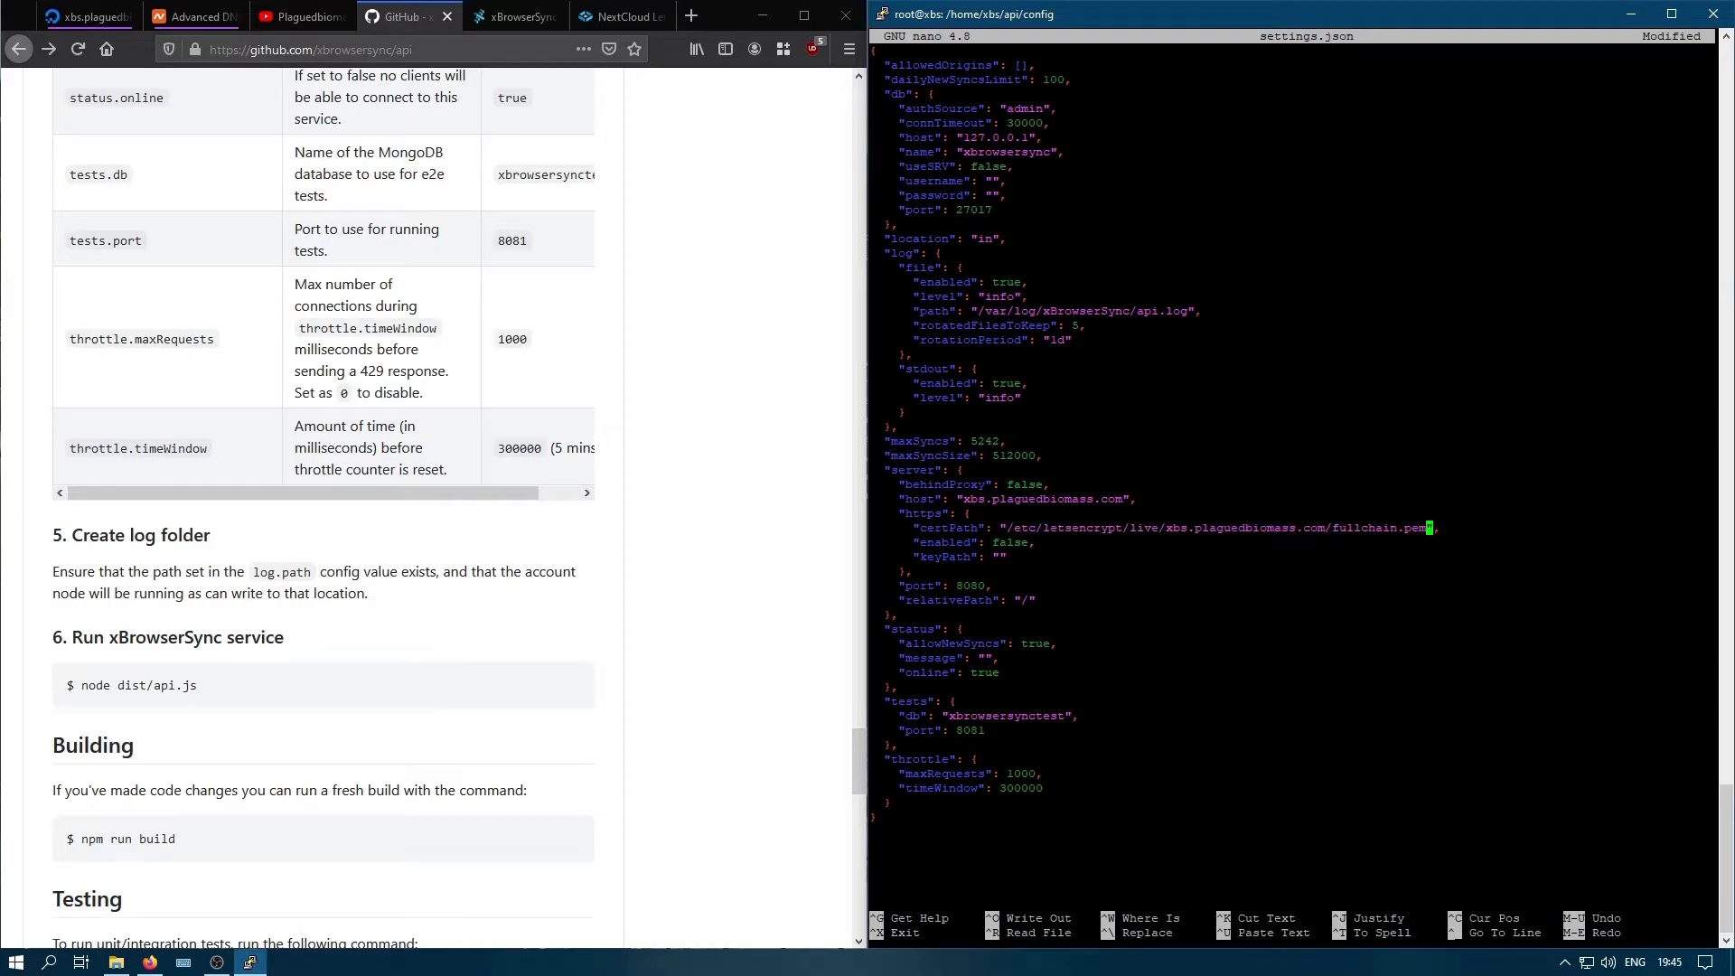
pyautogui.press('Left')
pyautogui.press('Left')
pyautogui.press('Left')
pyautogui.press('Left')
pyautogui.press('BackSpace')
pyautogui.press('BackSpace')
pyautogui.press('BackSpace')
pyautogui.press('BackSpace')
pyautogui.press('BackSpace')
pyautogui.press('BackSpace')
pyautogui.press('BackSpace')
pyautogui.press('BackSpace')
pyautogui.press('BackSpace')
pyautogui.write('cert')
pyautogui.press('Down')
pyautogui.press('Left')
pyautogui.press('BackSpace')
pyautogui.press('BackSpace')
pyautogui.press('BackSpace')
pyautogui.press('BackSpace')
pyautogui.press('BackSpace')
pyautogui.write('true')
# Point keyPath to privkey.pem, change the port from 8080 to 443, and save.
pyautogui.press('Right')
pyautogui.press('Right')
pyautogui.press('Right')
pyautogui.press('Right')
pyautogui.press('Right')
pyautogui.press('Right')
pyautogui.press('Right')
pyautogui.press('Right')
pyautogui.press('Right')
pyautogui.press('Right')
pyautogui.press('Right')
pyautogui.press('Right')
pyautogui.press('Right')
pyautogui.press('Right')
pyautogui.press('Right')
pyautogui.press('Right')
pyautogui.press('Right')
pyautogui.press('Right')
pyautogui.press('Right')
pyautogui.press('Right')
pyautogui.write('/etc/letsencrypt/live/xbs.plaguedbiomass.com/fullchain.pem')
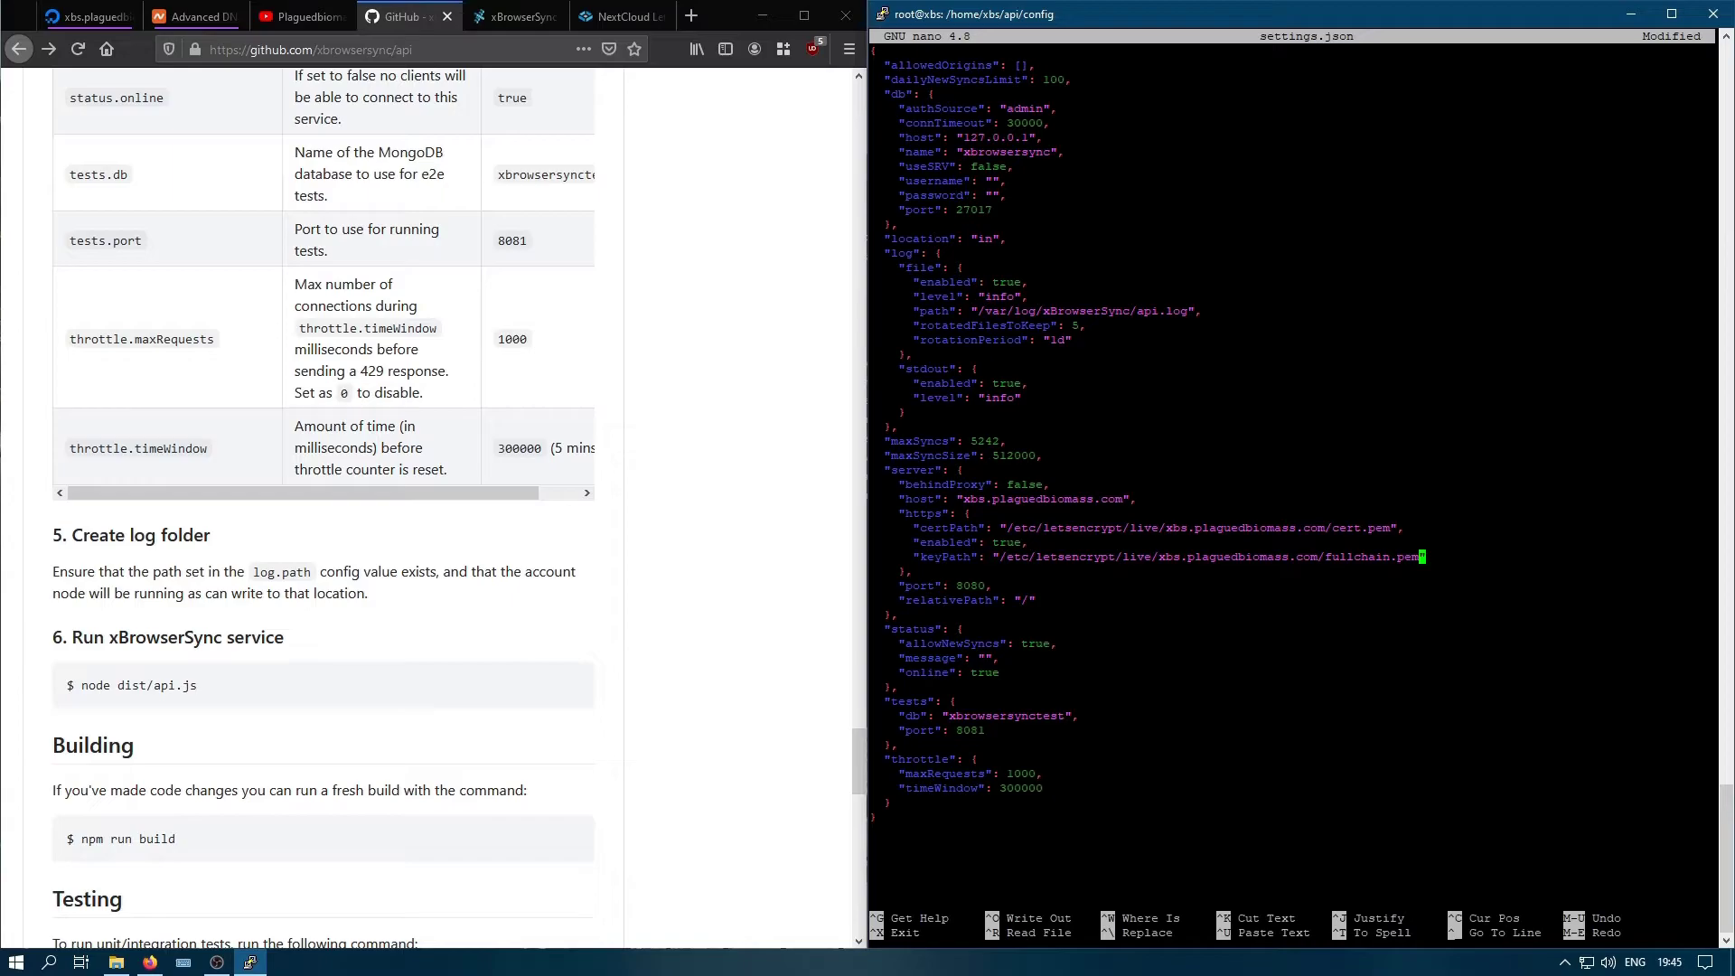
pyautogui.press('Left')
pyautogui.press('Left')
pyautogui.press('Left')
pyautogui.press('Left')
pyautogui.press('BackSpace')
pyautogui.press('BackSpace')
pyautogui.press('BackSpace')
pyautogui.press('BackSpace')
pyautogui.press('BackSpace')
pyautogui.press('BackSpace')
pyautogui.press('BackSpace')
pyautogui.press('BackSpace')
pyautogui.press('BackSpace')
pyautogui.write('privkey')
pyautogui.press('Down')
pyautogui.press('Down')
pyautogui.press('Right')
pyautogui.press('Right')
pyautogui.press('Right')
pyautogui.press('Right')
pyautogui.press('Right')
pyautogui.press('Right')
pyautogui.press('Right')
pyautogui.press('Right')
pyautogui.press('Right')
pyautogui.press('Right')
pyautogui.press('Right')
pyautogui.press('Right')
pyautogui.press('Right')
pyautogui.press('BackSpace')
pyautogui.press('BackSpace')
pyautogui.press('BackSpace')
pyautogui.press('BackSpace')
pyautogui.write('443')
pyautogui.press('Down')
pyautogui.press('Down')
pyautogui.press('Down')
pyautogui.press('Down')
pyautogui.press('Down')
pyautogui.press('Down')
pyautogui.press('Down')
pyautogui.press('Down')
pyautogui.press('Down')
pyautogui.press('Down')
pyautogui.press('Down')
pyautogui.press('Down')
pyautogui.press('Down')
pyautogui.press('Down')
pyautogui.press('Down')
pyautogui.press('Down')
pyautogui.press('Down')
pyautogui.hotkey('ctrl', 'x')
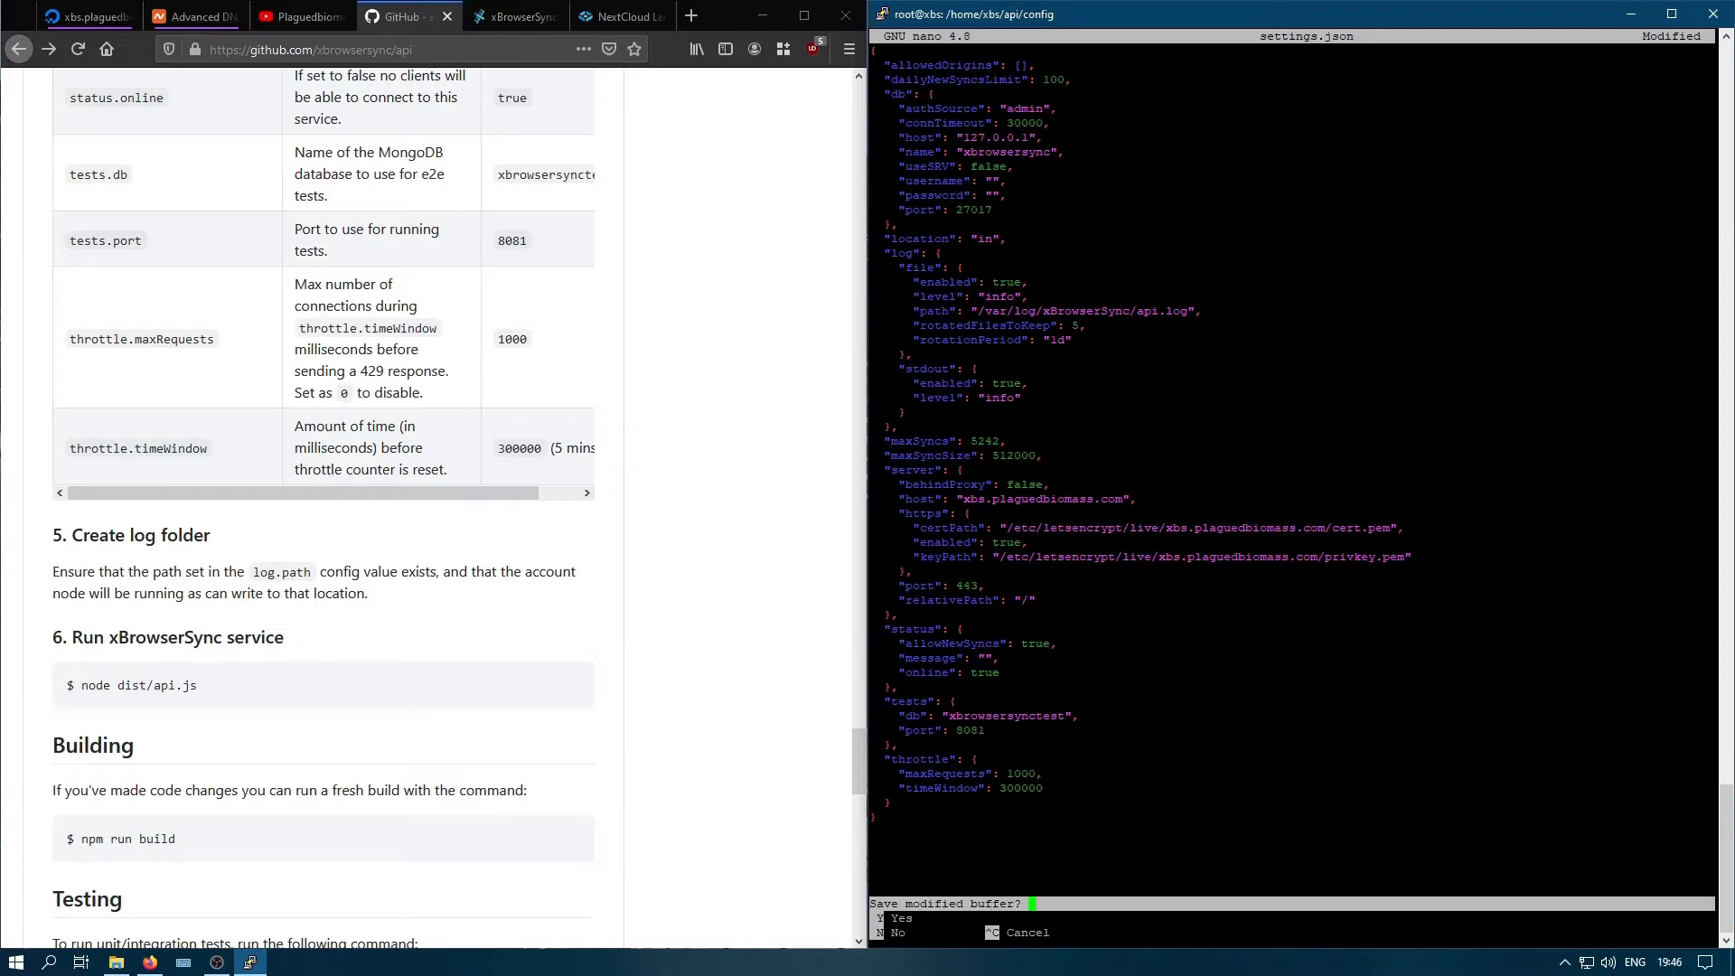
pyautogui.press('y')
pyautogui.press('Return')
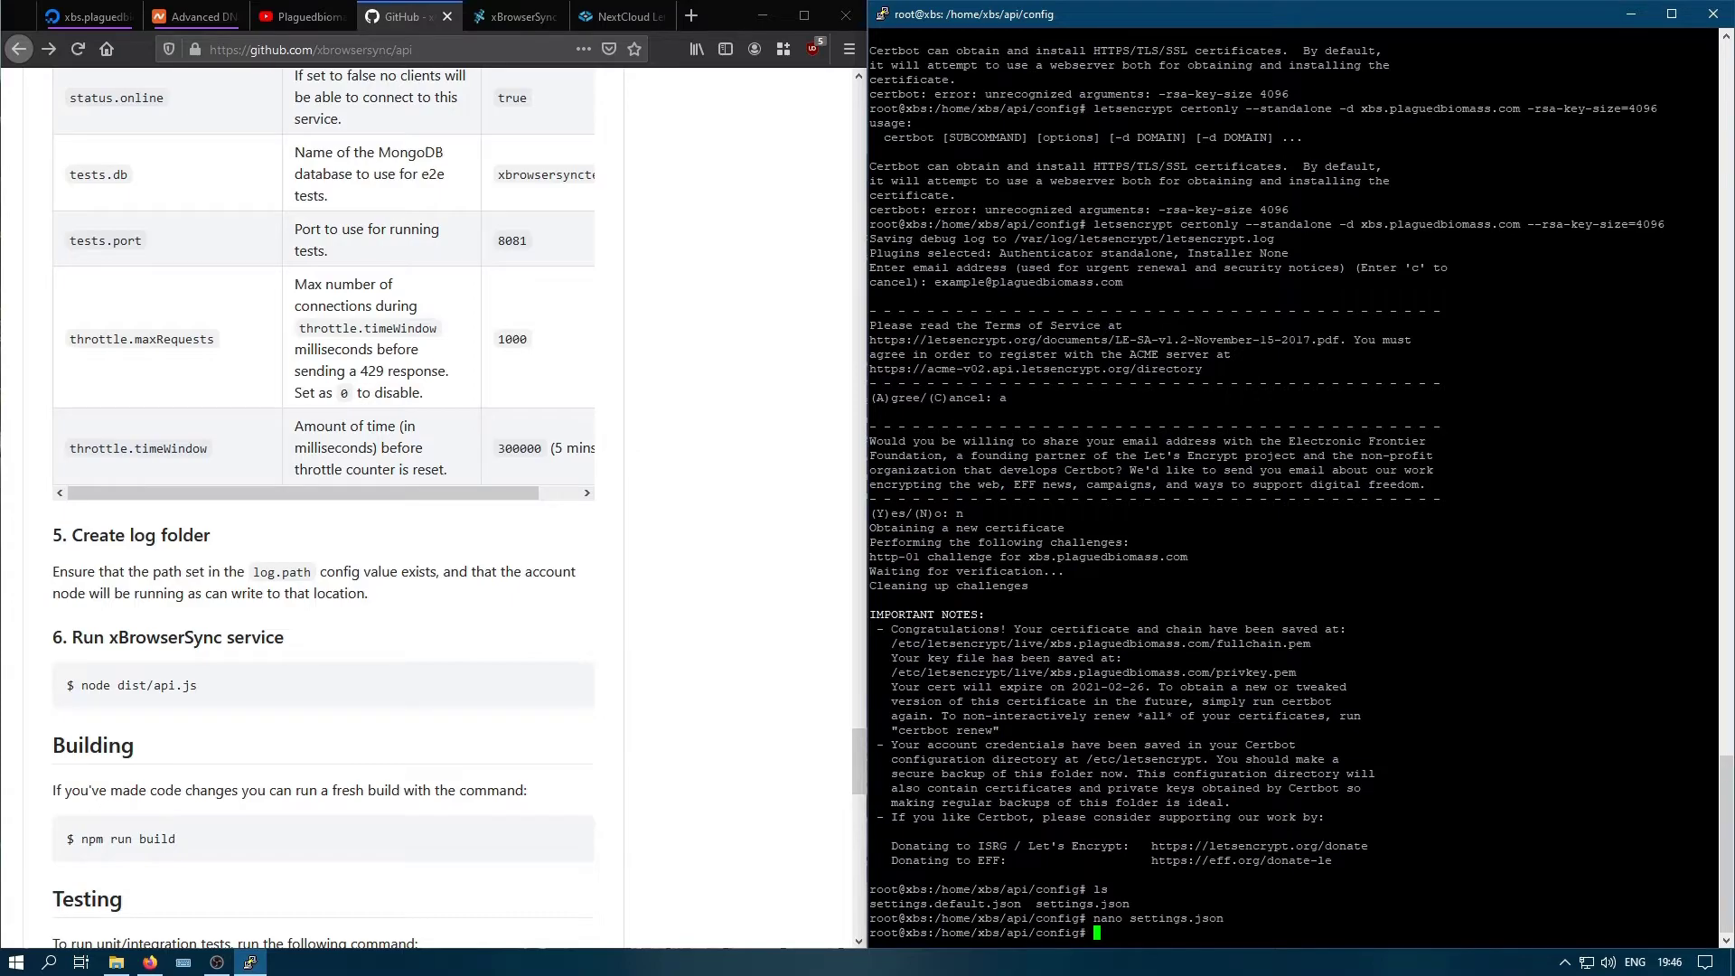
# Reboot the server and restart the dropped PuTTY SSH session.
pyautogui.write('reboot')
pyautogui.press('Return')
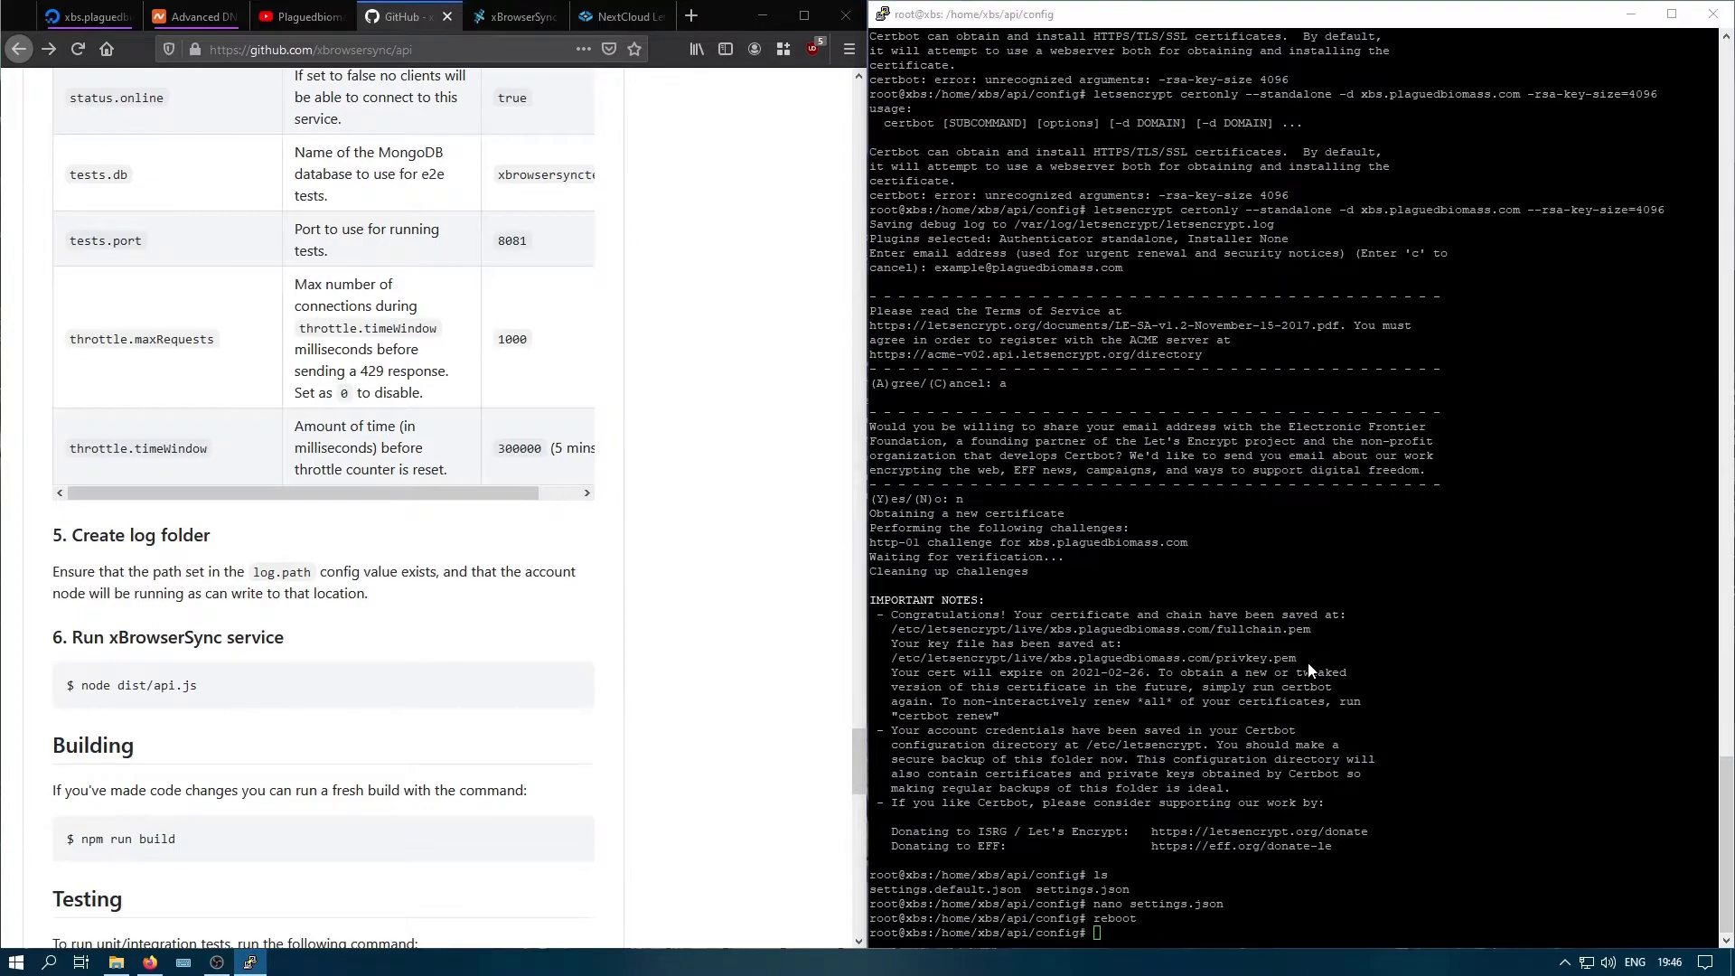
pyautogui.press('Return')
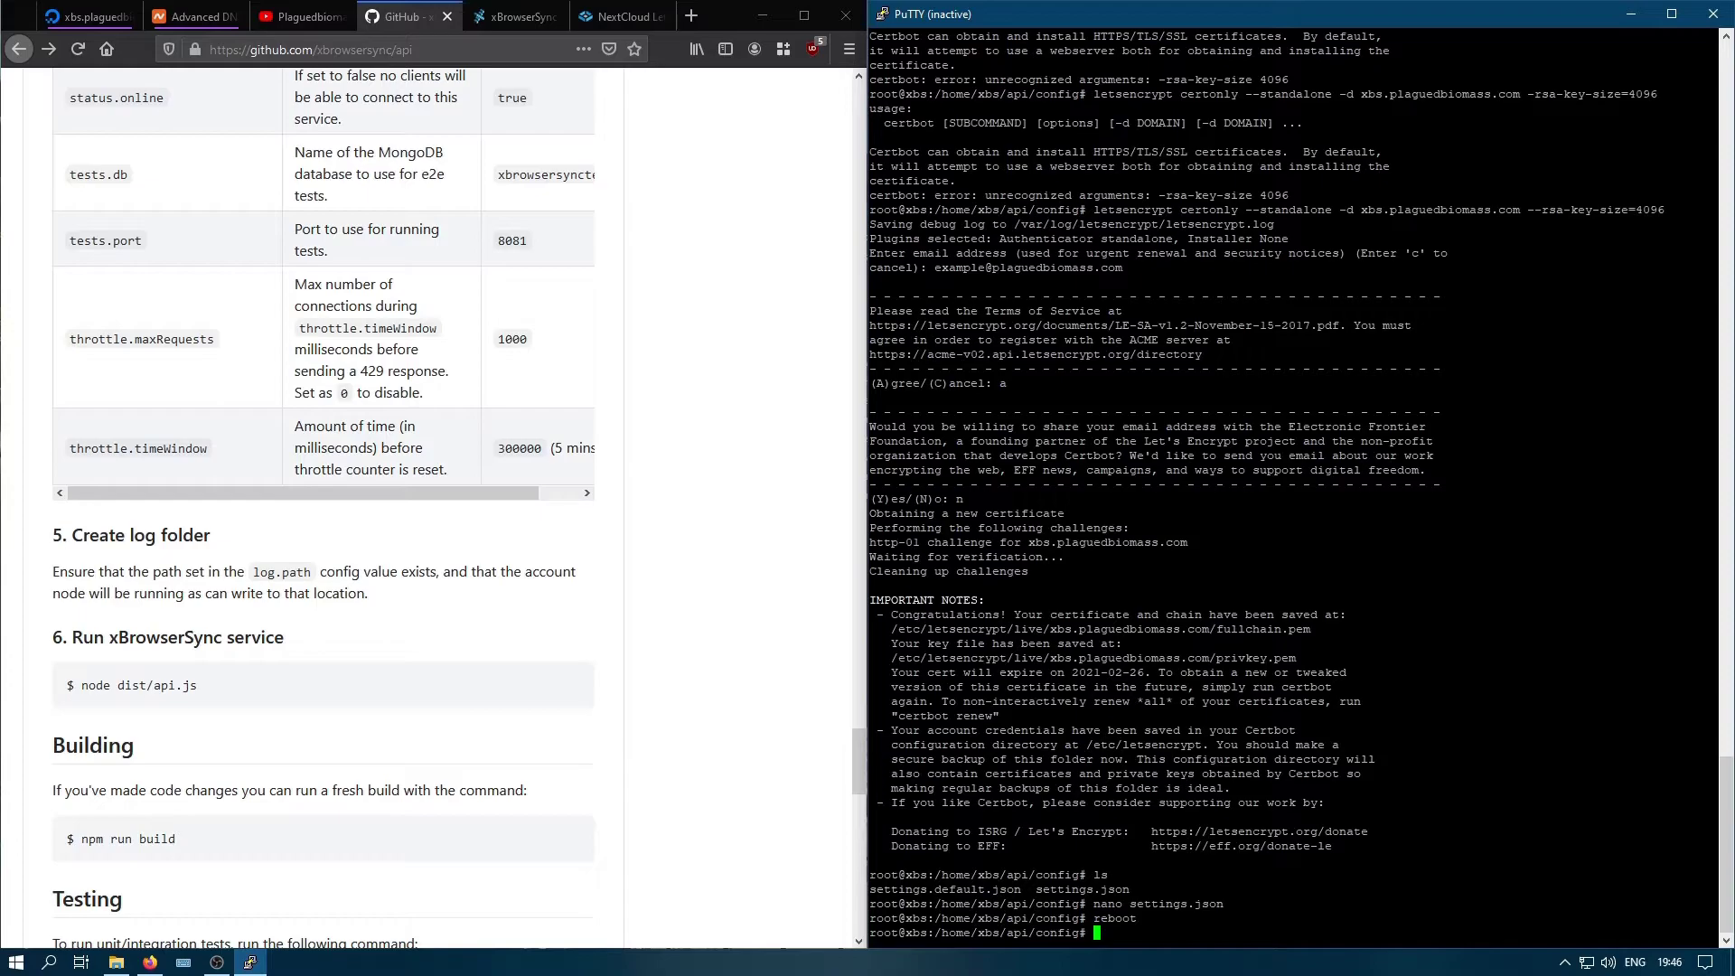
pyautogui.rightClick(1179, 13)
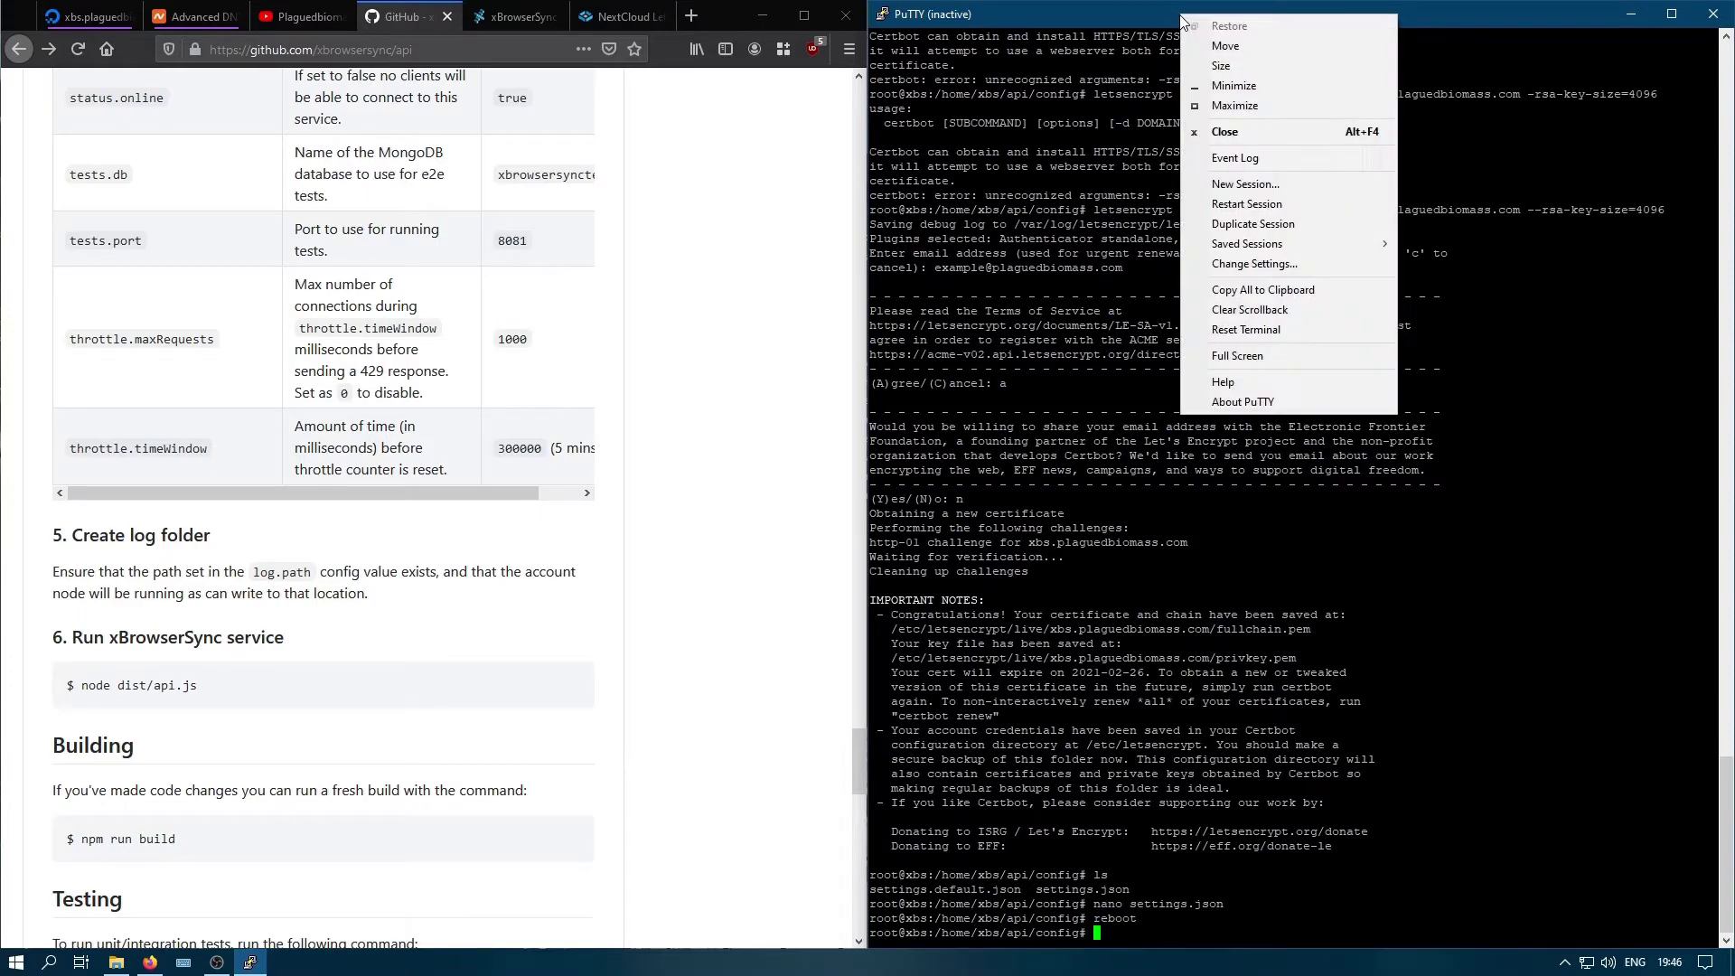
pyautogui.click(1283, 204)
# Log back in as root and clear the terminal.
pyautogui.write('root')
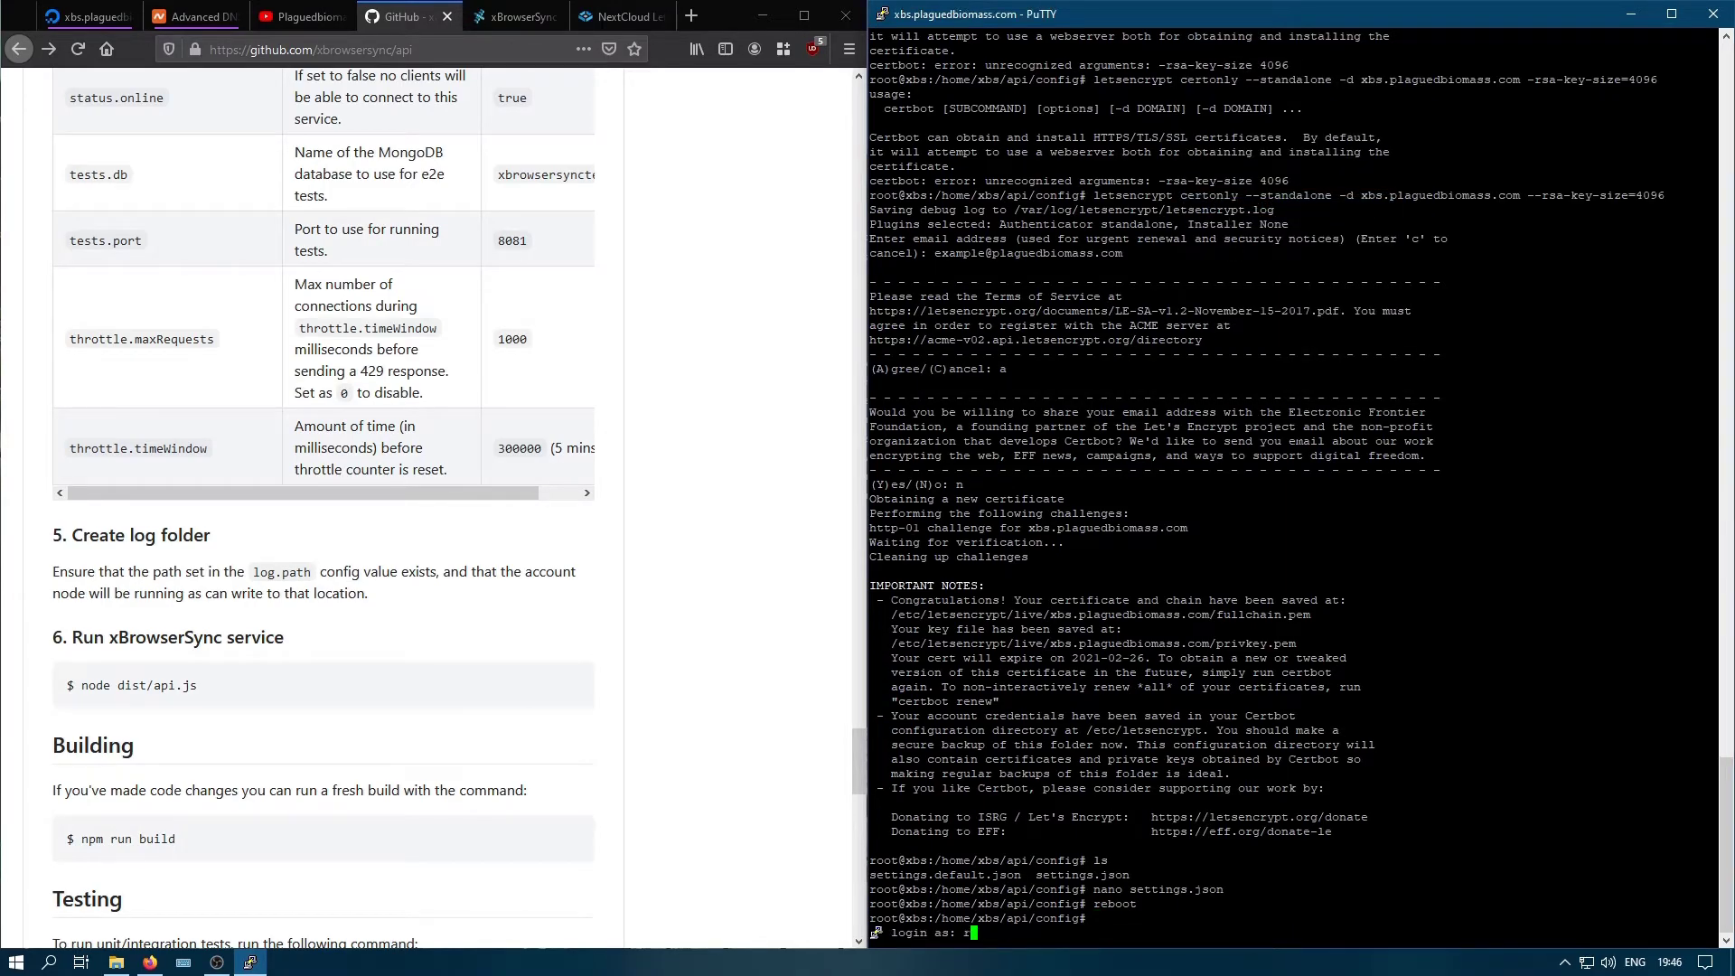
pyautogui.press('Return')
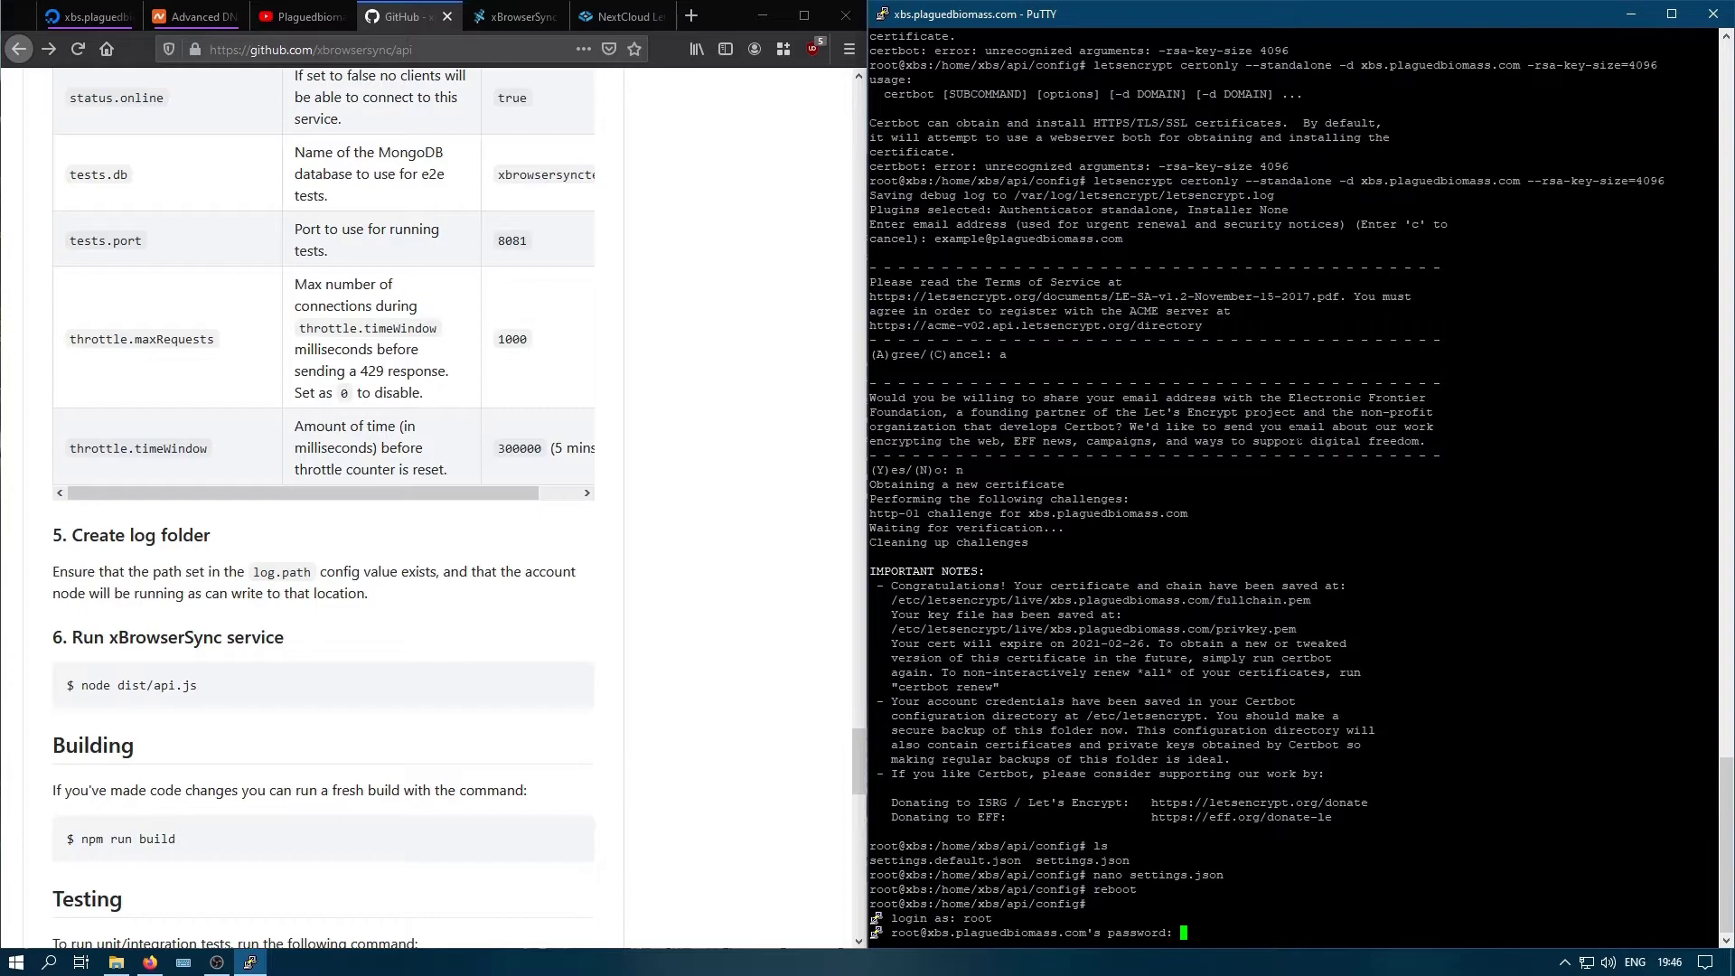
pyautogui.press('Return')
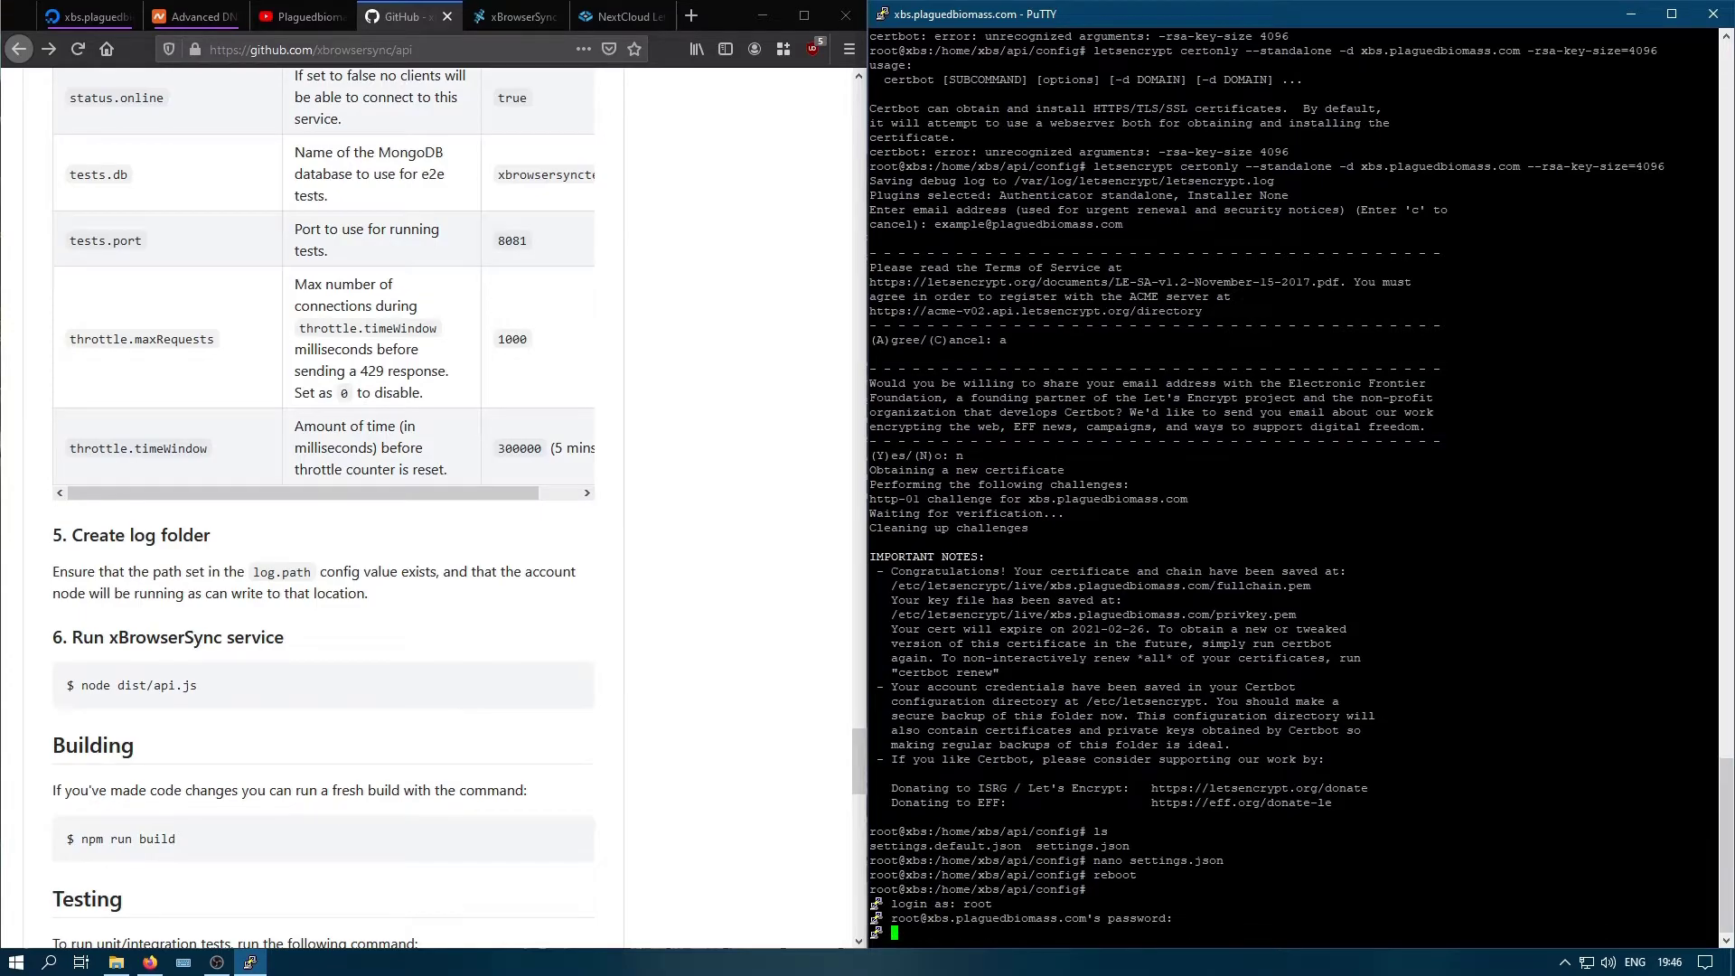
pyautogui.write('clear')
pyautogui.press('Return')
# Move into /home/xbs/api and enter screen -S xbs to name a new screen session.
pyautogui.write('cd /')
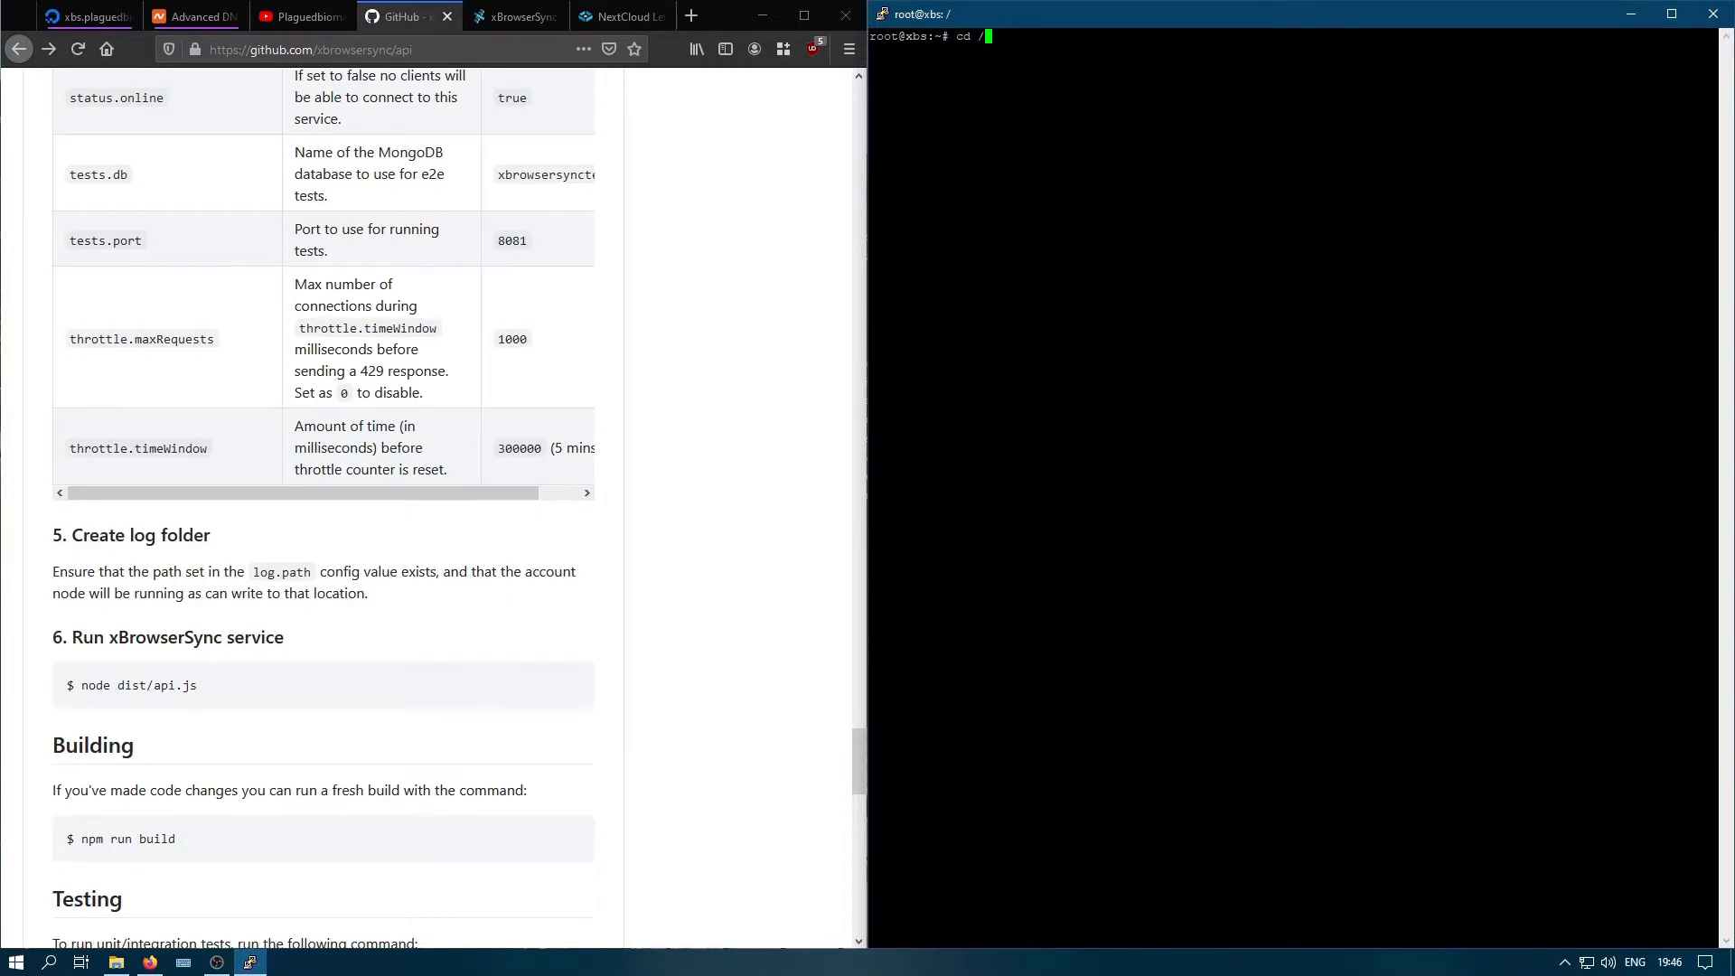
pyautogui.press('Return')
pyautogui.write('cd home/')
pyautogui.press('Return')
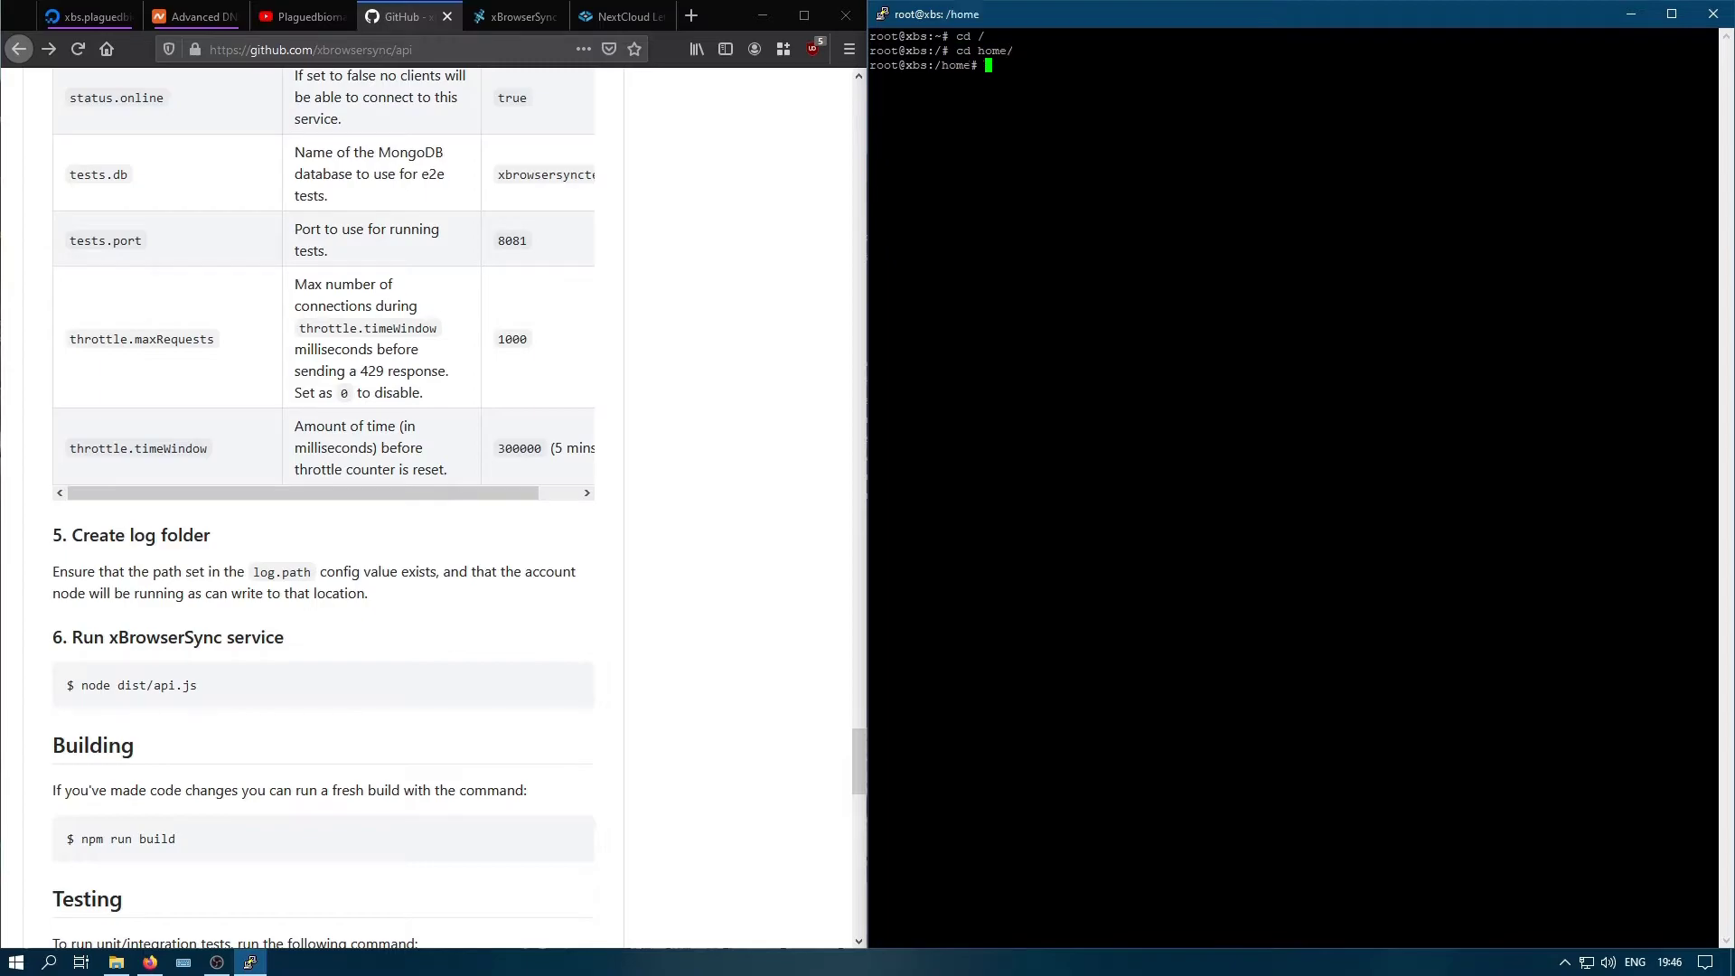
pyautogui.write('cd xbs/')
pyautogui.press('Return')
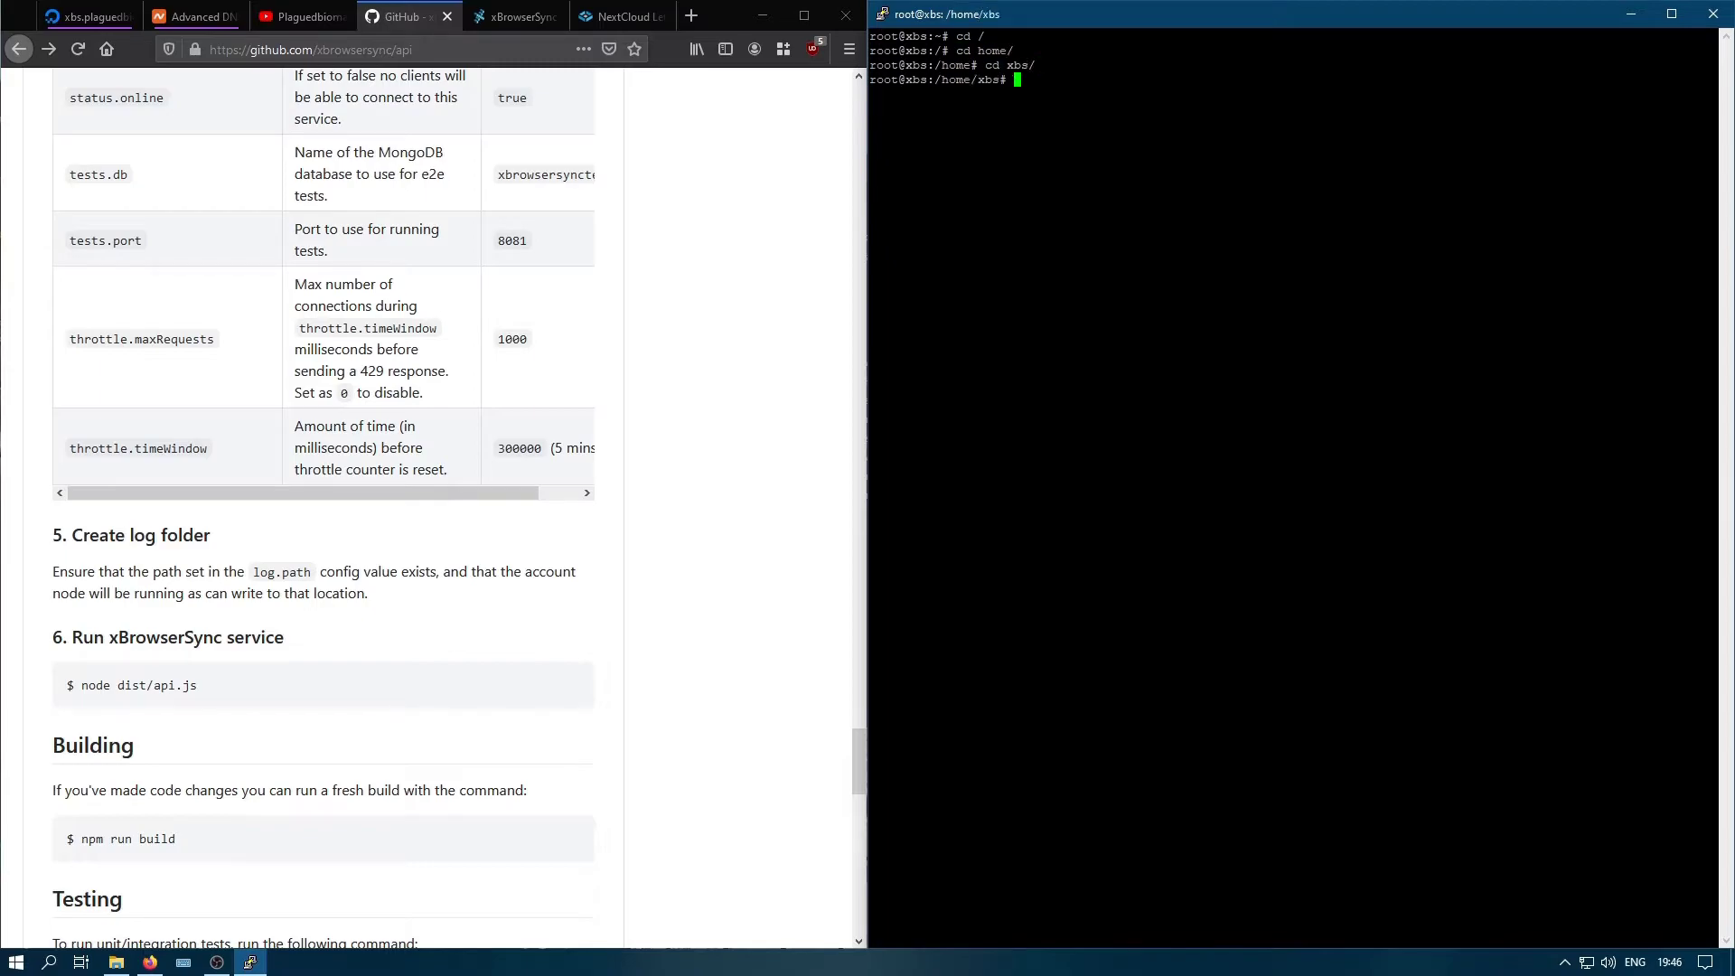
pyautogui.write('ls')
pyautogui.press('Return')
pyautogui.write('cd api/')
pyautogui.press('Return')
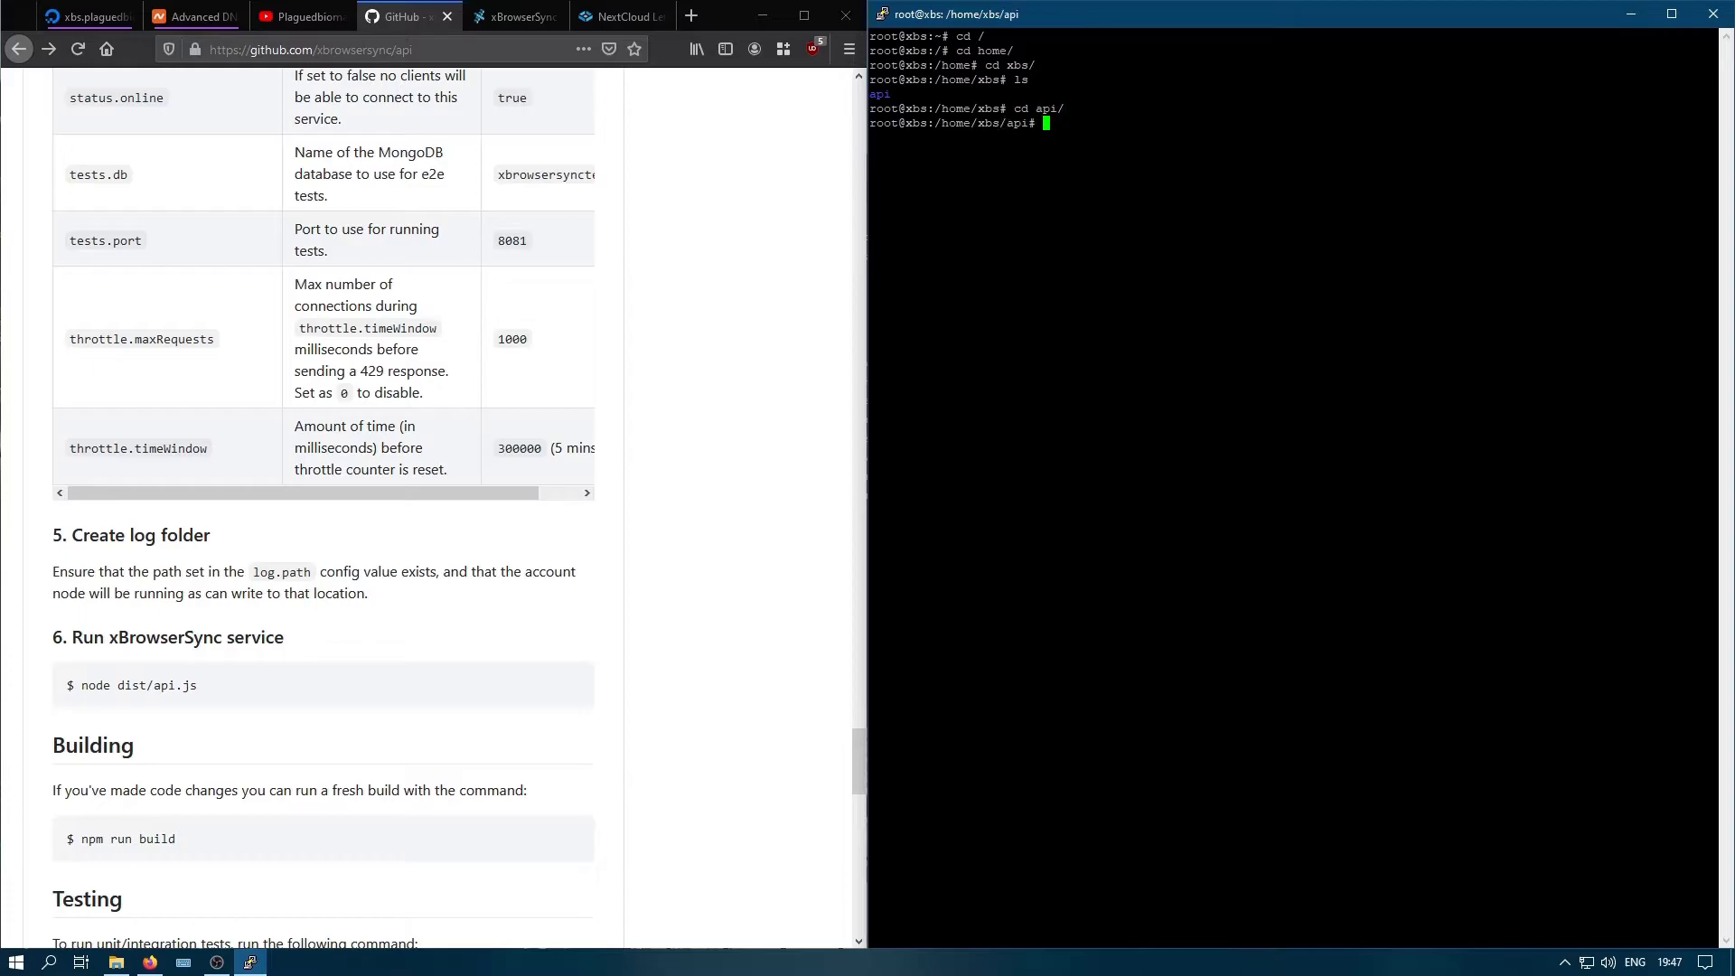
pyautogui.write('screen -S xbs')
# Start the xbs screen session and list the api folder's files.
pyautogui.press('Return')
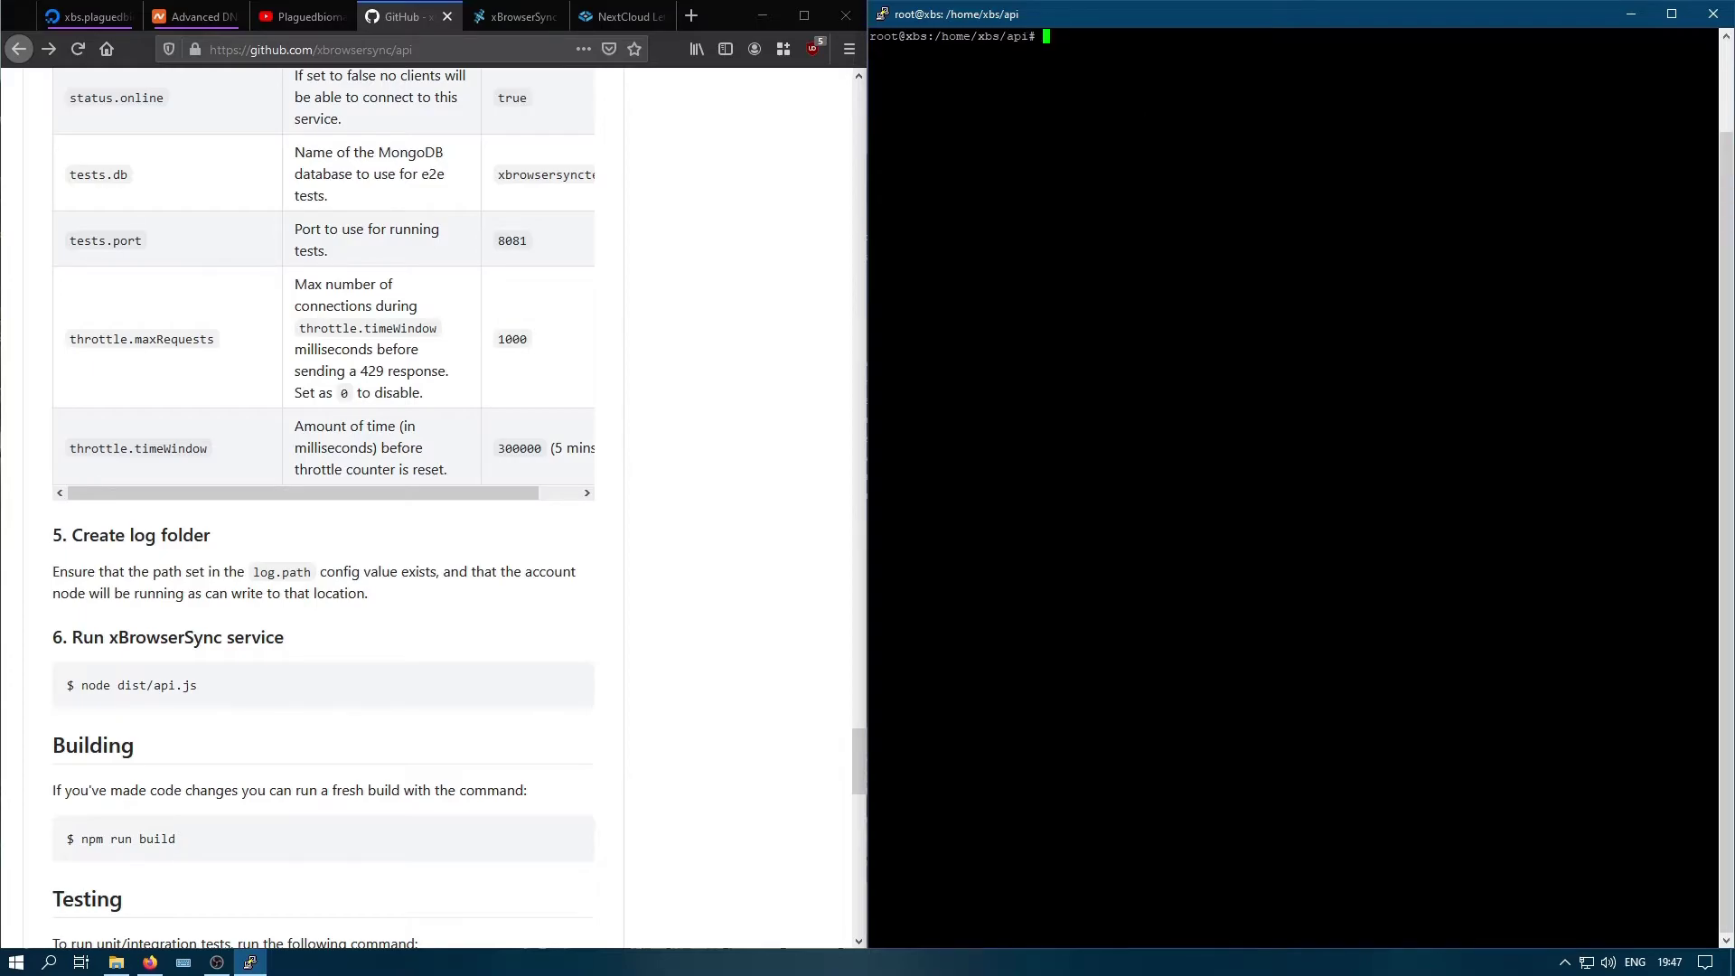
pyautogui.write('ls')
pyautogui.press('Return')
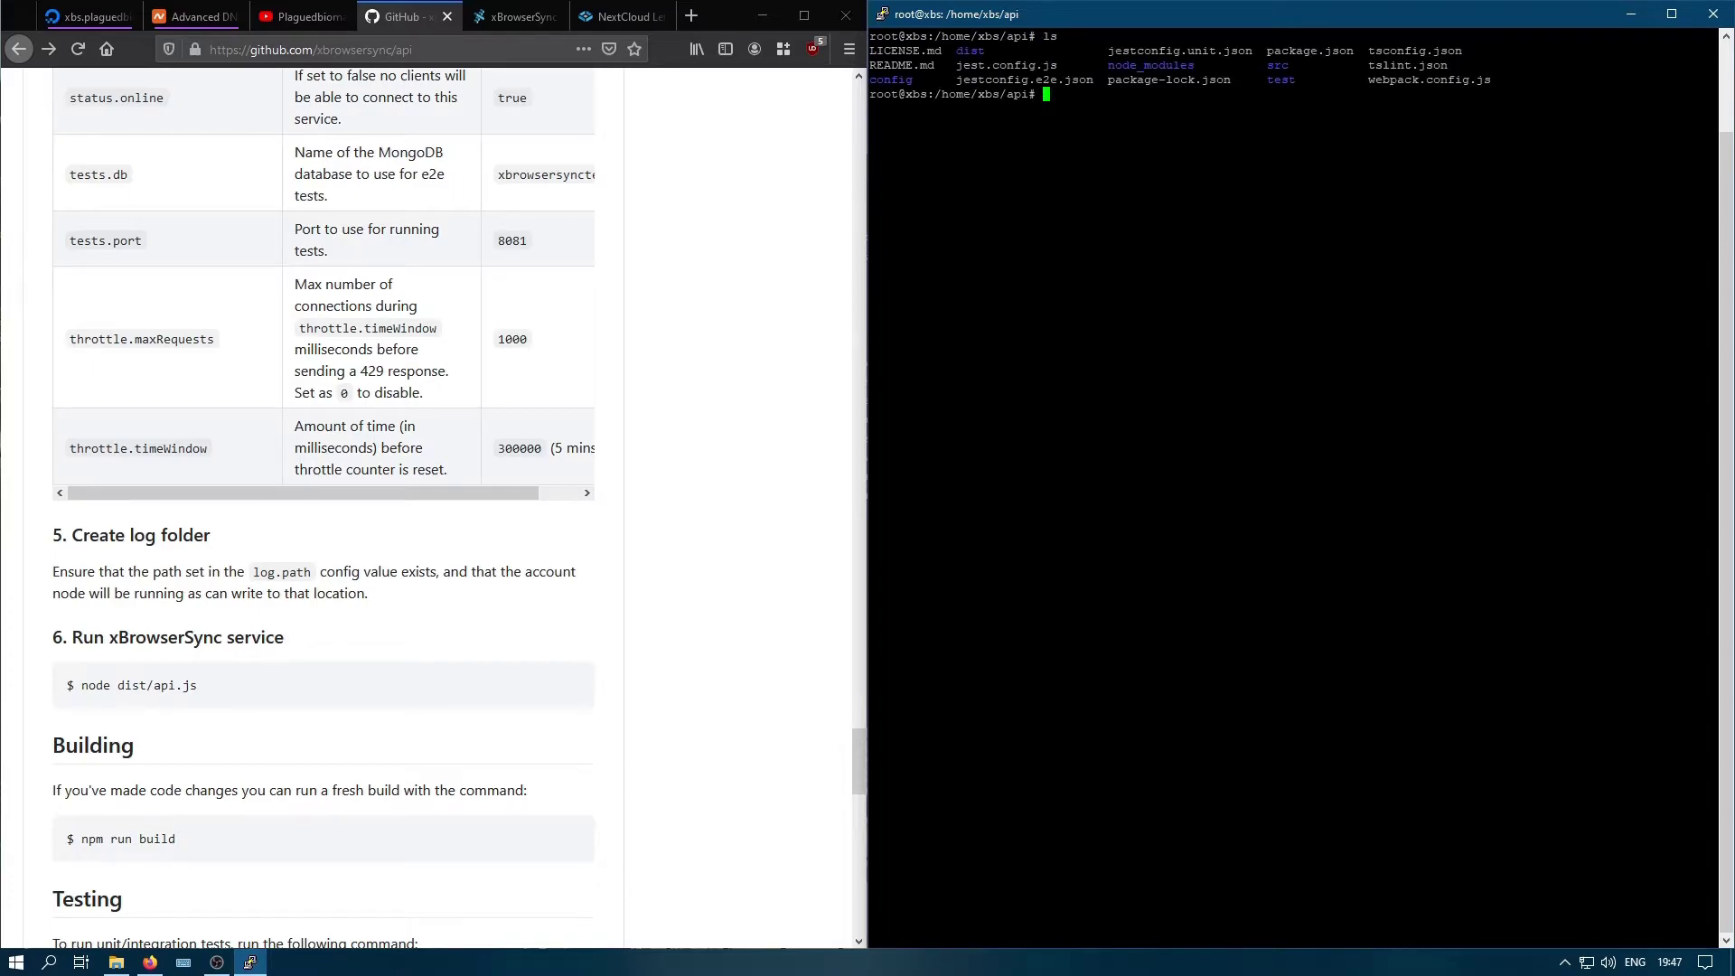
# Copy 'node dist/api.js' from the GitHub docs and run it, serving the API on port 443.
pyautogui.moveTo(209, 689); pyautogui.dragTo(91, 691)
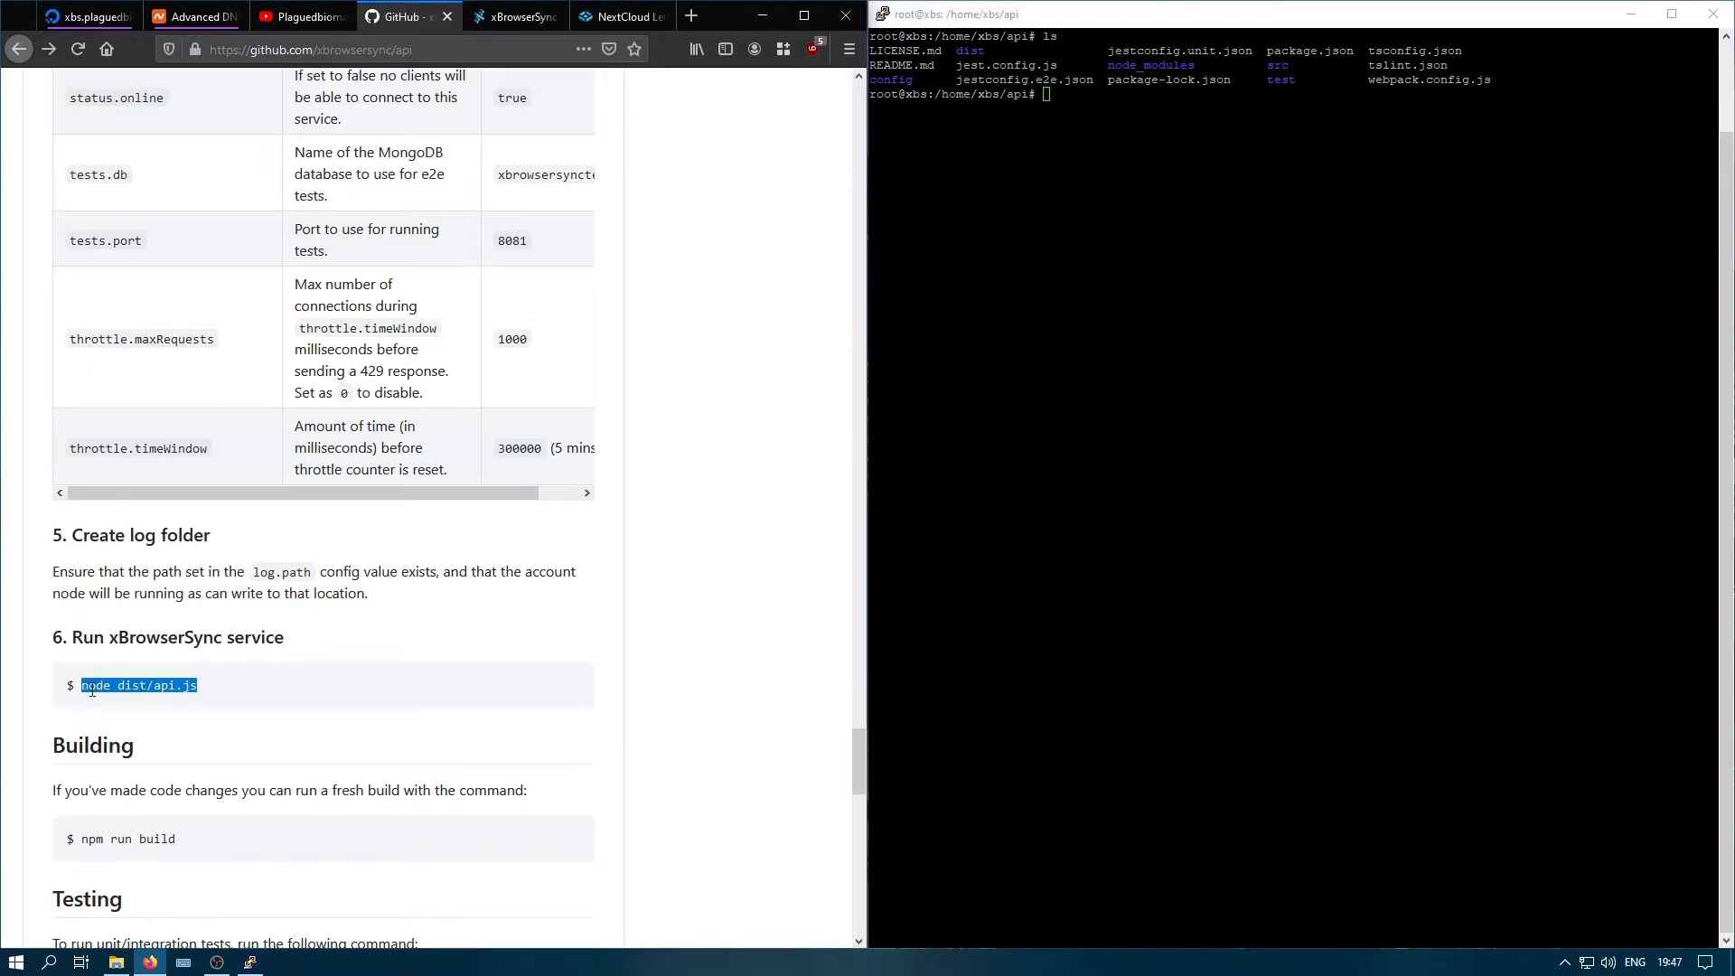
pyautogui.rightClick(91, 691)
pyautogui.click(161, 702)
pyautogui.hotkey('alt', 'Tab')
pyautogui.press('shift+Insert')
pyautogui.press('Return')
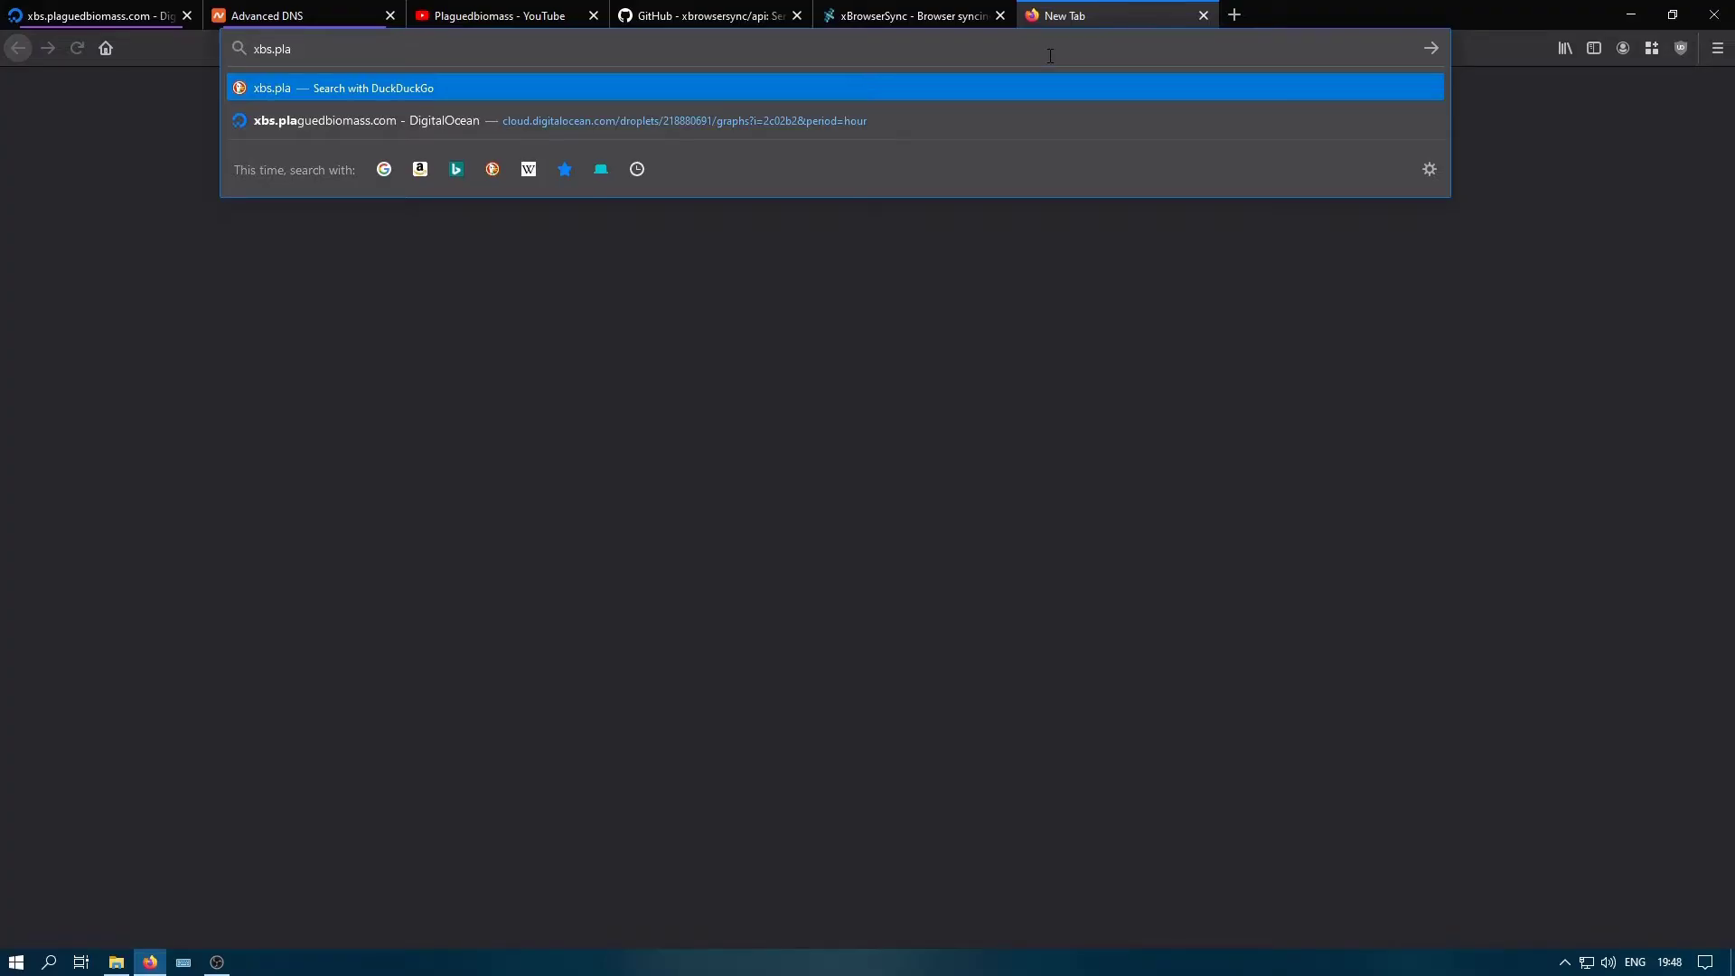
pyautogui.write('guedbionm')
pyautogui.press('BackSpace')
pyautogui.press('BackSpace')
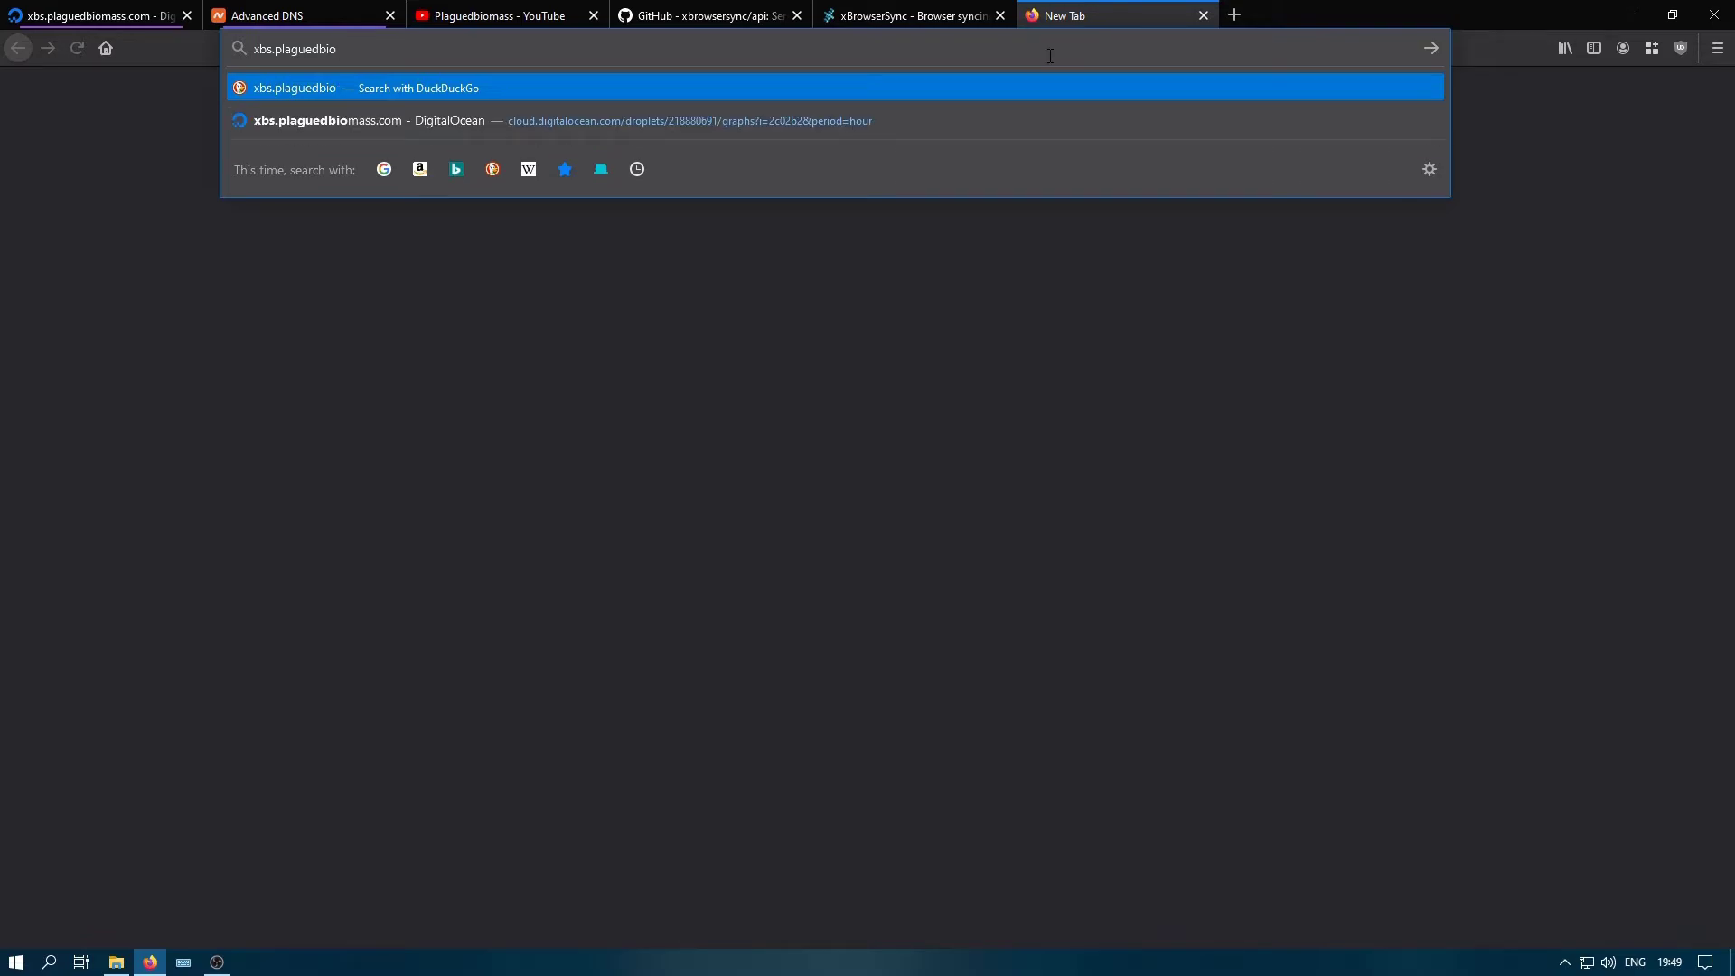
pyautogui.write('mass.com')
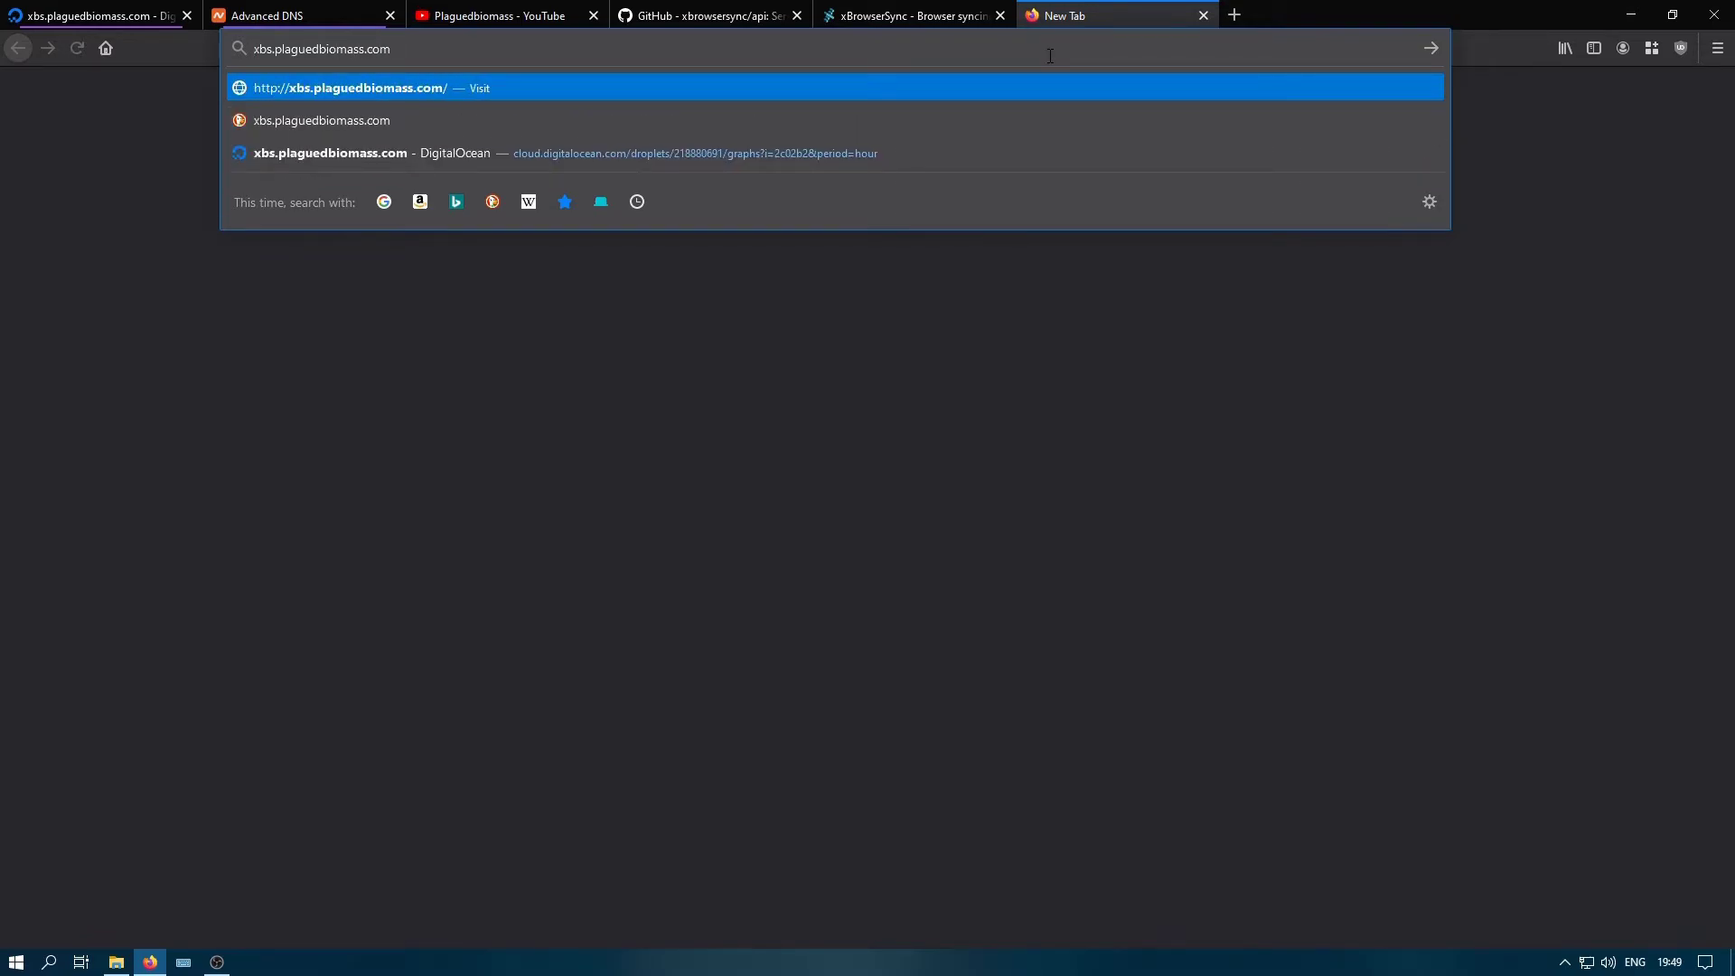
pyautogui.press('Home')
pyautogui.write('https://')
pyautogui.press('Return')
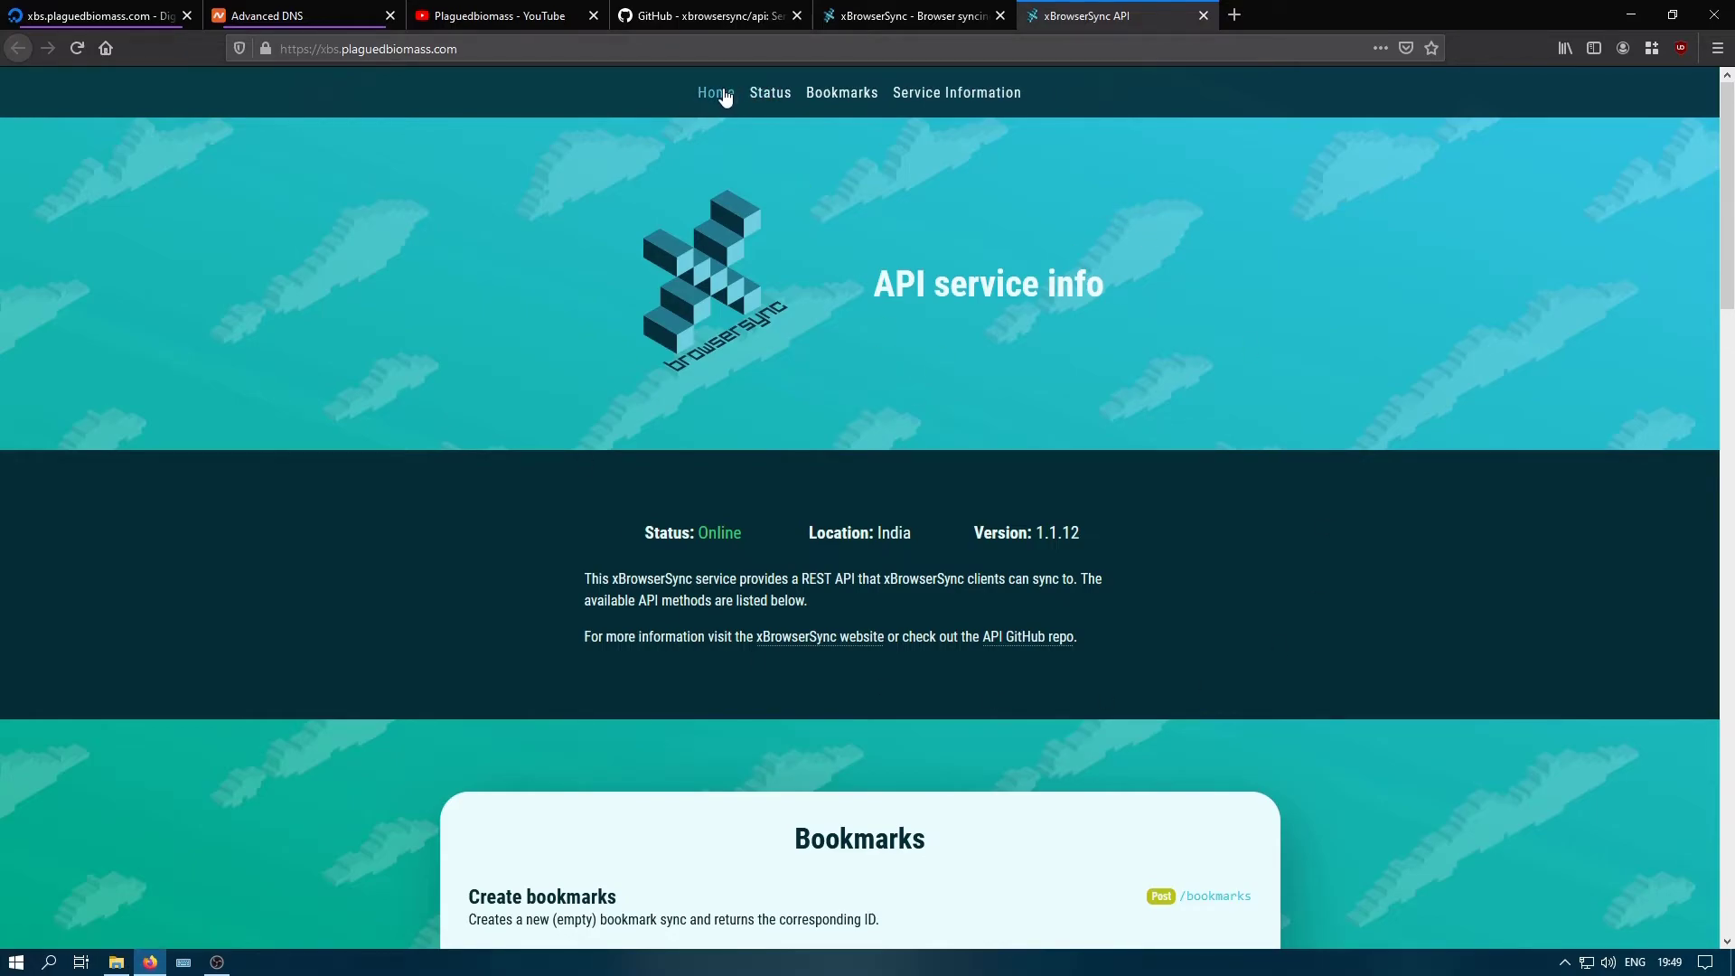
pyautogui.click(761, 94)
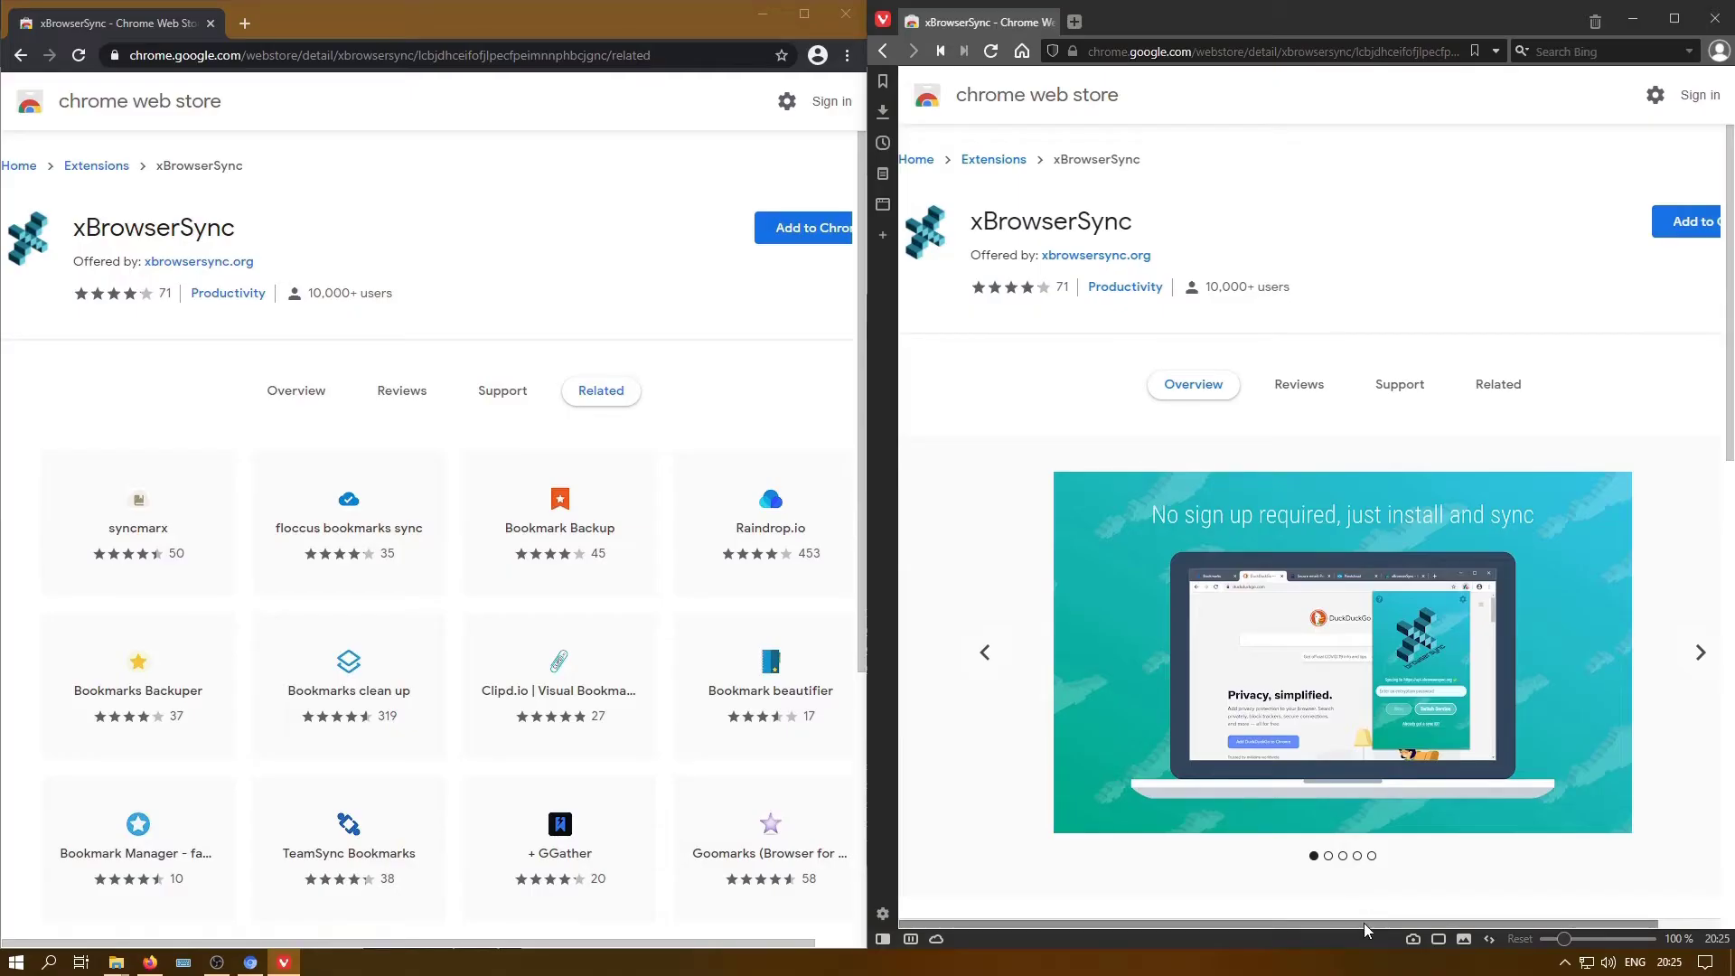
# Add the xBrowserSync extension from the Chrome Web Store to both Vivaldi and Chromium.
pyautogui.hscroll(2, 1369, 922)
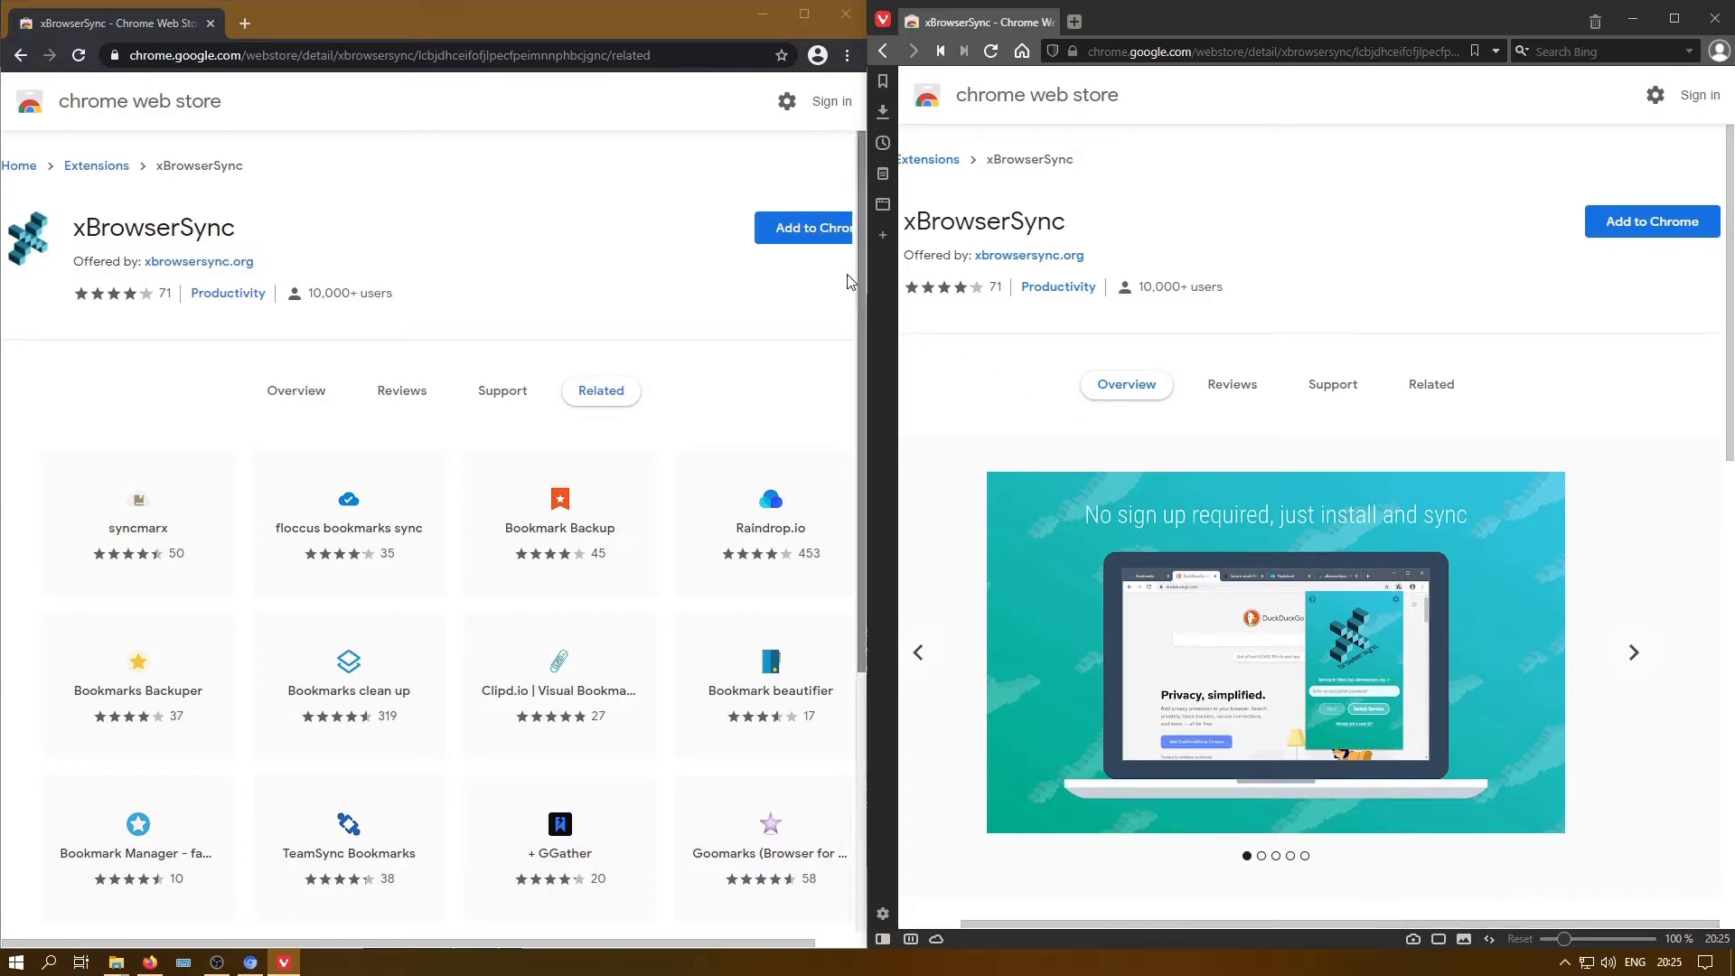
pyautogui.click(1624, 224)
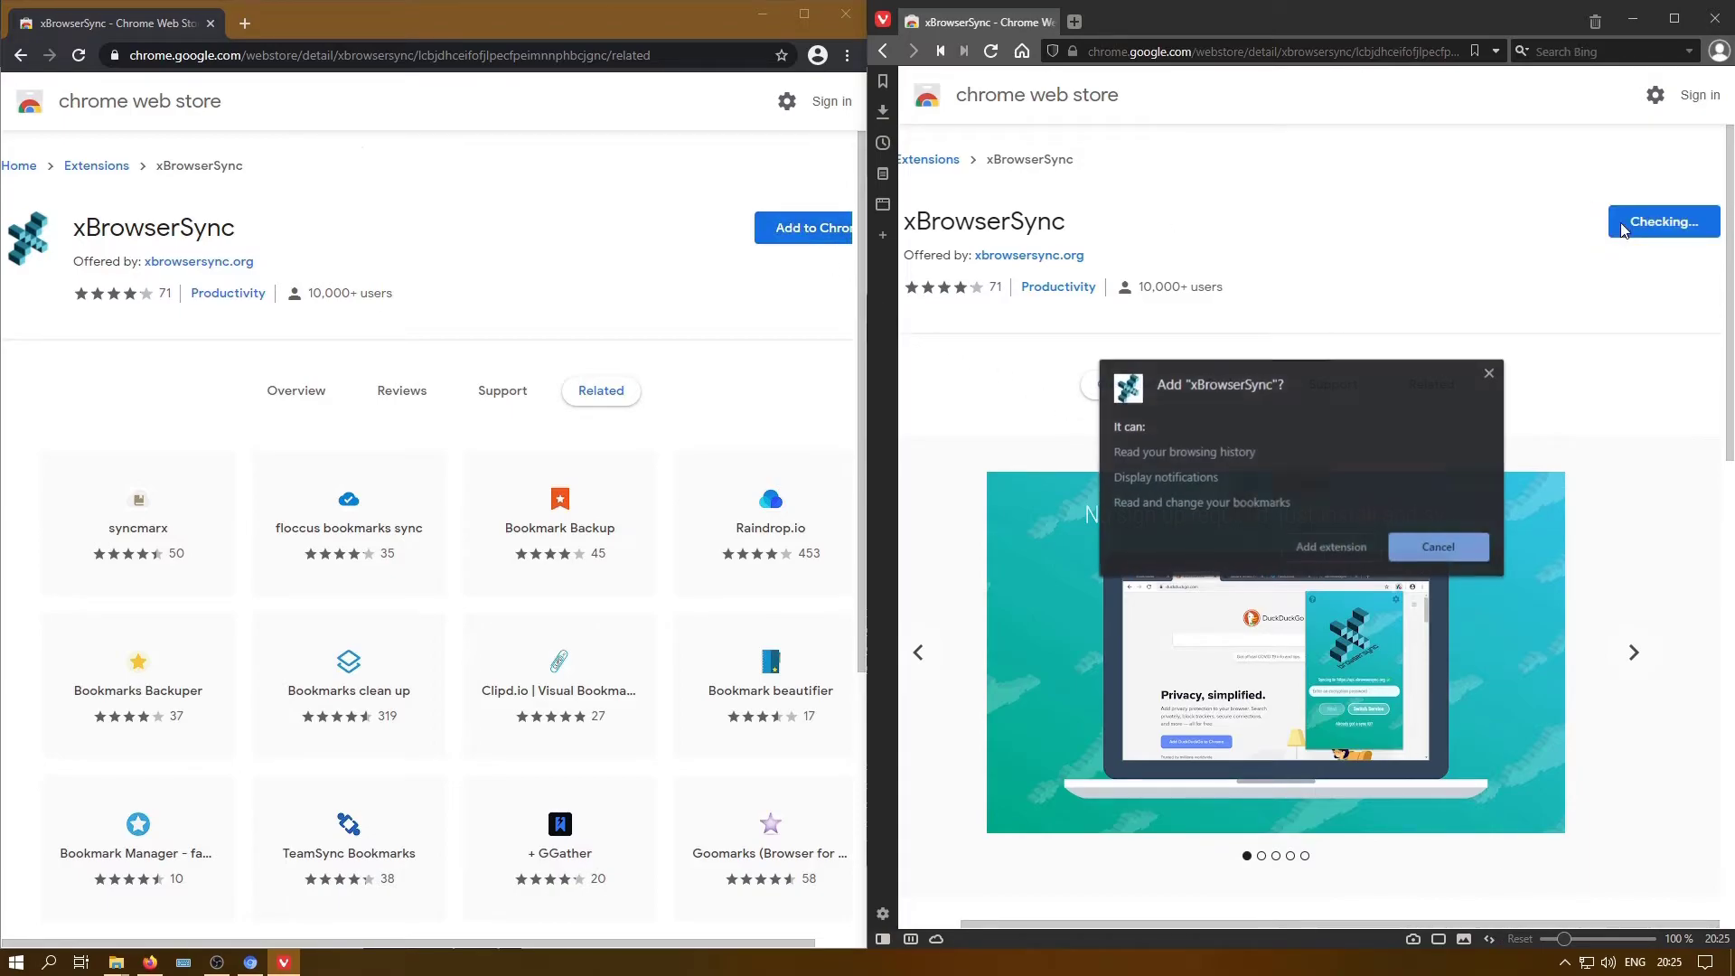
pyautogui.click(1330, 547)
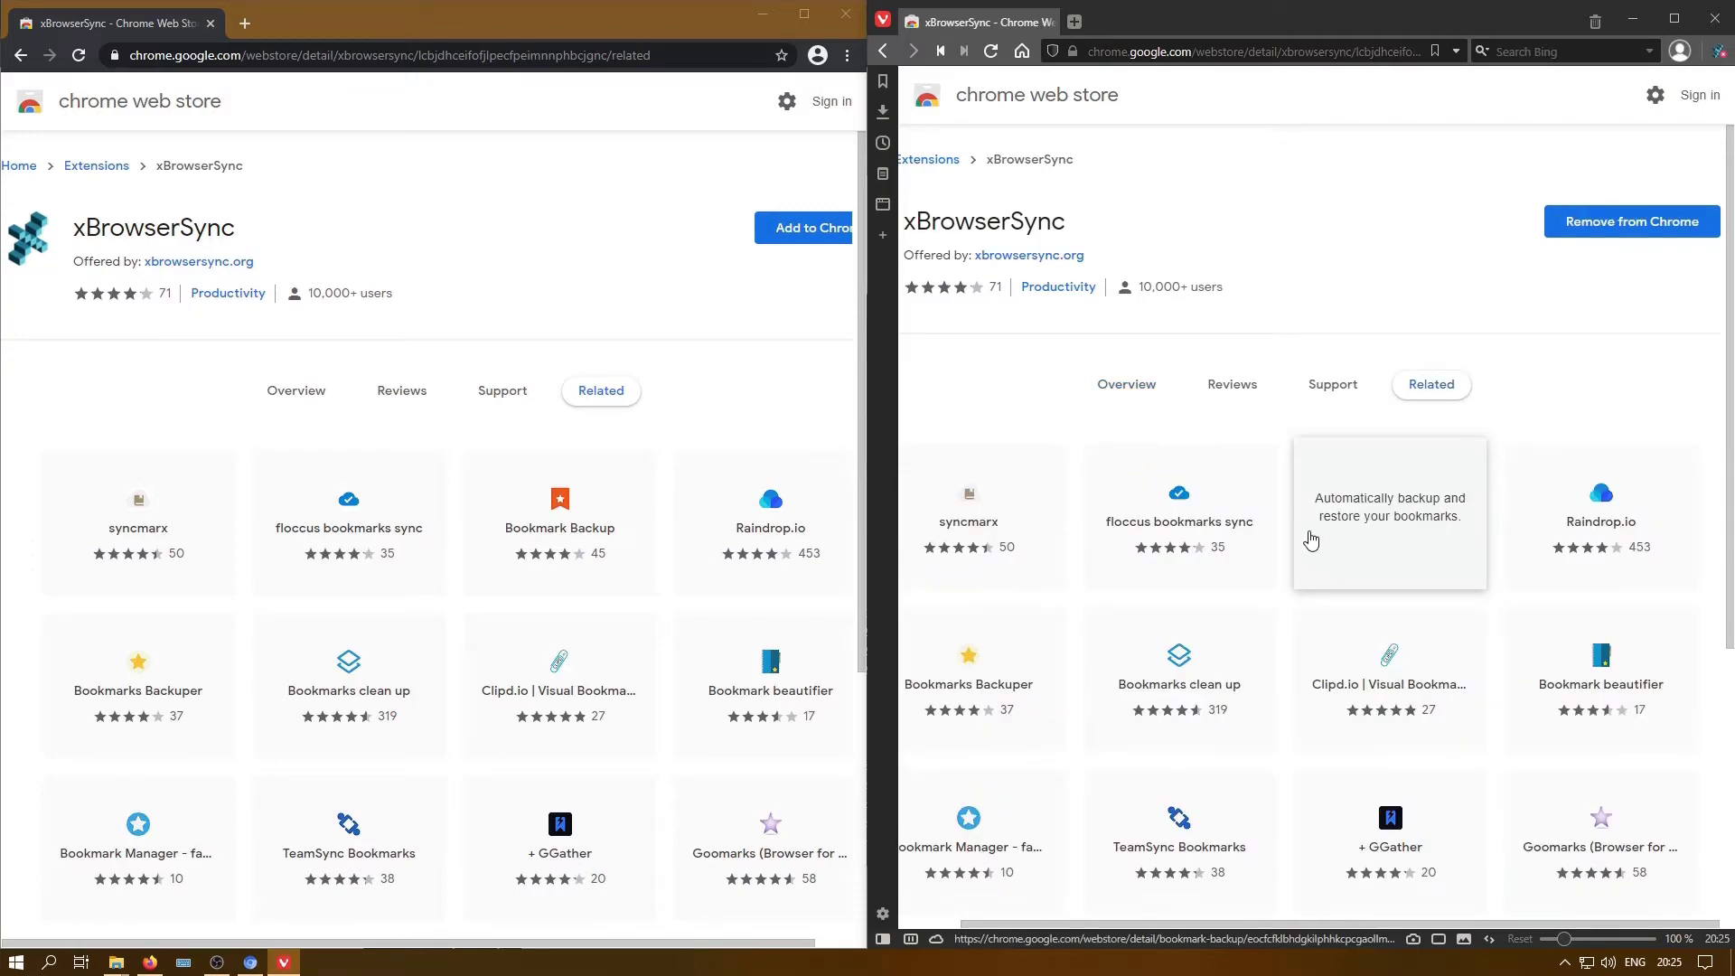
pyautogui.click(813, 233)
pyautogui.click(457, 261)
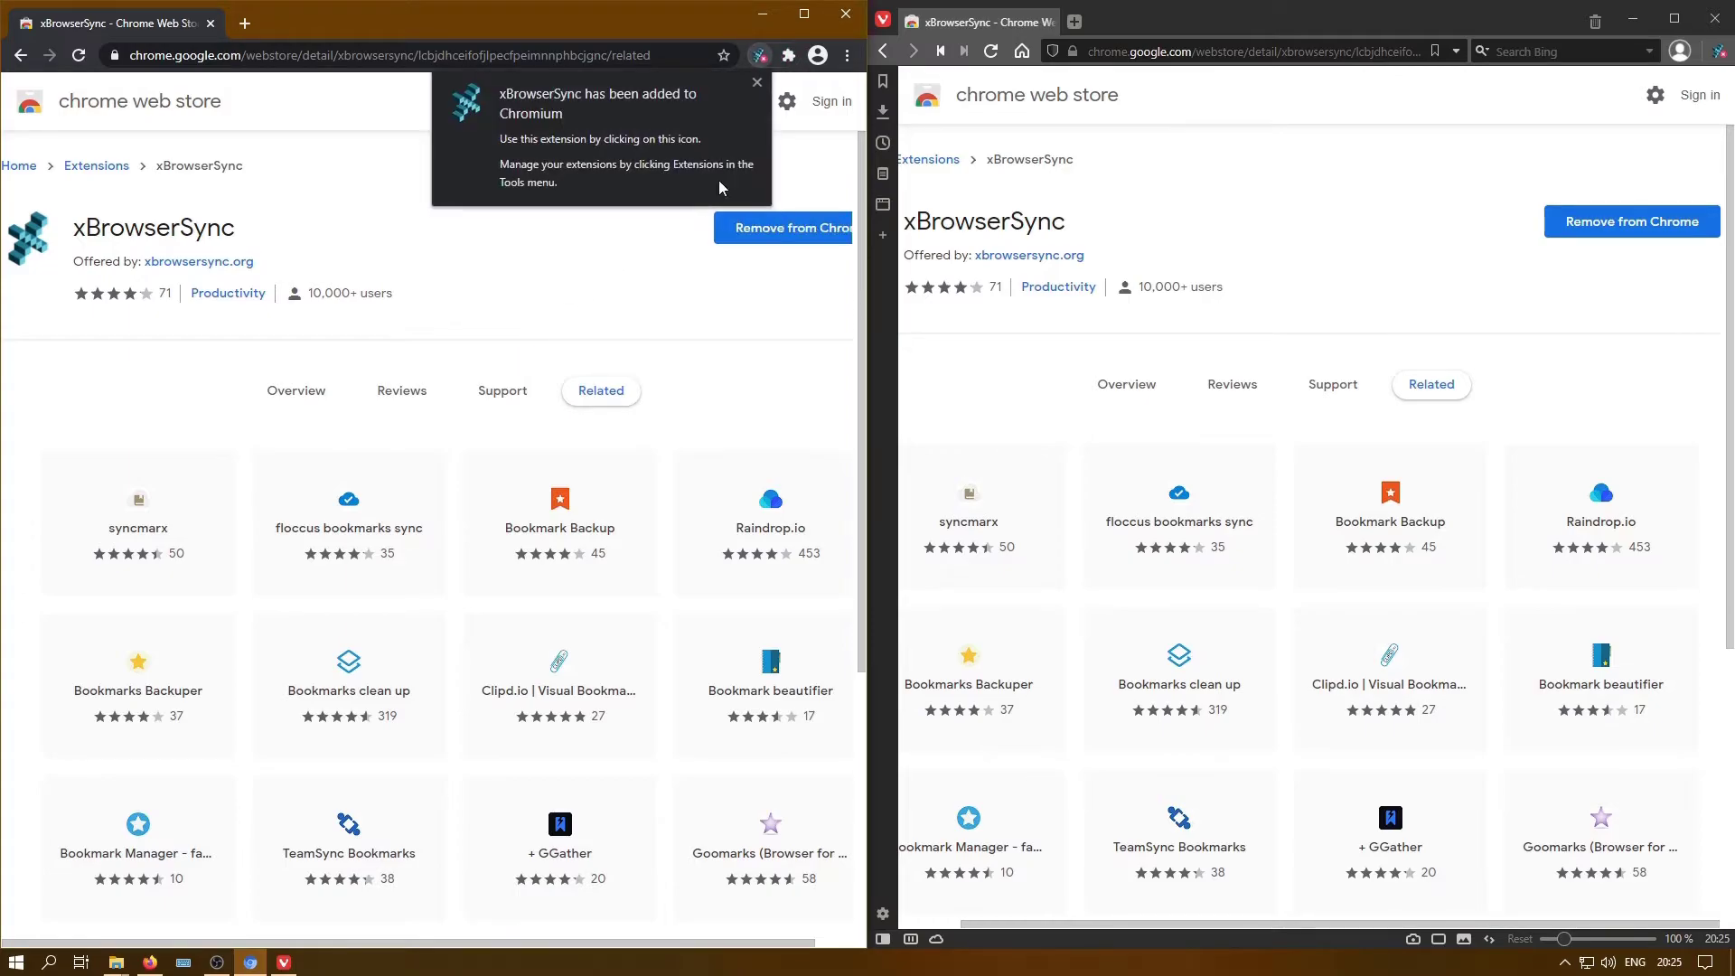
# Pin xBrowserSync to Chromium's toolbar and open the extension.
pyautogui.click(757, 84)
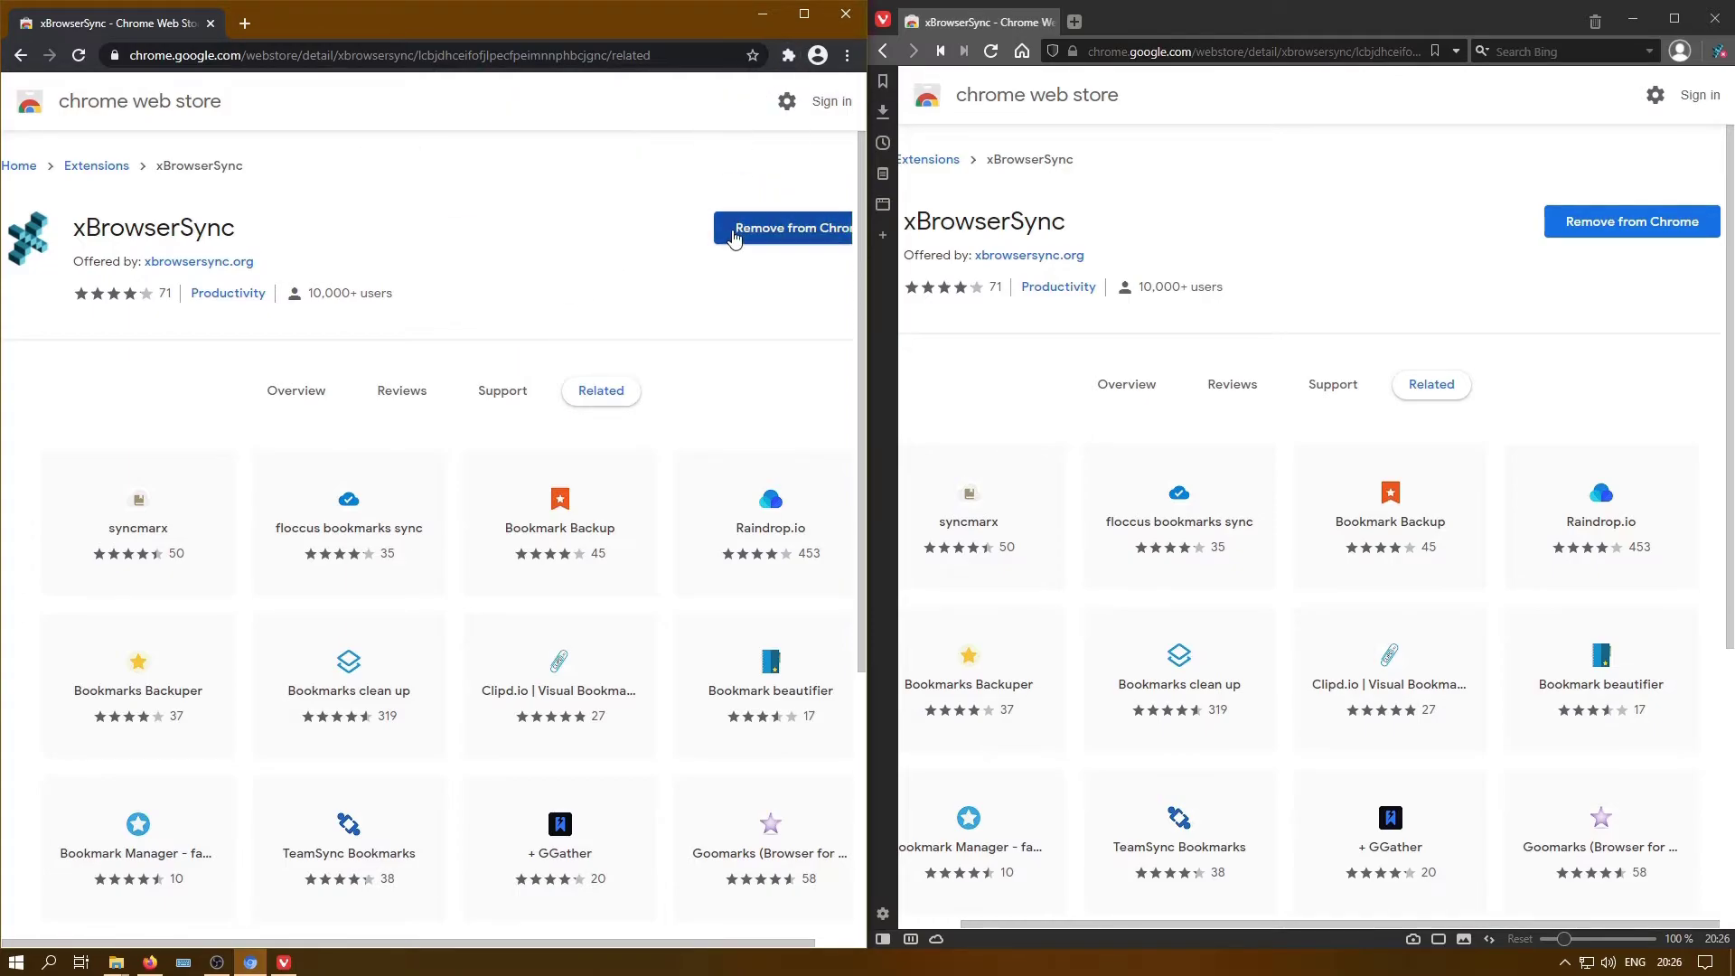
pyautogui.click(789, 55)
pyautogui.click(746, 186)
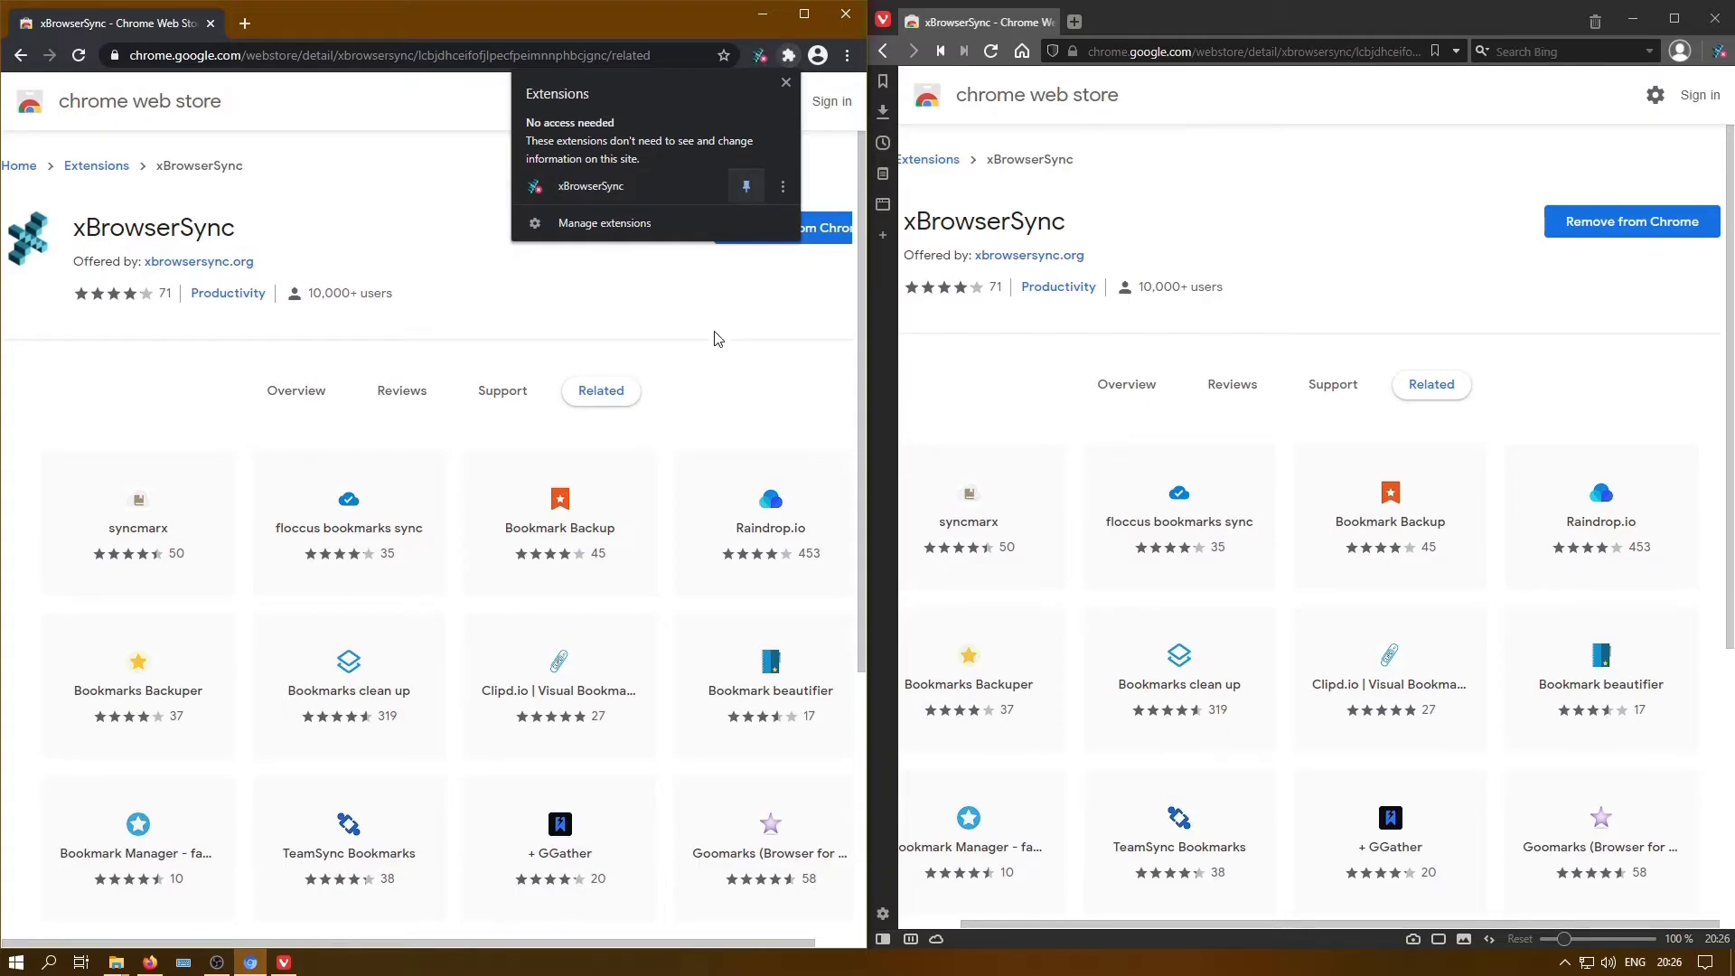
pyautogui.click(717, 310)
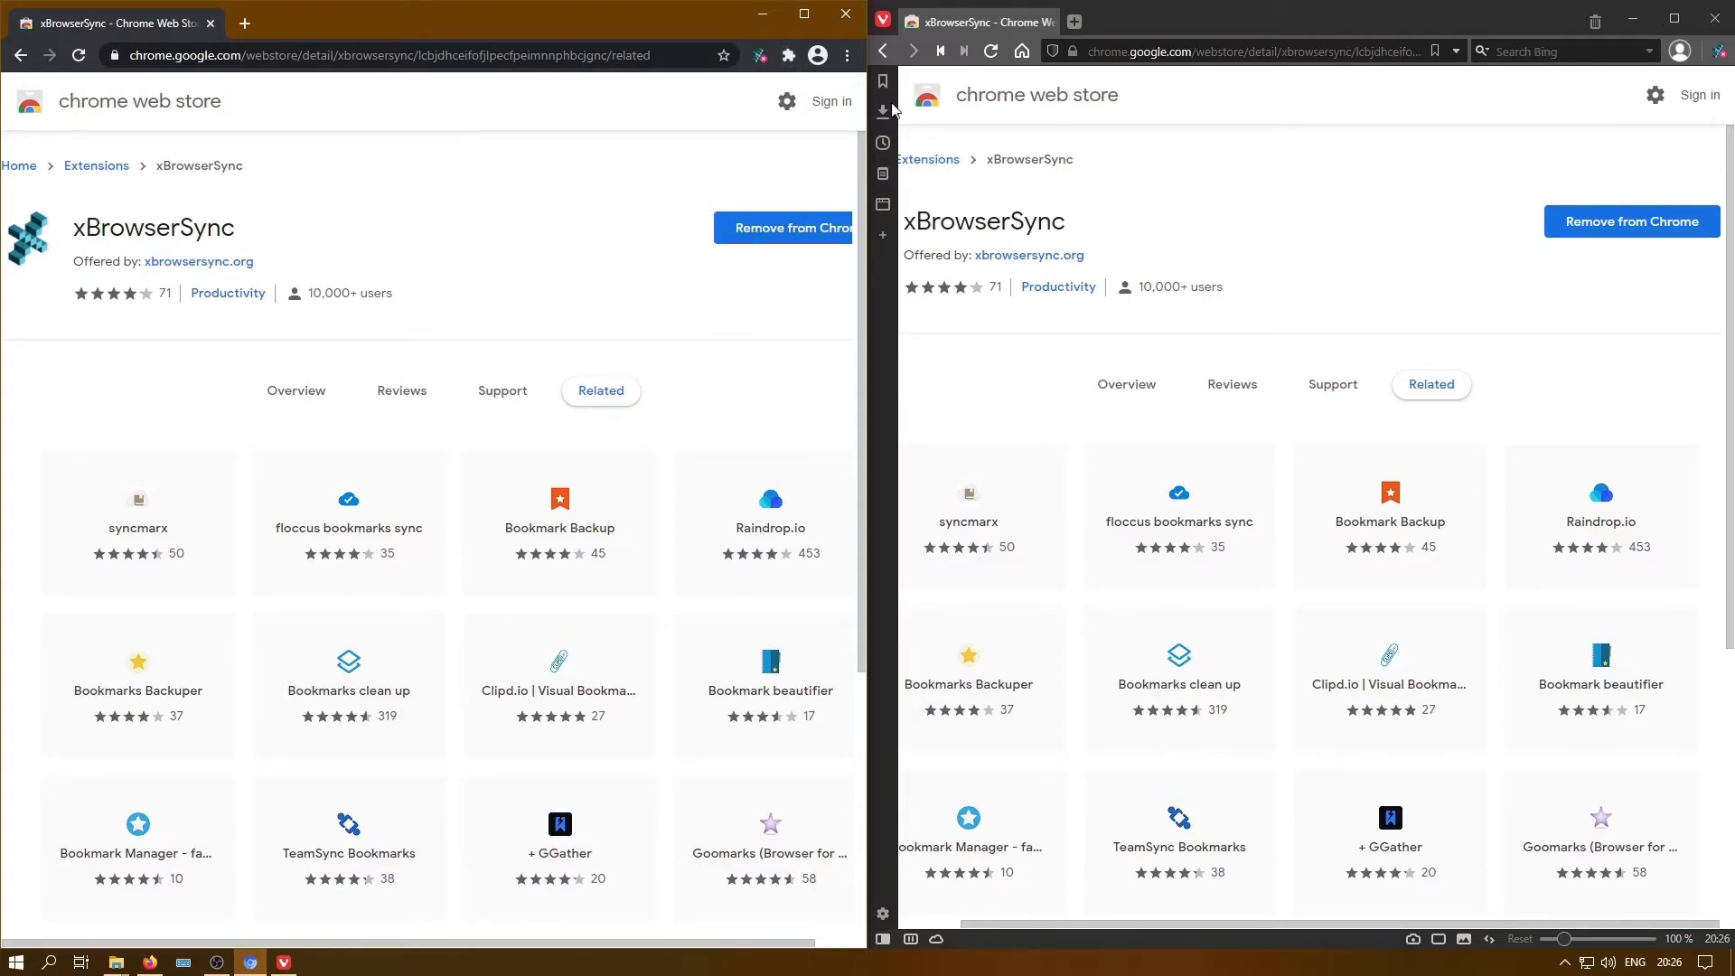
pyautogui.click(762, 57)
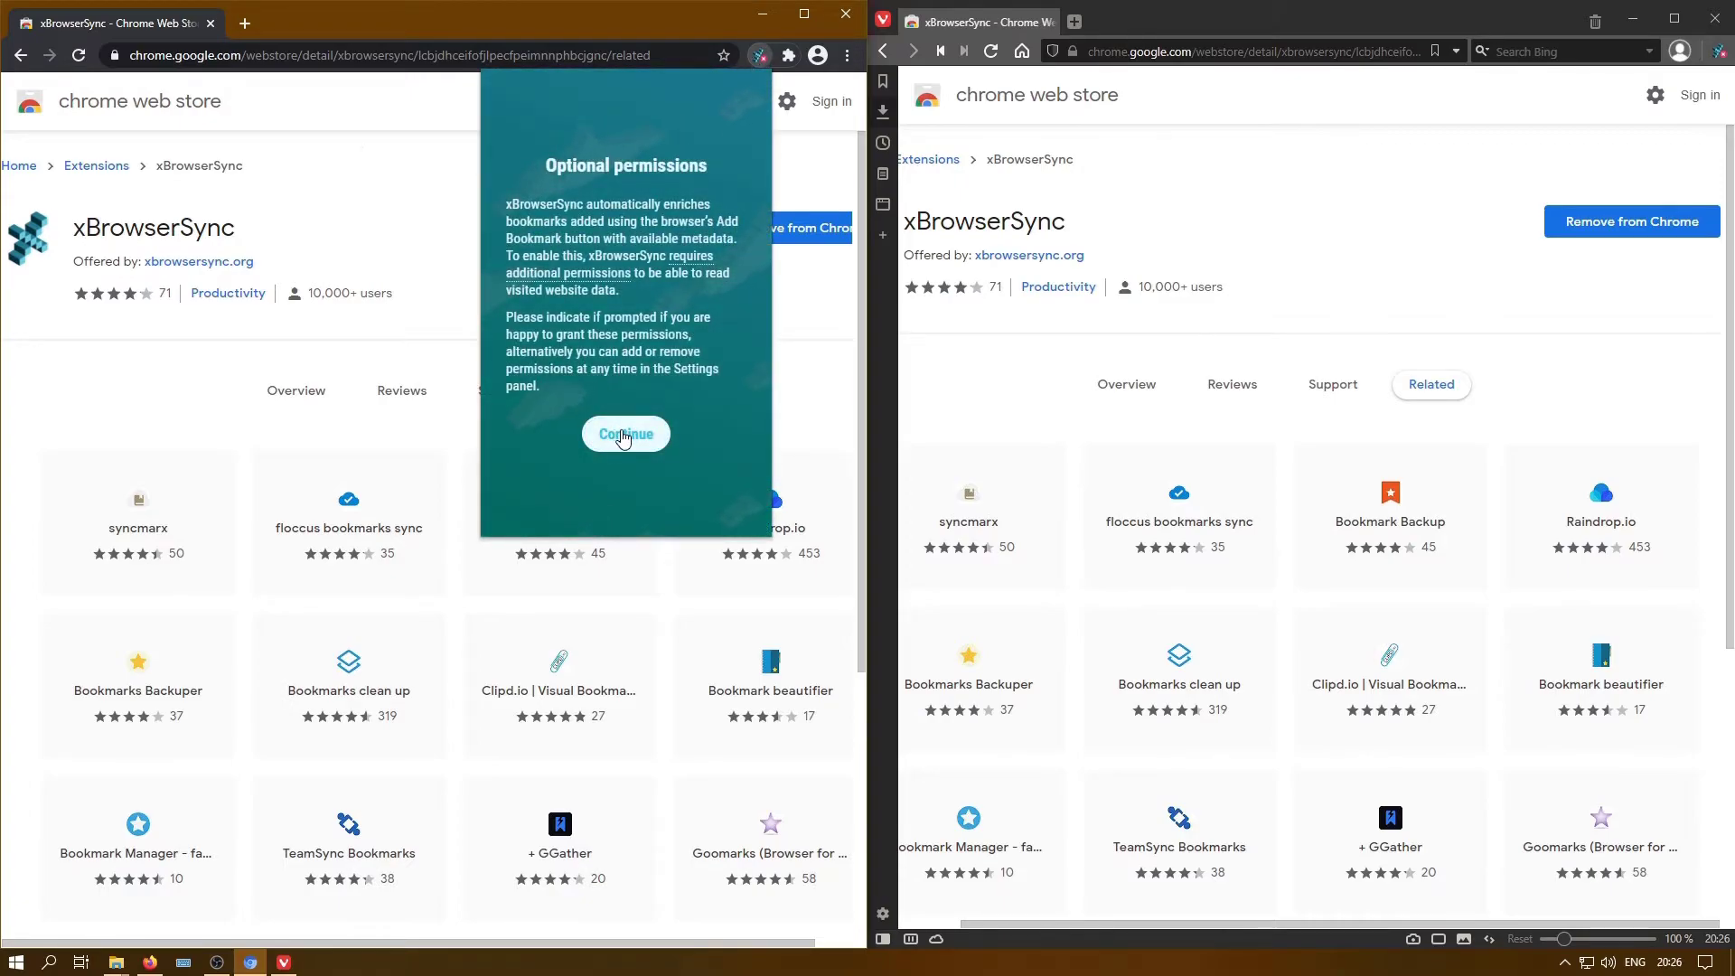
# Grant xBrowserSync's optional permissions in both Chromium and Vivaldi.
pyautogui.click(617, 437)
pyautogui.click(539, 210)
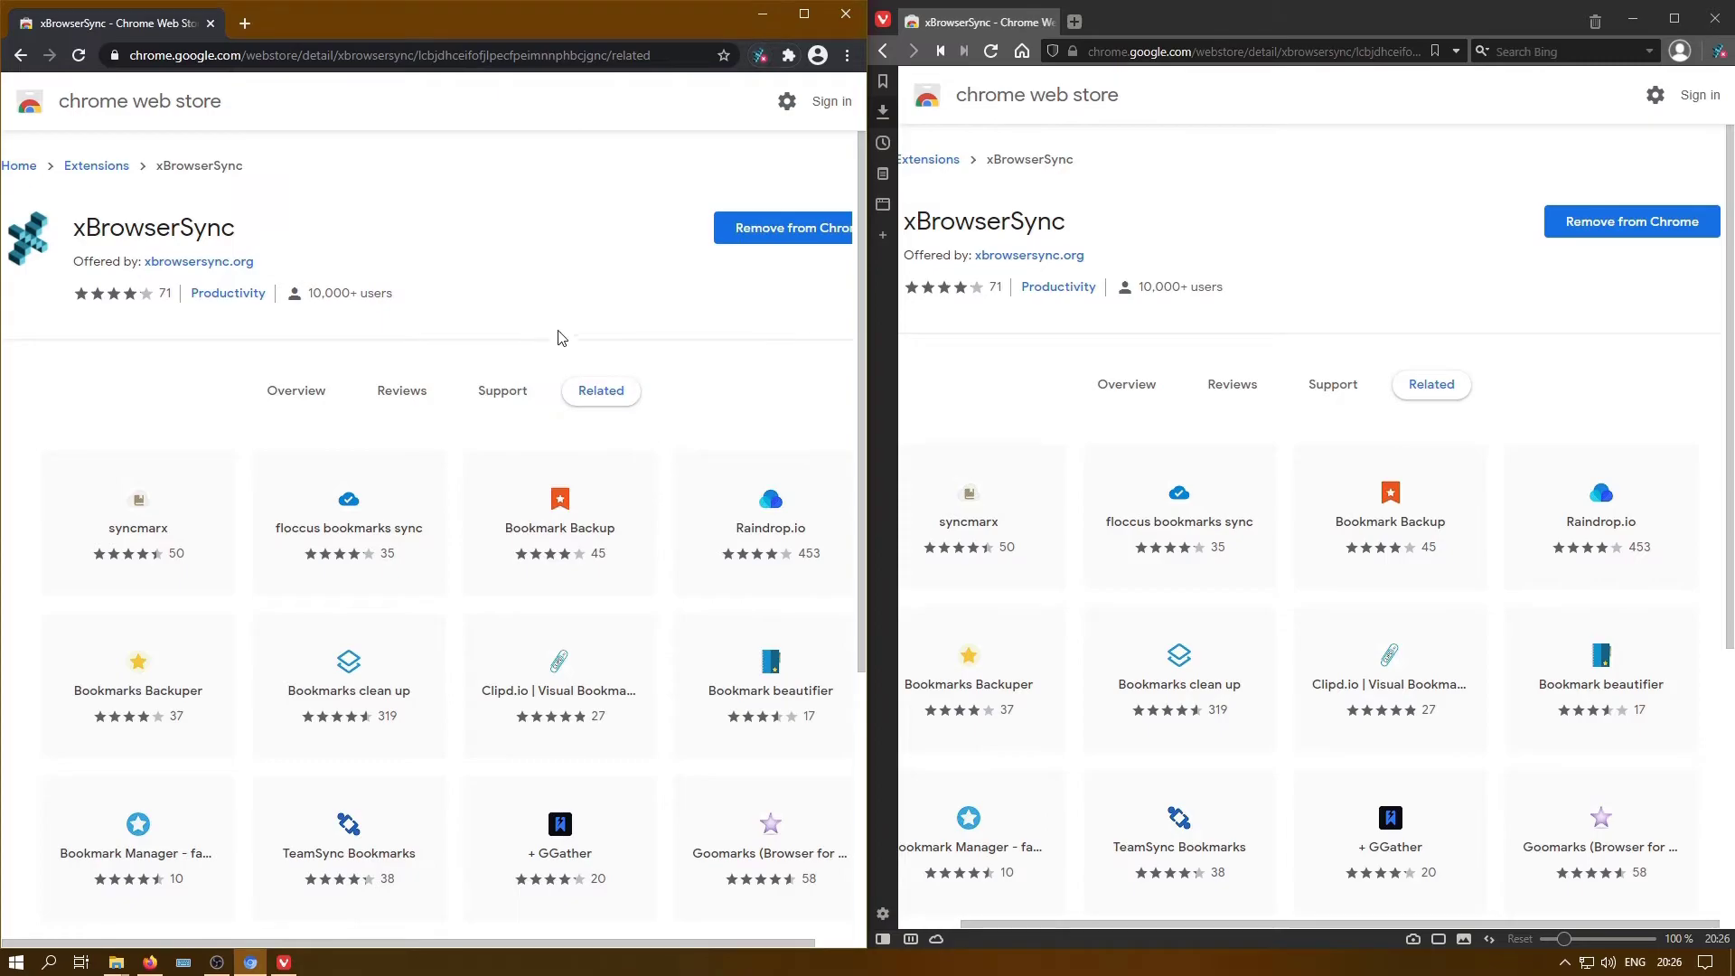
pyautogui.click(1720, 51)
pyautogui.click(1588, 438)
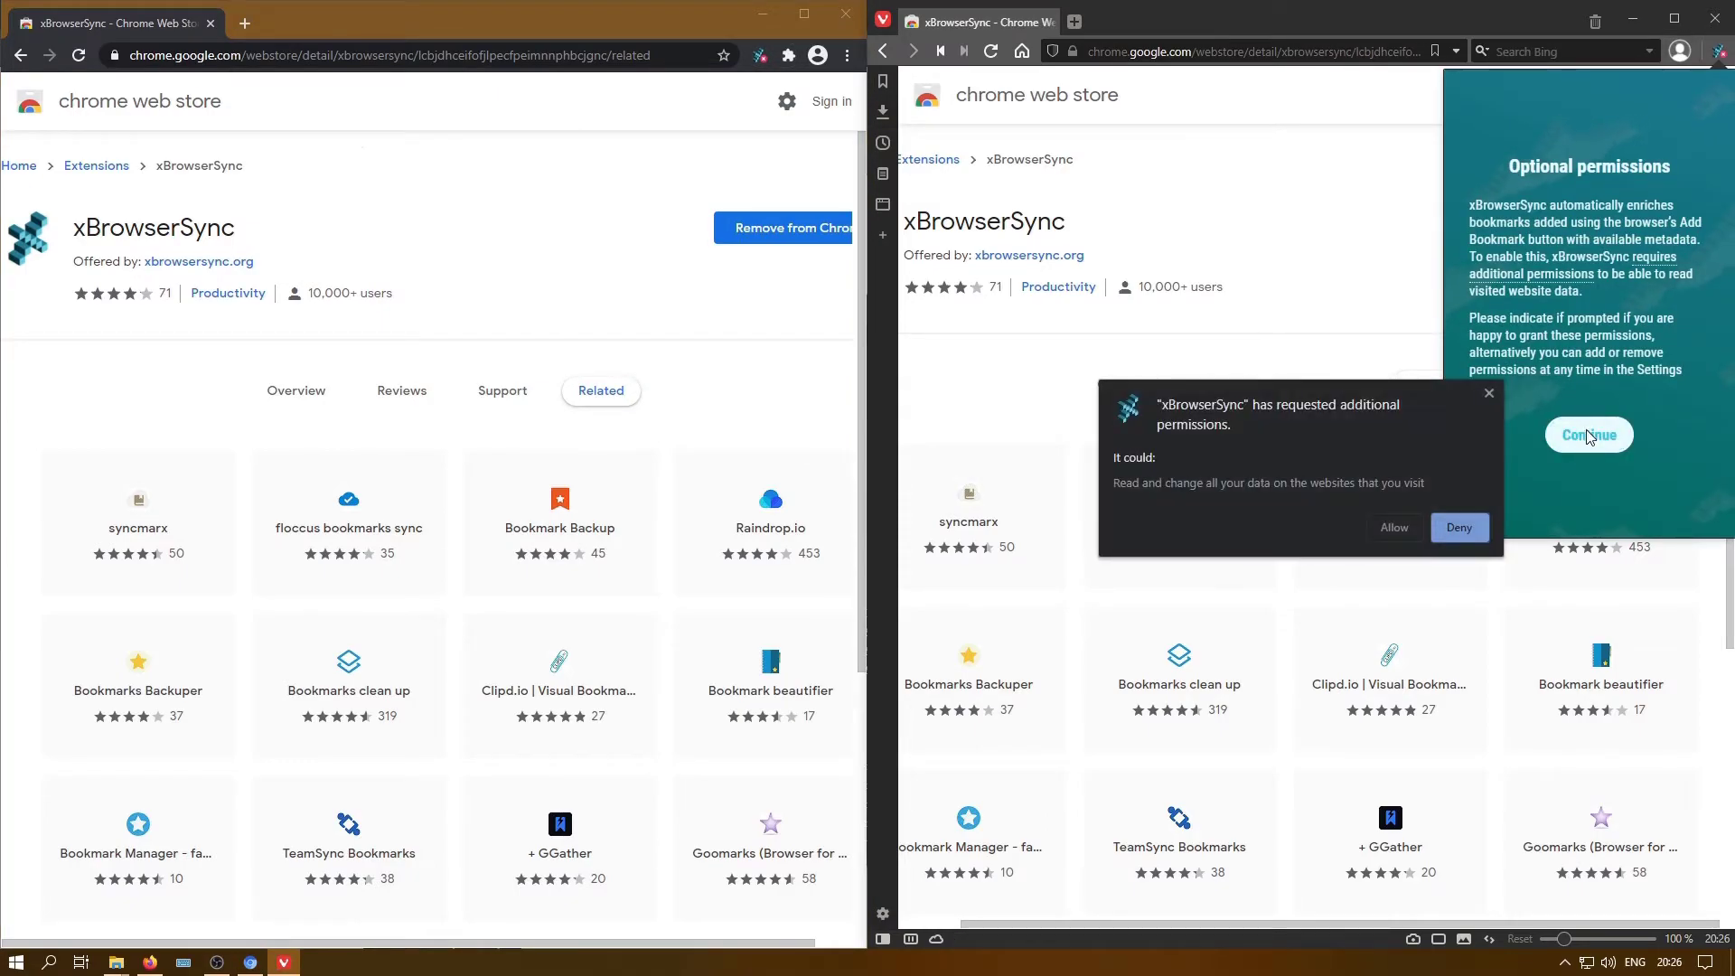
pyautogui.click(1394, 527)
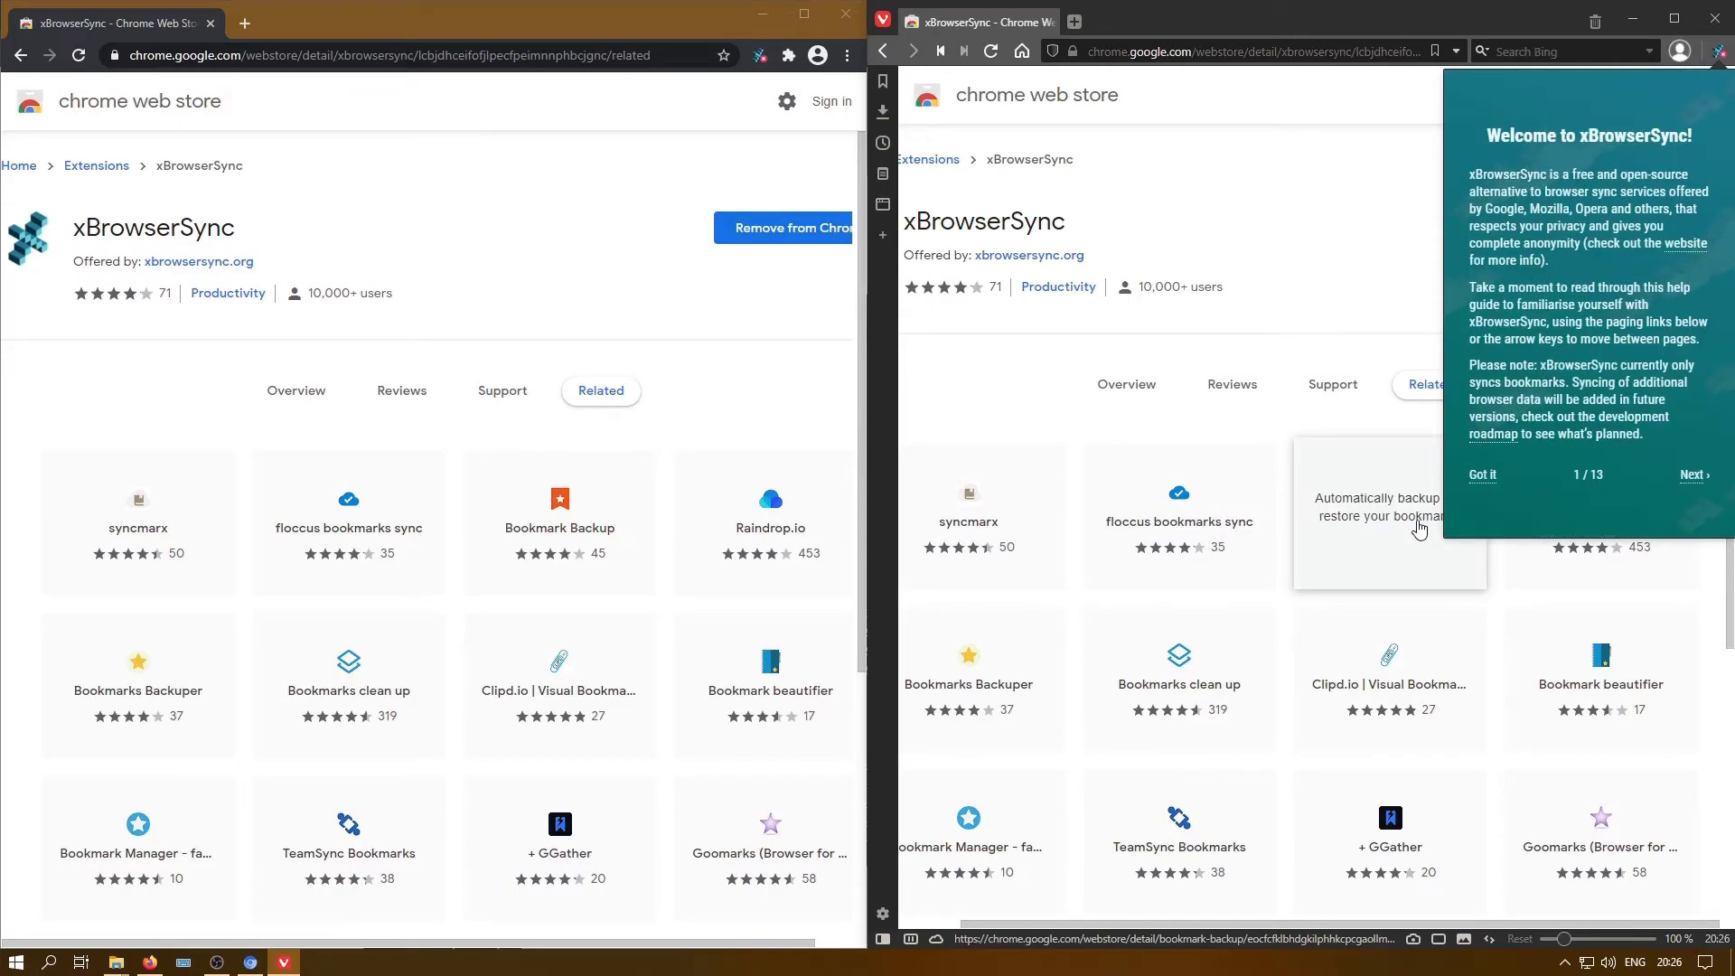
# Page through Vivaldi's 13-page xBrowserSync help tour to Further support and close it.
pyautogui.click(1689, 476)
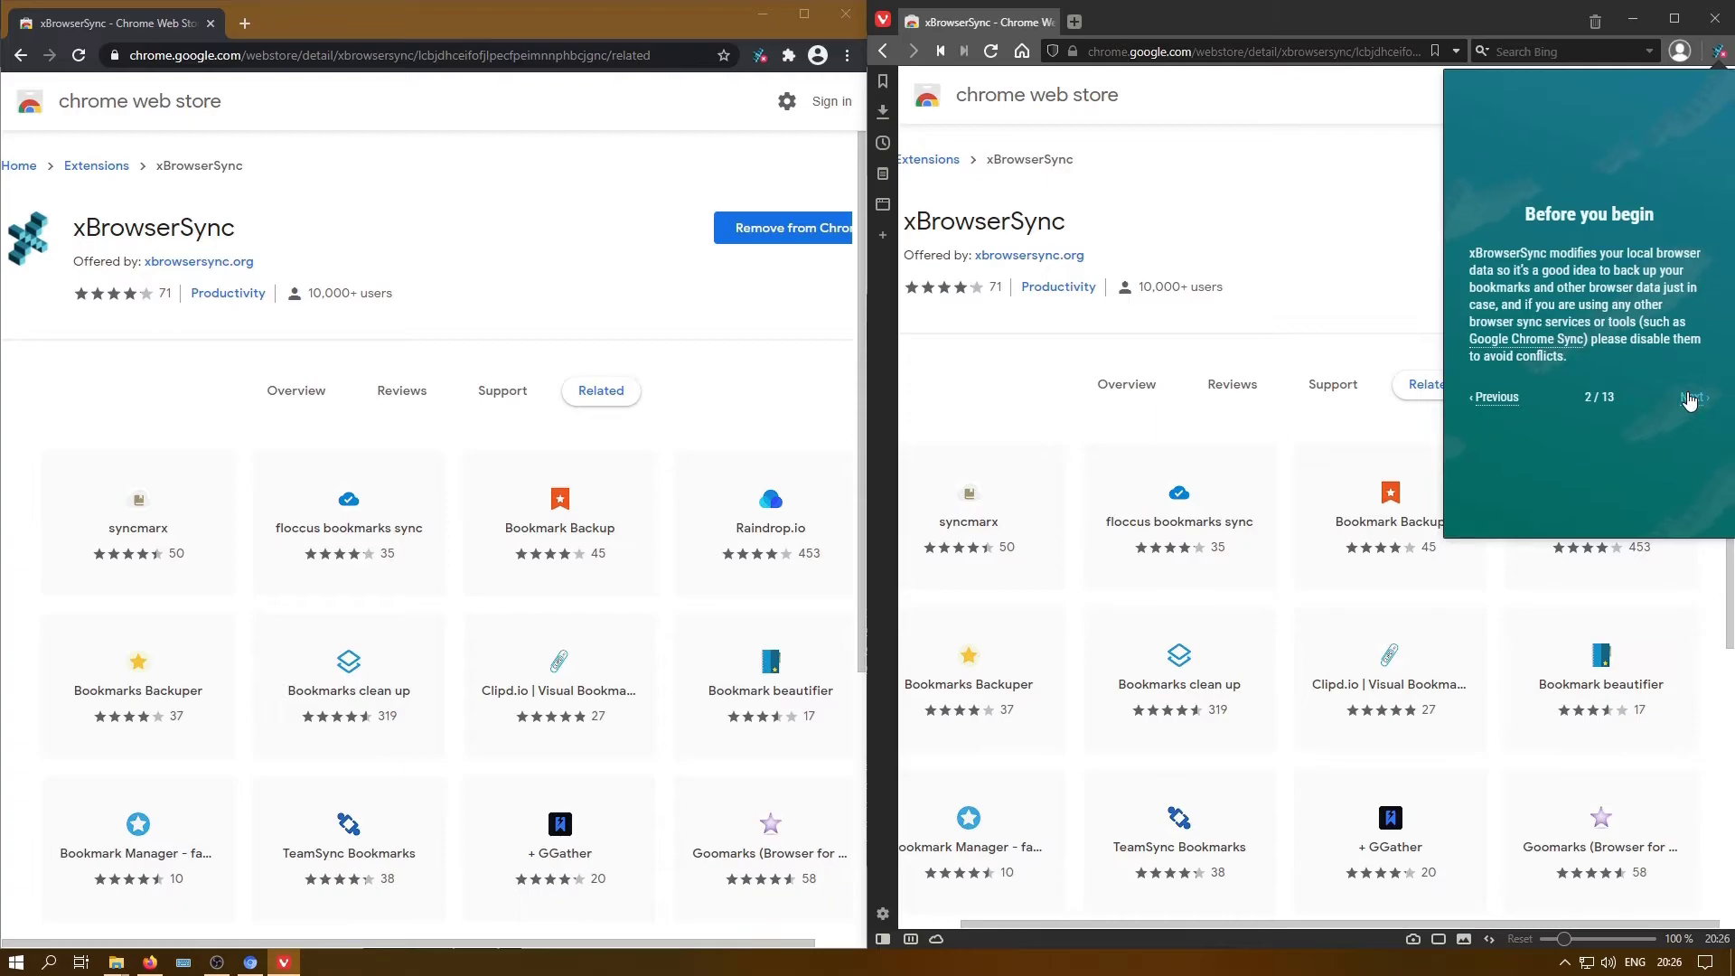
pyautogui.click(1688, 399)
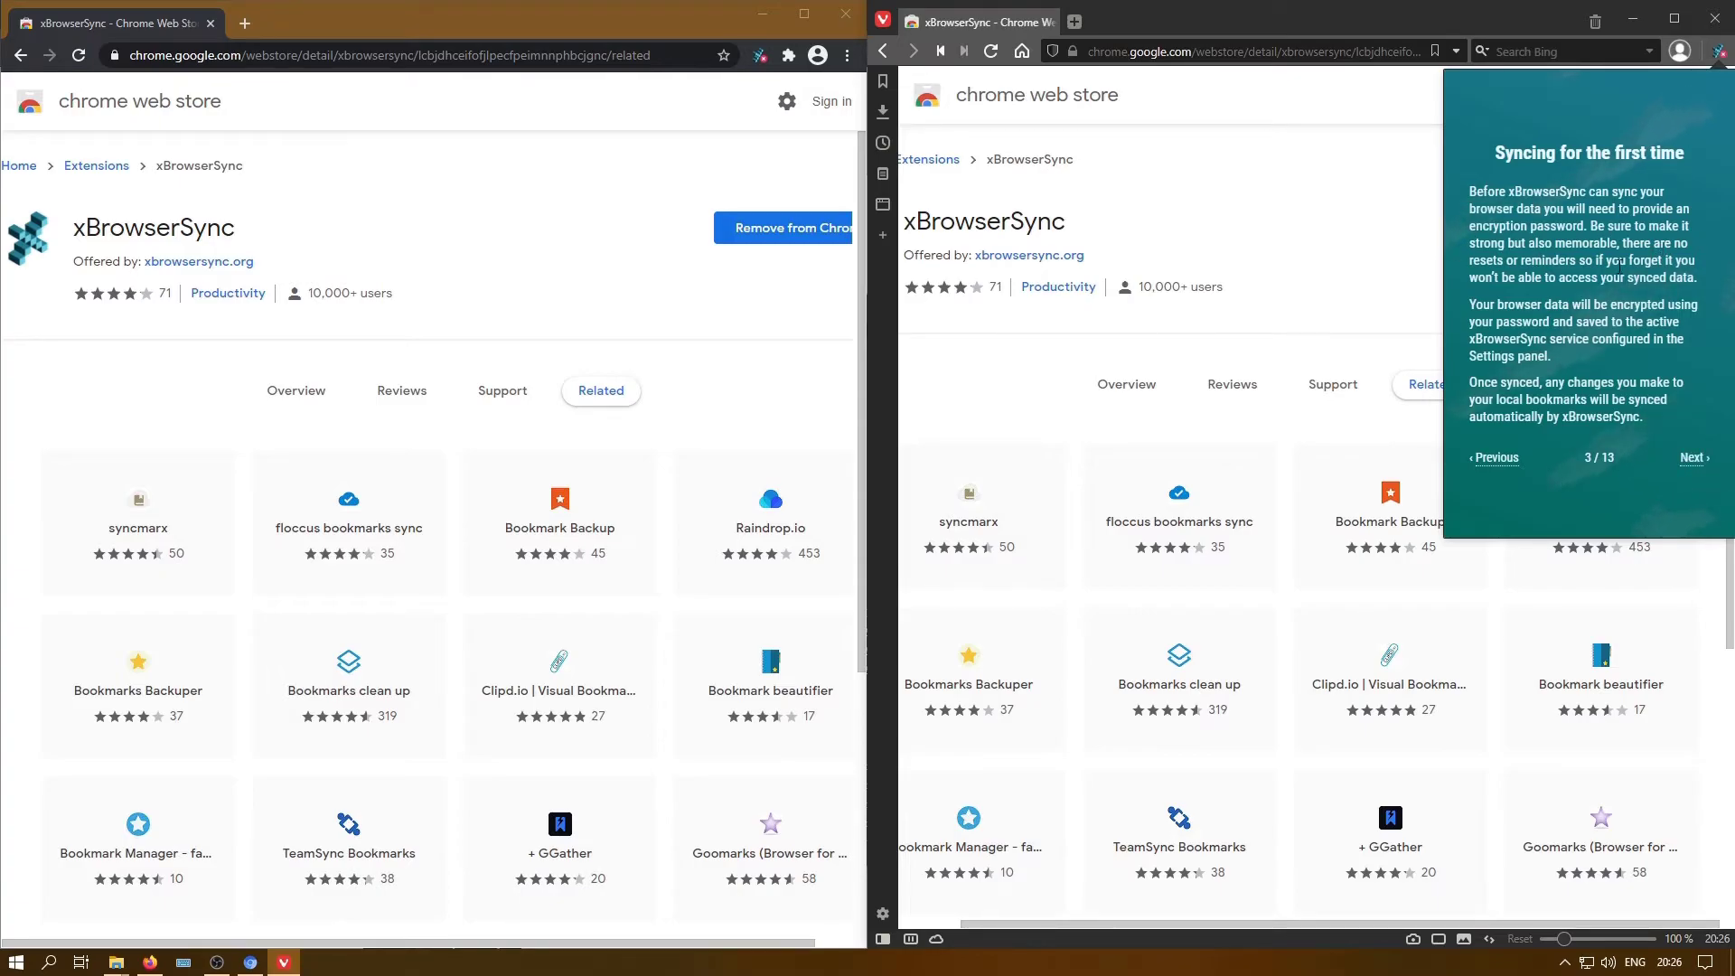
pyautogui.click(1691, 457)
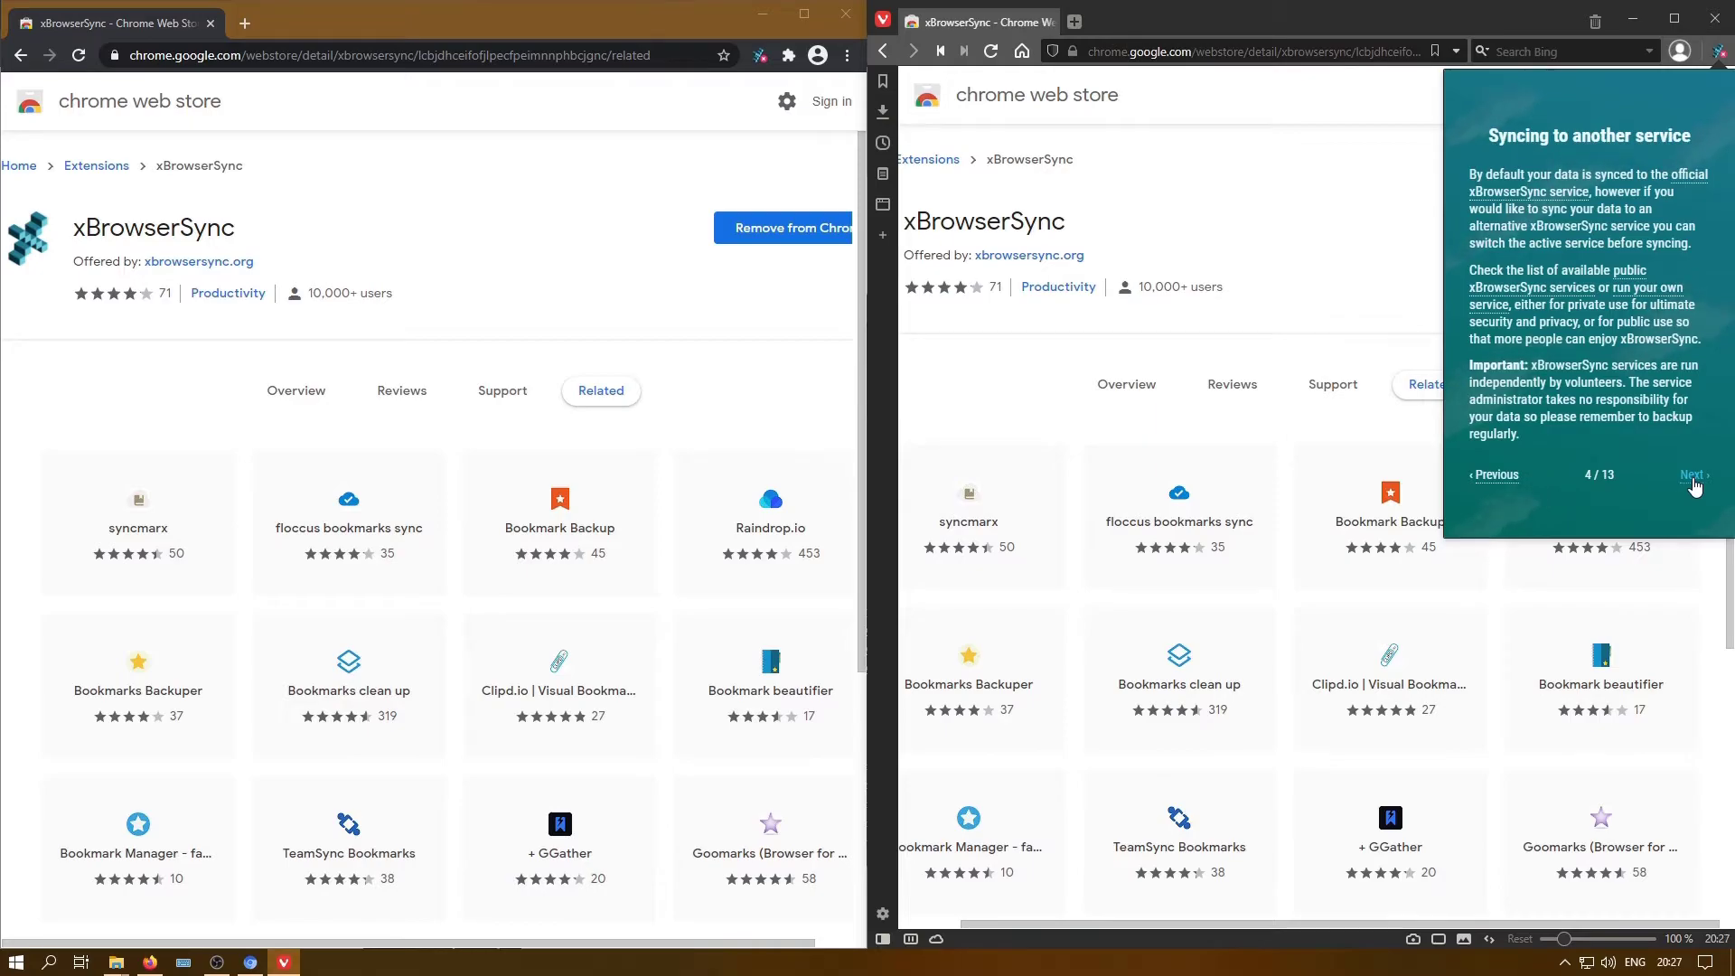
pyautogui.click(1693, 476)
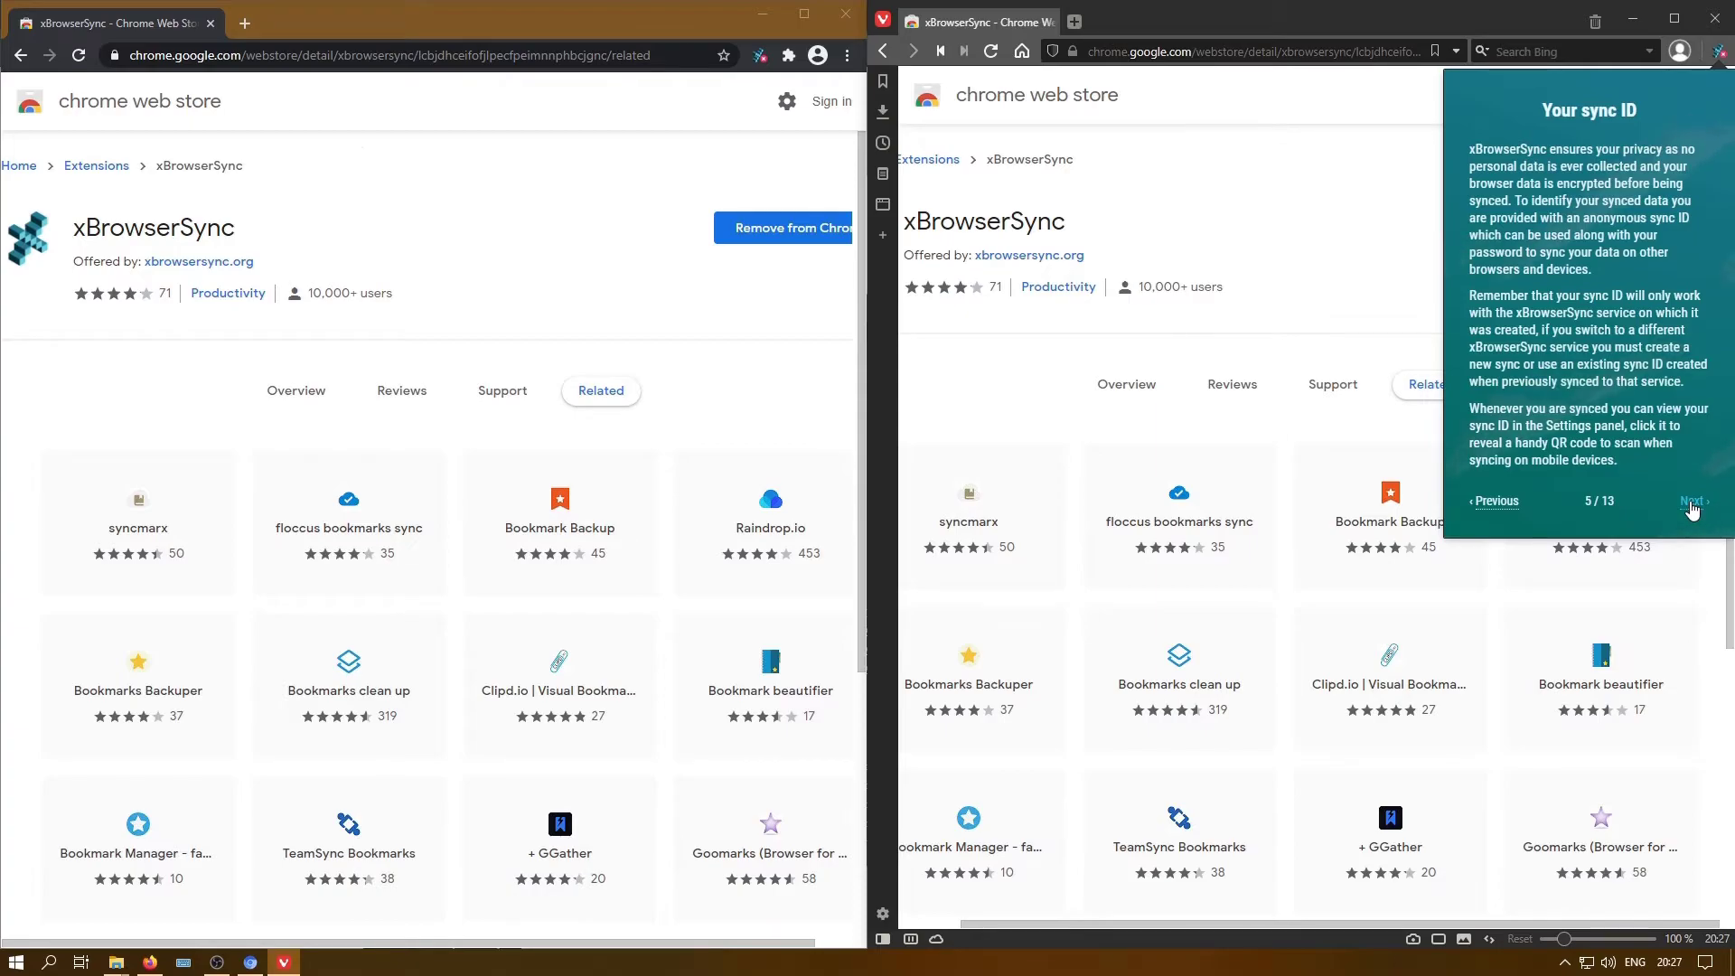
pyautogui.click(1692, 506)
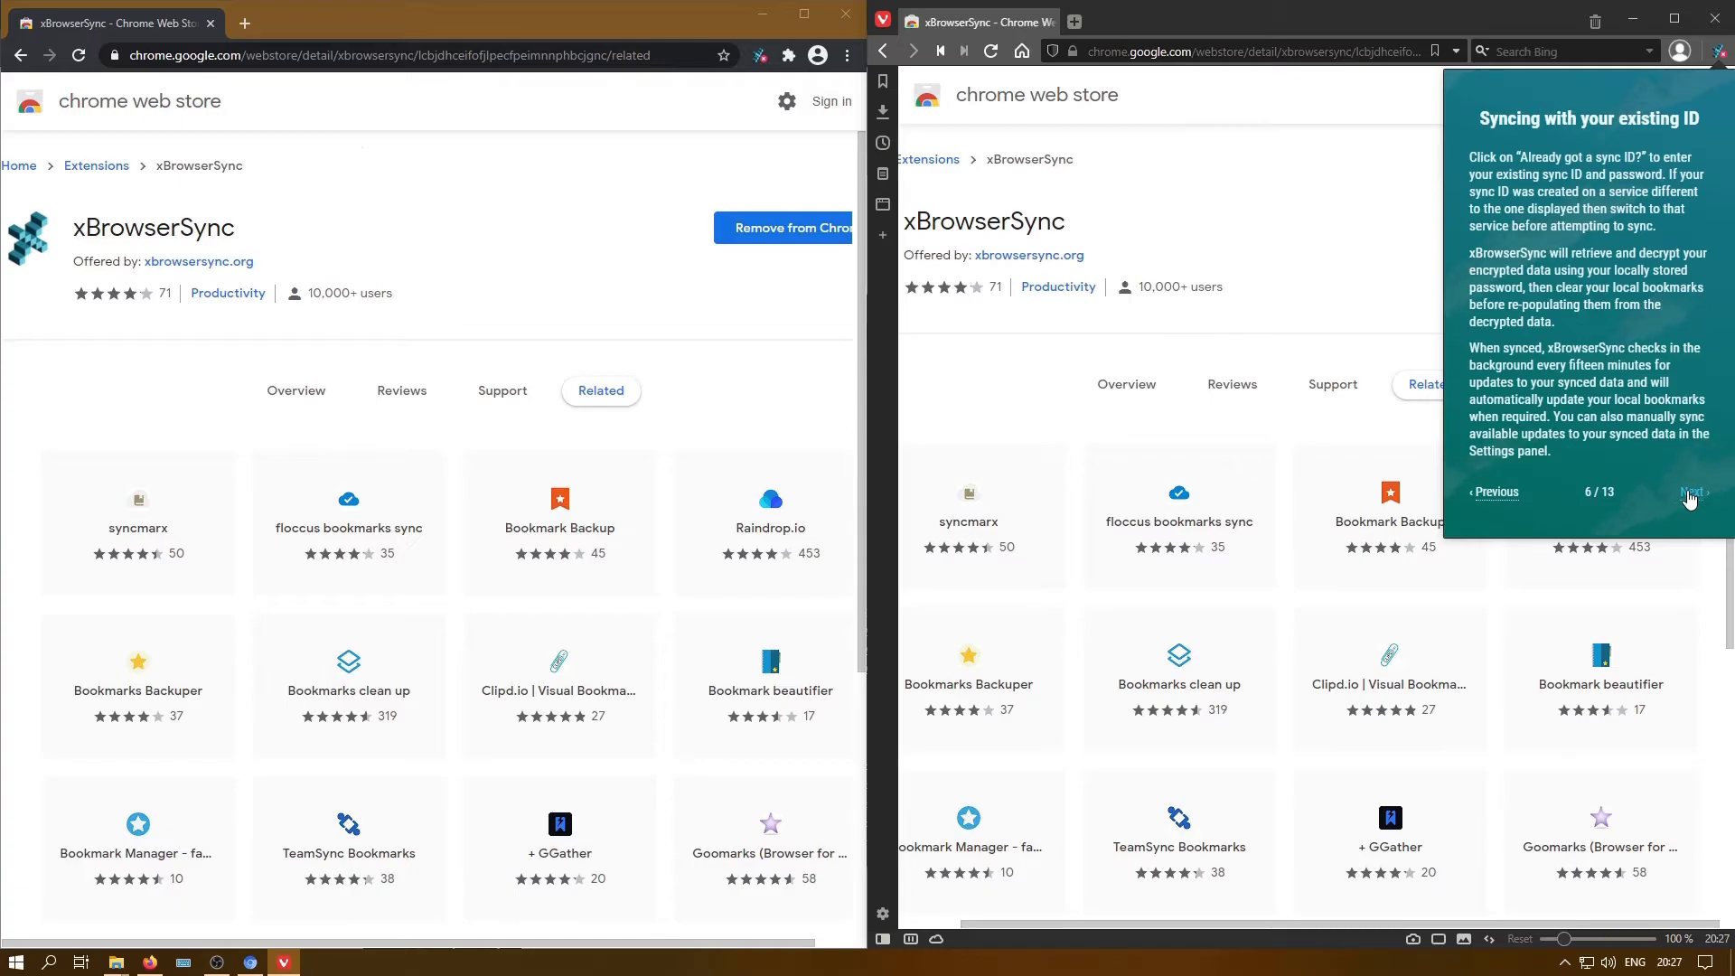
pyautogui.click(1691, 497)
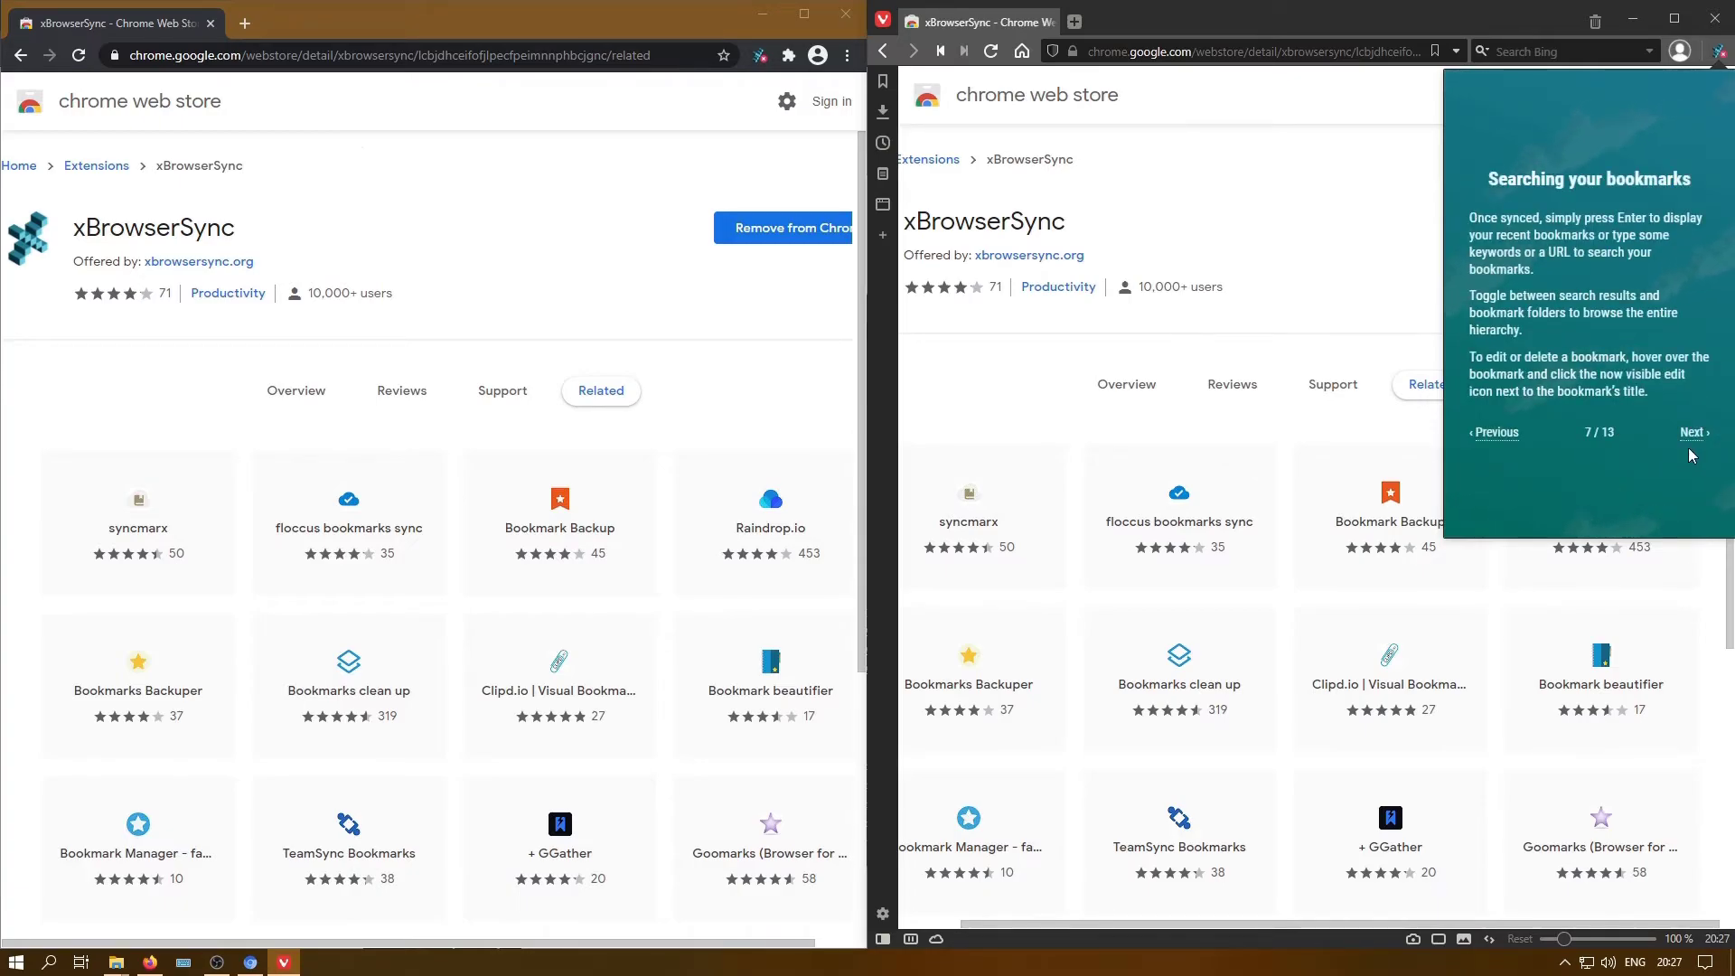
pyautogui.click(1690, 438)
pyautogui.click(1695, 443)
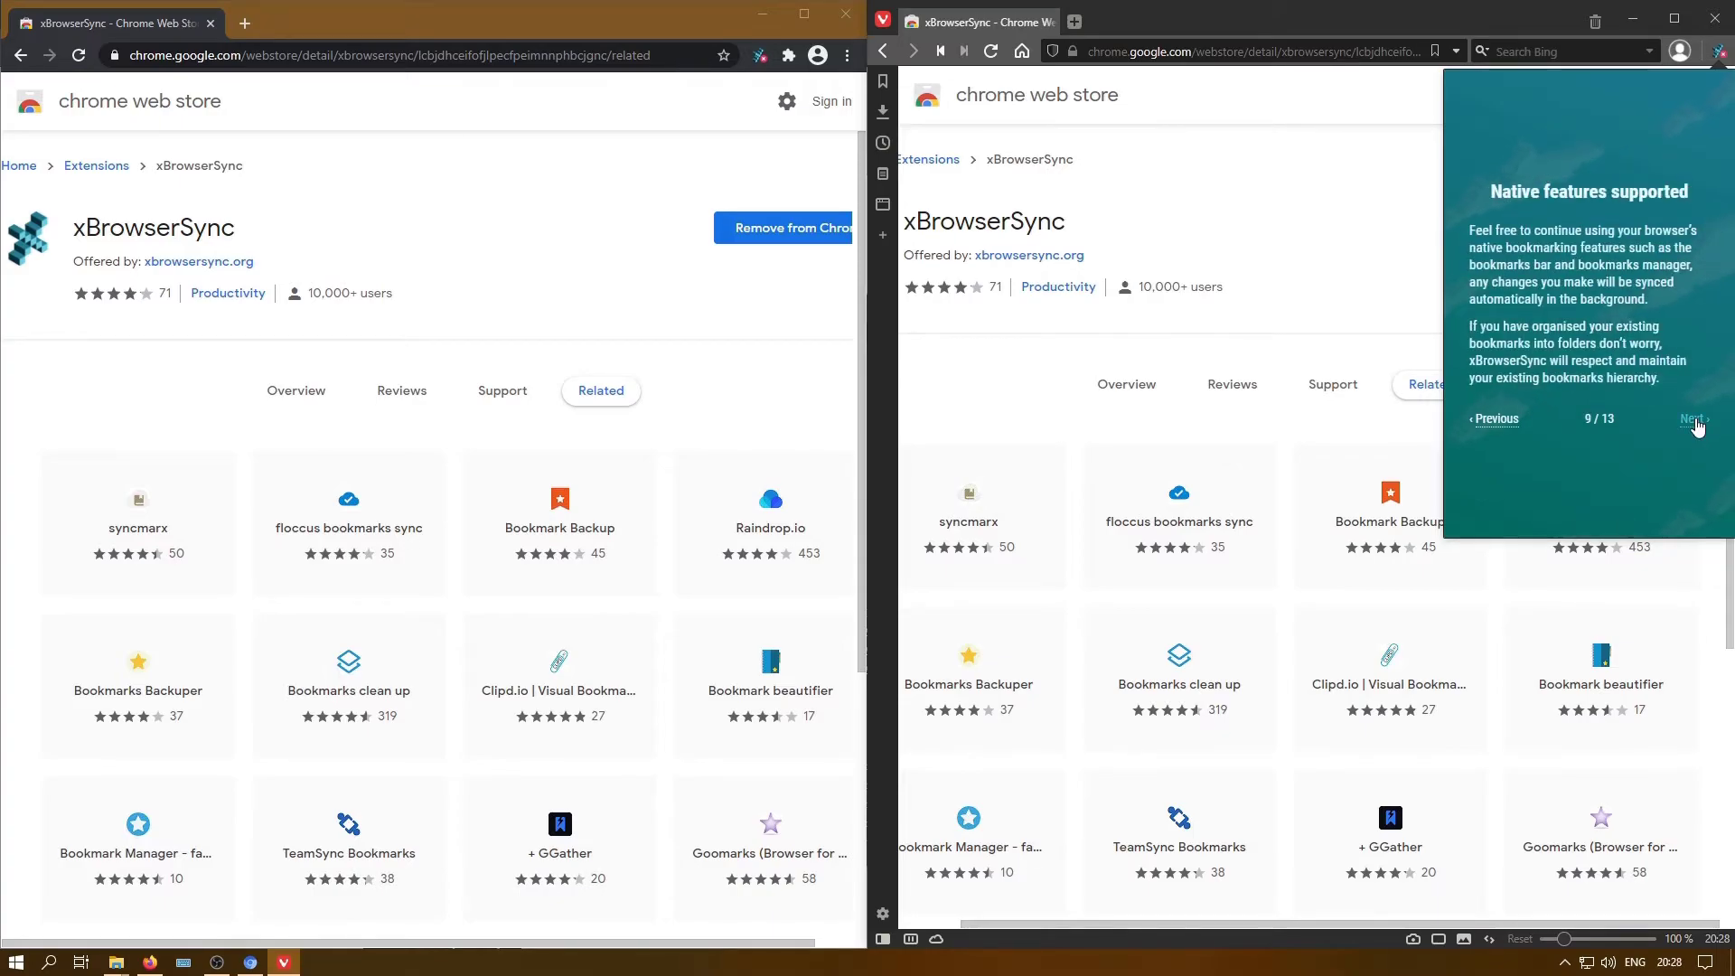
pyautogui.click(1691, 420)
pyautogui.click(1693, 452)
pyautogui.click(1690, 363)
pyautogui.click(1691, 362)
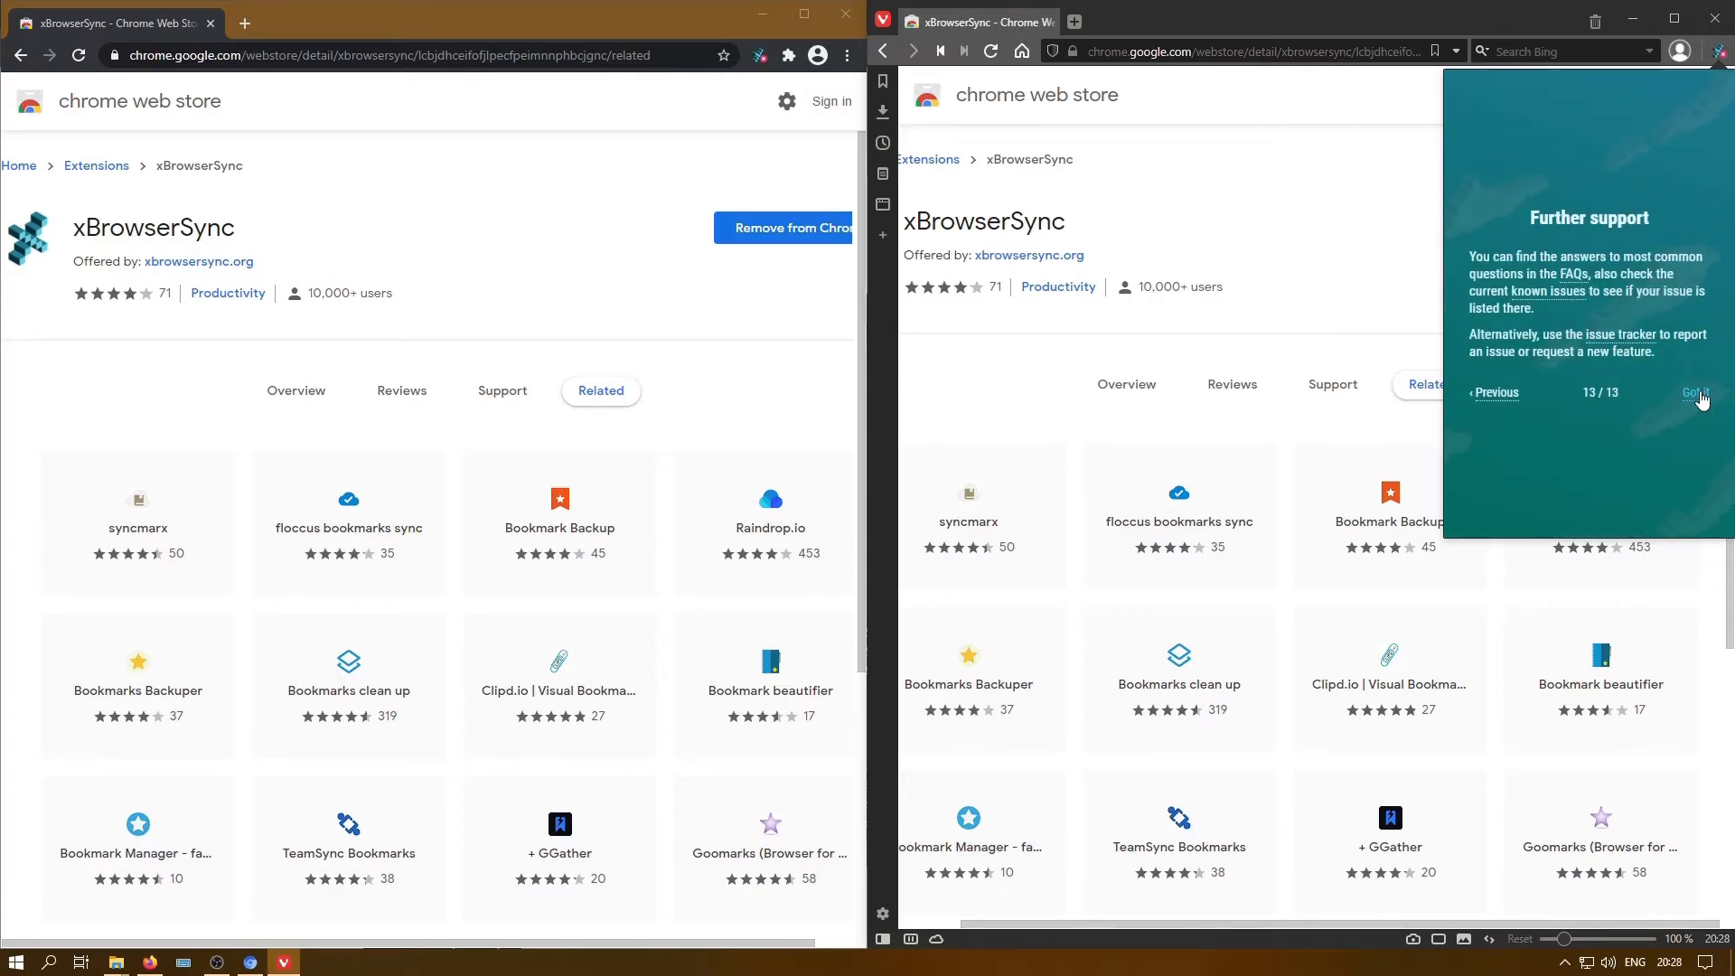
pyautogui.click(1695, 393)
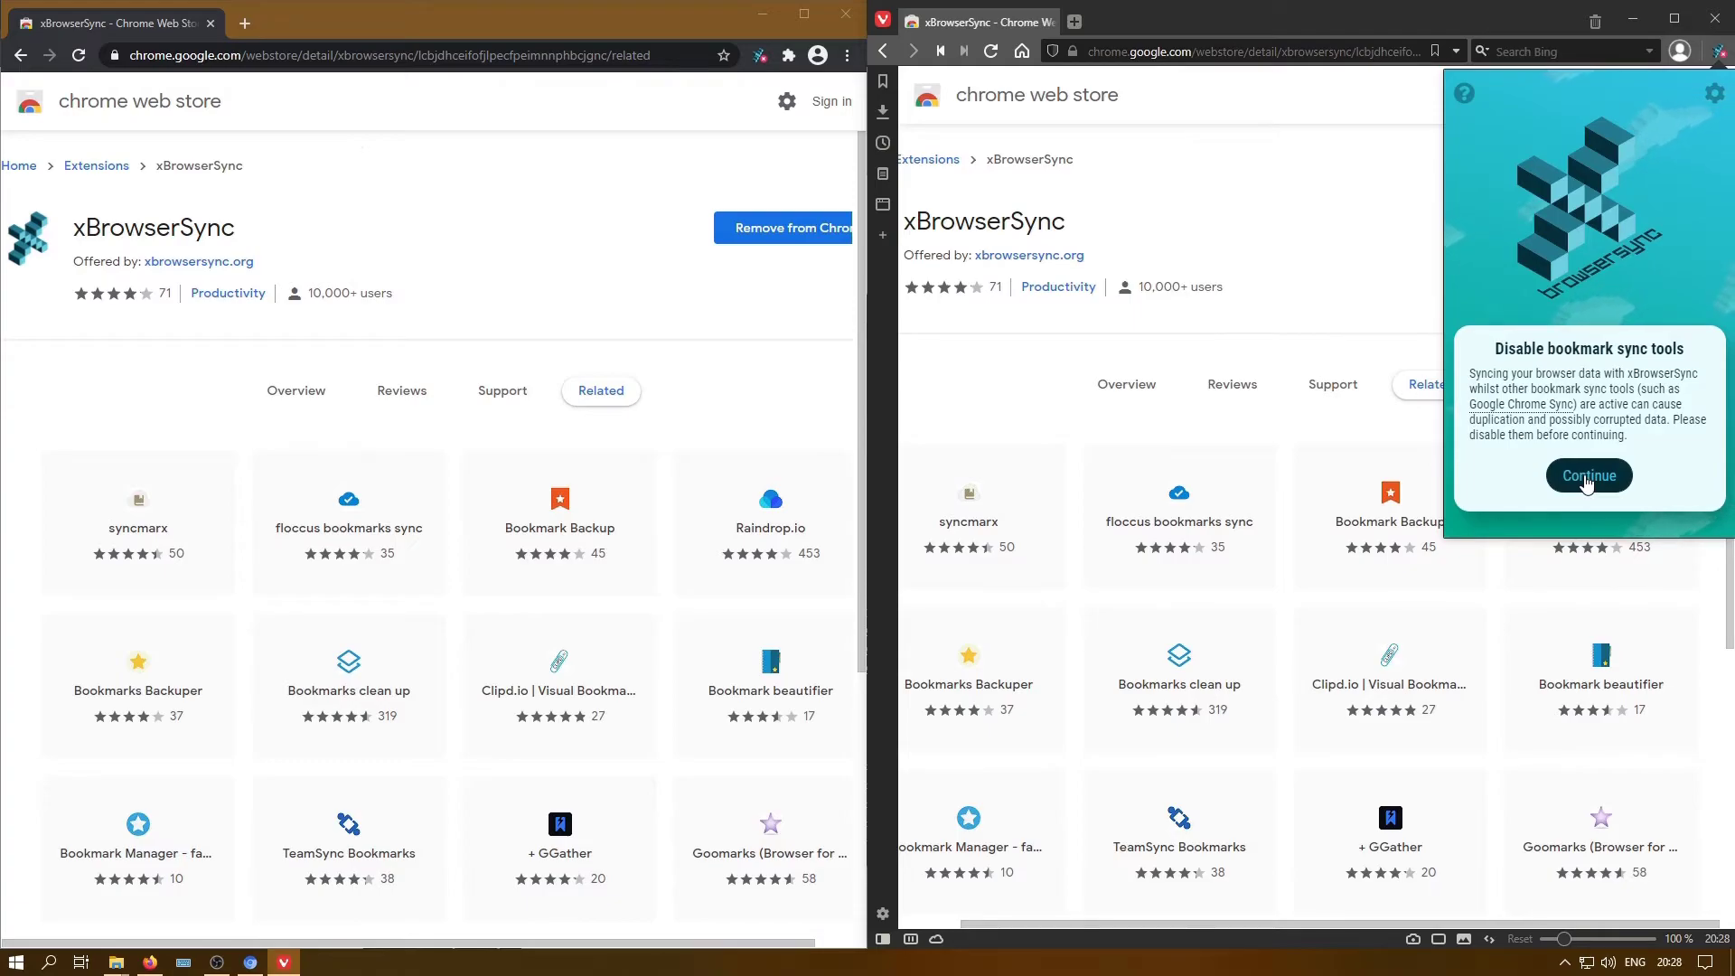
pyautogui.click(1587, 479)
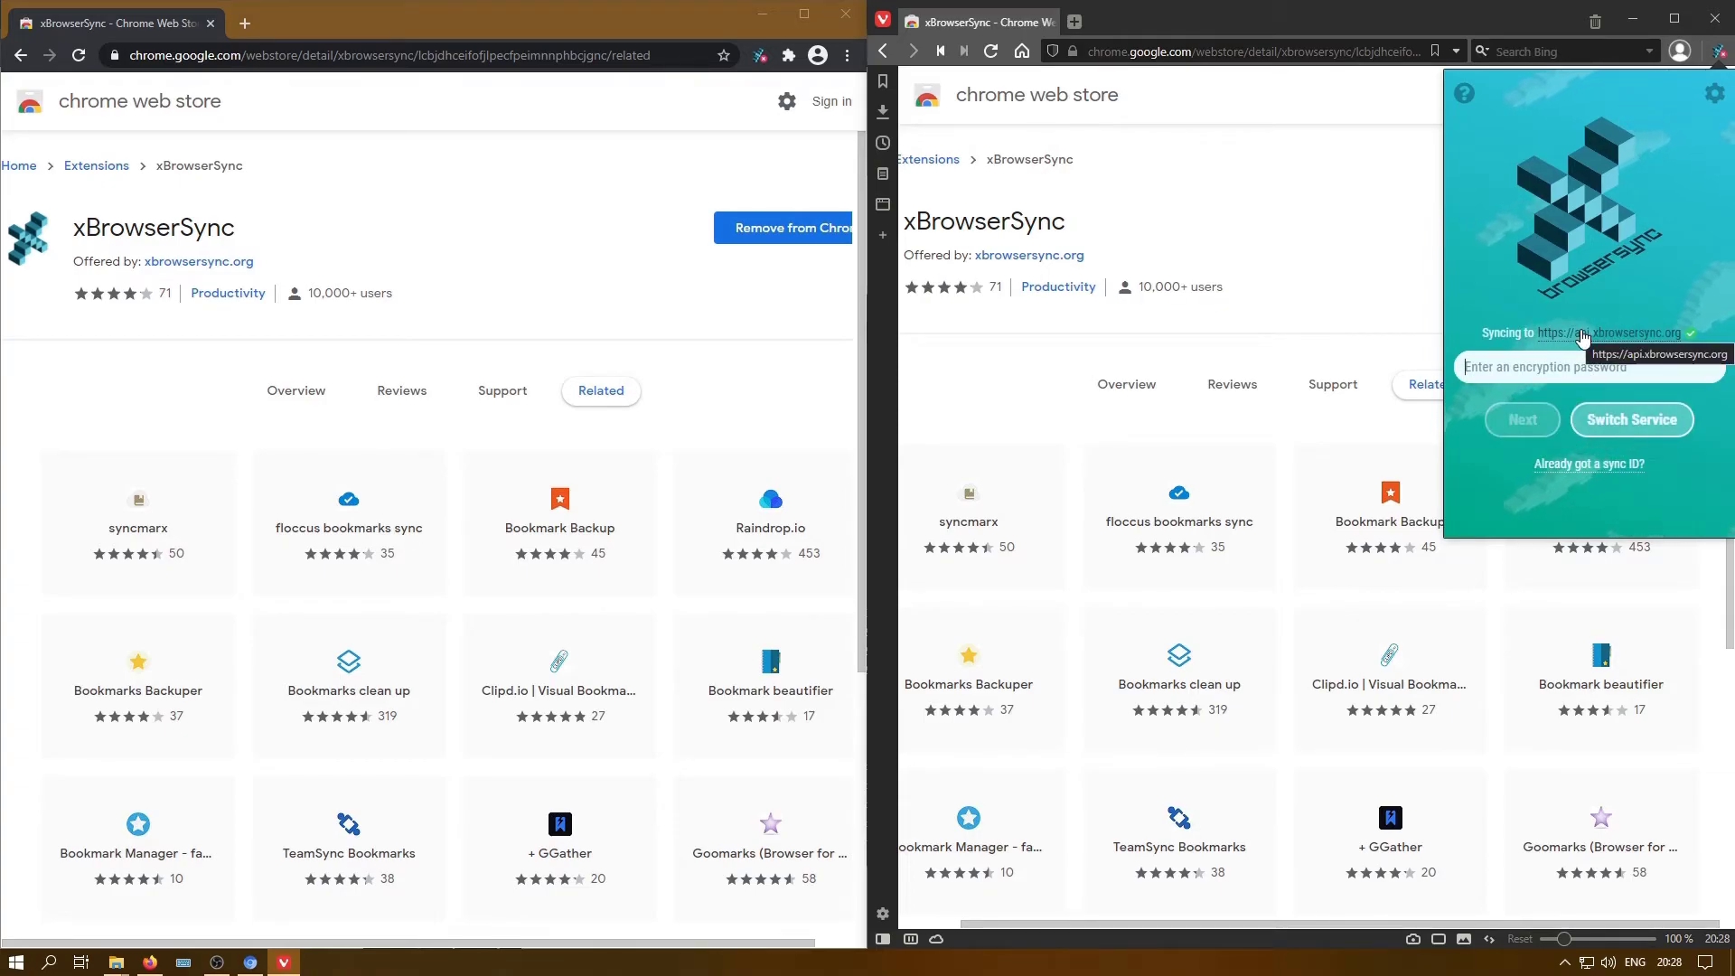
pyautogui.click(1627, 434)
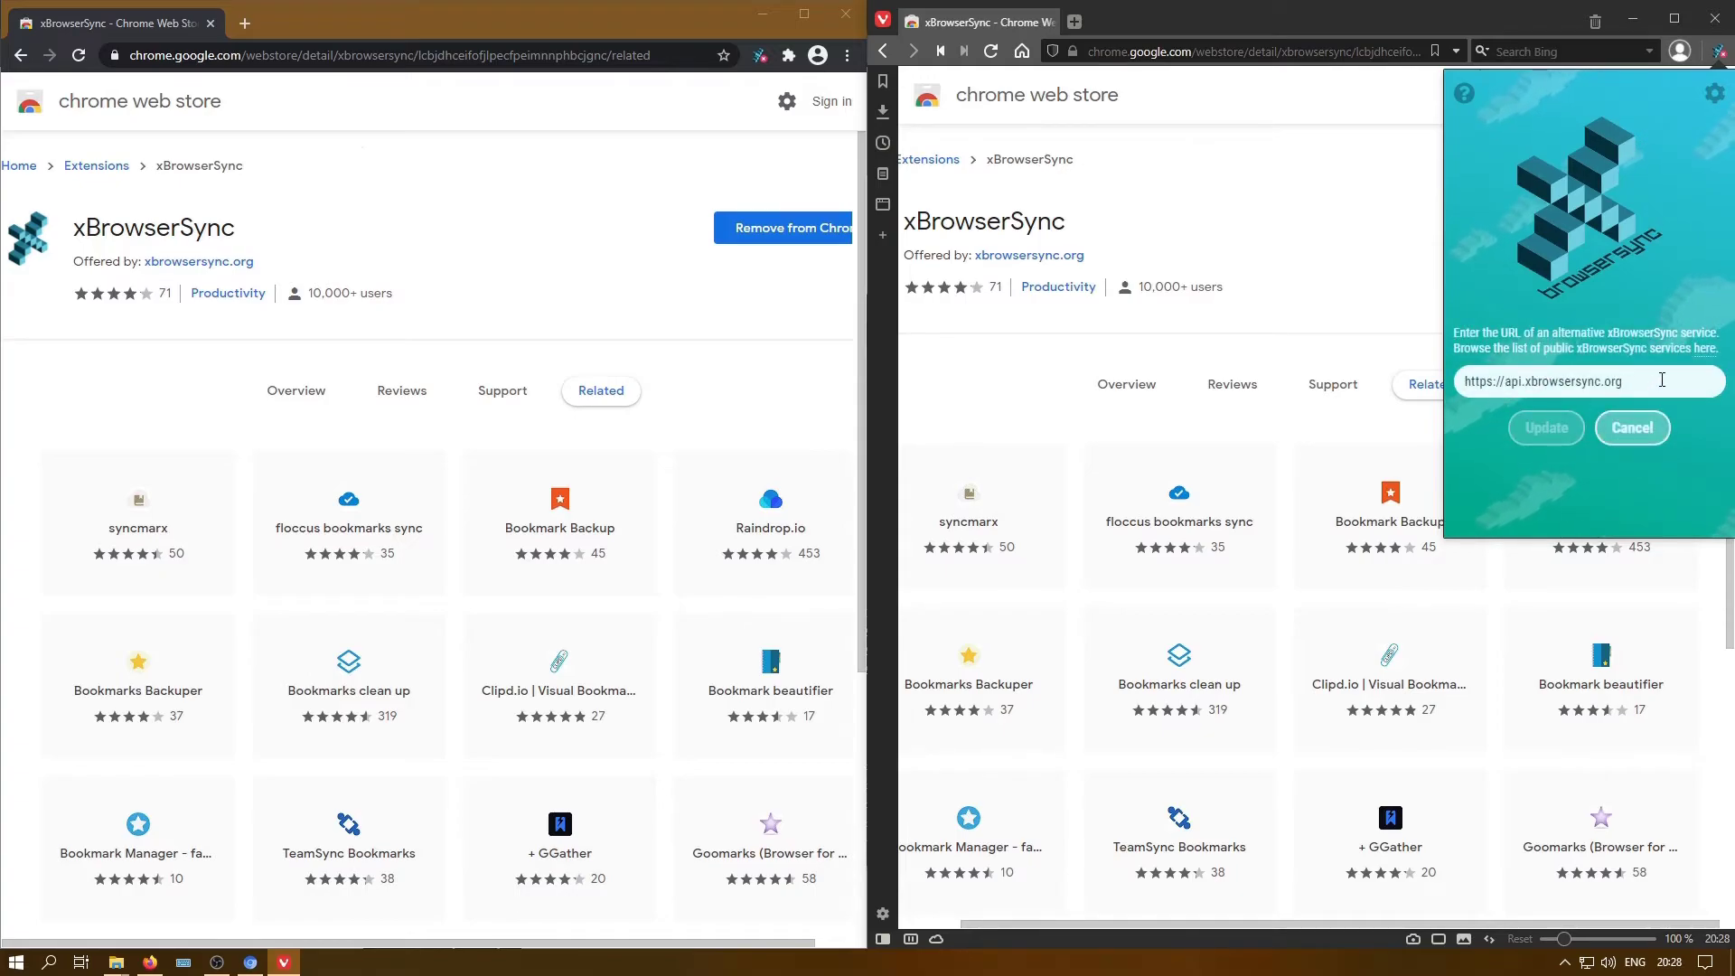
pyautogui.tripleClick(1661, 380)
pyautogui.rightClick(1553, 389)
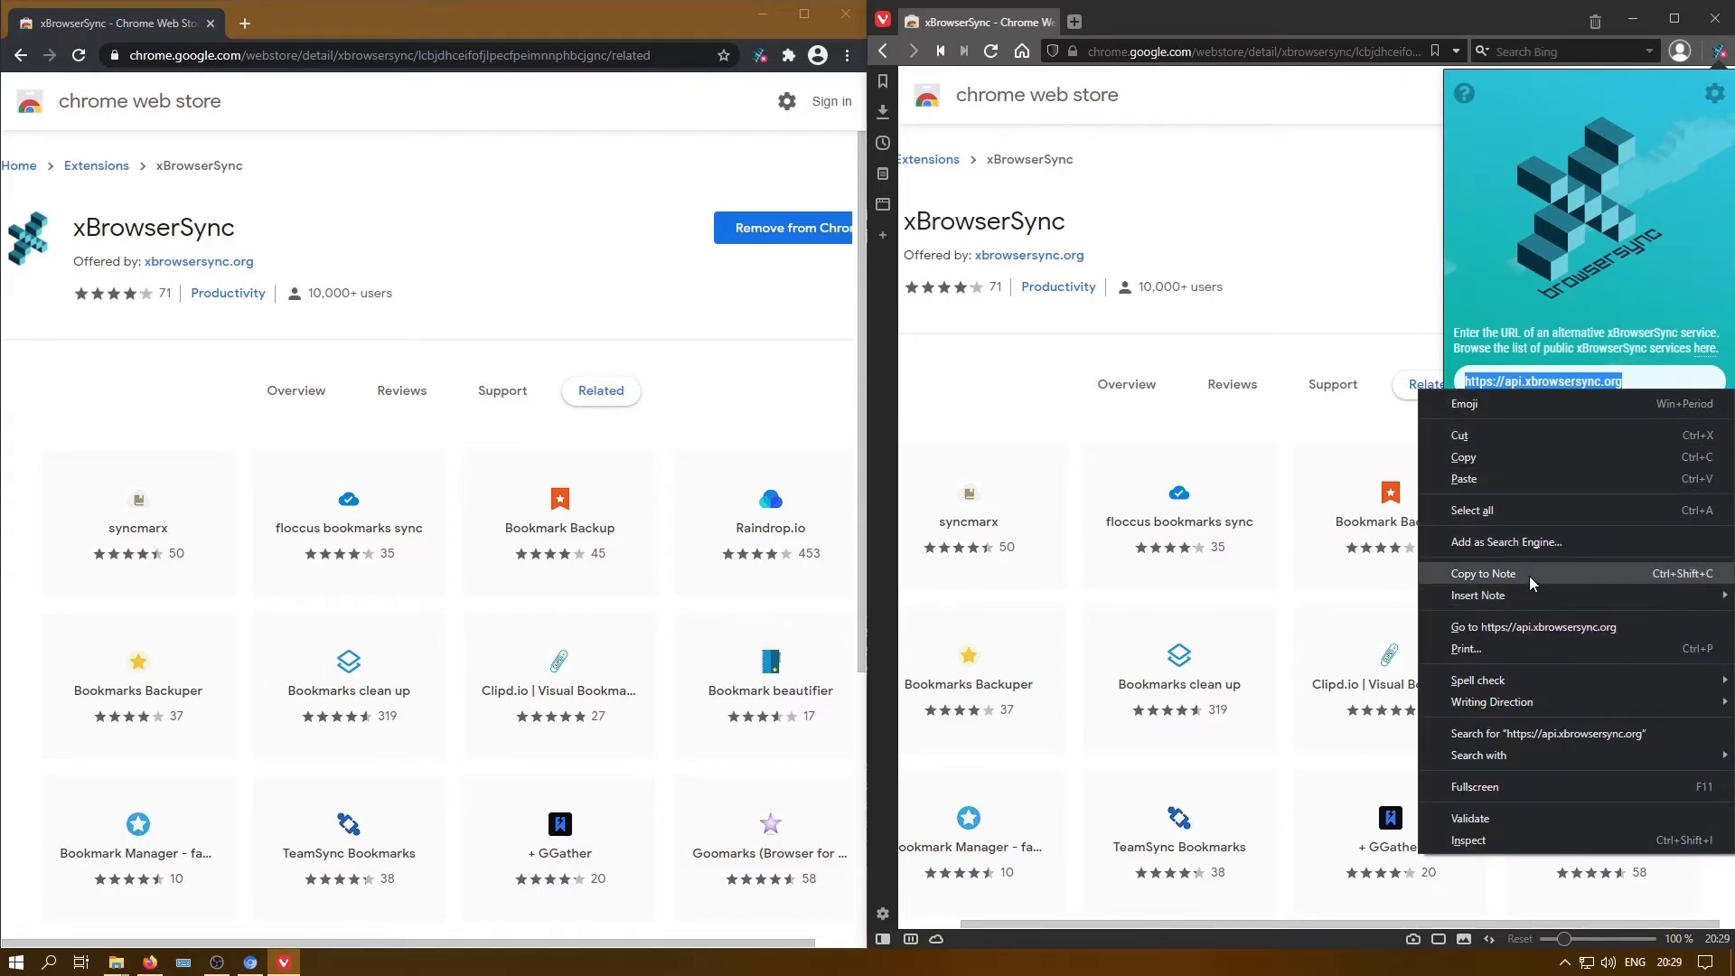
pyautogui.click(1505, 479)
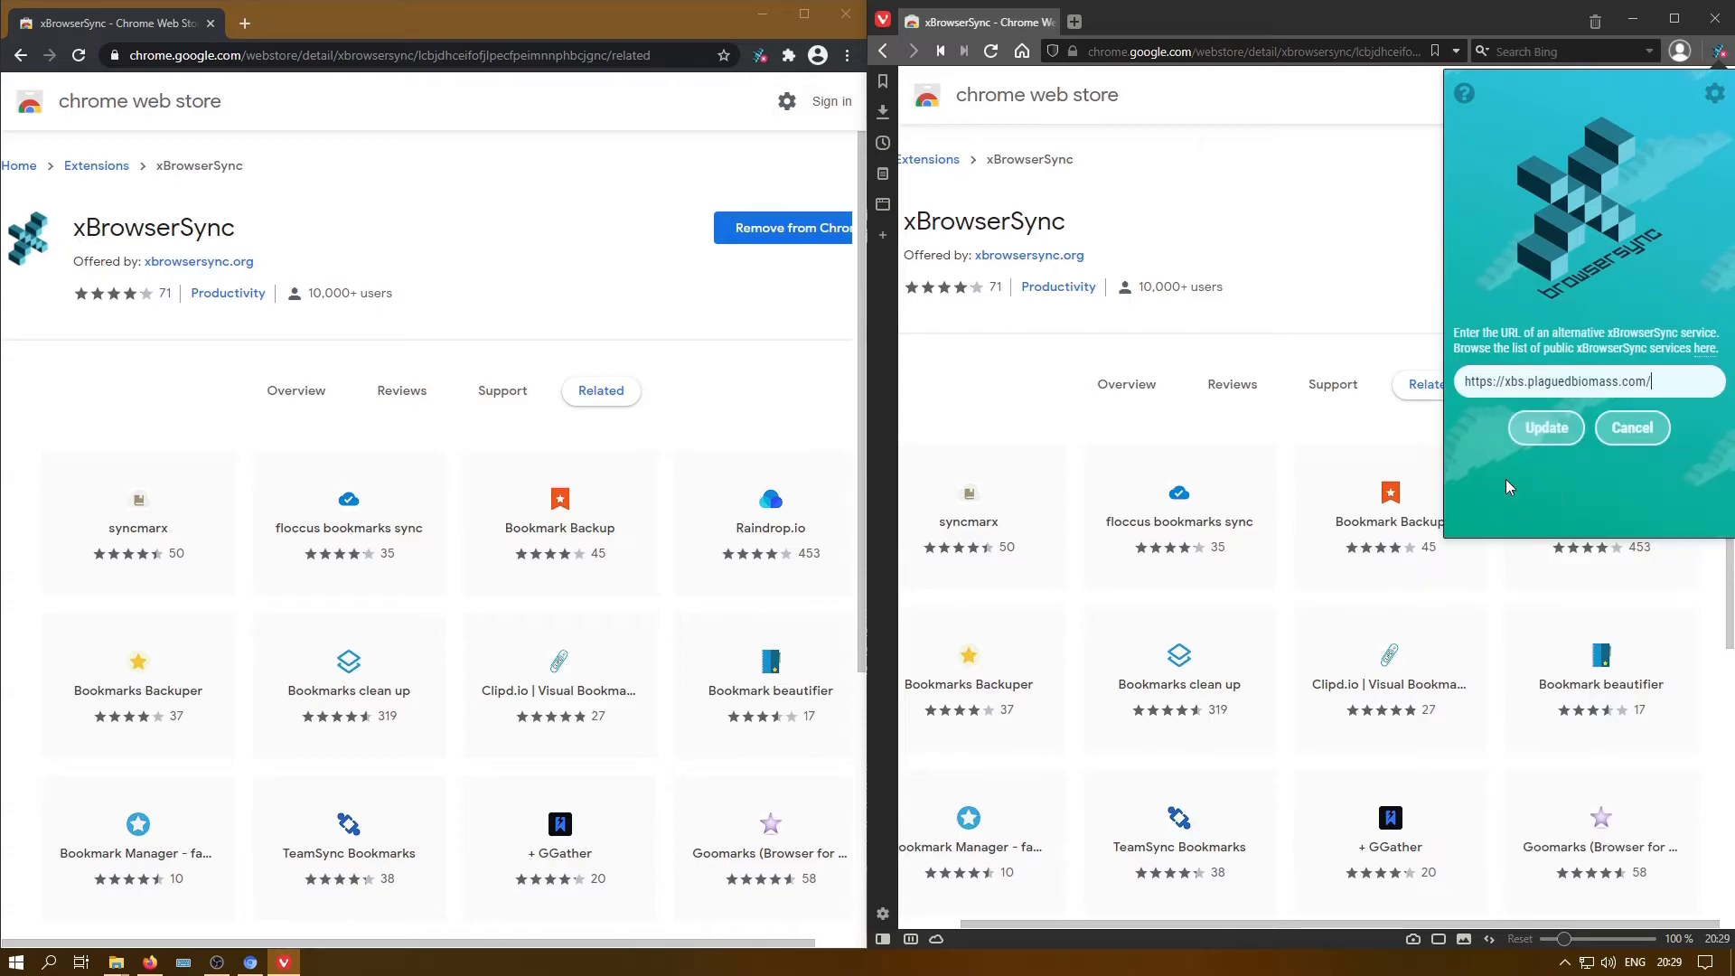
pyautogui.click(1554, 431)
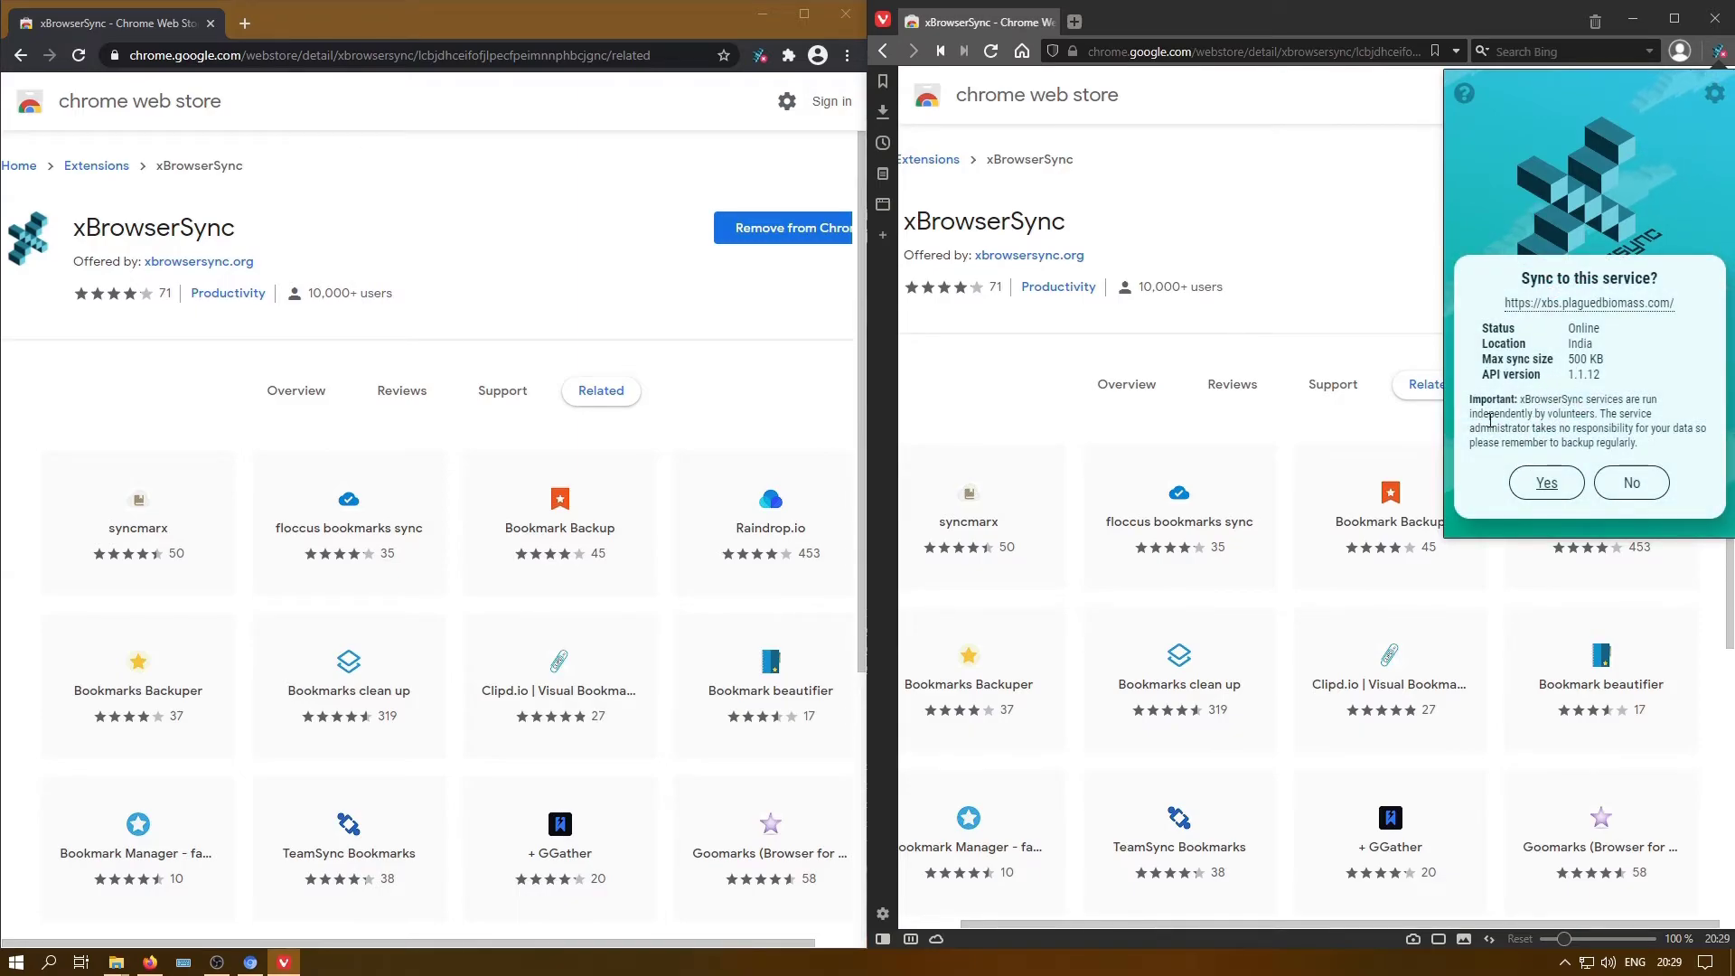
pyautogui.click(1545, 485)
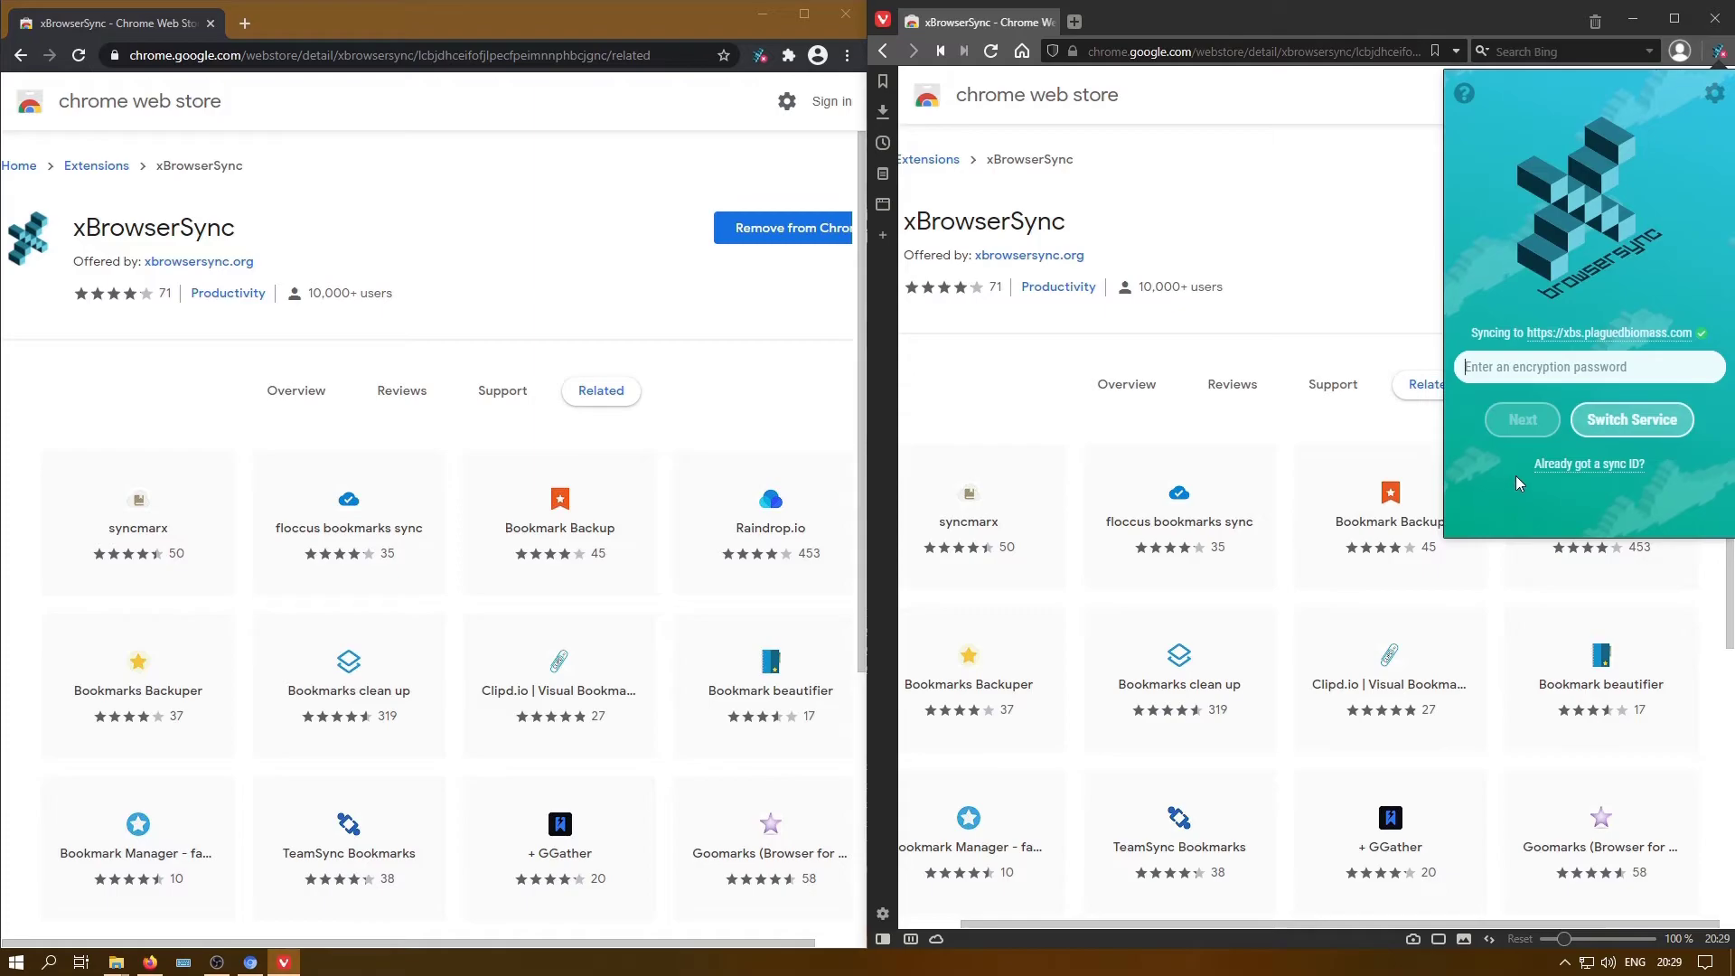
# Enter and confirm an encryption password, then sync Vivaldi's bookmarks with the self-hosted service.
pyautogui.write('•••••••')
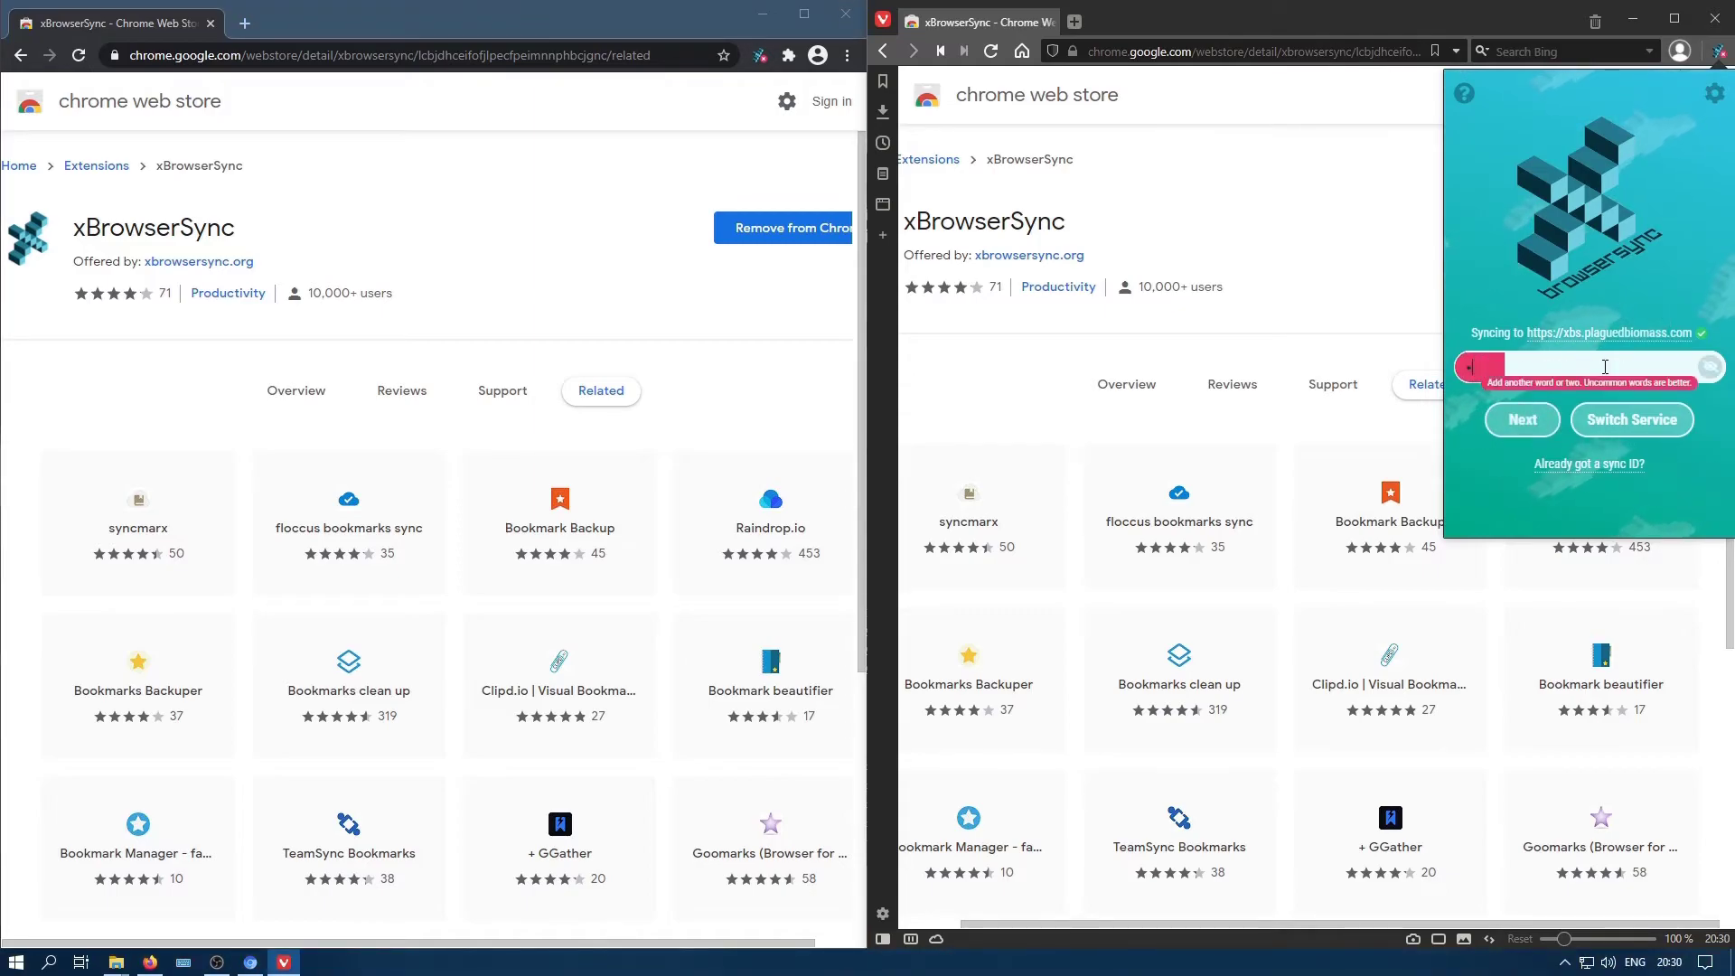
pyautogui.write('••')
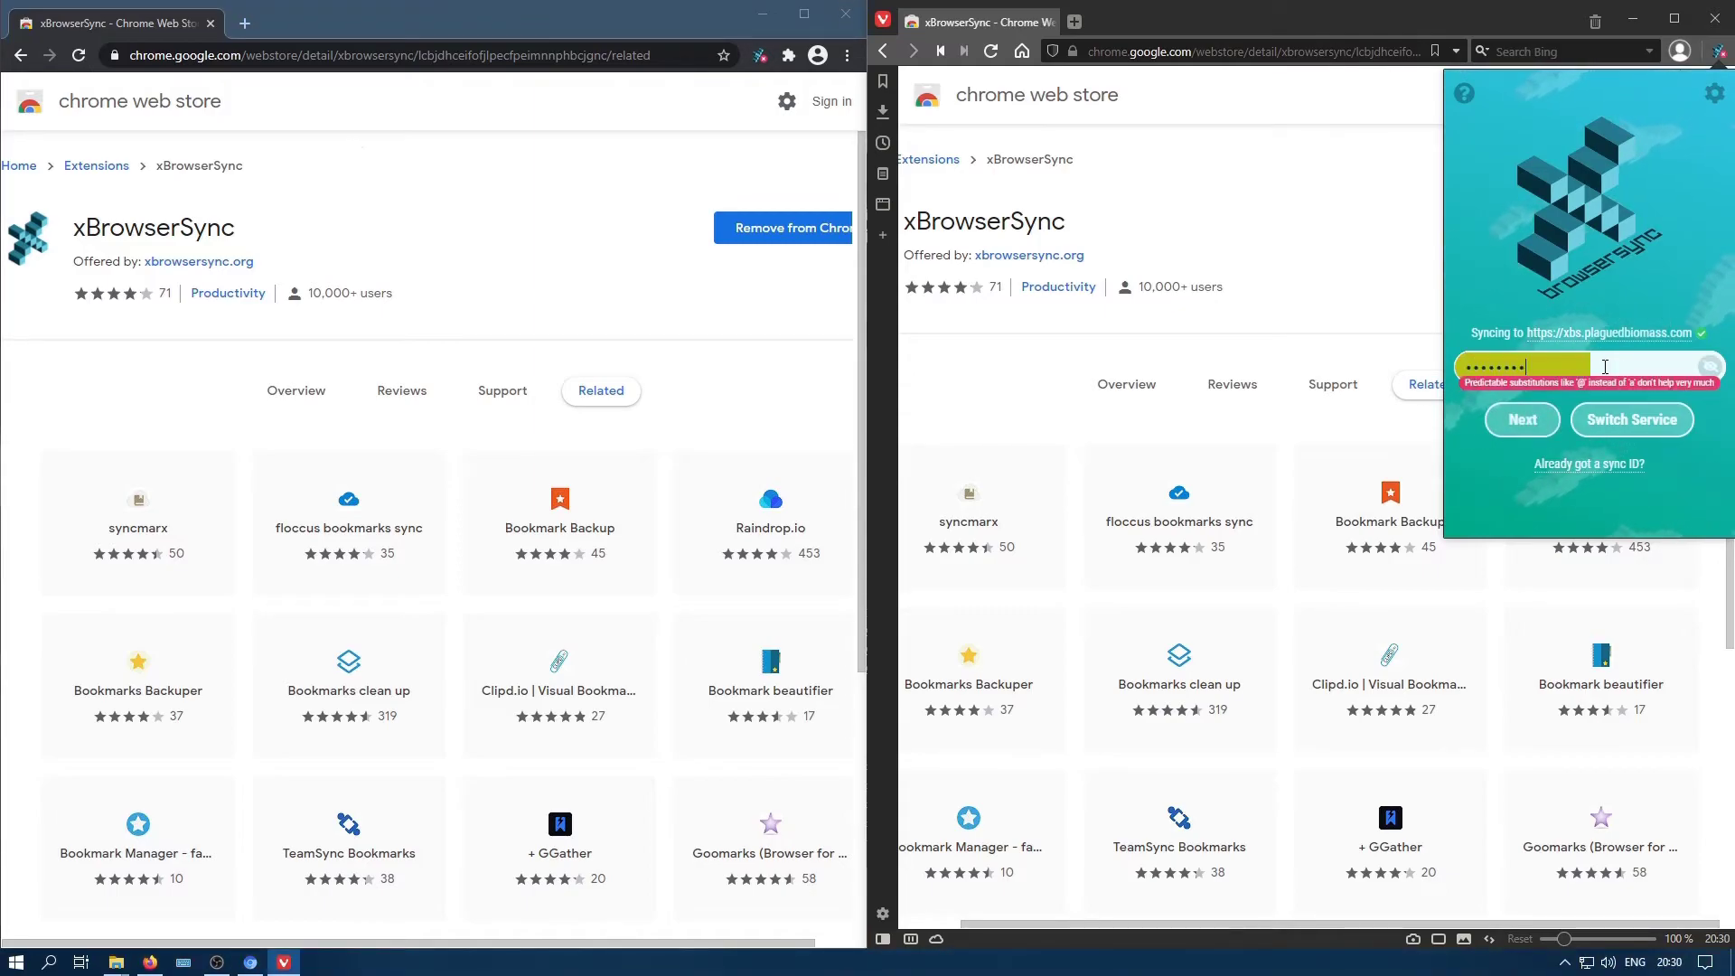
pyautogui.click(1523, 428)
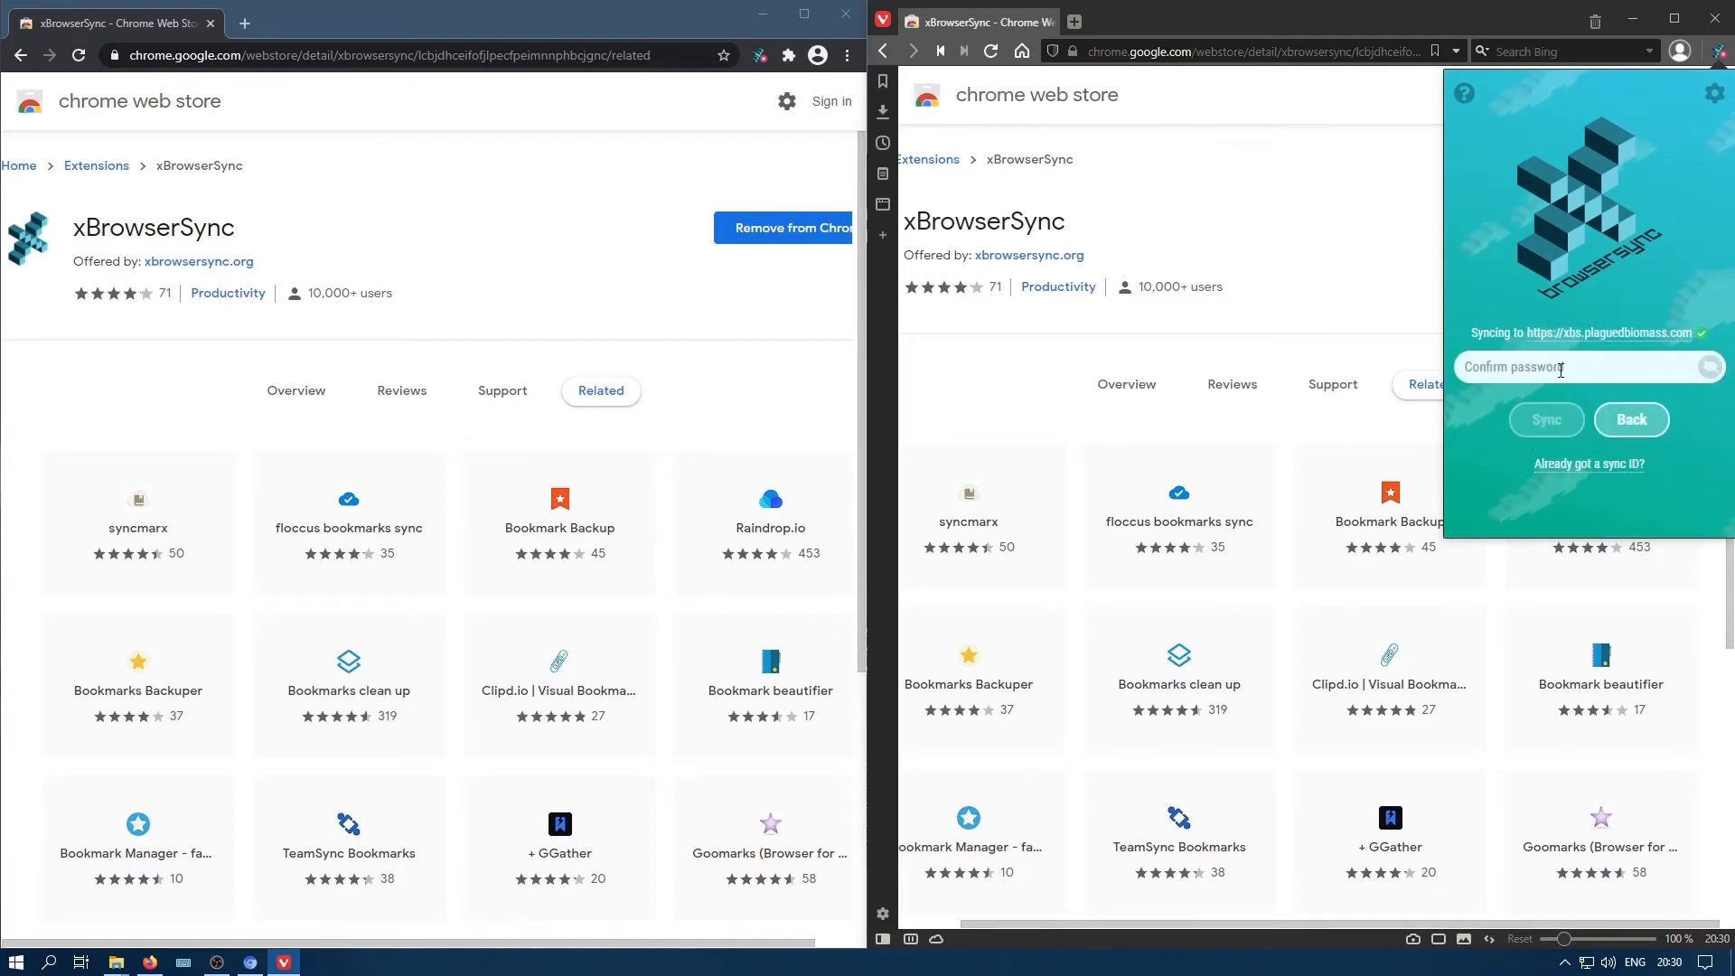
pyautogui.write('•')
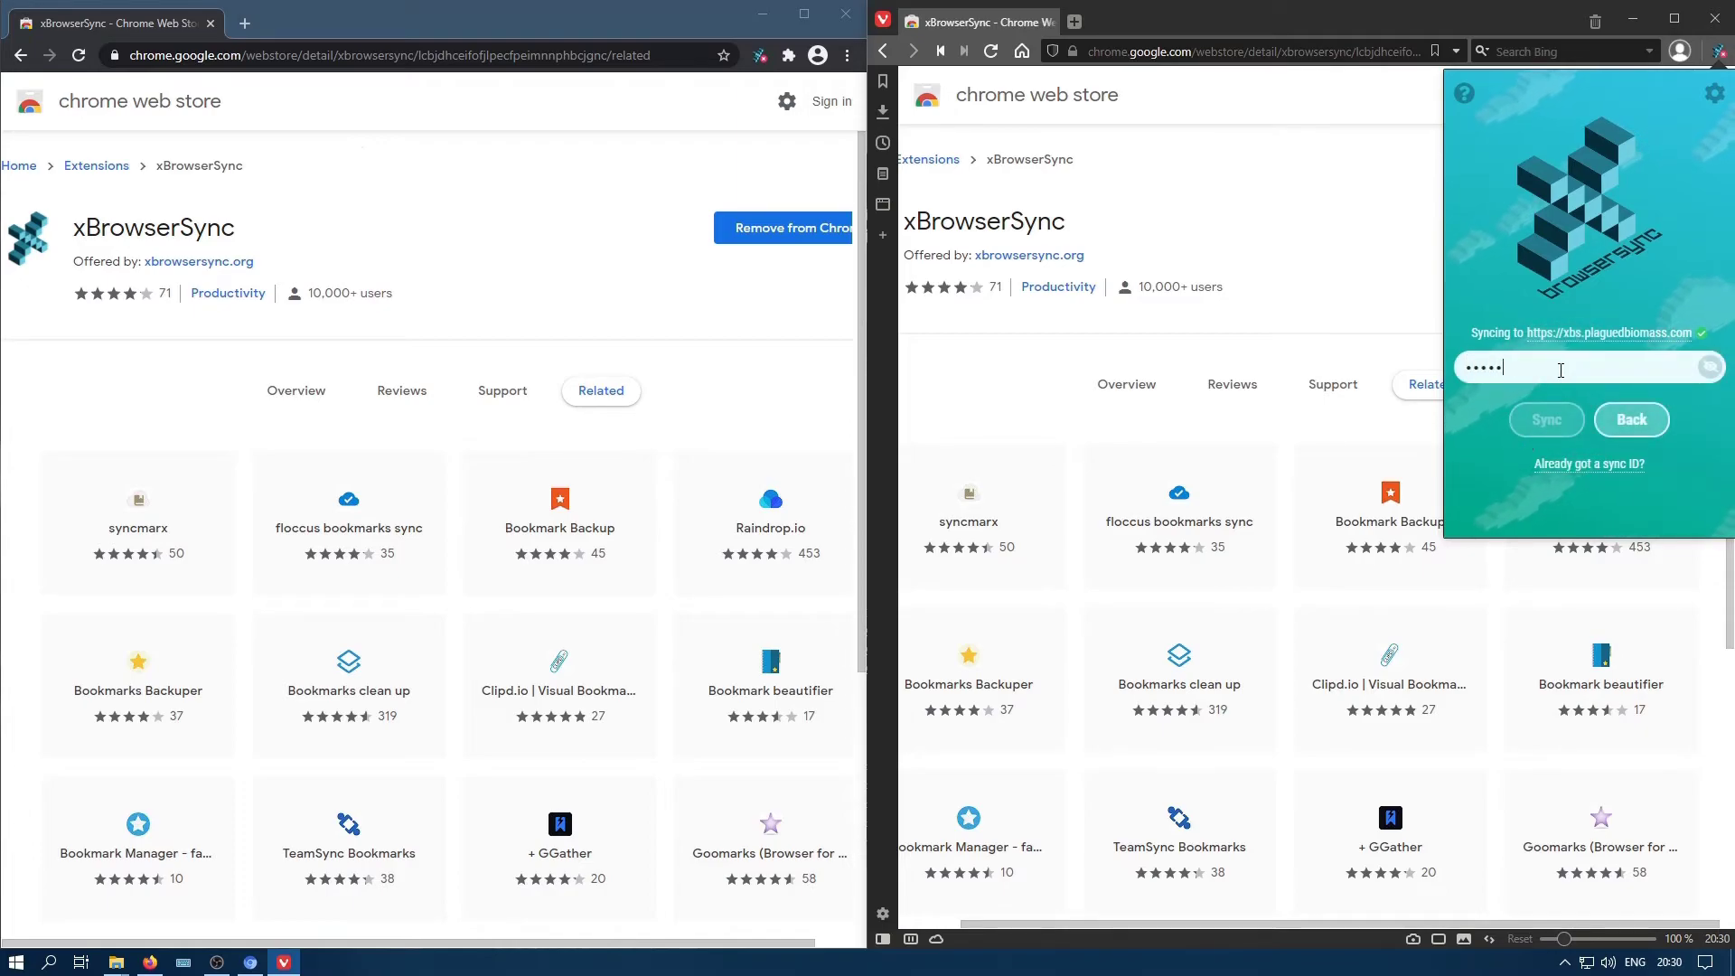
pyautogui.write('••••••••')
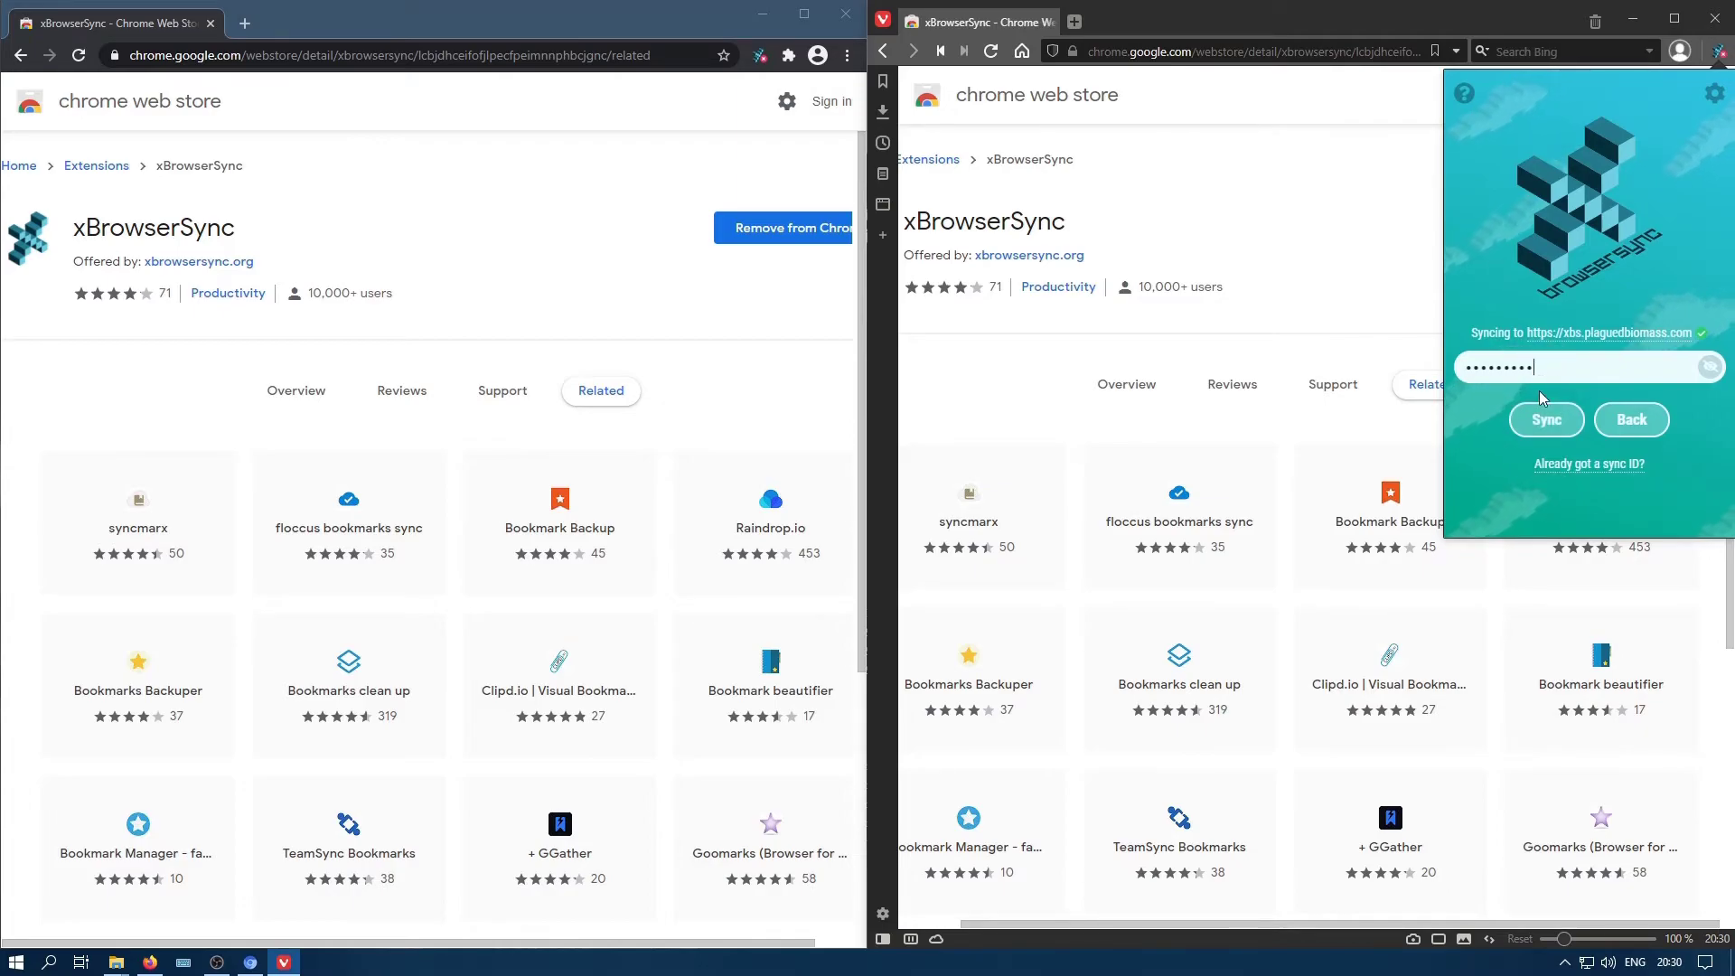
pyautogui.click(1547, 421)
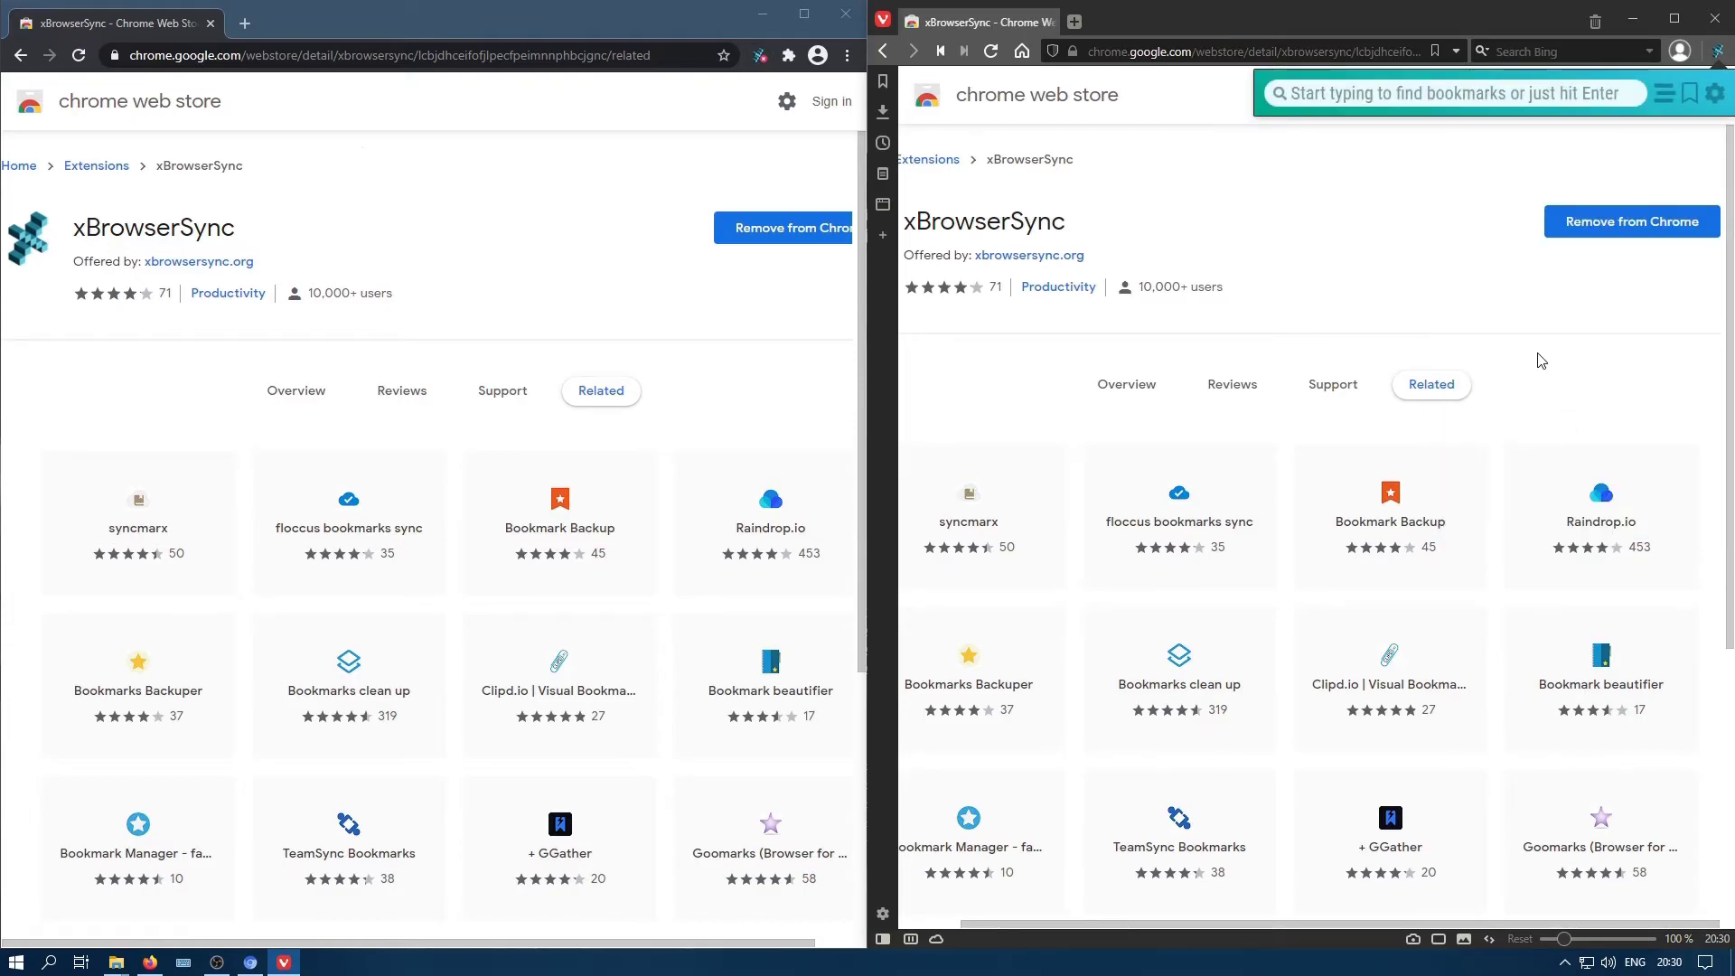
# Open xBrowserSync's sync settings and copy the Sync ID.
pyautogui.click(1714, 94)
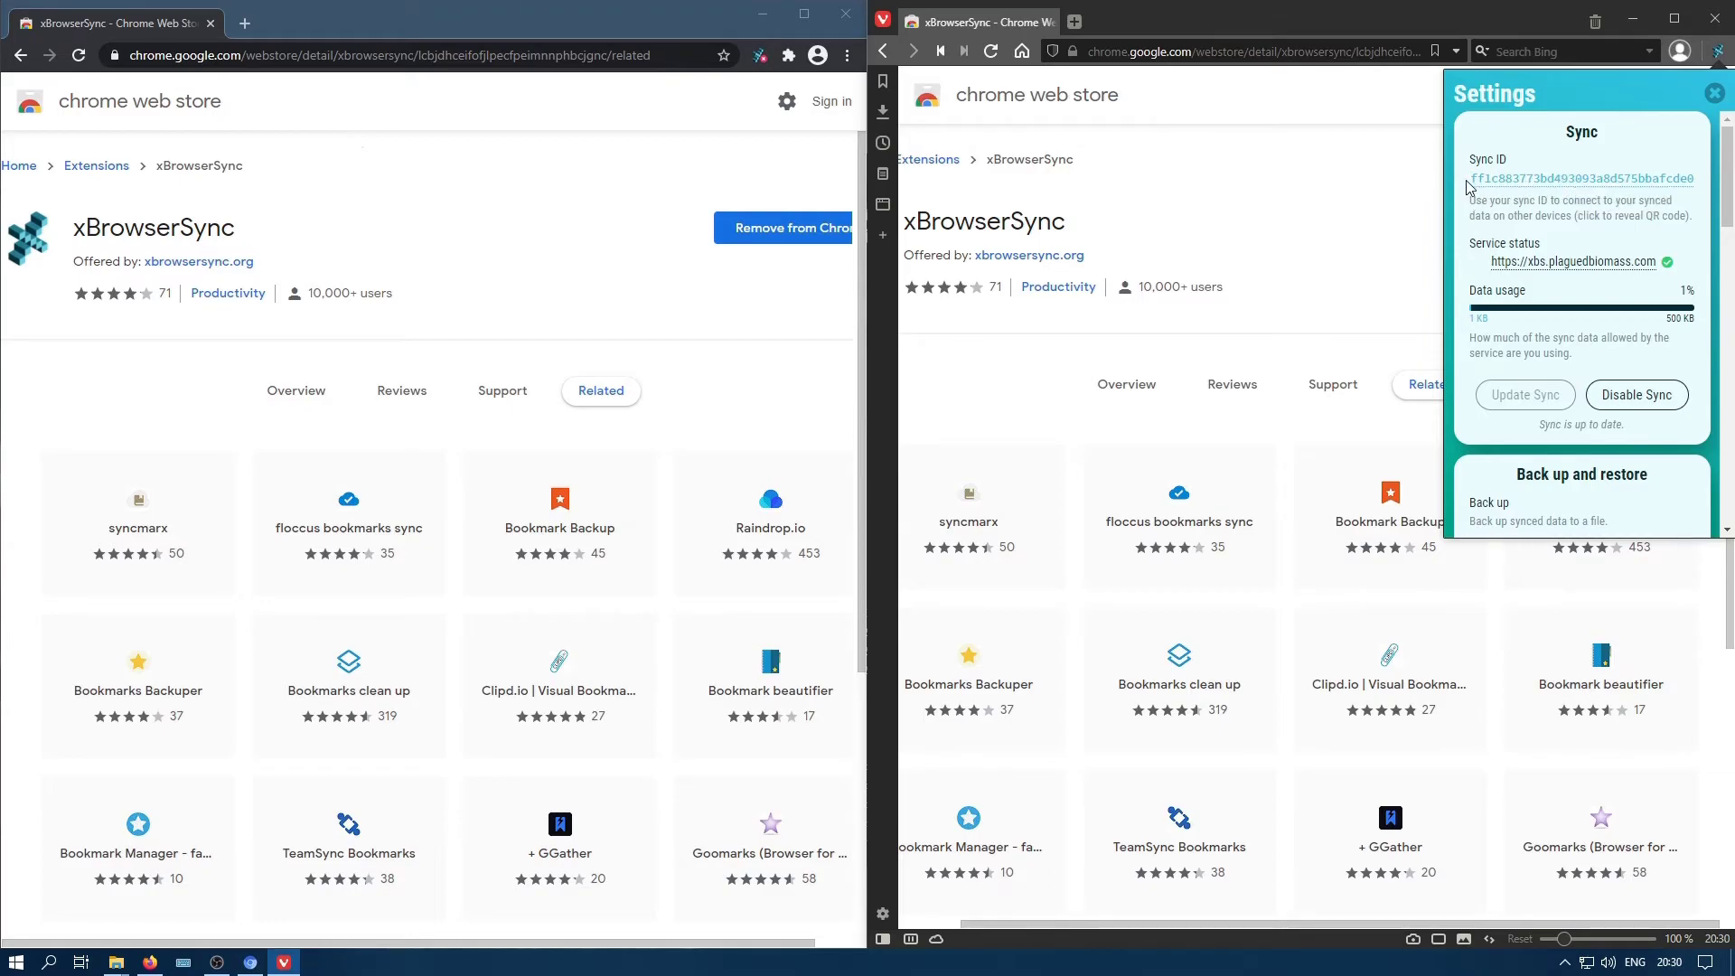
pyautogui.moveTo(1470, 185); pyautogui.dragTo(1698, 186)
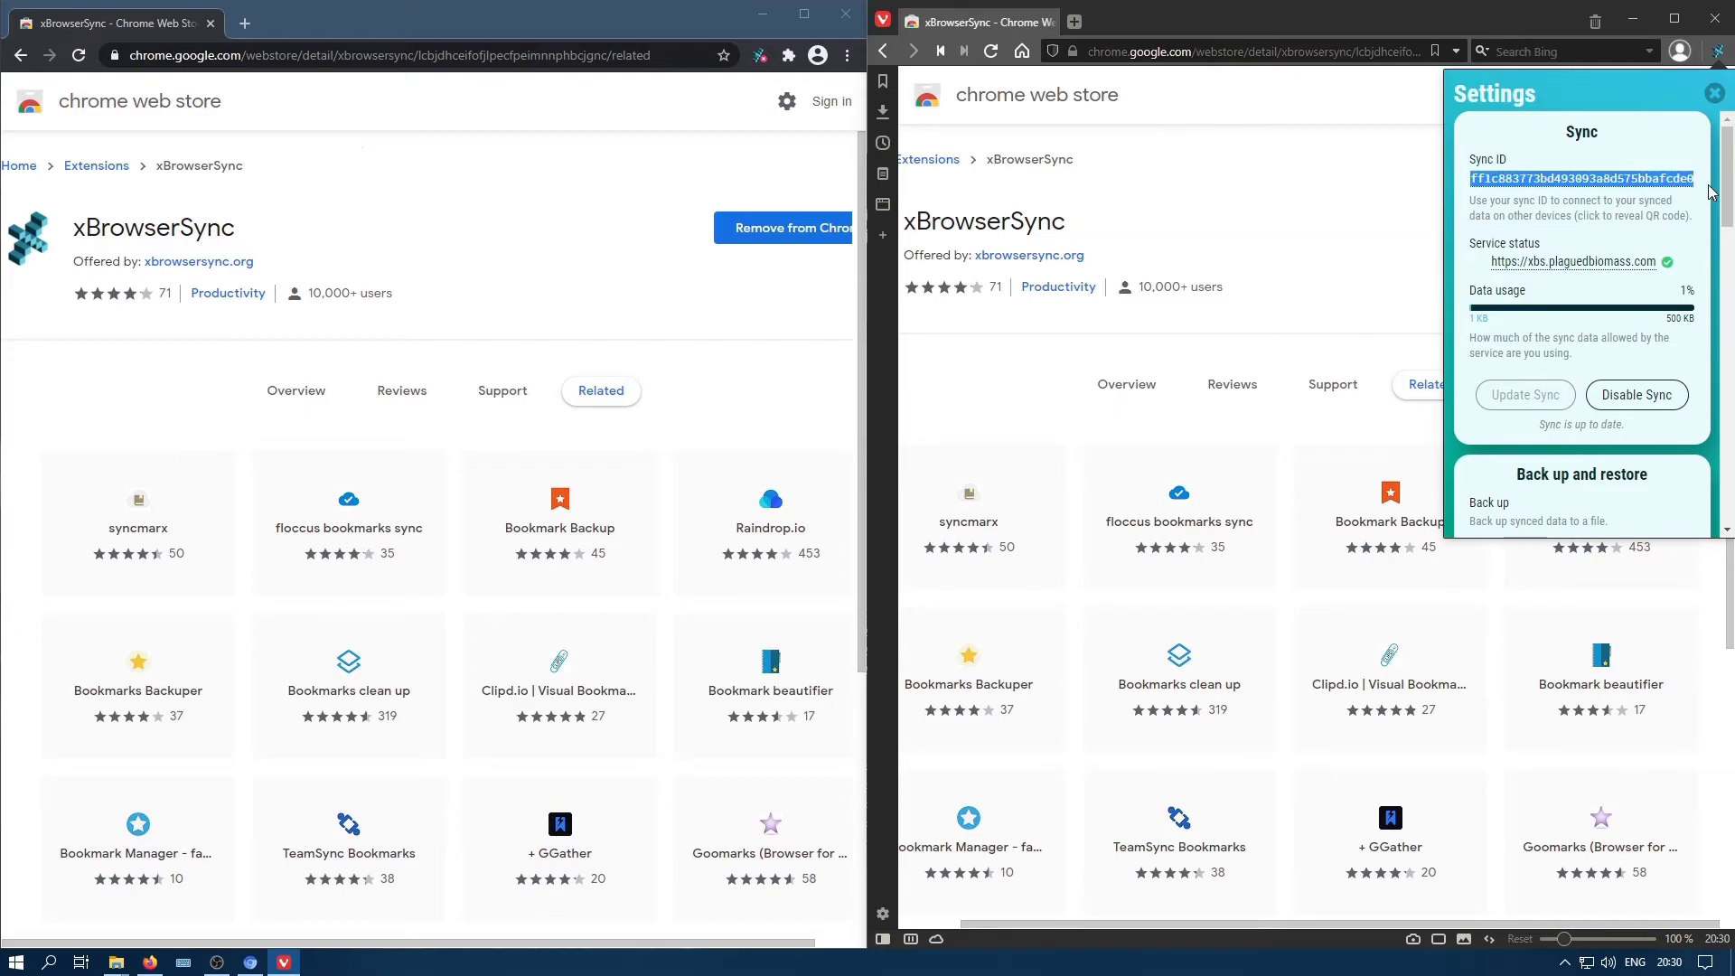
pyautogui.rightClick(1564, 180)
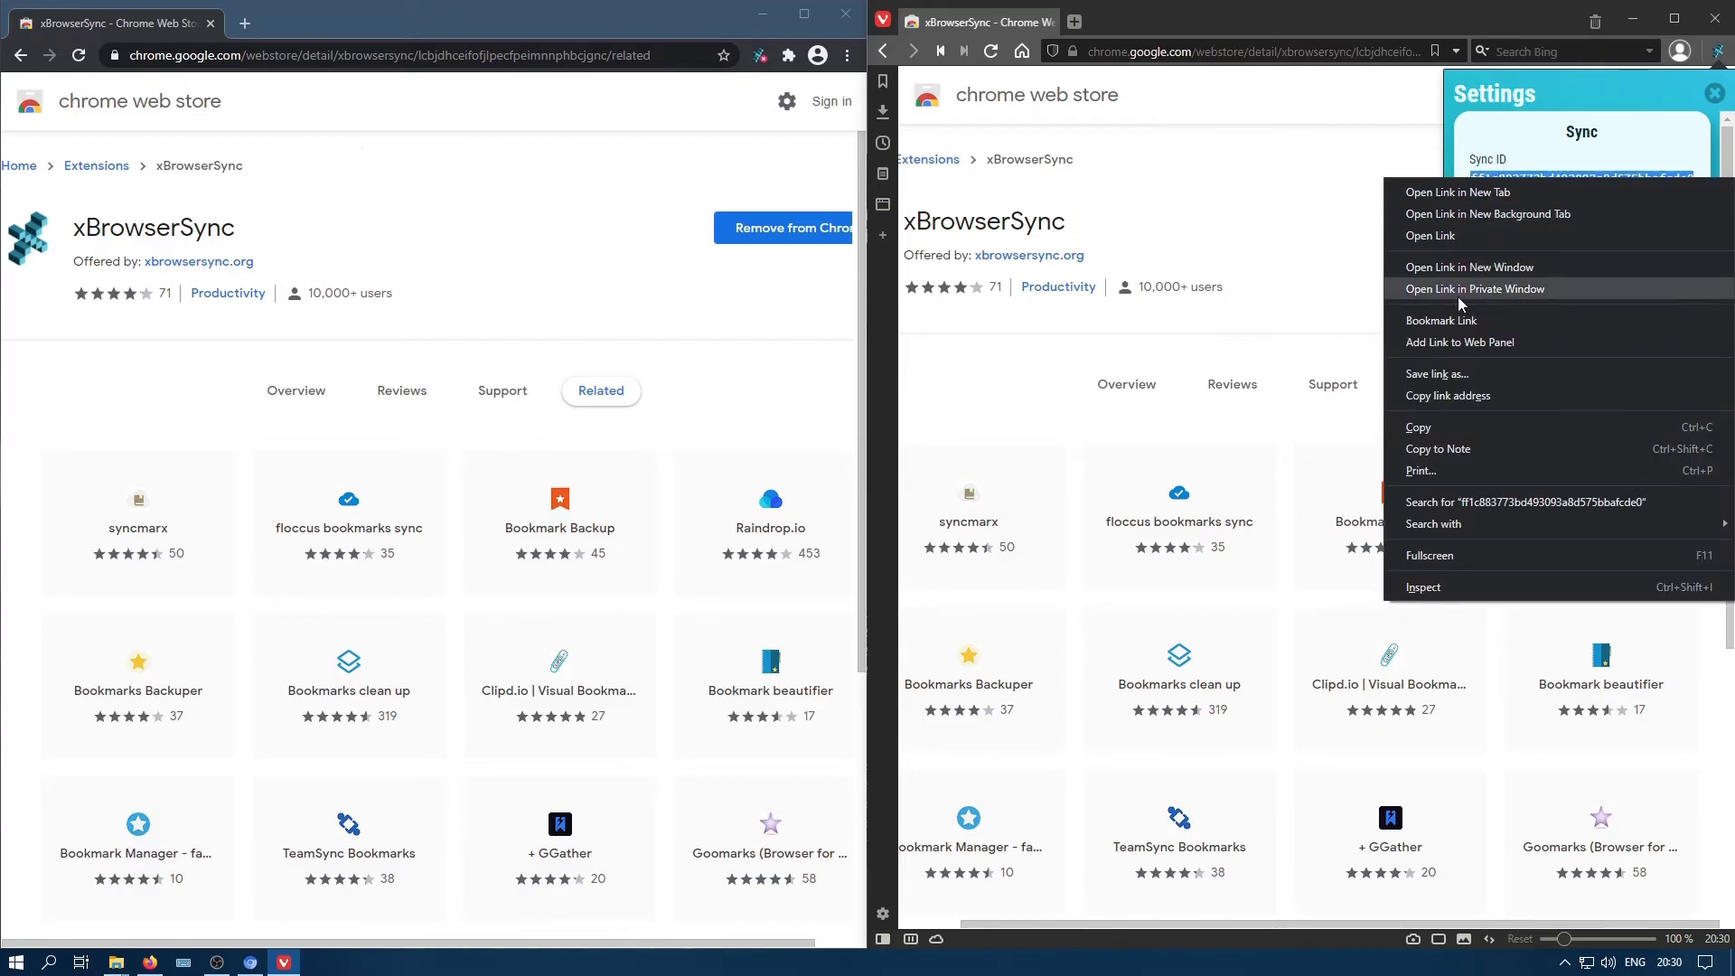
pyautogui.click(1434, 430)
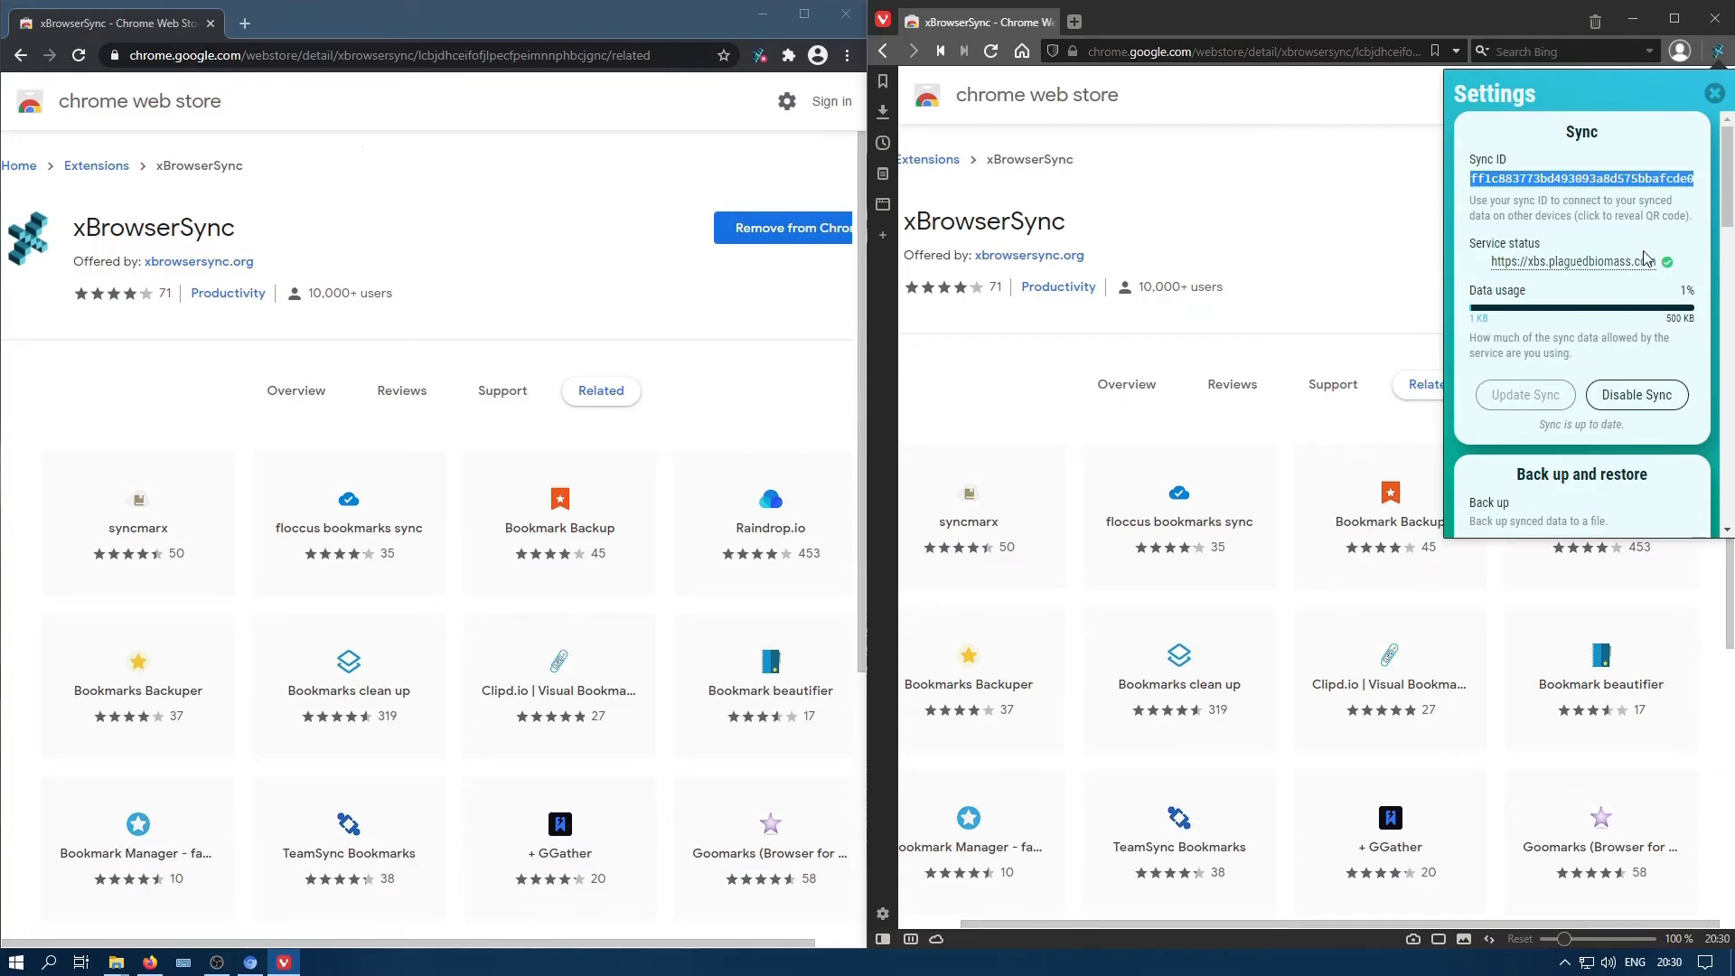
pyautogui.click(1684, 252)
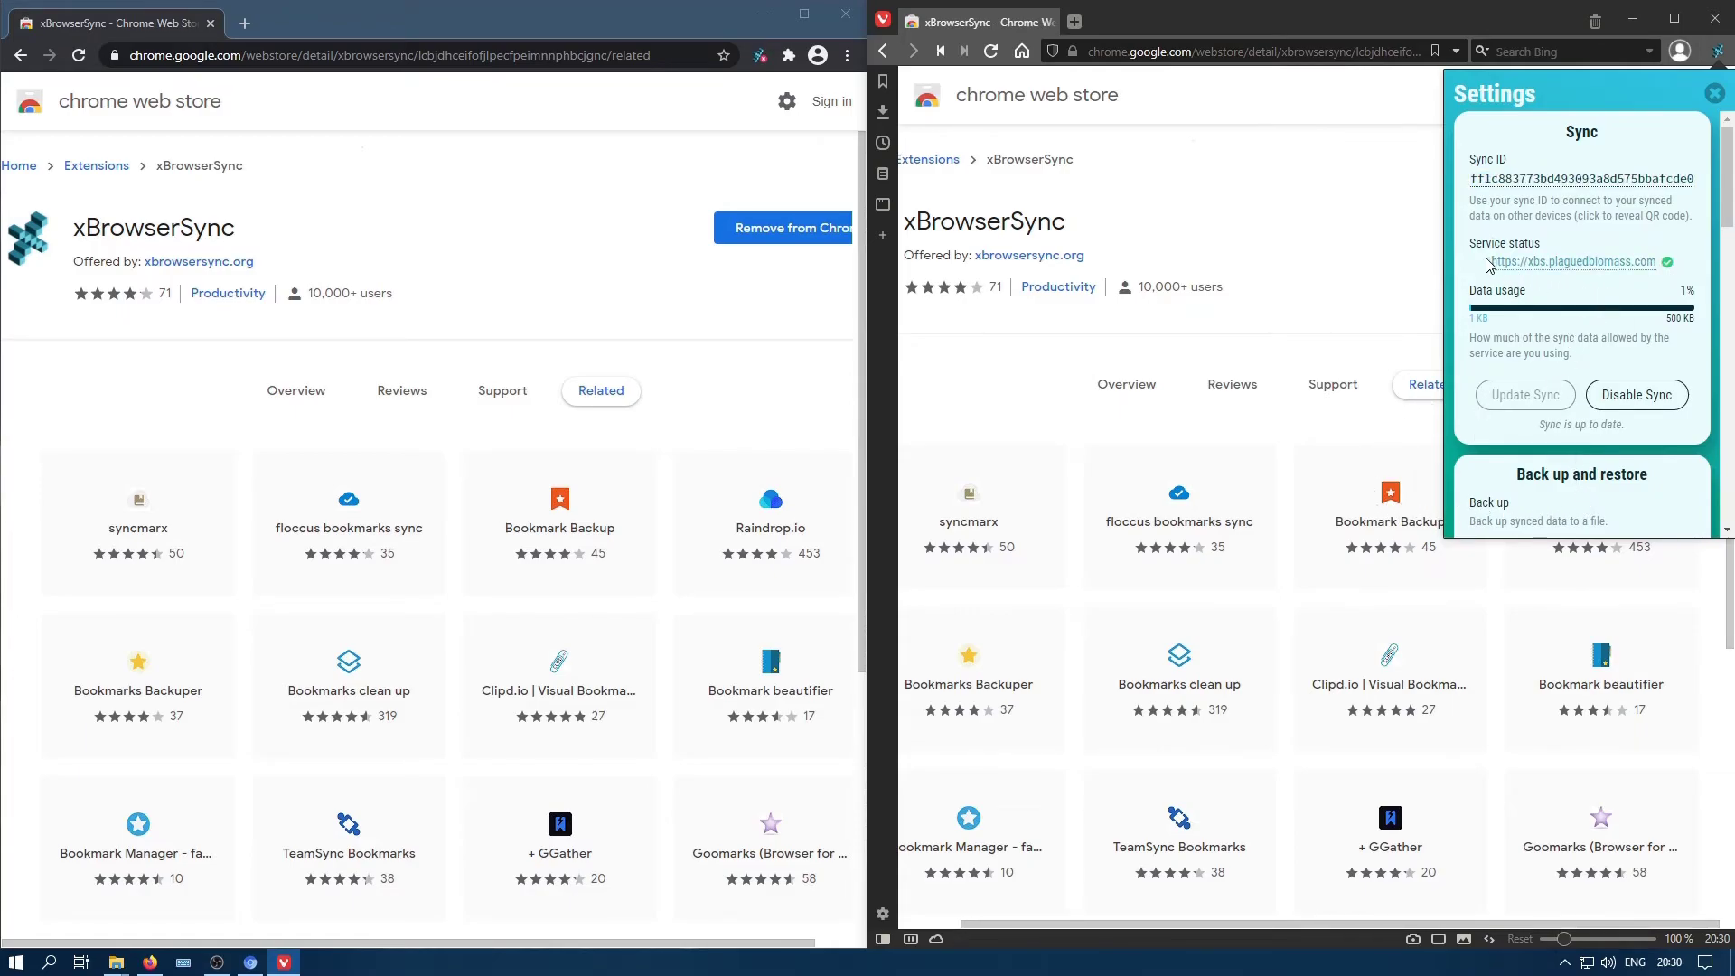
# Copy the service status URL and close the sync settings.
pyautogui.moveTo(1491, 262); pyautogui.dragTo(1662, 268)
pyautogui.rightClick(1634, 271)
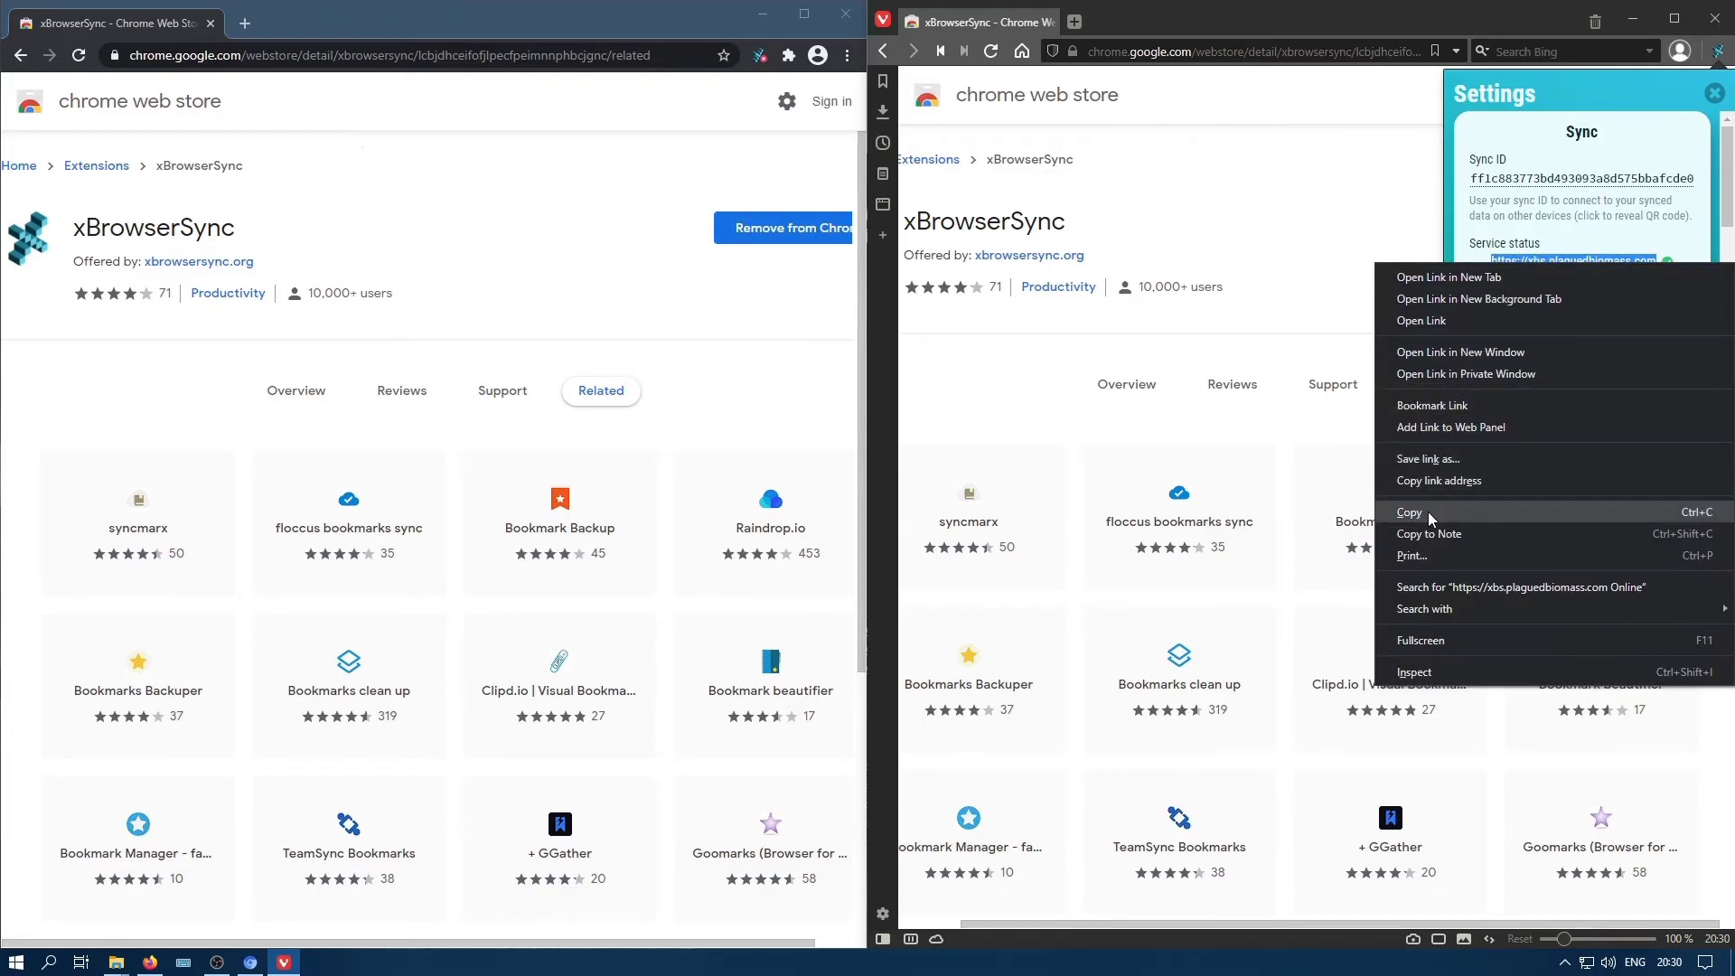
pyautogui.click(1428, 511)
pyautogui.click(1377, 245)
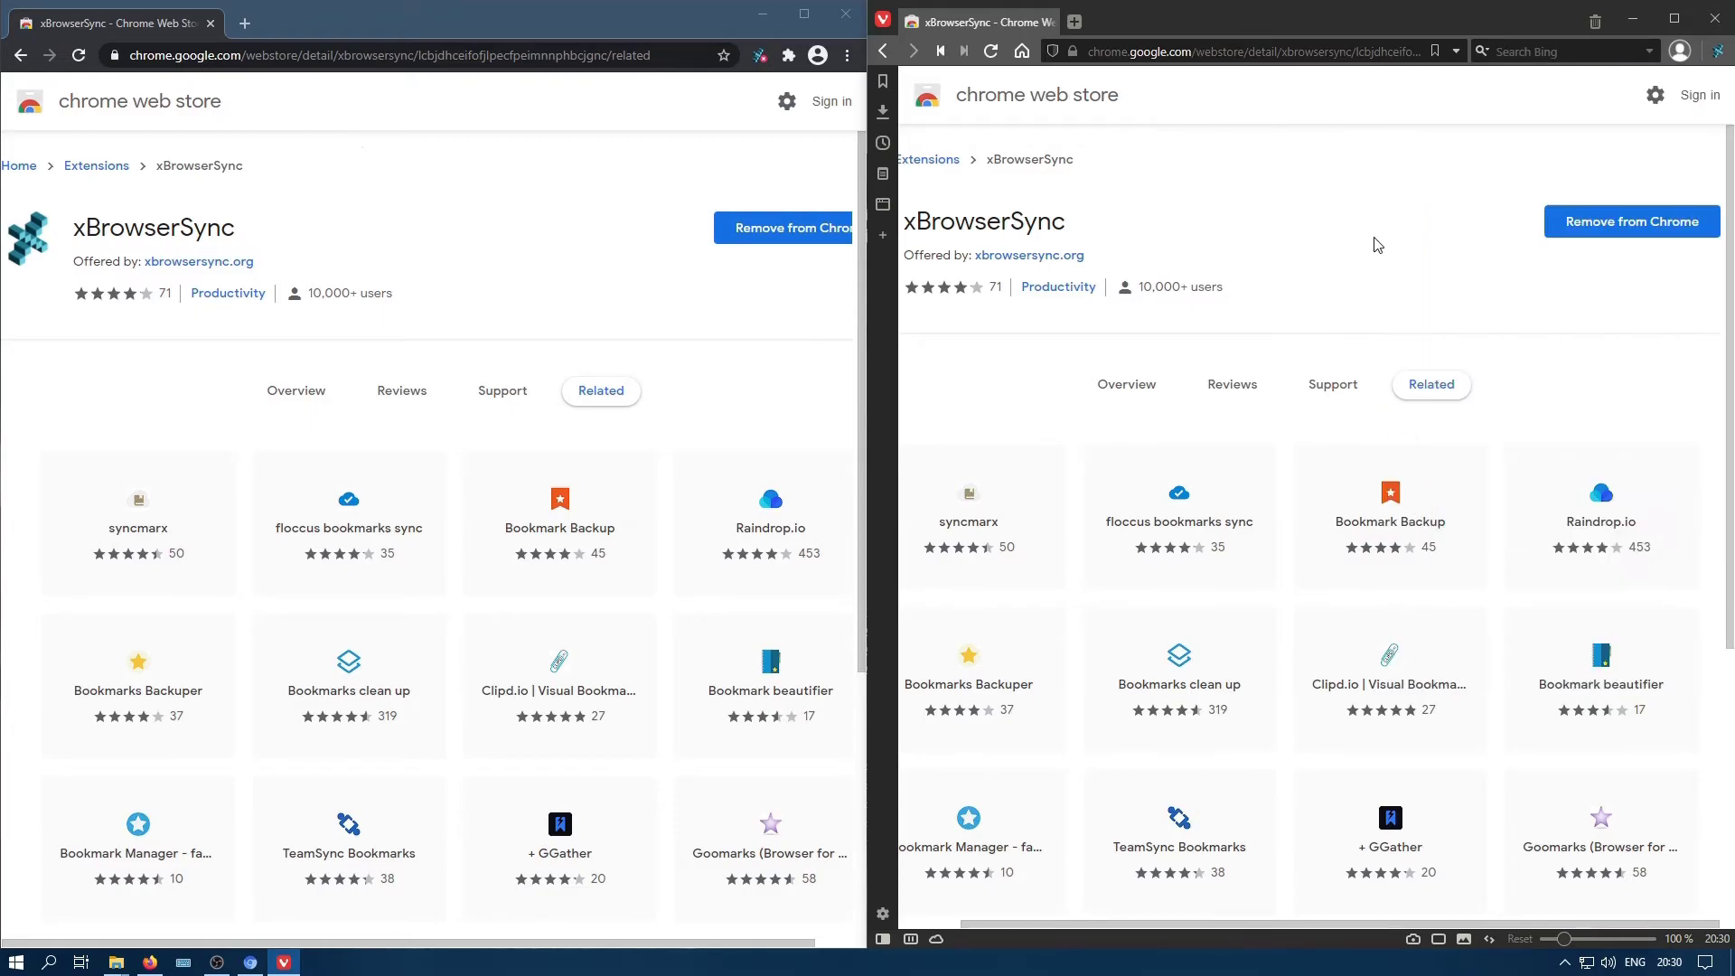
pyautogui.click(1075, 22)
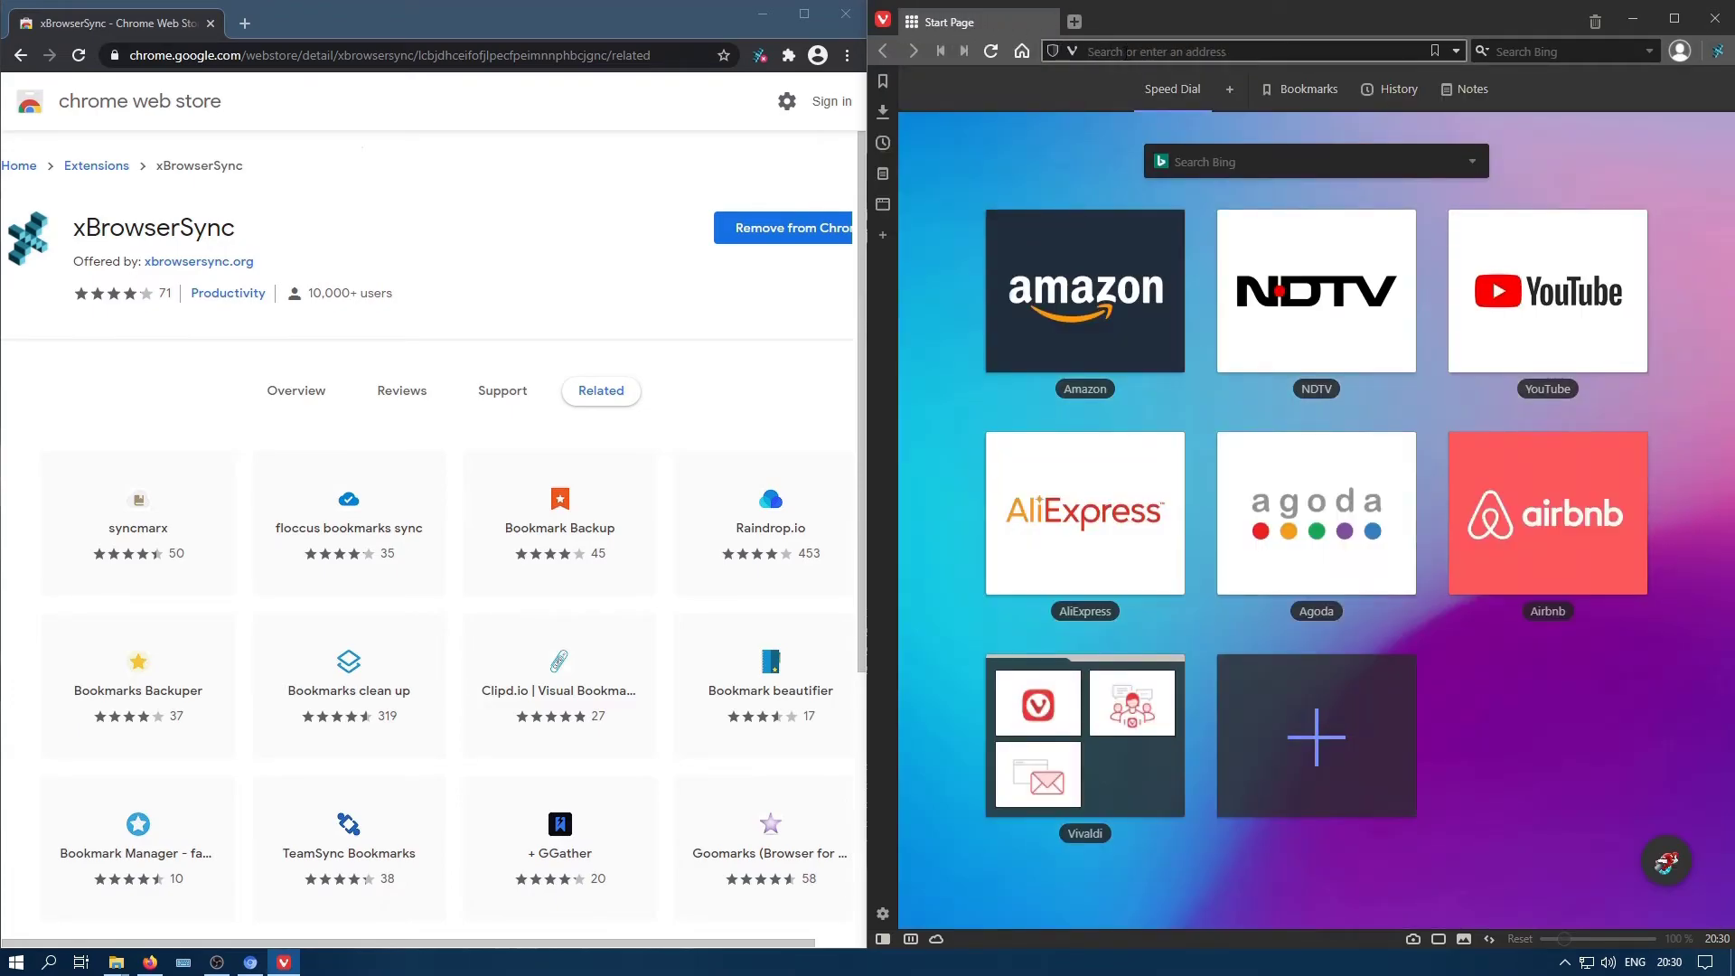
# Load facebook.com and save it as a bookmark through xBrowserSync.
pyautogui.write('faceb')
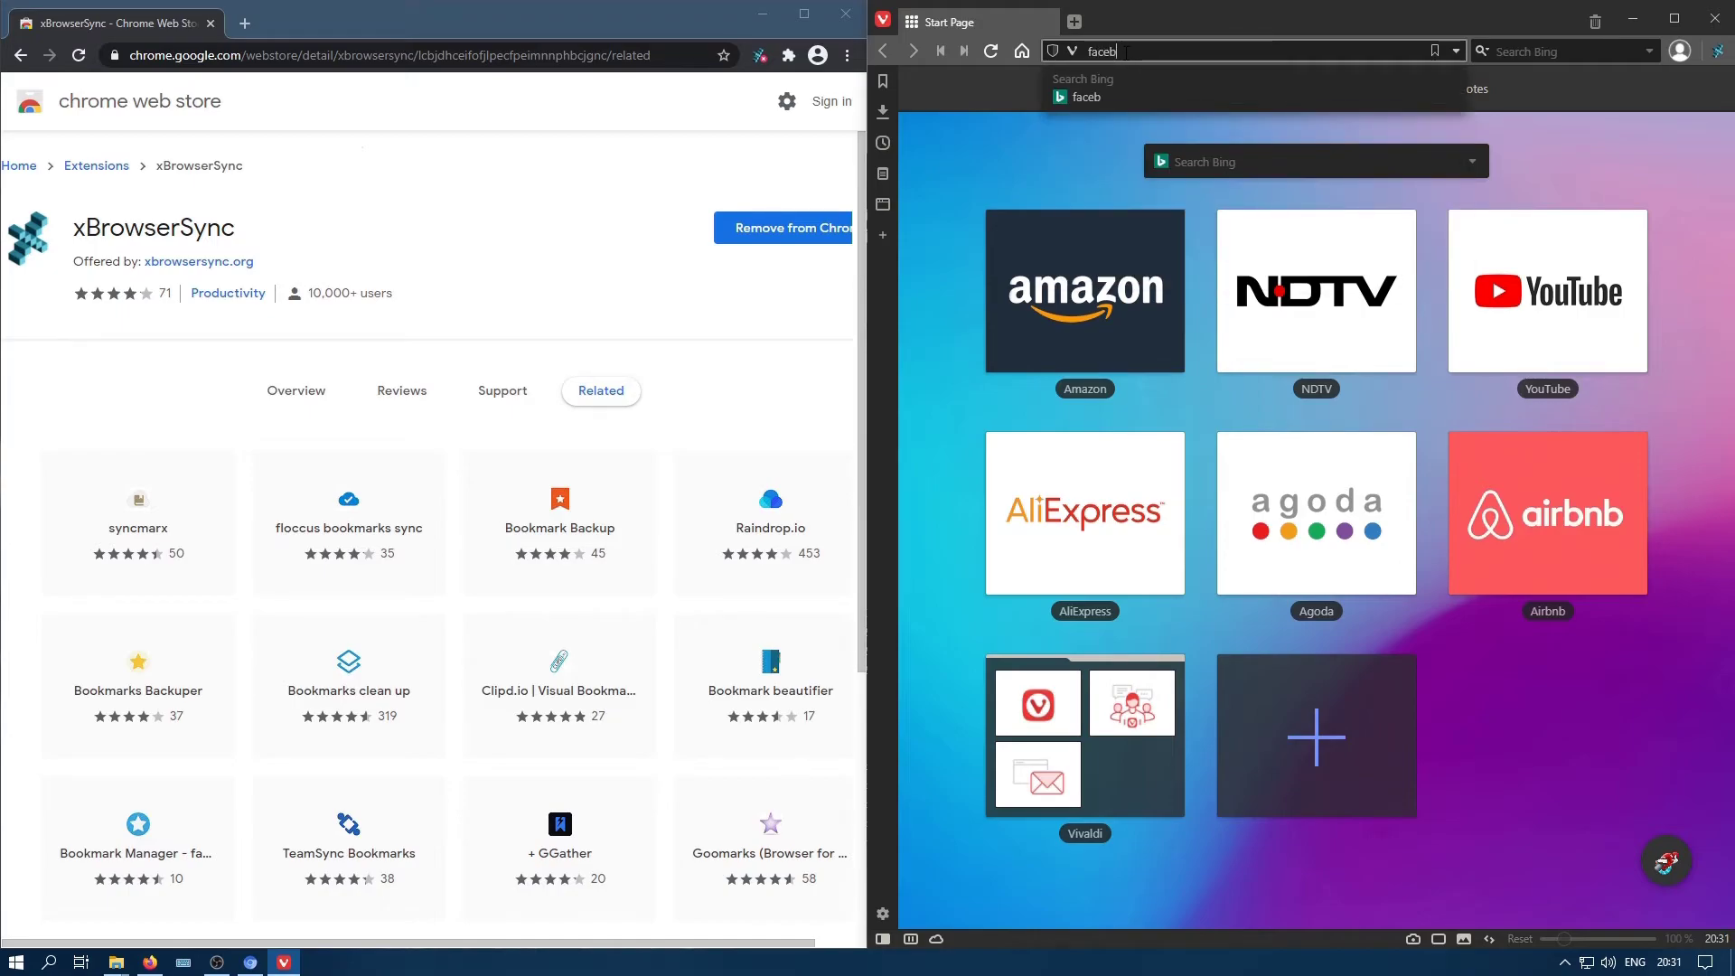
pyautogui.write('ook.com')
pyautogui.press('Return')
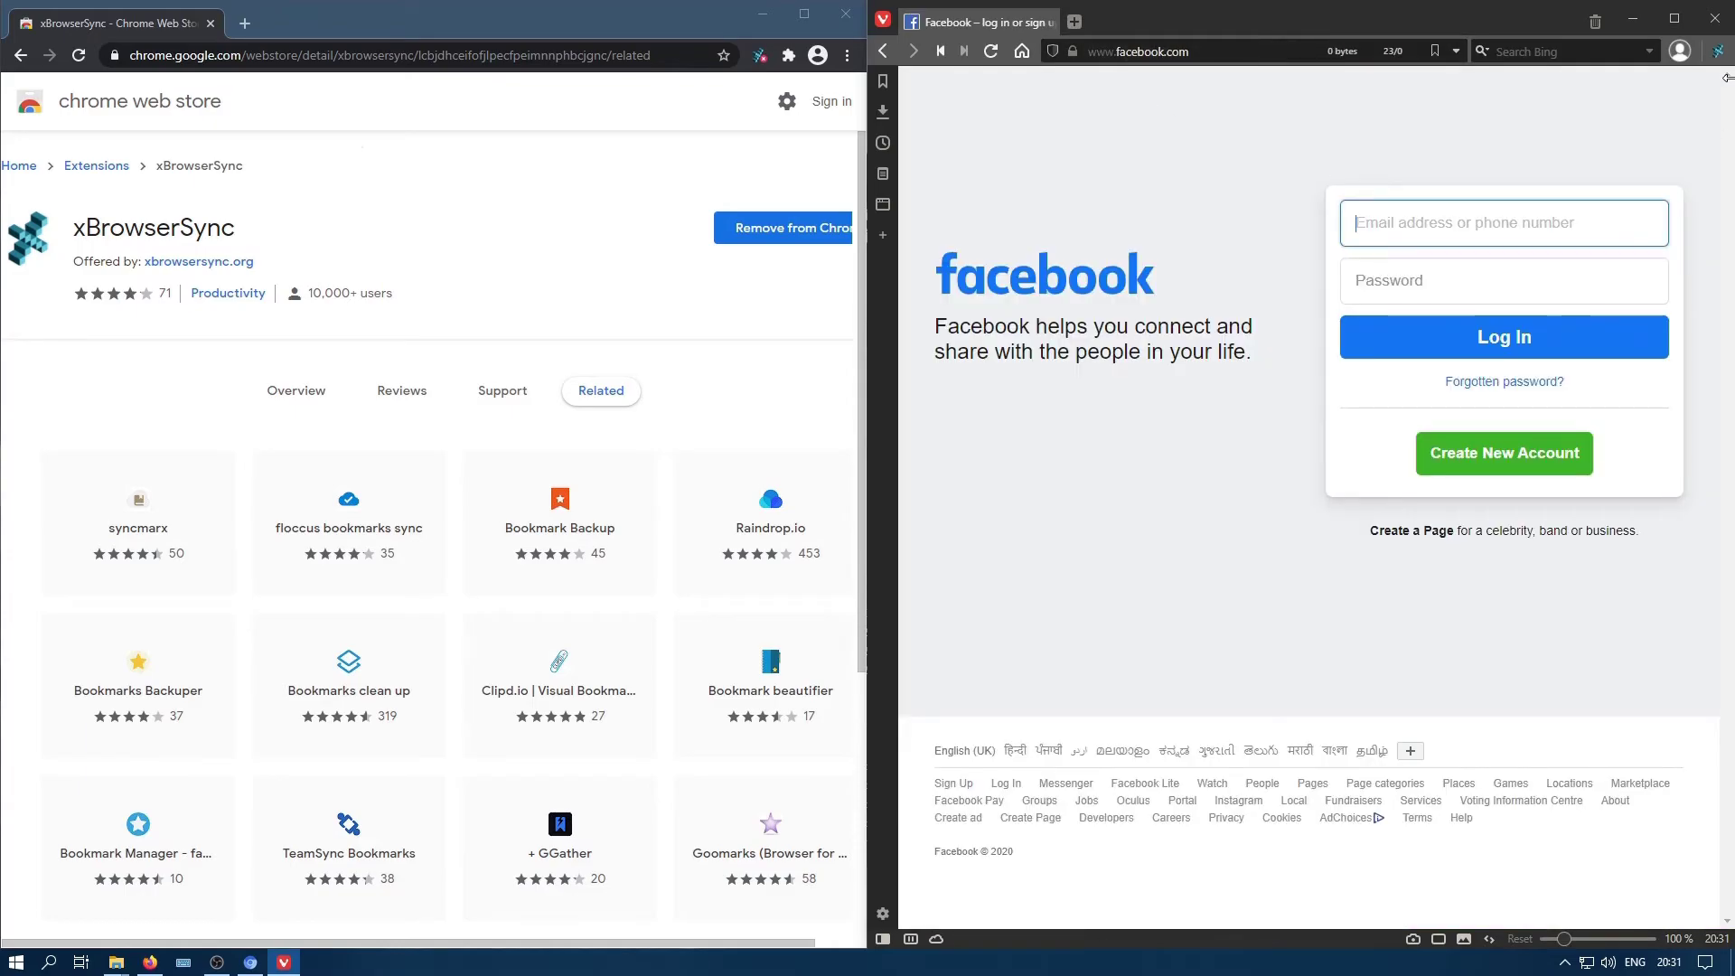
pyautogui.click(1716, 52)
pyautogui.click(1690, 93)
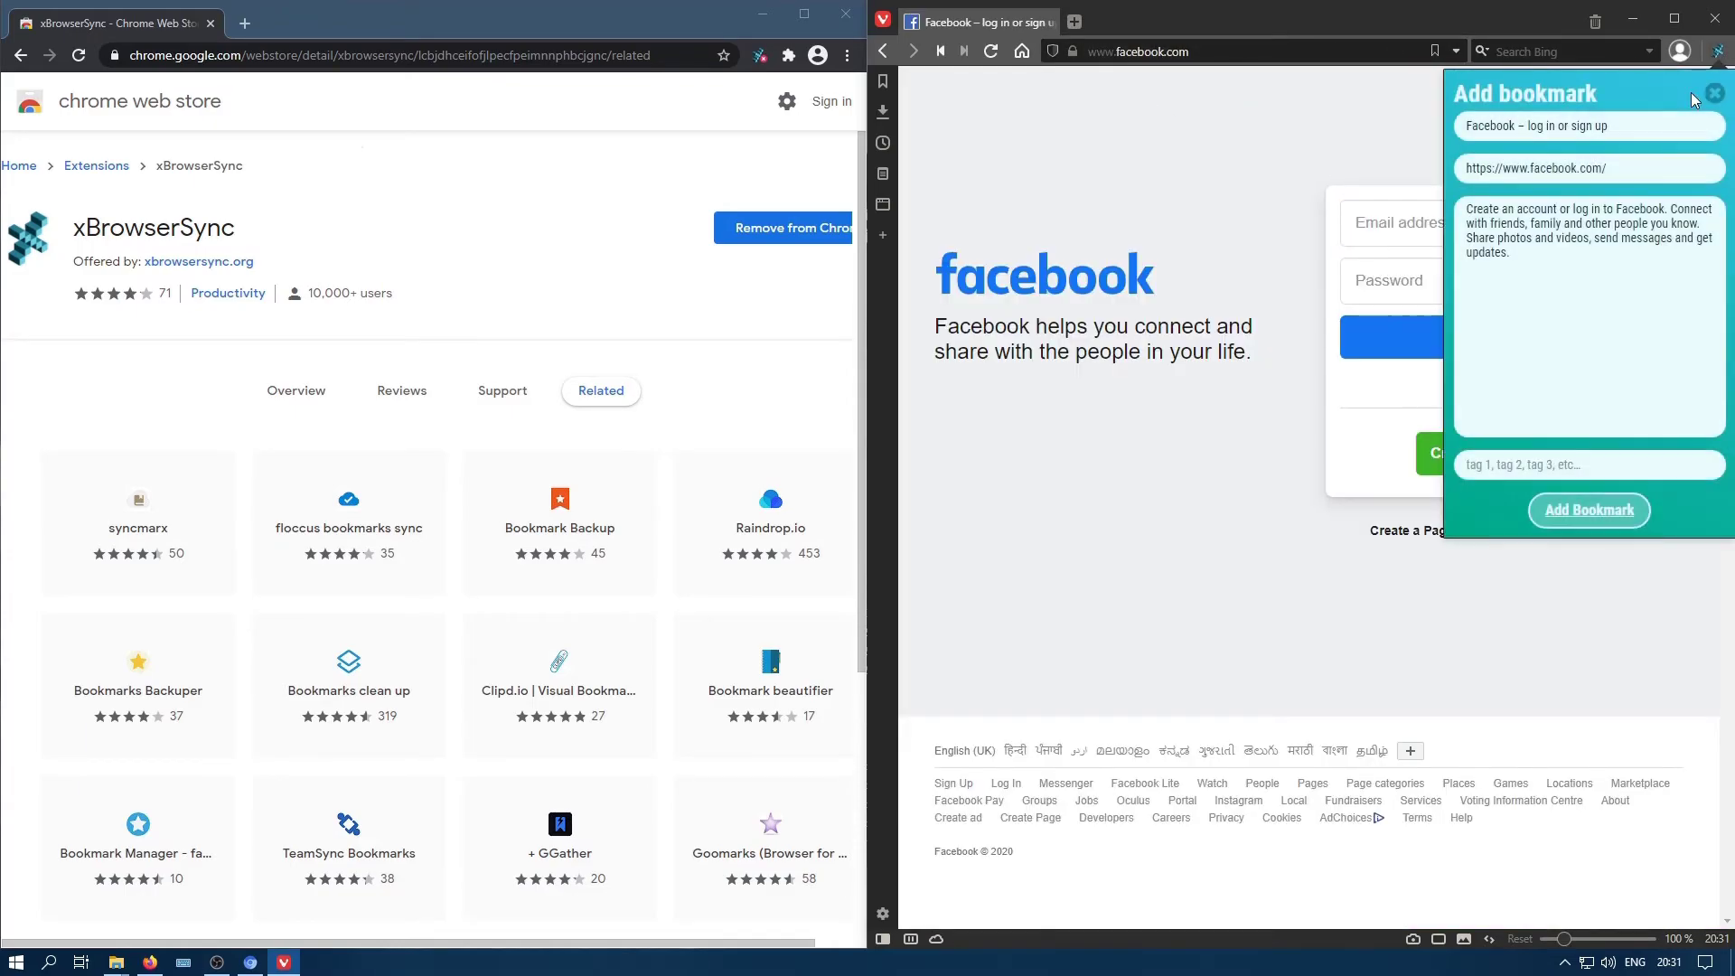
pyautogui.click(1589, 512)
pyautogui.click(1133, 153)
# Find the plaguedbiomass YouTube channel, bookmark it in xBrowserSync, then close its tab.
pyautogui.click(1075, 20)
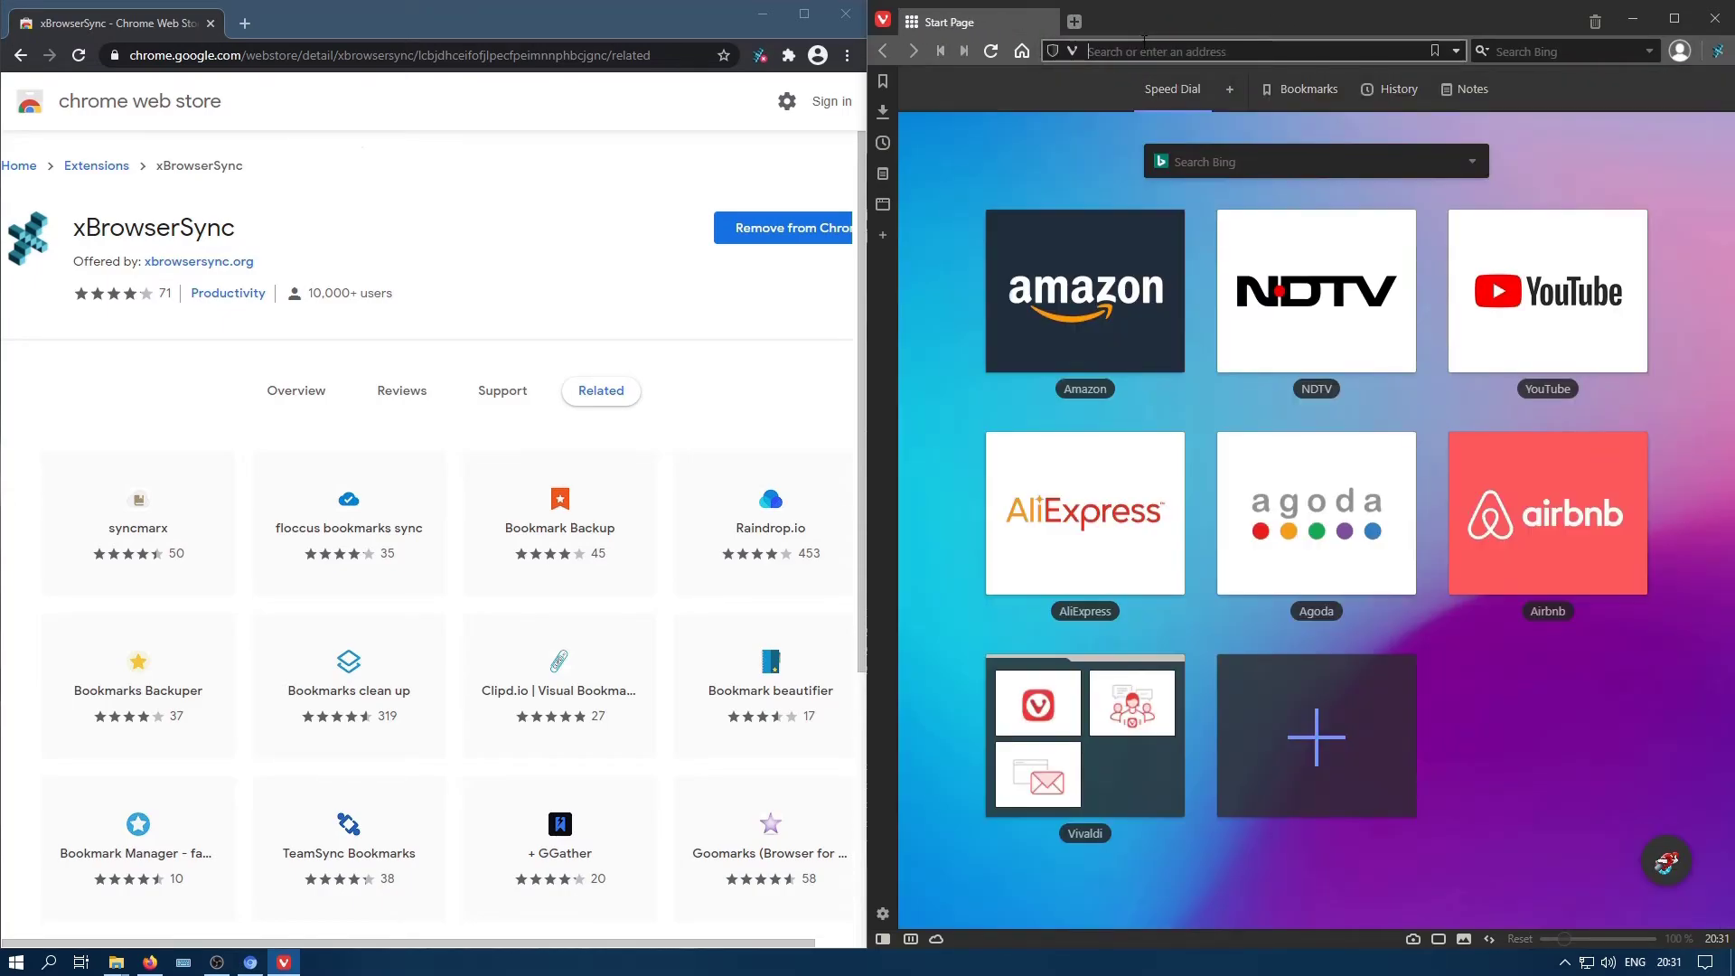
pyautogui.click(1572, 271)
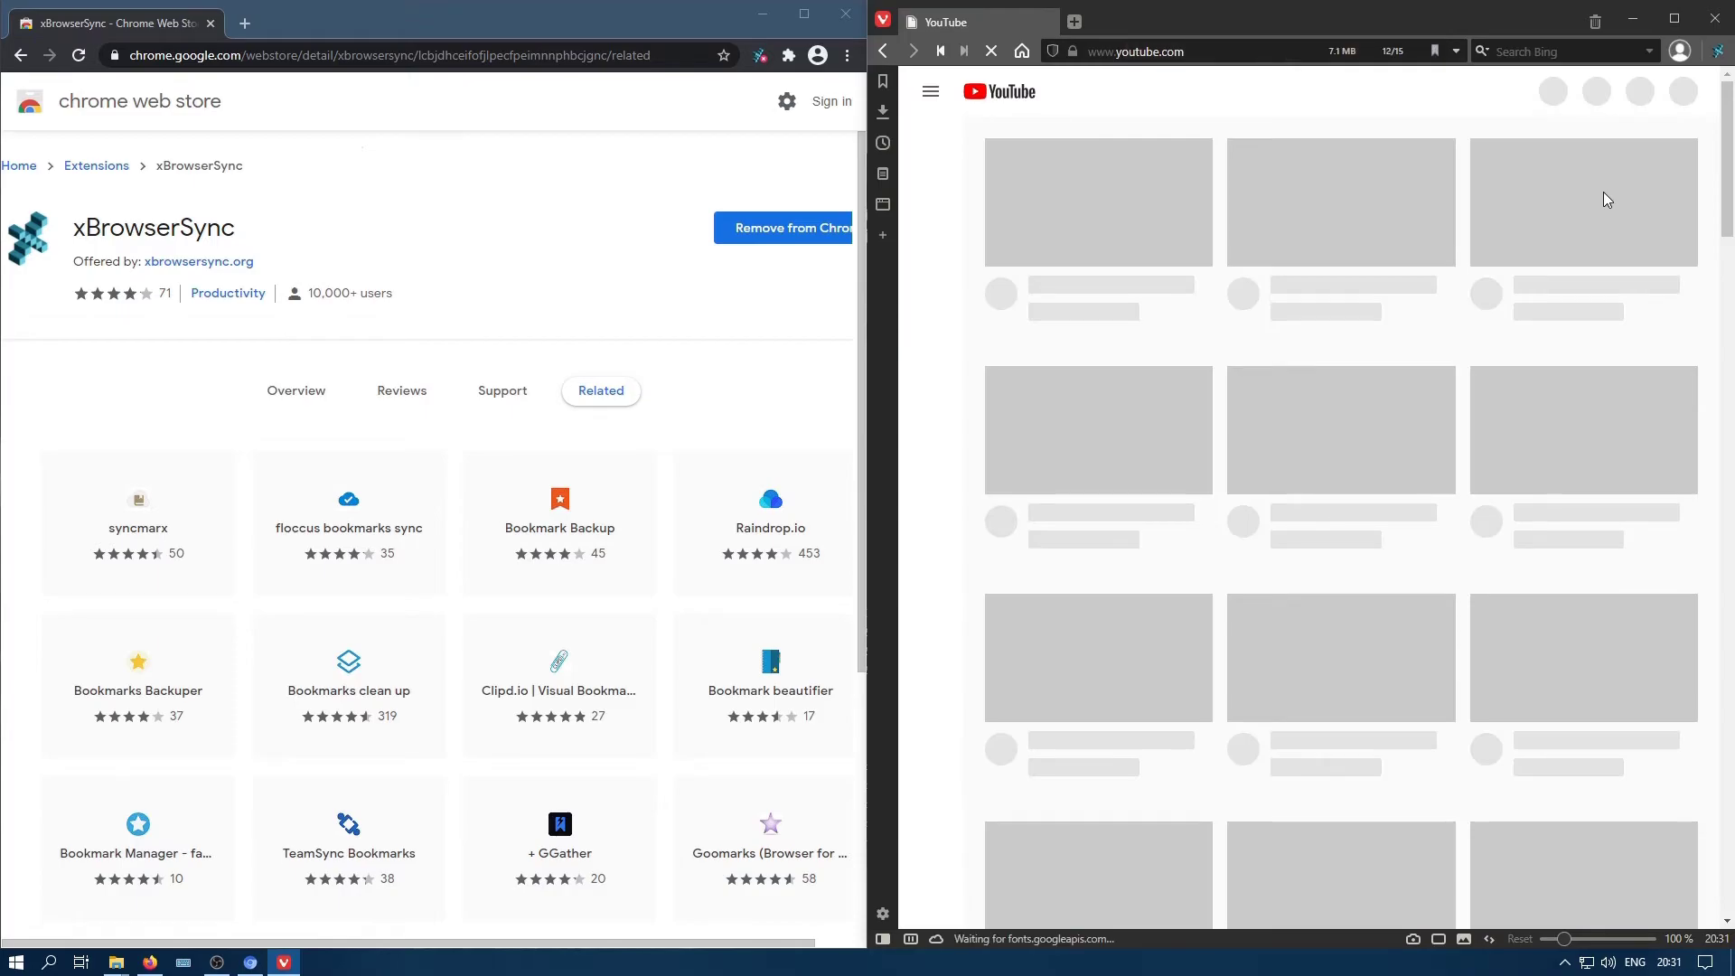
pyautogui.write('pla')
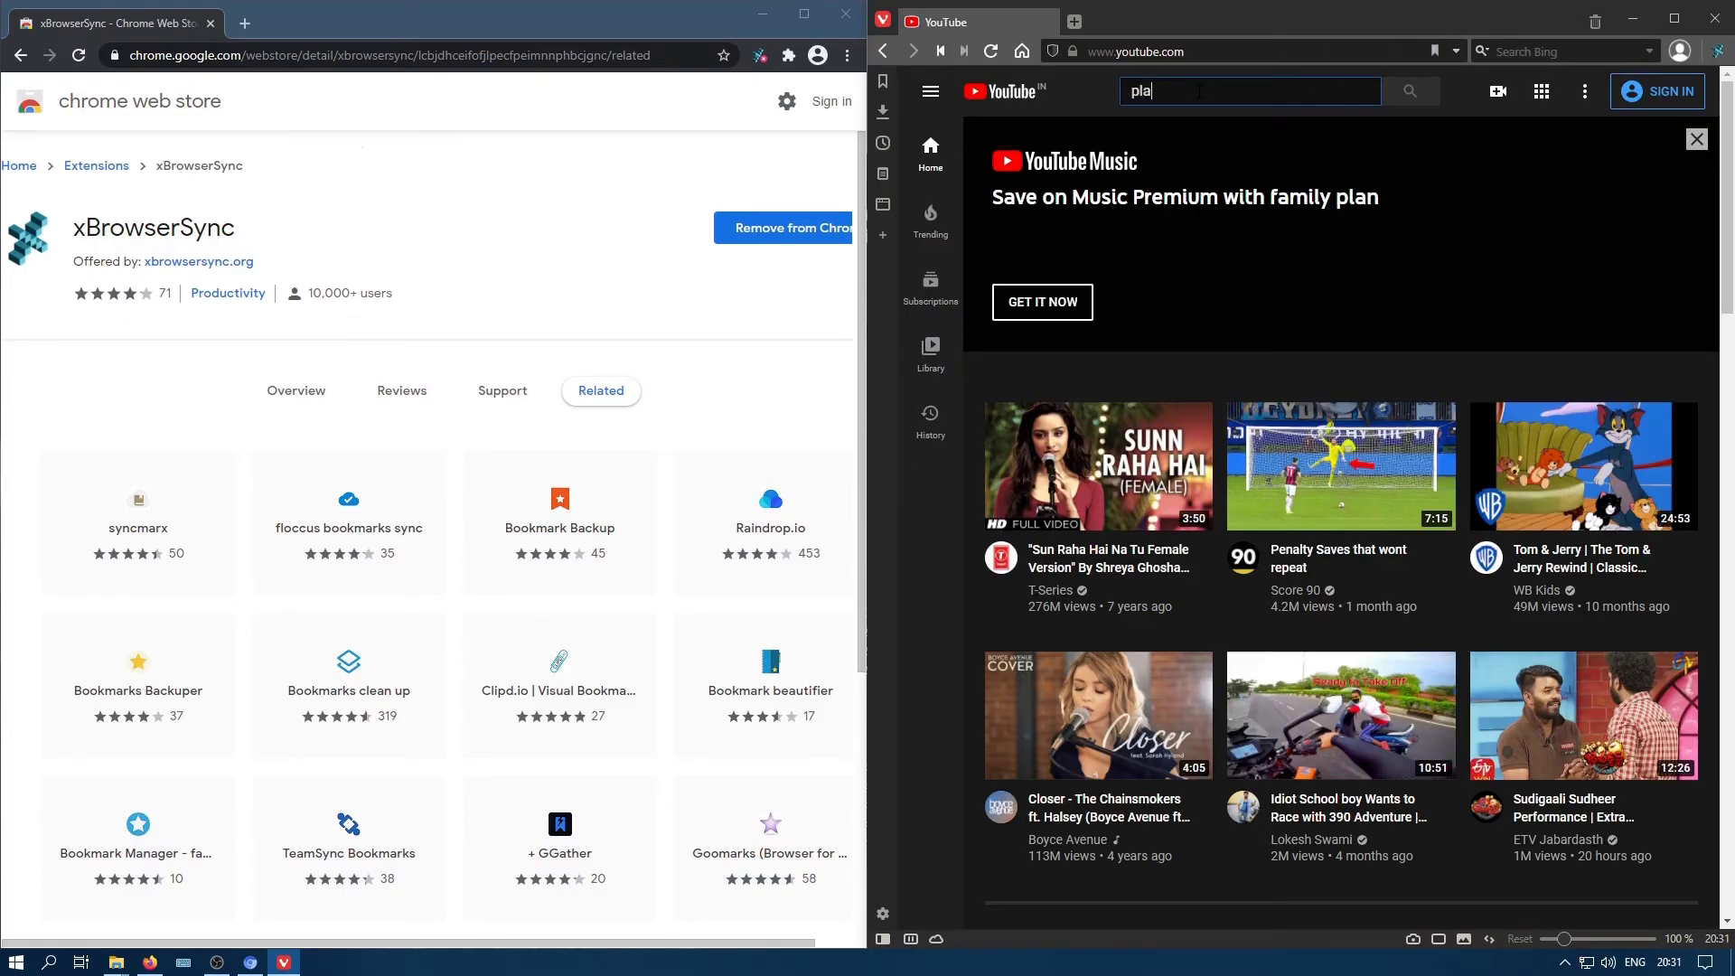
pyautogui.write('guedbiomass')
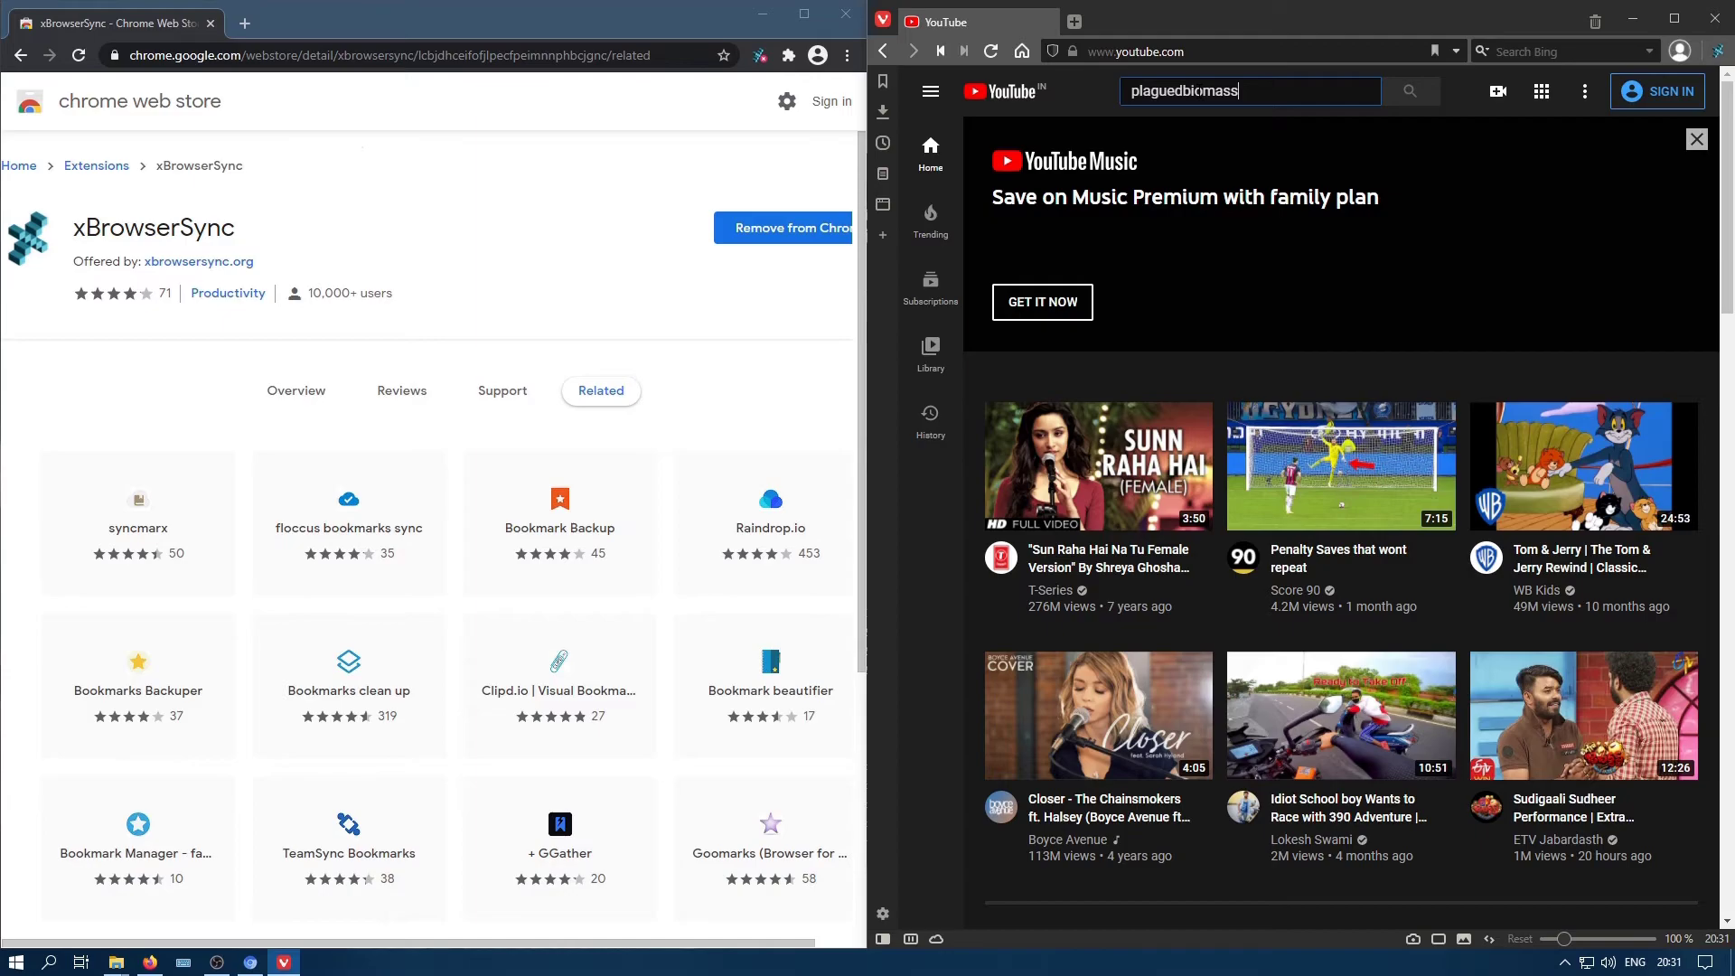
pyautogui.press('Return')
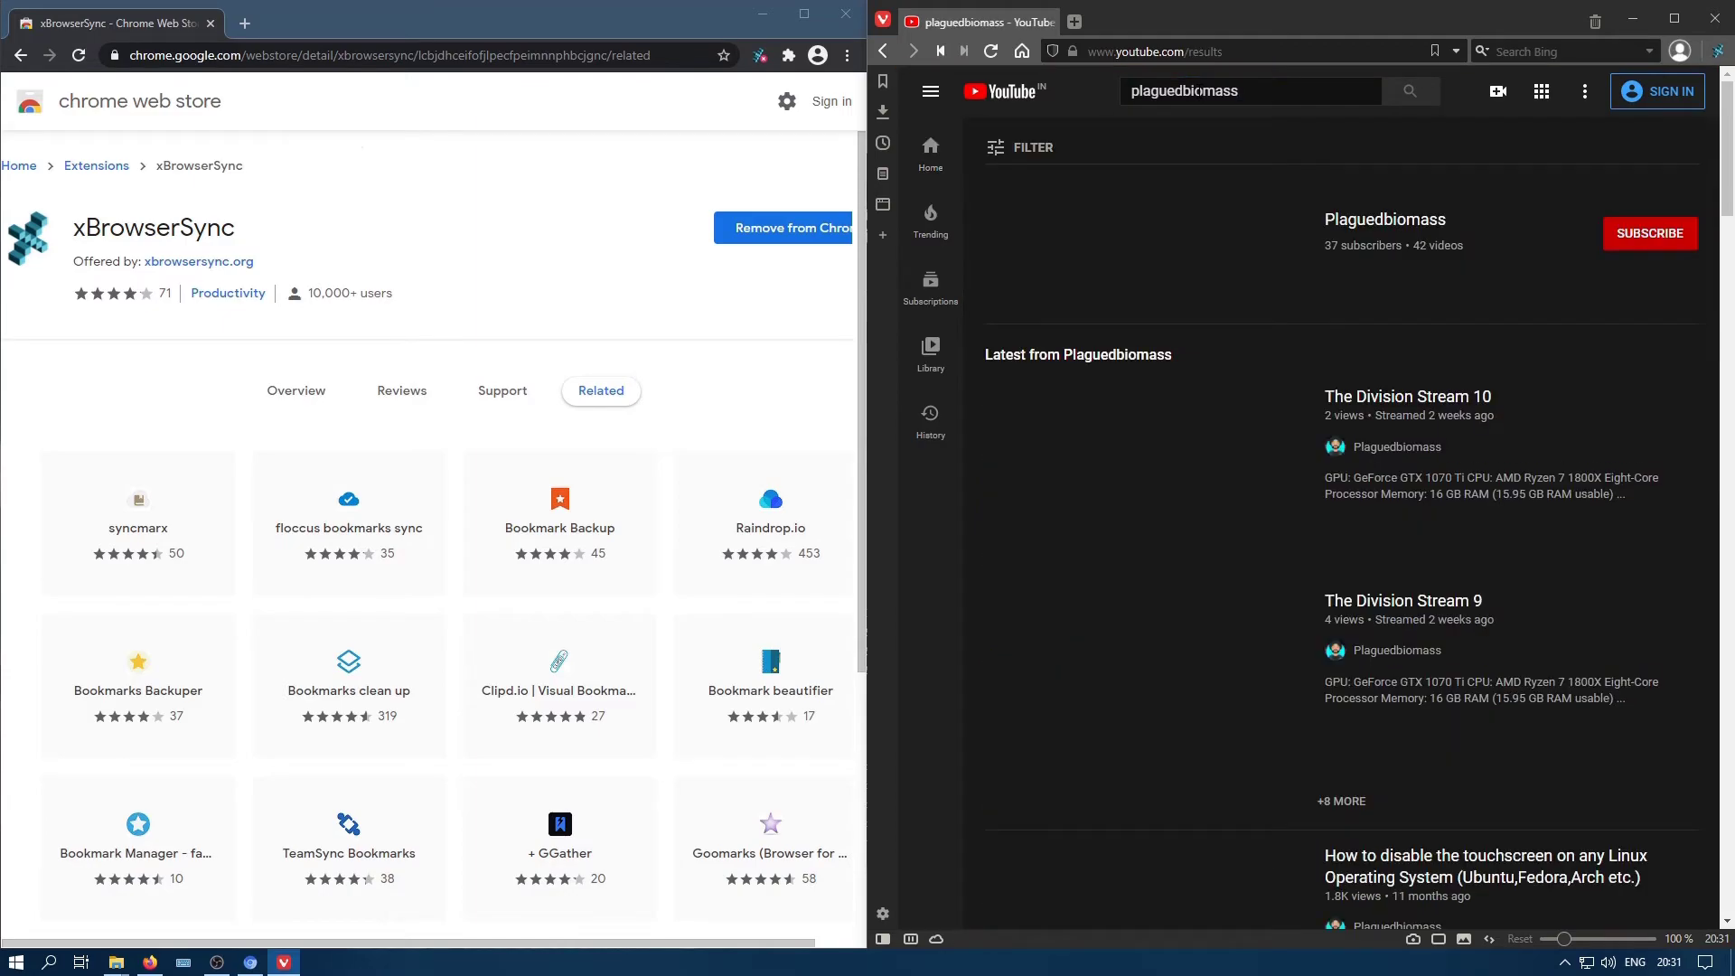
pyautogui.click(1368, 222)
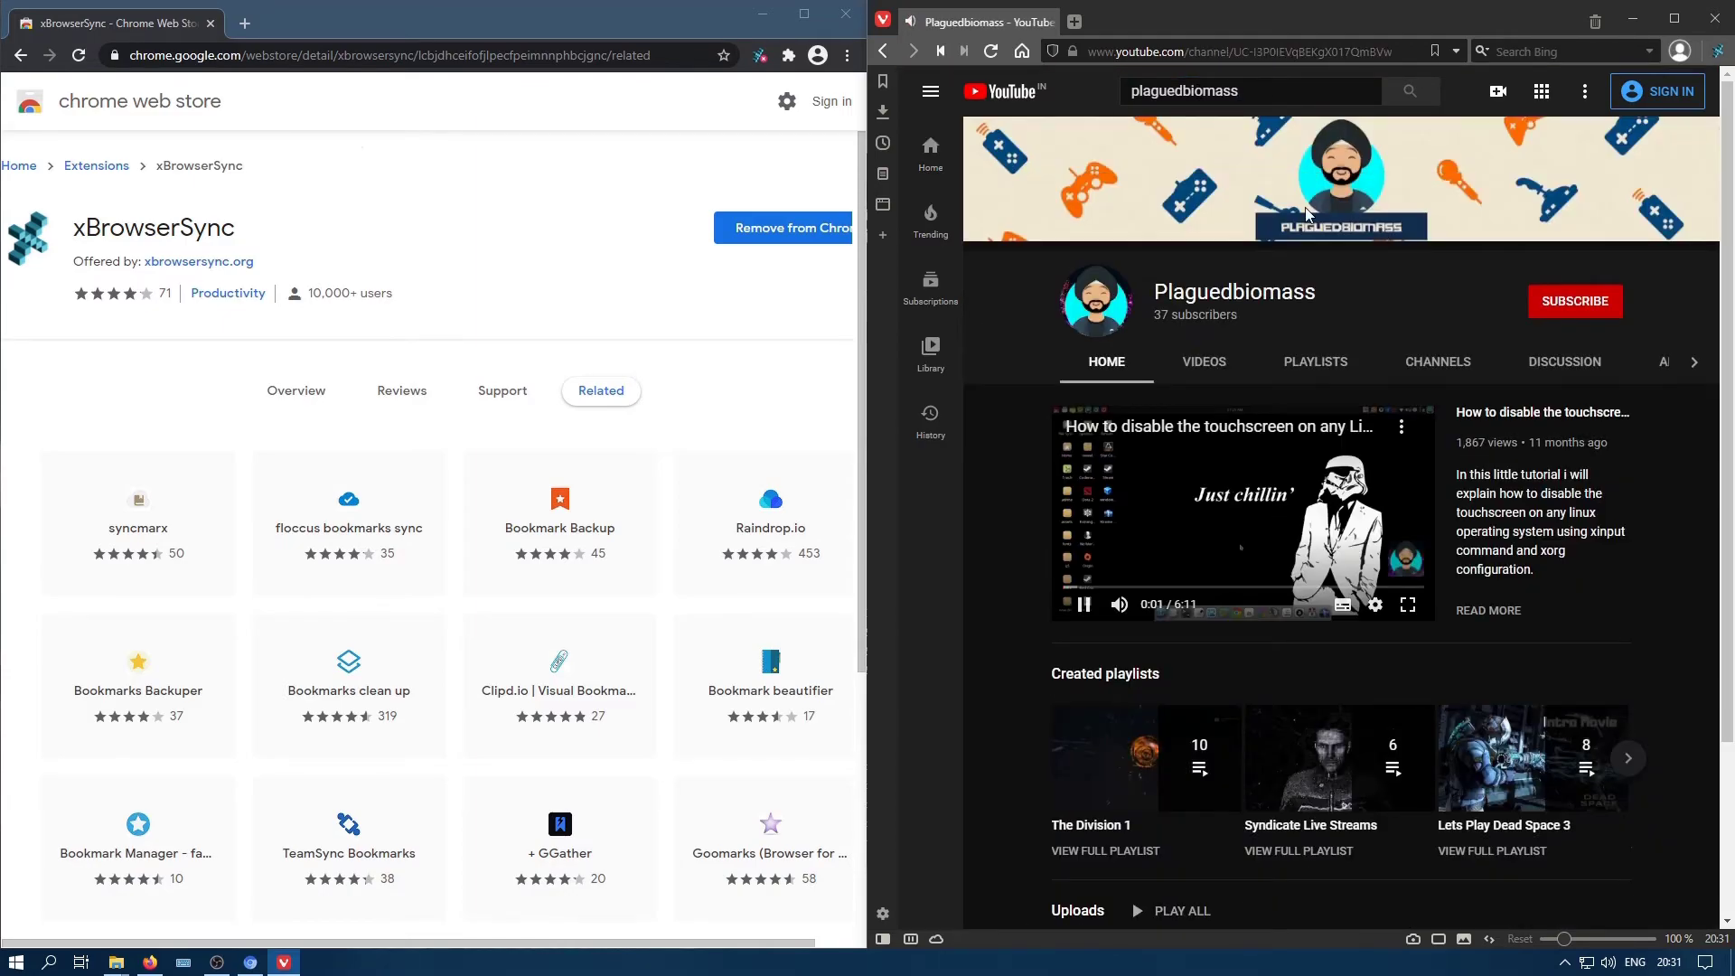
pyautogui.click(1718, 51)
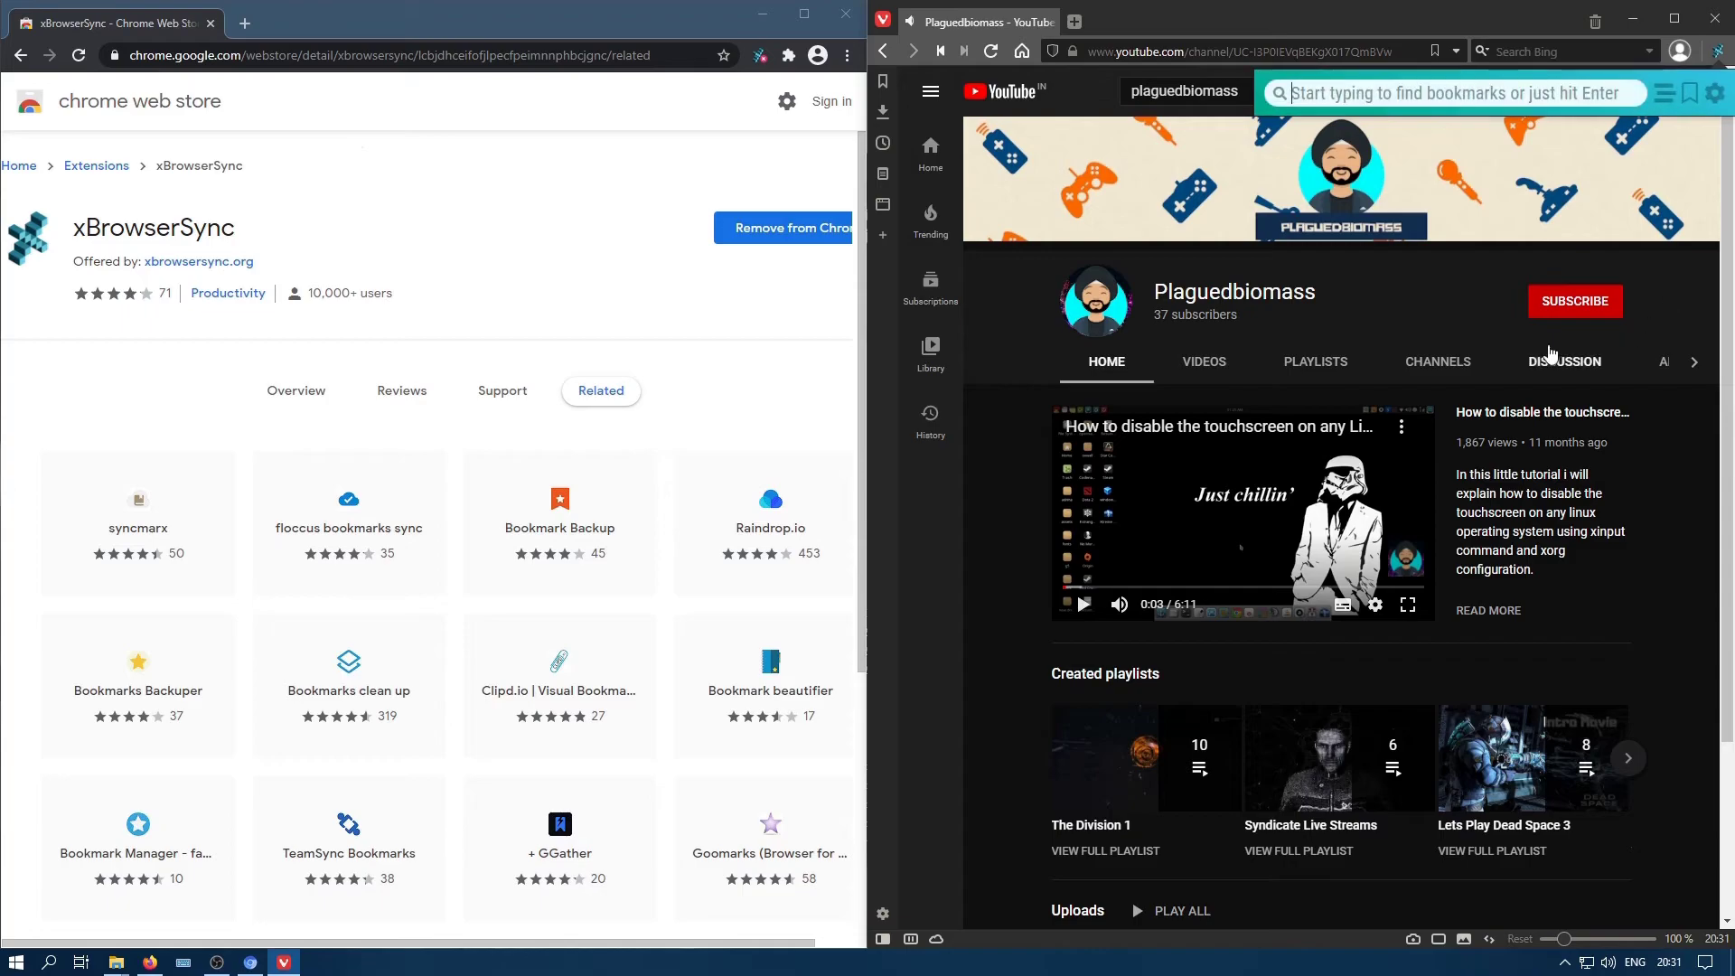
pyautogui.click(1690, 96)
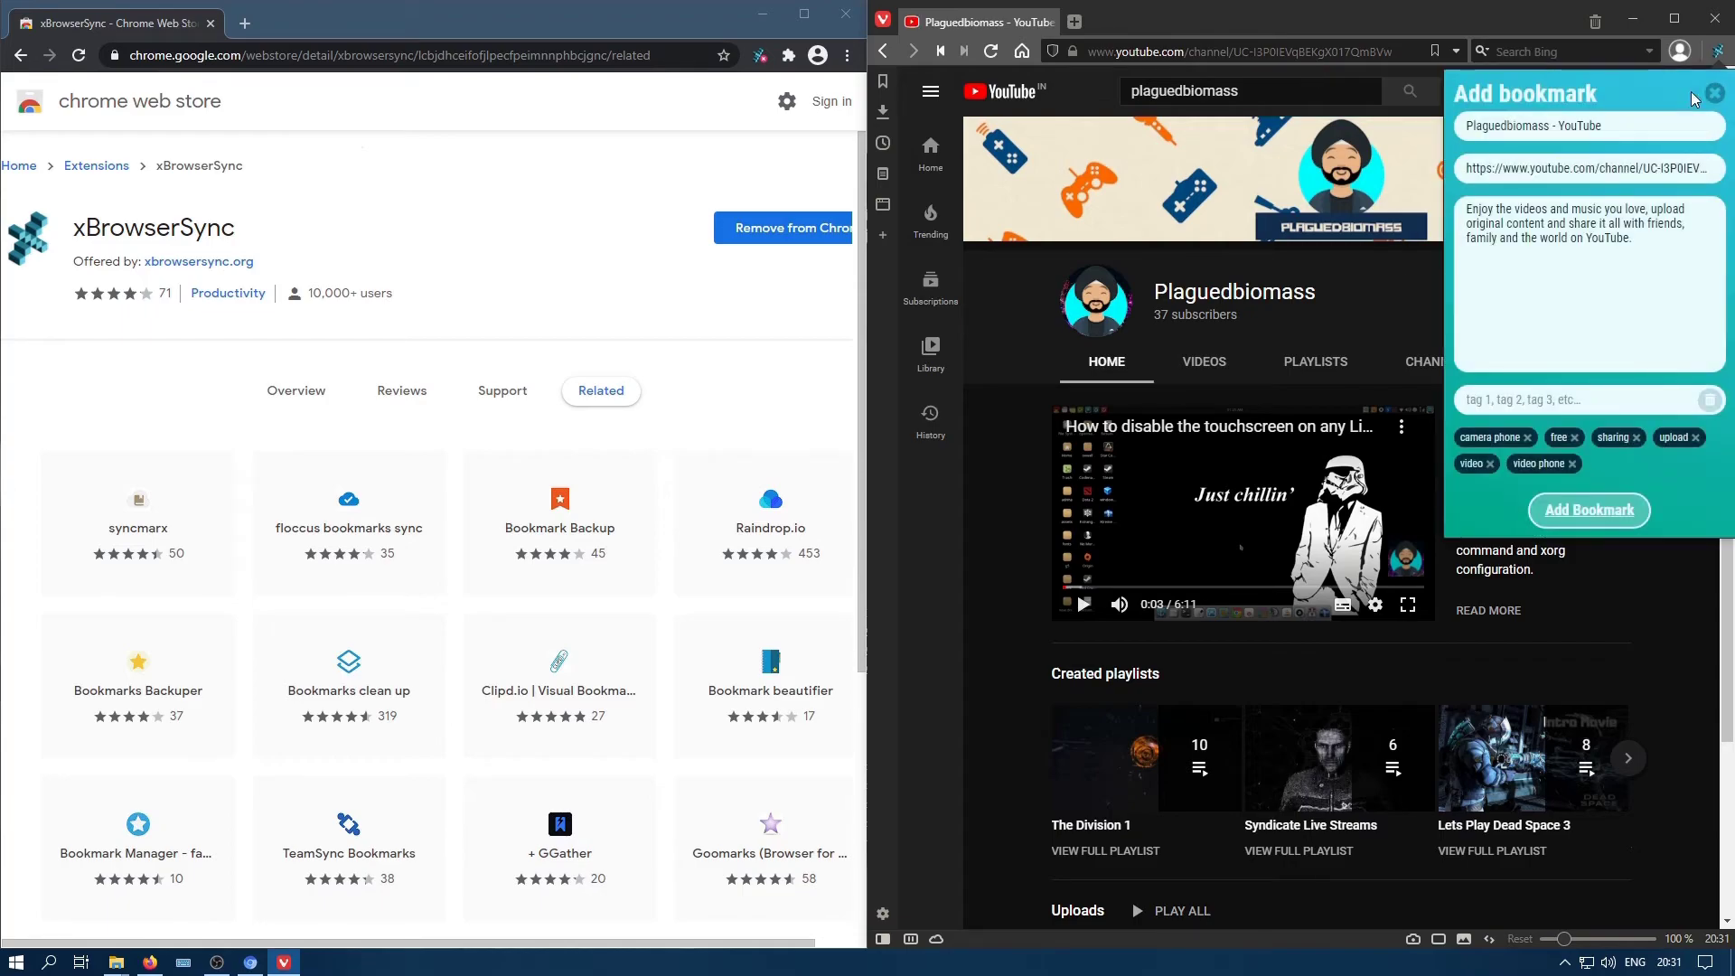
pyautogui.click(1589, 507)
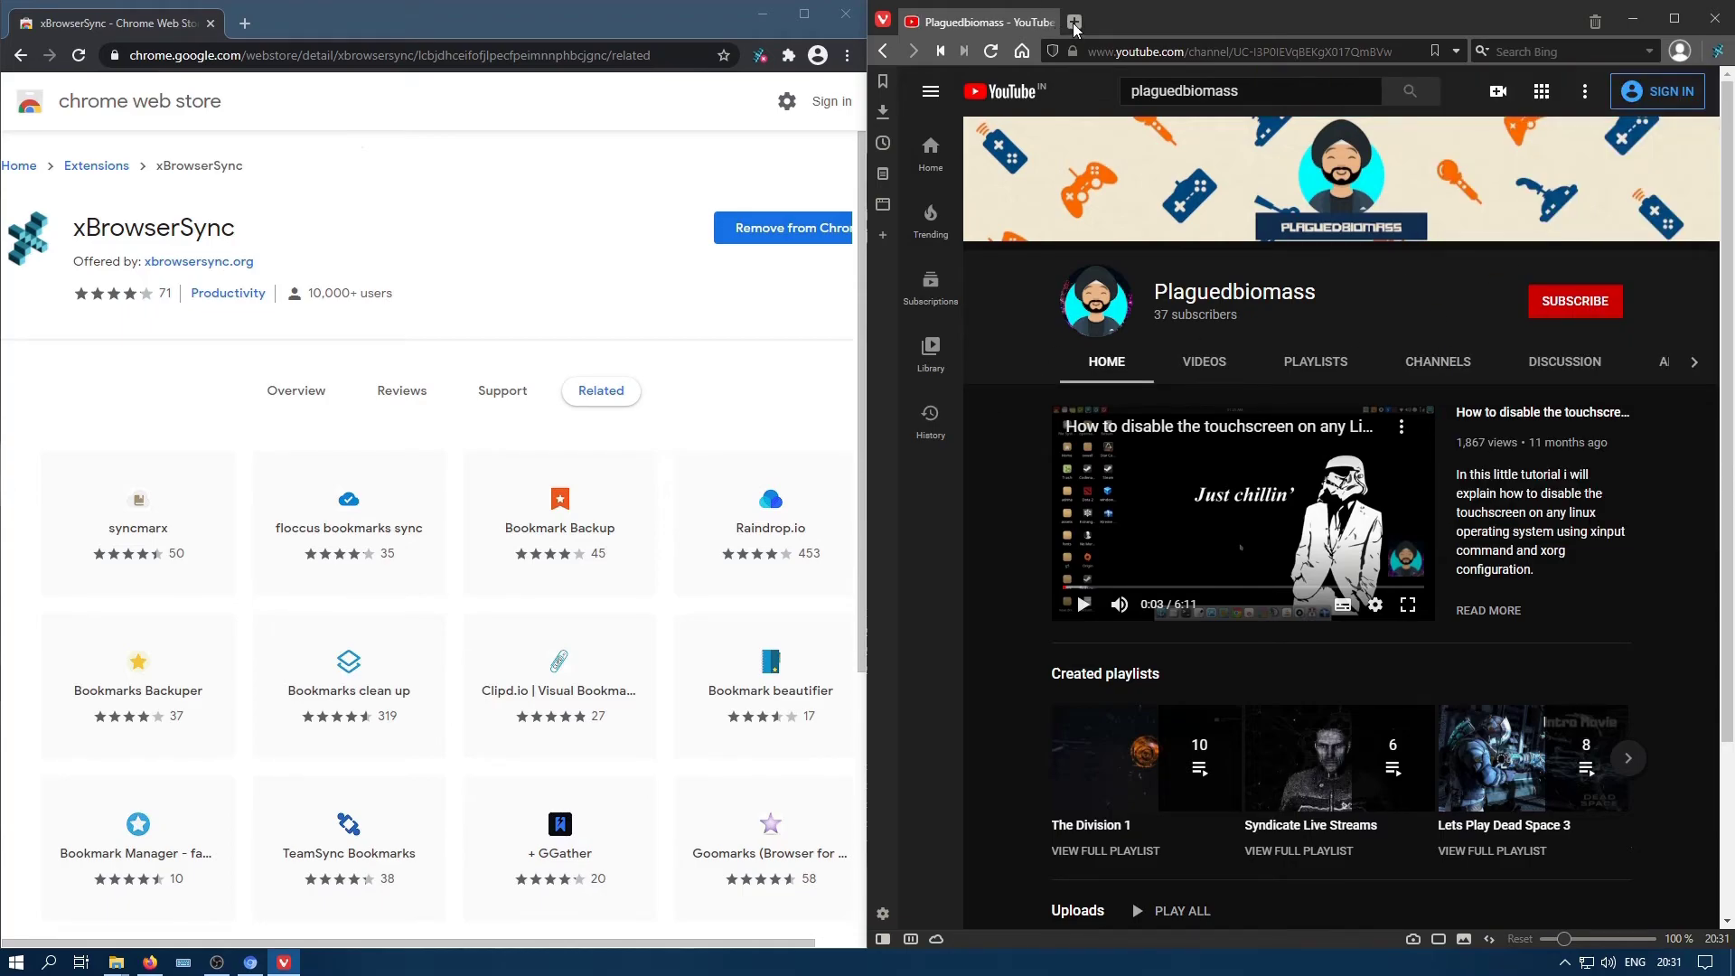
pyautogui.click(1074, 22)
pyautogui.click(1044, 24)
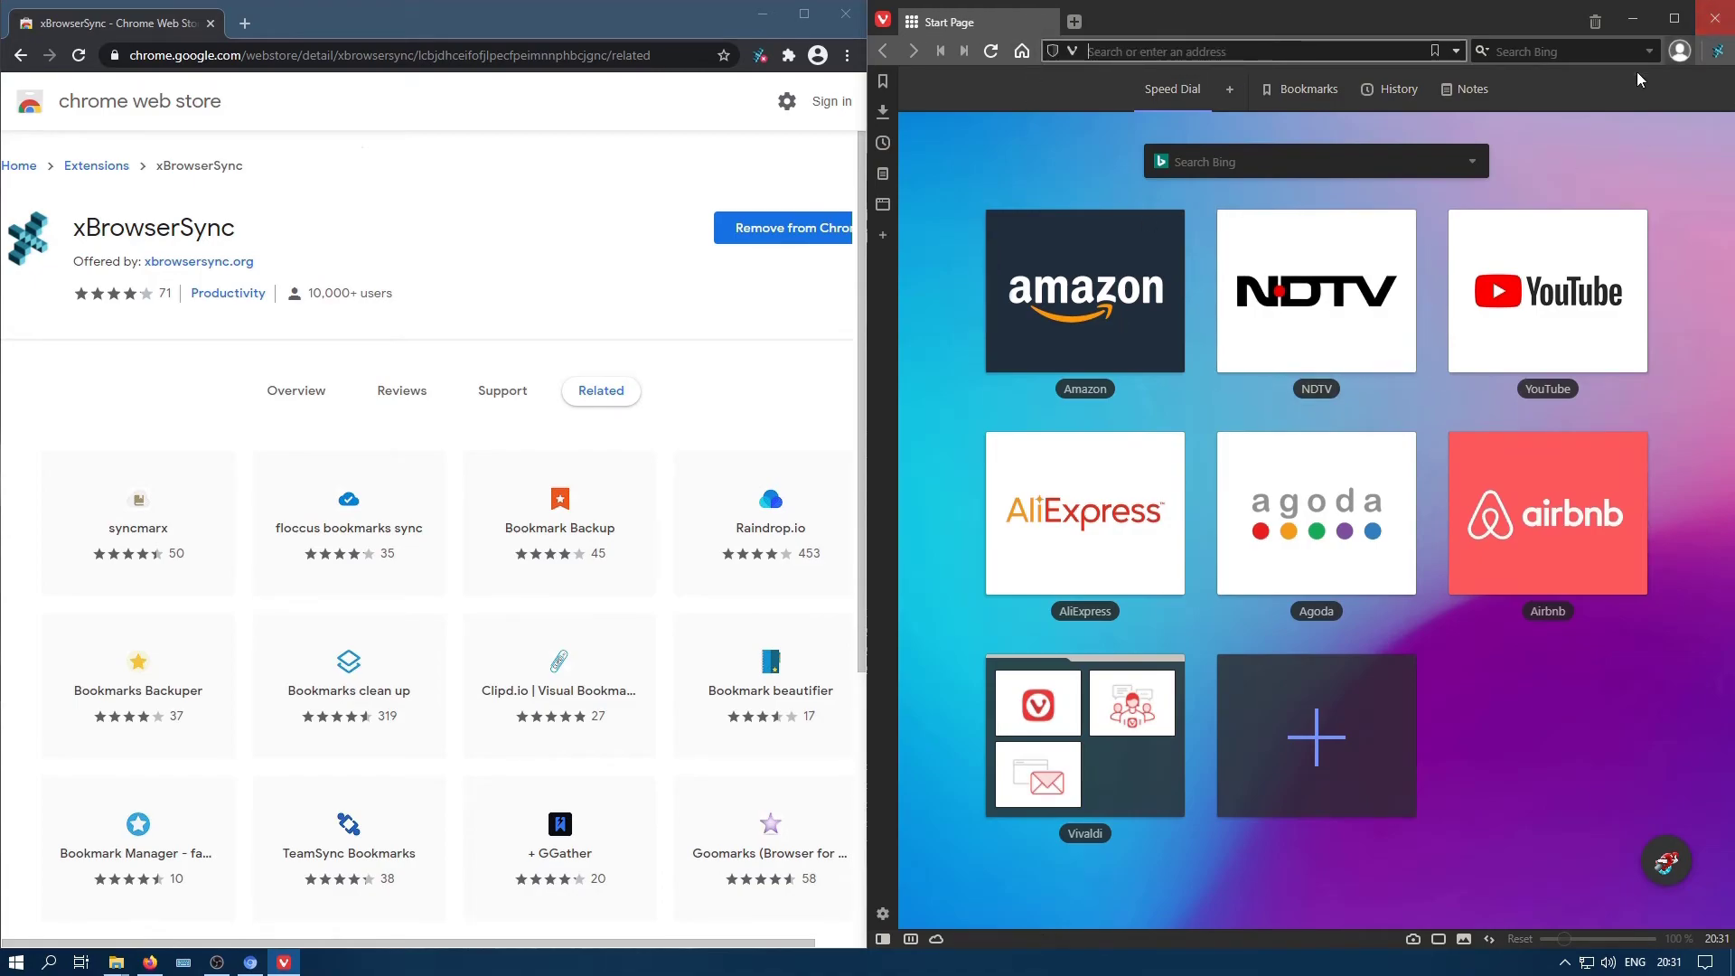
# Open xBrowserSync in Chromium and skip through its welcome tour.
pyautogui.click(757, 78)
pyautogui.click(760, 55)
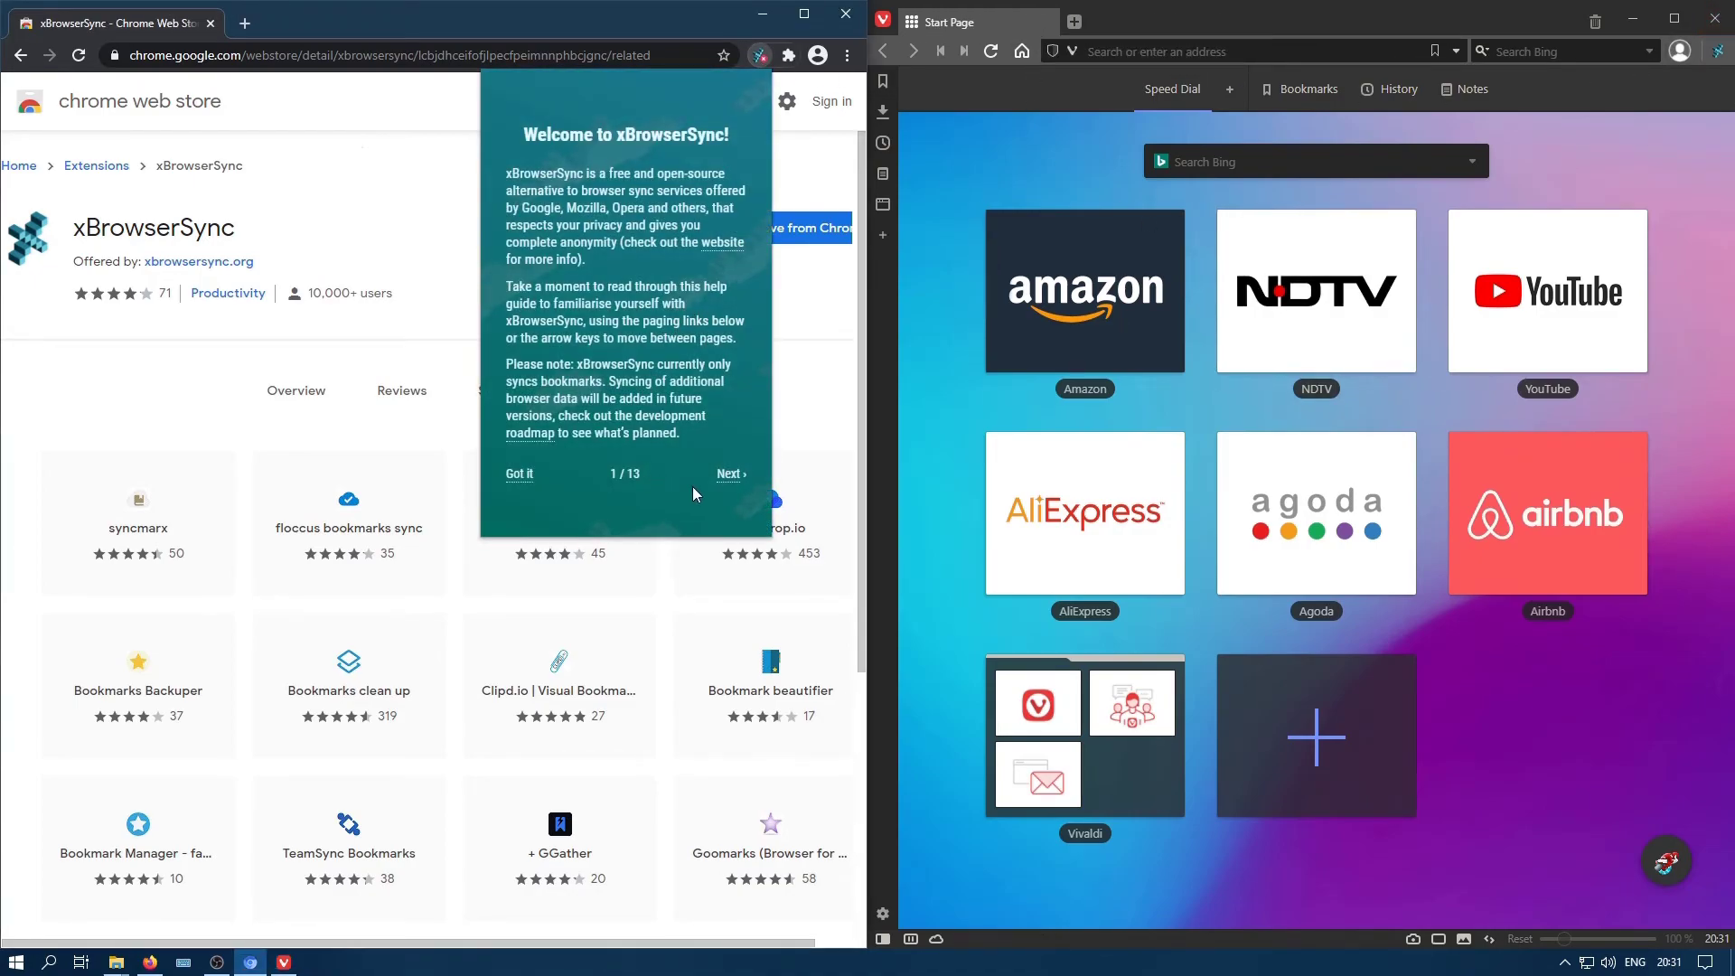
pyautogui.click(730, 474)
pyautogui.click(731, 456)
pyautogui.click(732, 473)
pyautogui.click(730, 492)
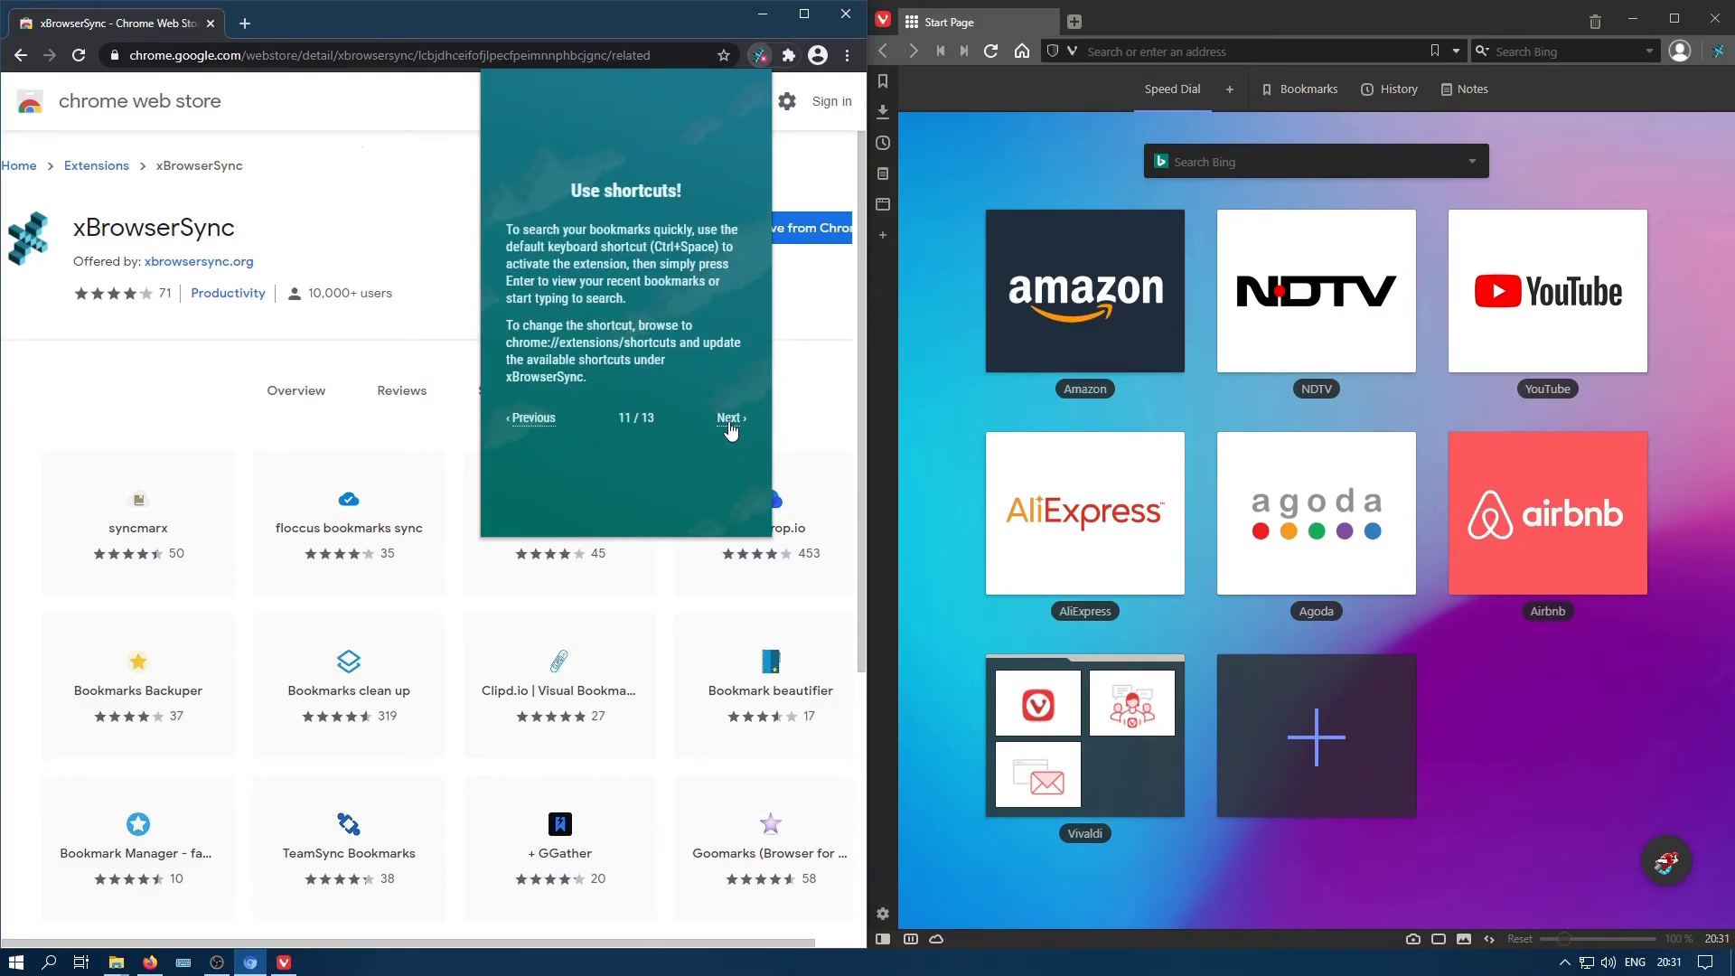
pyautogui.click(729, 426)
pyautogui.click(624, 476)
pyautogui.press('Escape')
# Turn on Chromium's bookmarks bar from the Bookmarks menu.
pyautogui.click(846, 55)
pyautogui.moveTo(814, 186)
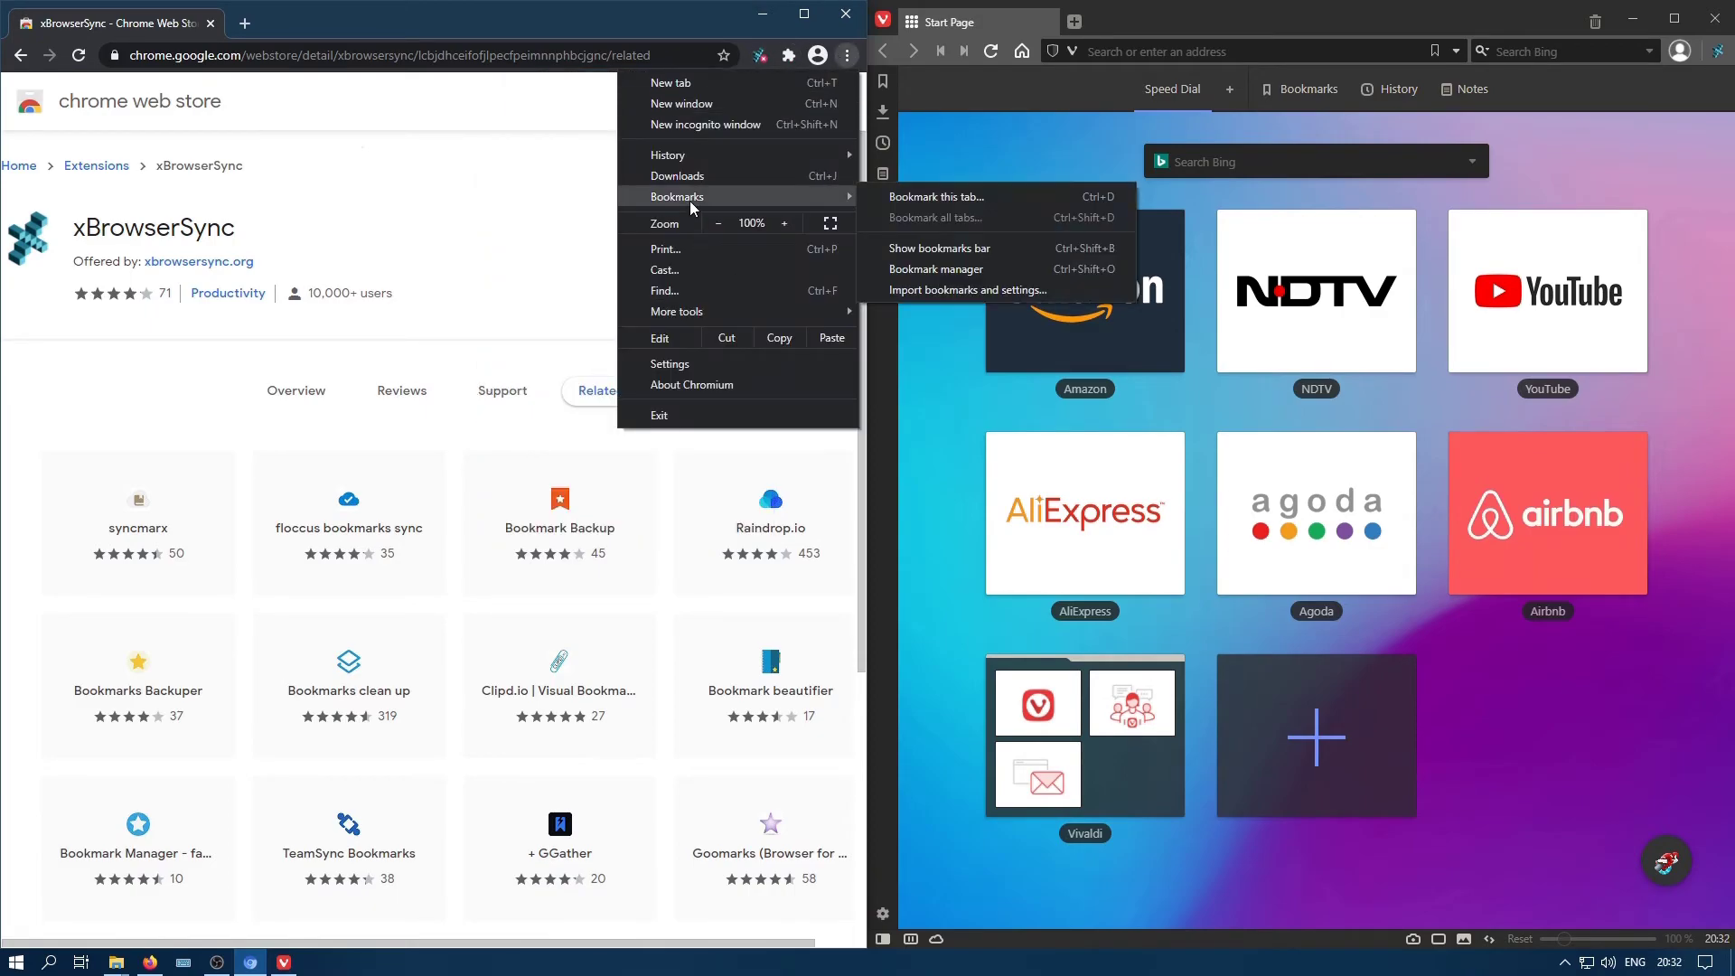
pyautogui.click(931, 228)
pyautogui.click(756, 61)
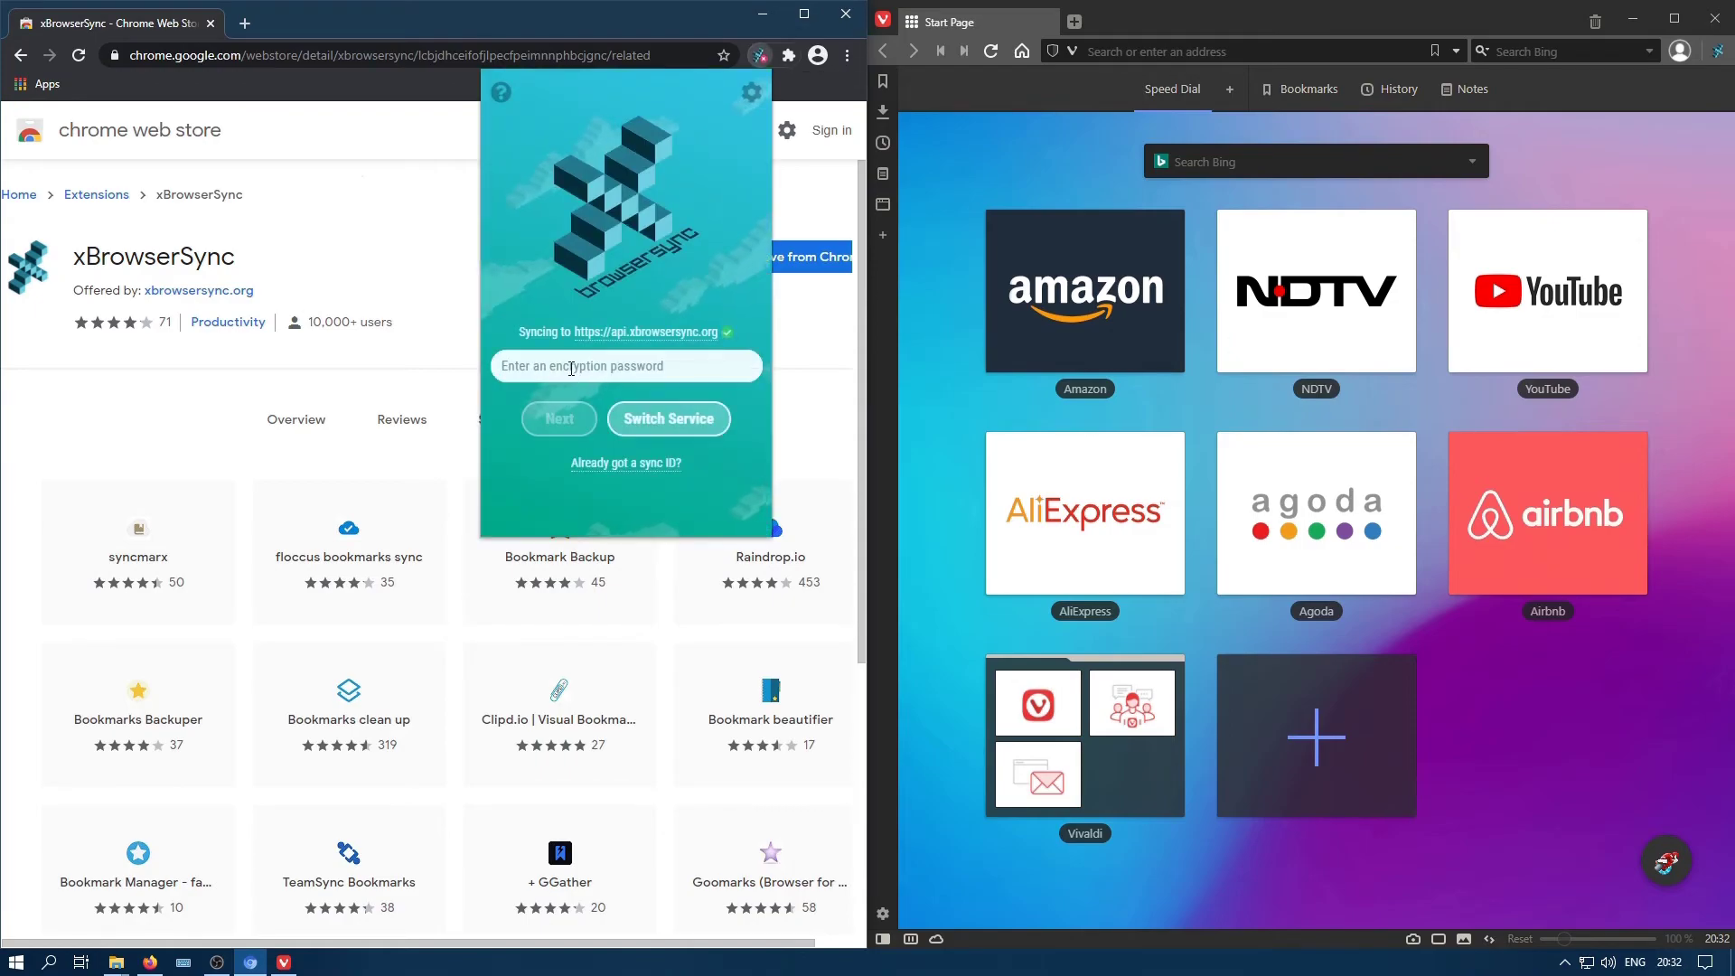
pyautogui.click(666, 311)
pyautogui.rightClick(615, 381)
pyautogui.click(651, 534)
pyautogui.click(574, 440)
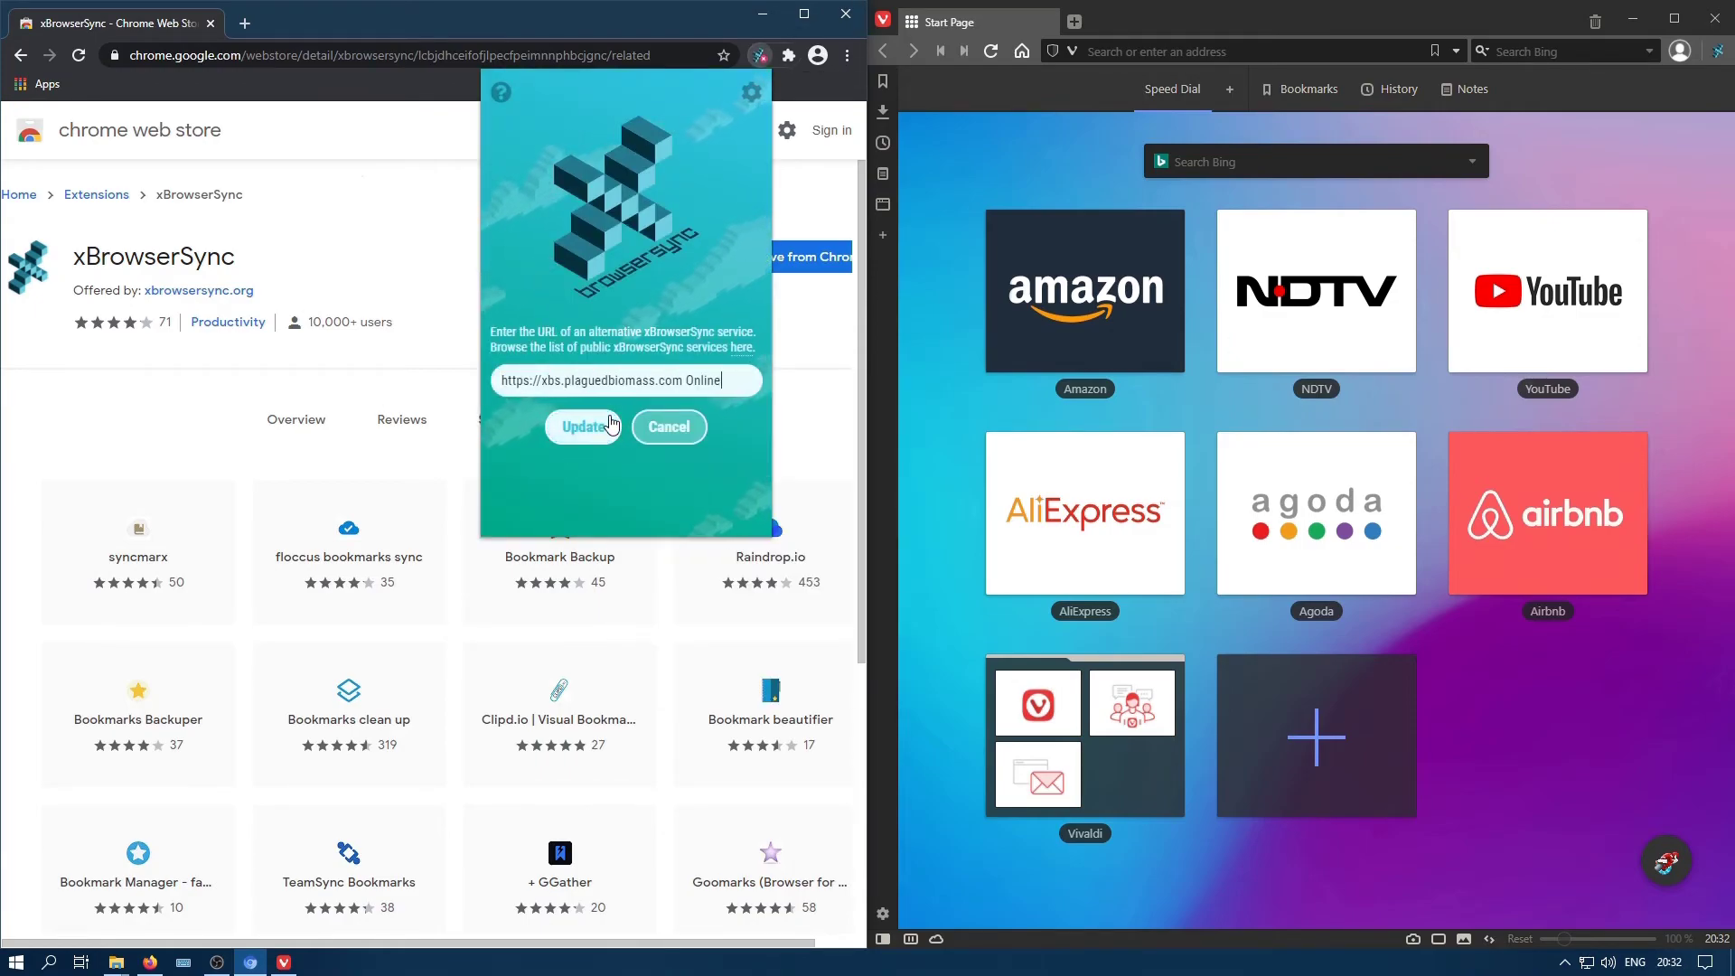
pyautogui.press('BackSpace')
pyautogui.press('BackSpace')
pyautogui.press('BackSpace')
pyautogui.press('BackSpace')
pyautogui.press('BackSpace')
pyautogui.press('BackSpace')
pyautogui.press('BackSpace')
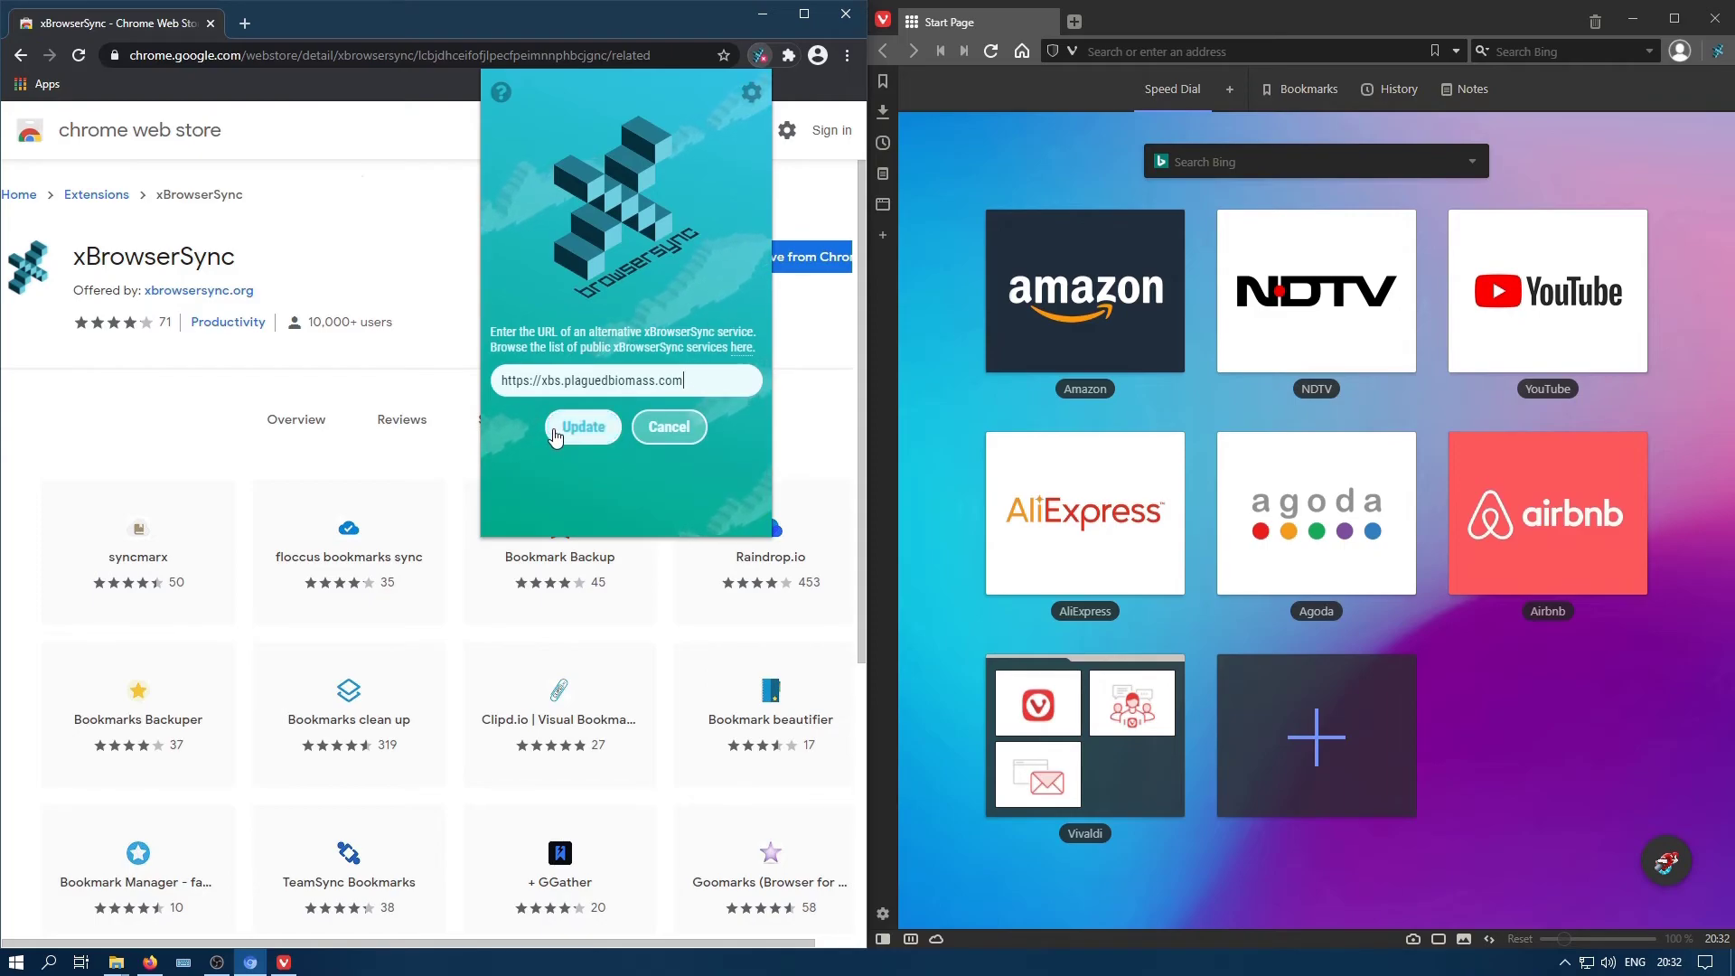
pyautogui.click(580, 440)
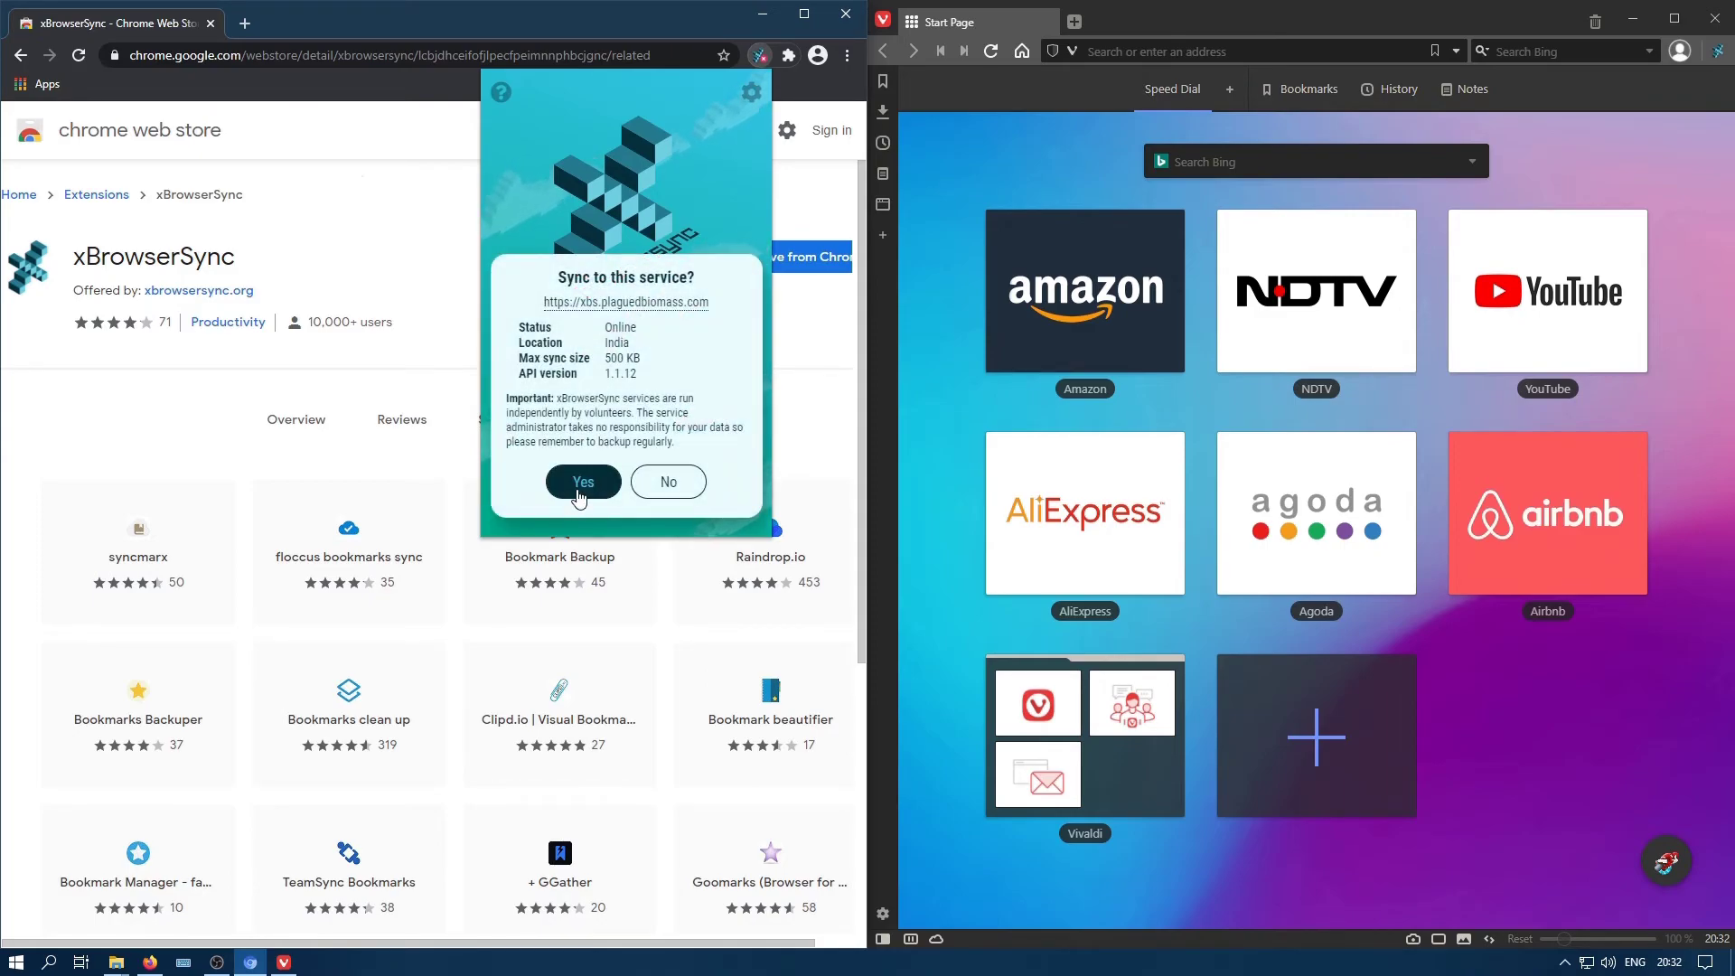
pyautogui.click(578, 484)
pyautogui.click(609, 464)
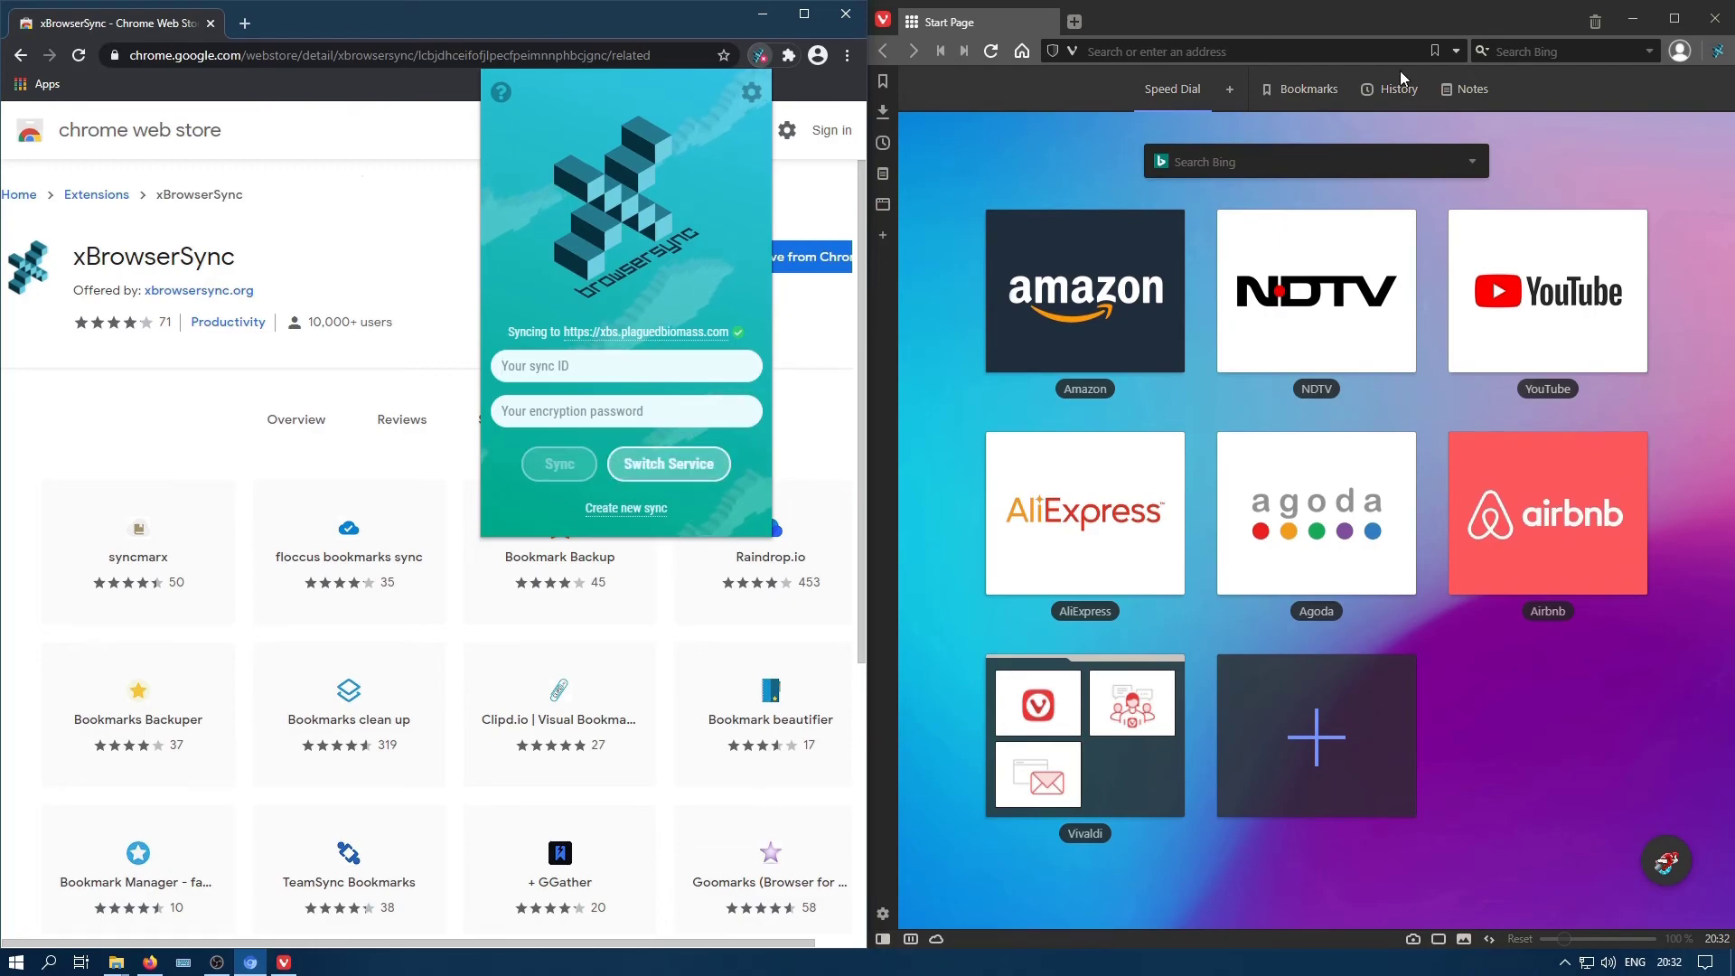
# Copy the Sync ID from Vivaldi's xBrowserSync settings.
pyautogui.click(1717, 51)
pyautogui.click(1714, 93)
pyautogui.moveTo(1470, 177); pyautogui.dragTo(1699, 177)
pyautogui.rightClick(1672, 178)
pyautogui.click(1447, 426)
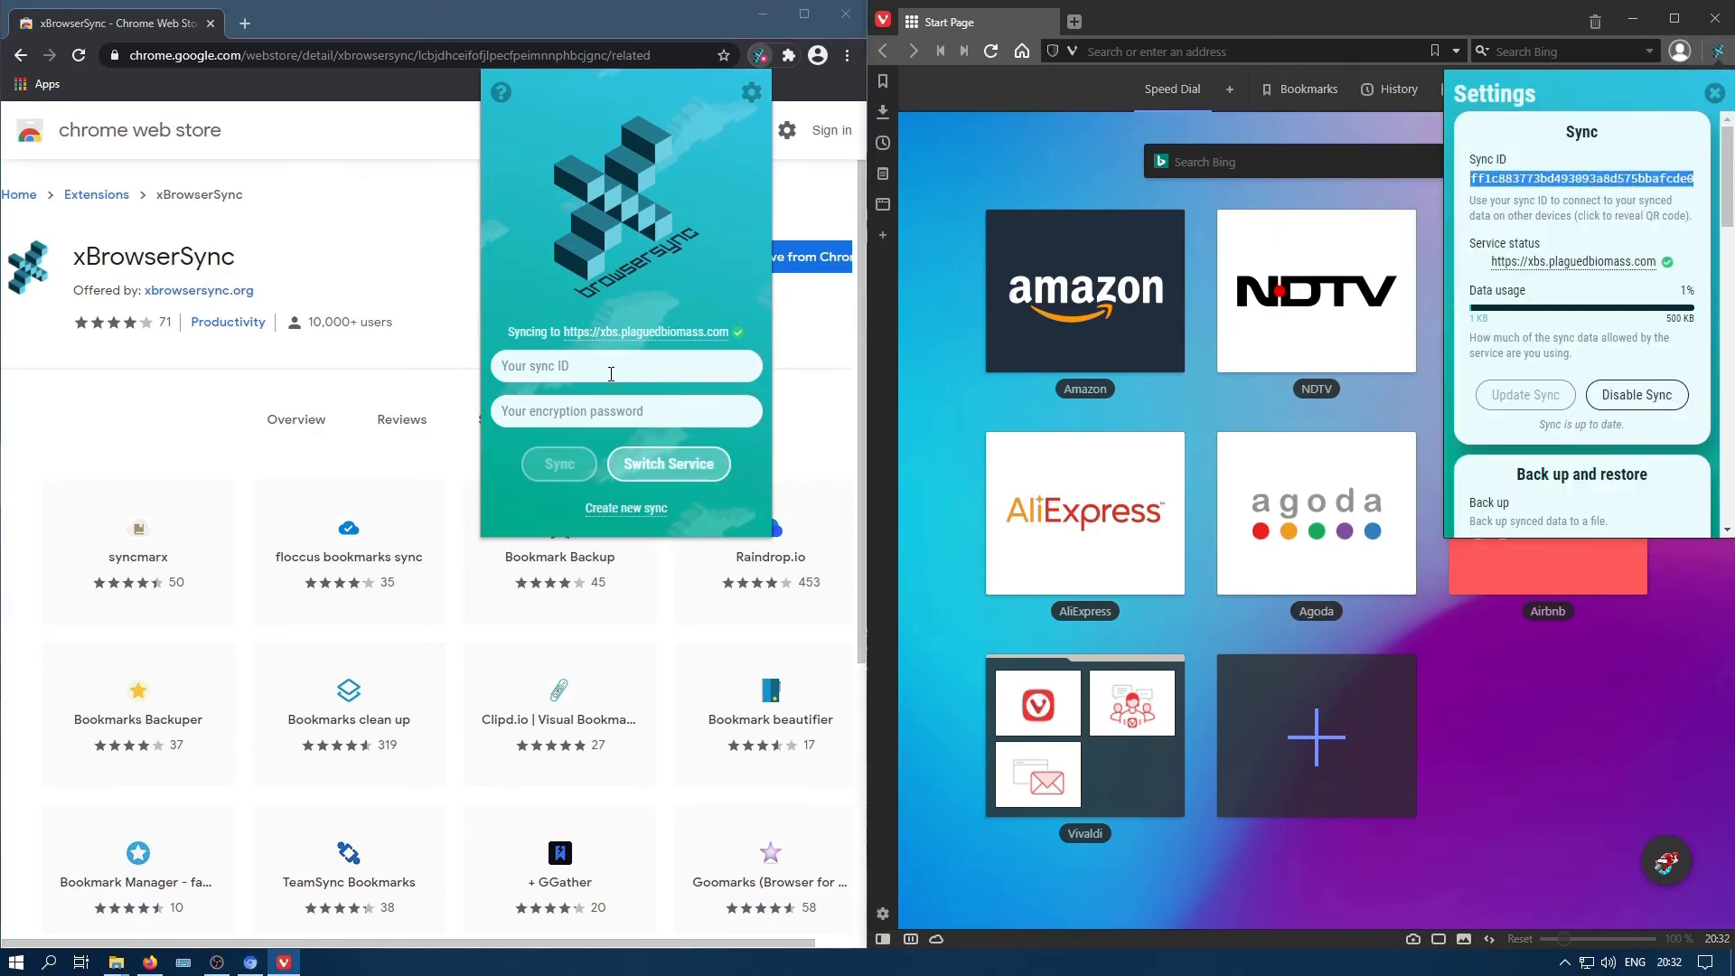
# Paste the Sync ID and password into Chromium's xBrowserSync, sync, and accept replacing local bookmarks.
pyautogui.rightClick(610, 373)
pyautogui.click(684, 520)
pyautogui.click(684, 401)
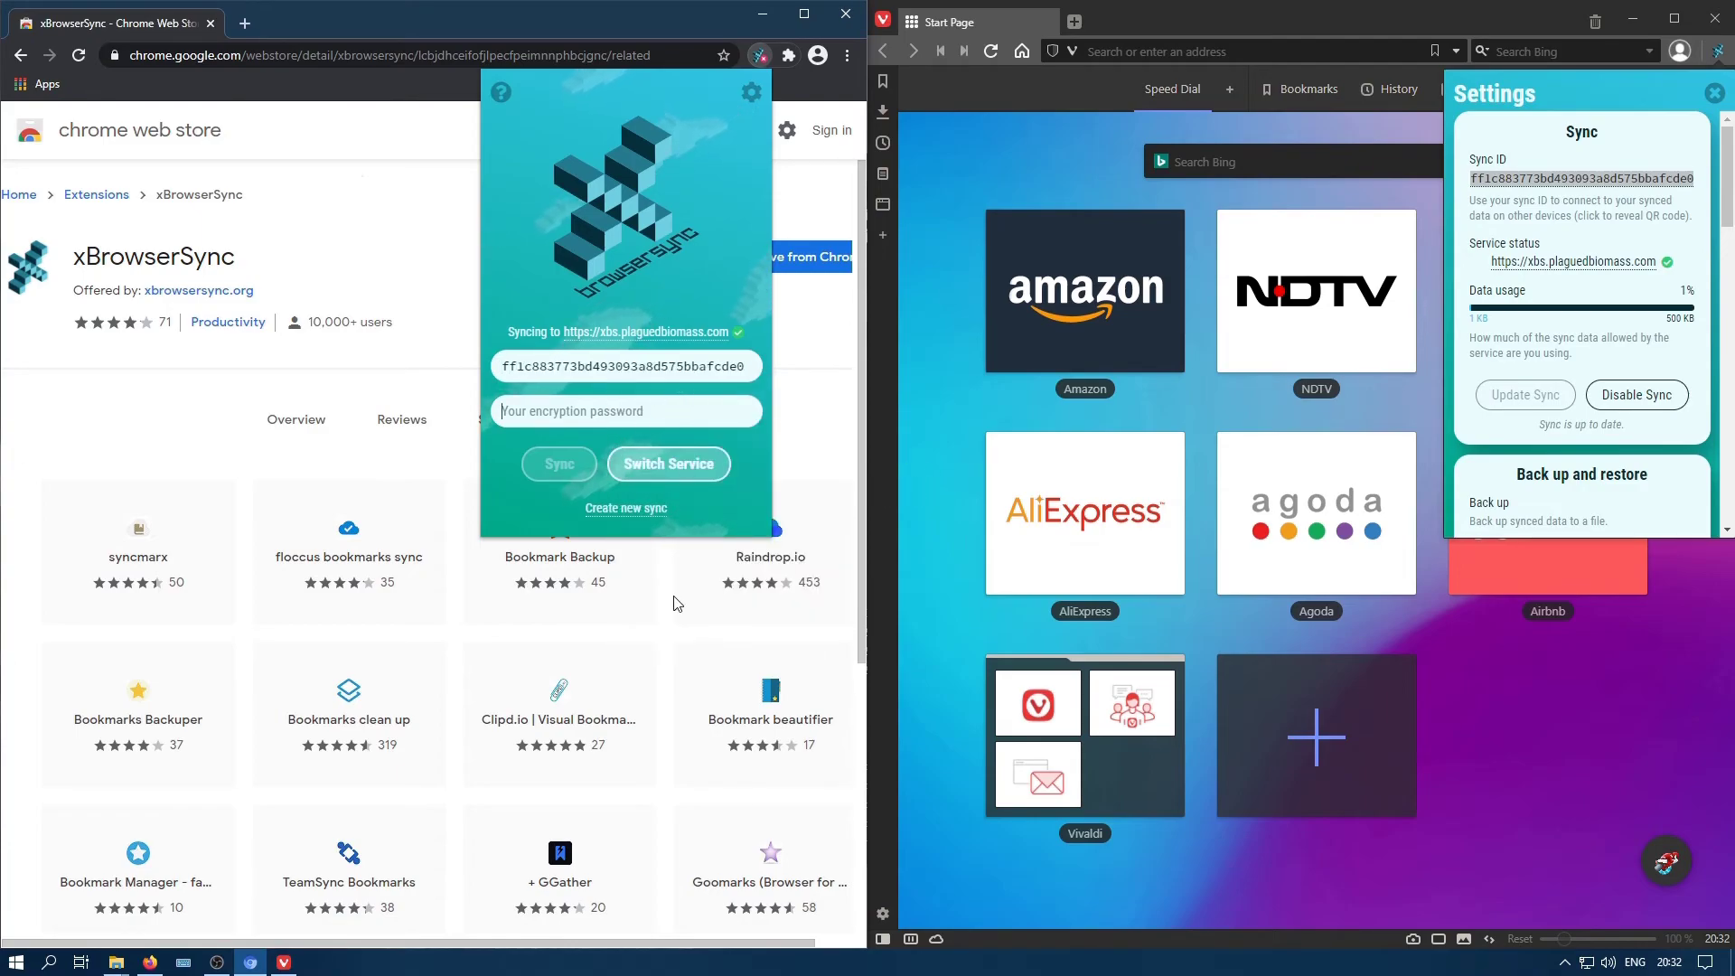
pyautogui.write('••')
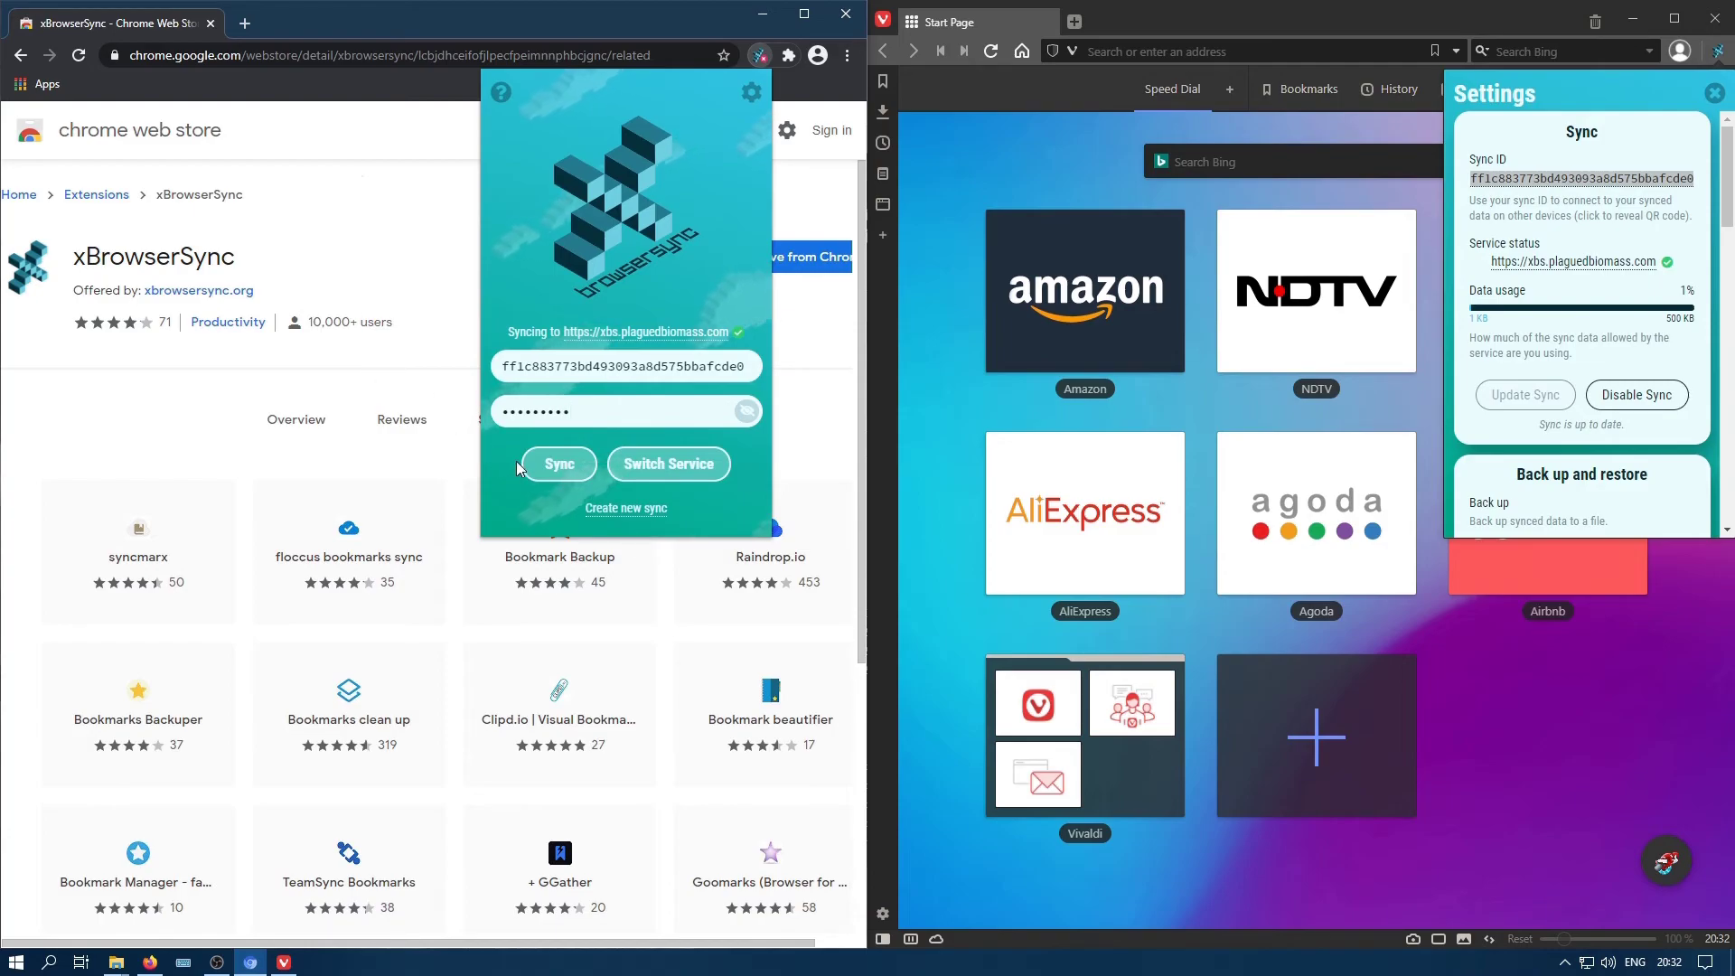
pyautogui.click(545, 463)
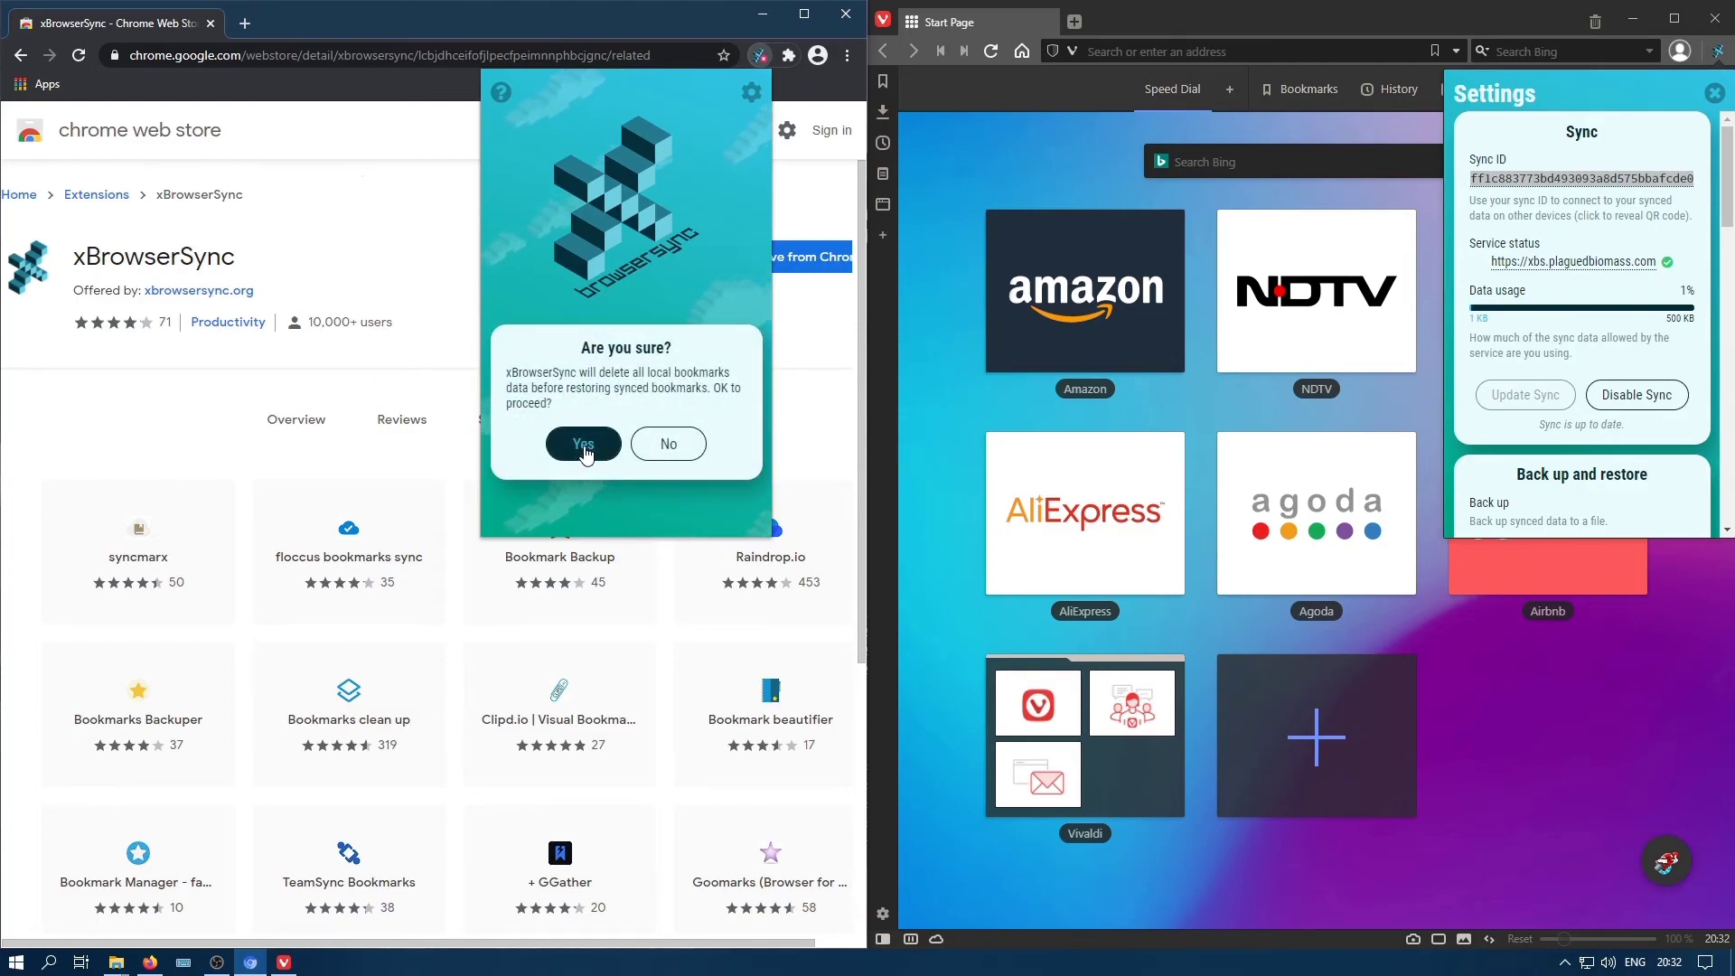
pyautogui.click(583, 445)
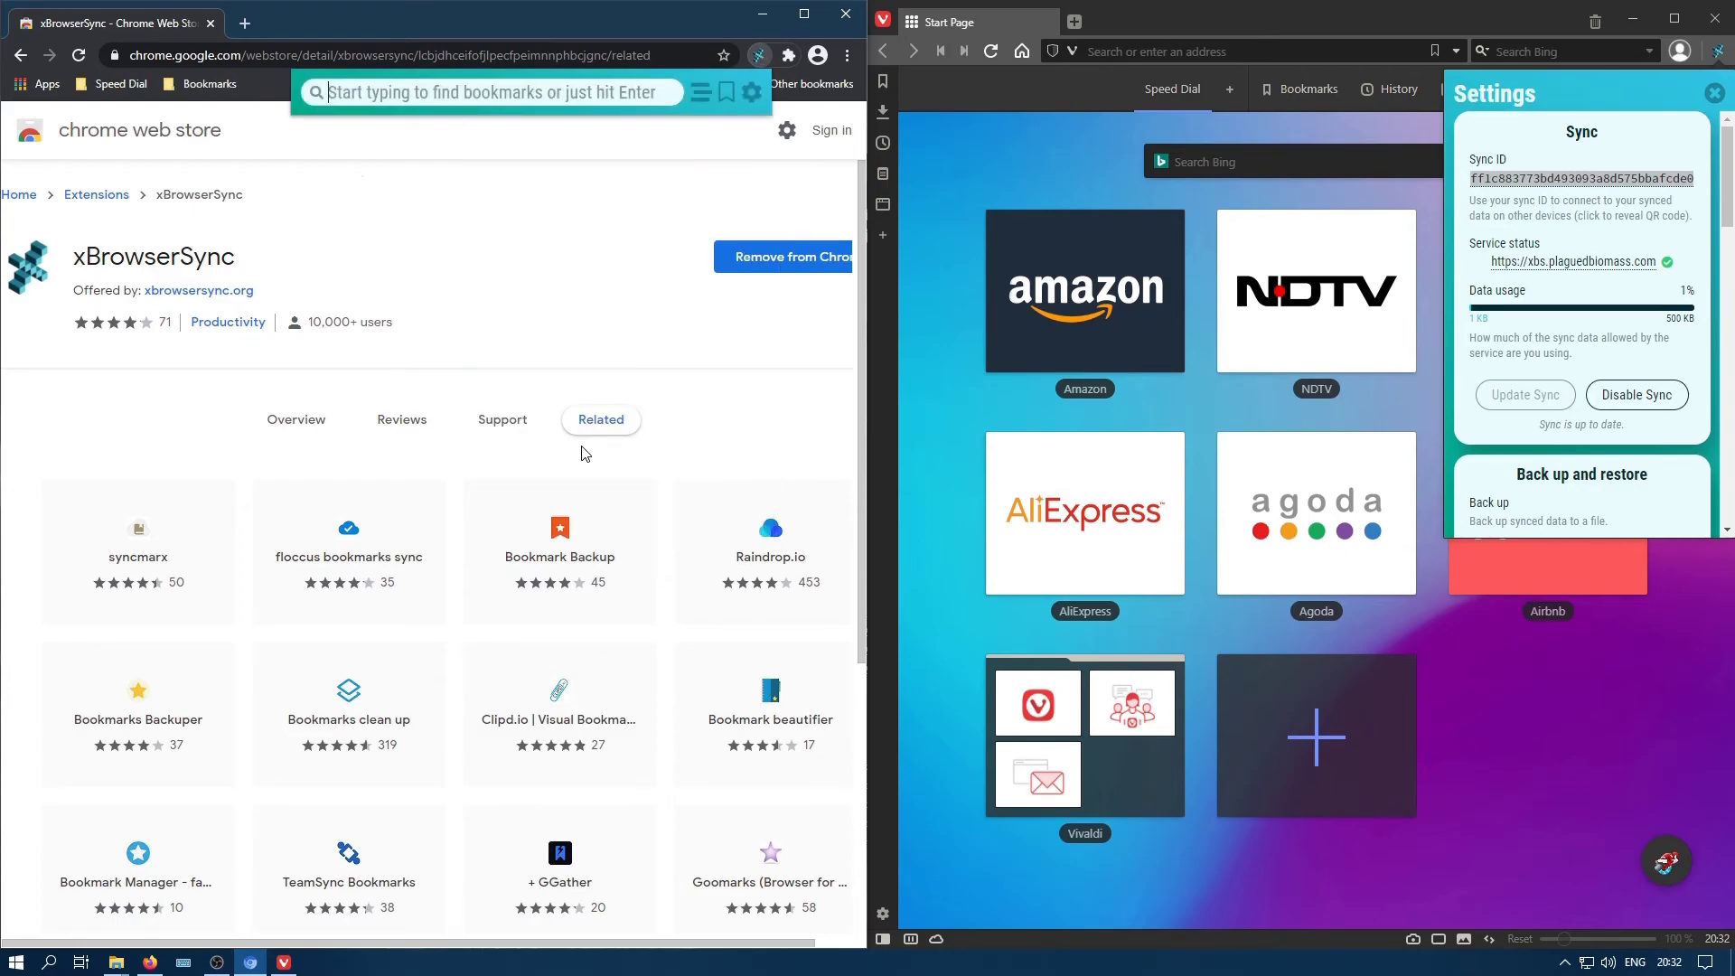
# Open the synced Plaguedbiomass - YouTube bookmark from Chromium's Toolbar bookmarks folder.
pyautogui.click(701, 93)
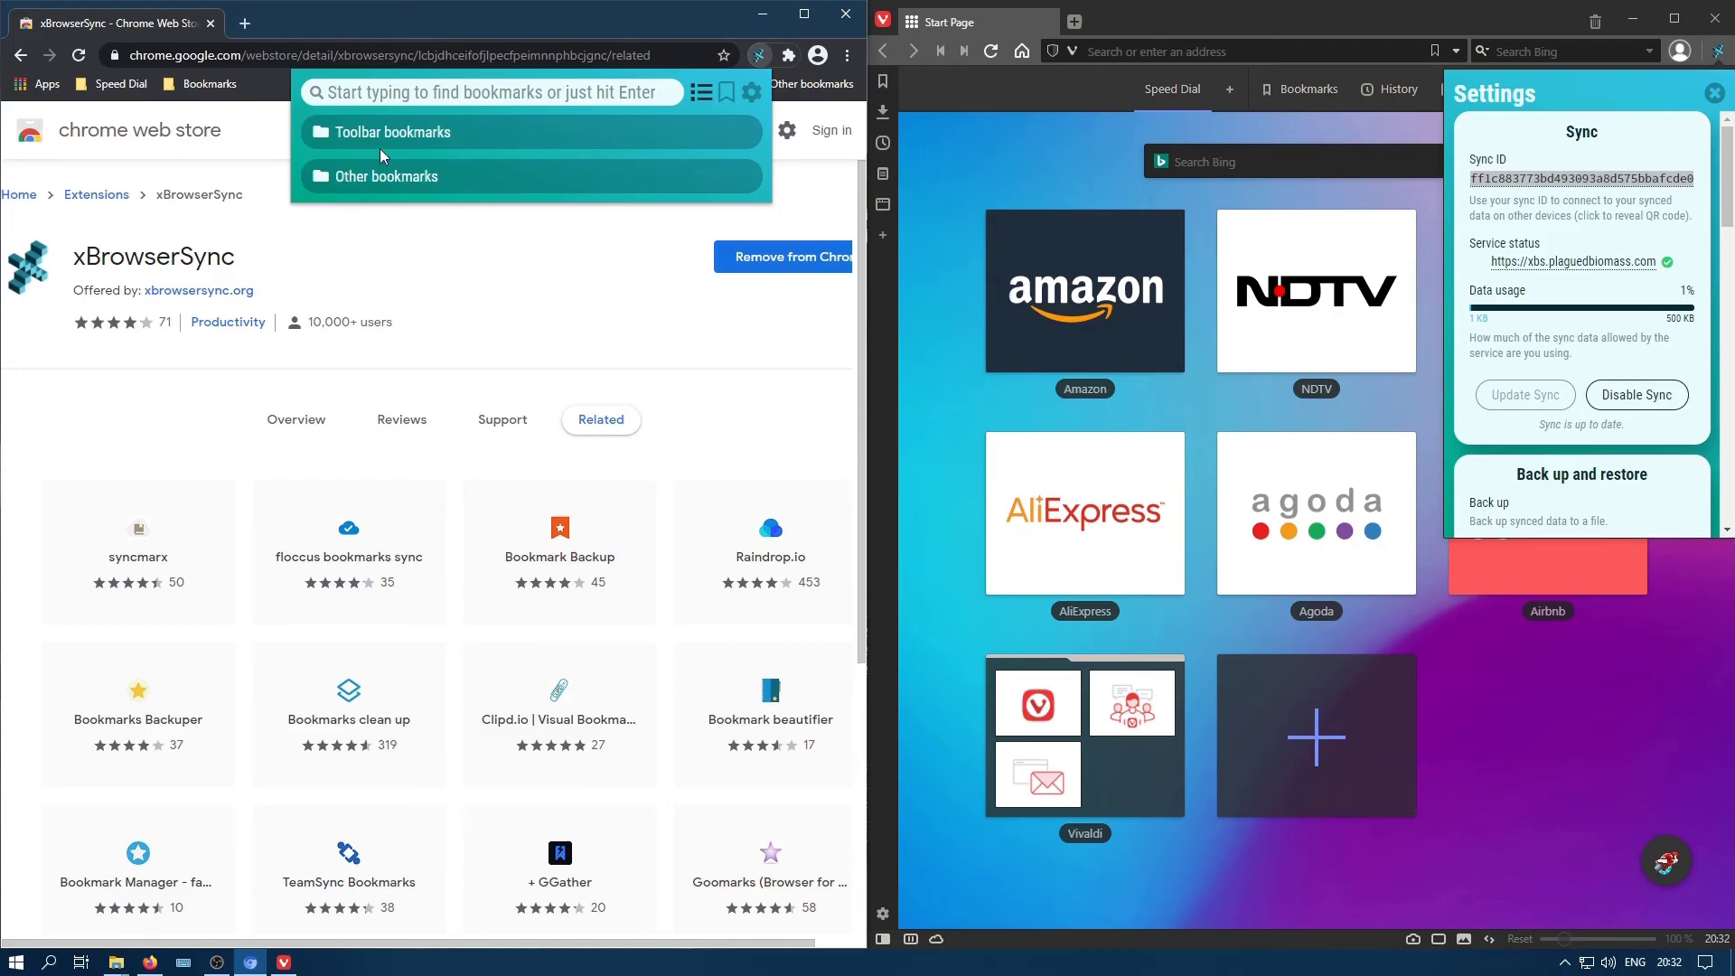
pyautogui.click(406, 137)
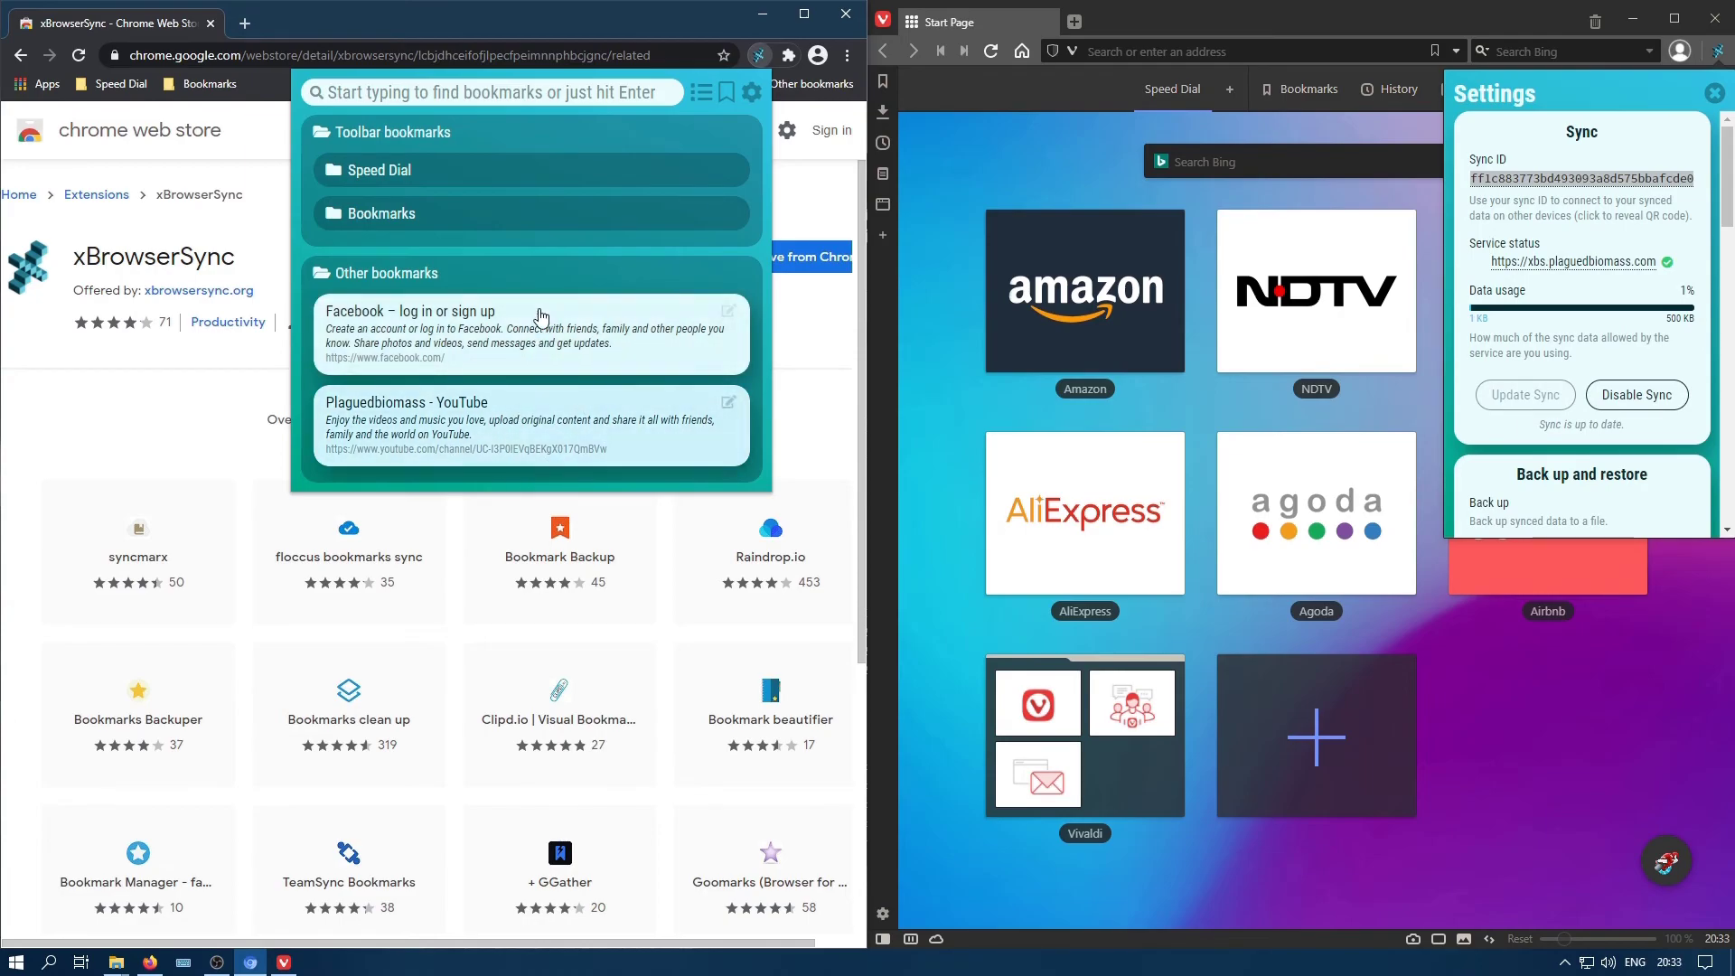
pyautogui.click(450, 420)
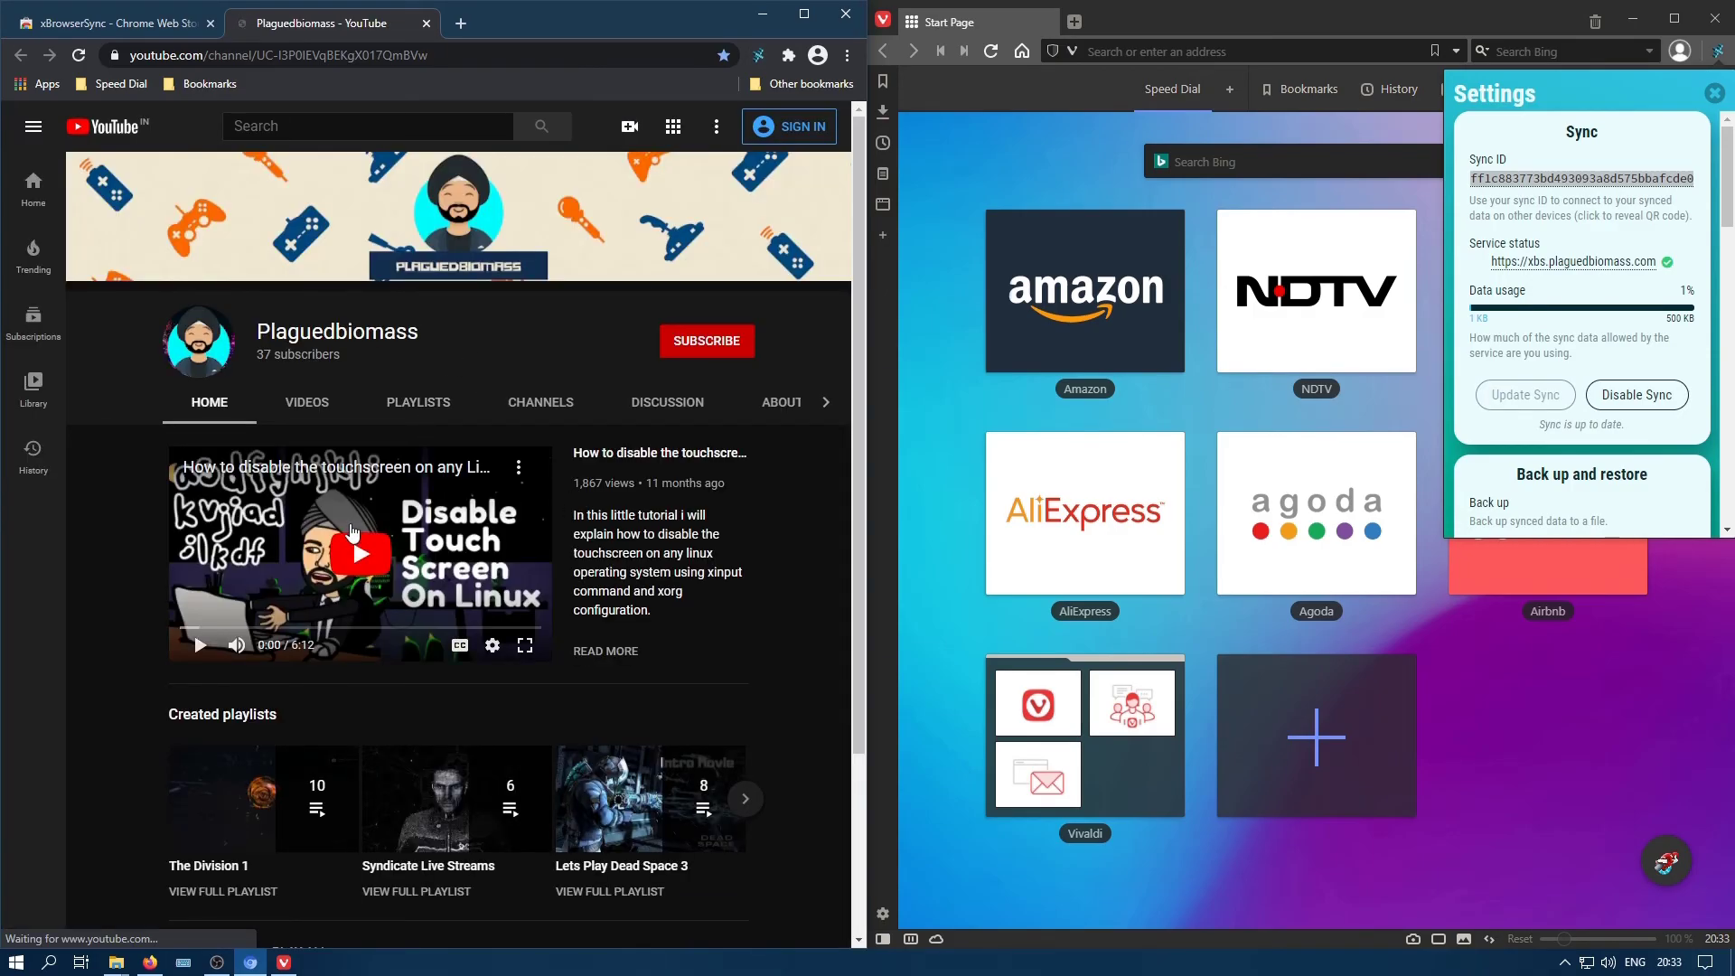
# Close Vivaldi's xBrowserSync settings and bookmark search, then start a blank Chromium tab.
pyautogui.click(1714, 93)
pyautogui.click(1686, 158)
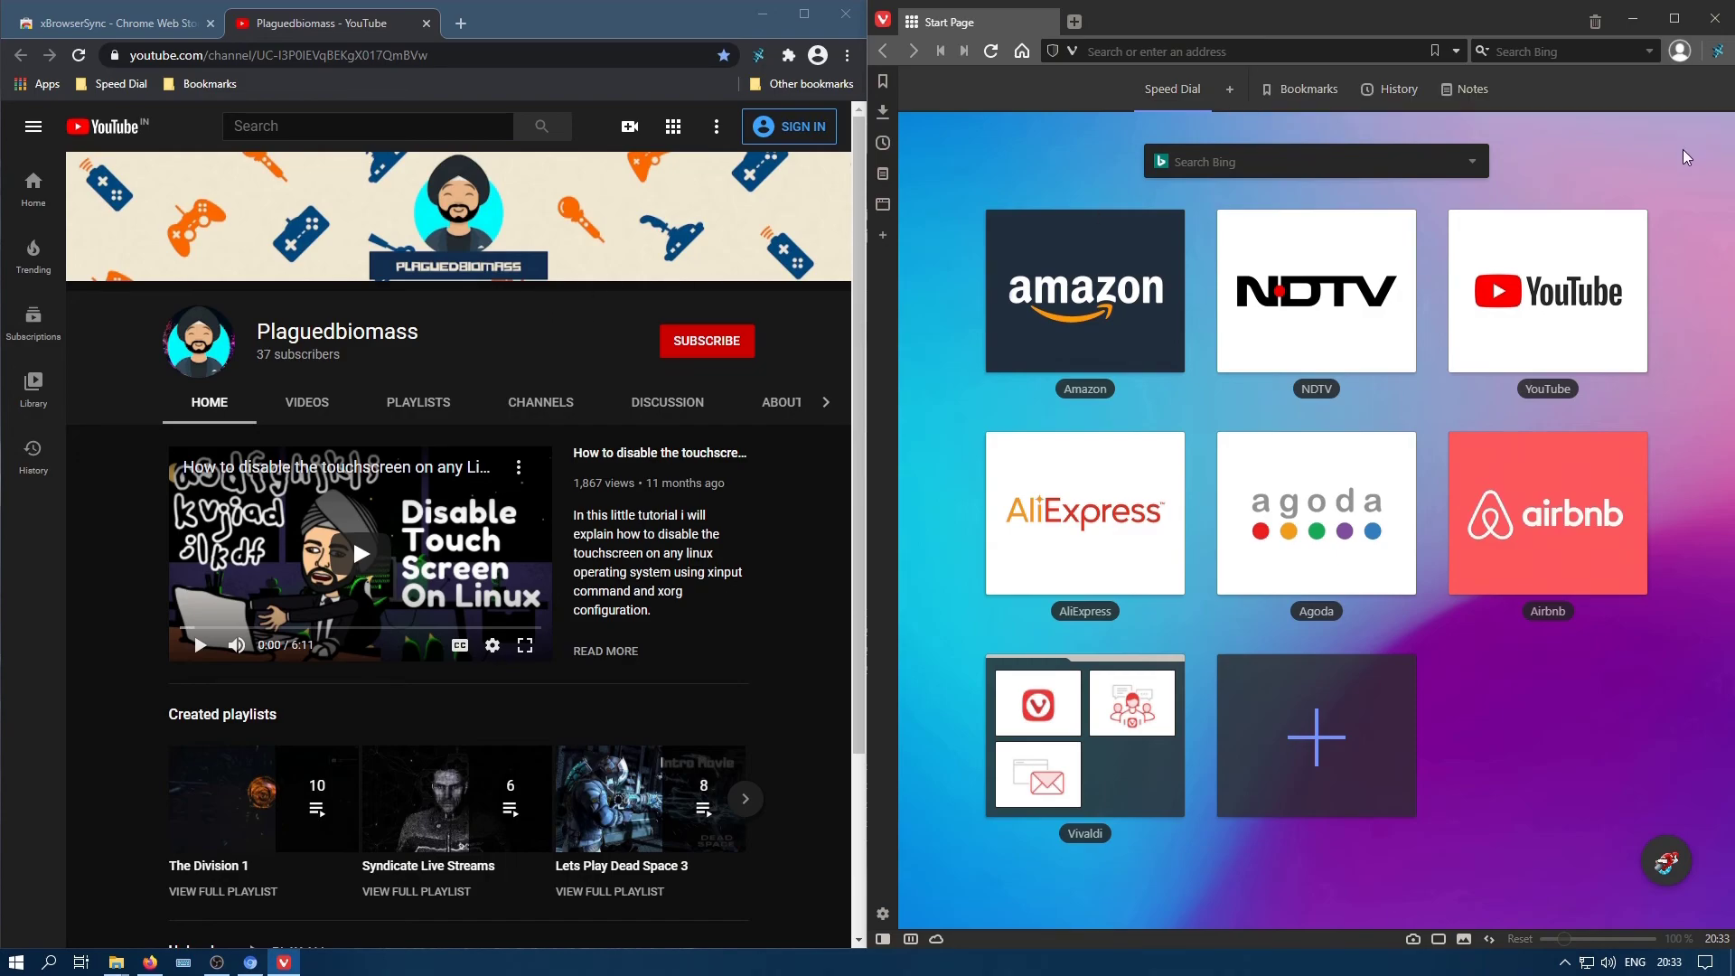
pyautogui.click(461, 23)
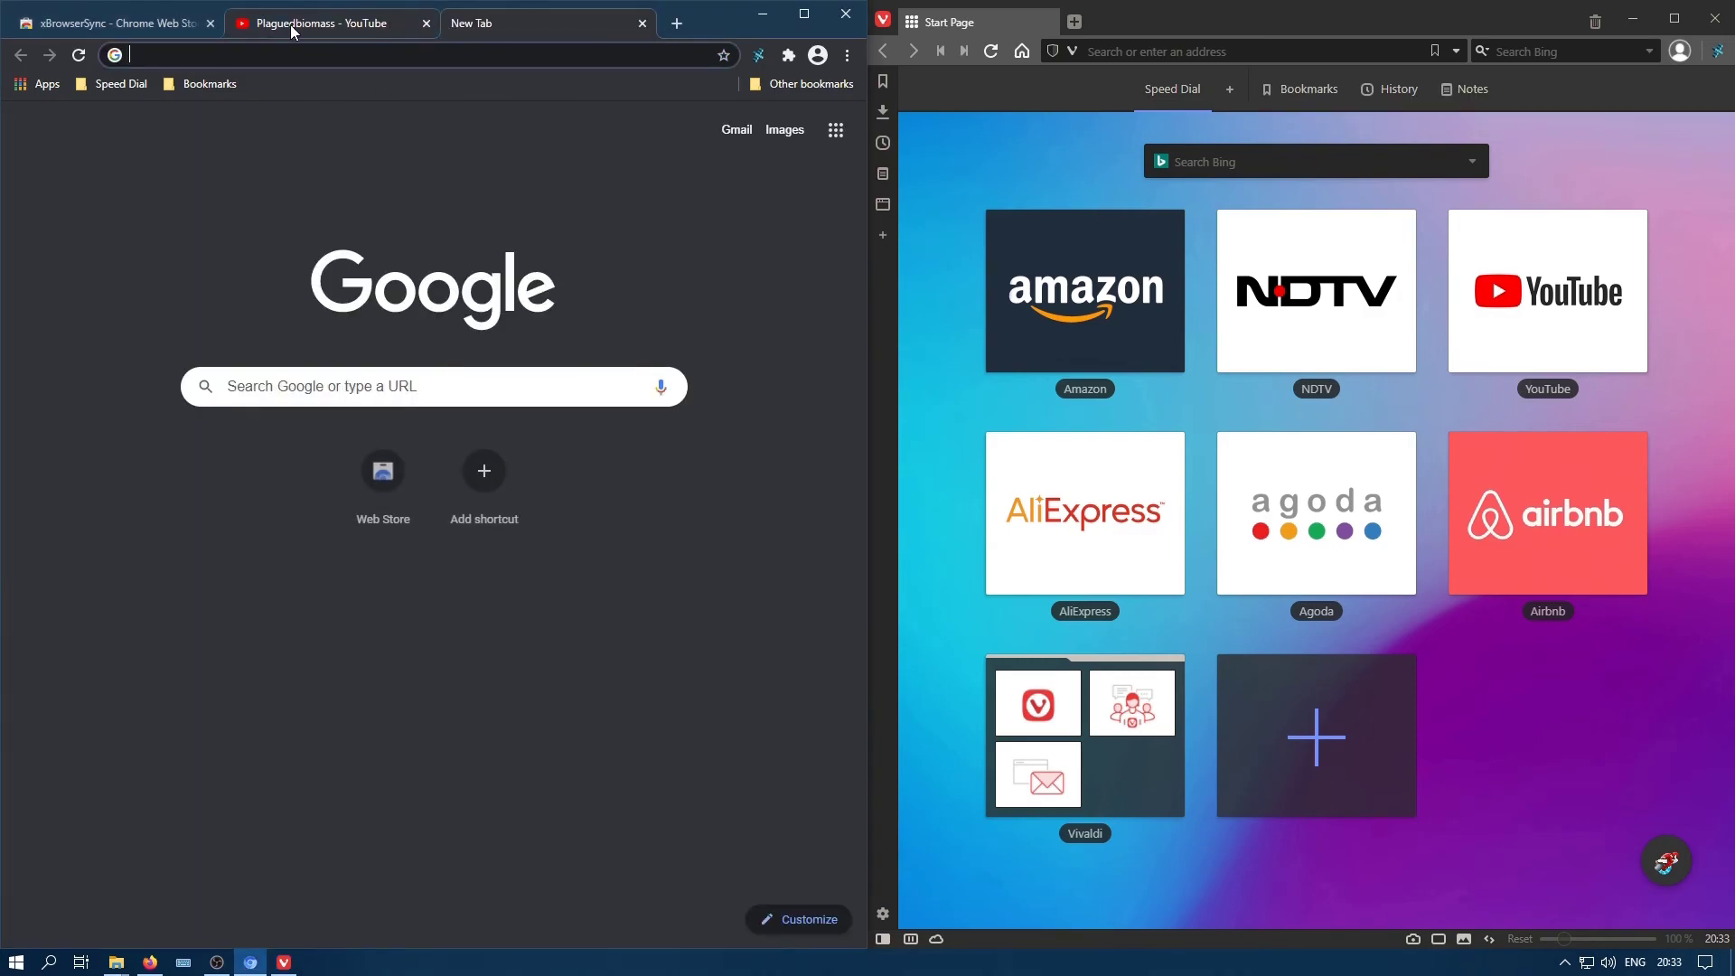
# Close the extra Chromium tabs, search 'srye', and open the Srye meaning in Hindi result.
pyautogui.click(211, 24)
pyautogui.click(217, 24)
pyautogui.click(368, 52)
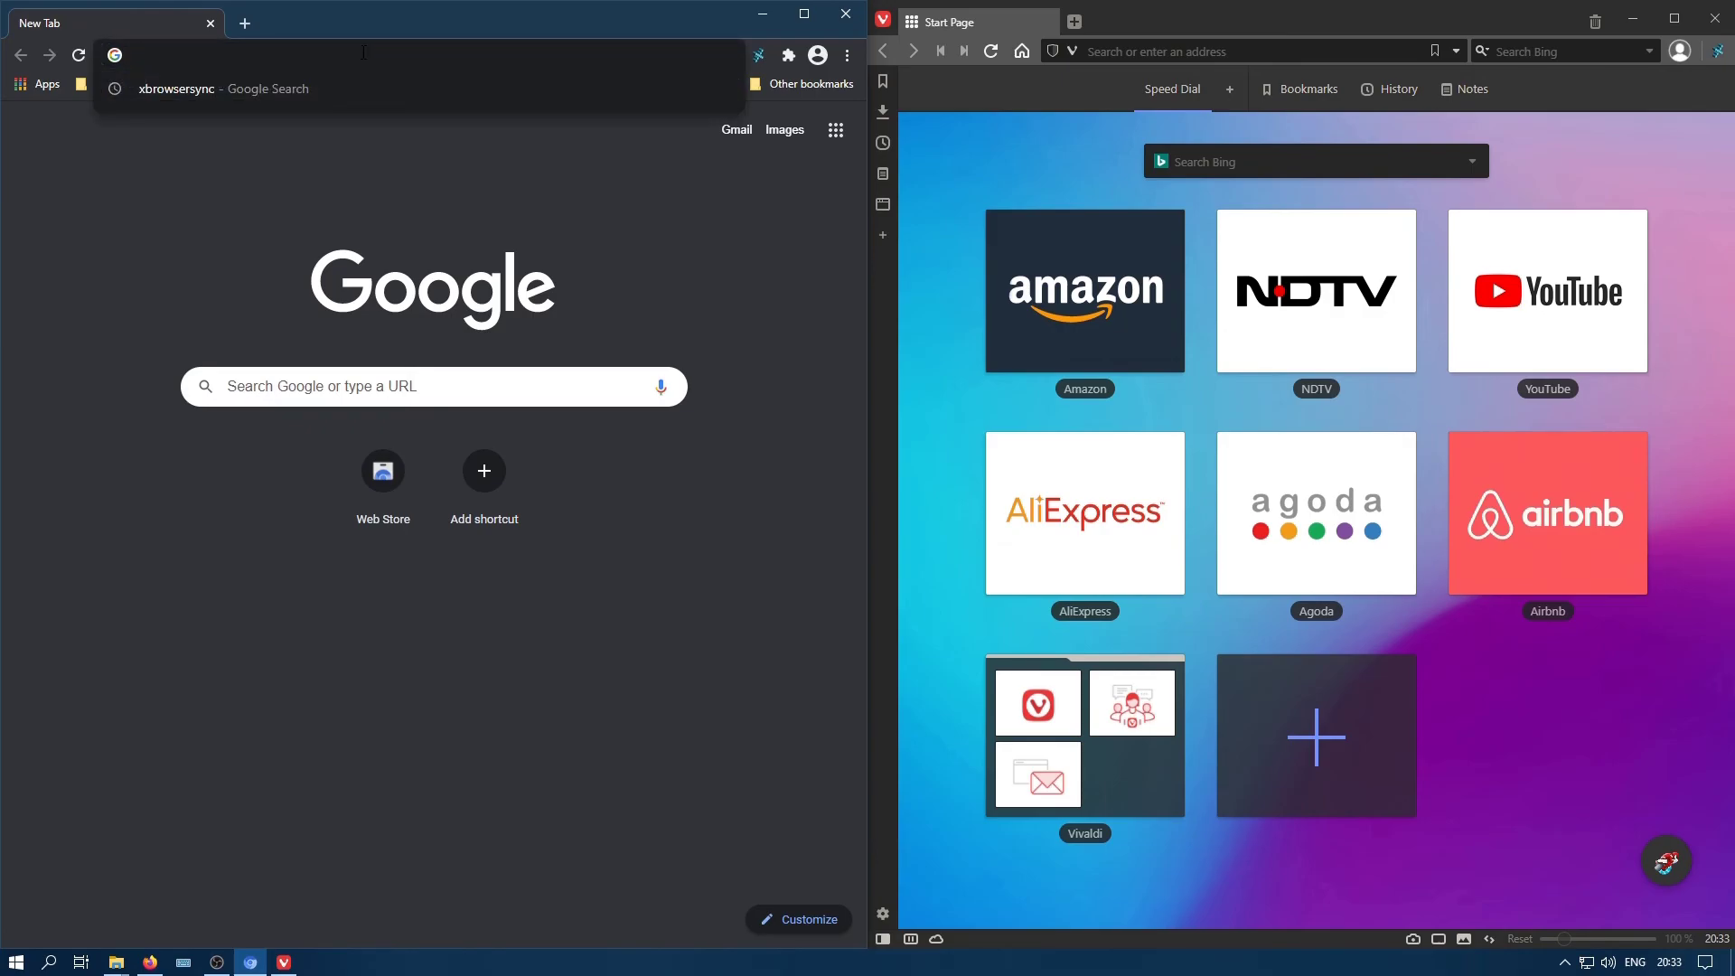
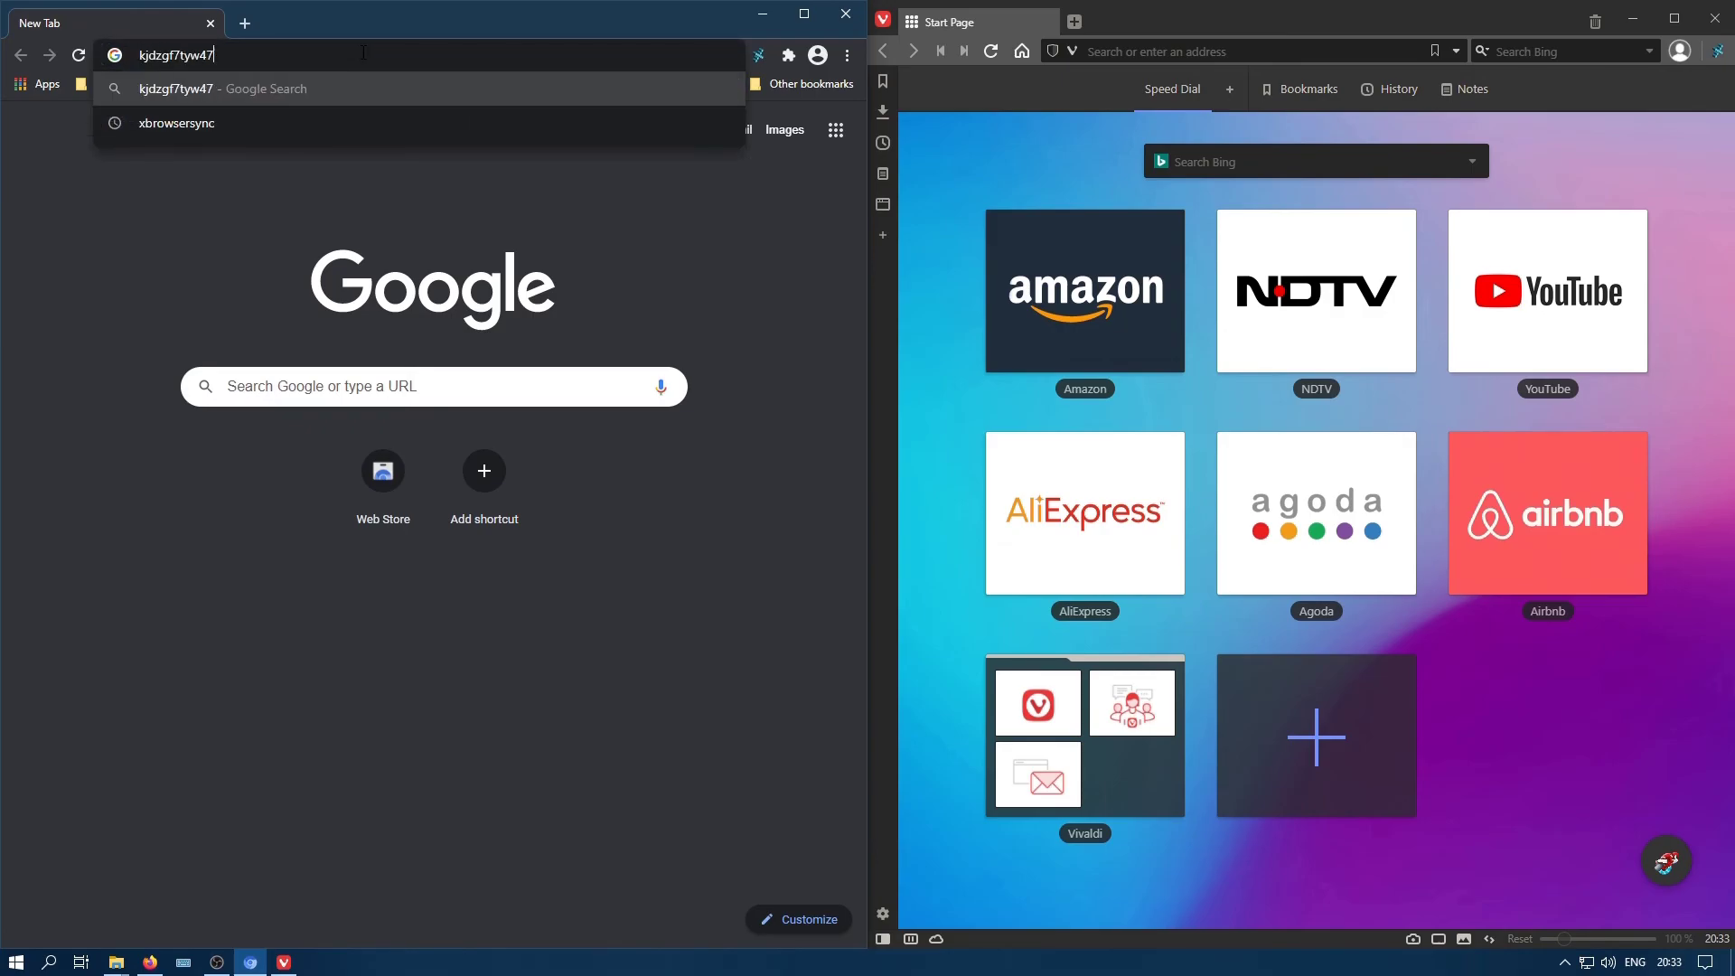
pyautogui.press('Return')
pyautogui.tripleClick(299, 138)
pyautogui.write('srye')
pyautogui.press('Return')
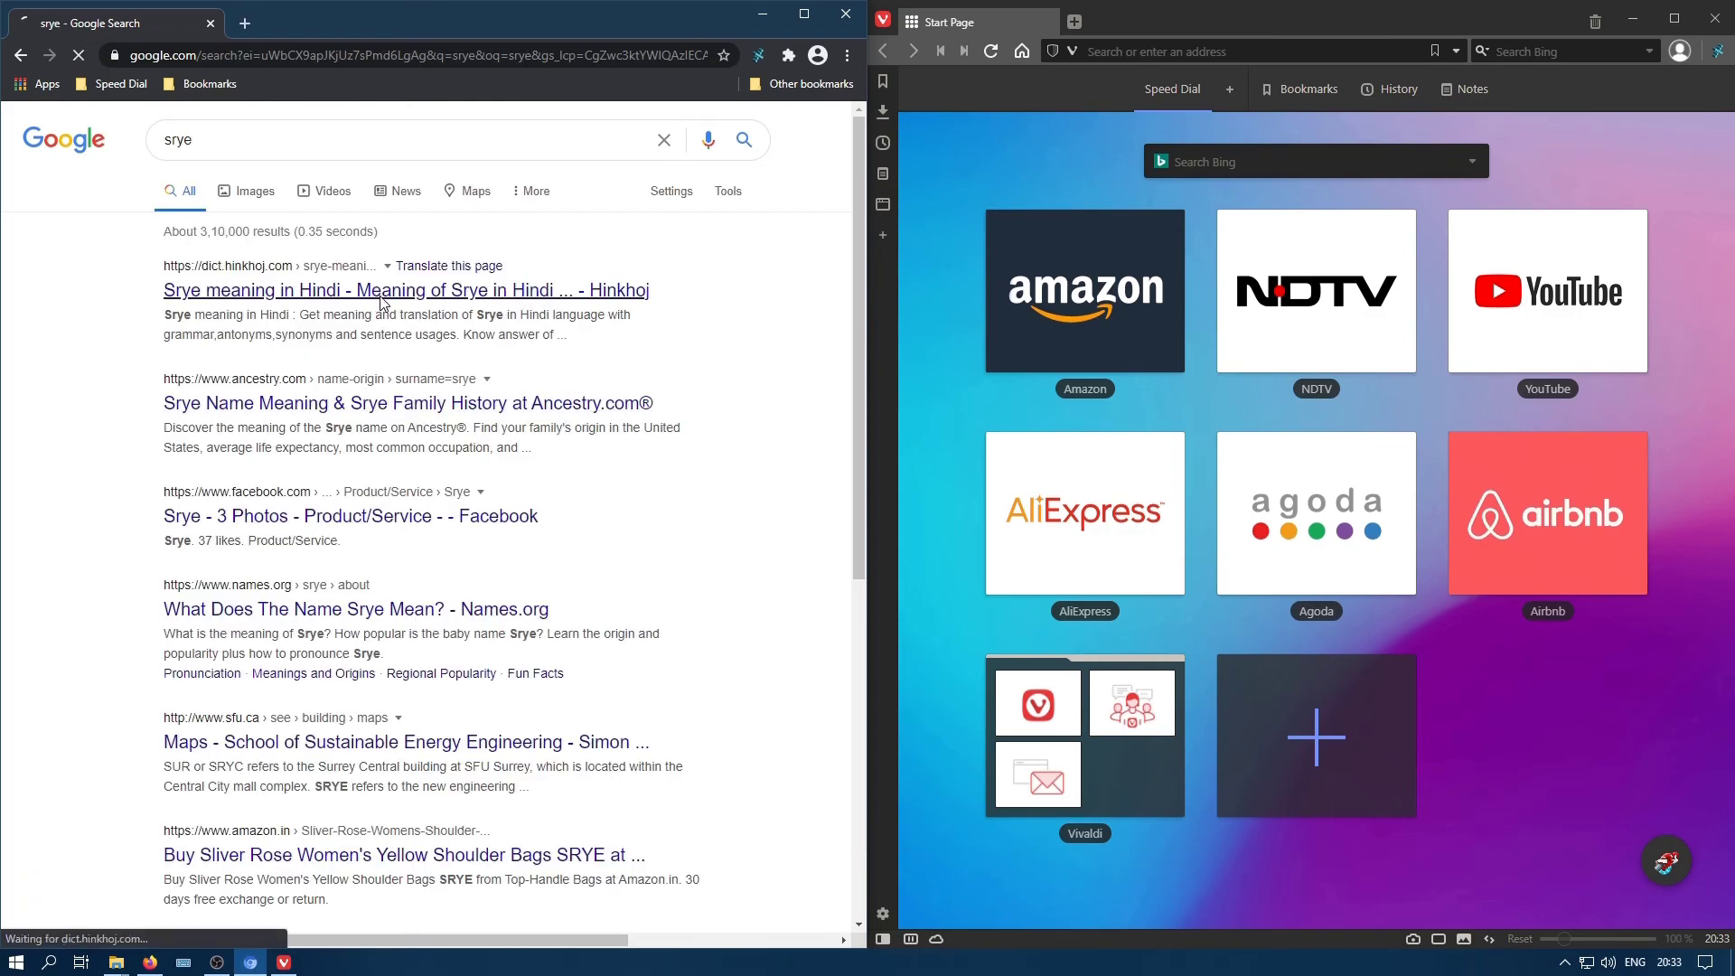
pyautogui.click(343, 307)
# Save the Srye meaning in Hindi page as a synced xBrowserSync bookmark.
pyautogui.click(759, 55)
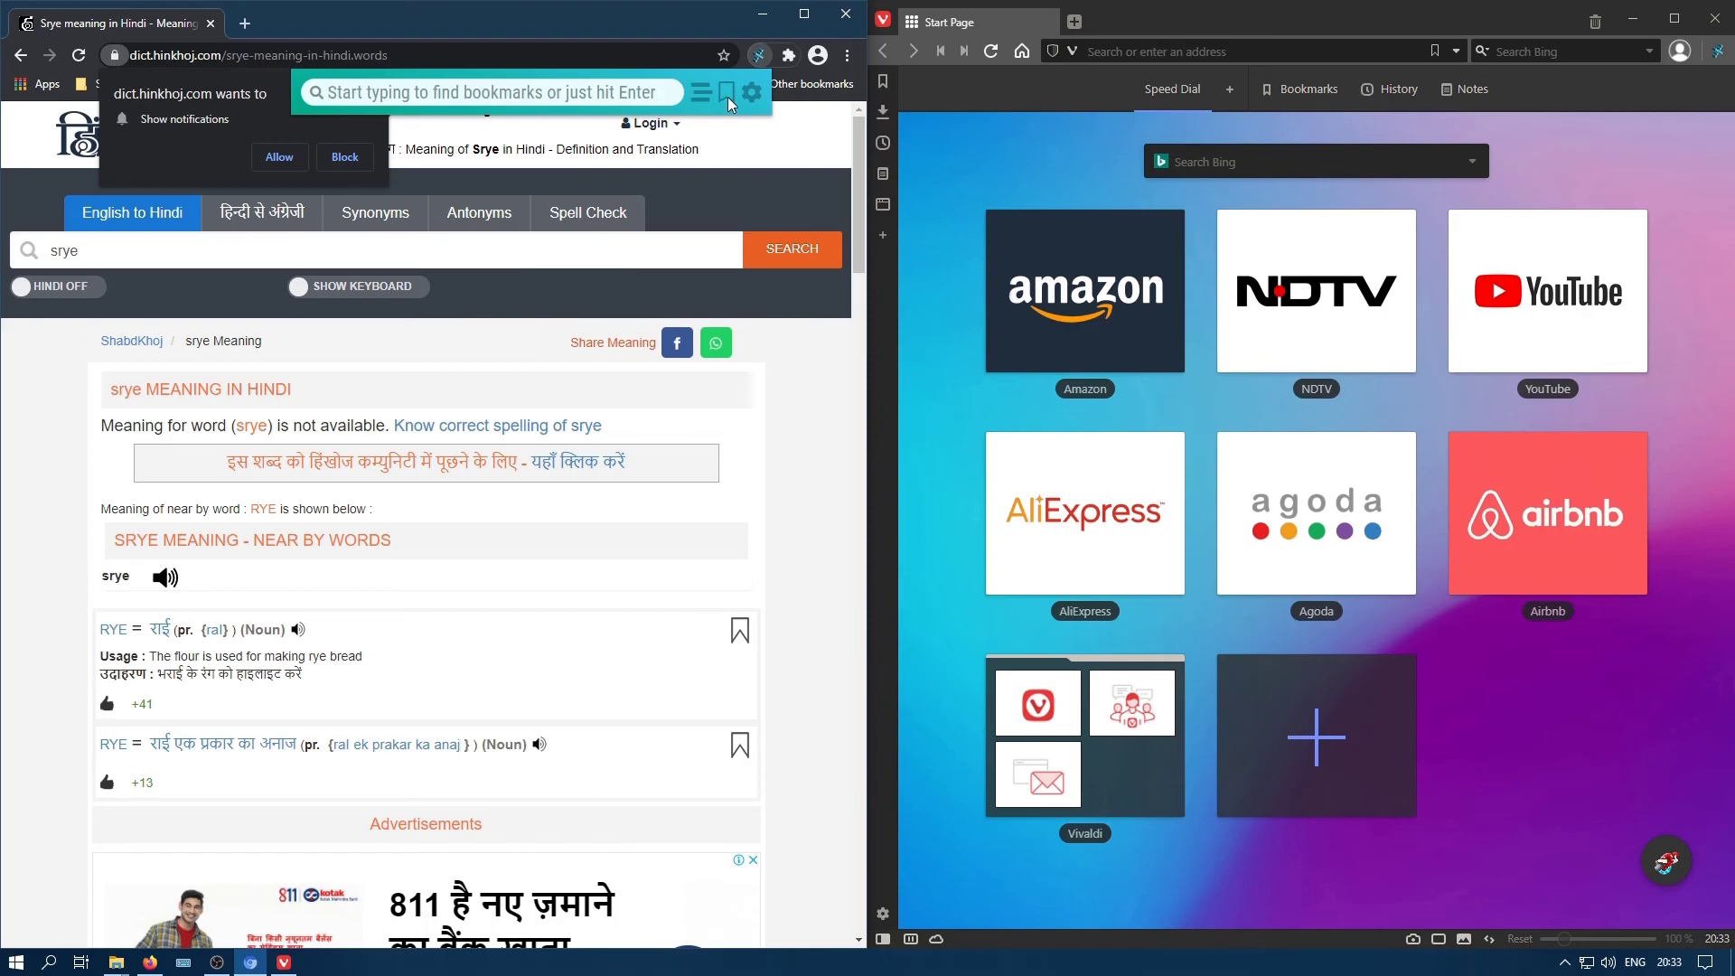
pyautogui.click(728, 93)
pyautogui.click(630, 510)
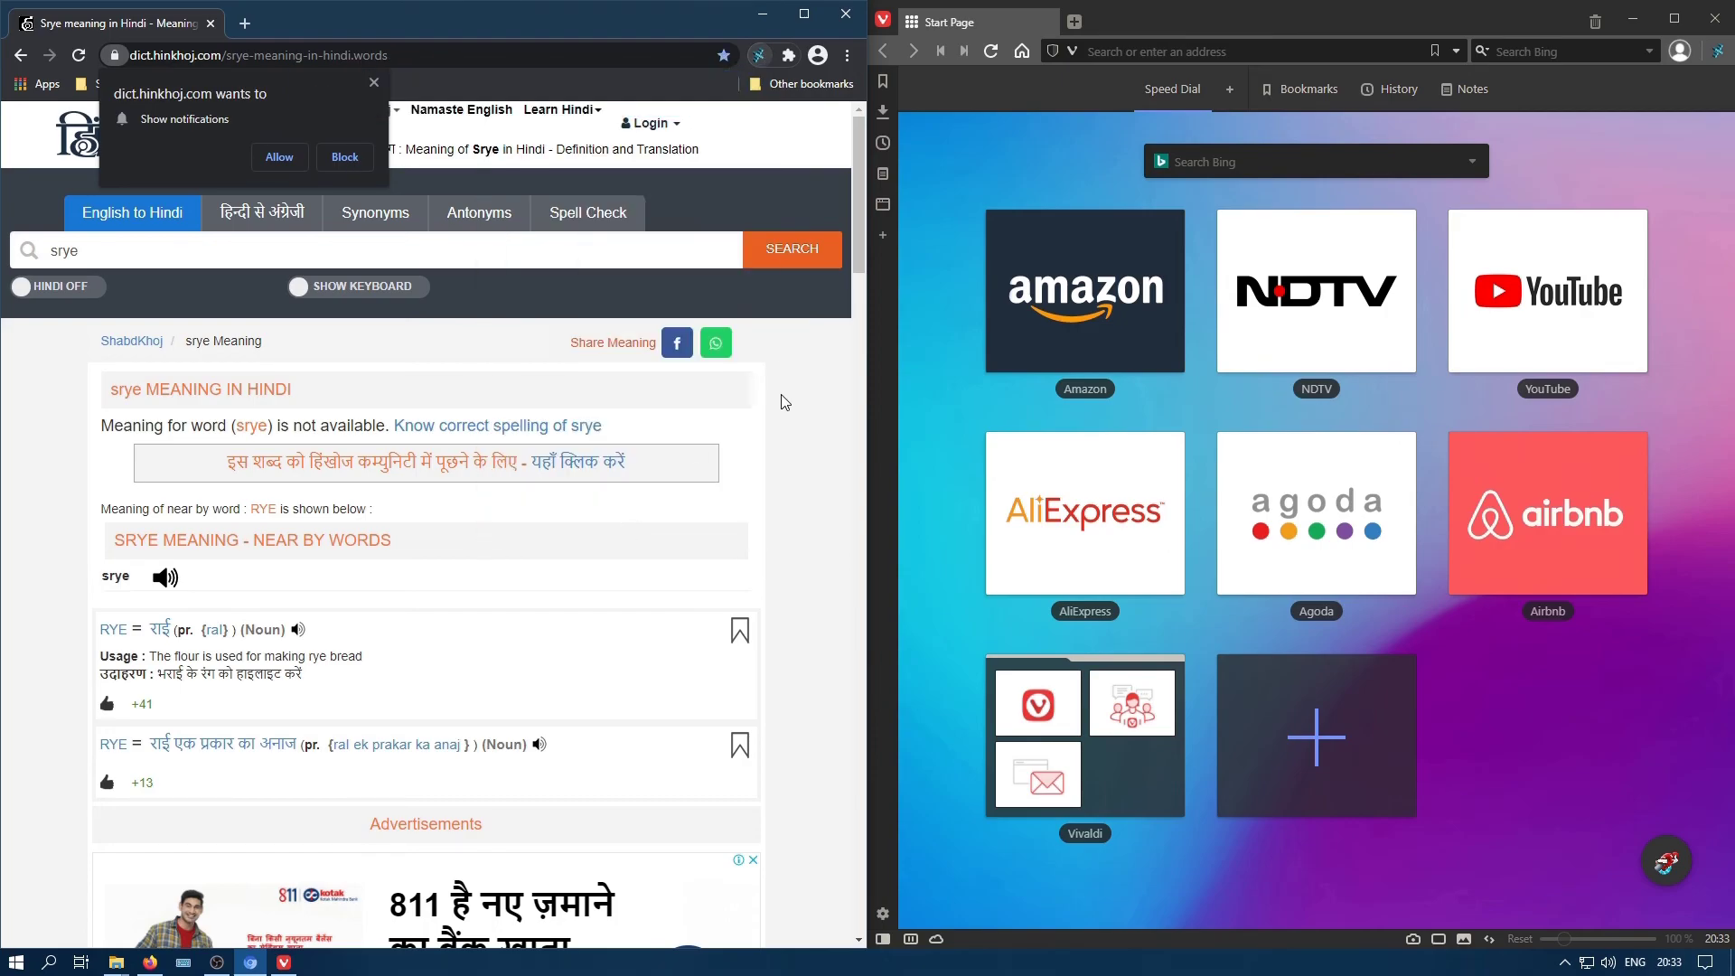
pyautogui.click(1717, 51)
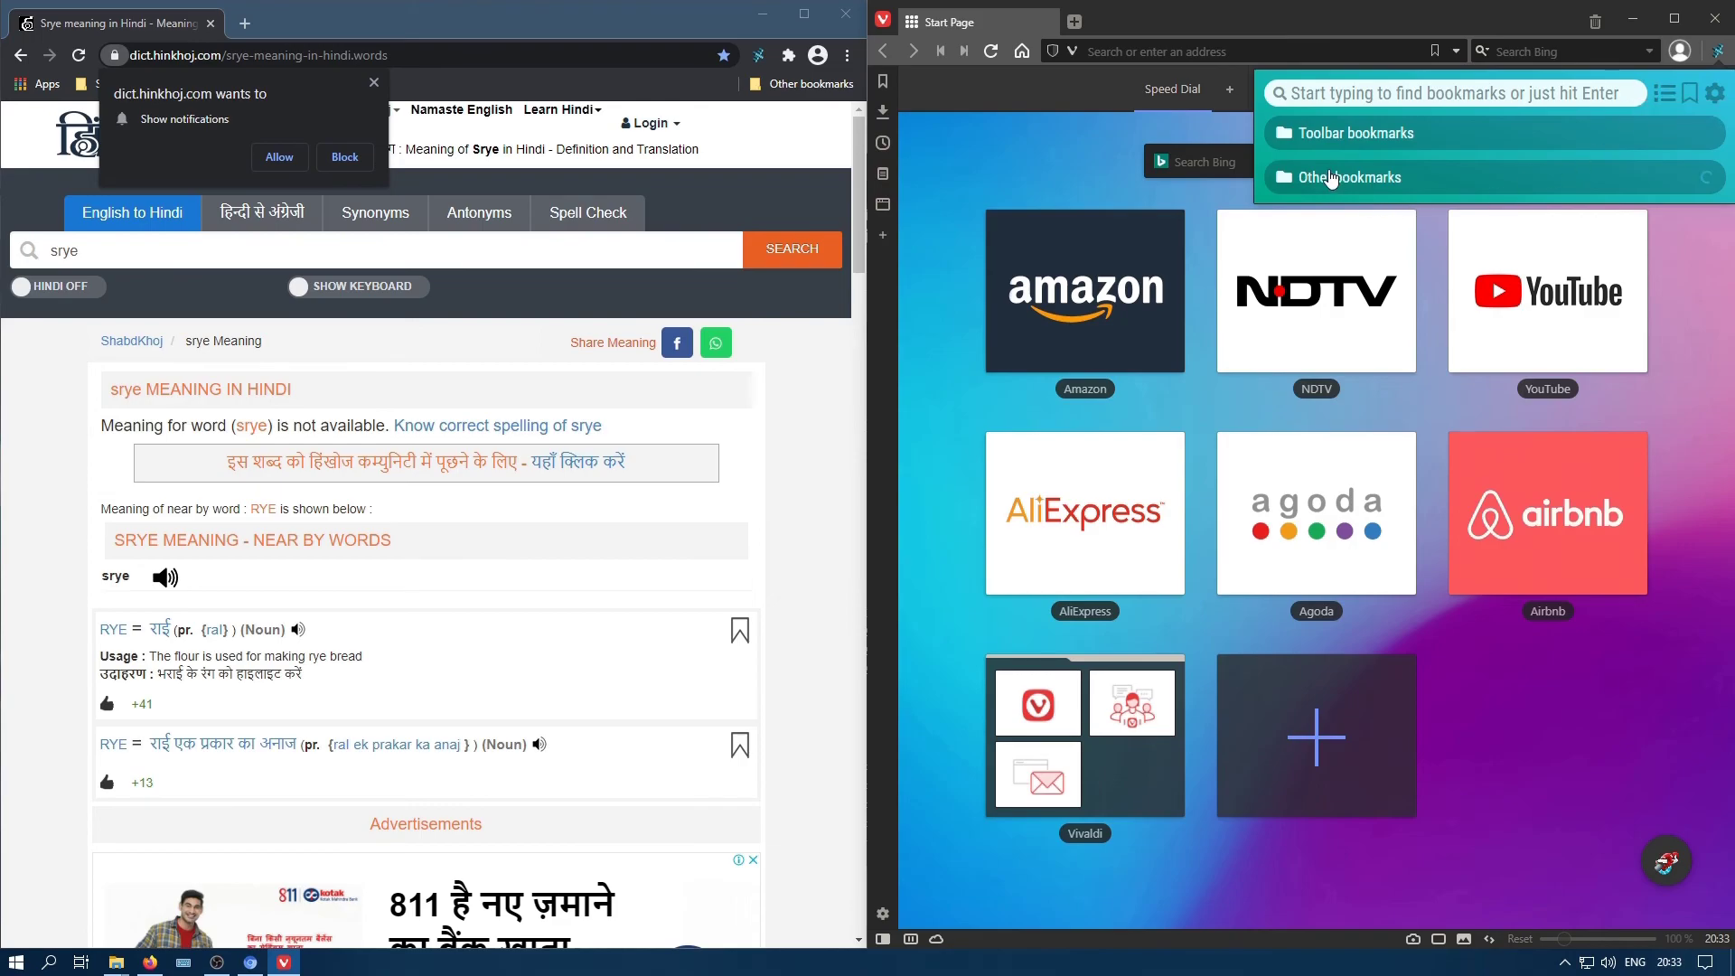
# Update sync in Vivaldi's xBrowserSync and expand the Other bookmarks folder.
pyautogui.click(1714, 93)
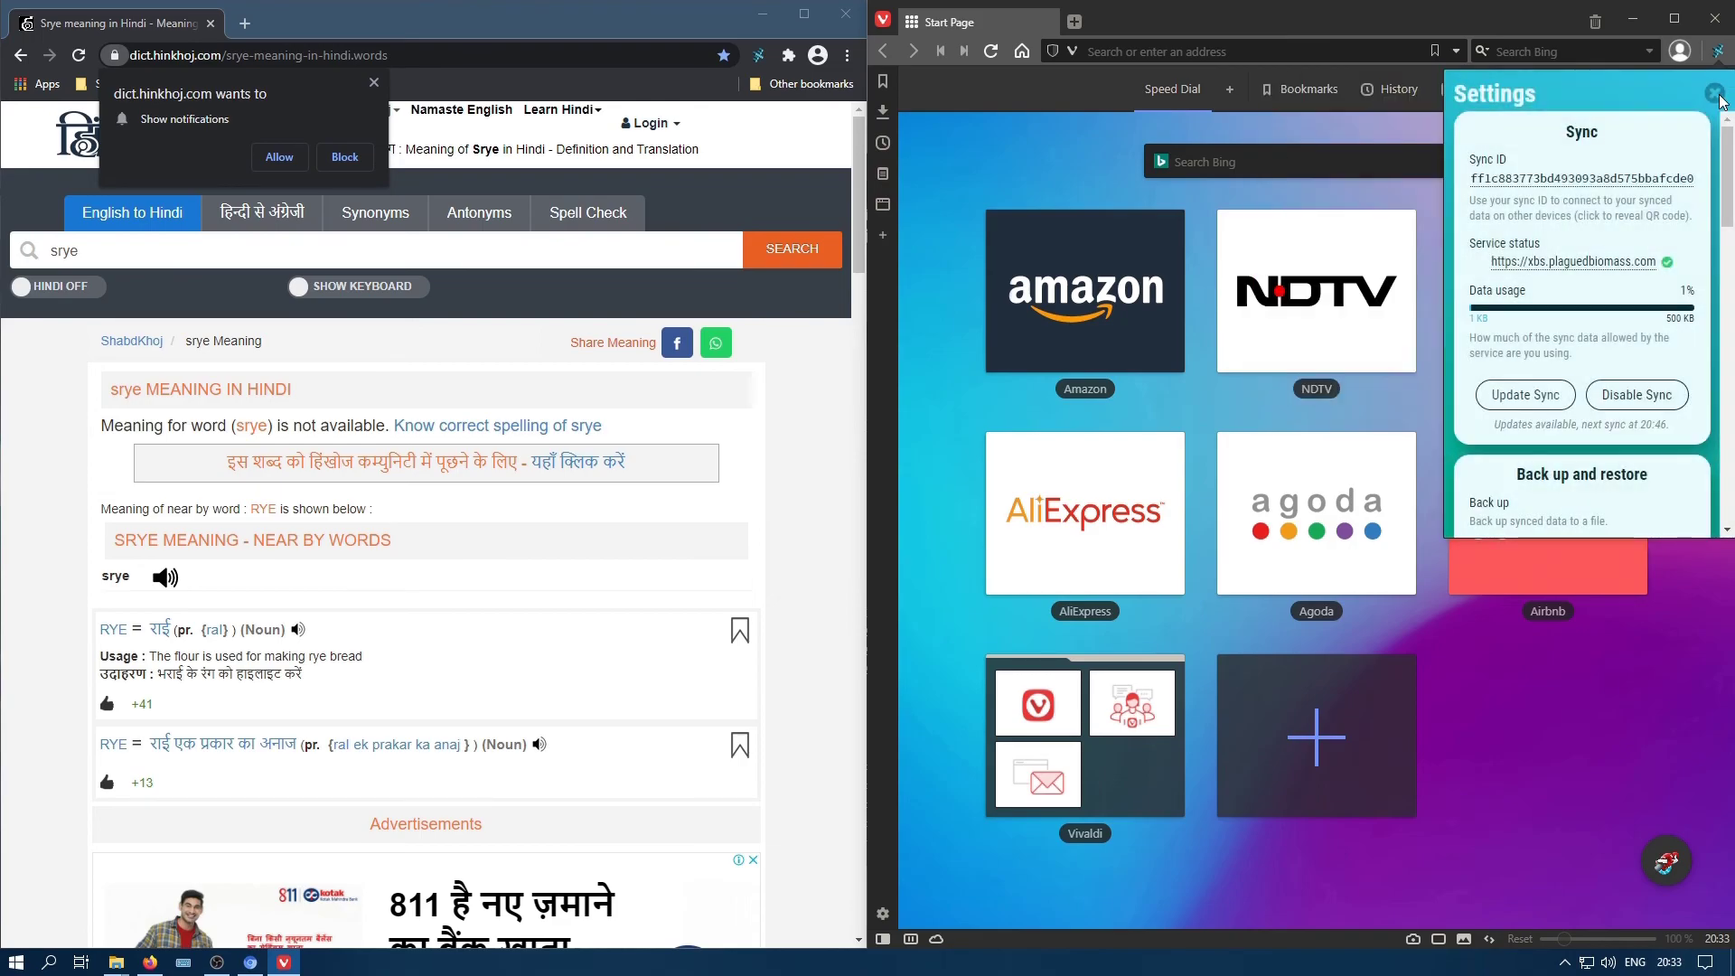
pyautogui.click(1524, 395)
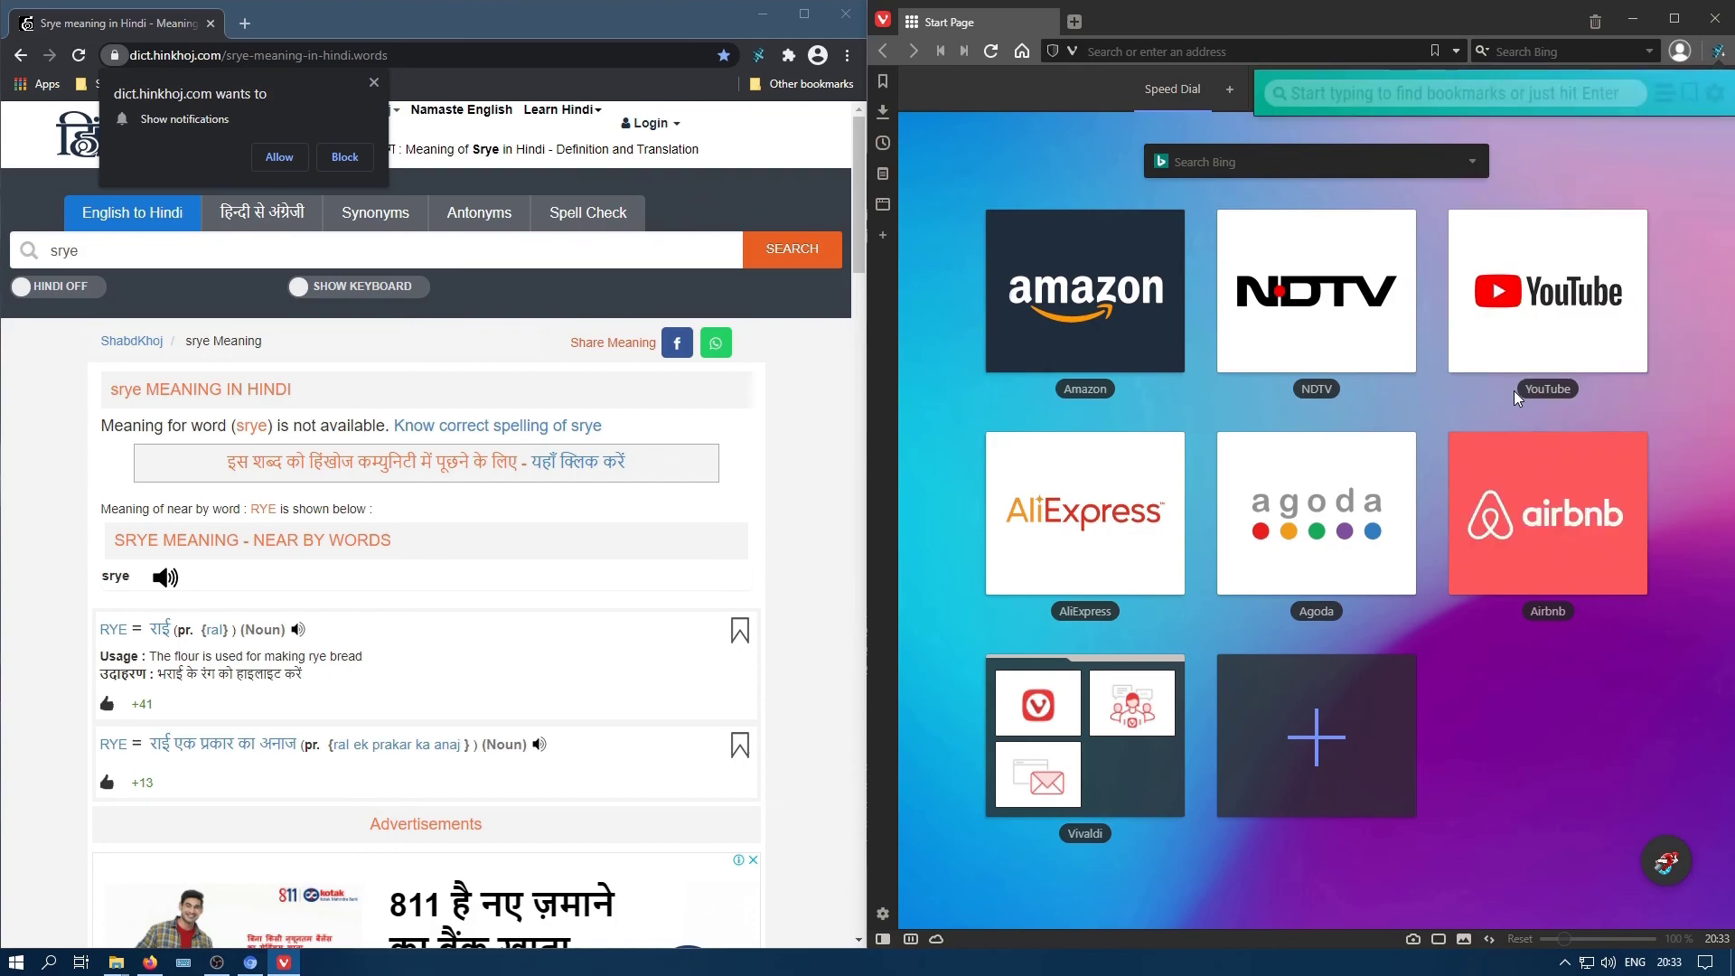
pyautogui.click(1665, 96)
pyautogui.click(1389, 183)
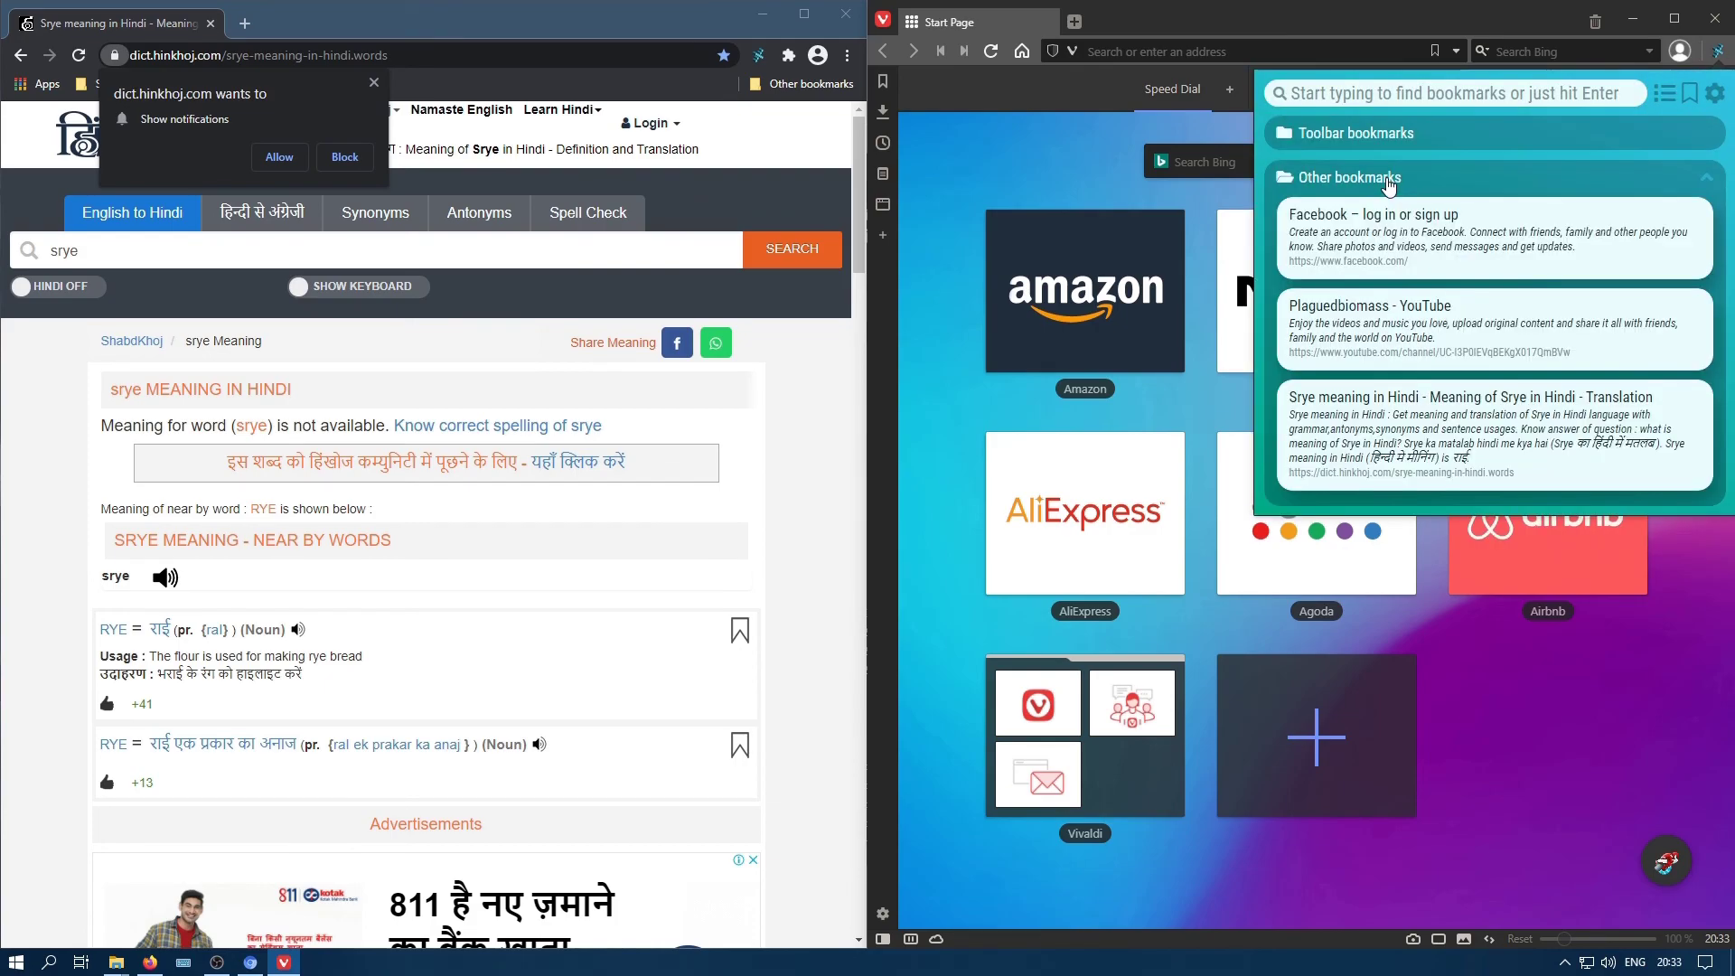
# Open the synced Srye meaning in Hindi bookmark, then bring Firefox's Plaguedbiomass YouTube page forward.
pyautogui.click(1452, 399)
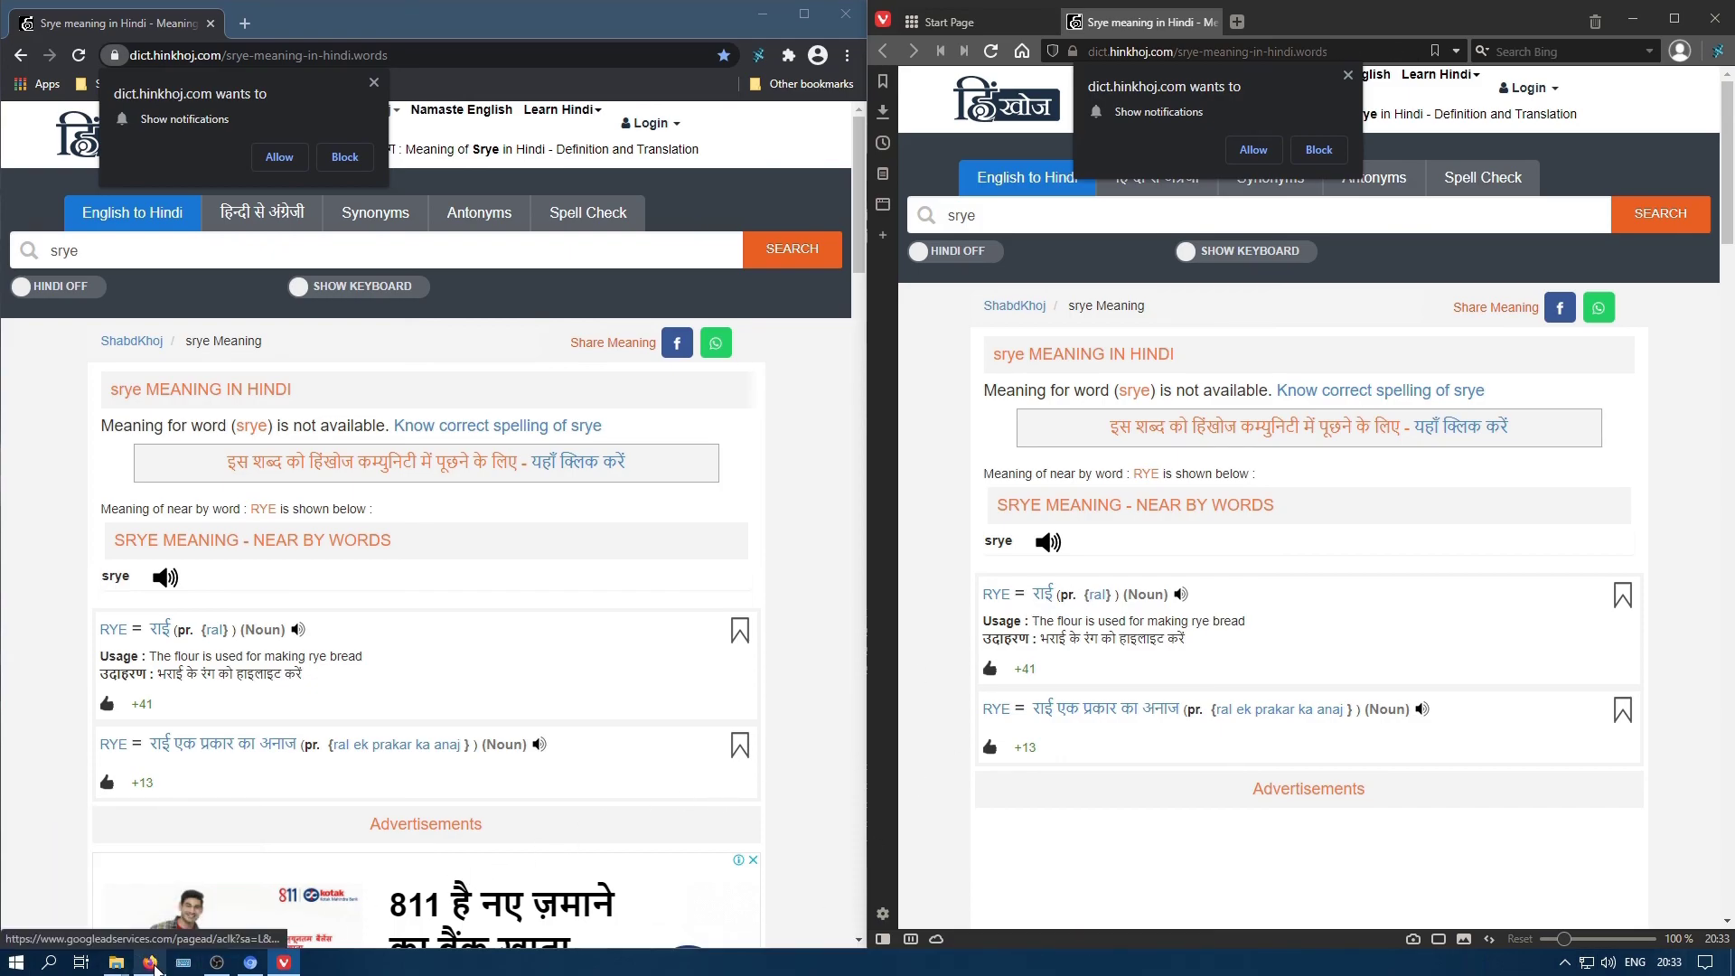
pyautogui.click(150, 962)
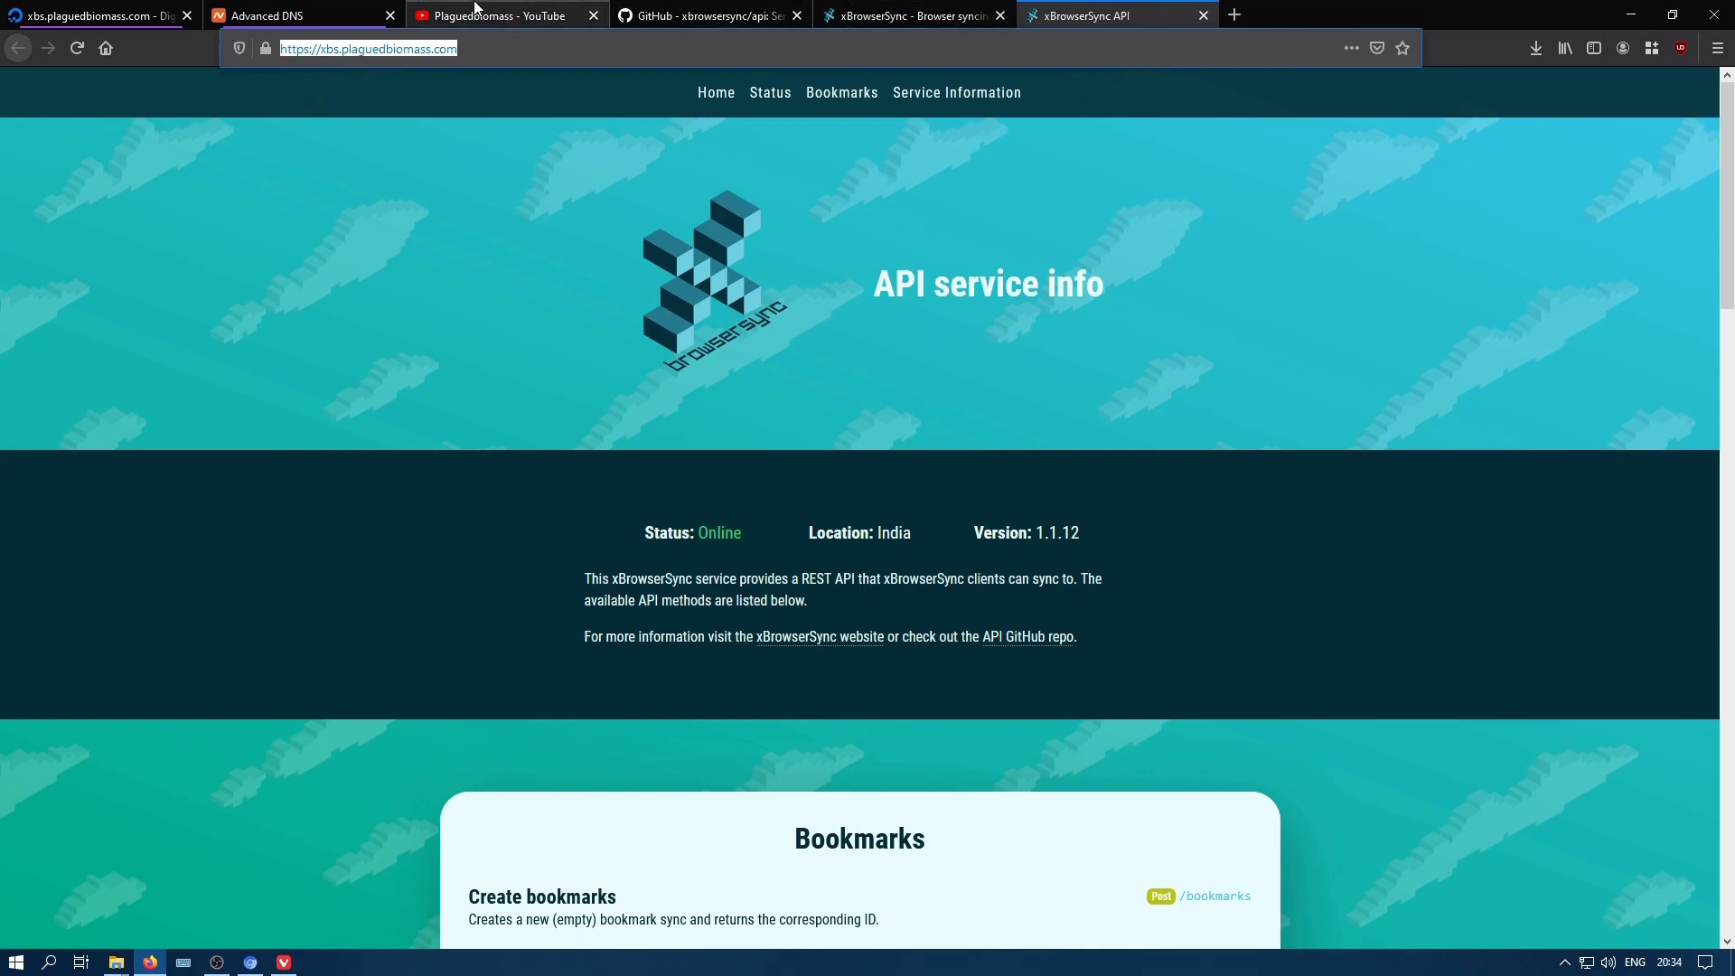
pyautogui.click(474, 14)
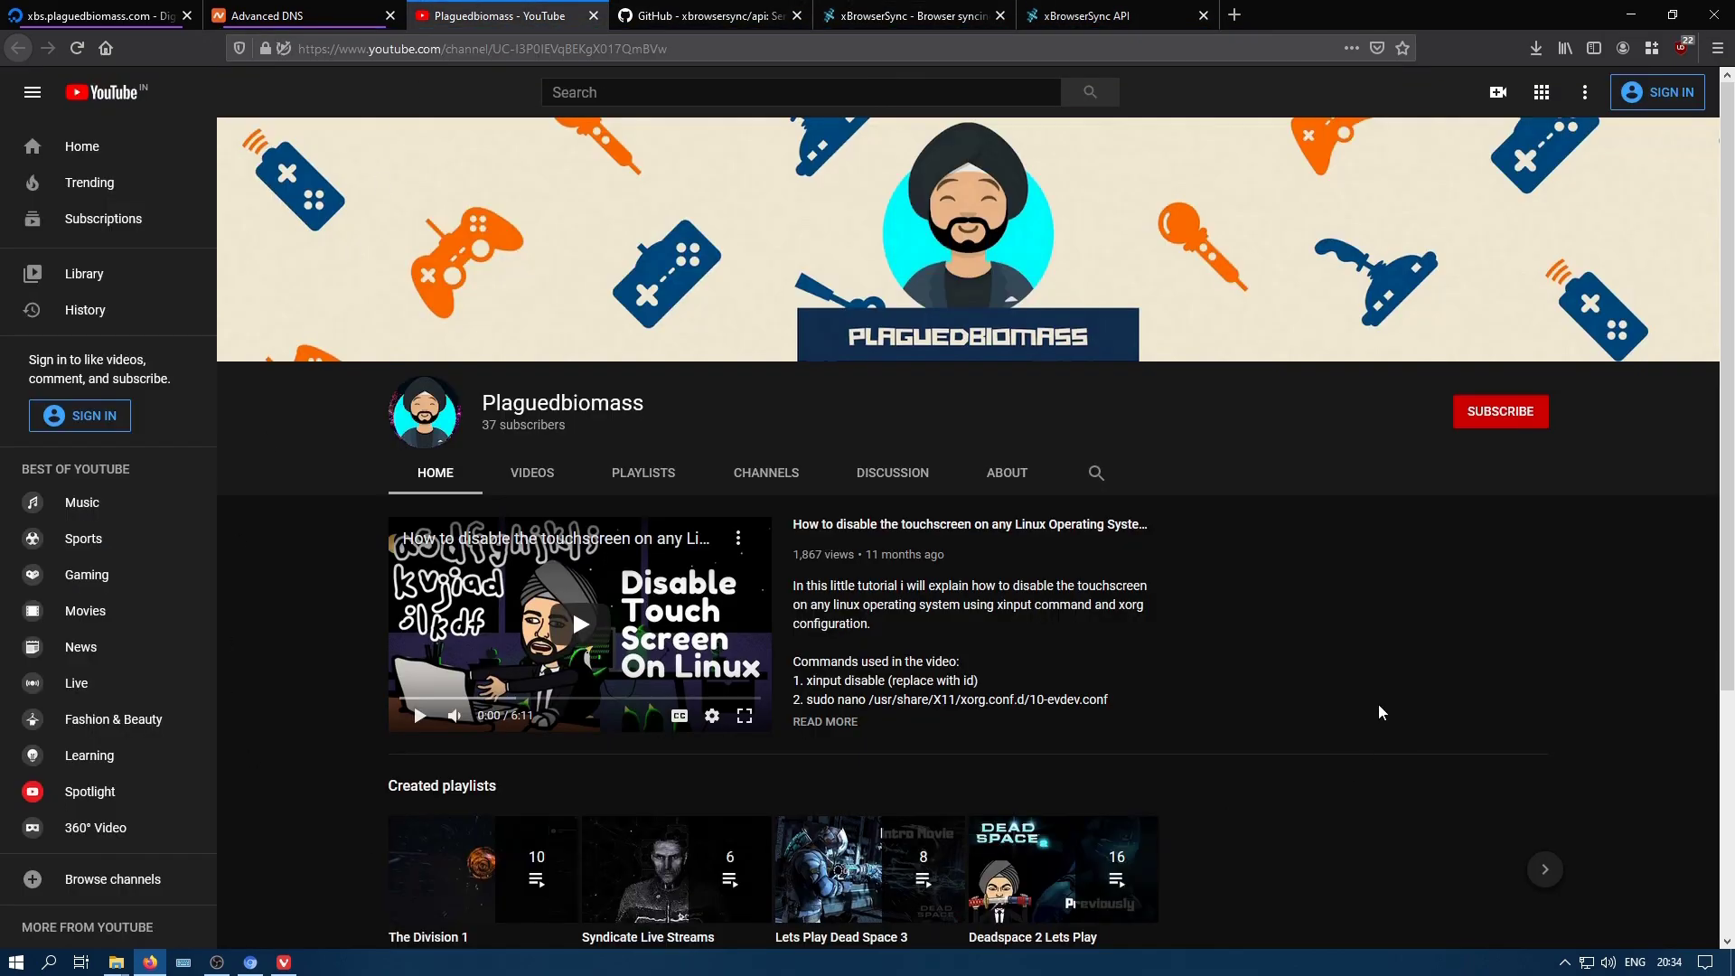